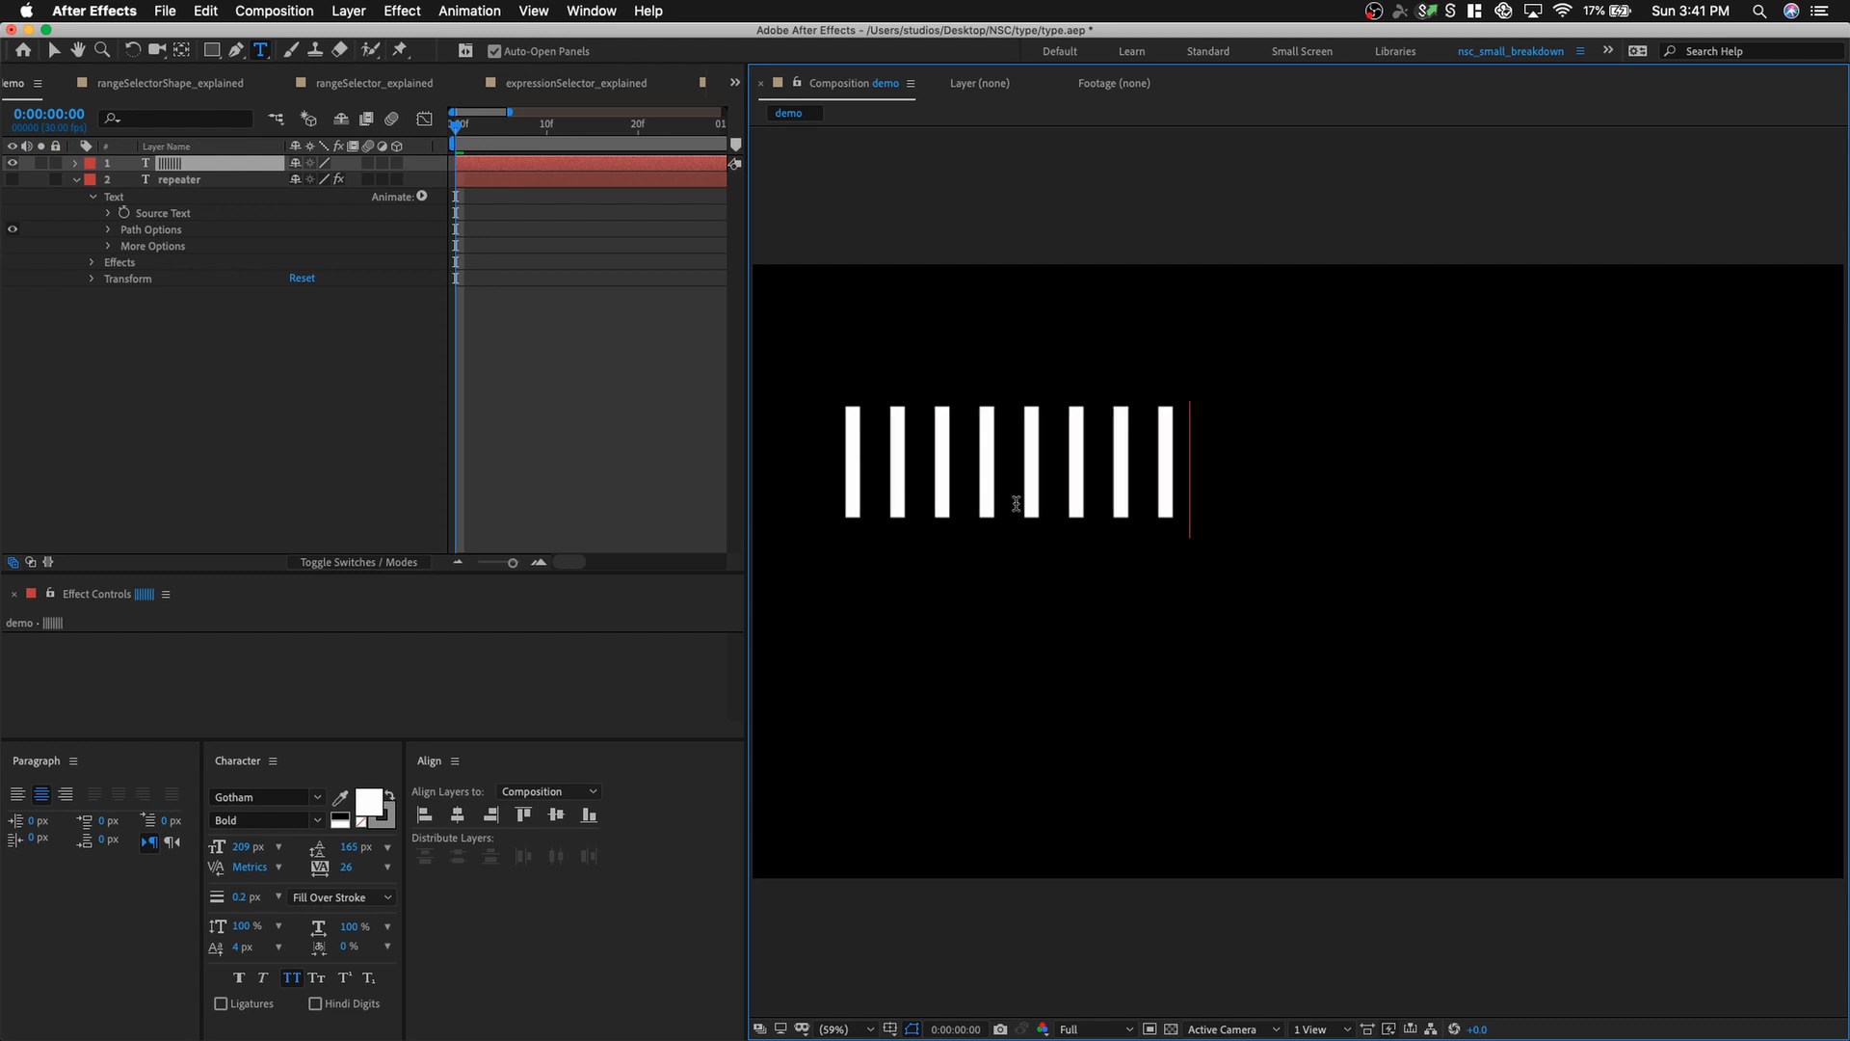
Add more vertical bars to the top text layer, and delete that layer from the composition.
text(|||||||||||)
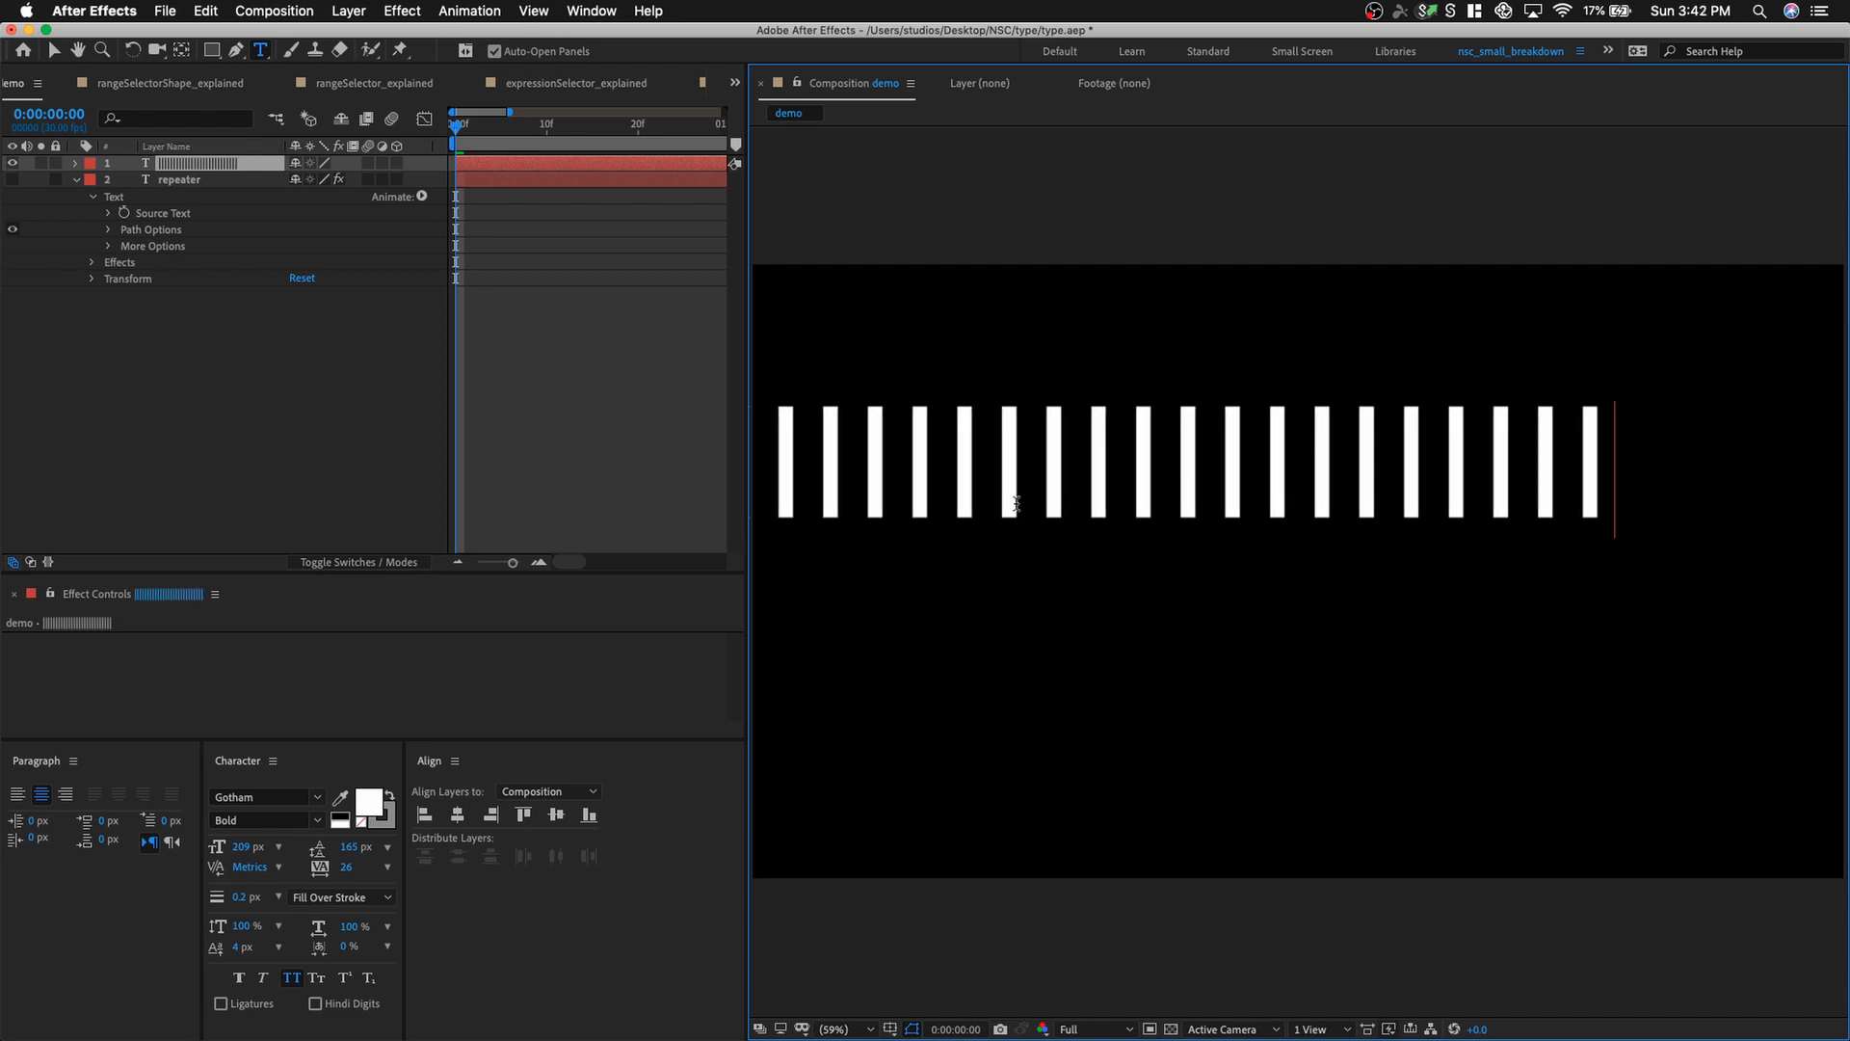
click(55, 51)
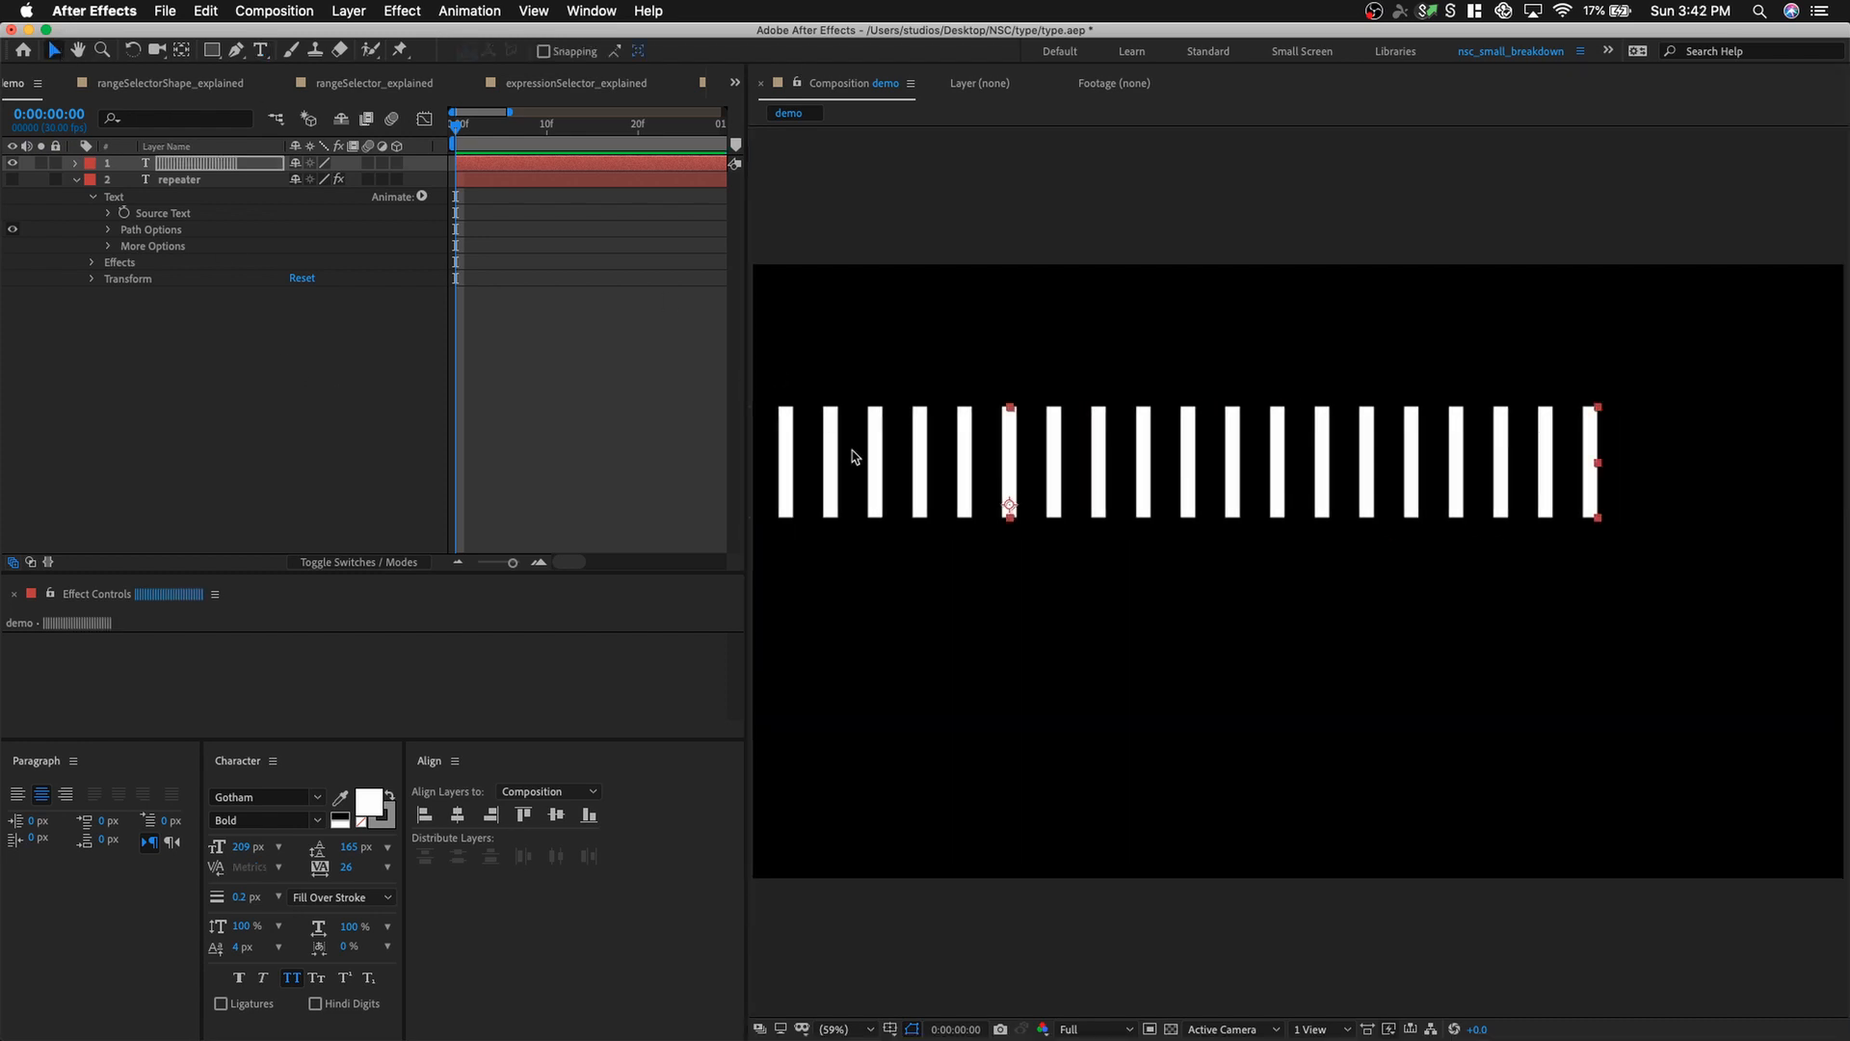
drag(872, 436, 993, 474)
key(Delete)
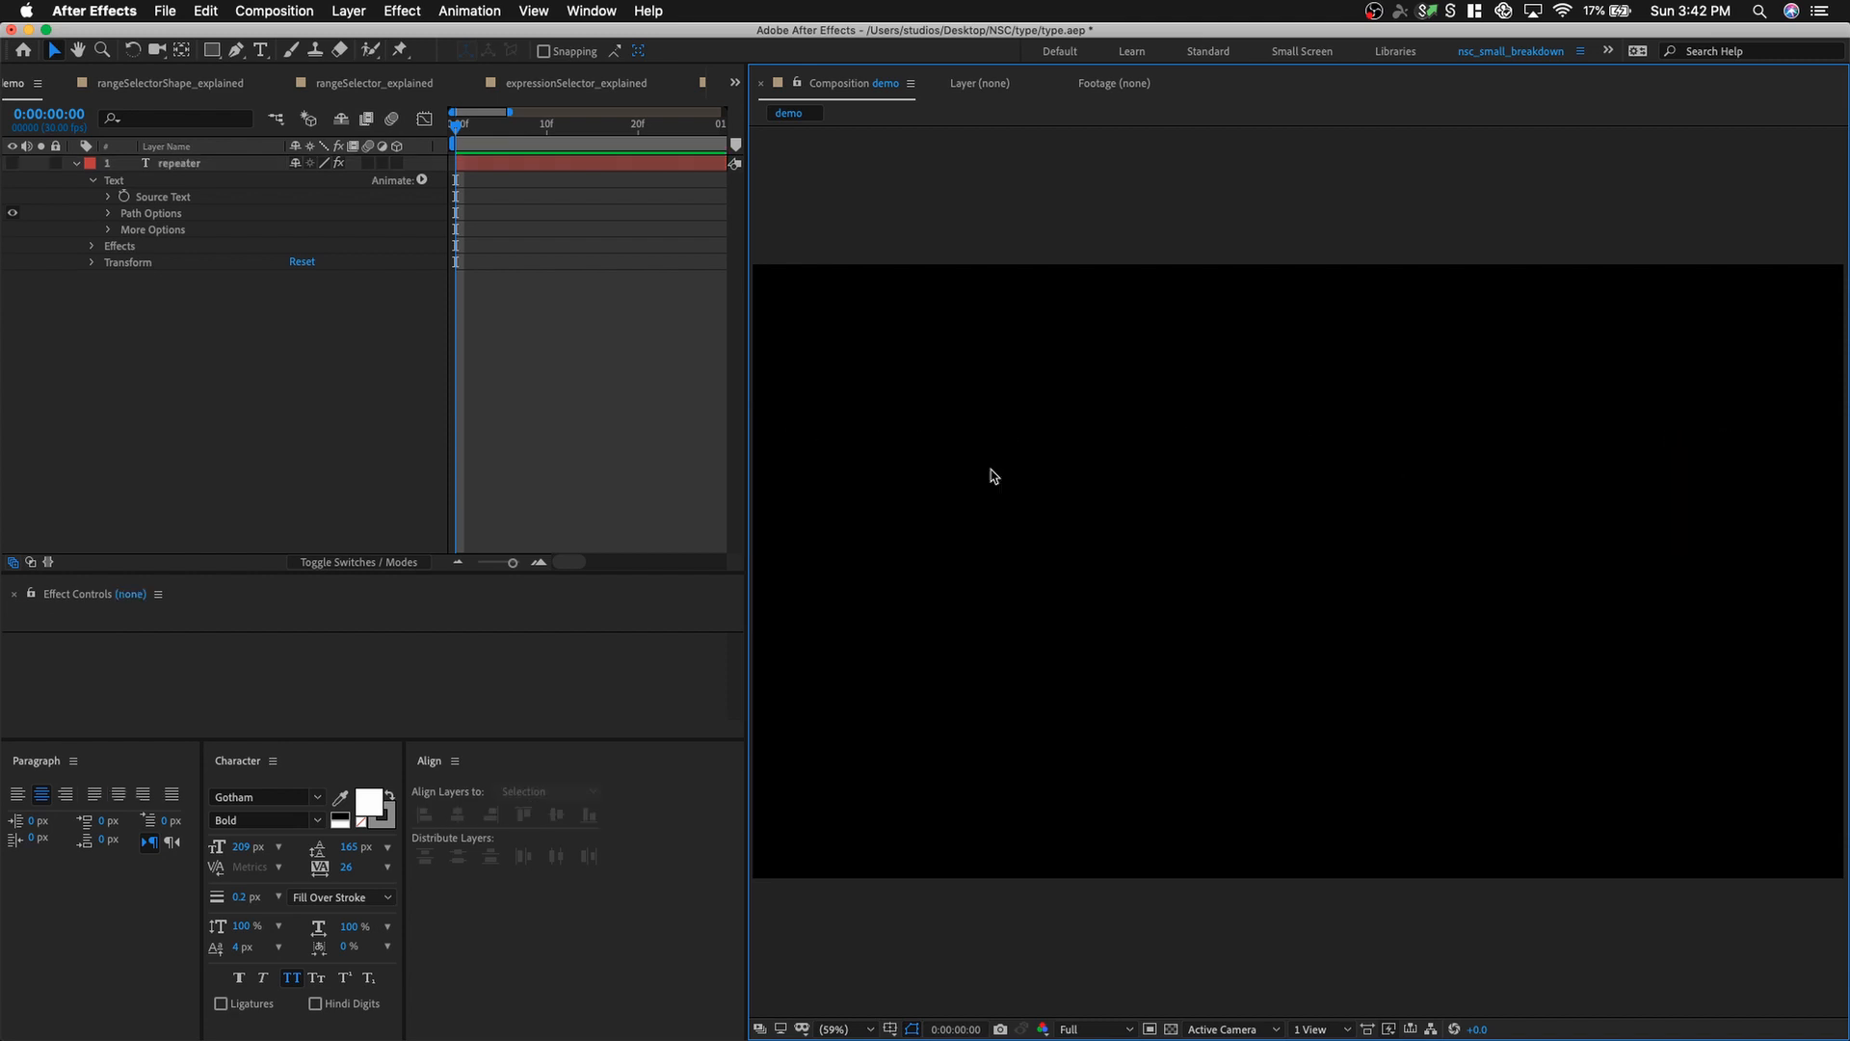
Make the repeater layer visible and set its Slider Control effect to 210.
click(13, 164)
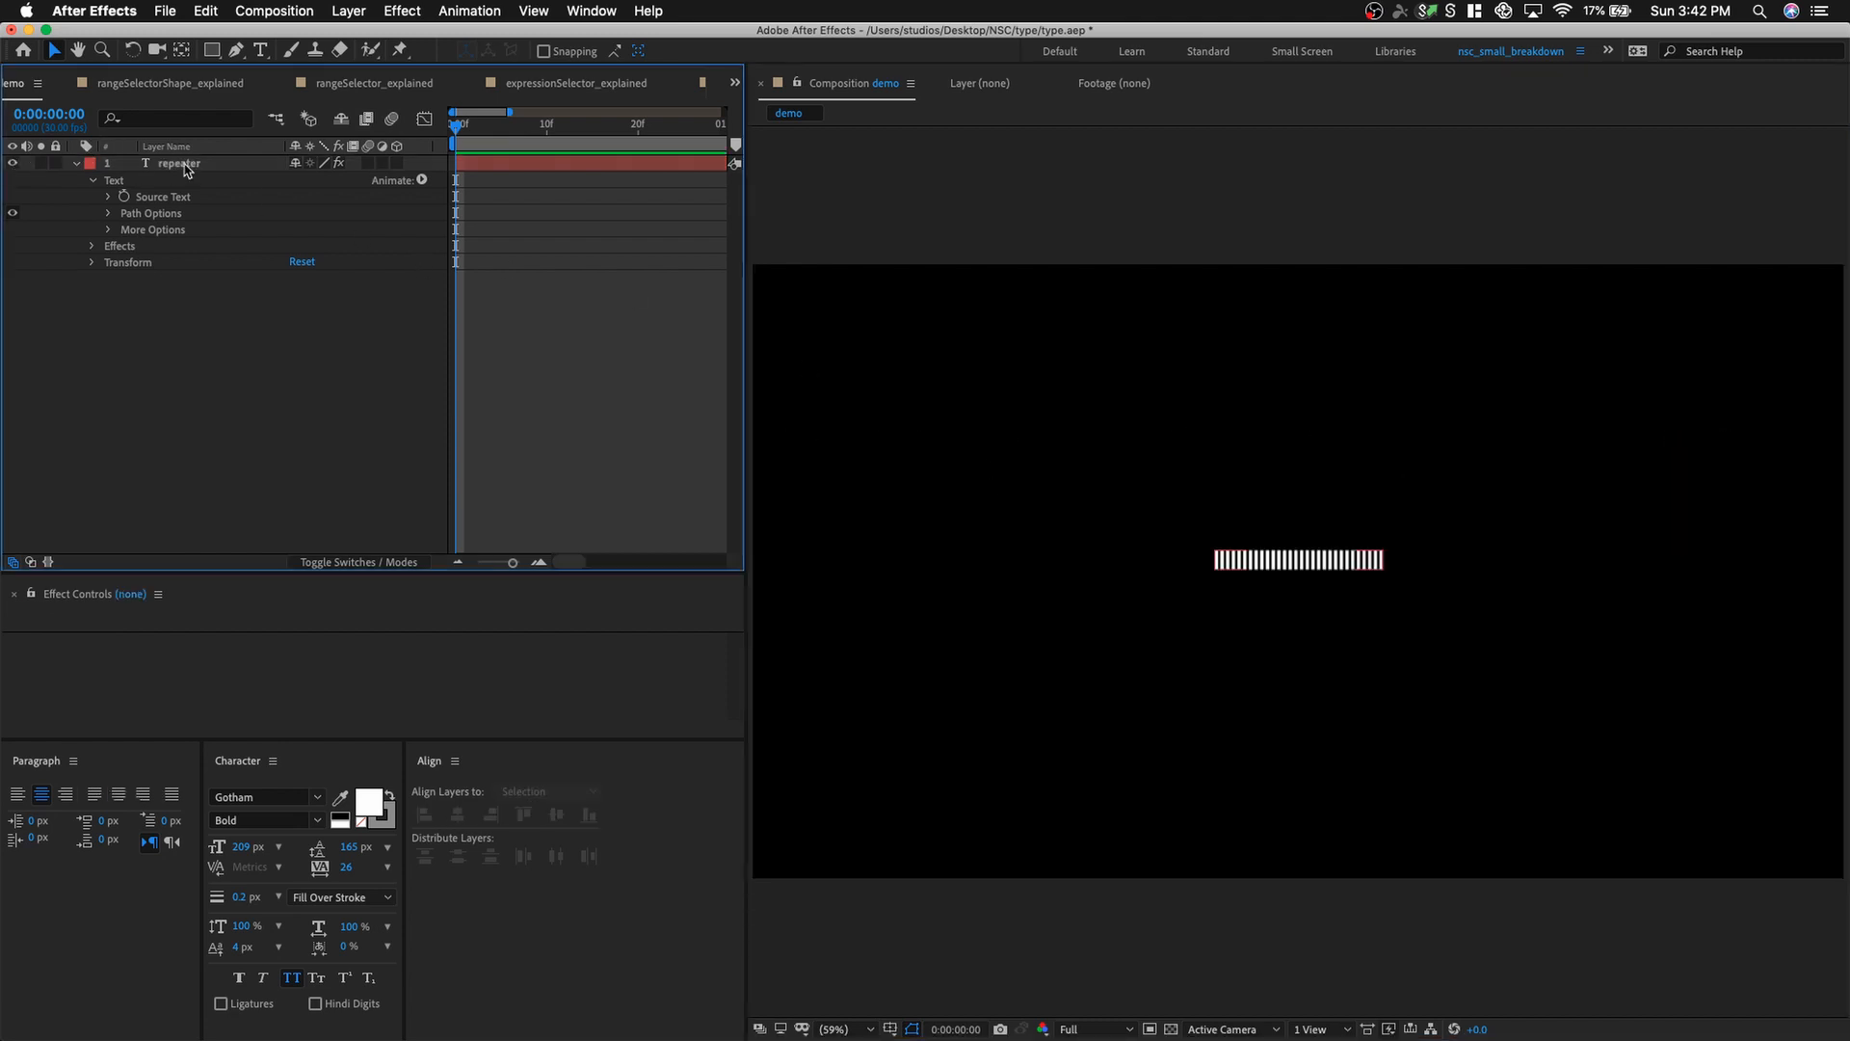
click(182, 164)
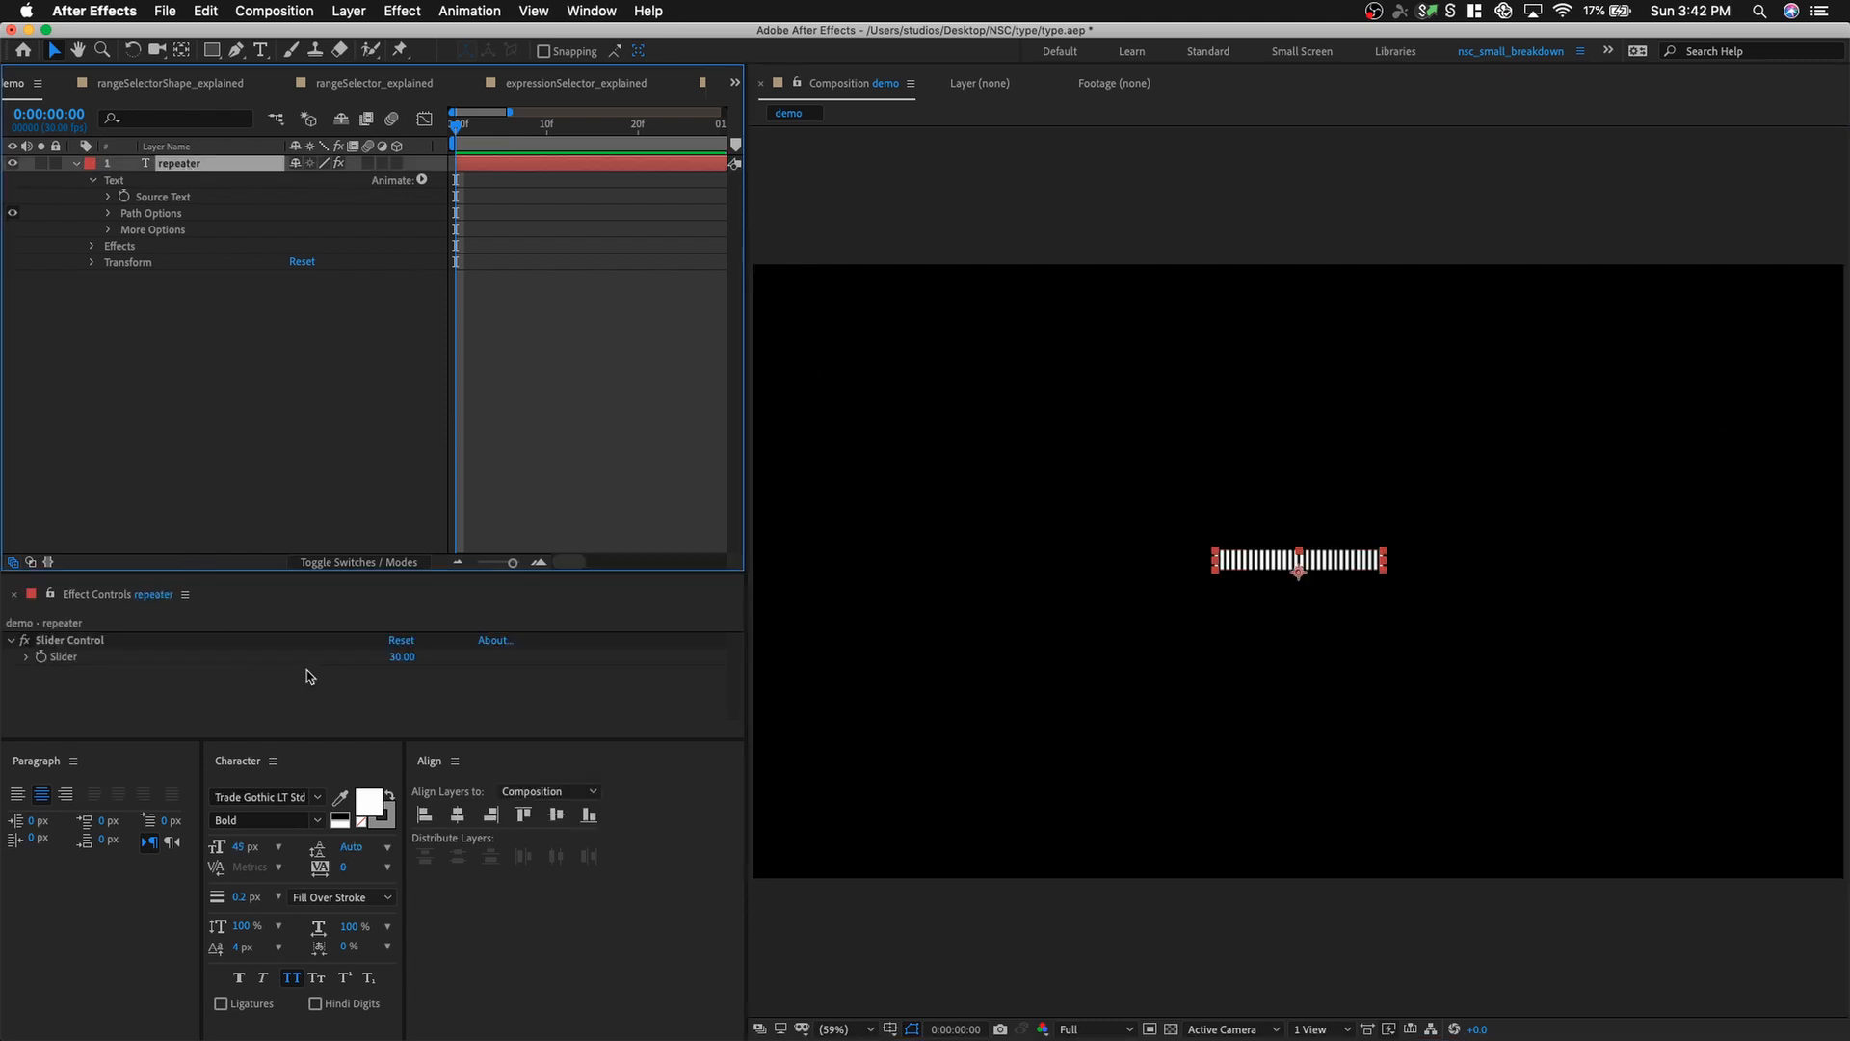
drag(402, 657, 502, 665)
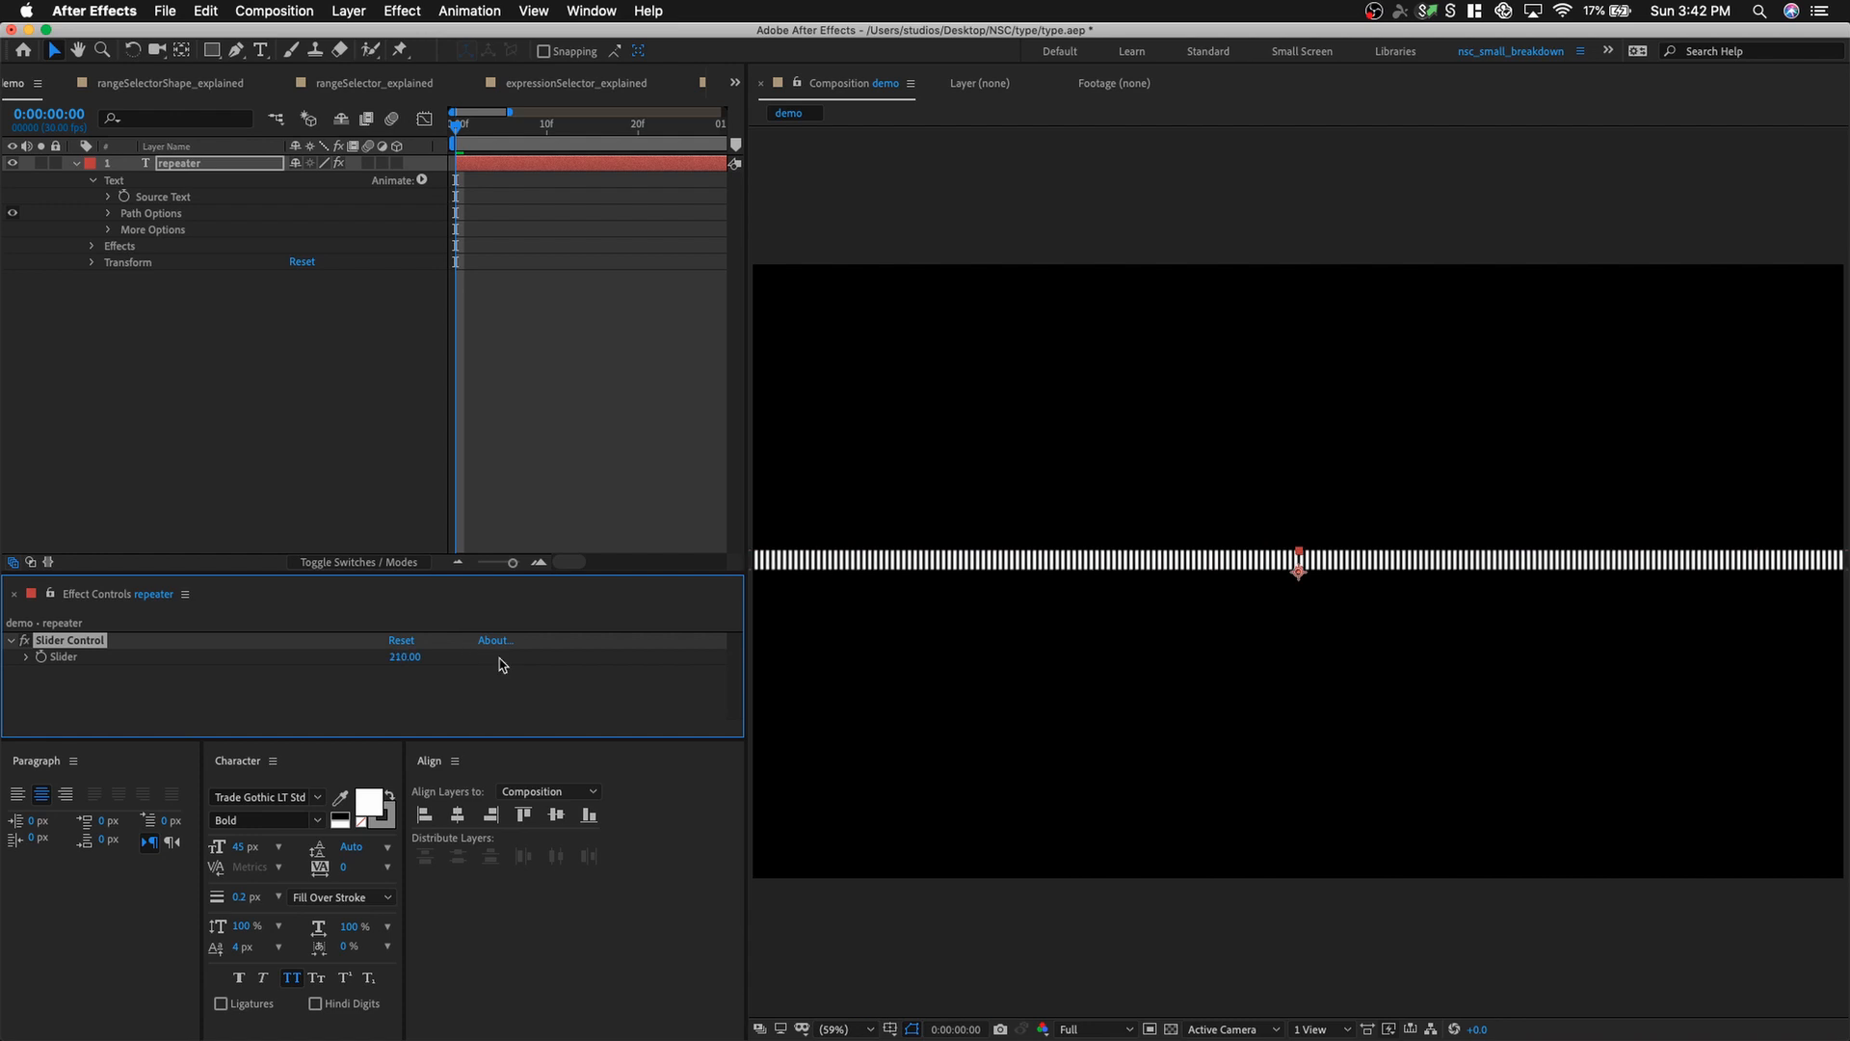
Try replacing the repeater layer's bar character with the text ABM.
double_click(222, 167)
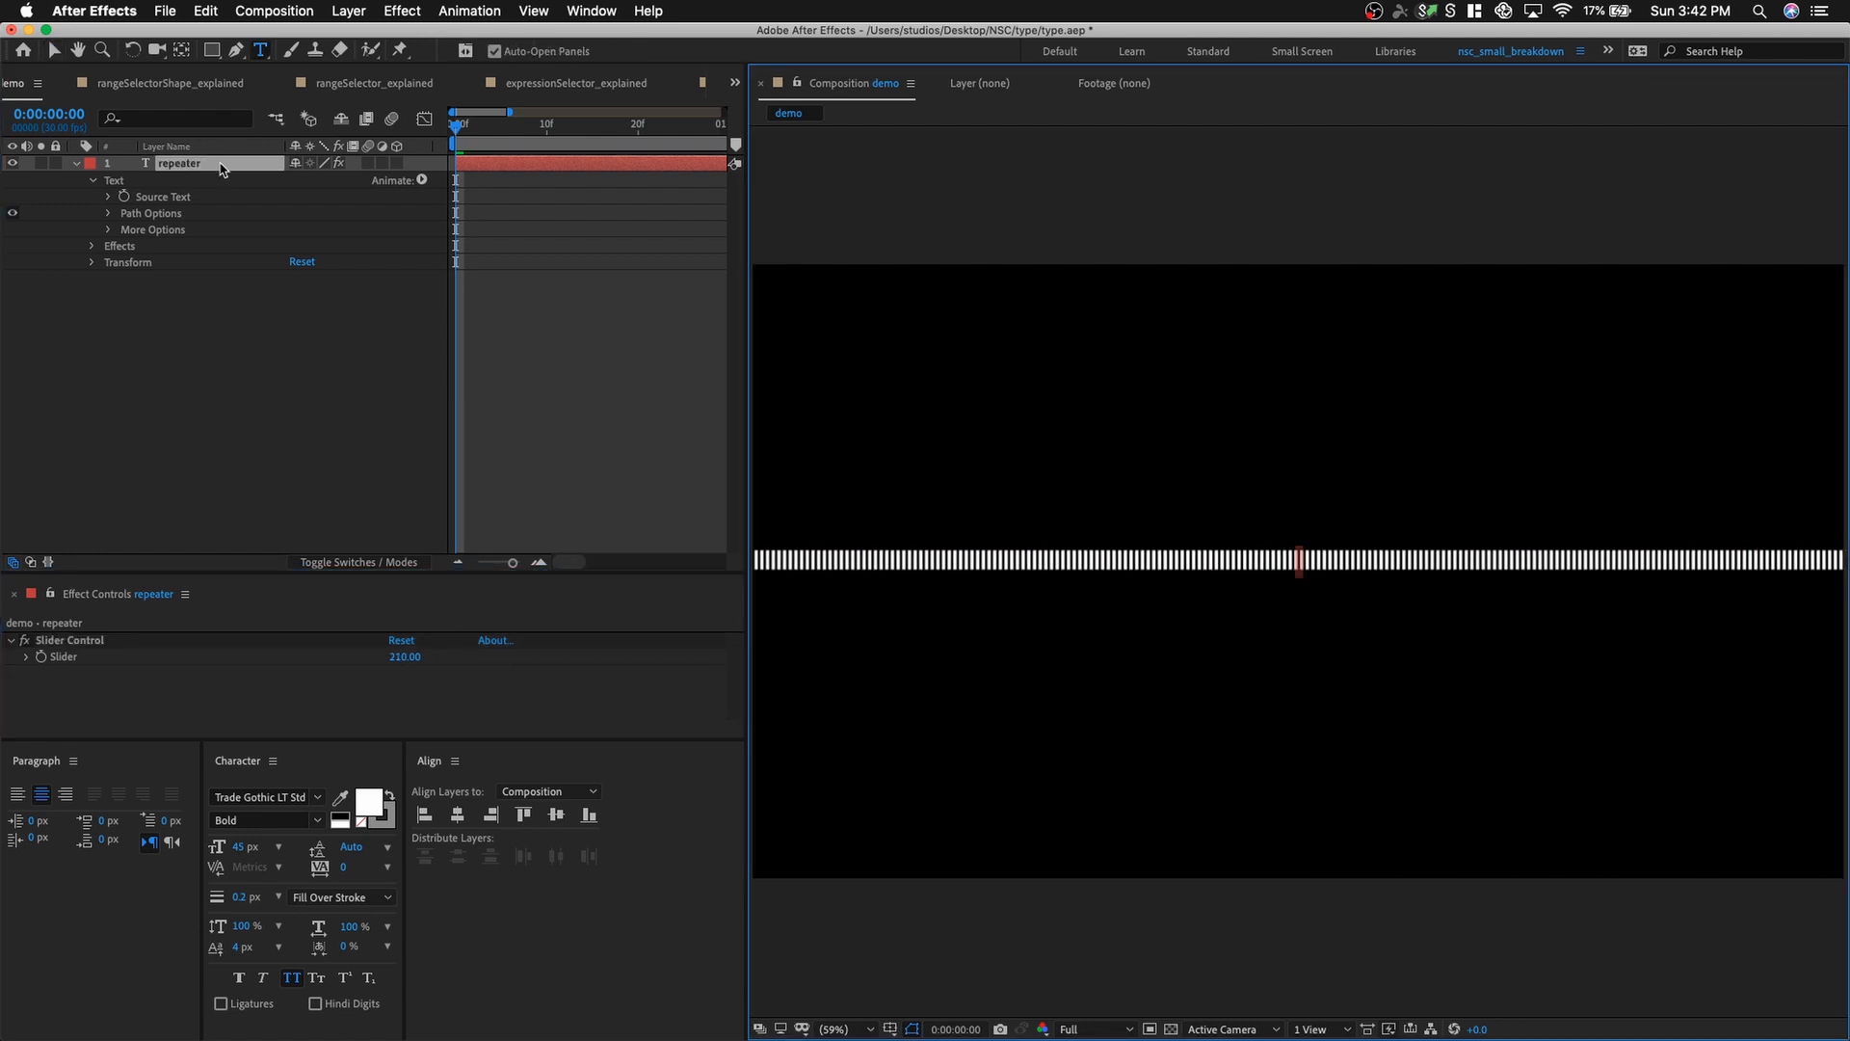
text(A)
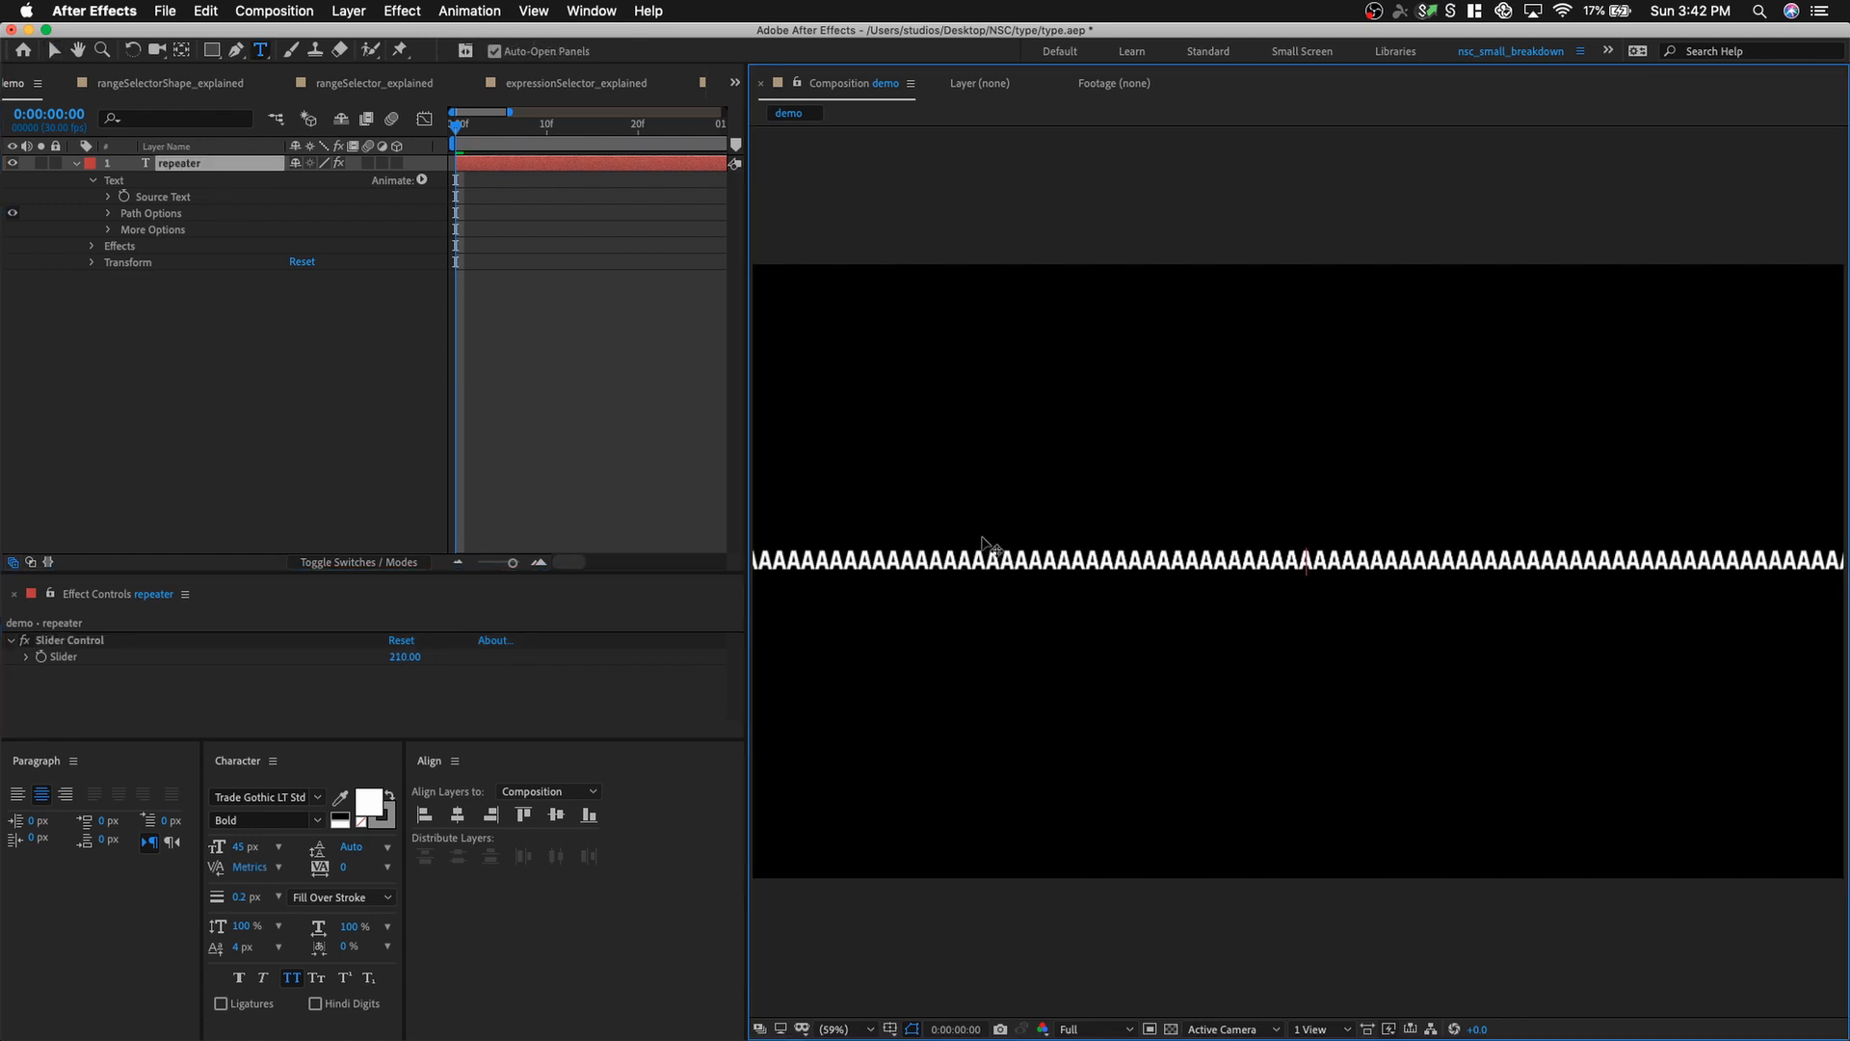
text(BM)
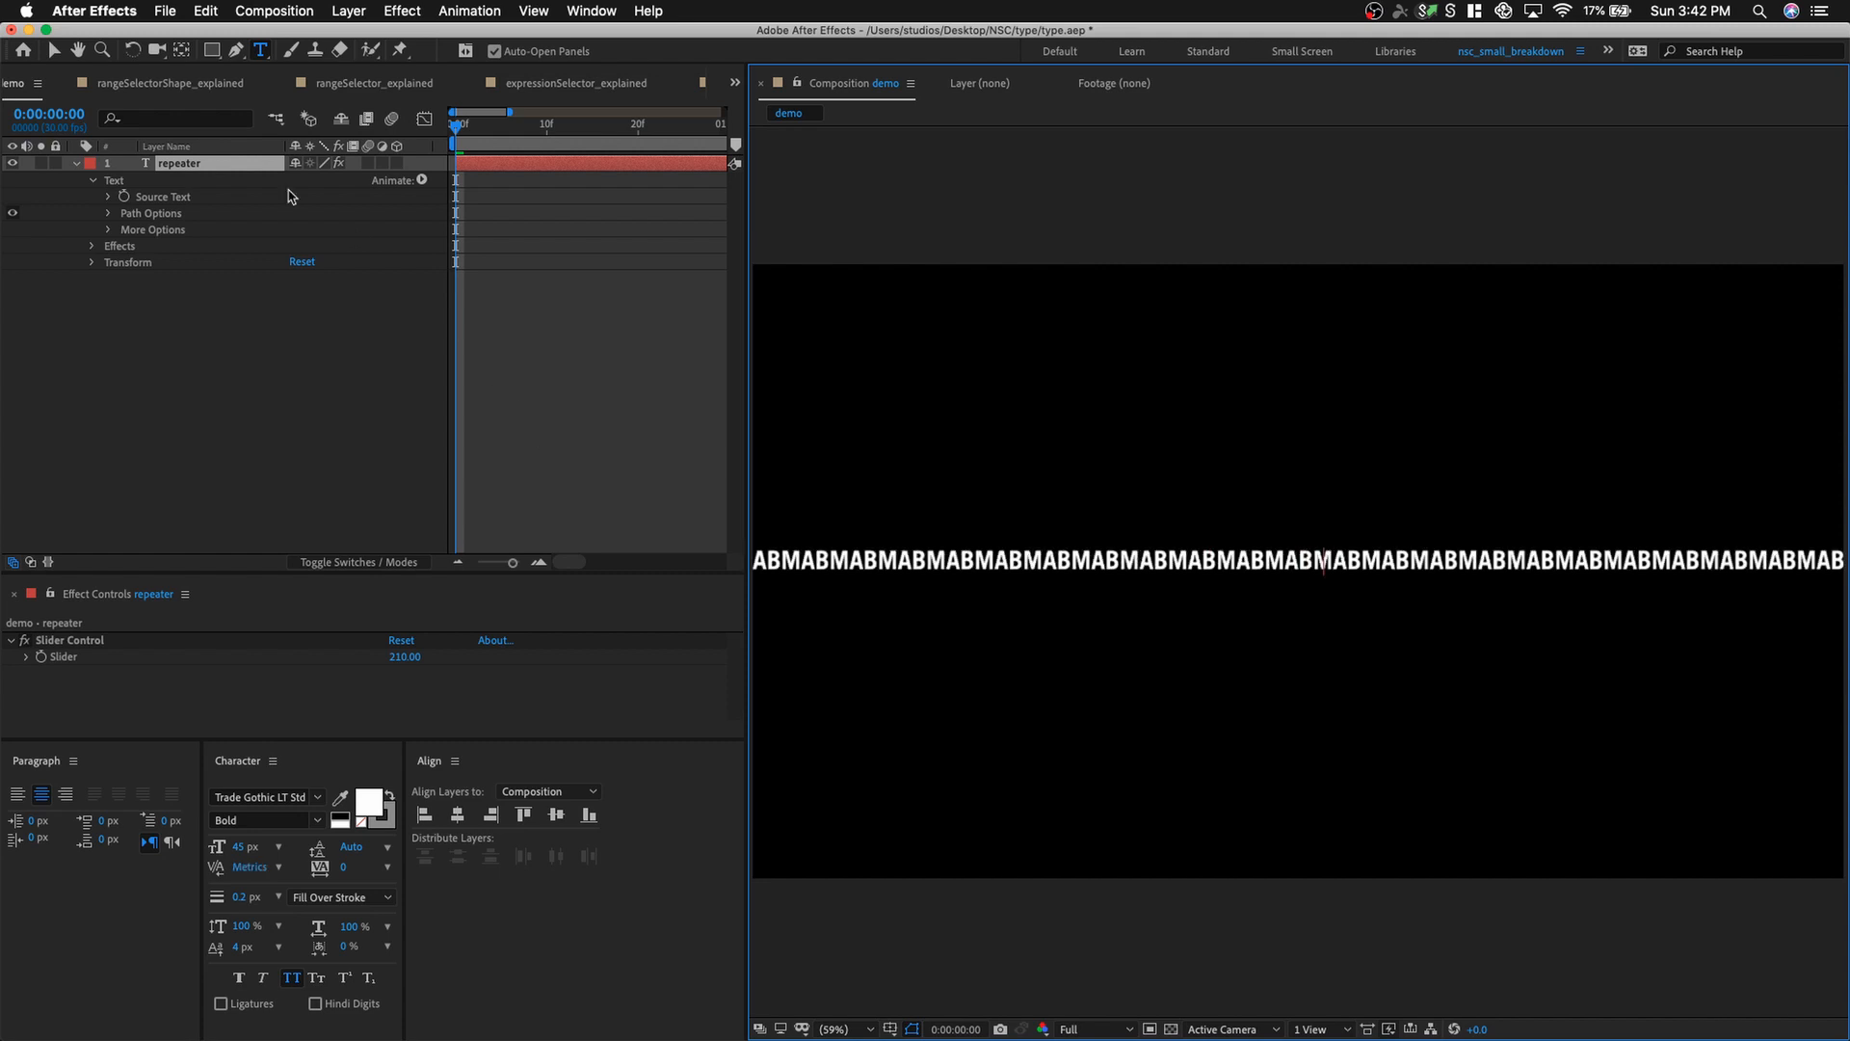
click(58, 52)
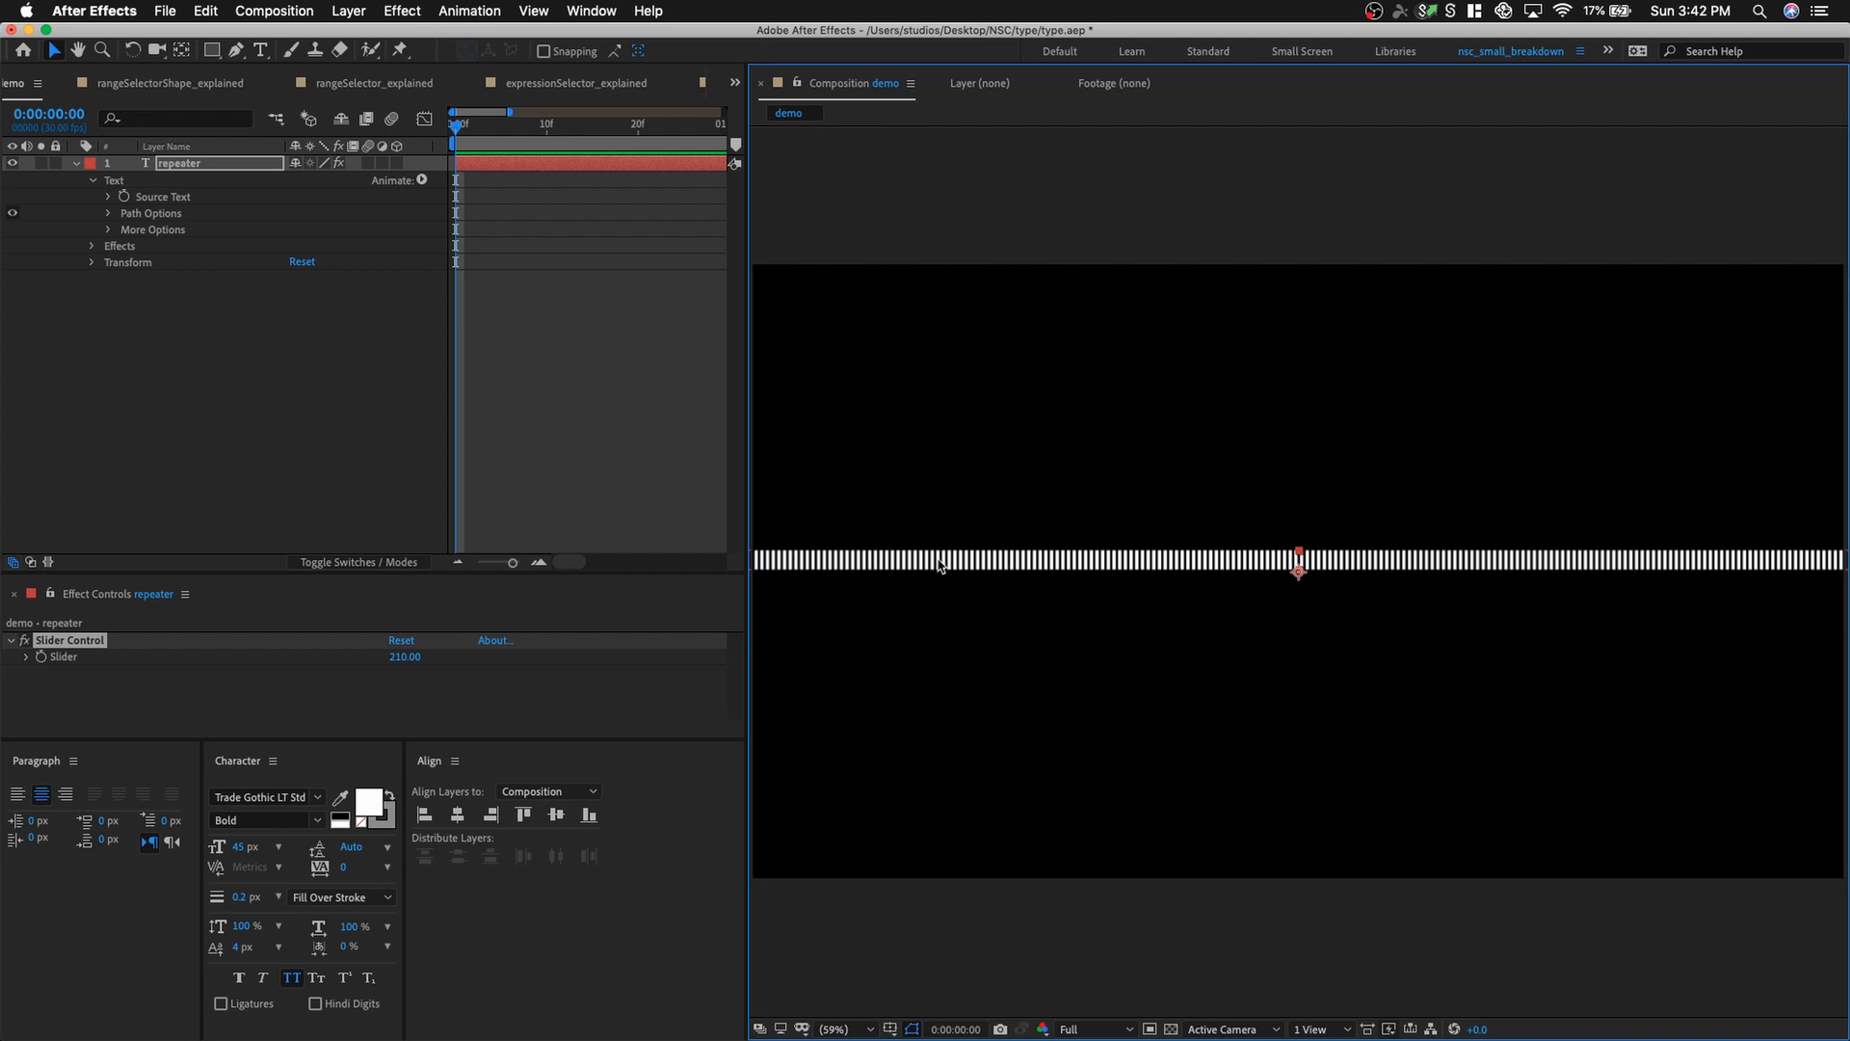
Set the repeater layer's slider to 225 and add a Scale text animator to the layer.
mouse_move(404, 656)
mouse_down()
mouse_move(432, 654)
mouse_move(422, 640)
mouse_up()
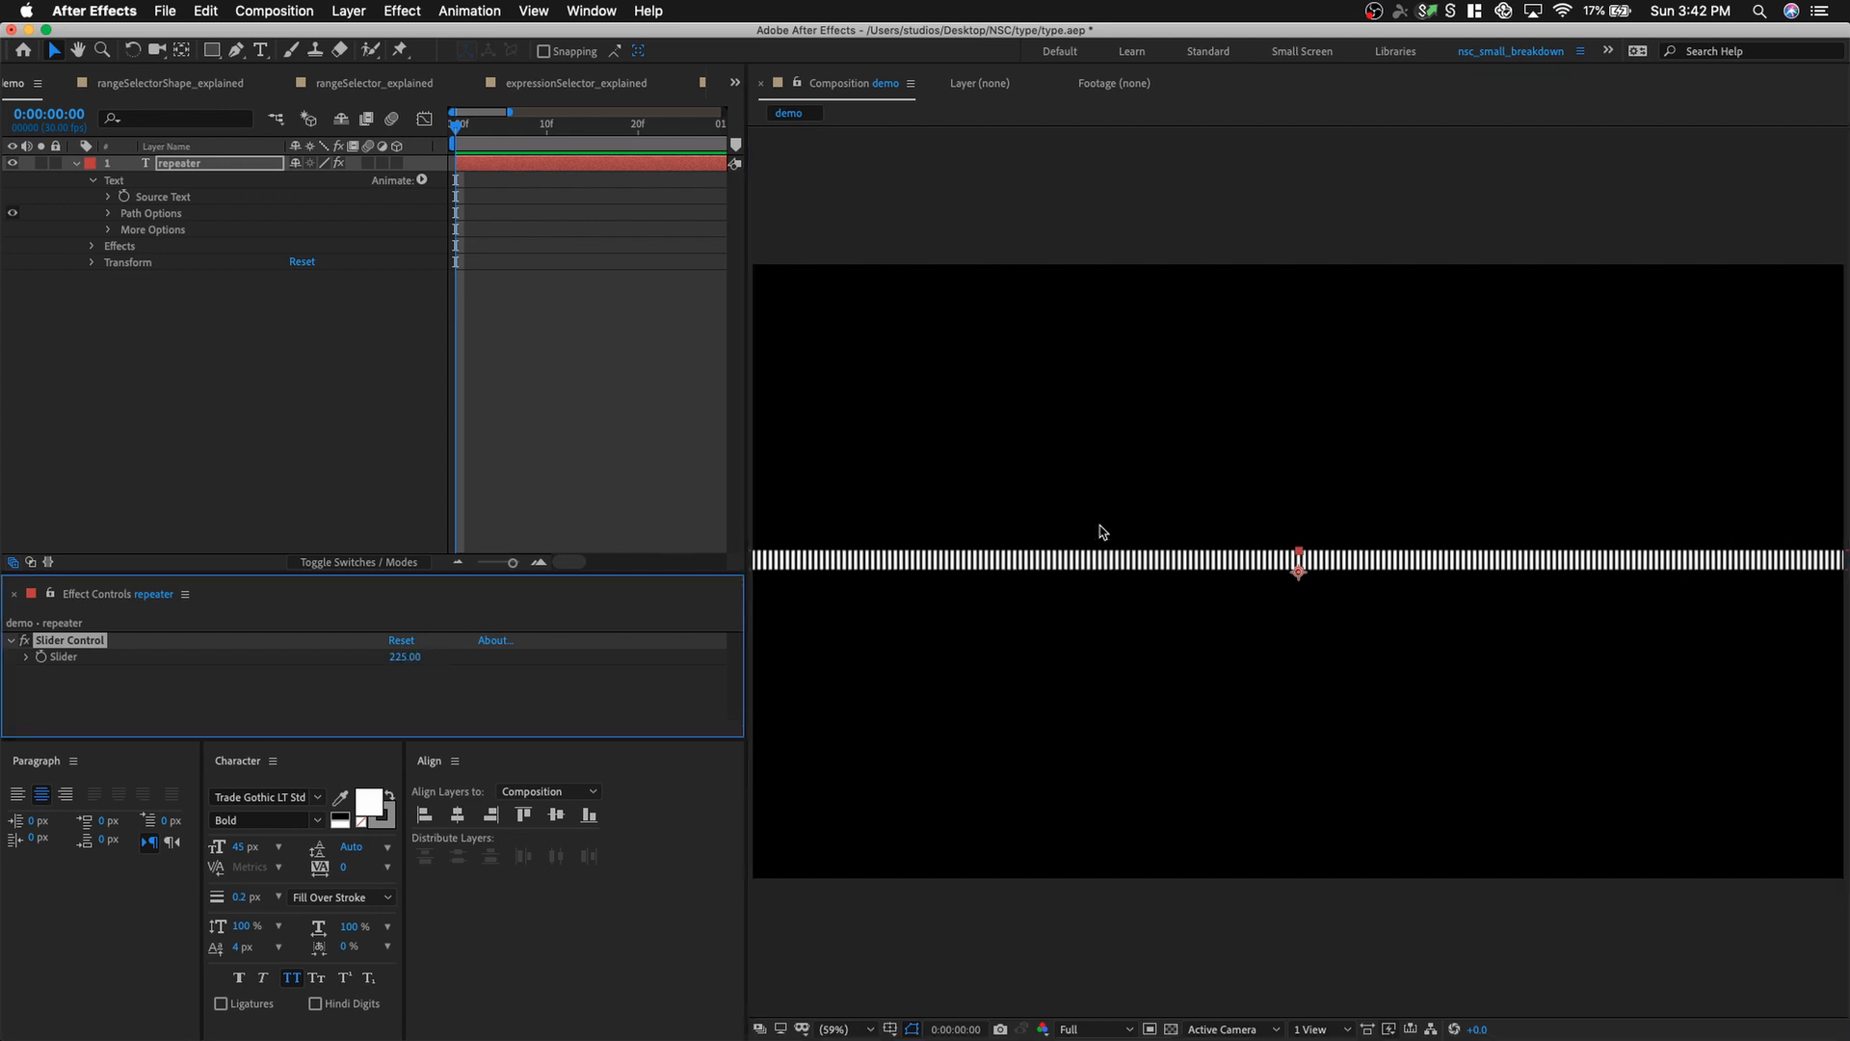
click(264, 164)
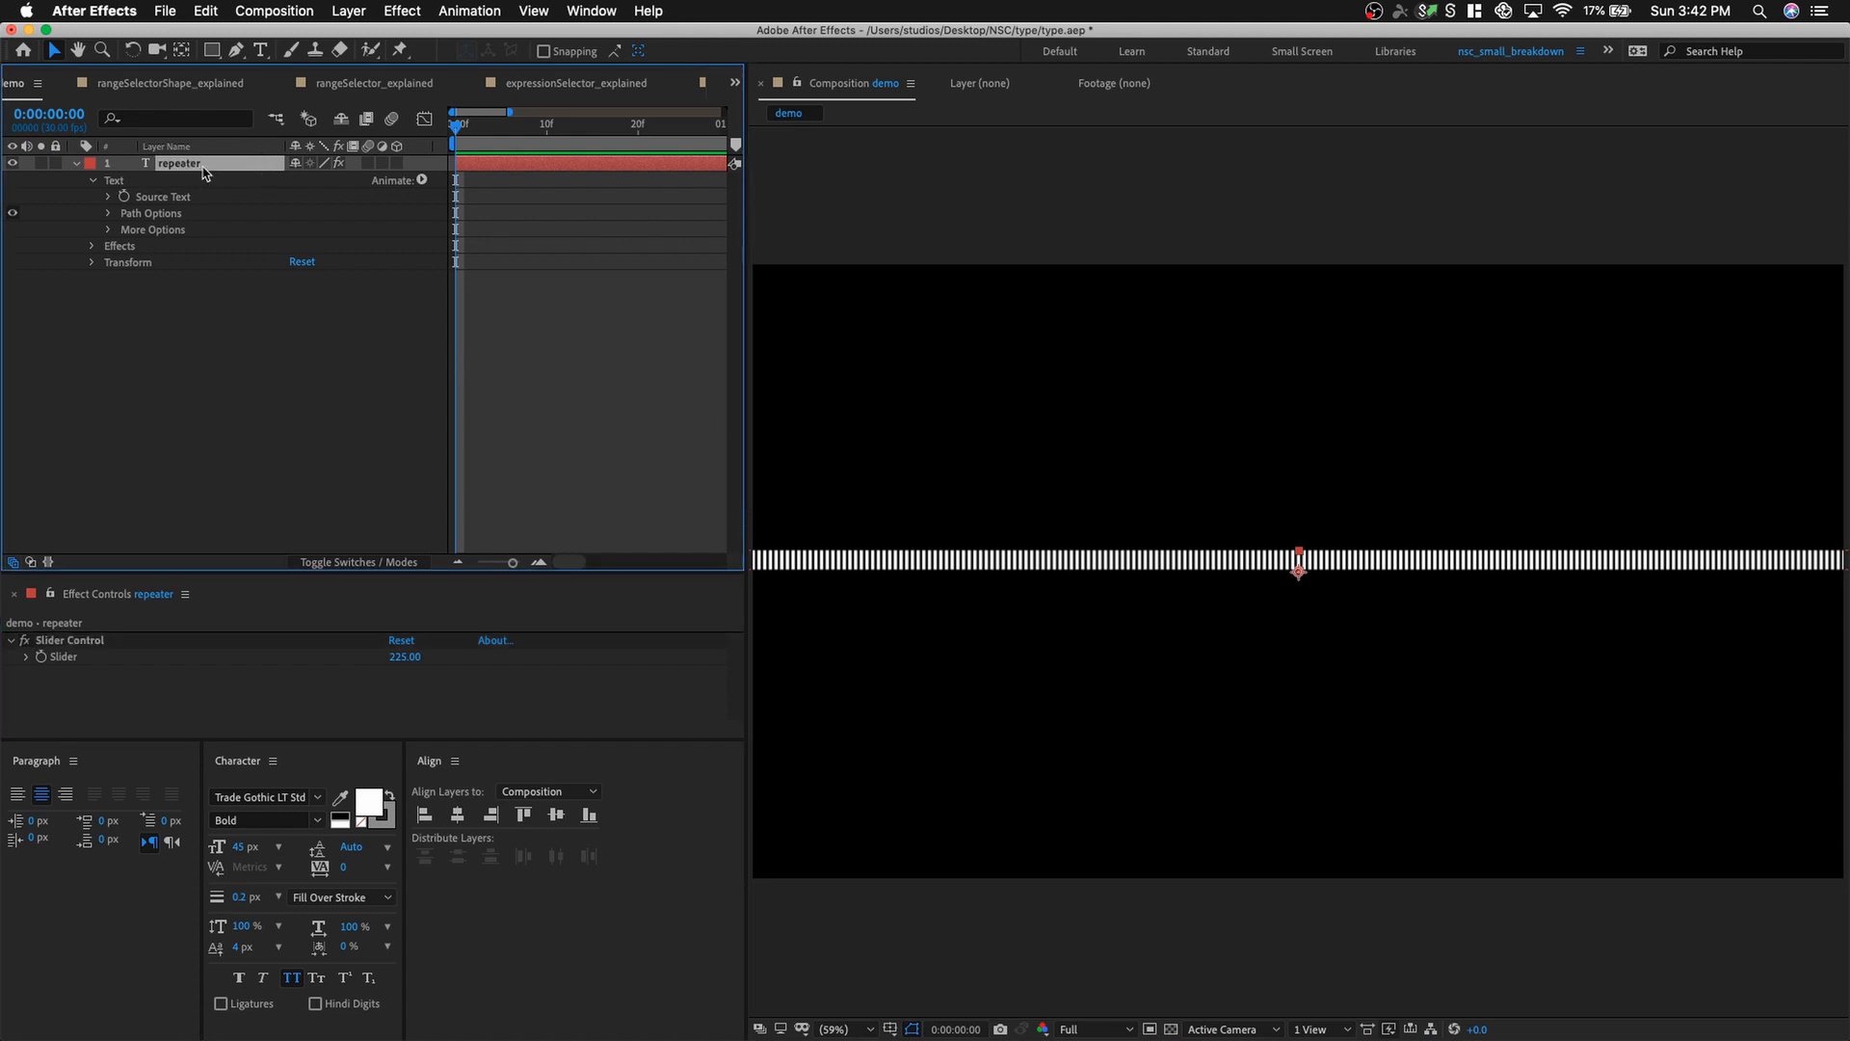
click(117, 183)
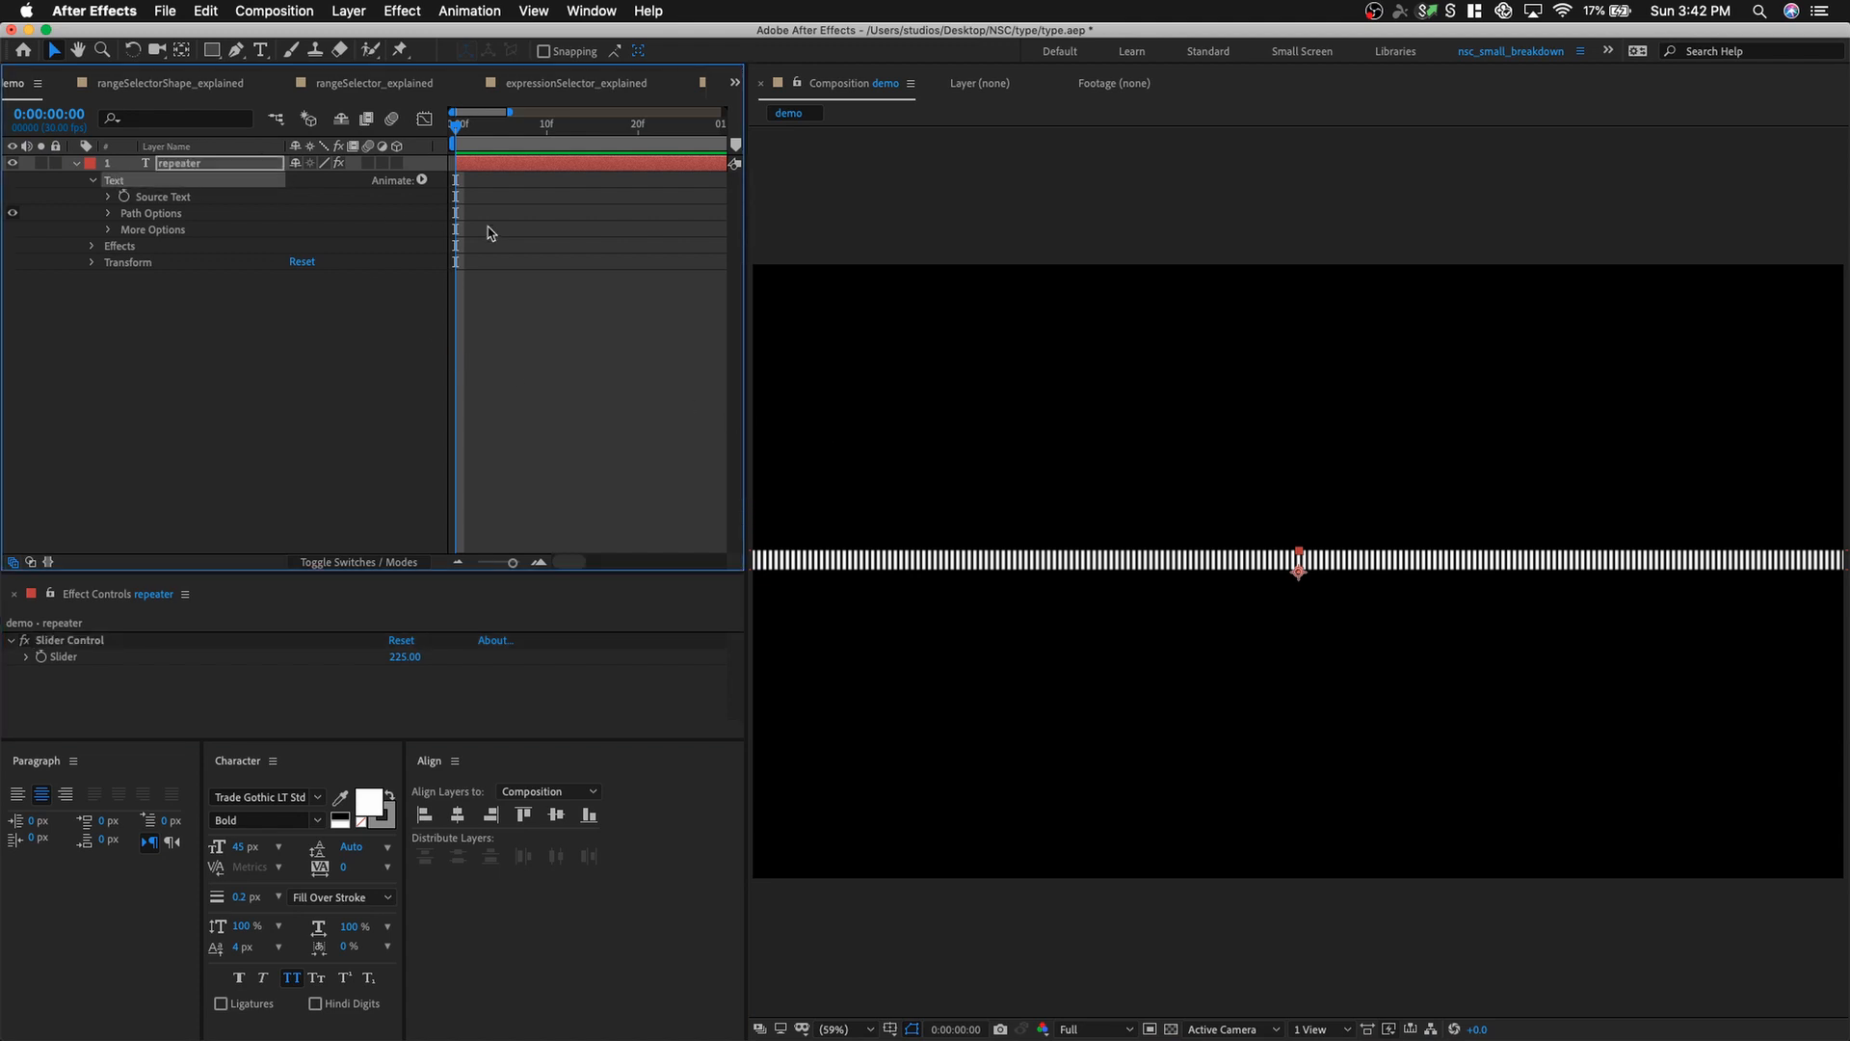
click(423, 180)
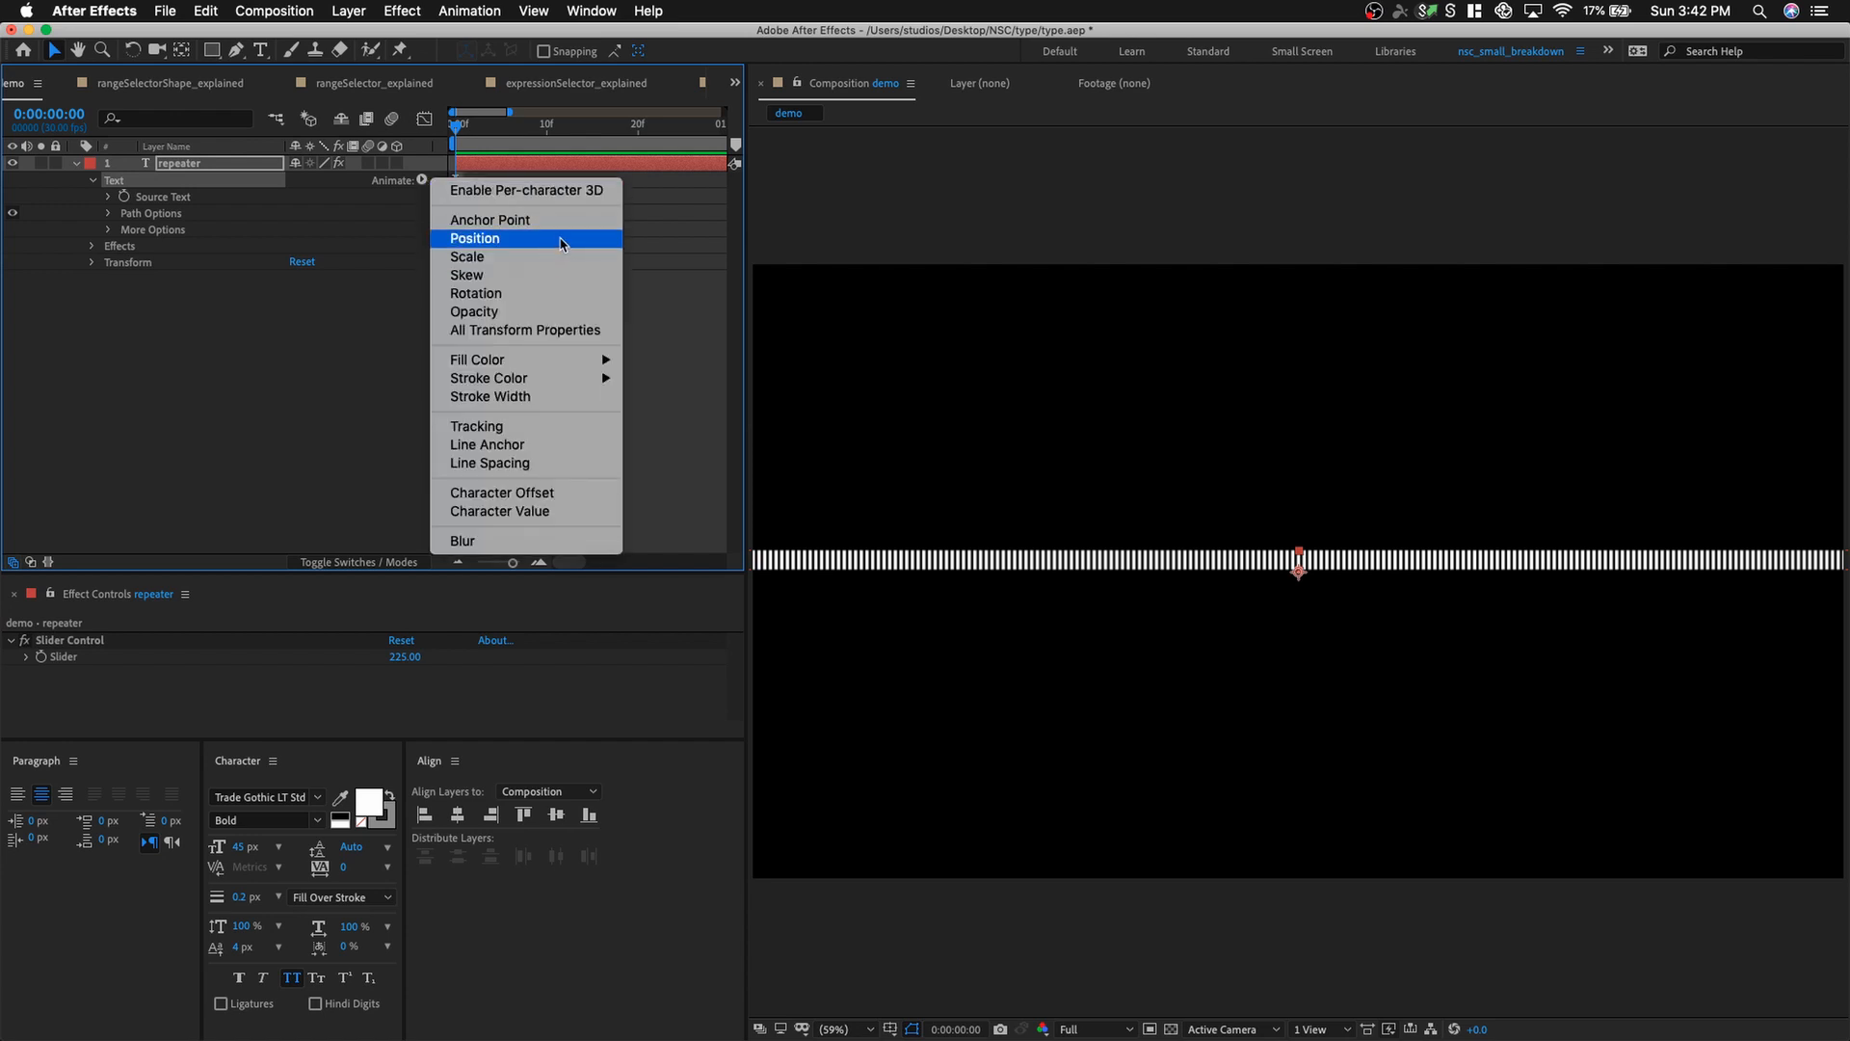
click(545, 256)
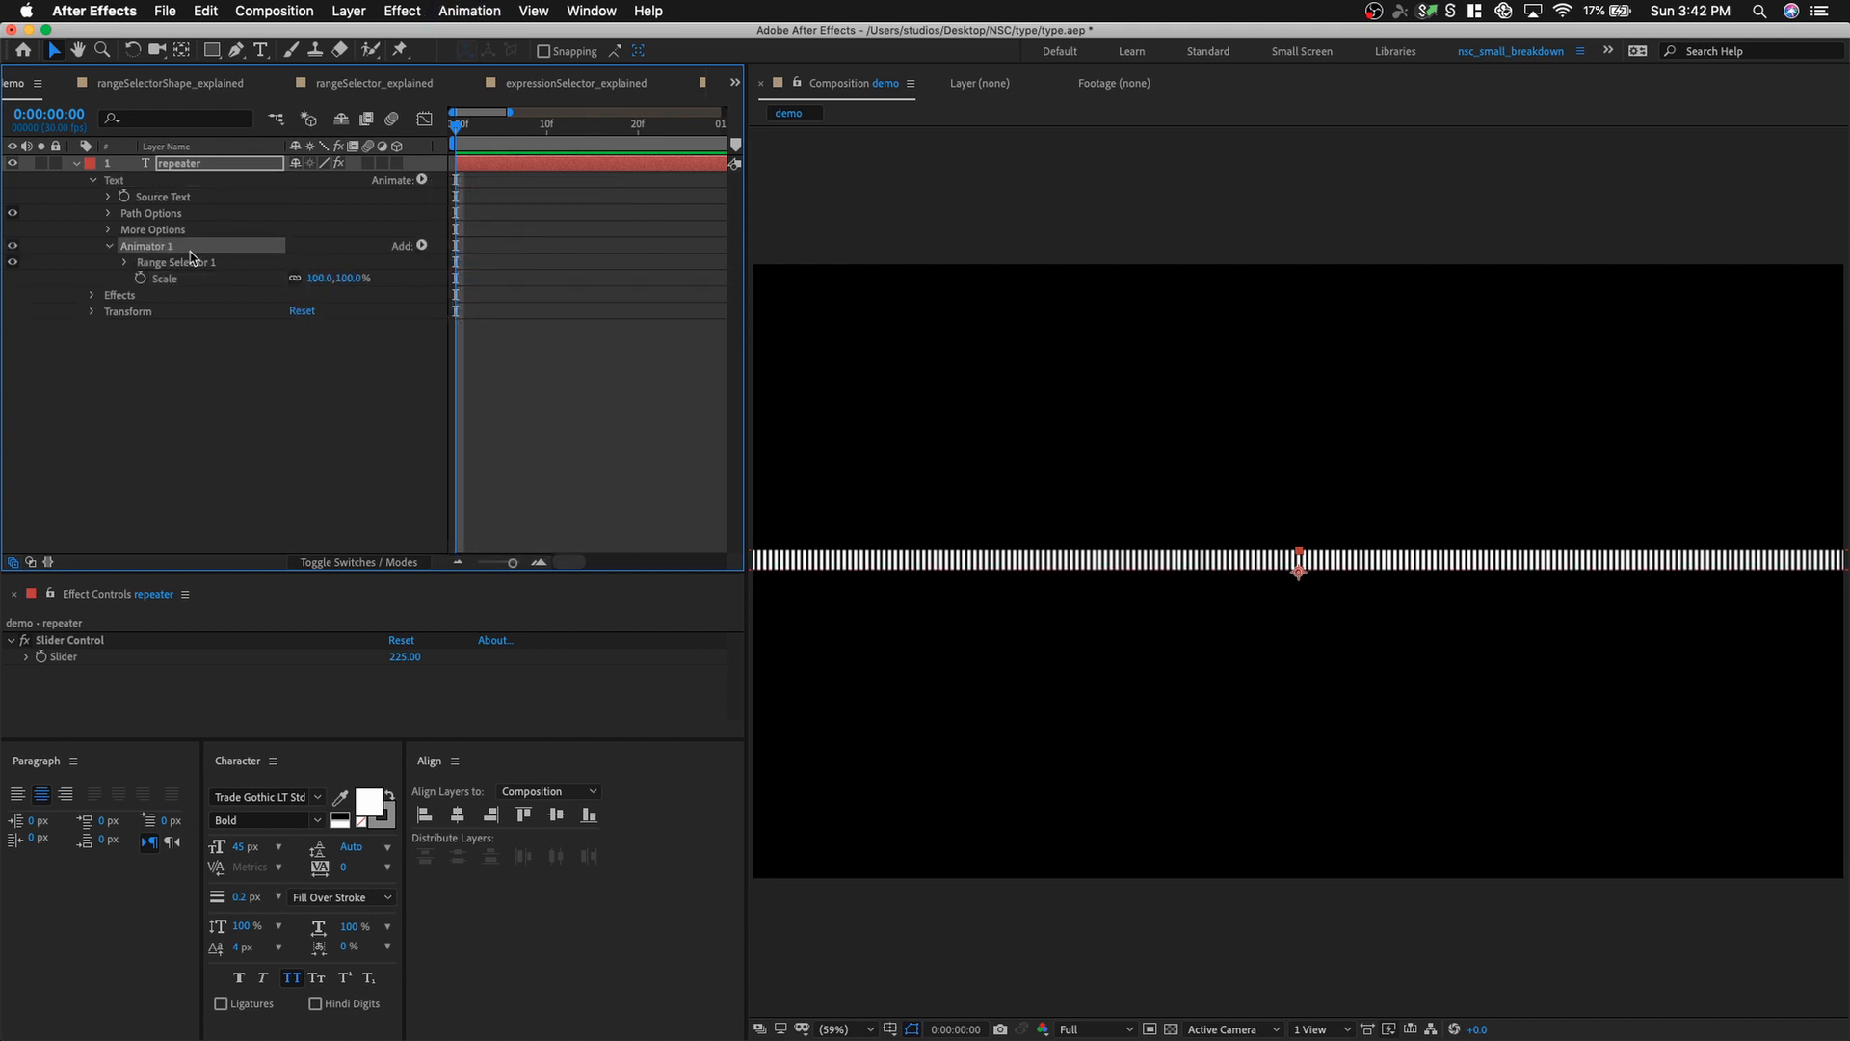
Add a Fill Color property to Animator 1 of the repeater layer, keeping its default red.
click(422, 245)
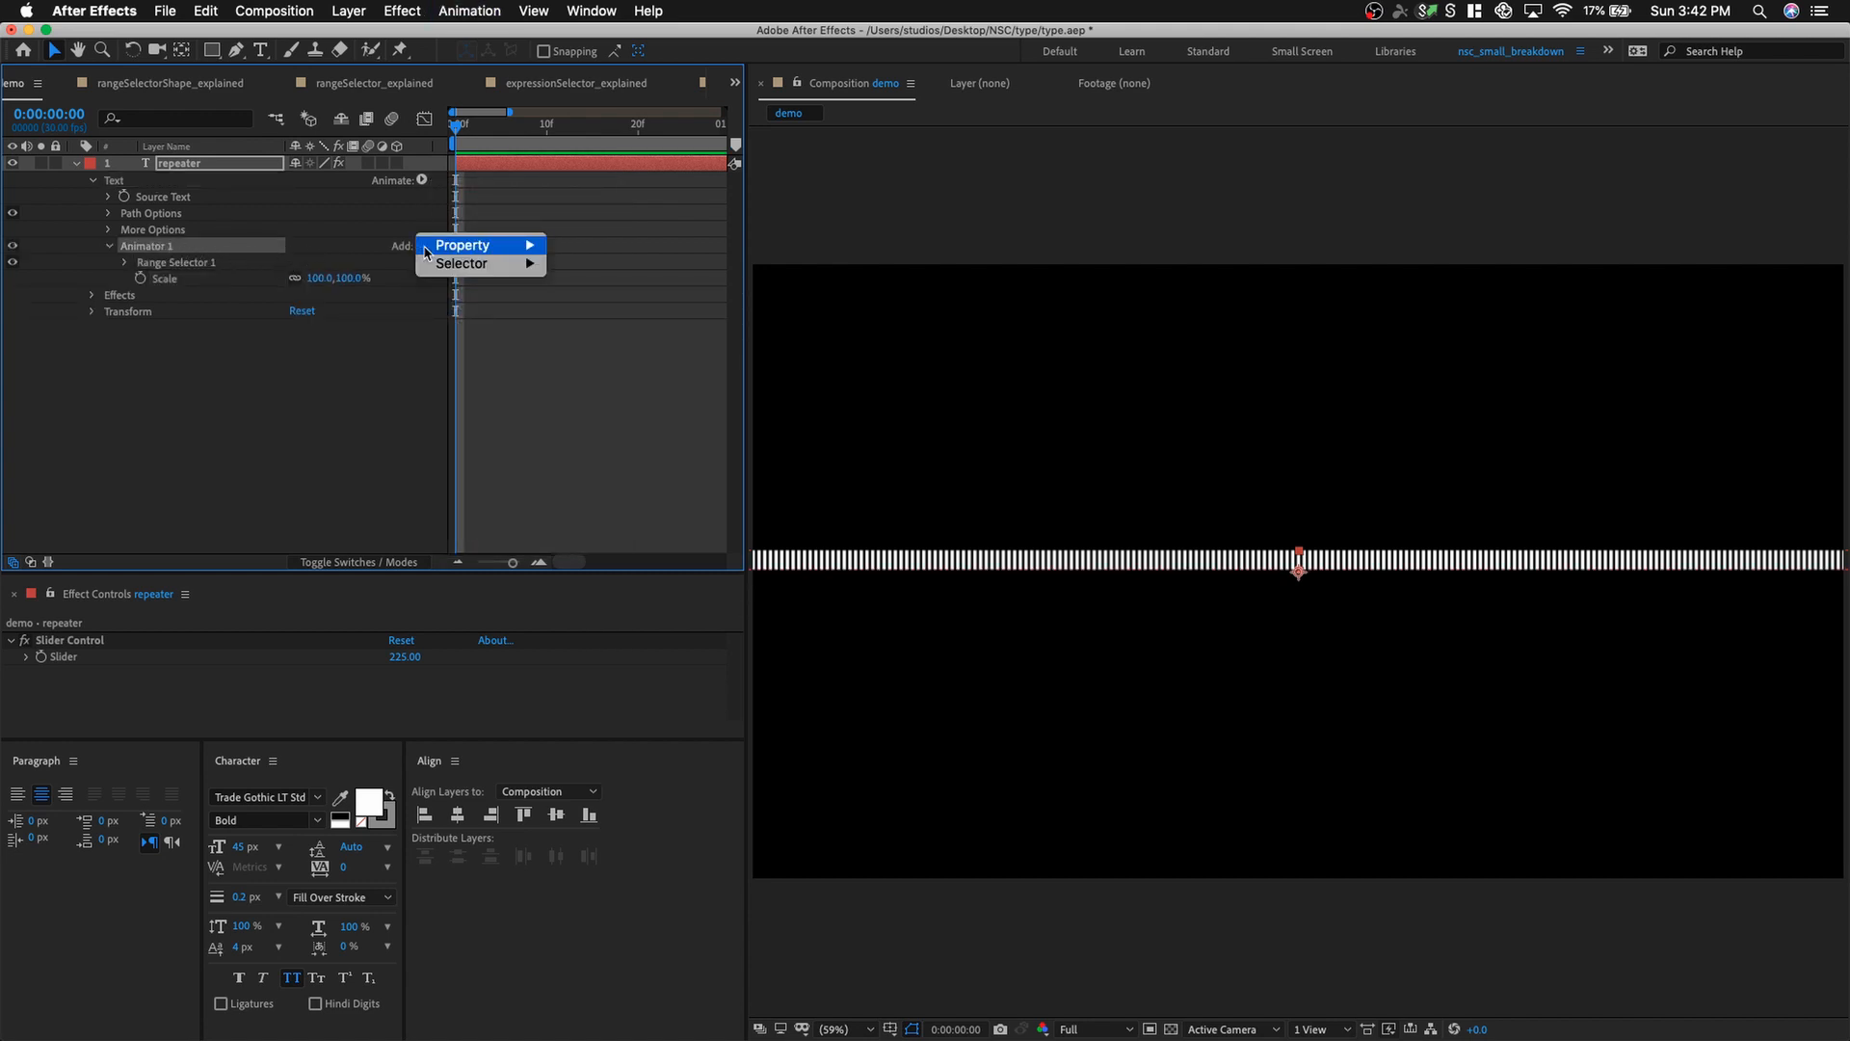
mouse_move(487, 254)
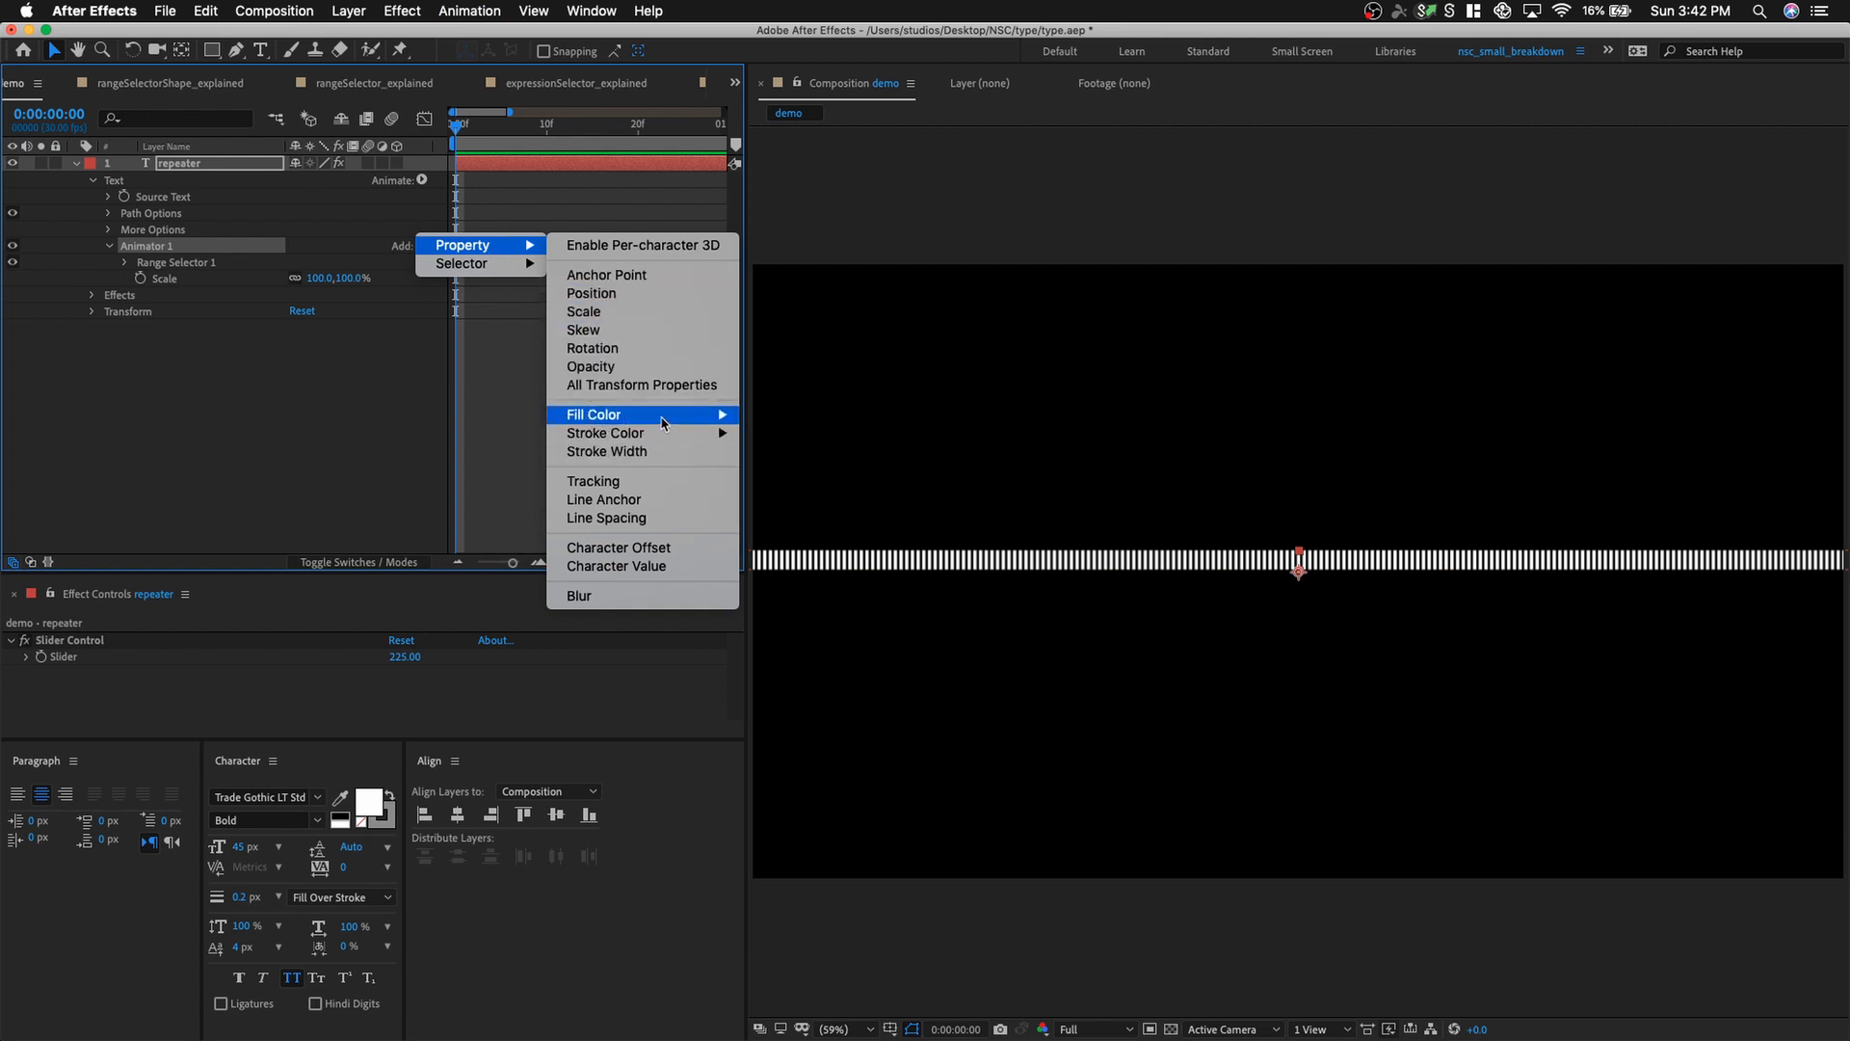
mouse_move(663, 422)
click(771, 415)
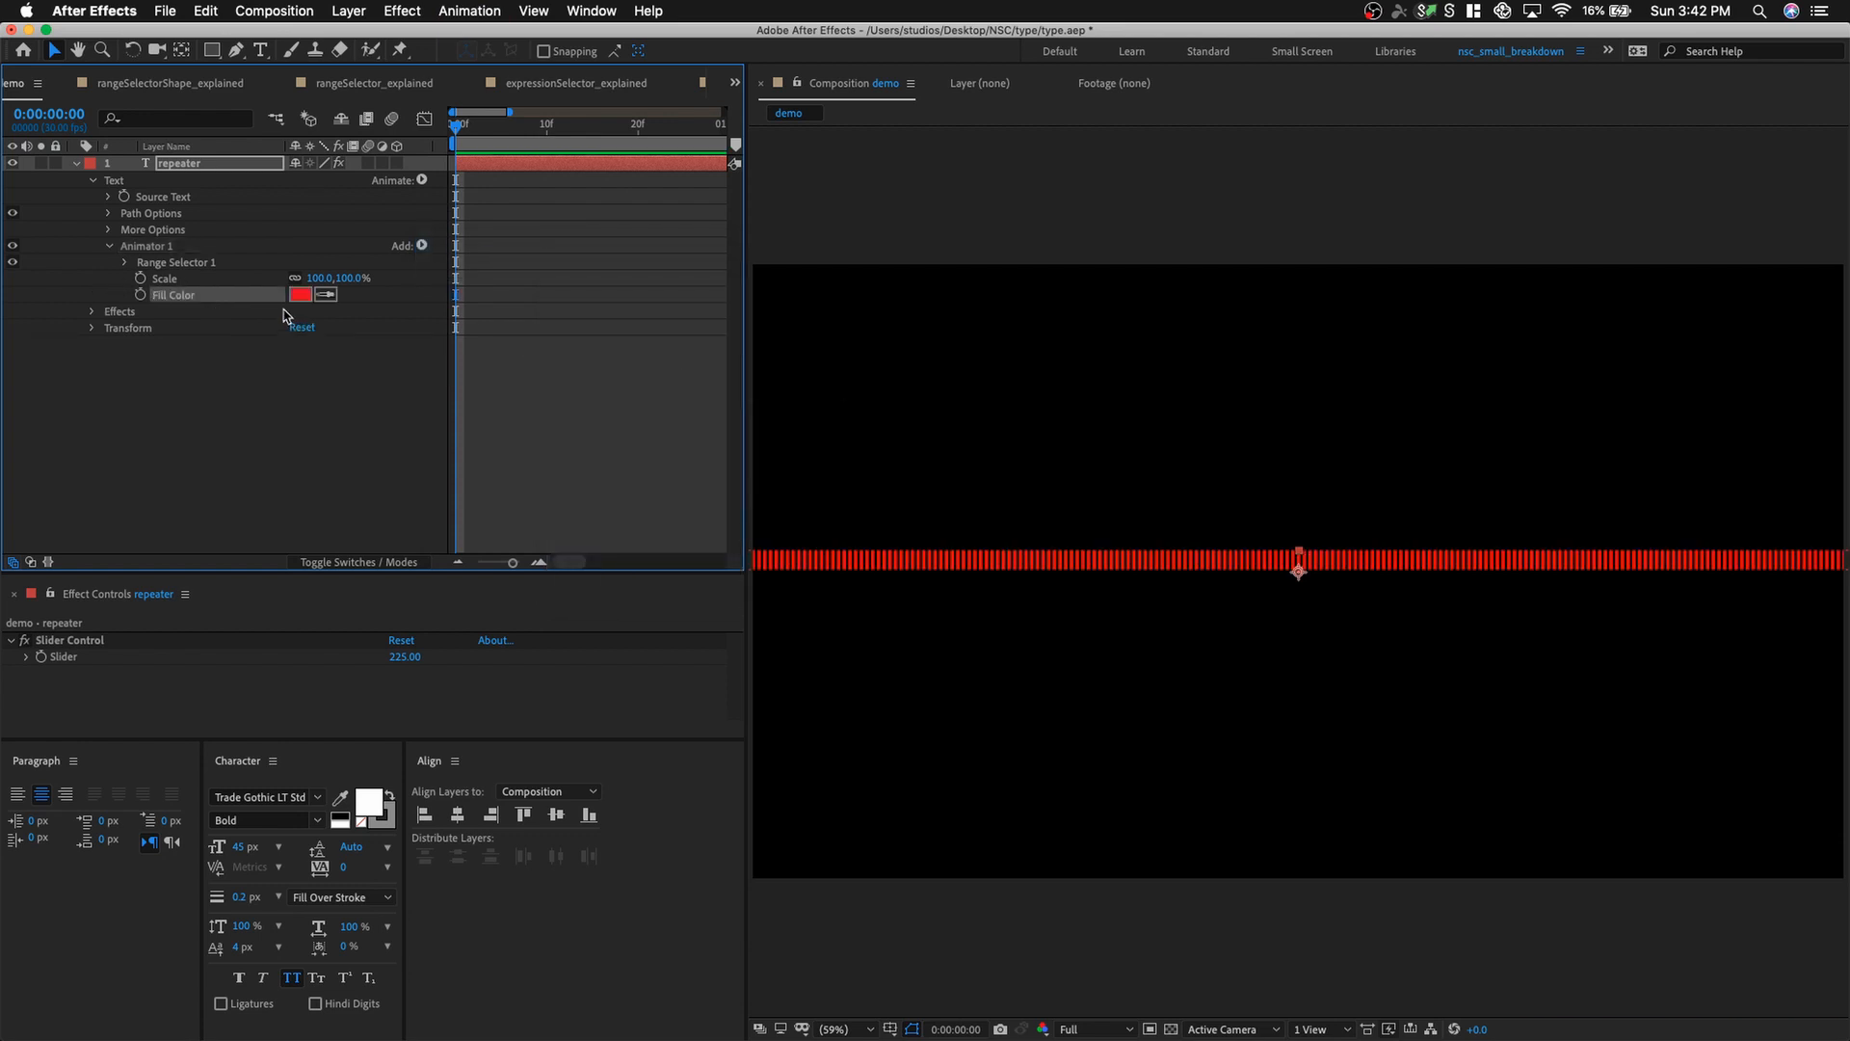
click(262, 386)
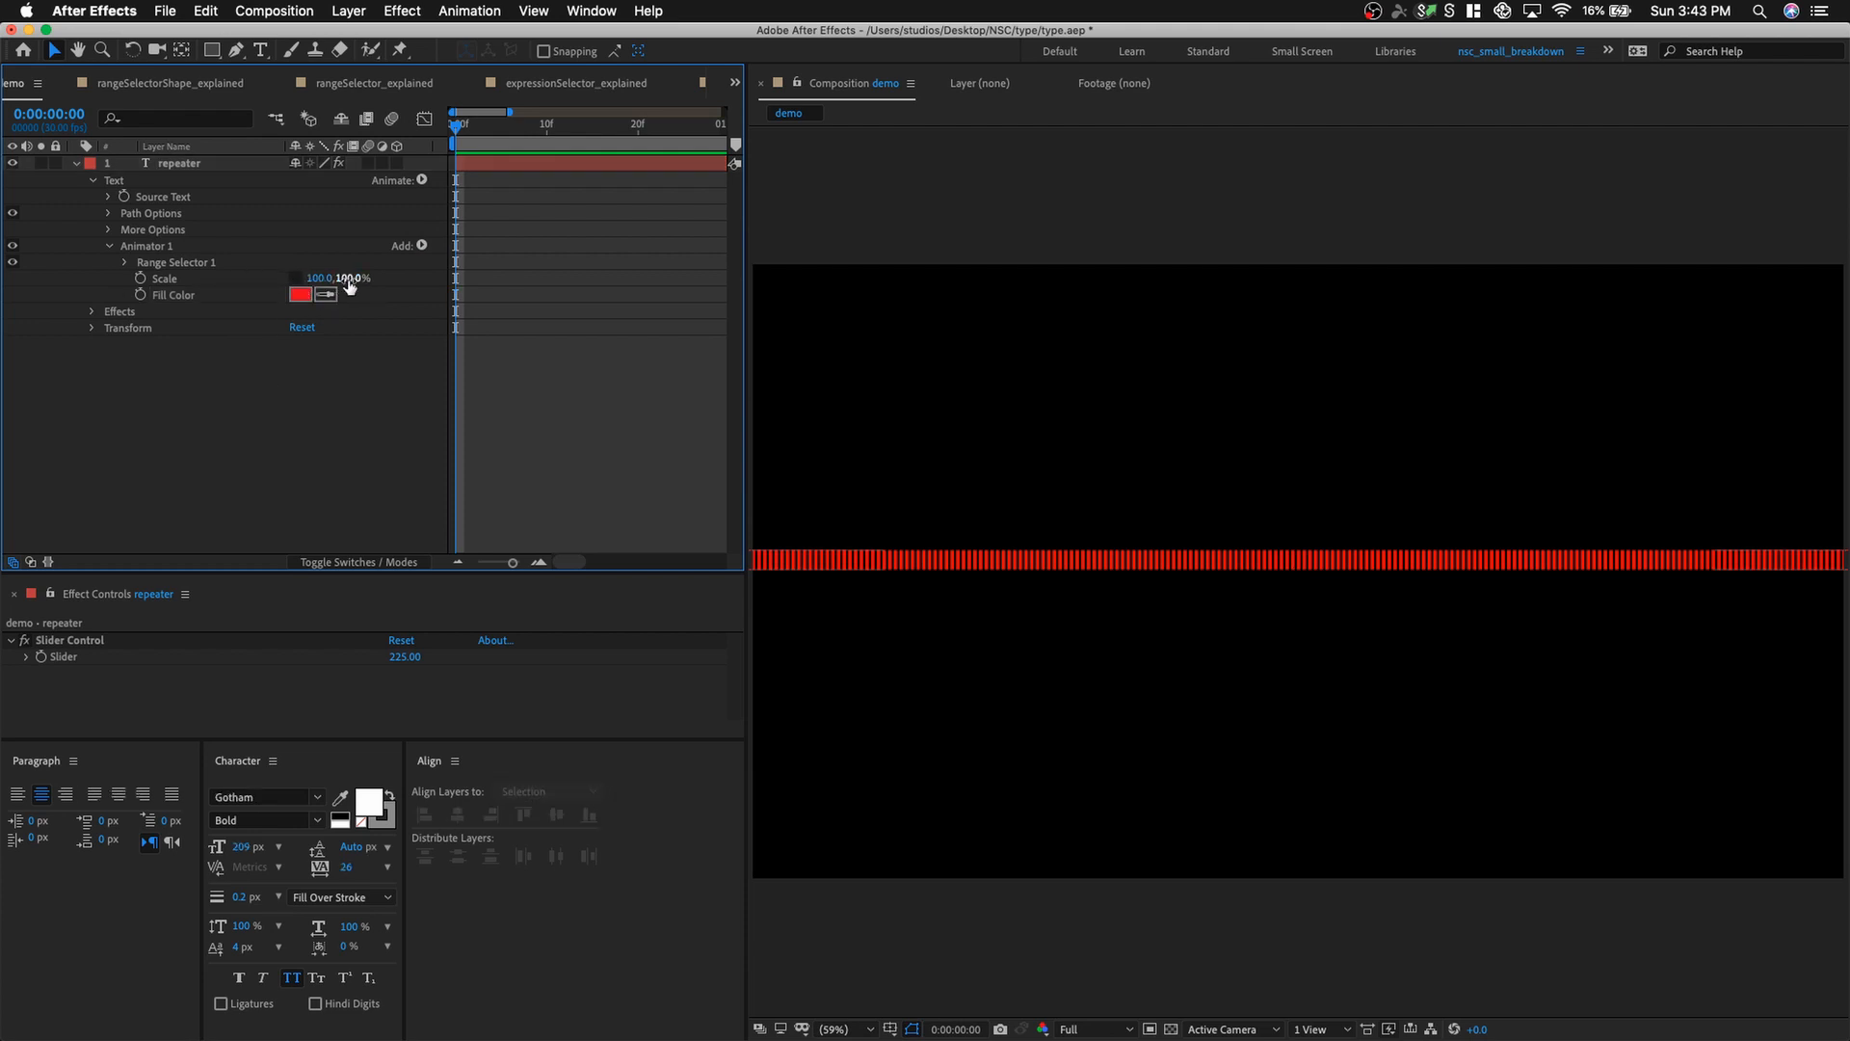
Unlink the scale proportions of Animator 1 and set its vertical scale to 300%.
drag(350, 284, 510, 255)
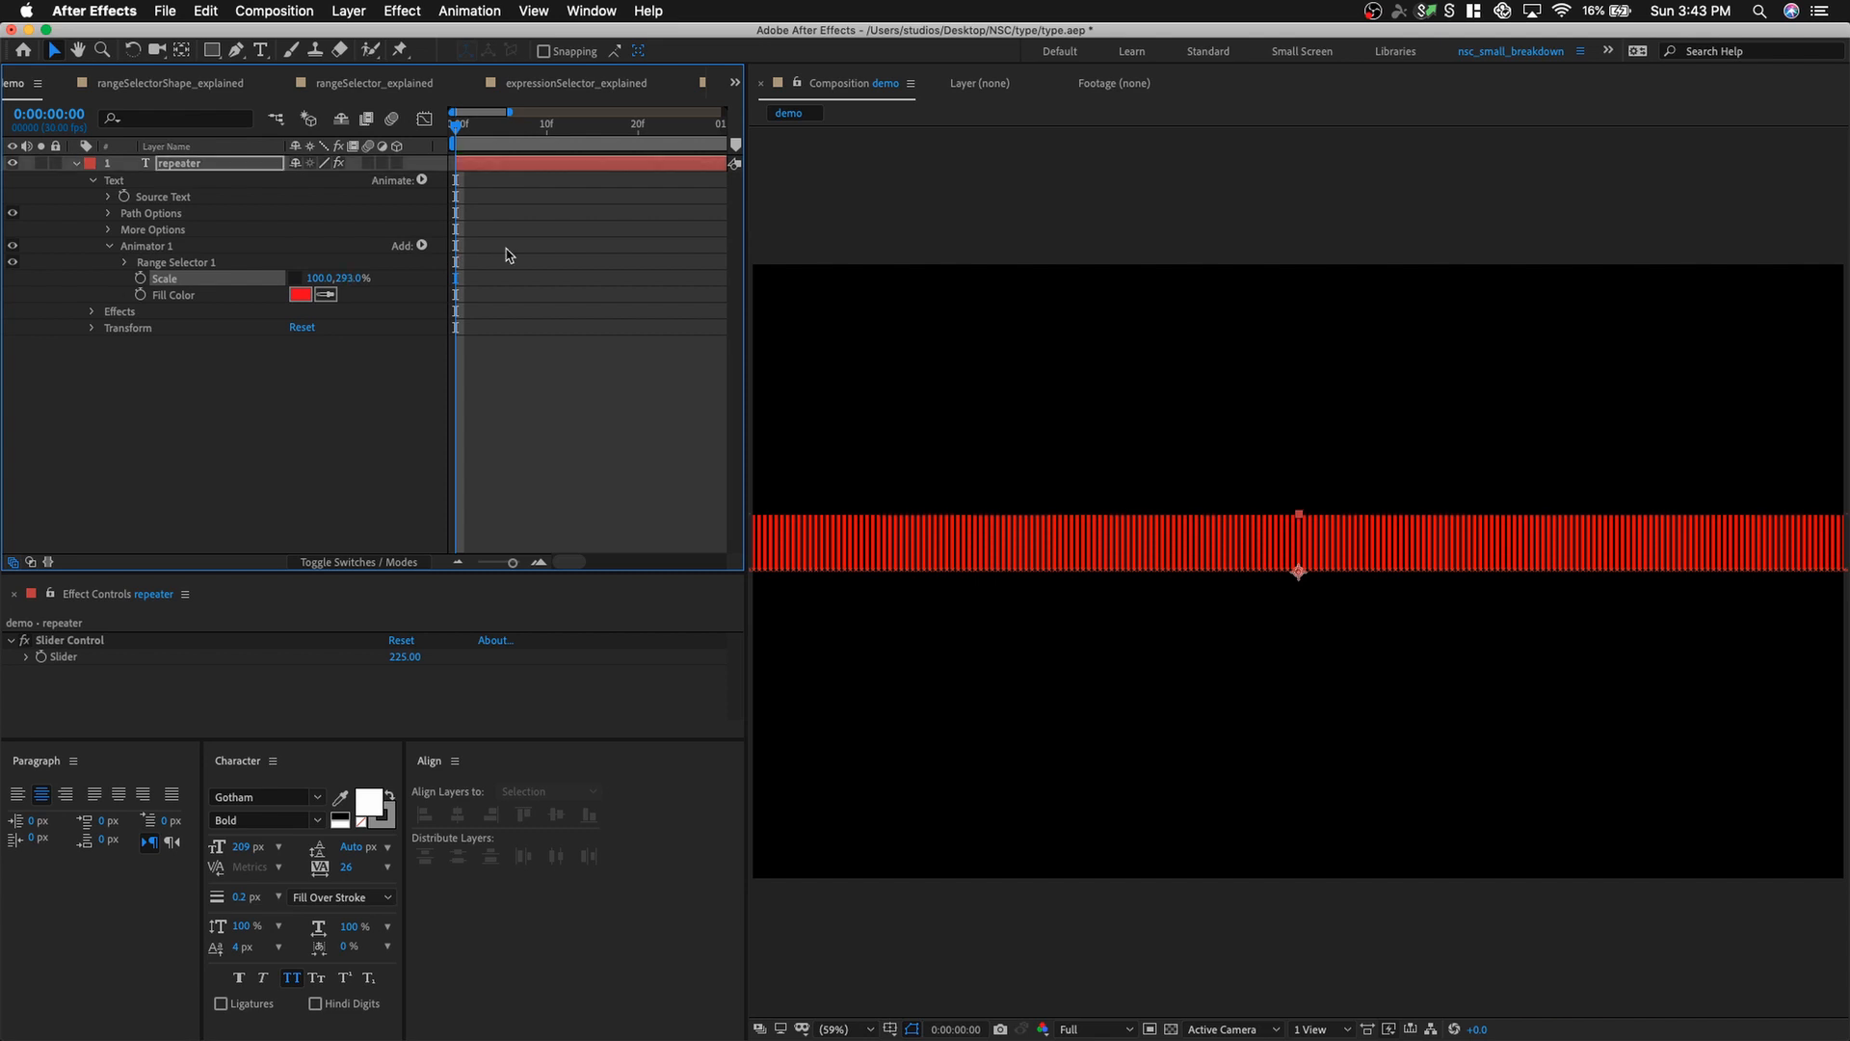
click(352, 278)
text(300)
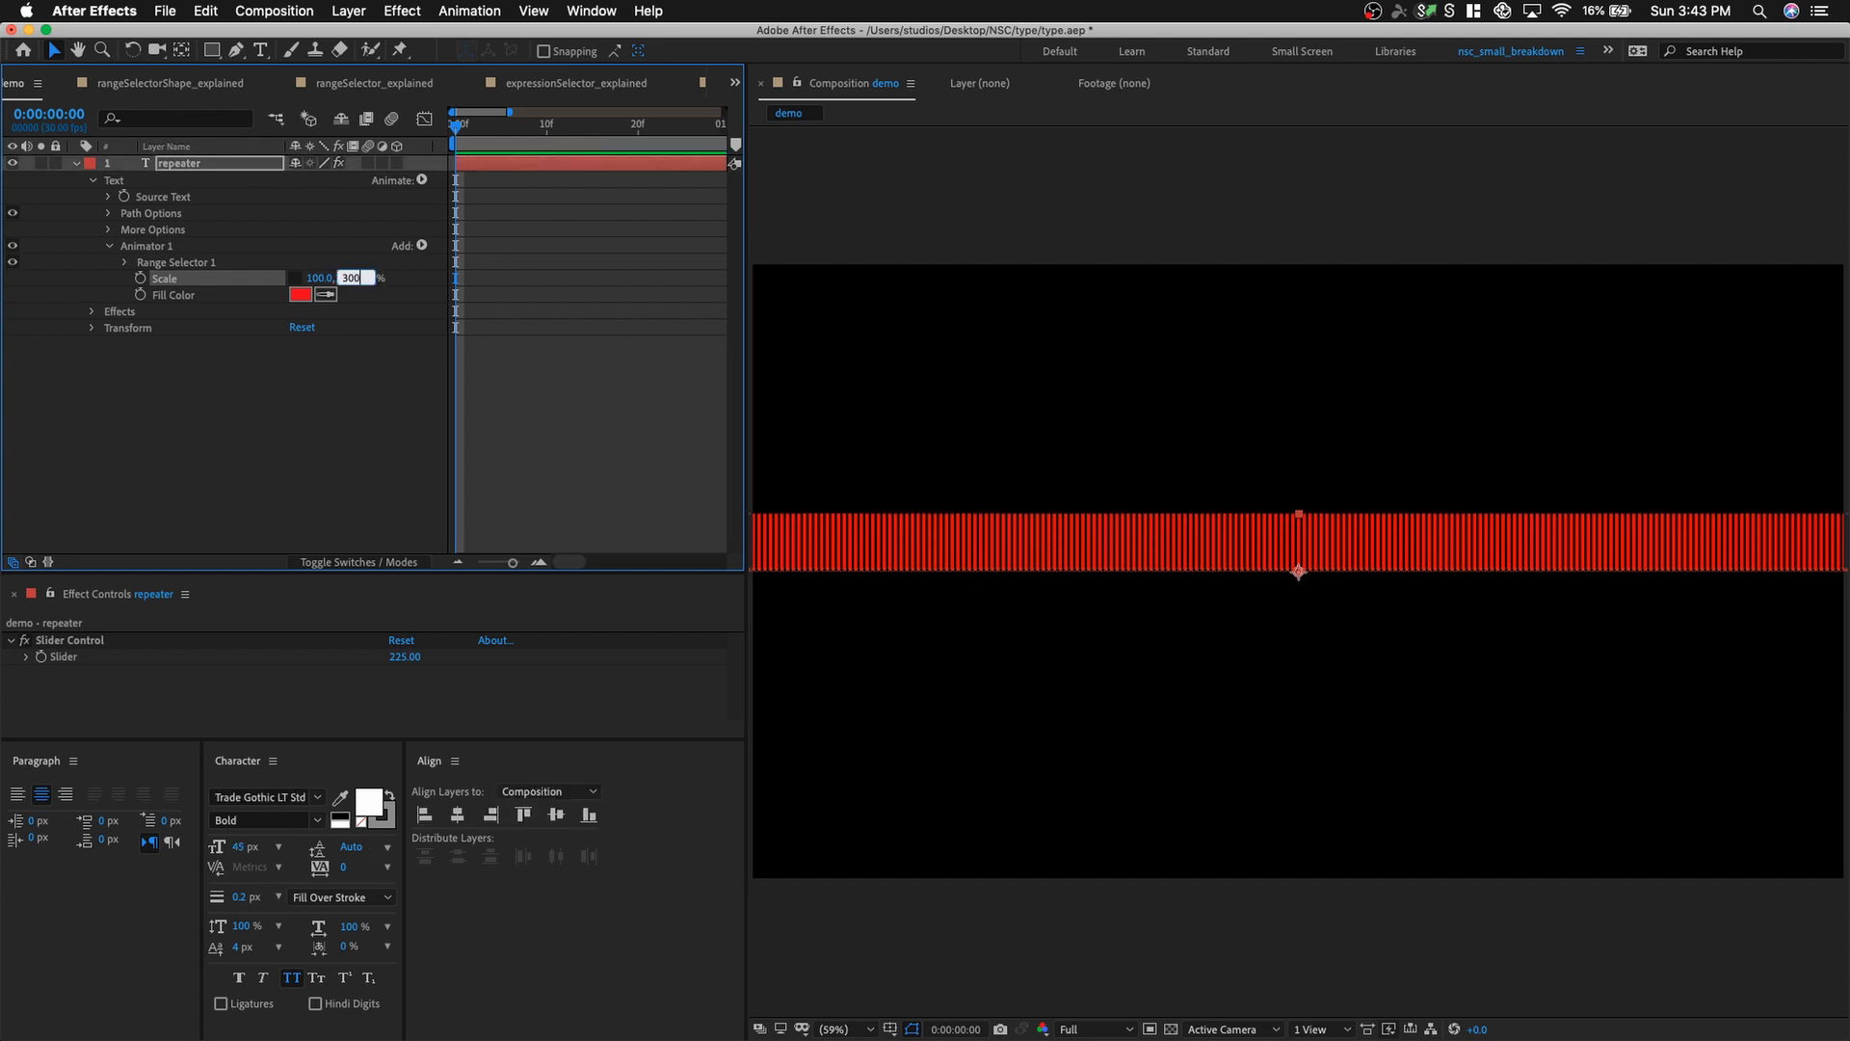
click(162, 413)
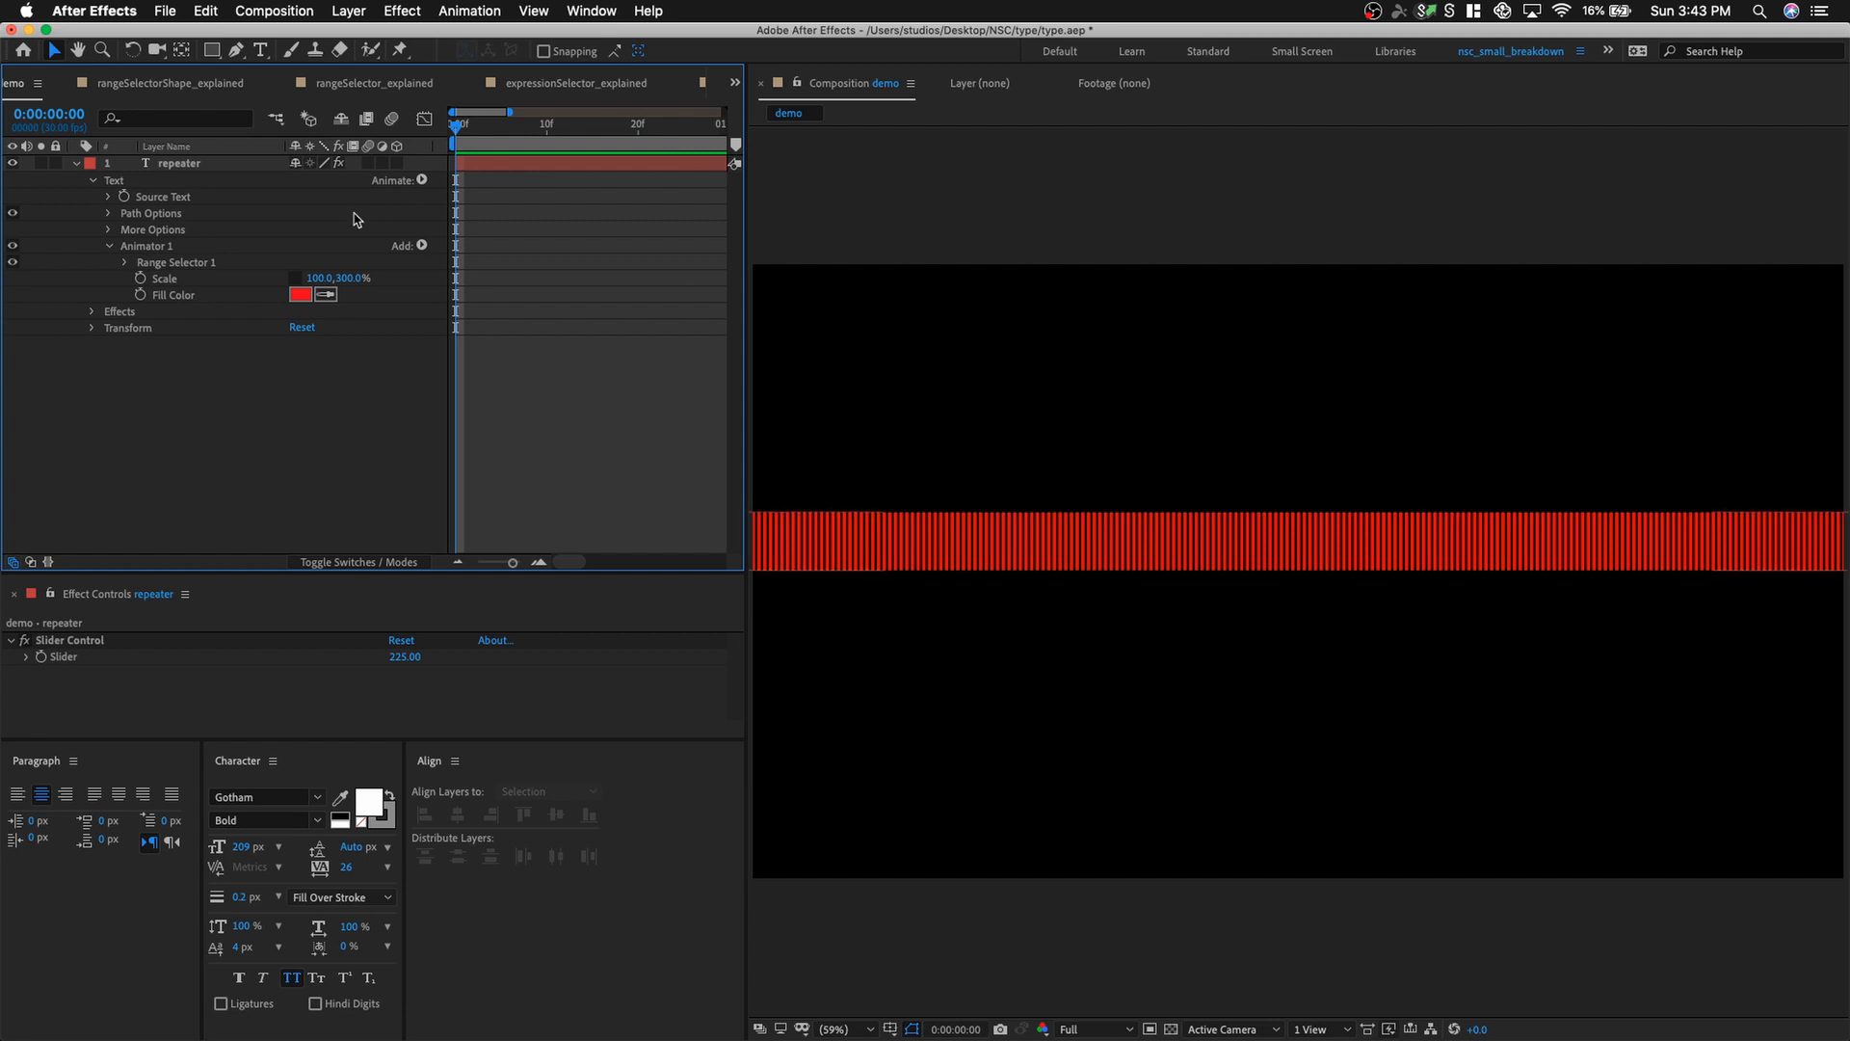
Set Range Selector 1 to a start of 29%, an end of 70% and an offset of -4%.
click(160, 278)
click(159, 263)
click(125, 263)
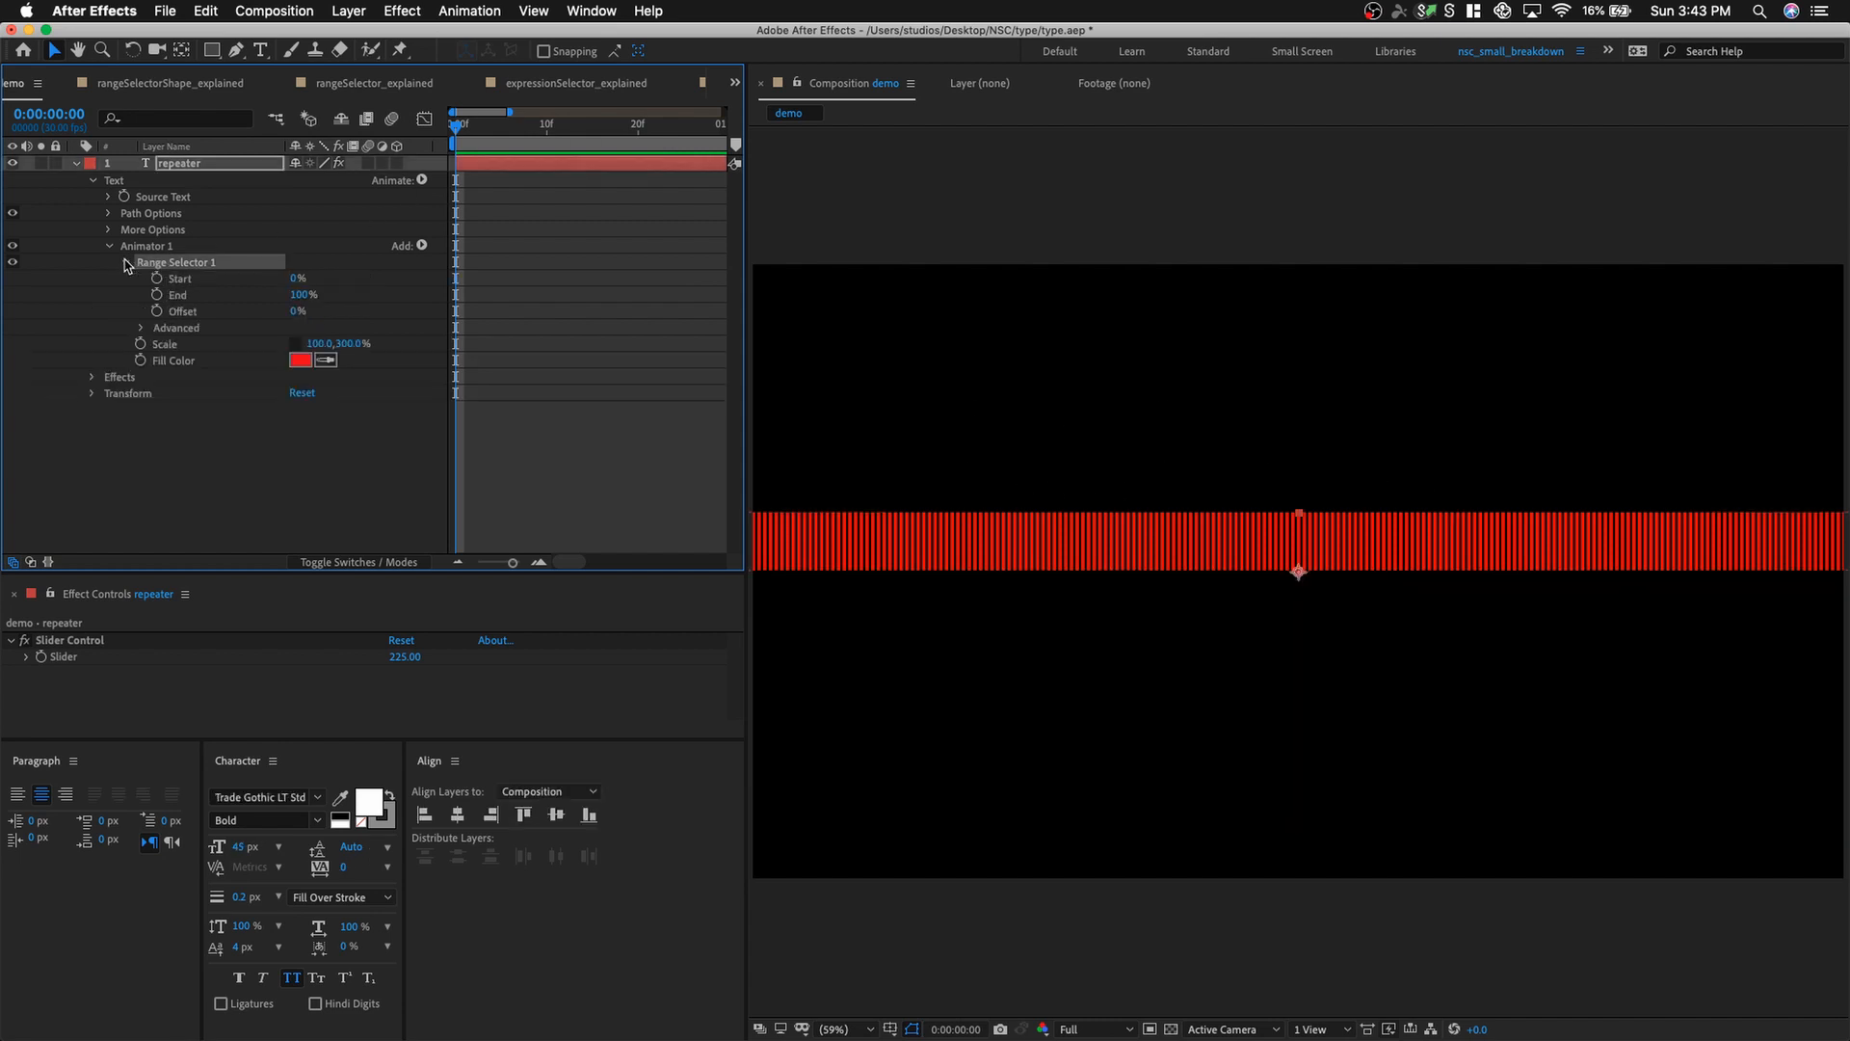
mouse_move(296, 278)
mouse_down()
mouse_move(325, 282)
mouse_move(273, 292)
mouse_up()
click(292, 294)
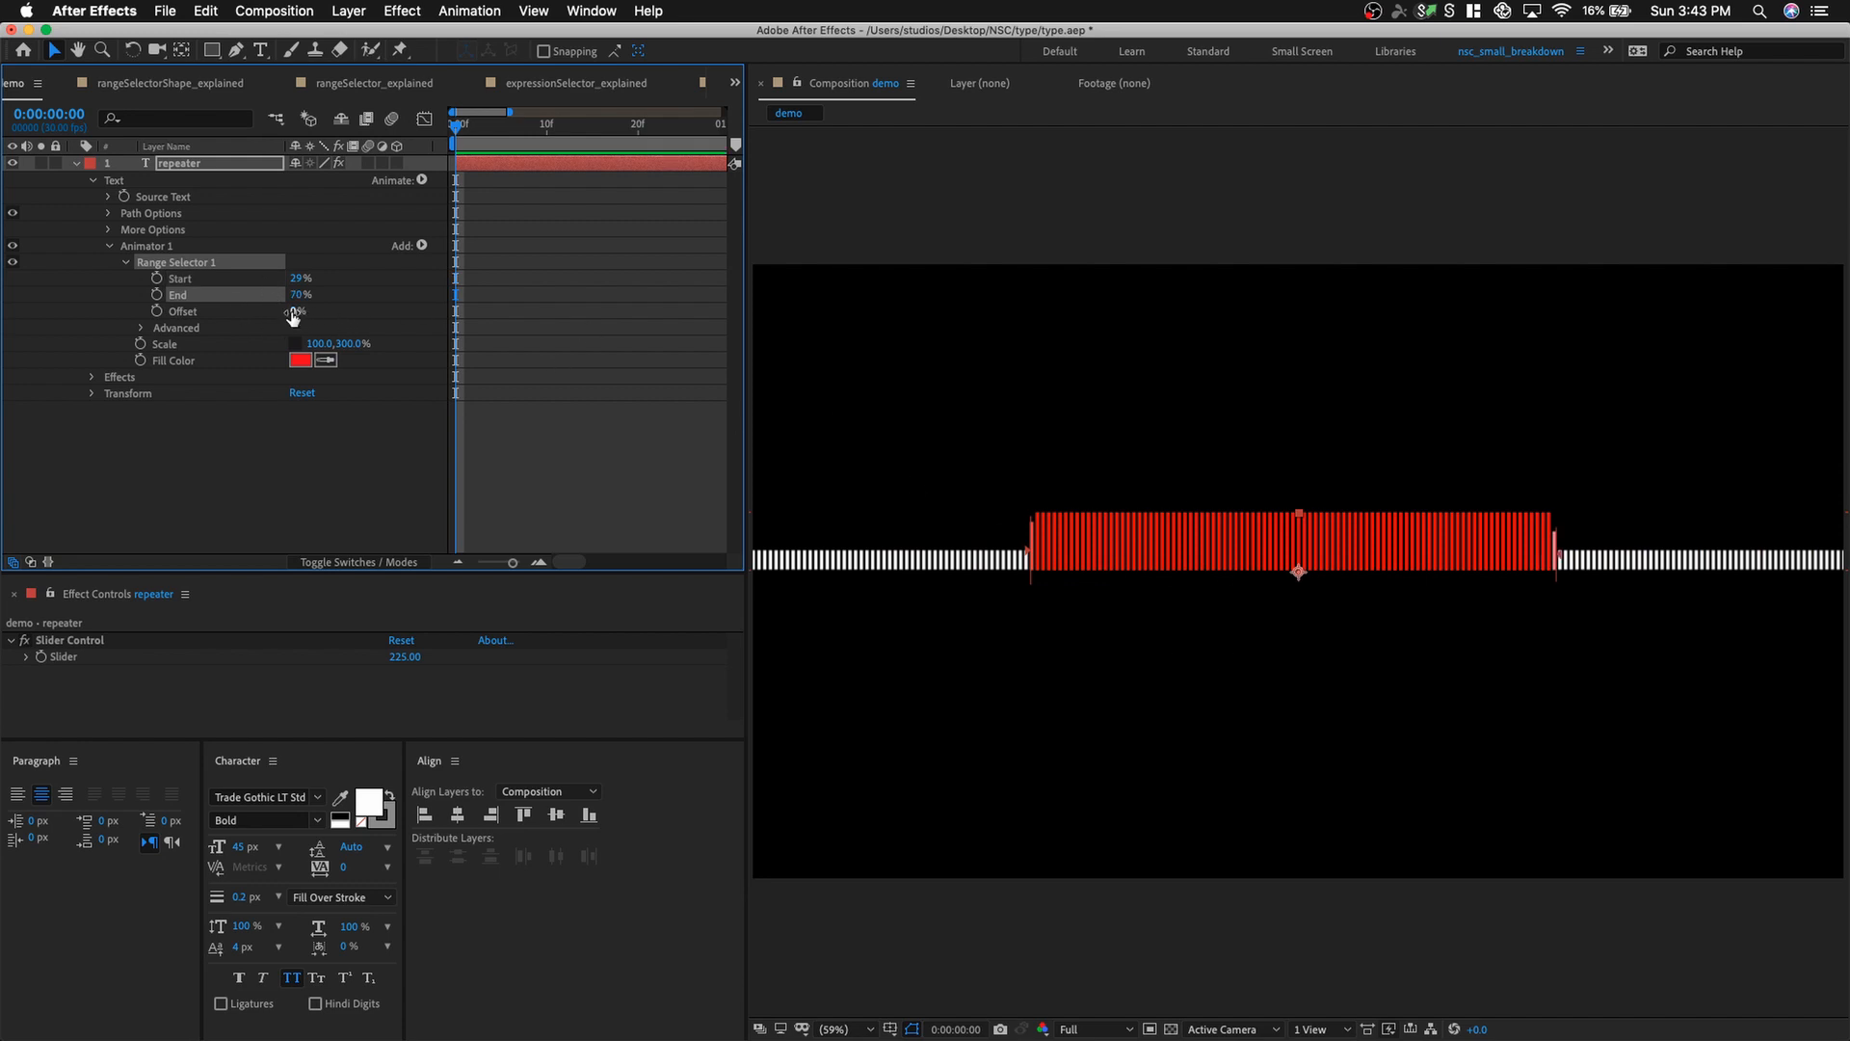
mouse_move(295, 311)
mouse_down()
mouse_move(318, 310)
mouse_move(292, 320)
mouse_up()
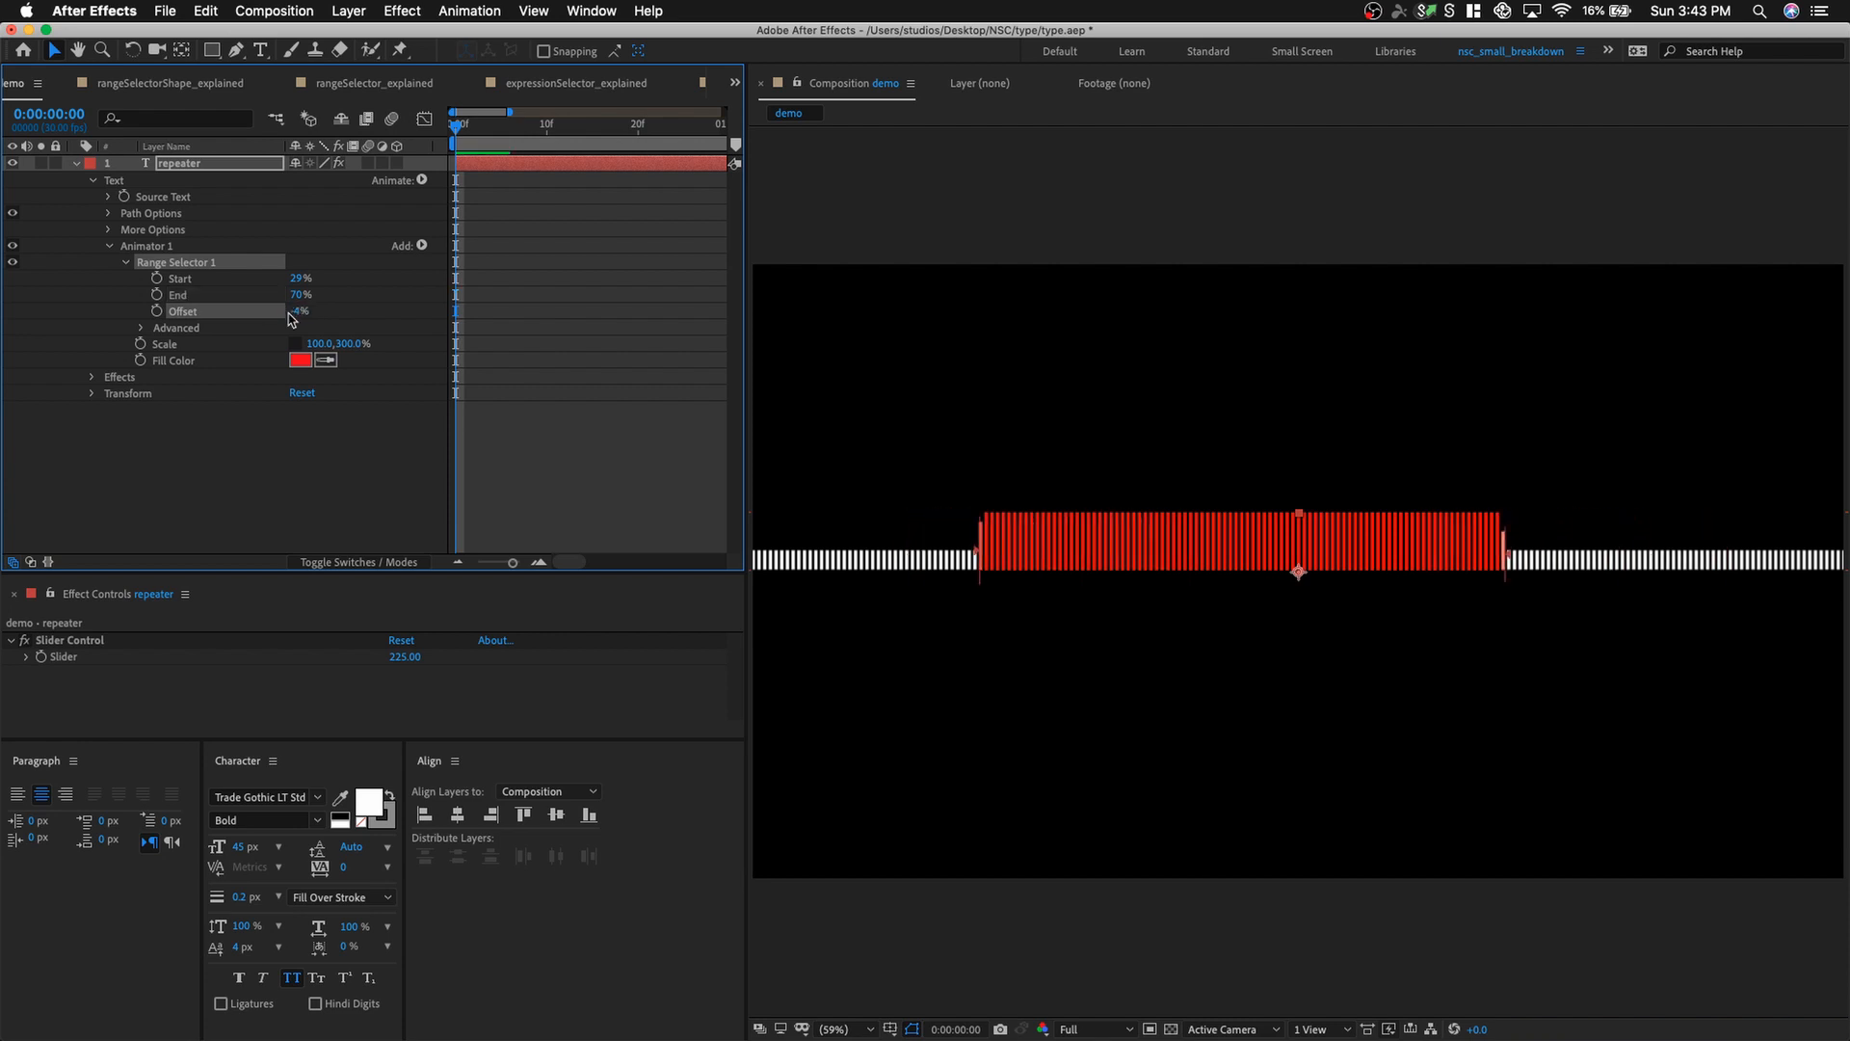
Try Randomize Order with random seed 17 in Range Selector 1's advanced options, and turn it off again.
click(196, 329)
click(144, 328)
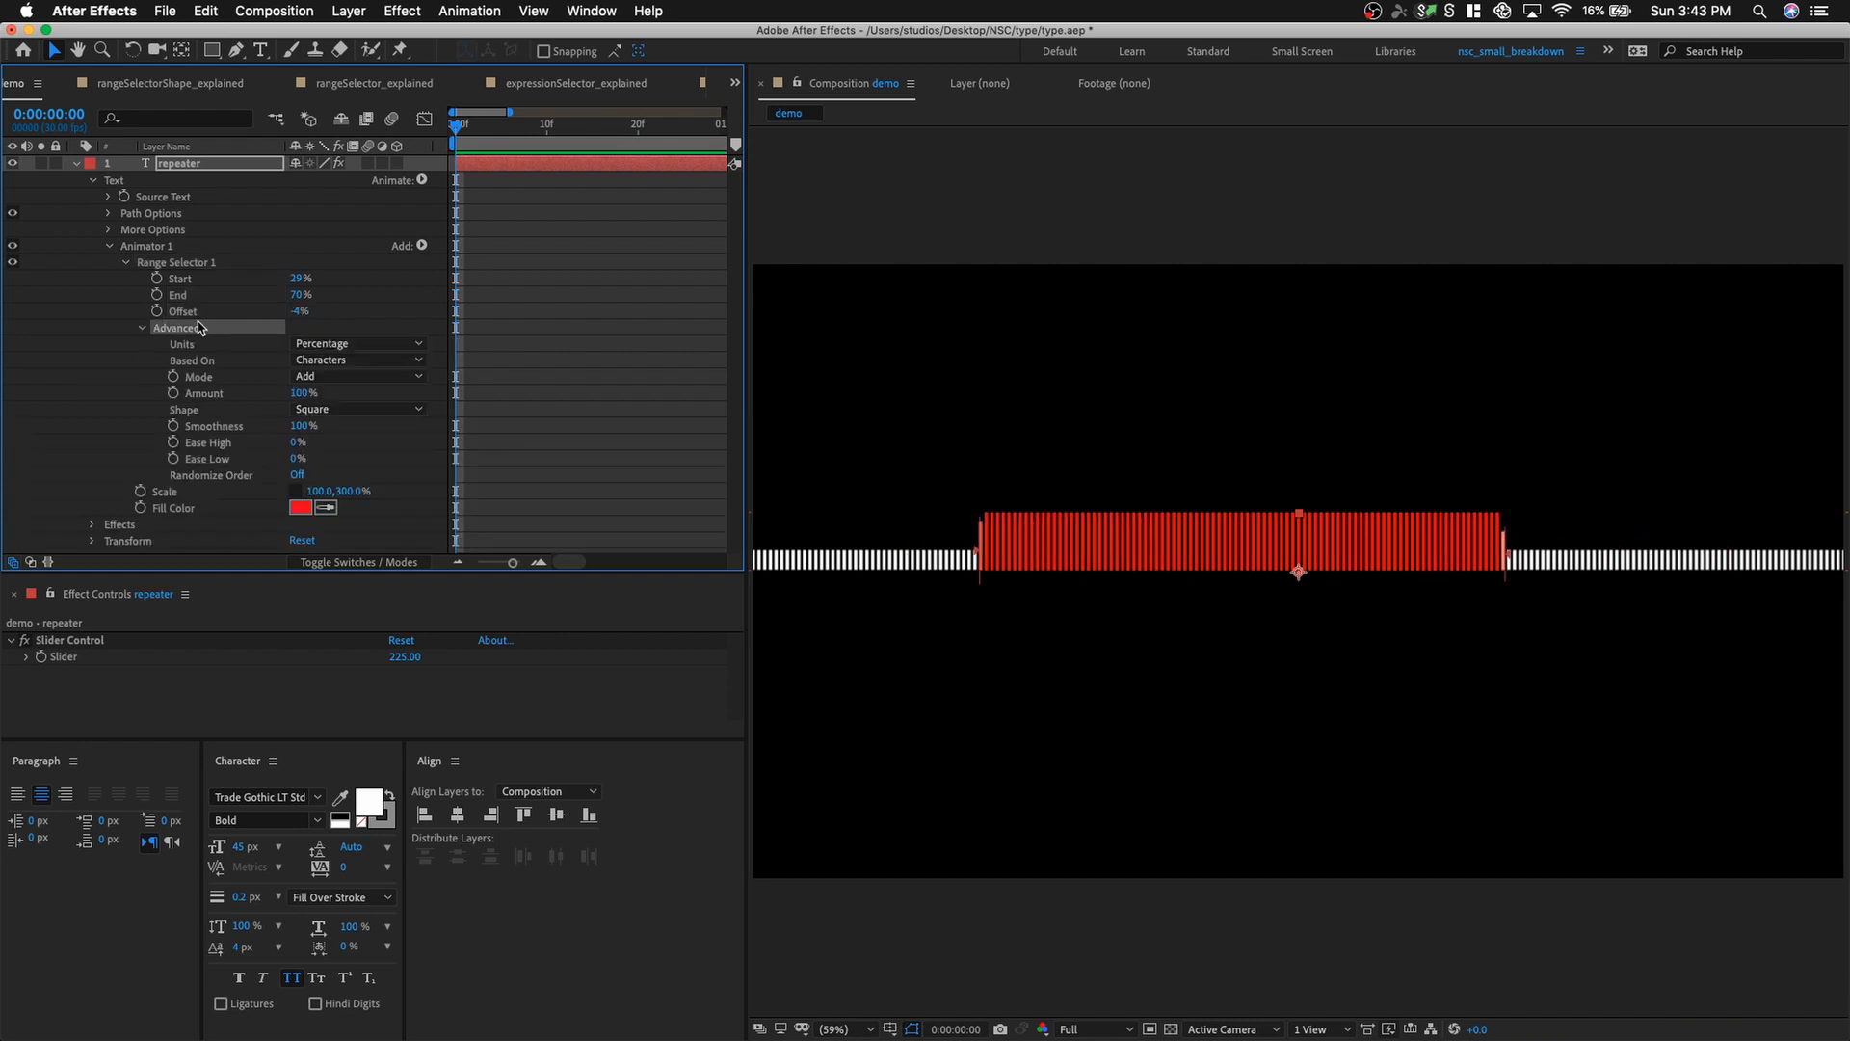
click(295, 475)
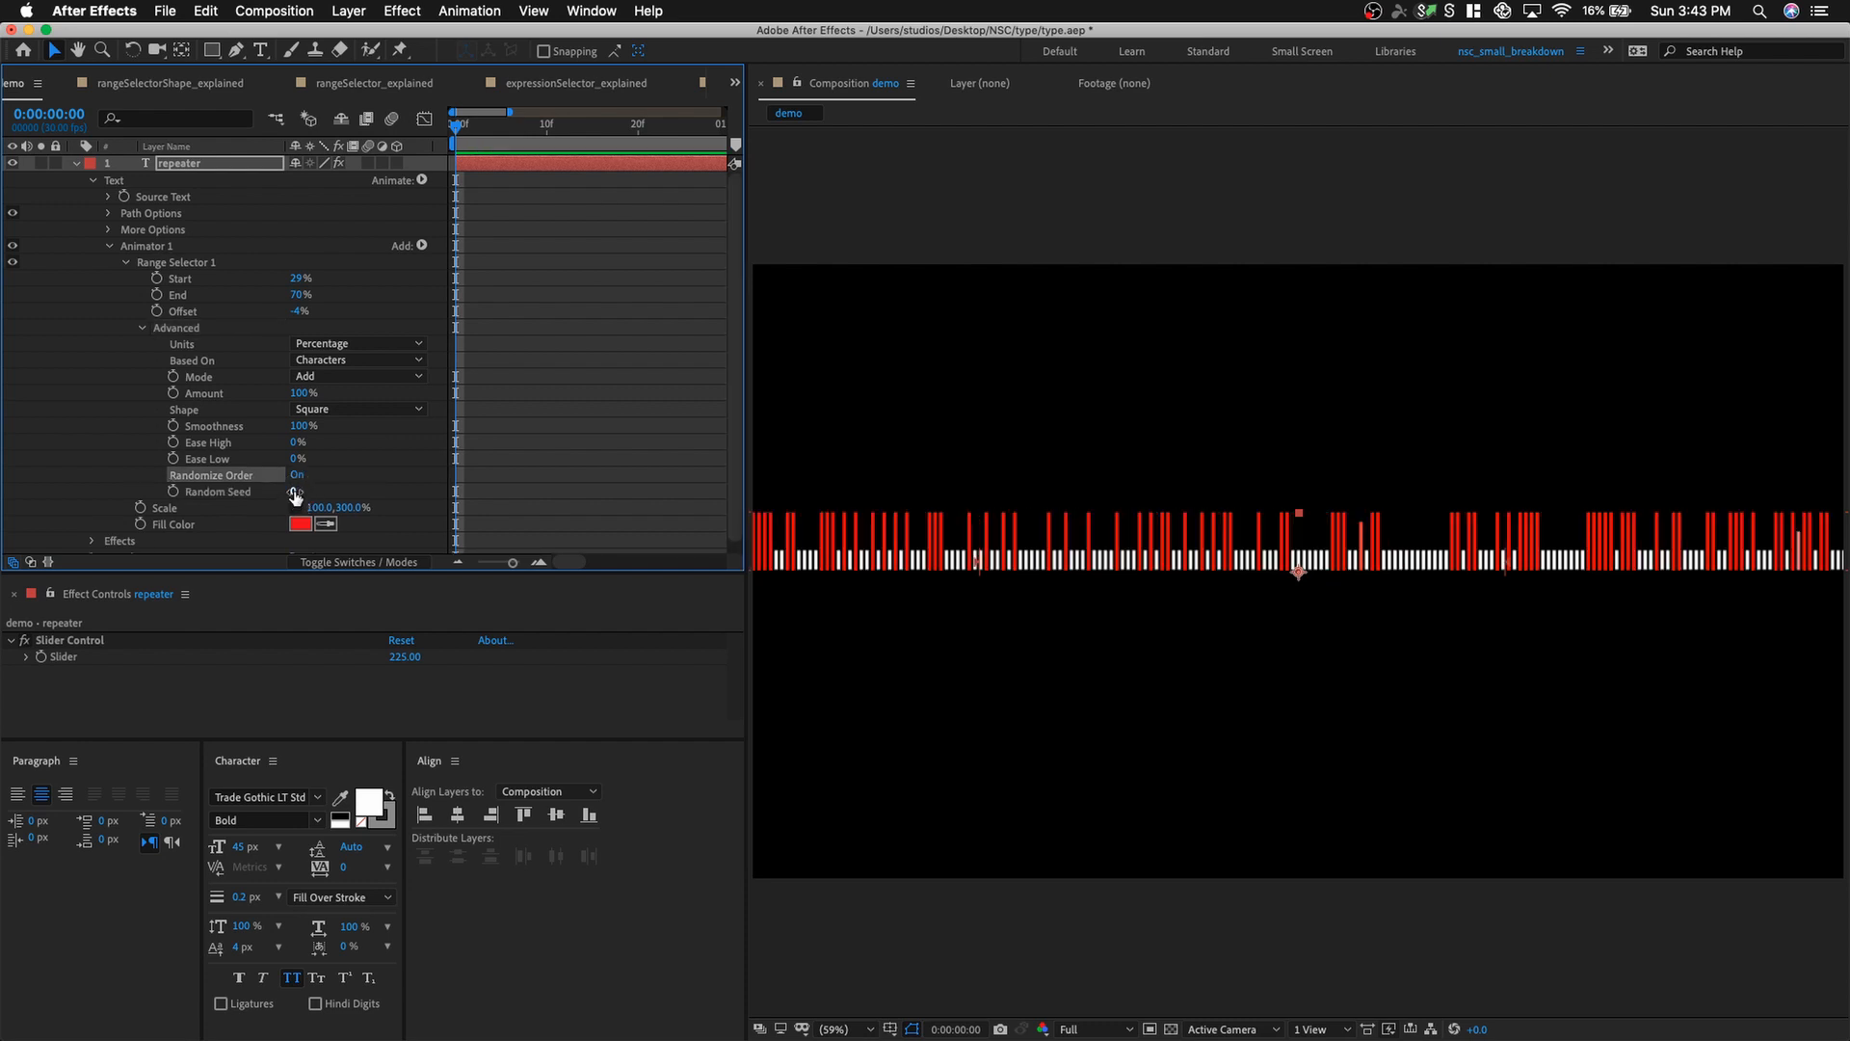
mouse_move(294, 496)
mouse_down()
mouse_move(358, 497)
mouse_move(303, 491)
mouse_up()
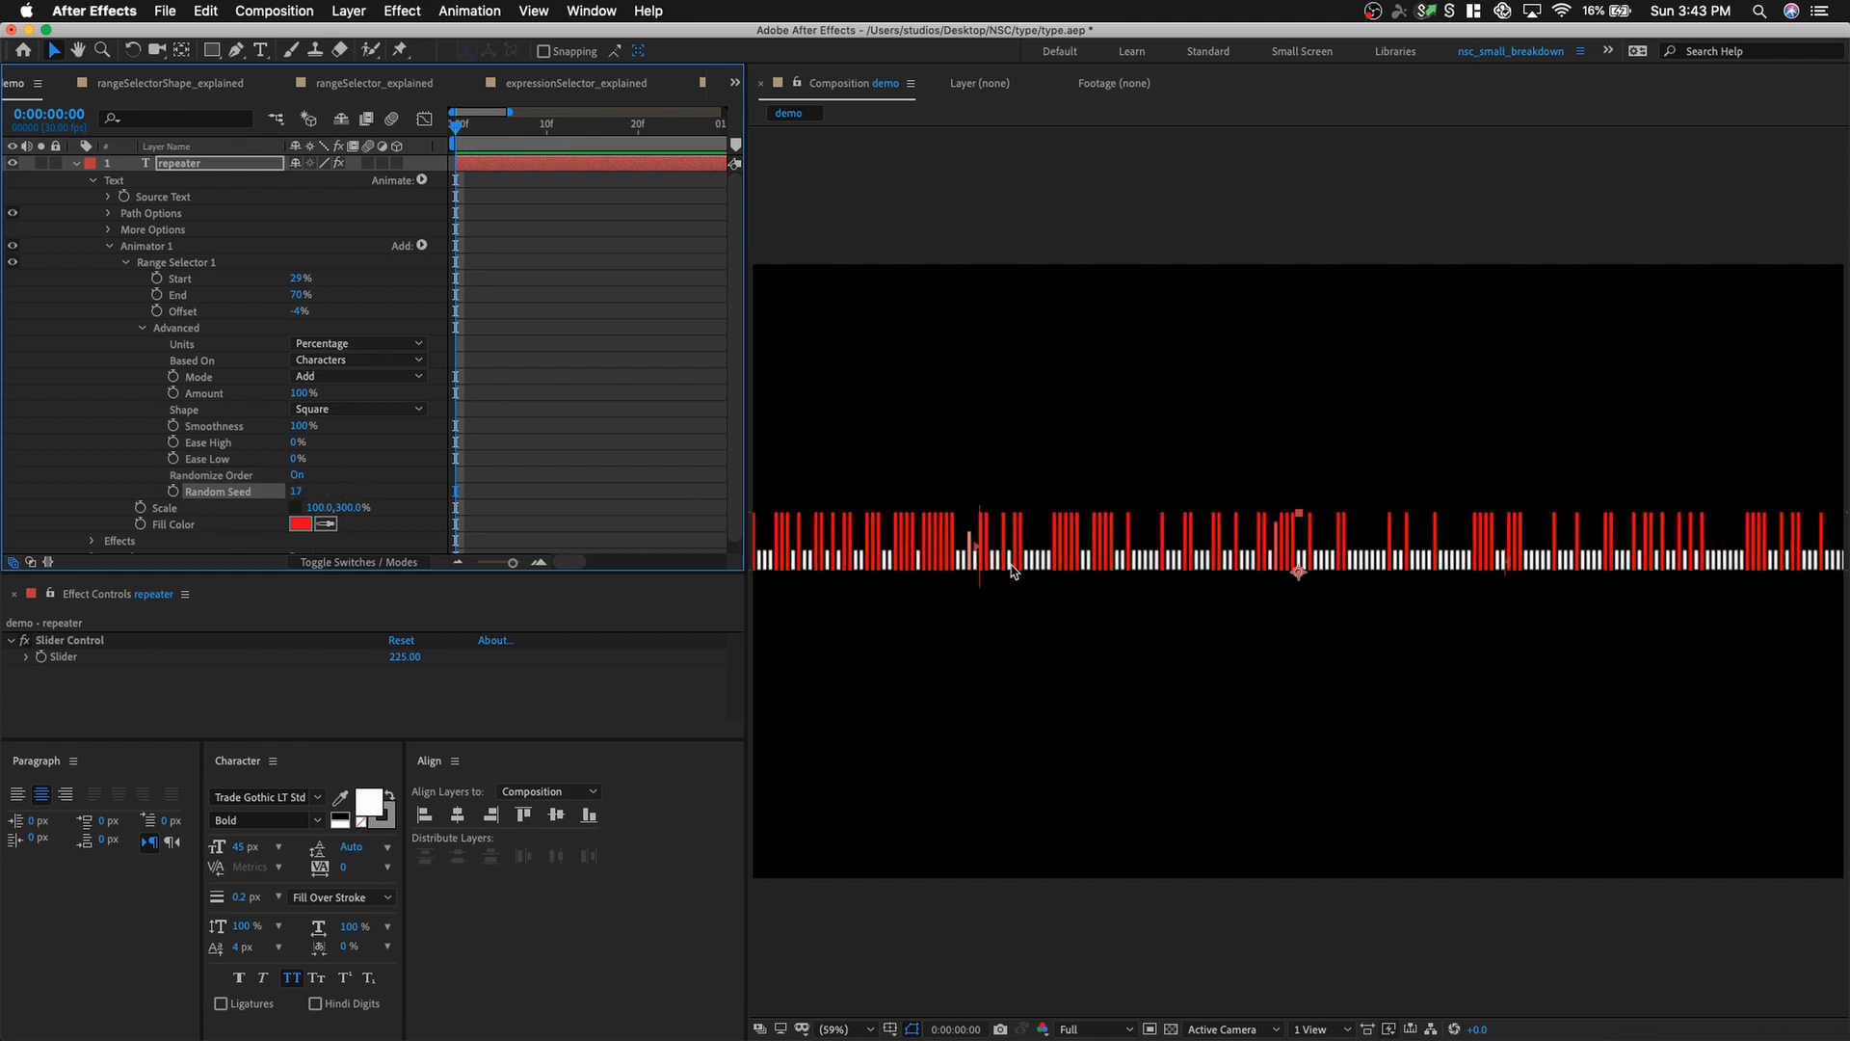
click(345, 433)
click(296, 476)
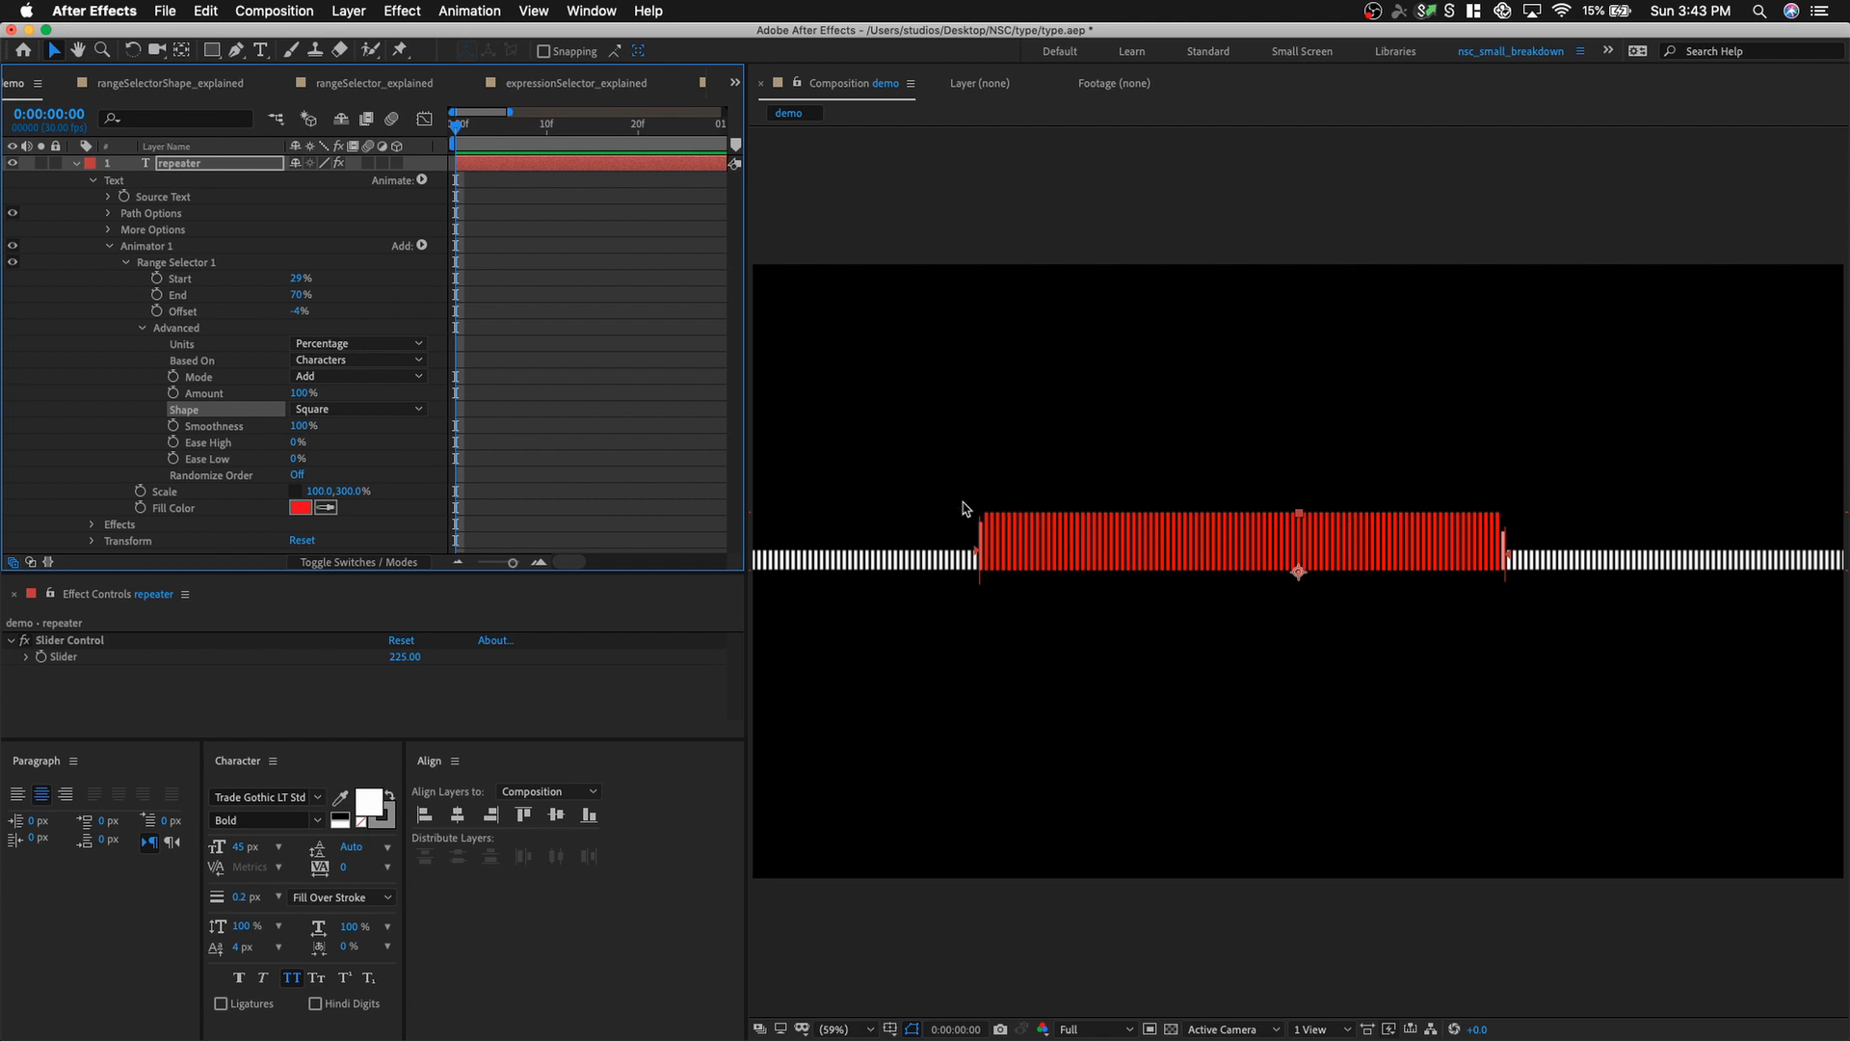
Try the Ramp Up and Ramp Down shapes for Range Selector 1, and settle on Triangle.
click(409, 412)
click(387, 450)
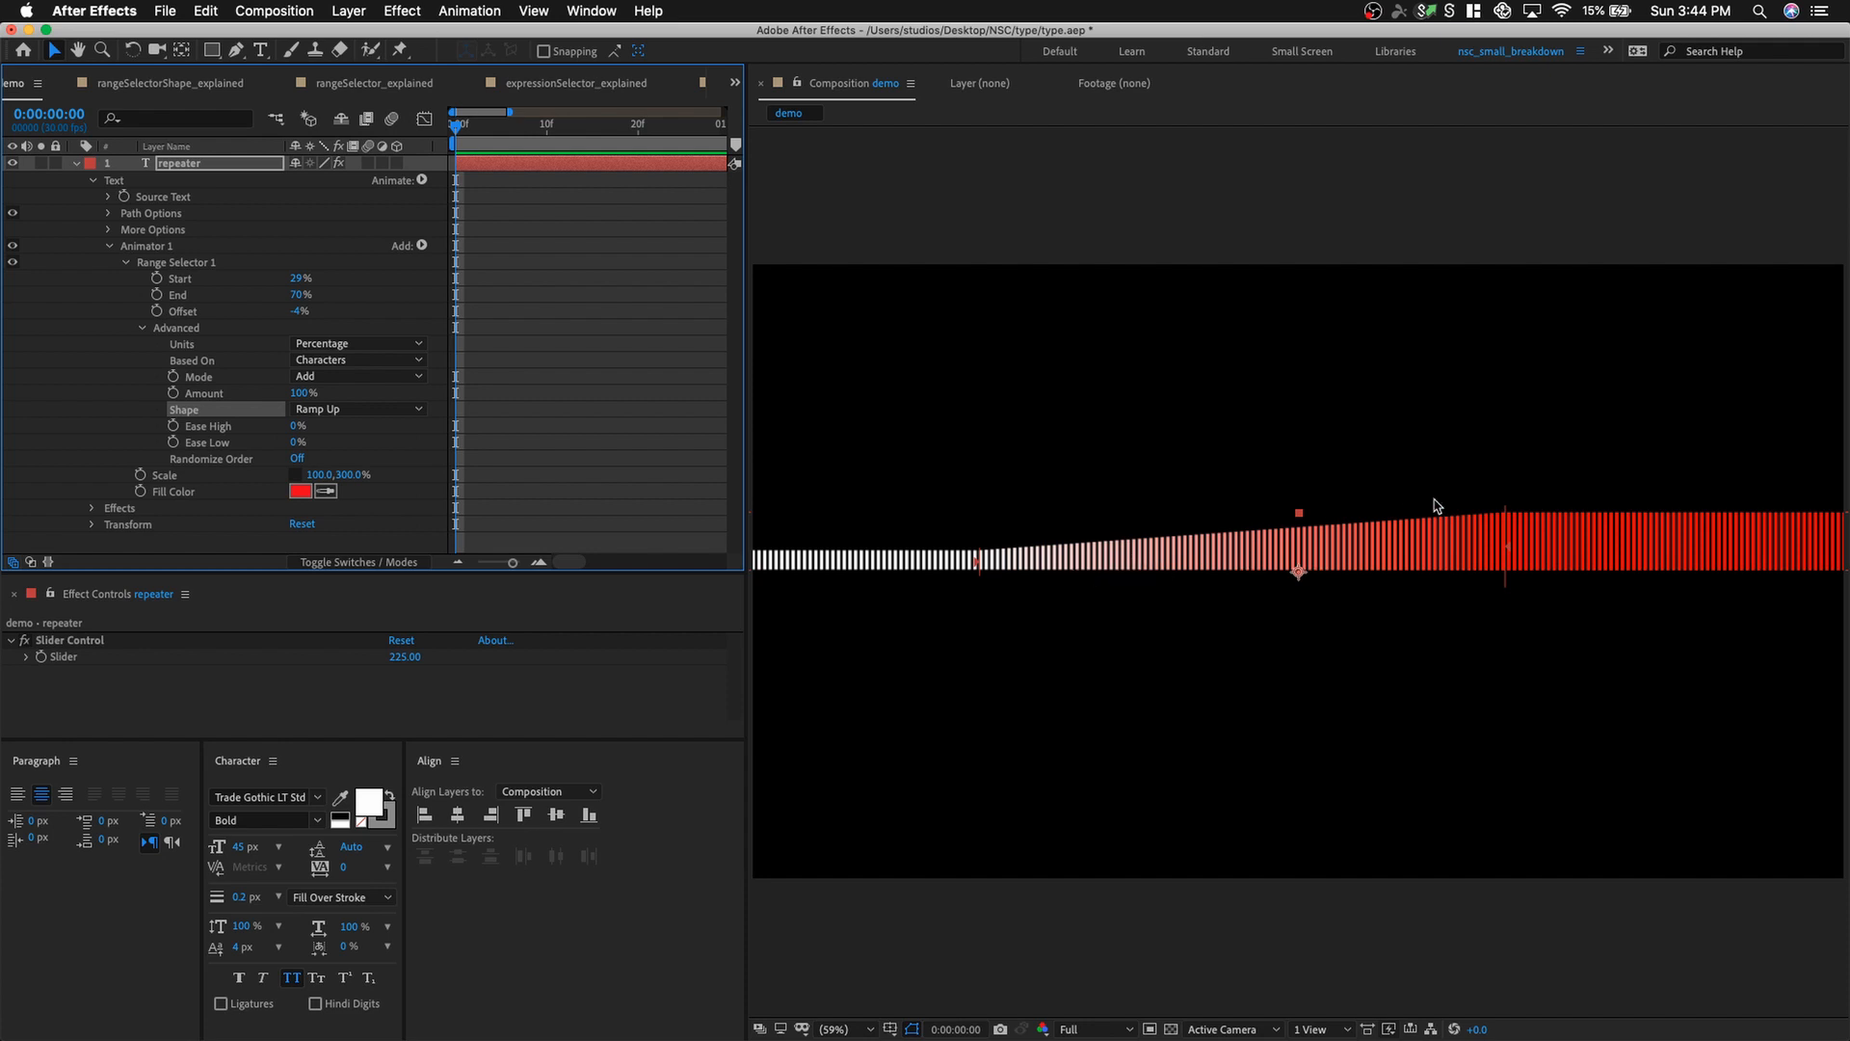
click(413, 409)
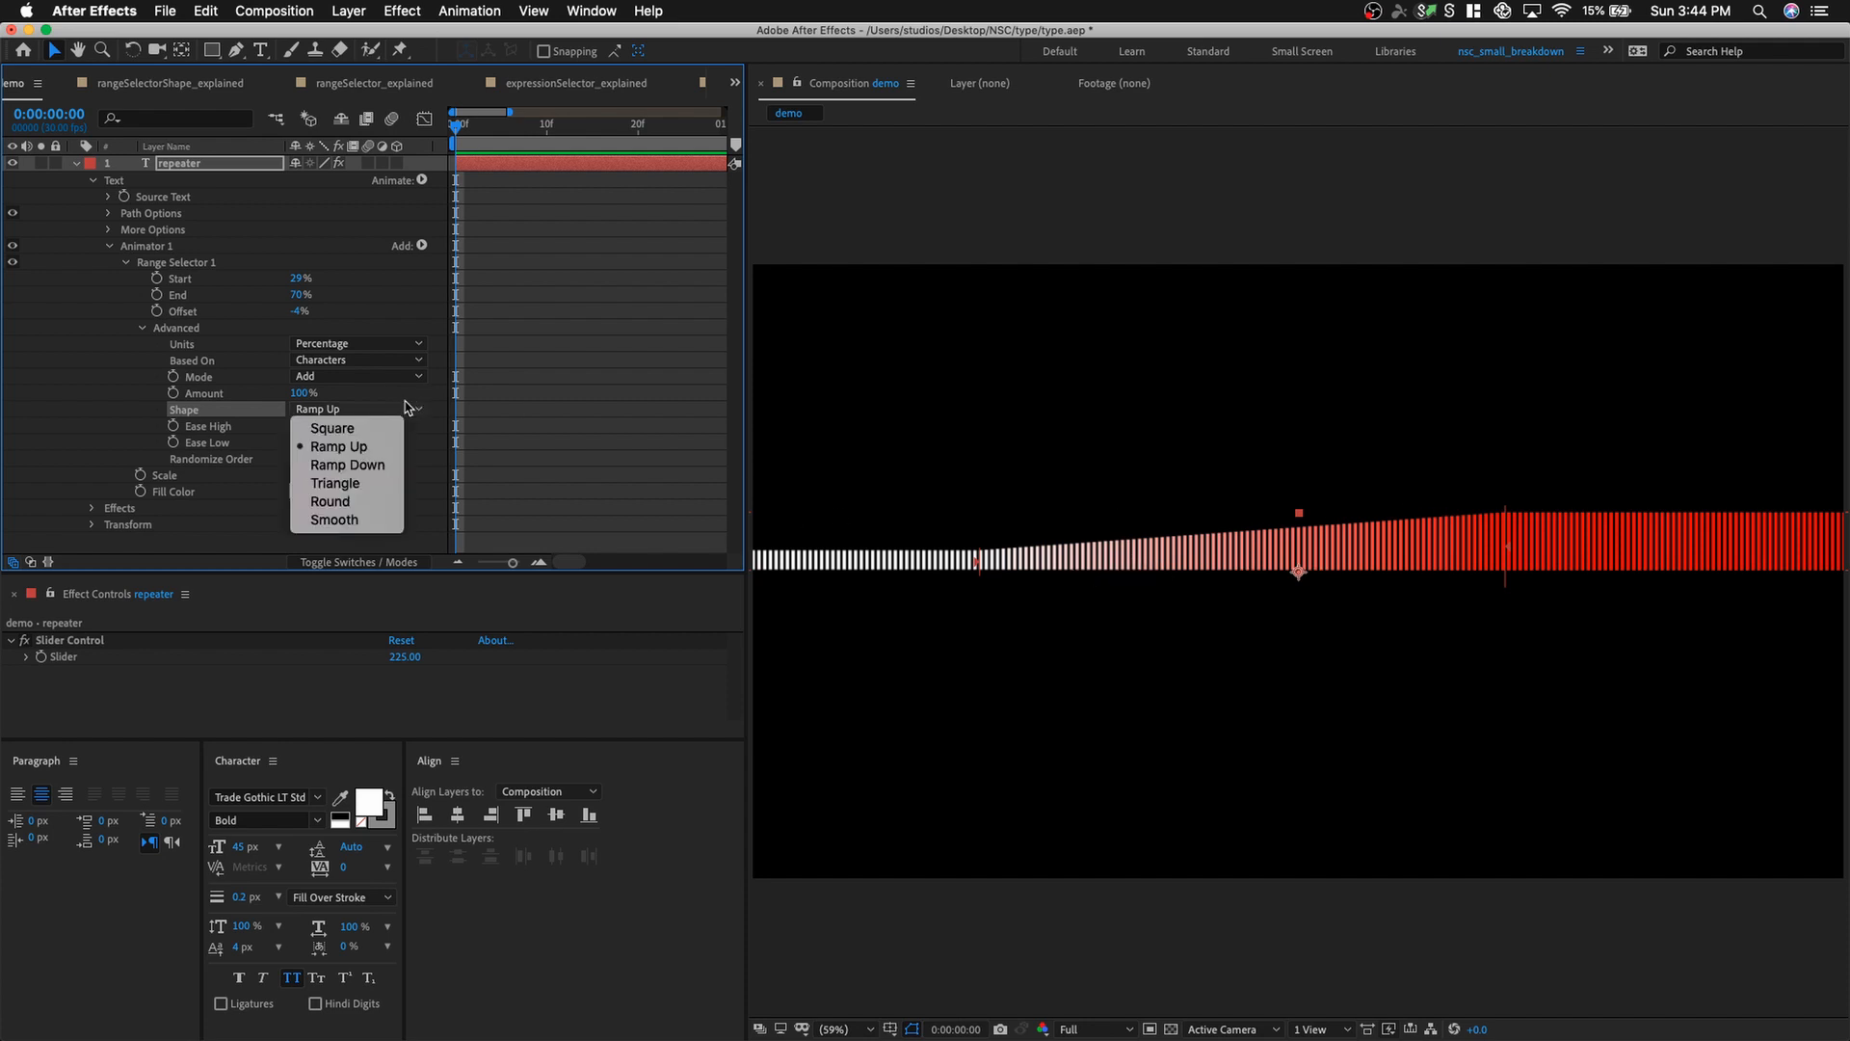
click(372, 466)
click(392, 410)
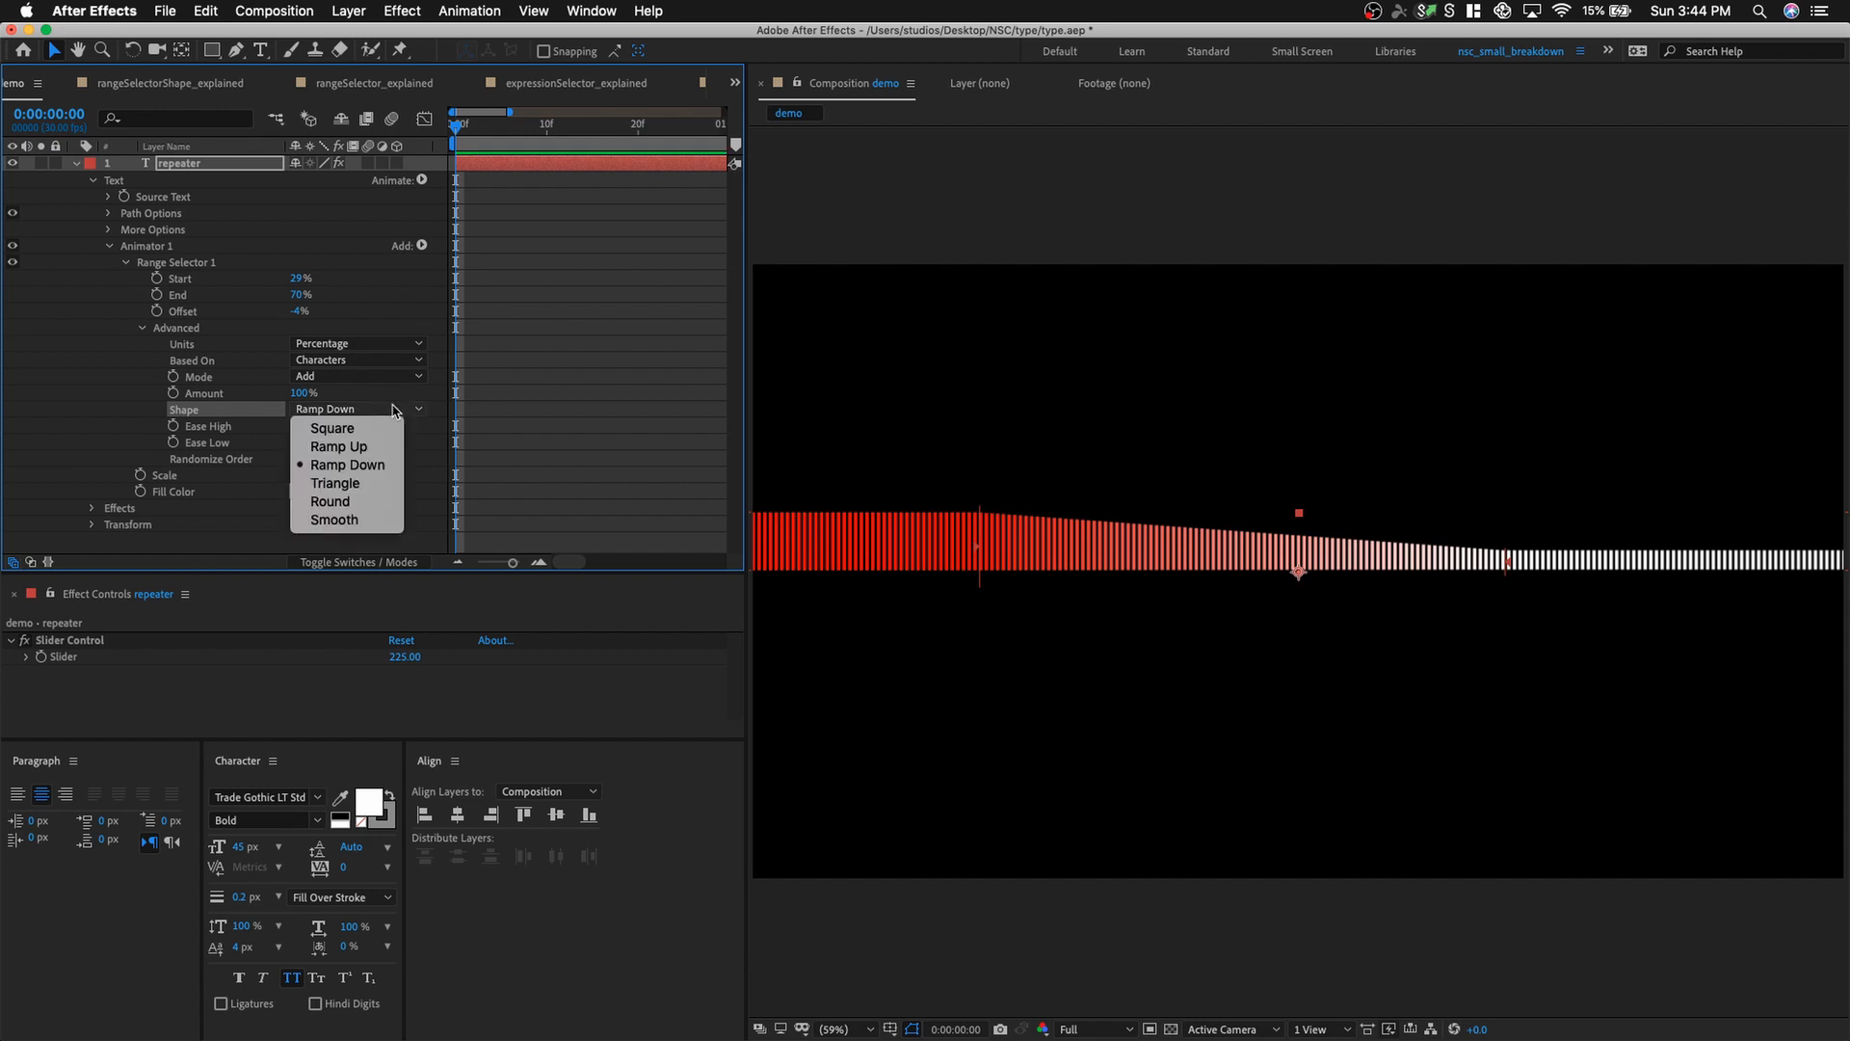
click(376, 484)
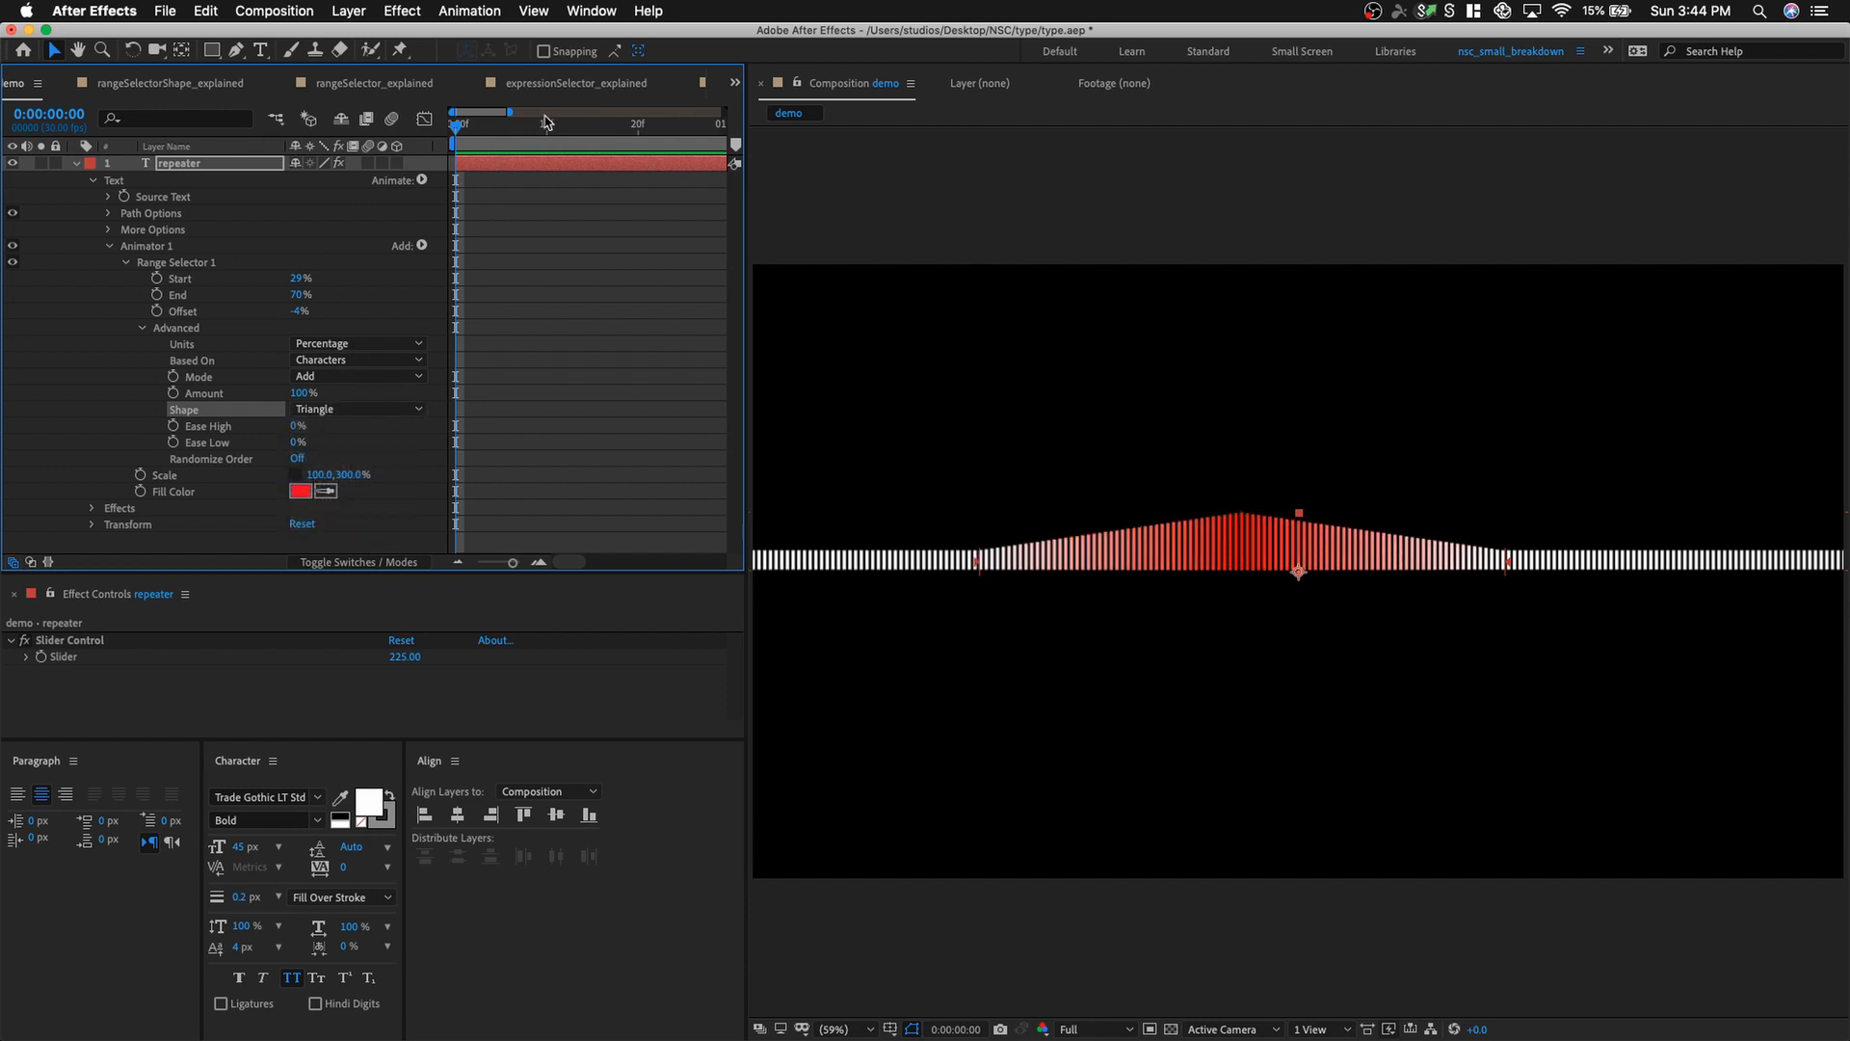
Review the selector shapes in the rangeSelectorShape_explained composition and open the rangeSelector_explained composition.
click(236, 83)
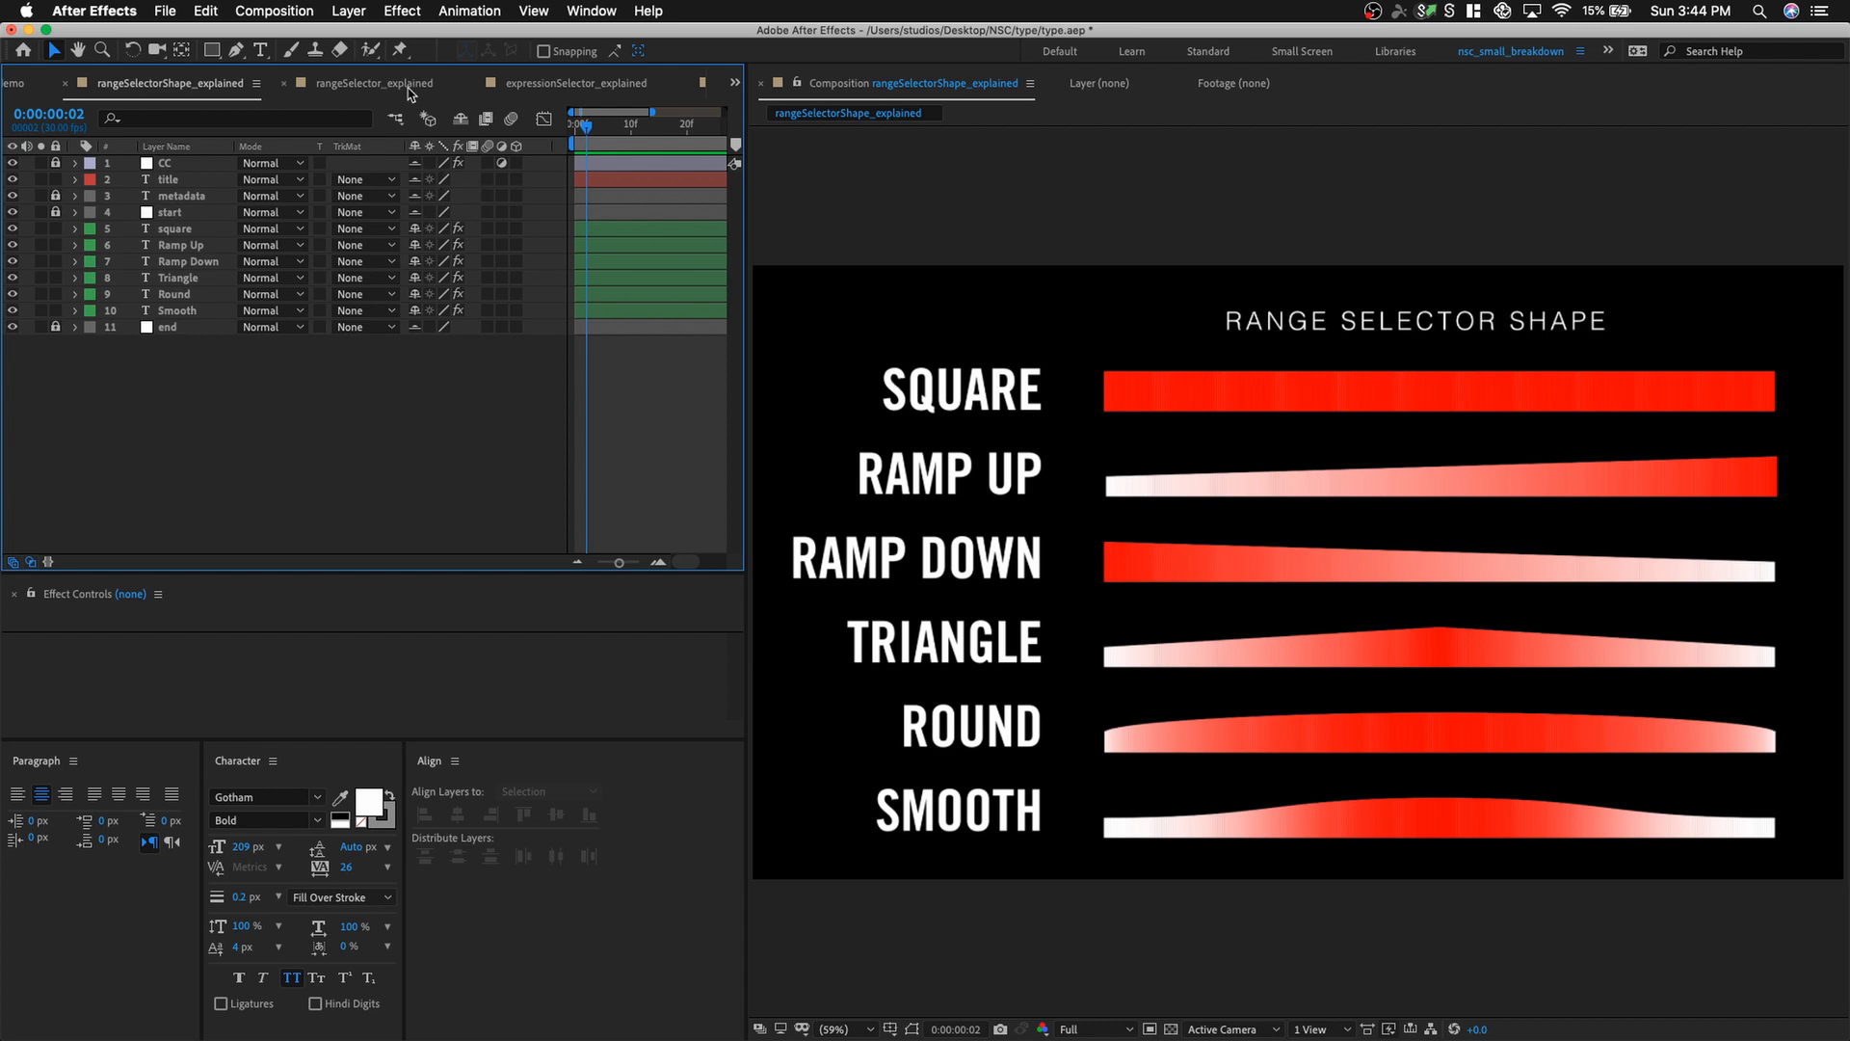
click(409, 84)
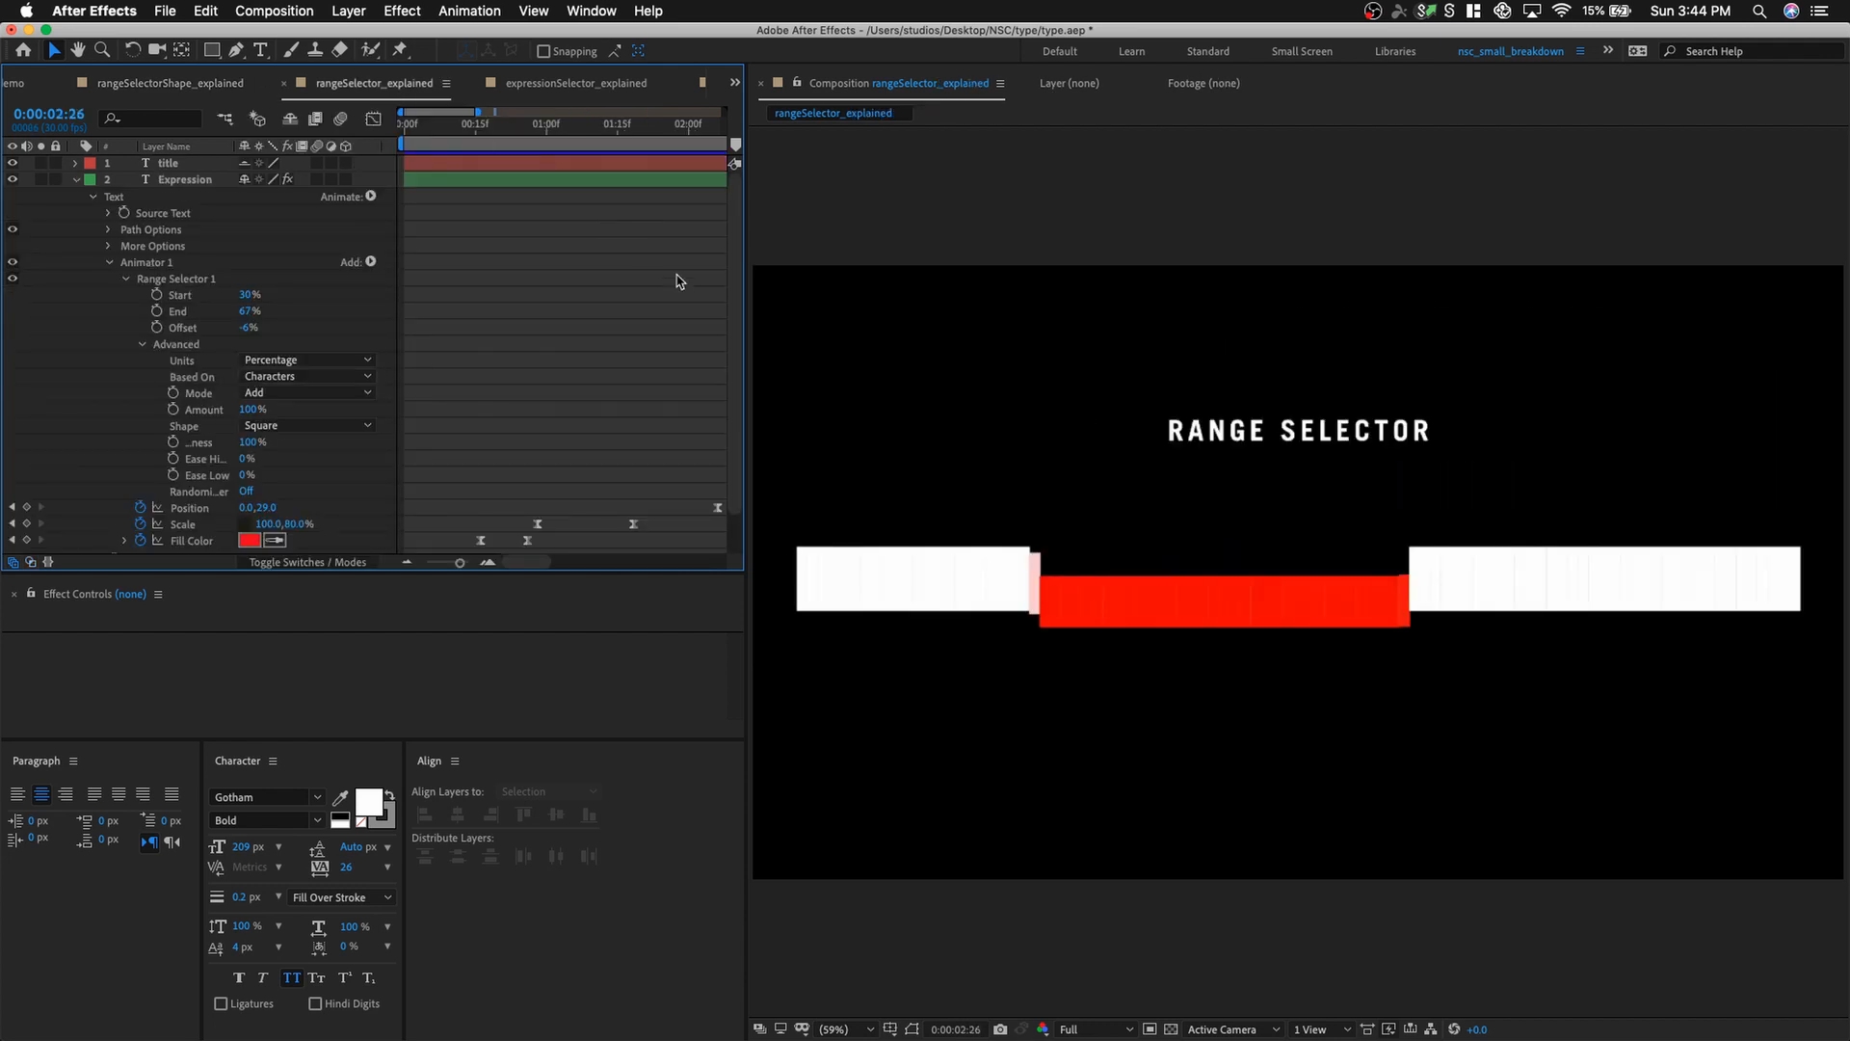
Set the Expression layer's Range Selector 1 to a start of 42% and an offset of -3%.
drag(477, 144, 537, 144)
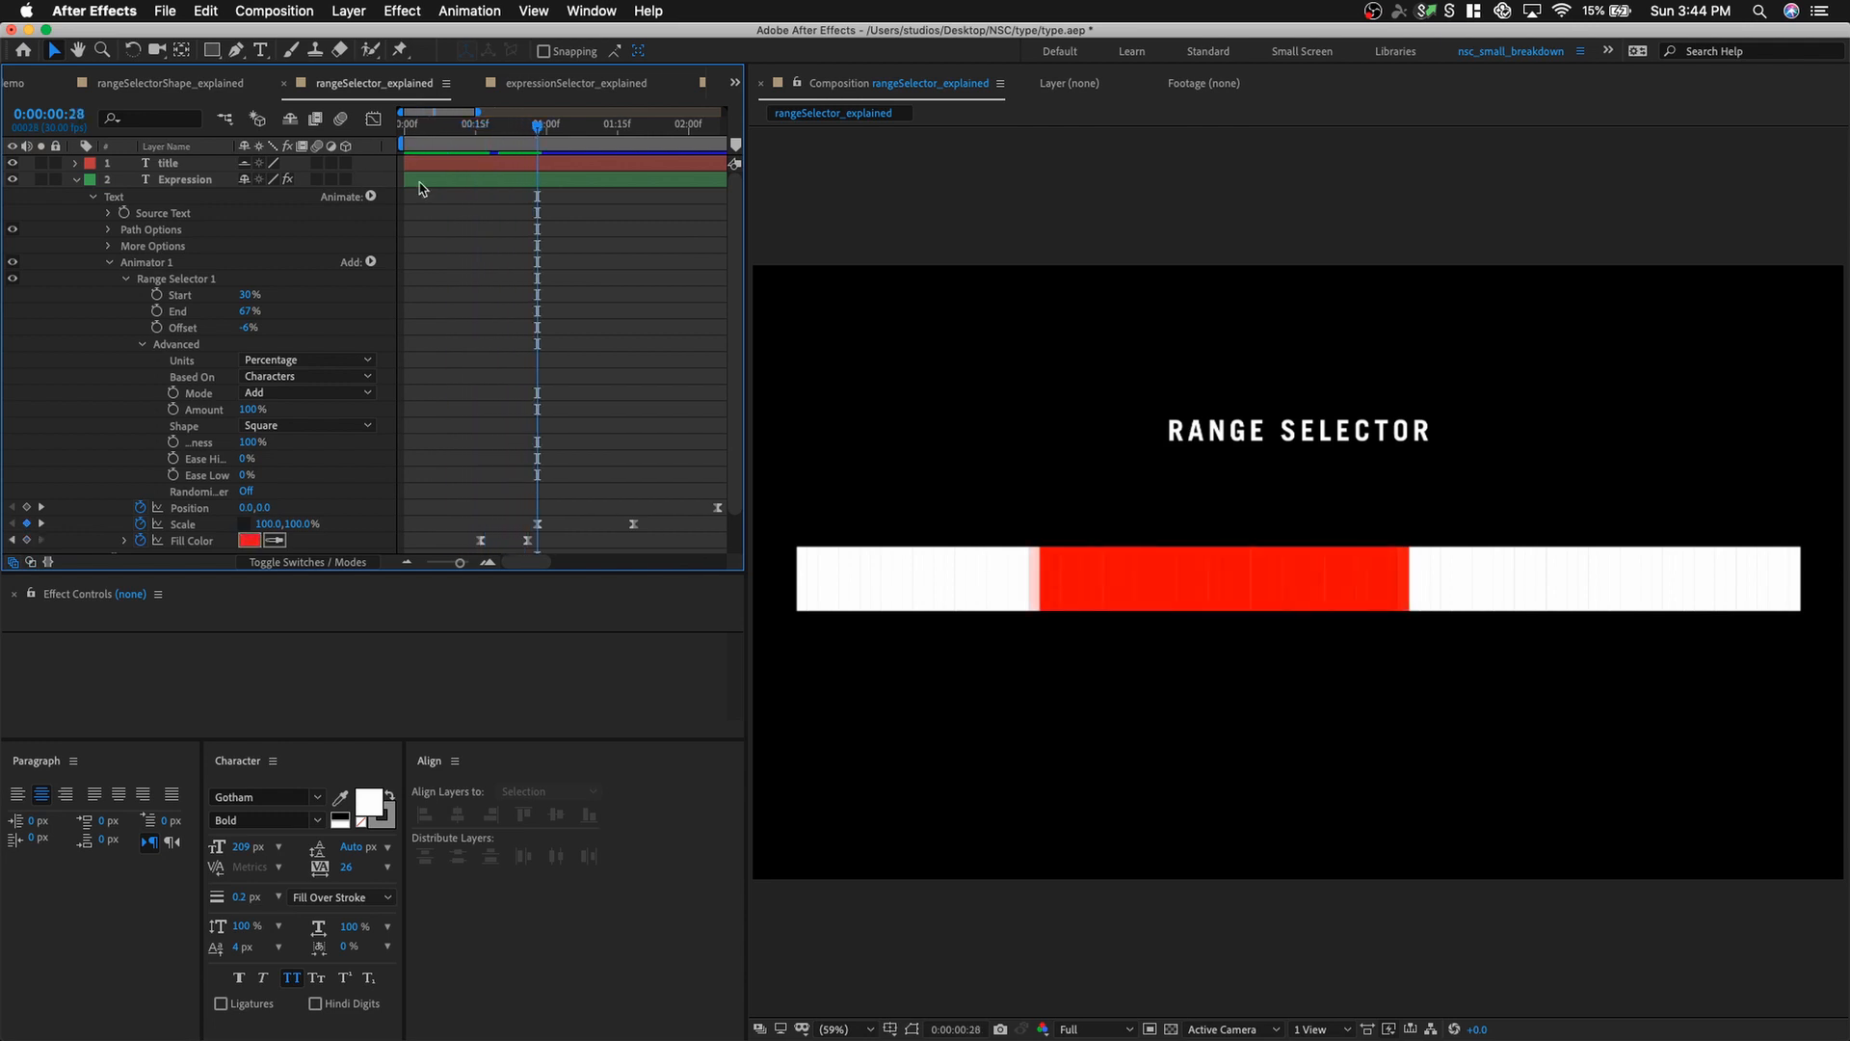
mouse_move(247, 294)
mouse_down()
mouse_move(228, 296)
mouse_move(257, 299)
mouse_move(258, 327)
mouse_up()
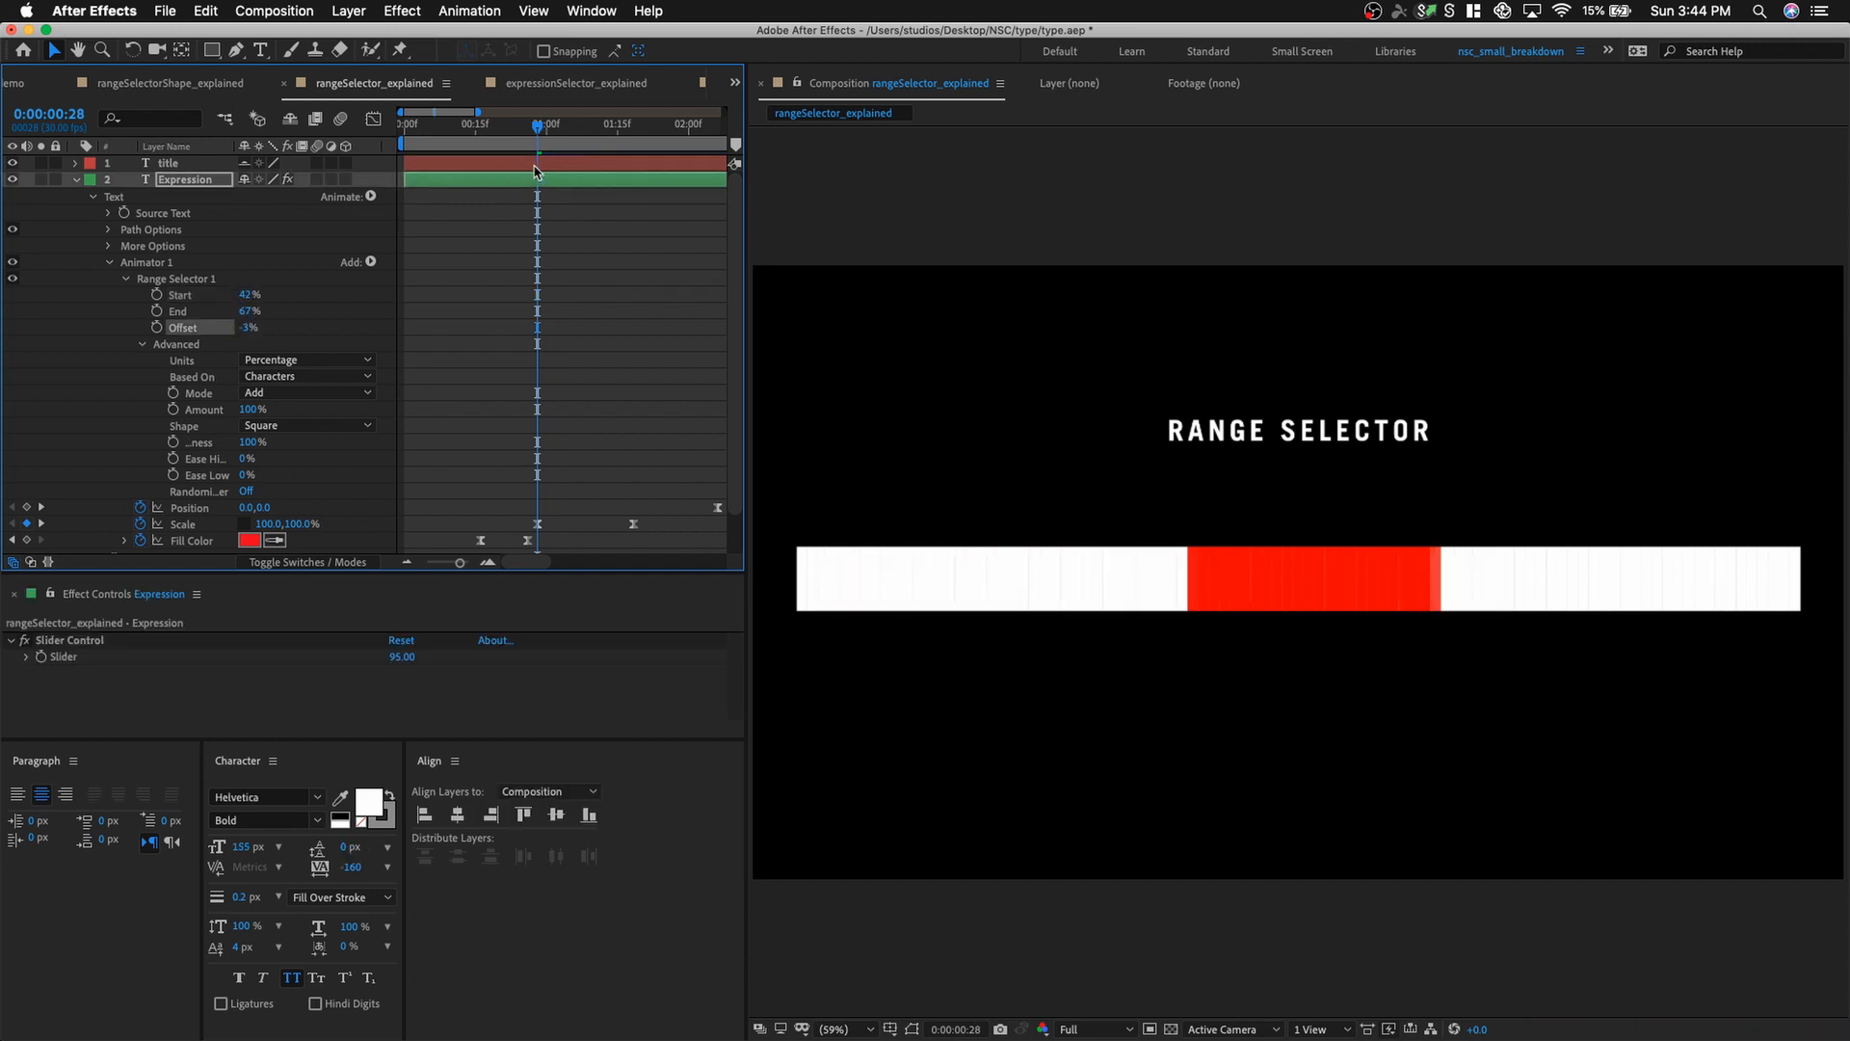
Preview the rangeSelector_explained animation through its scale and position keyframes, ending at 0:00:02:26.
drag(540, 132, 699, 175)
key(space)
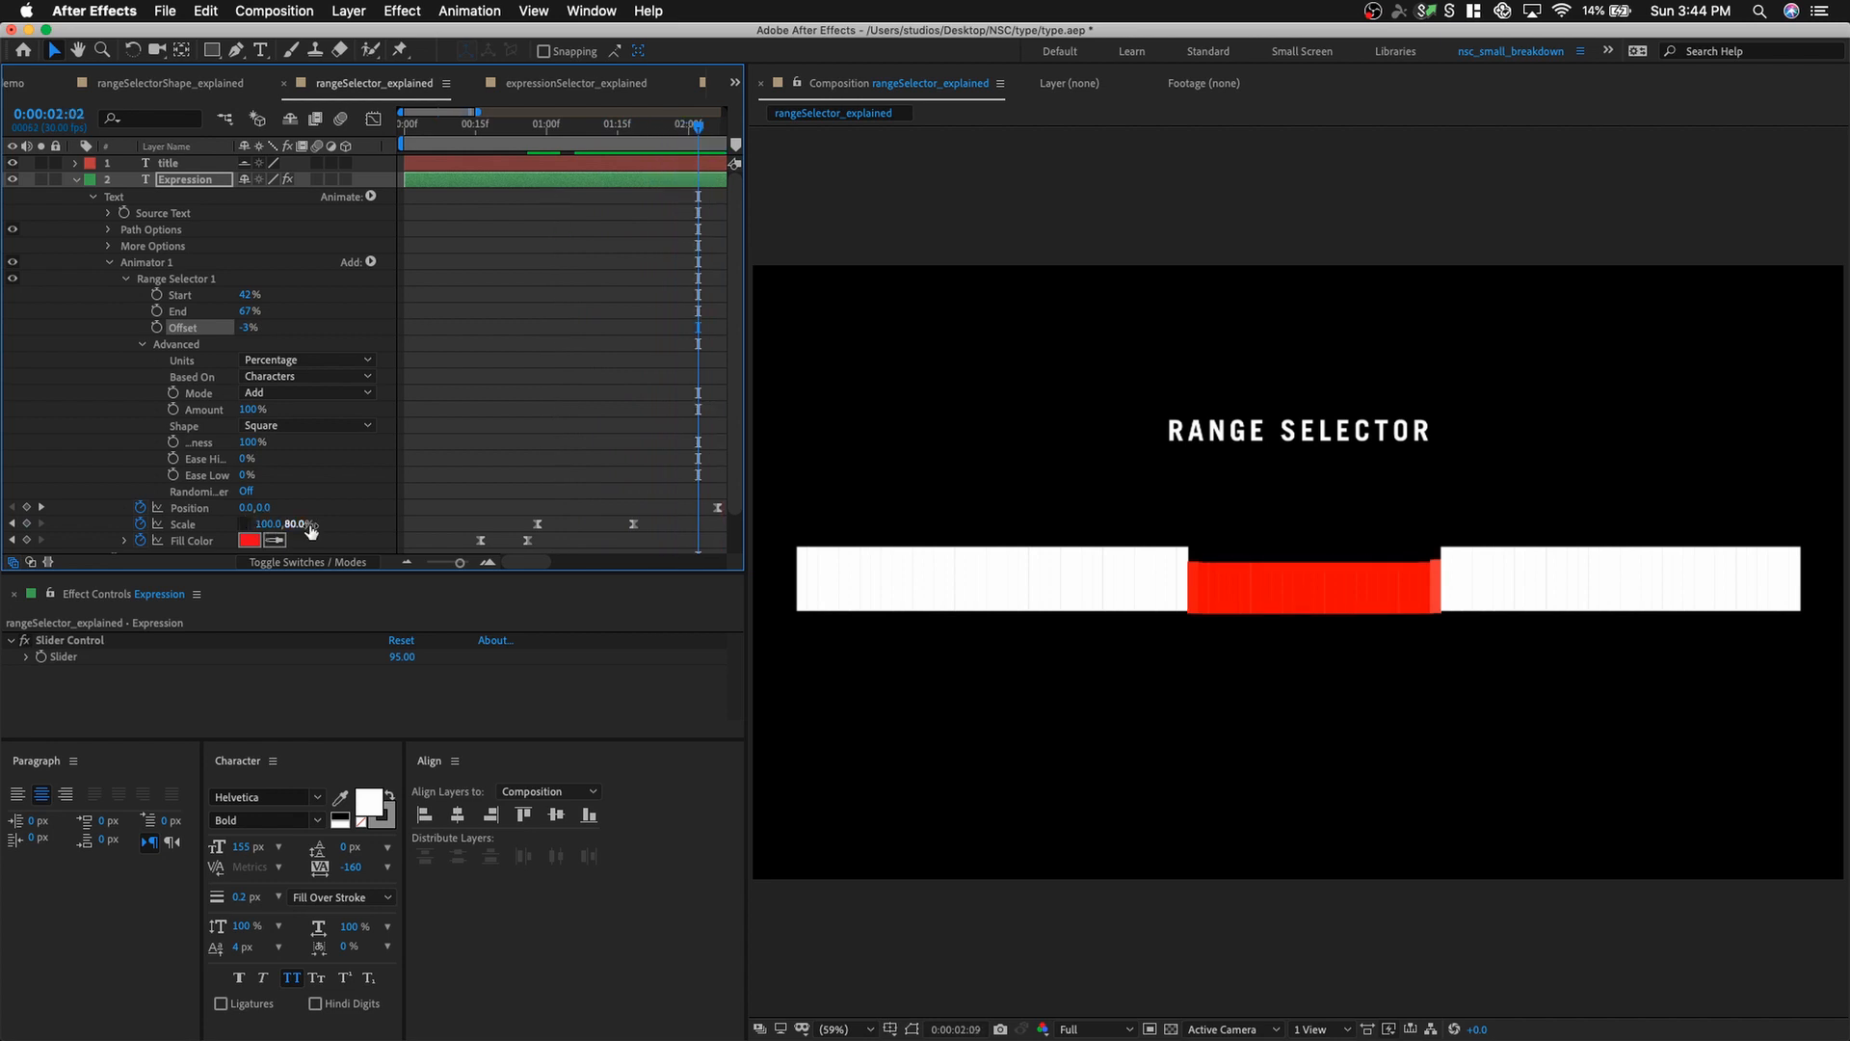
click(441, 563)
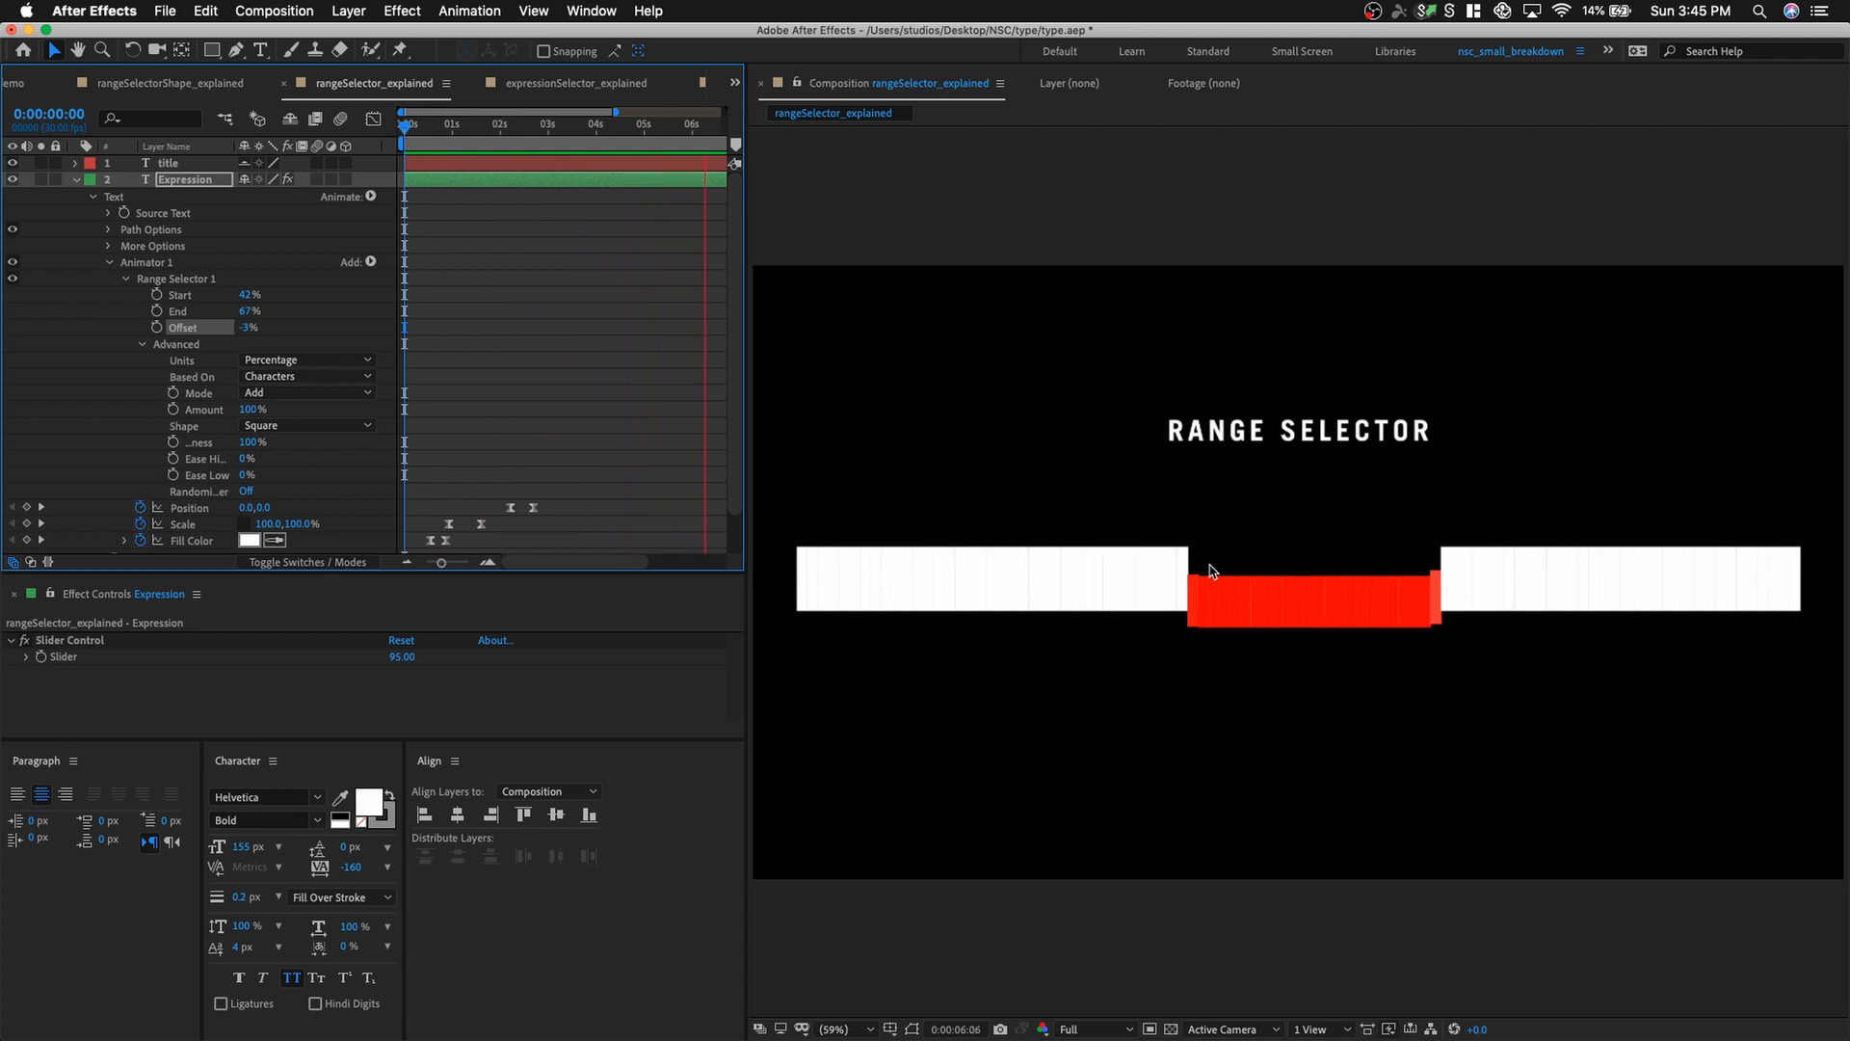
drag(493, 125, 544, 143)
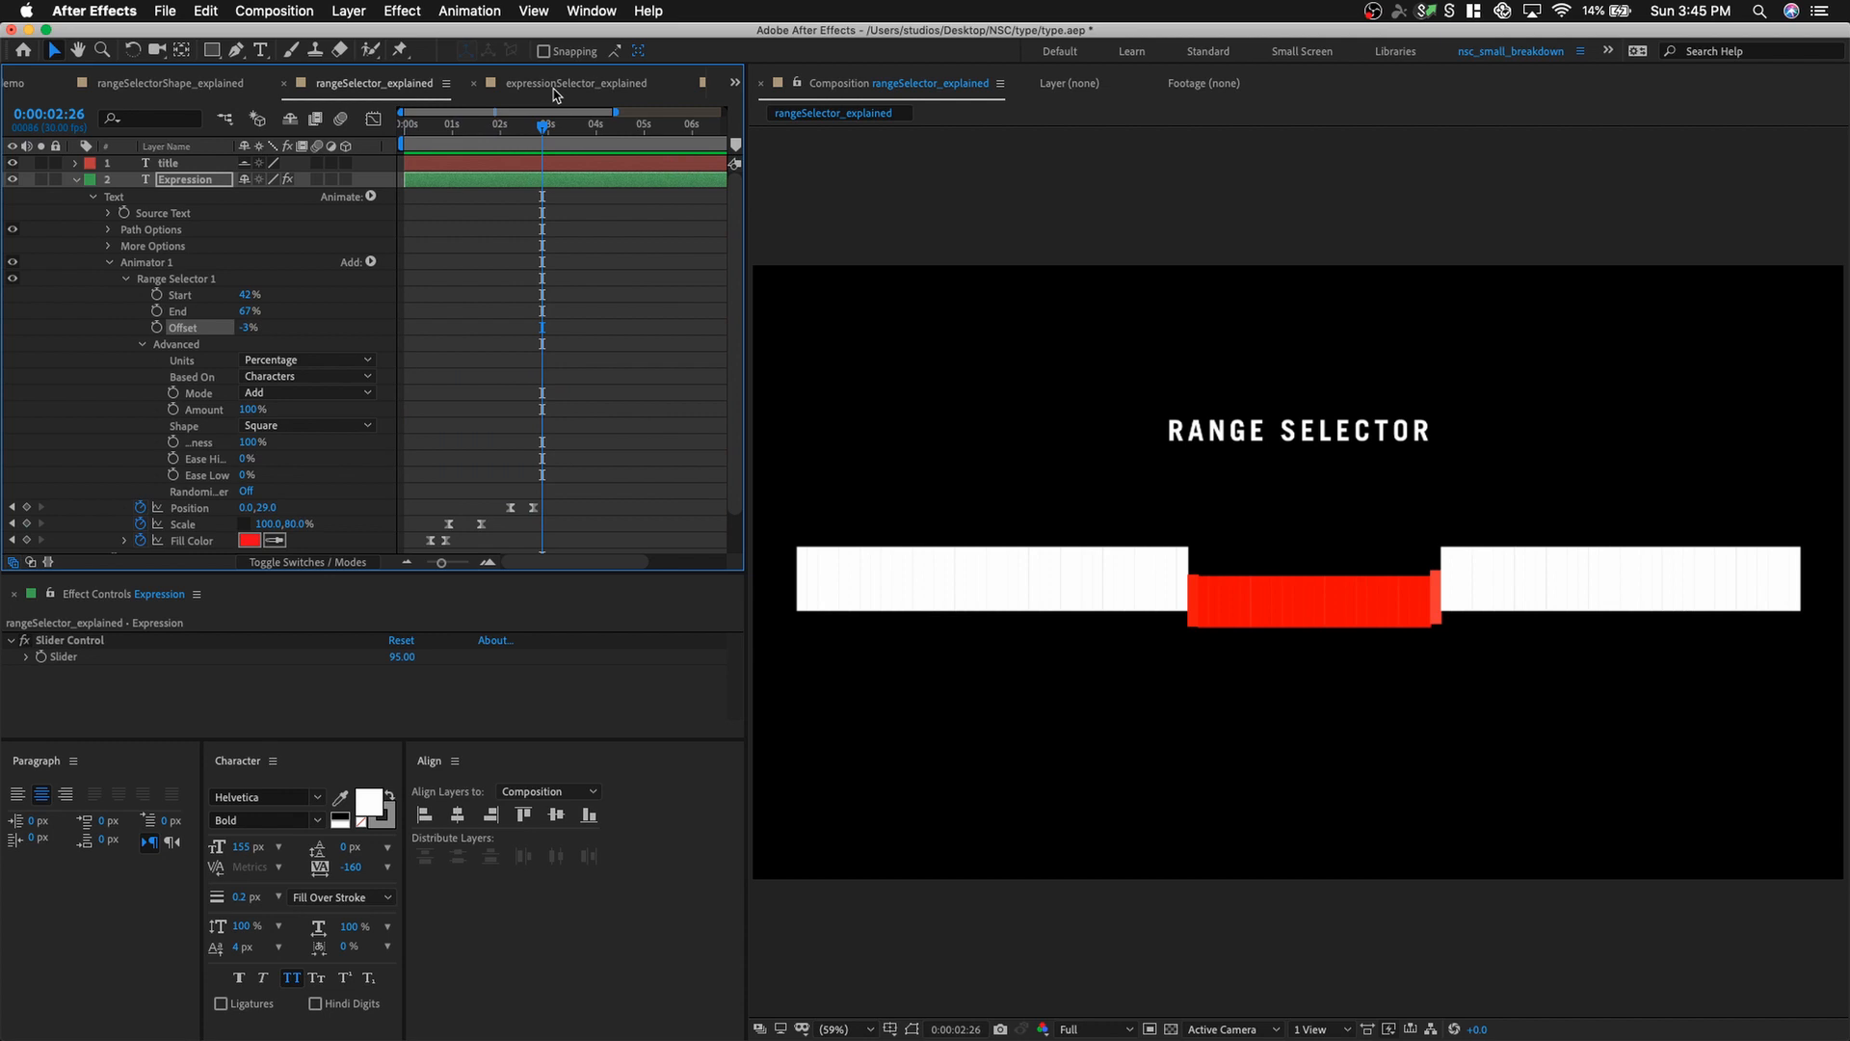
Open the expressionSelector_explained composition, play it from the start, and inspect the fill color change at 0:00:00:28.
click(553, 88)
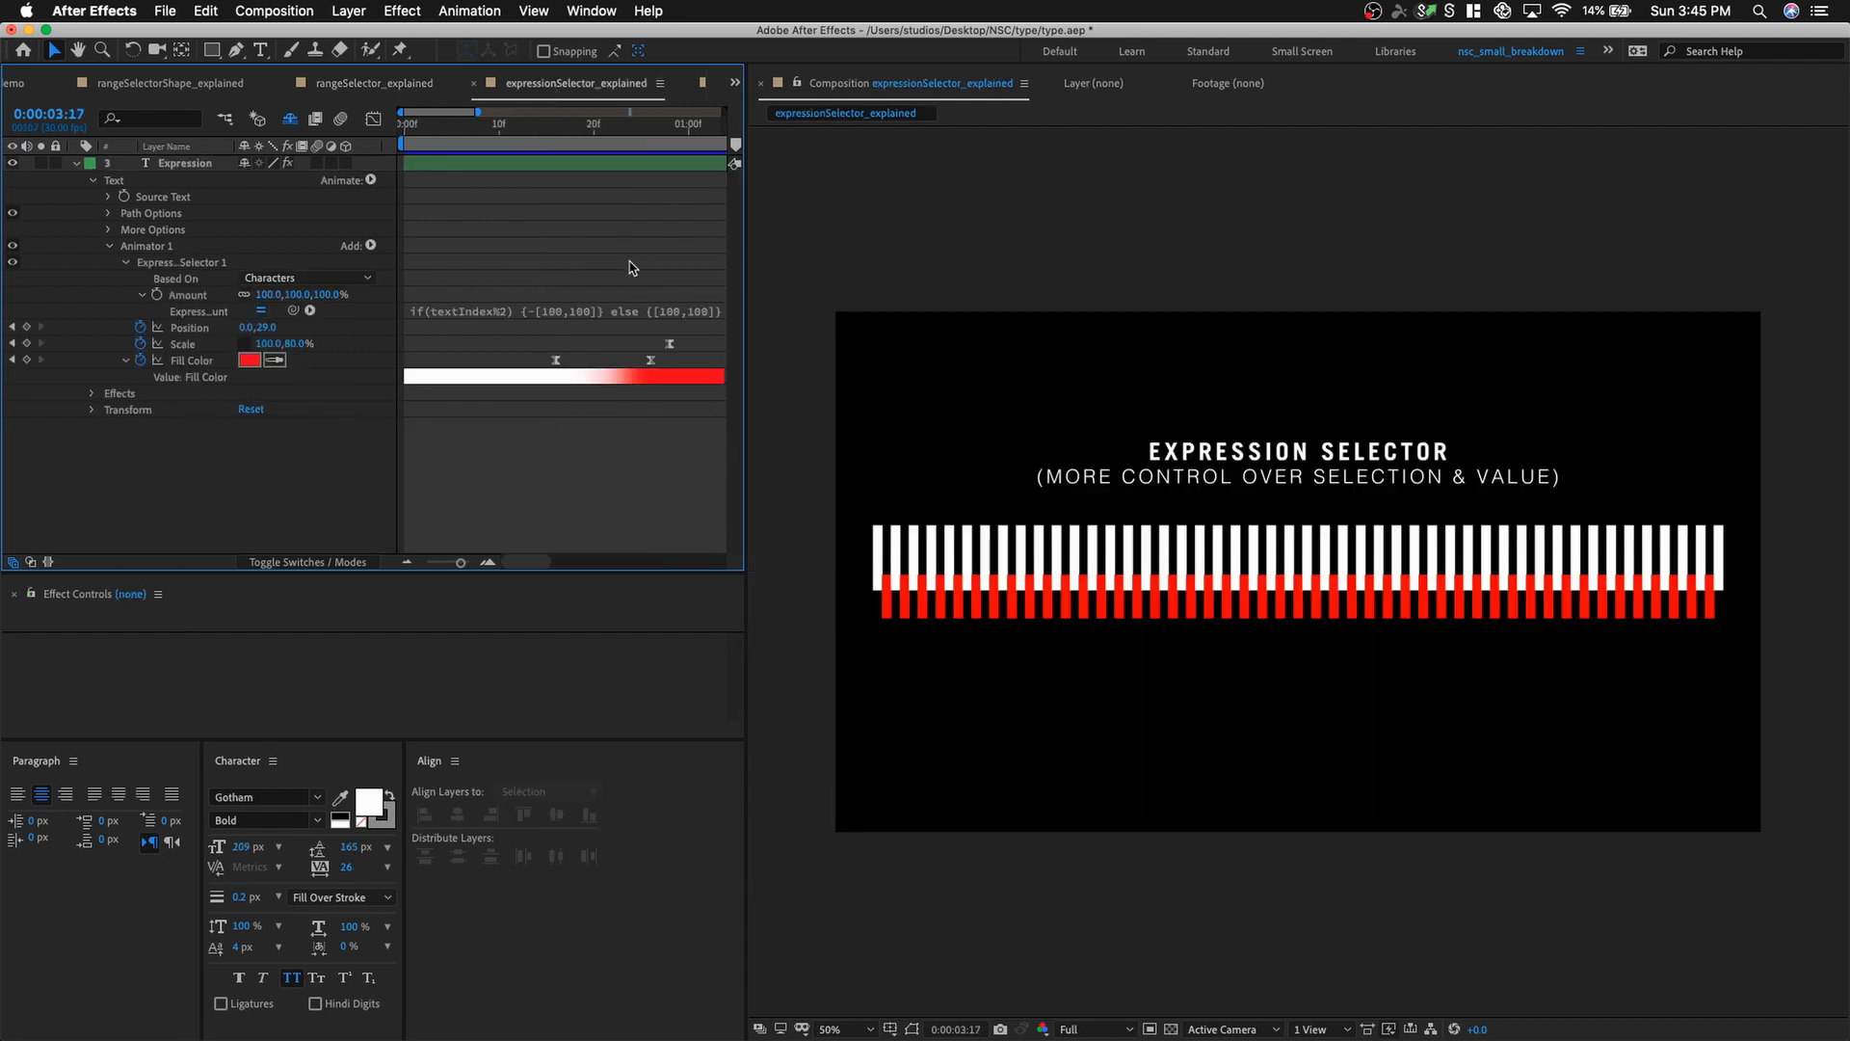
drag(436, 563, 428, 564)
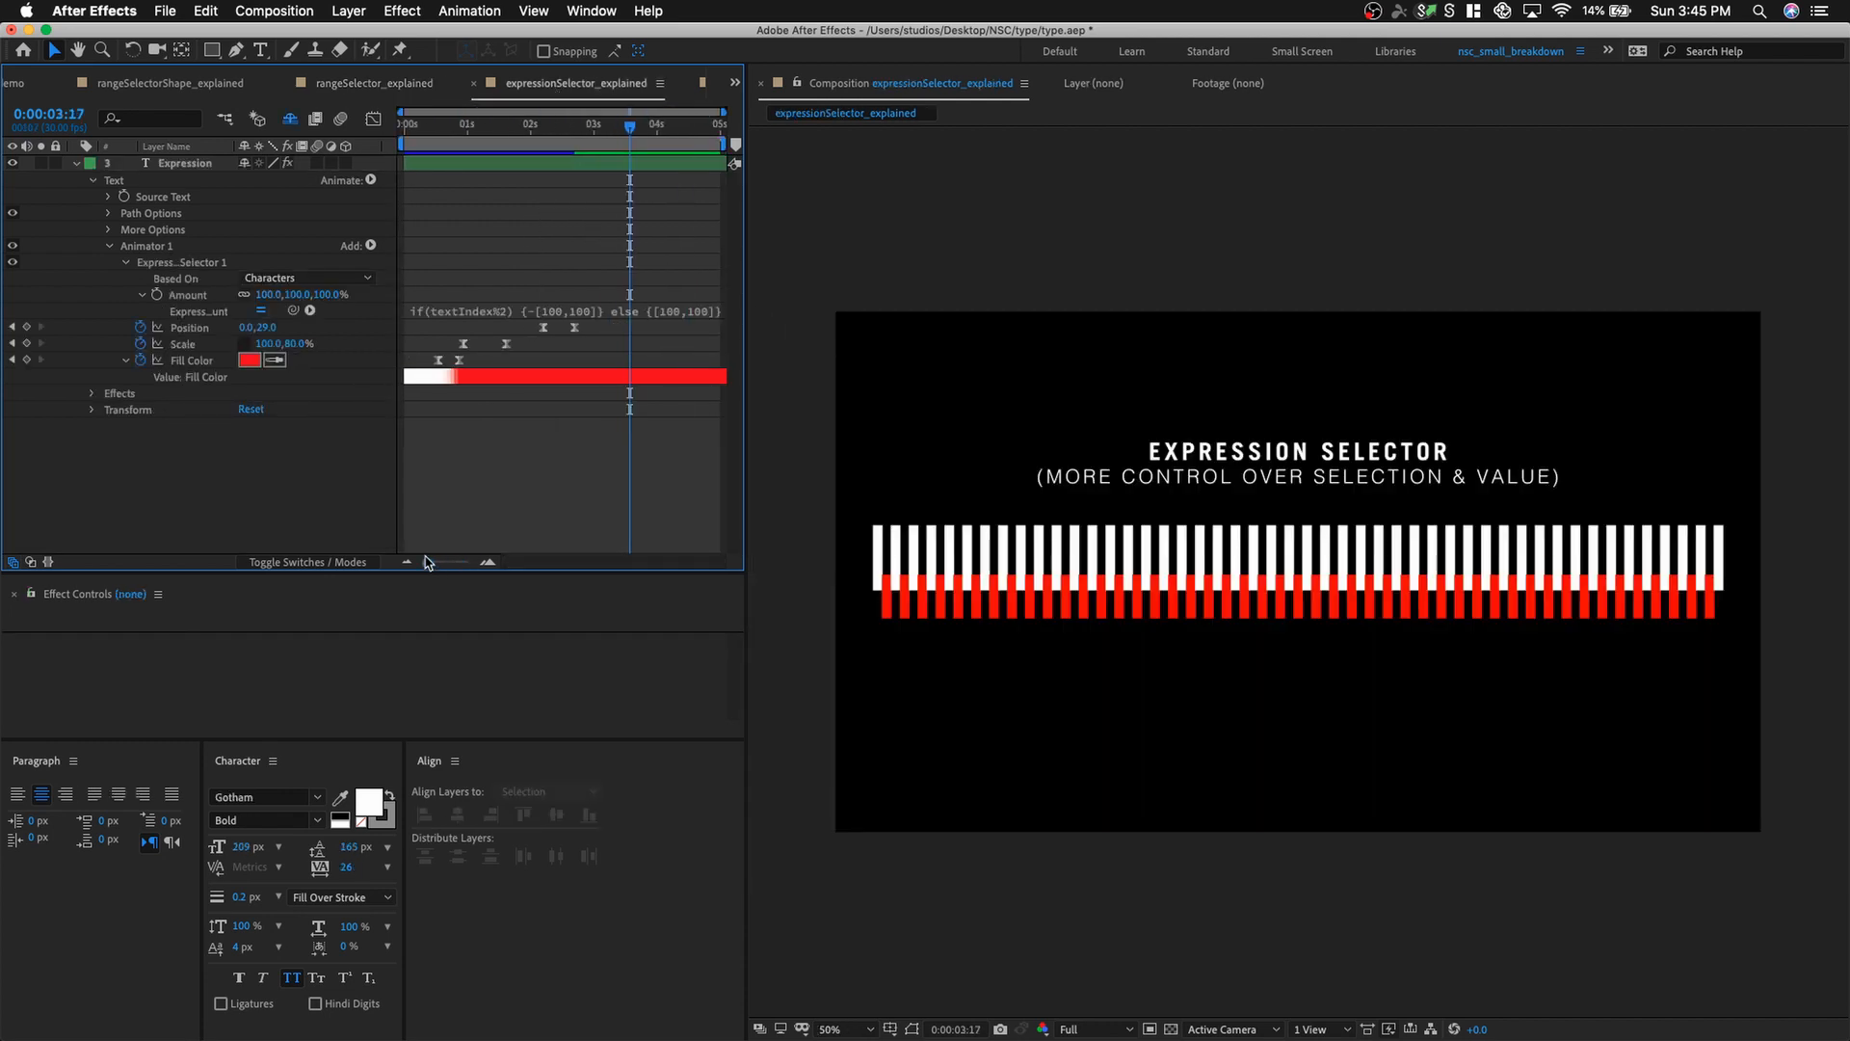
key(Home)
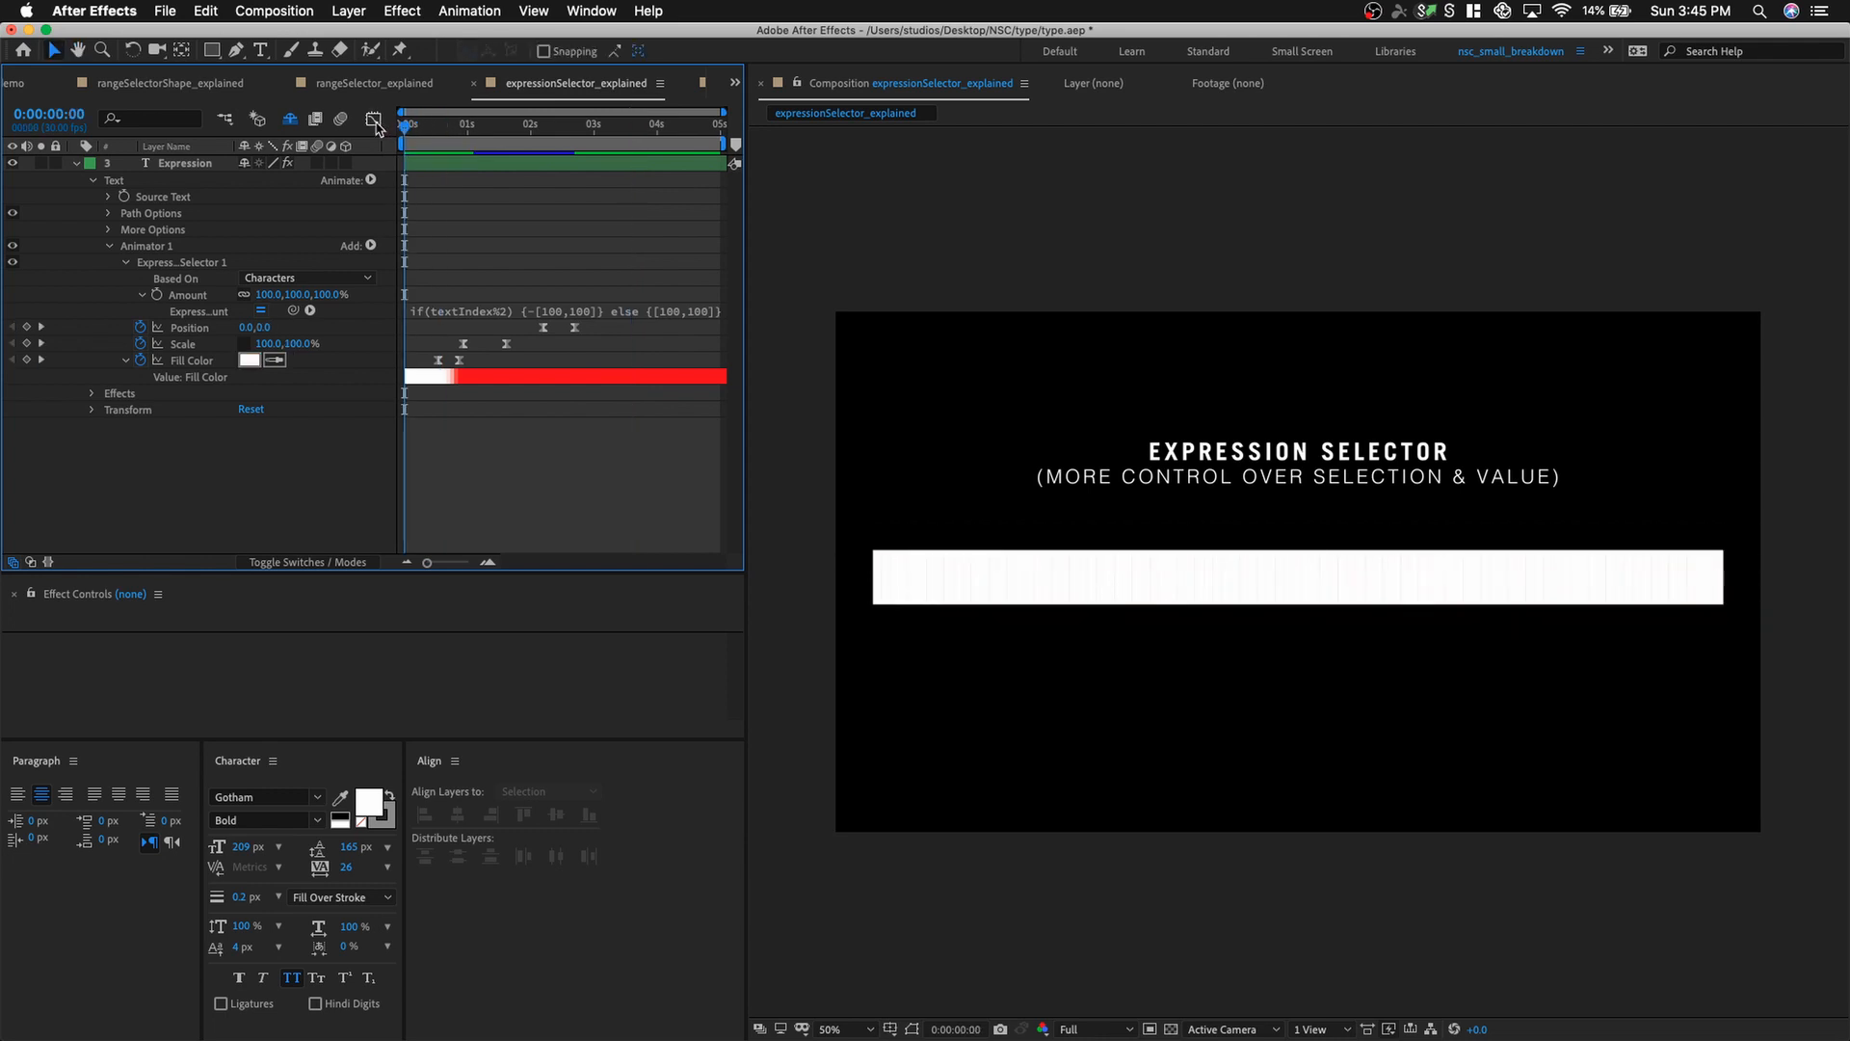
key(space)
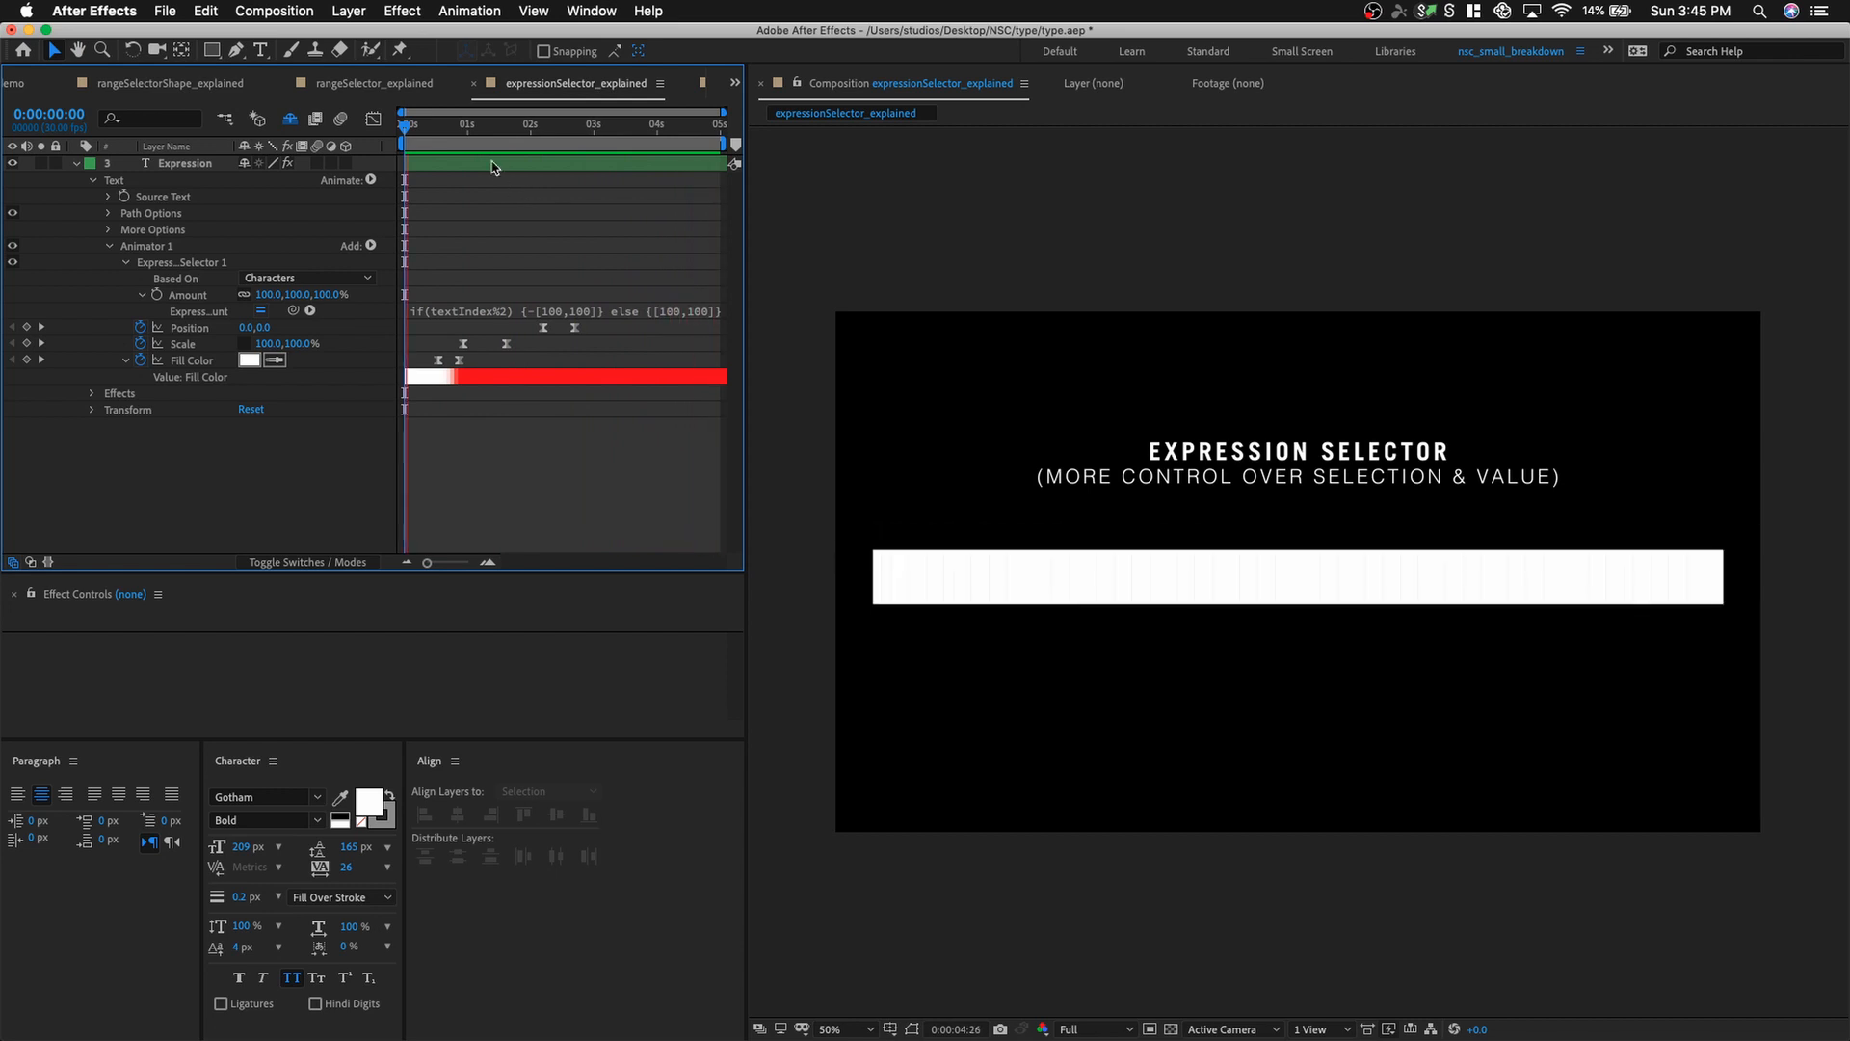
click(479, 131)
drag(479, 131, 464, 131)
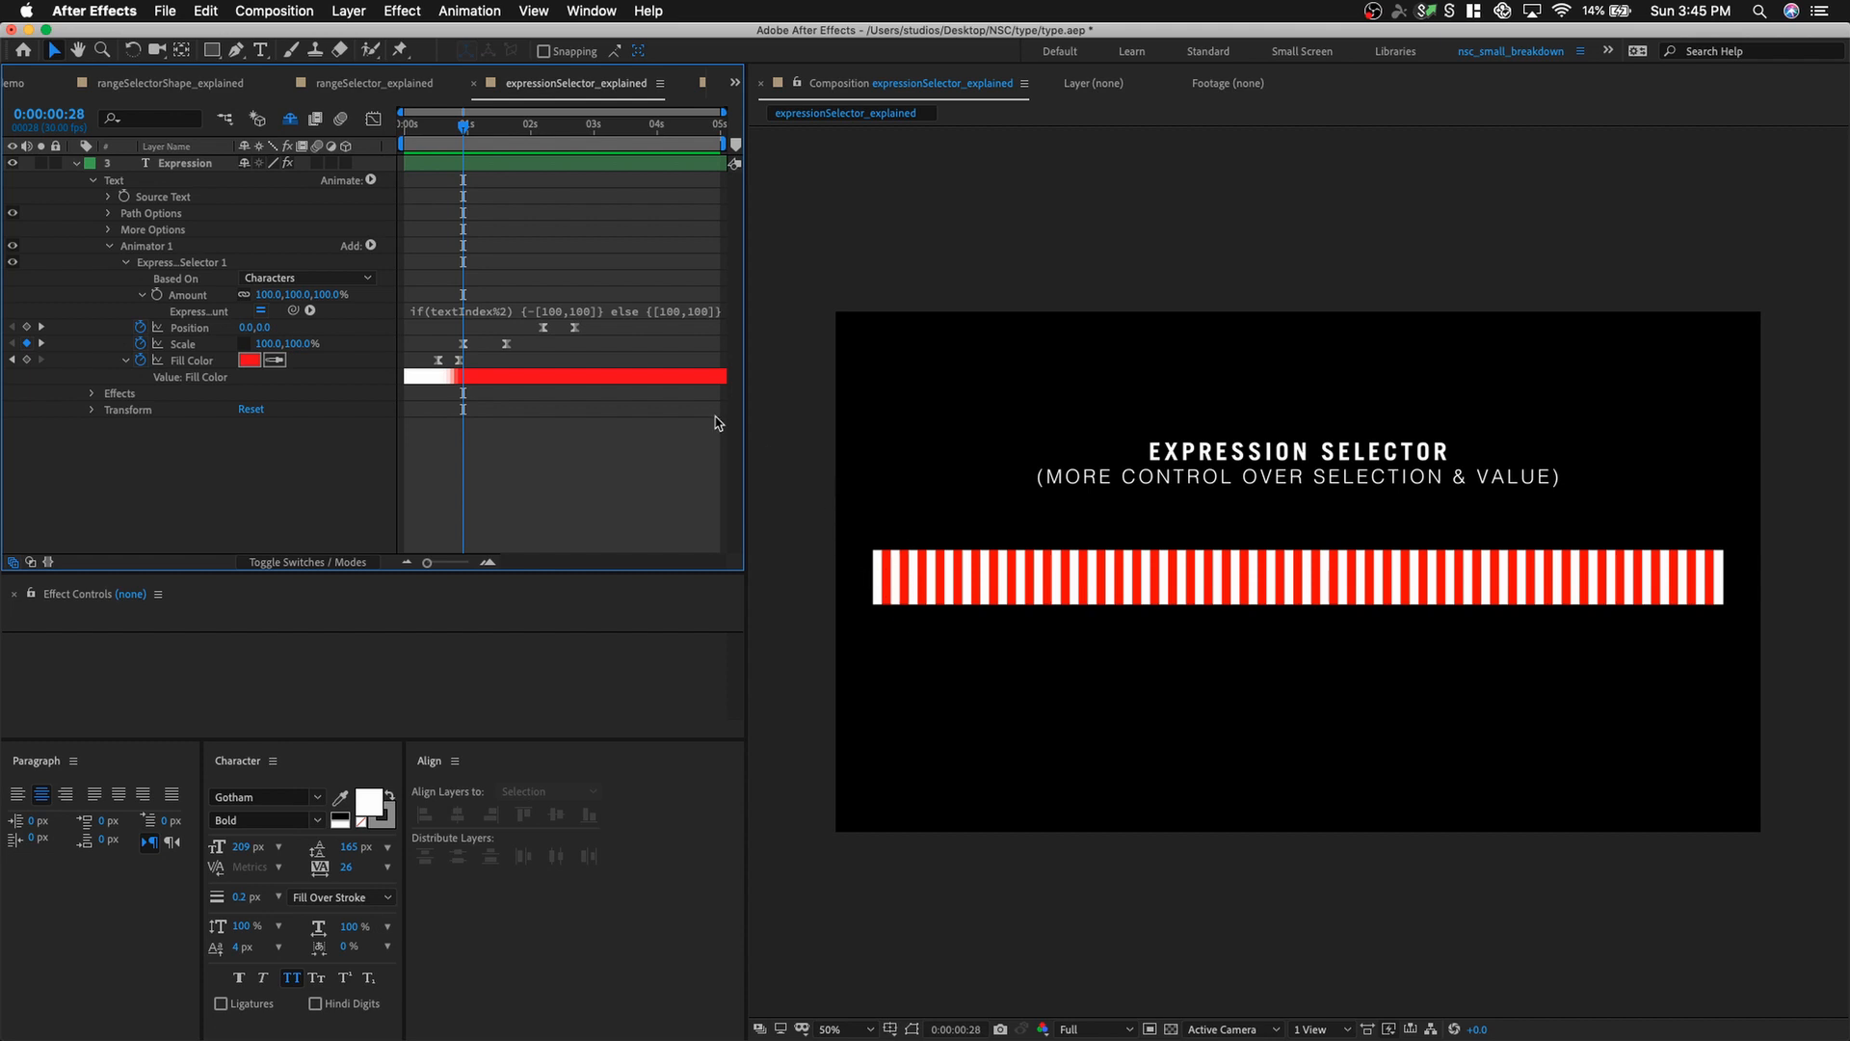
Examine how the expression selector applies Animator 1's position to alternate characters around the three-second mark.
drag(499, 144, 598, 154)
click(187, 330)
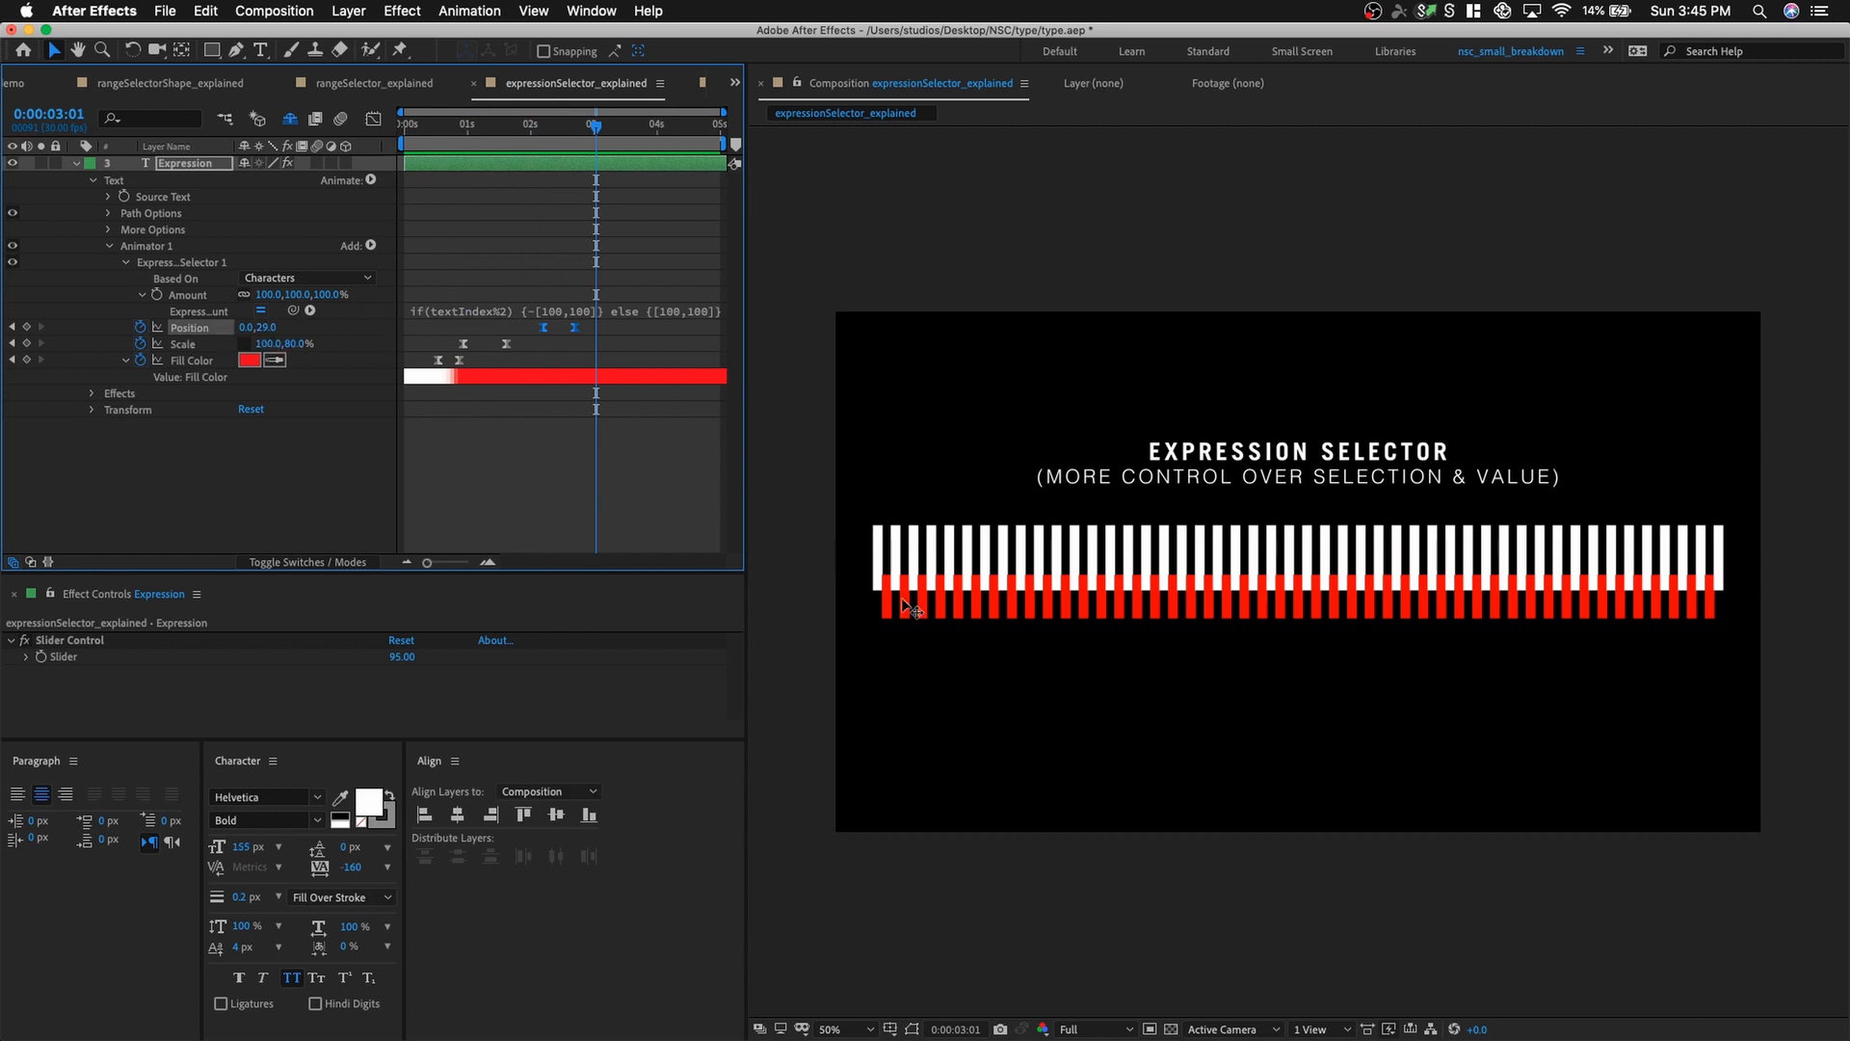
click(636, 429)
drag(626, 123, 596, 155)
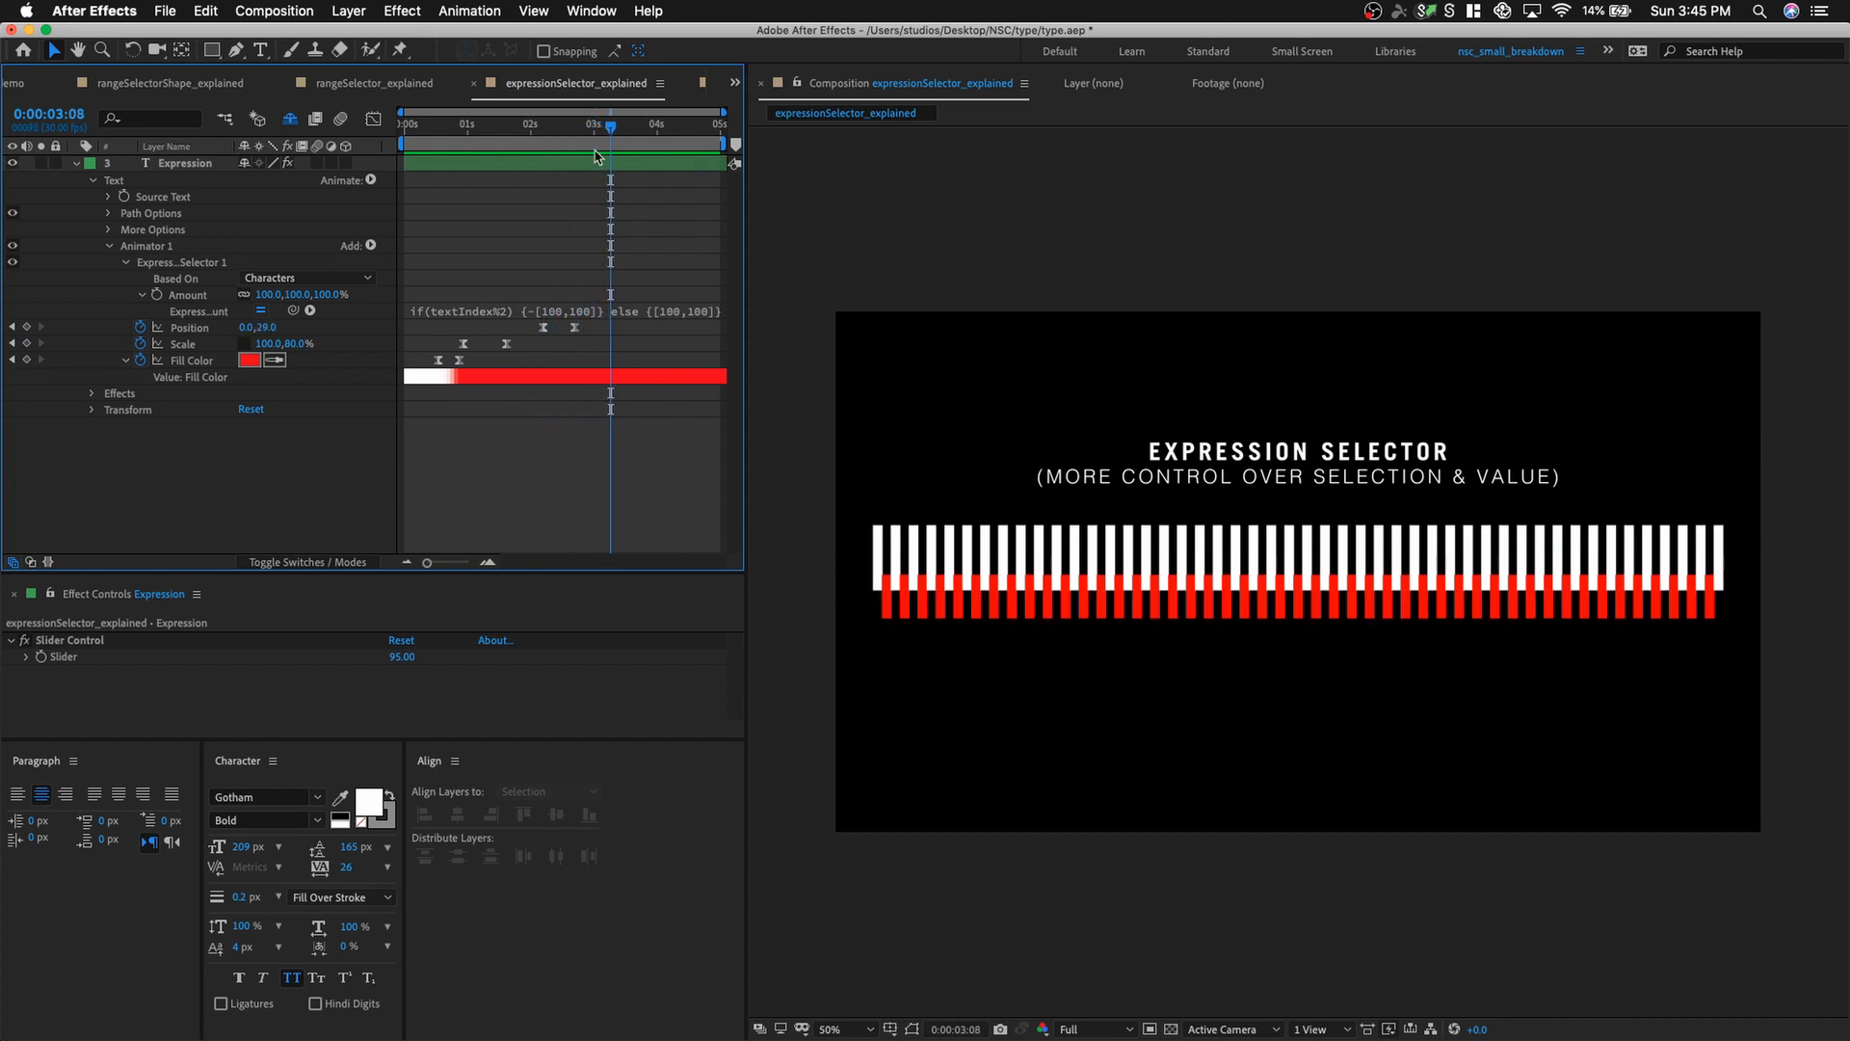
Open the wiggleSelector_explained composition and preview its animation with the whole duration in view.
click(737, 84)
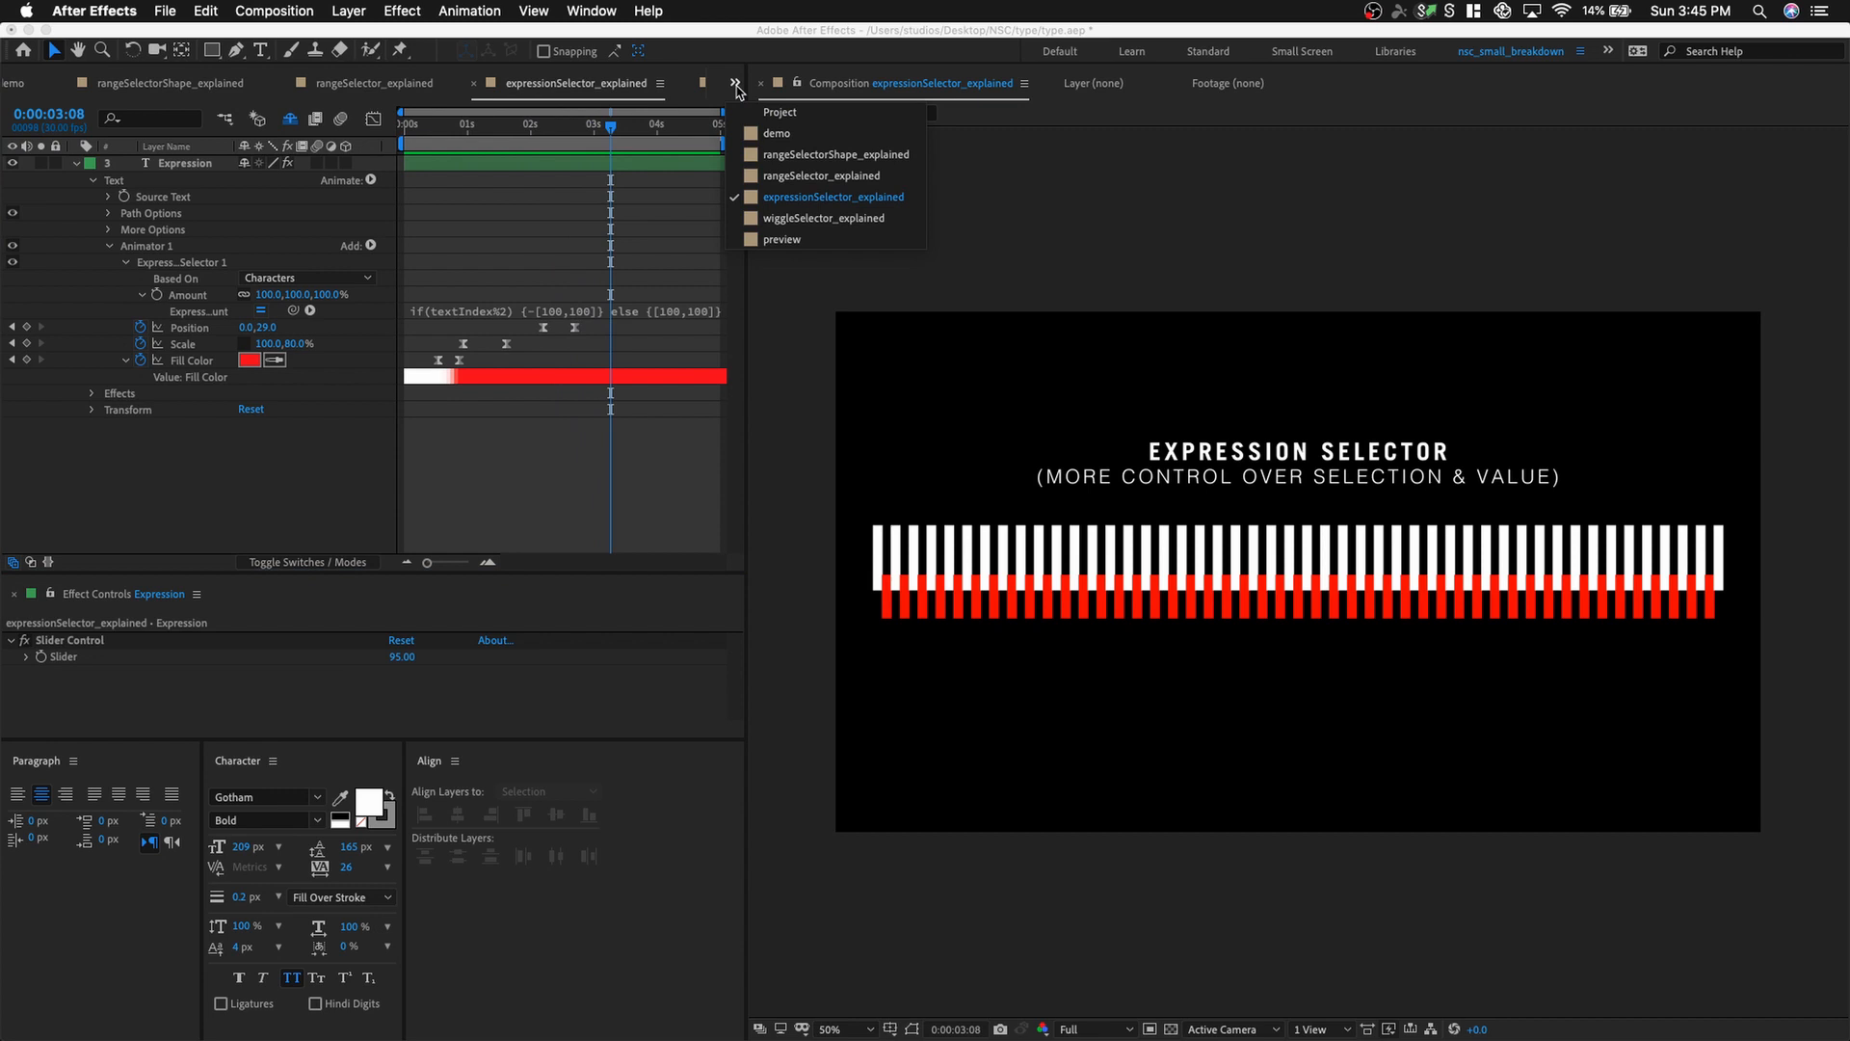
click(781, 224)
drag(437, 149, 496, 174)
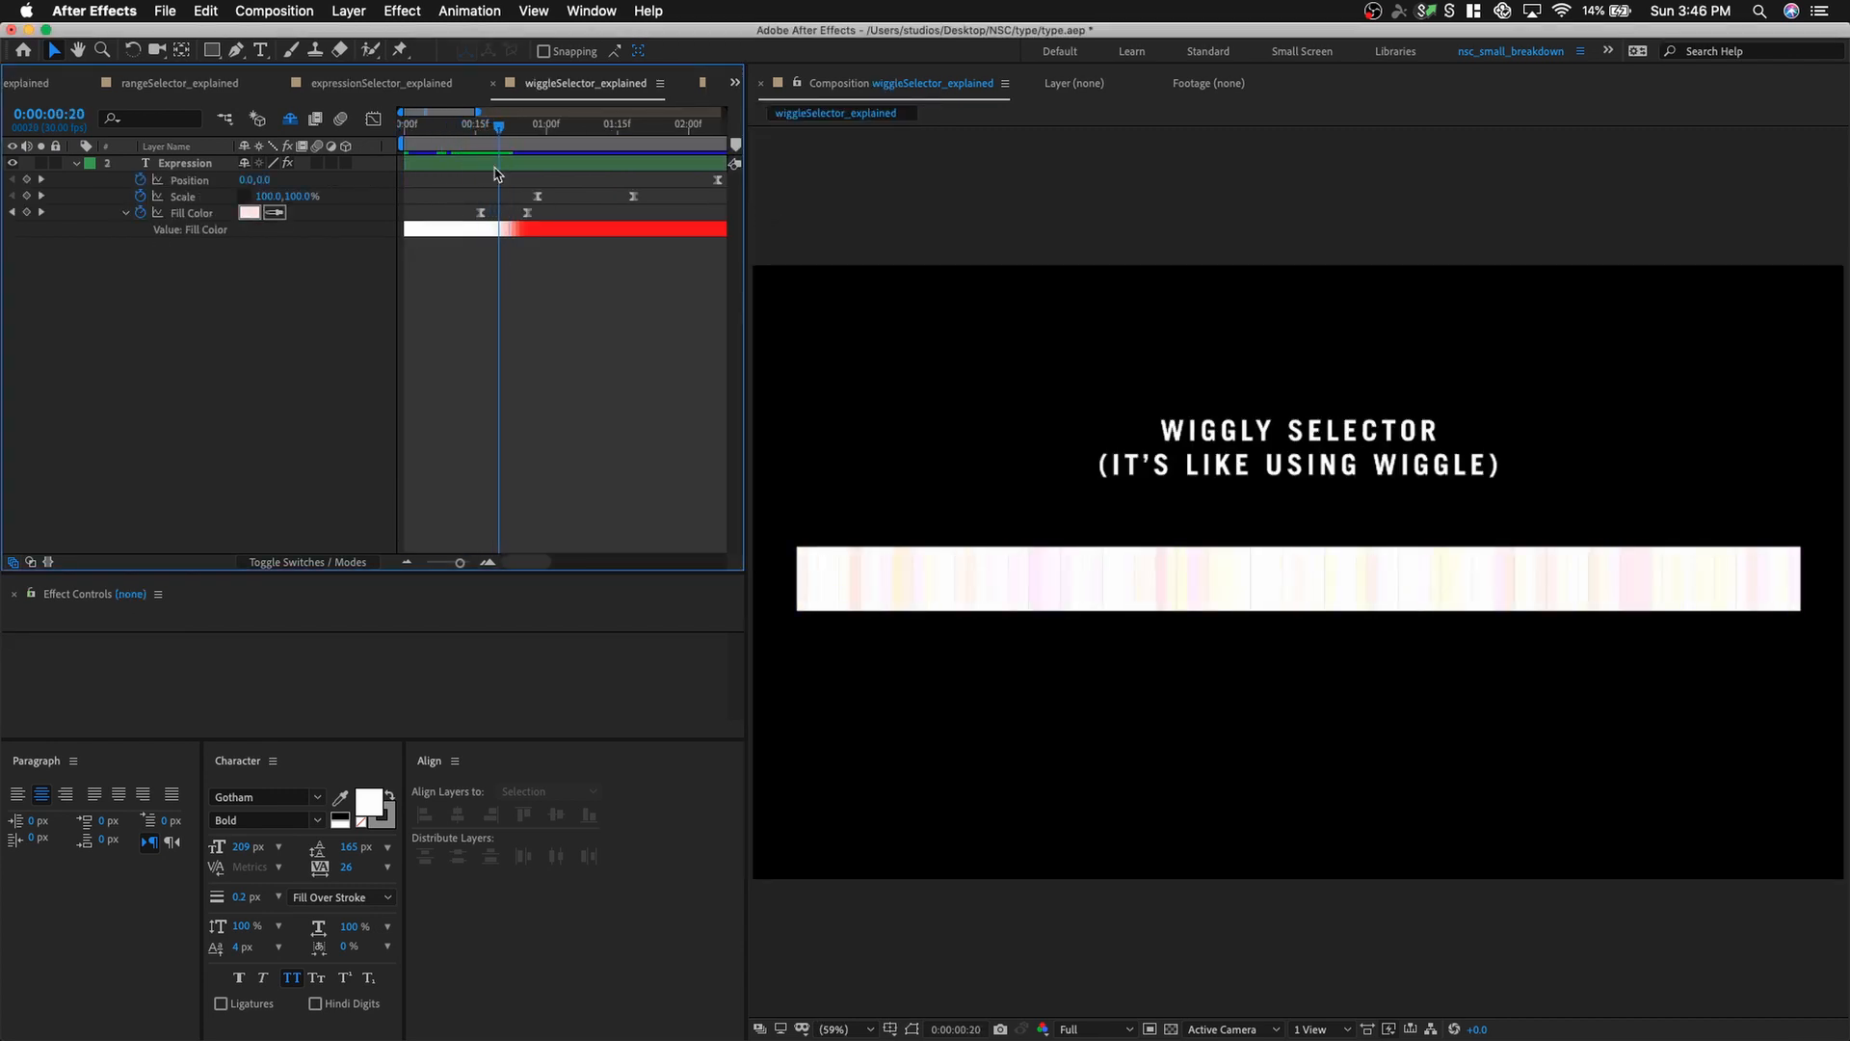
drag(459, 562, 424, 564)
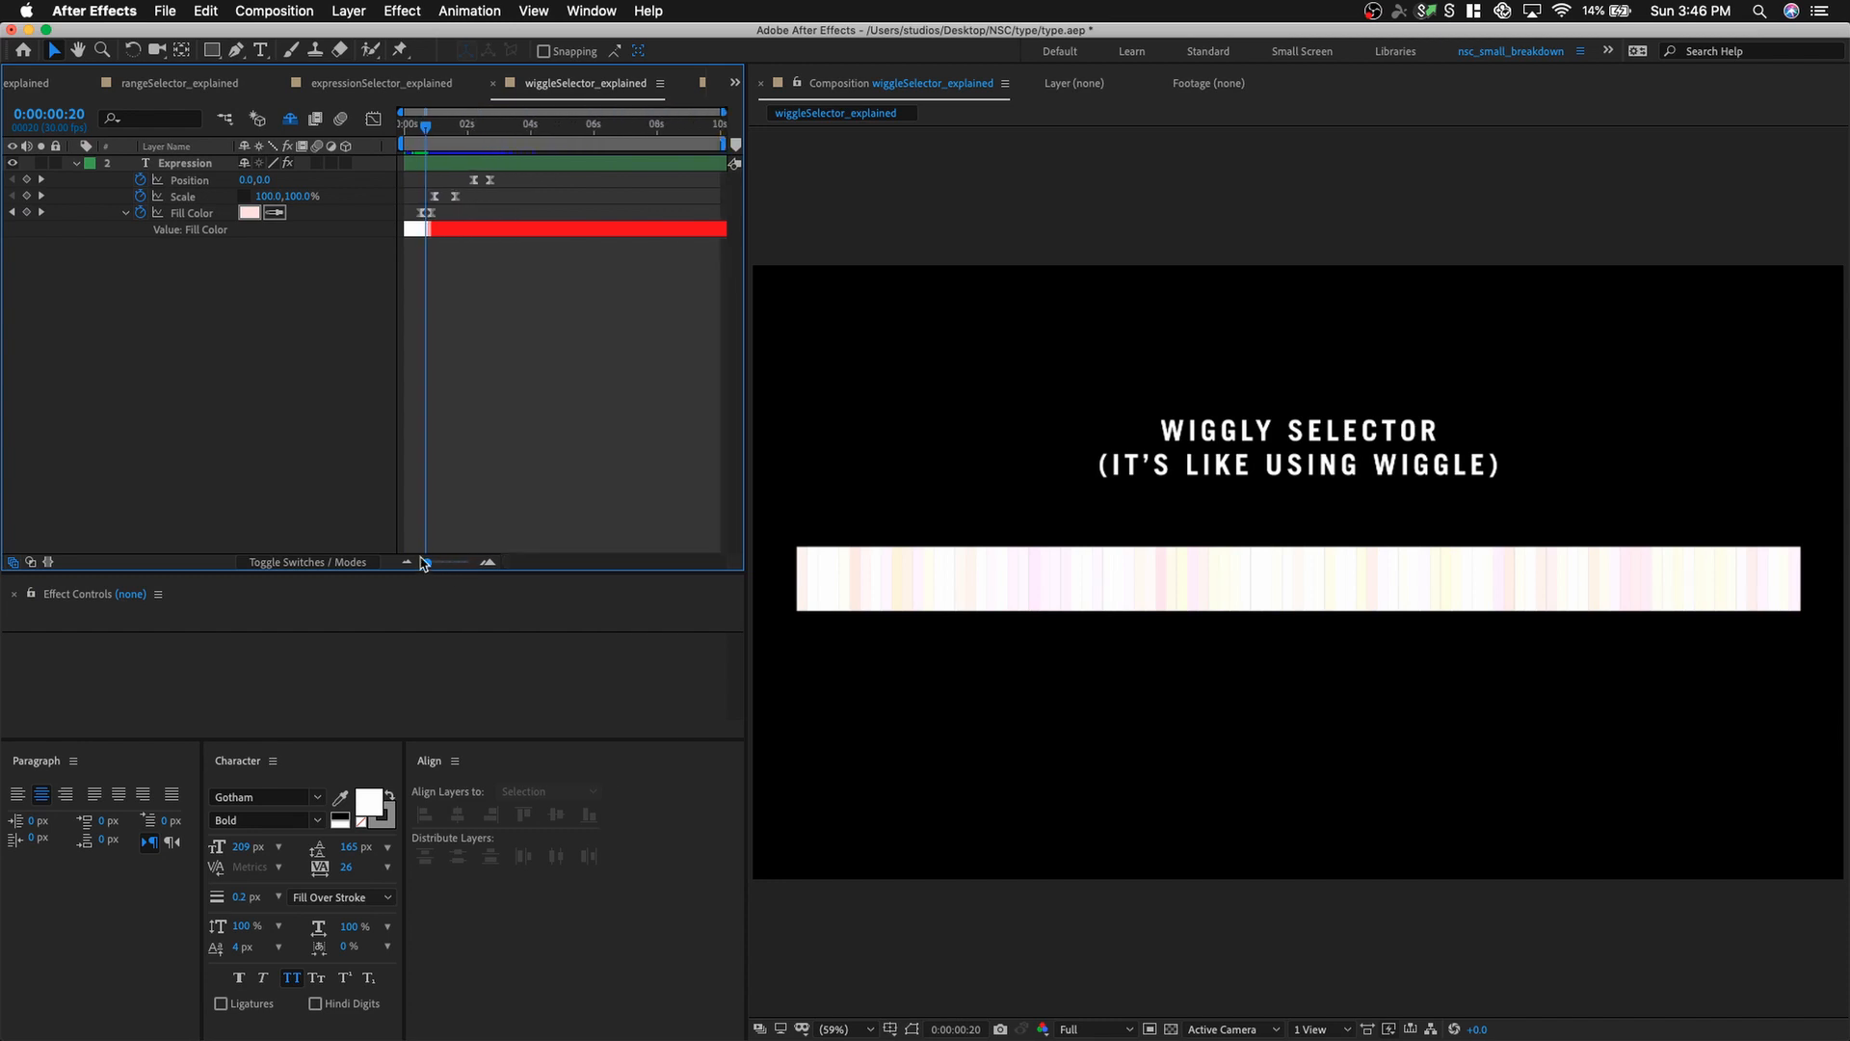
key(space)
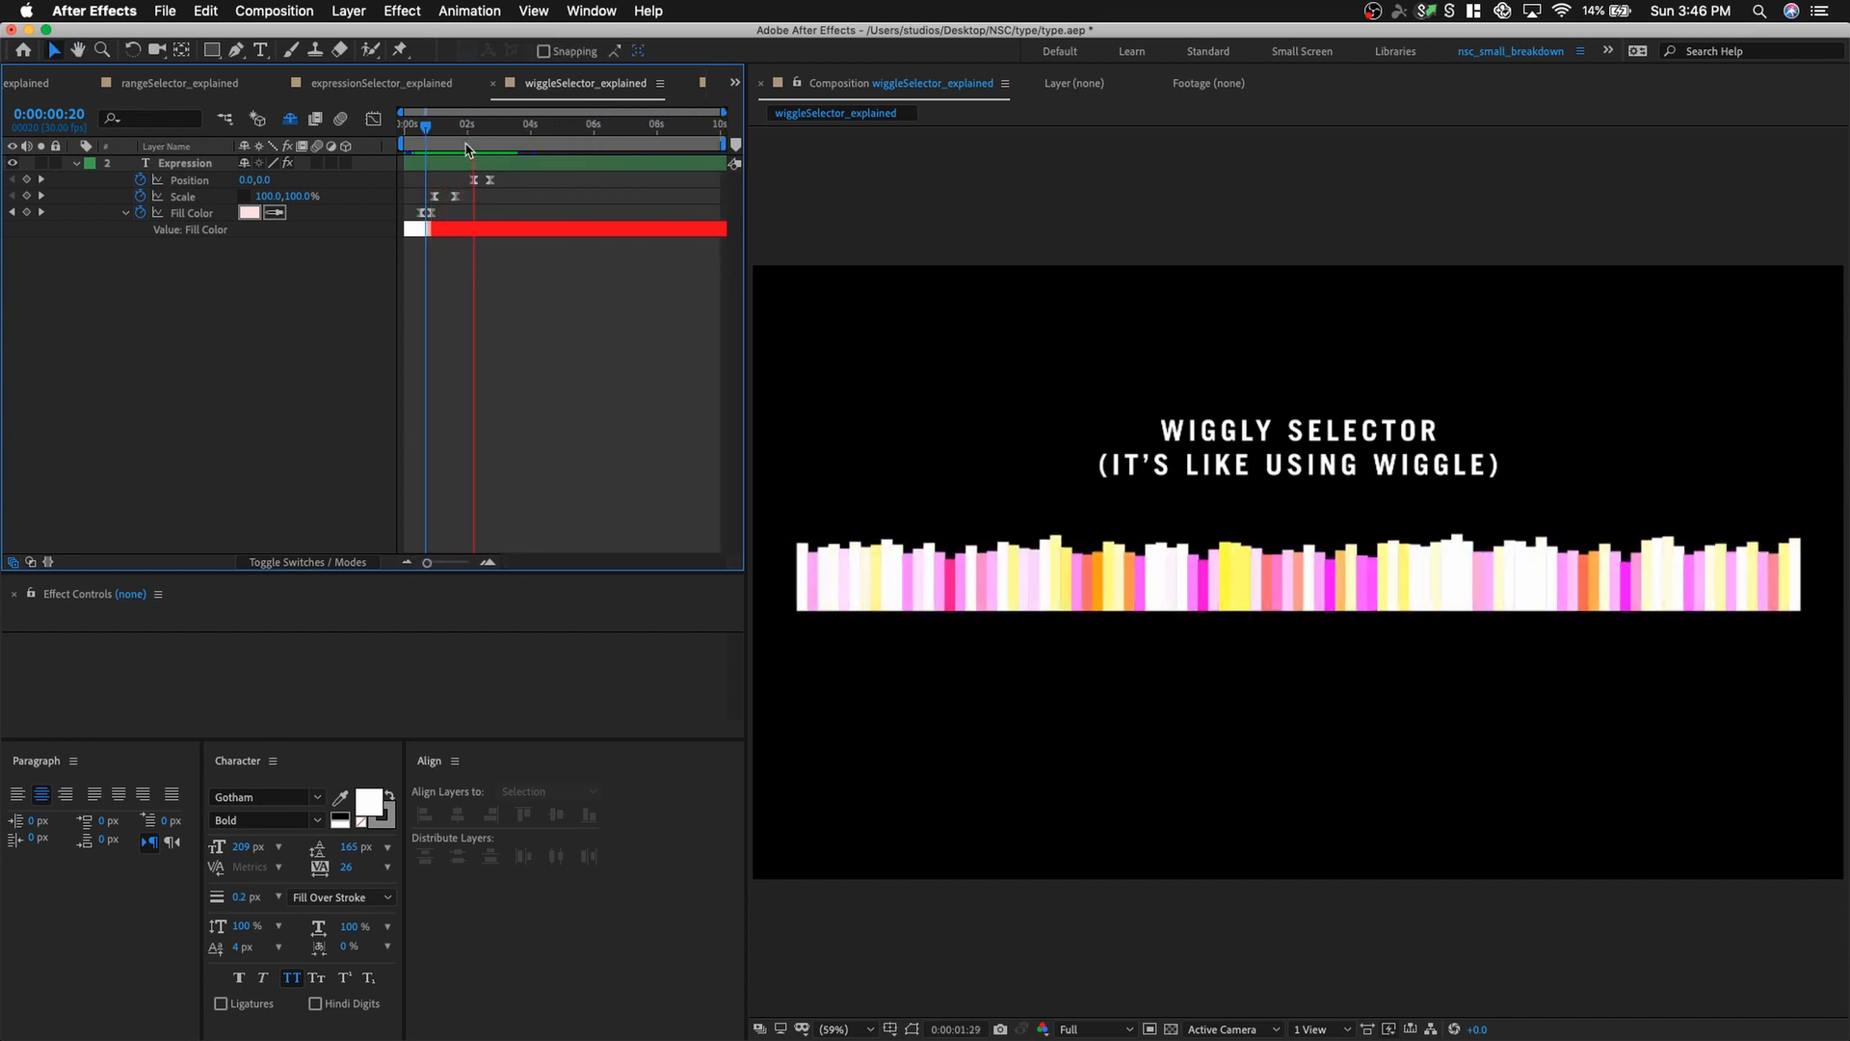
key(space)
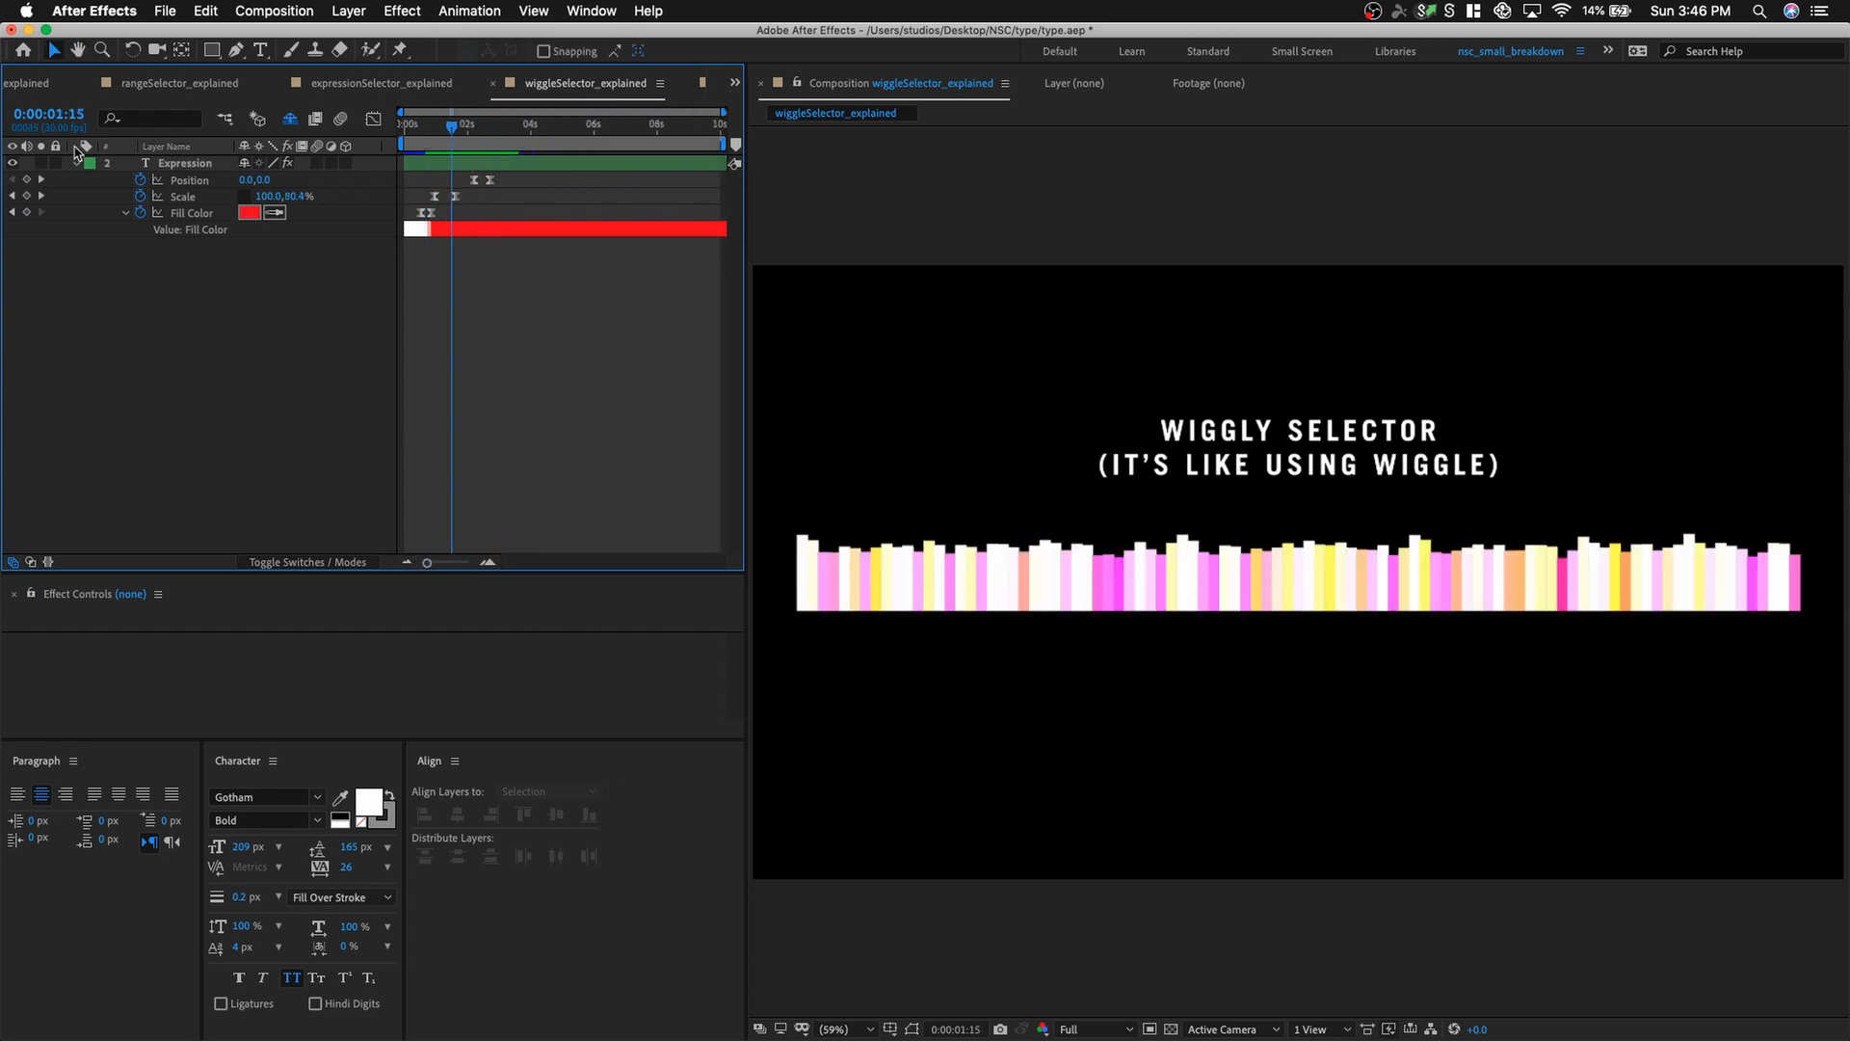
Expand the Expression layer's Animator 1 and review the properties and selector types that can be added to it.
click(79, 165)
click(135, 246)
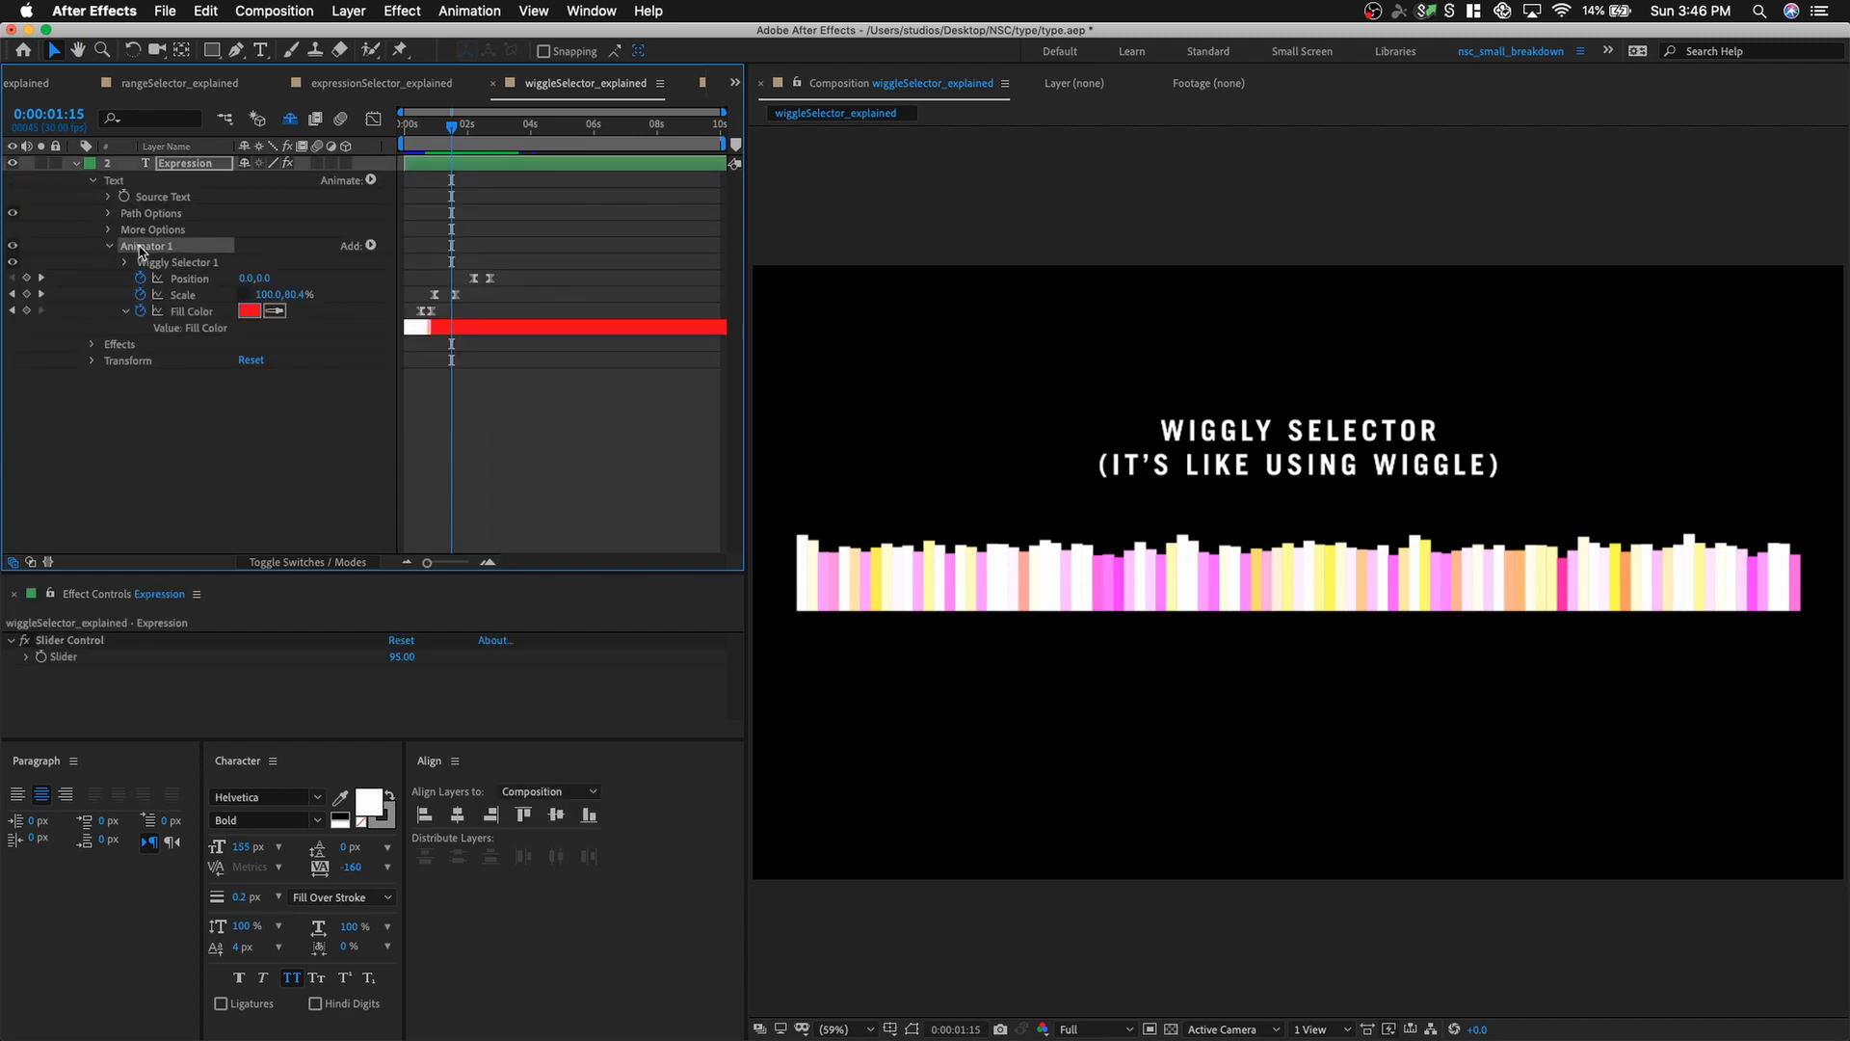
click(371, 246)
mouse_move(421, 249)
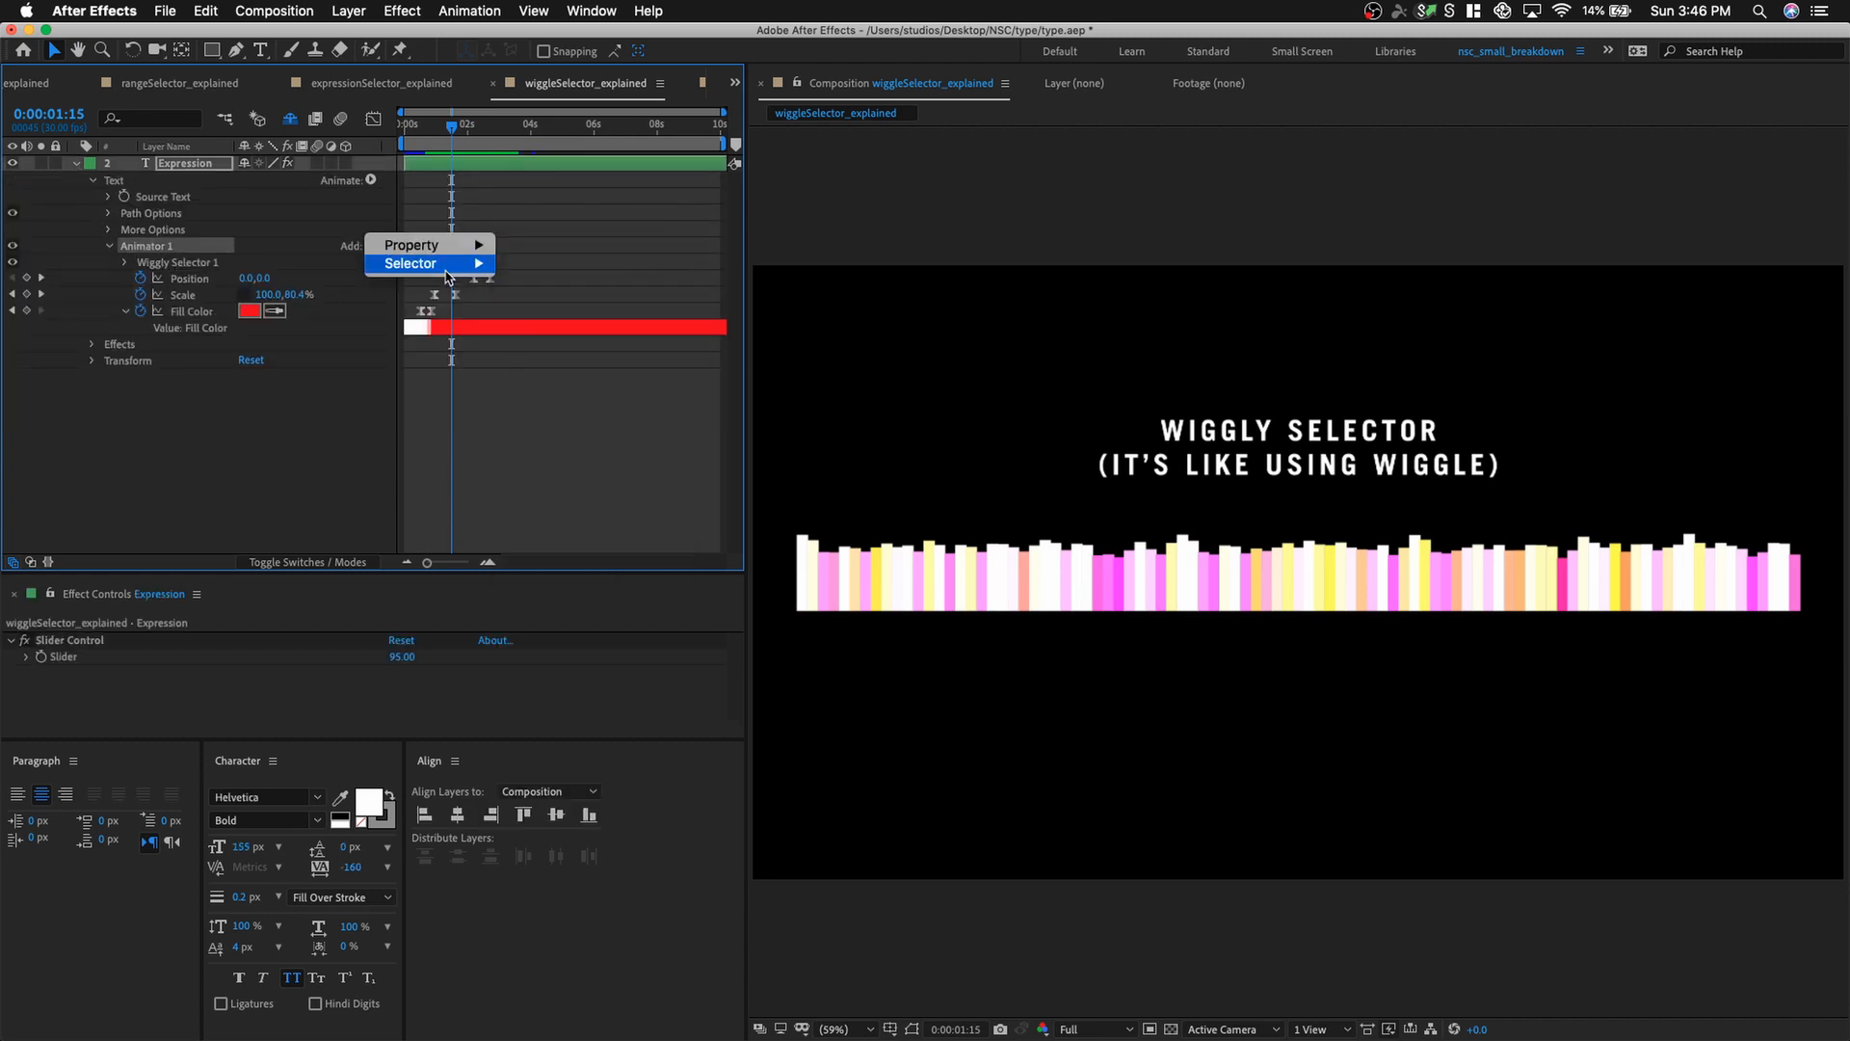
click(216, 249)
click(372, 246)
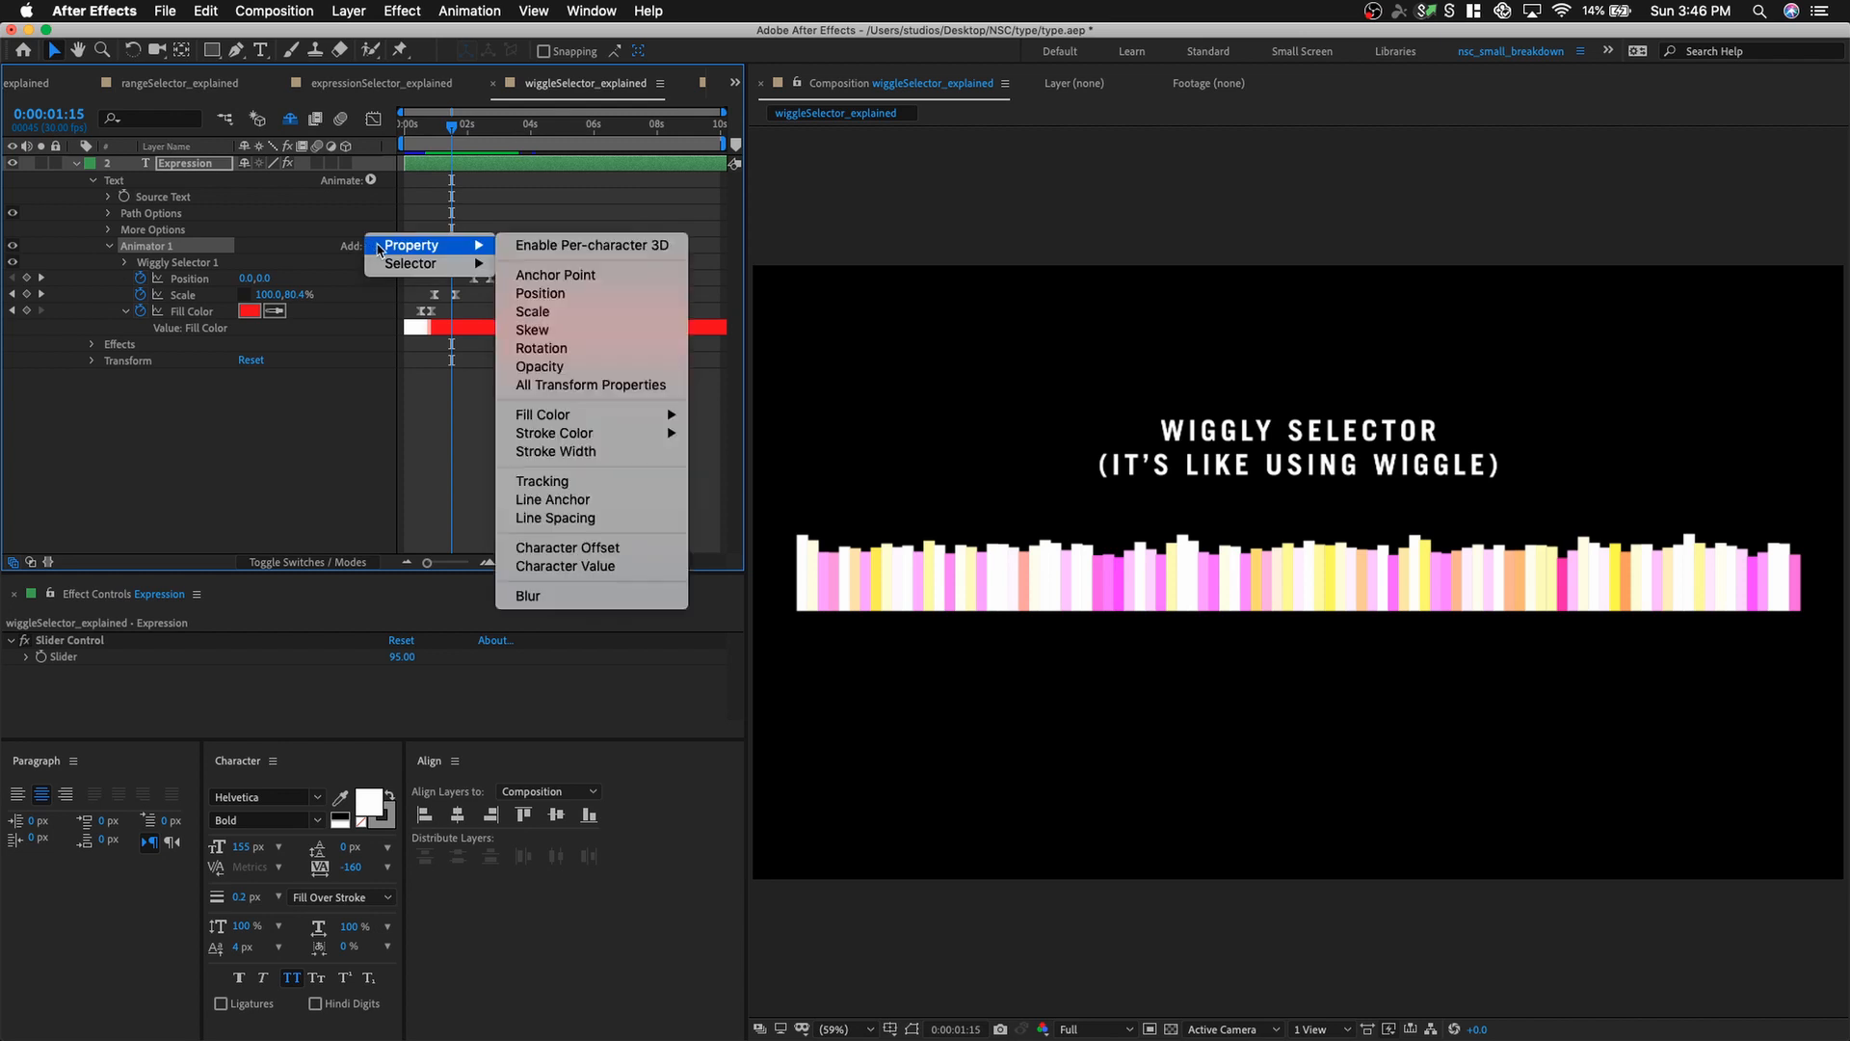
mouse_move(424, 263)
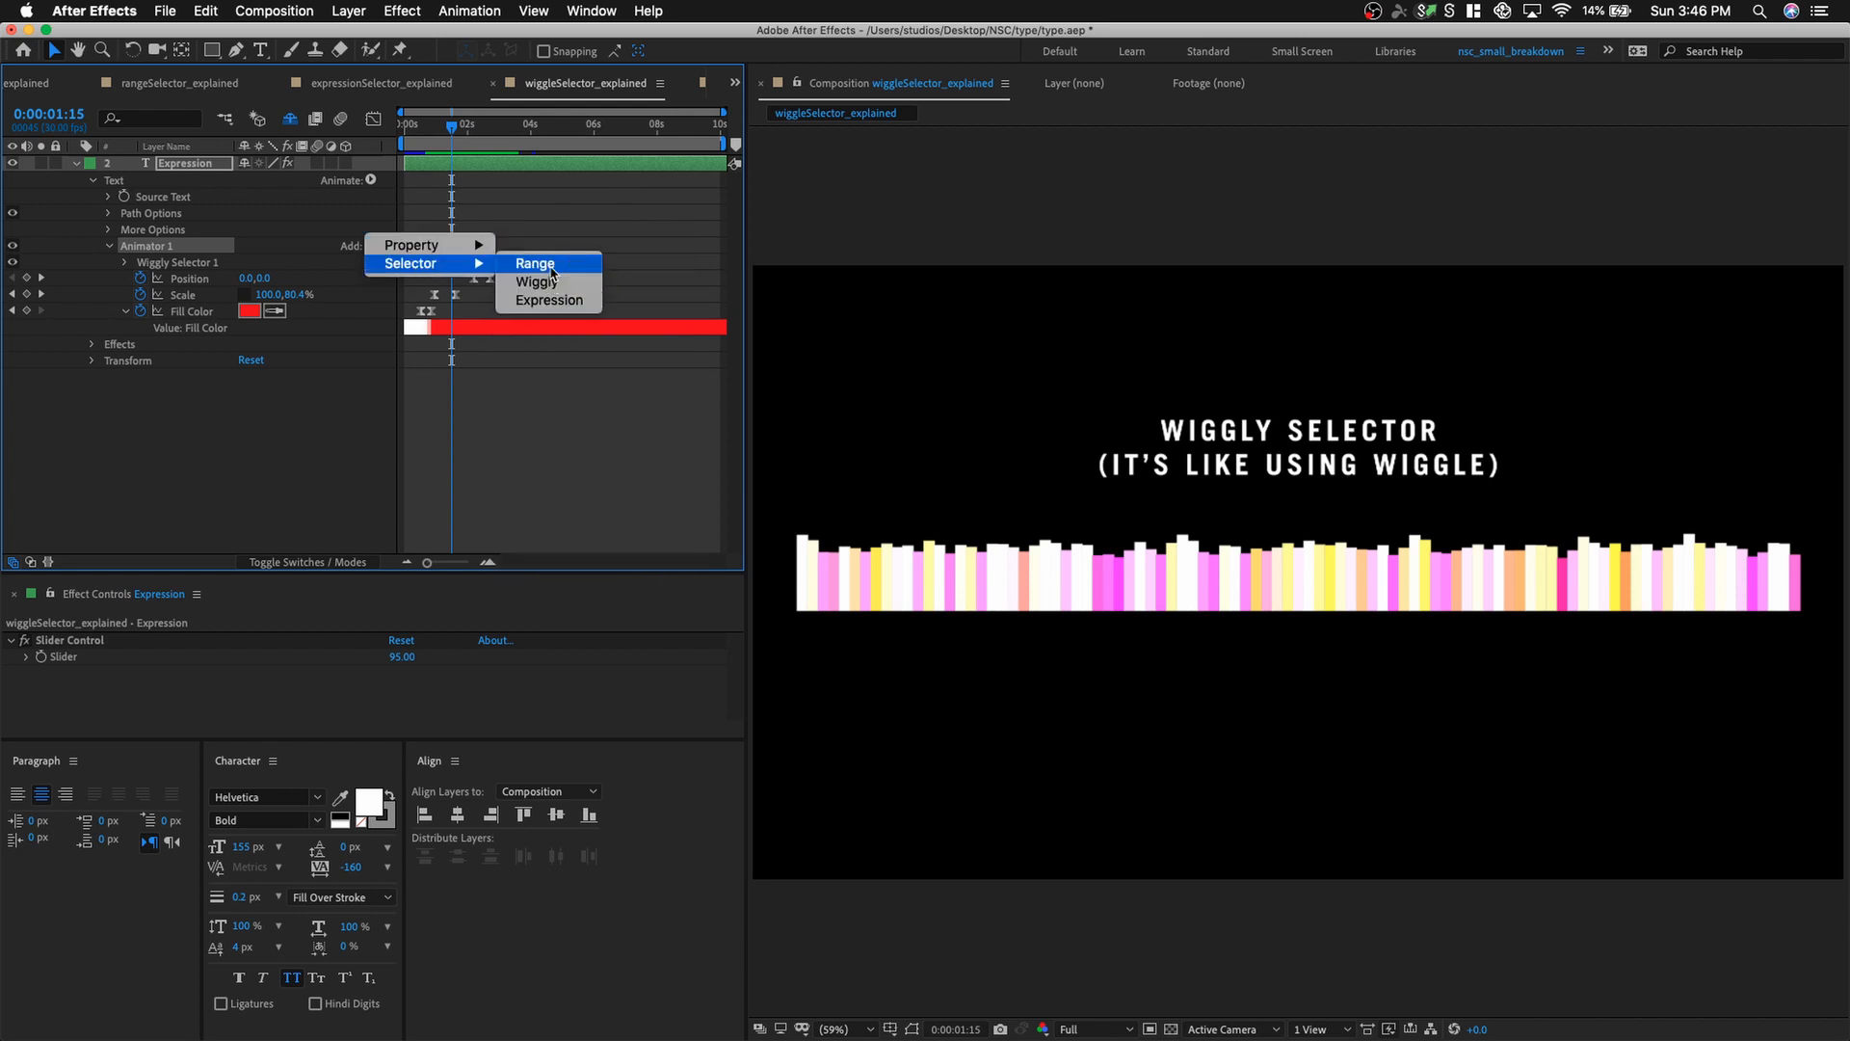
click(556, 271)
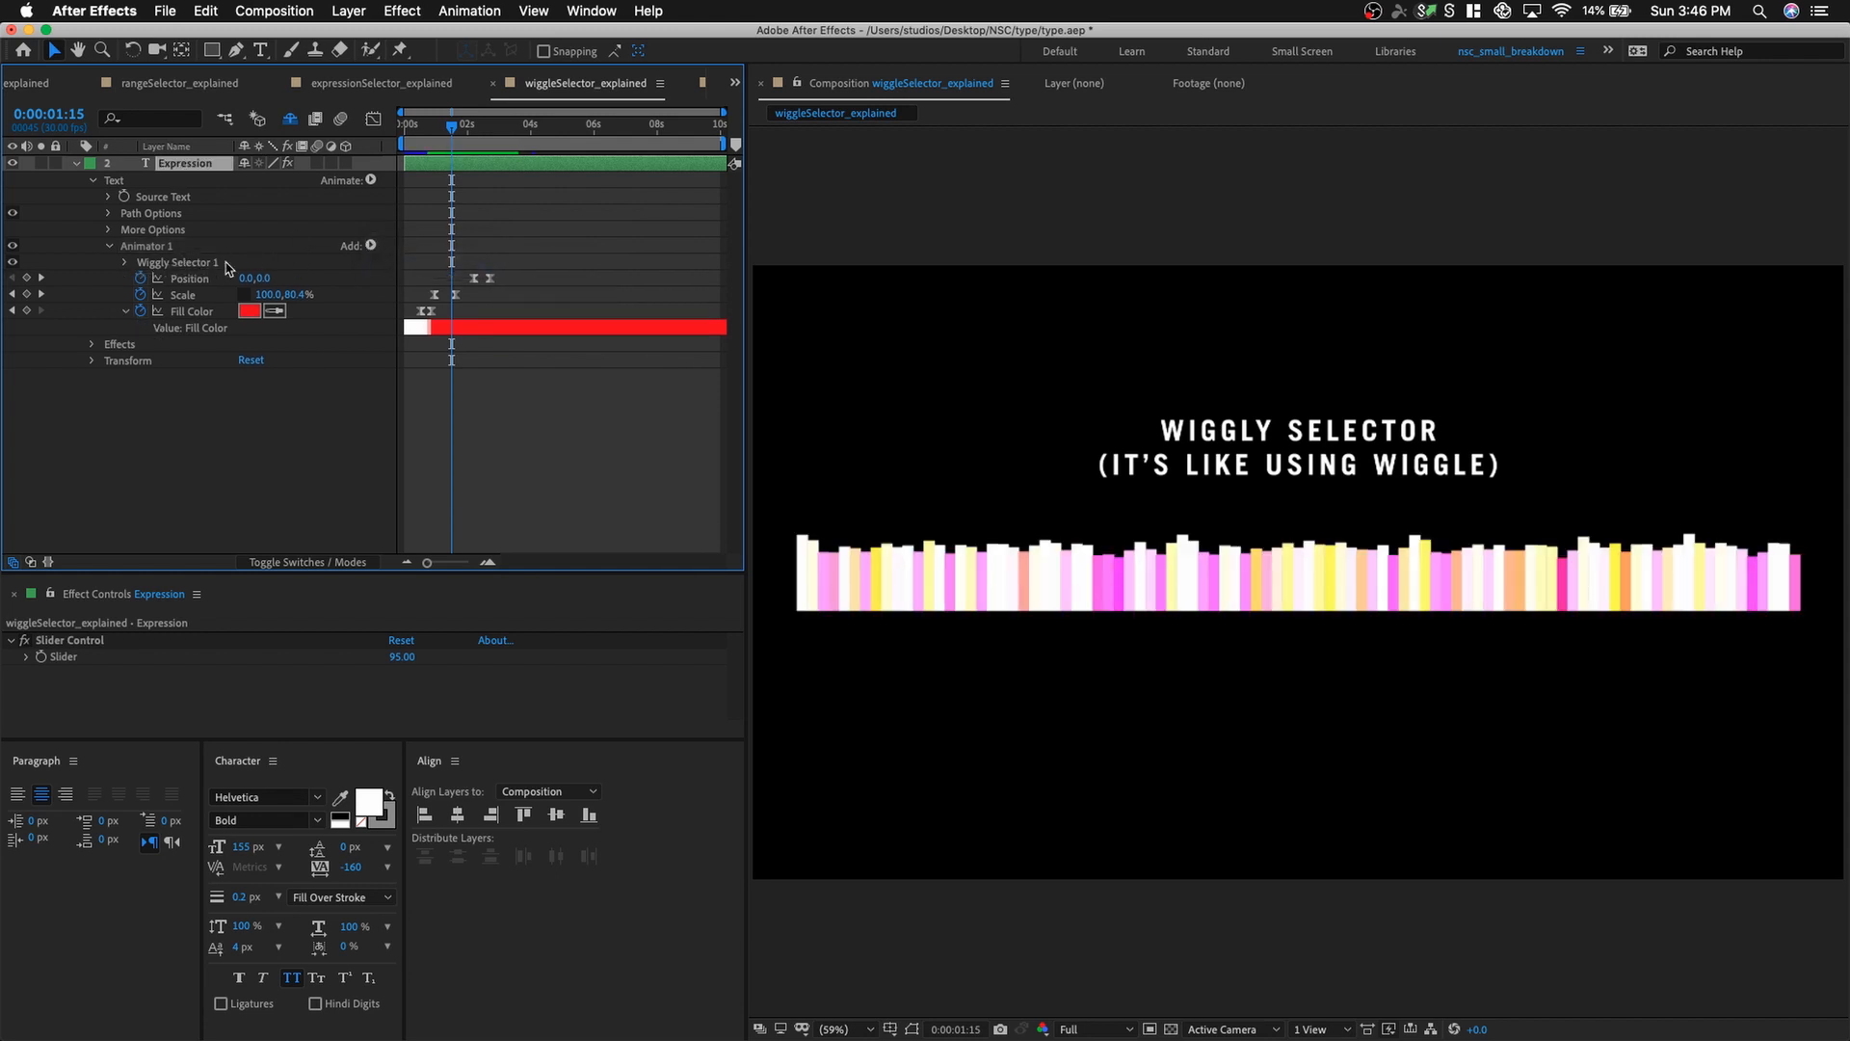
Select Wiggly Selector 1 and preview its random effect on the characters' scale, position and fill color.
click(200, 266)
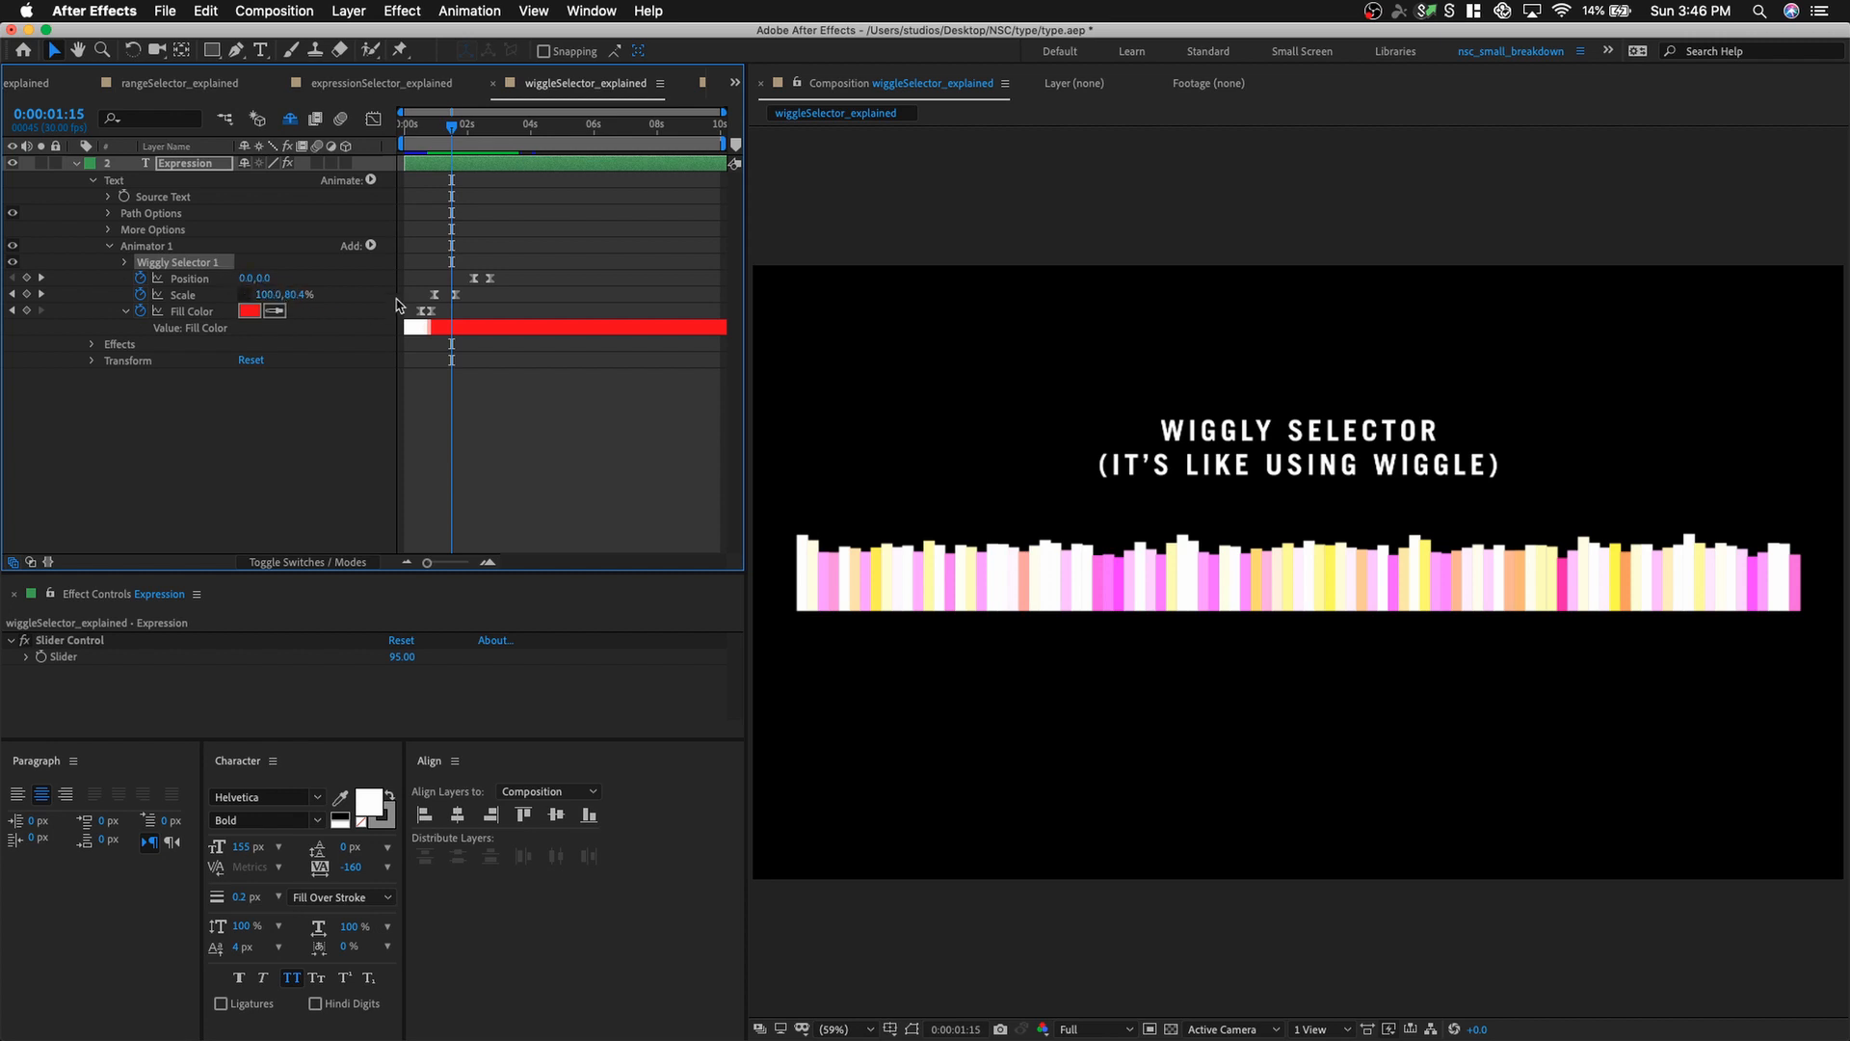
drag(452, 127, 440, 172)
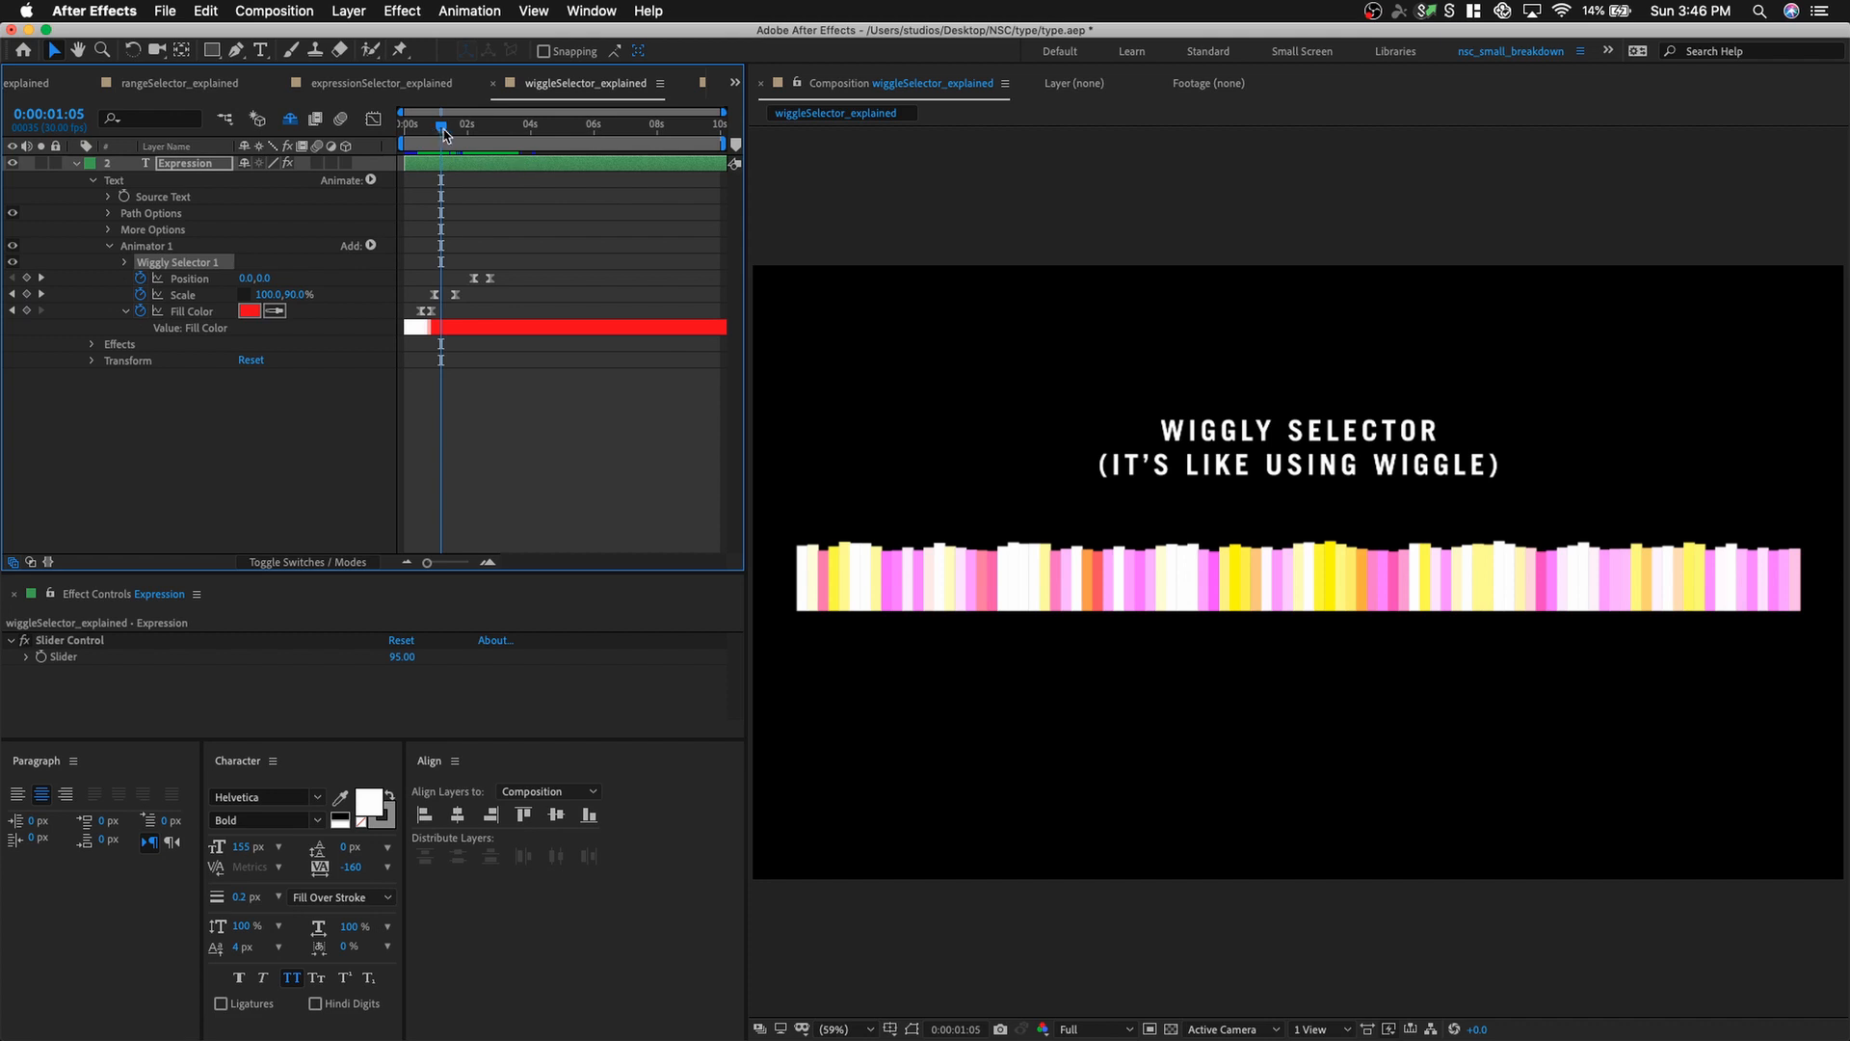
drag(444, 135, 490, 135)
key(space)
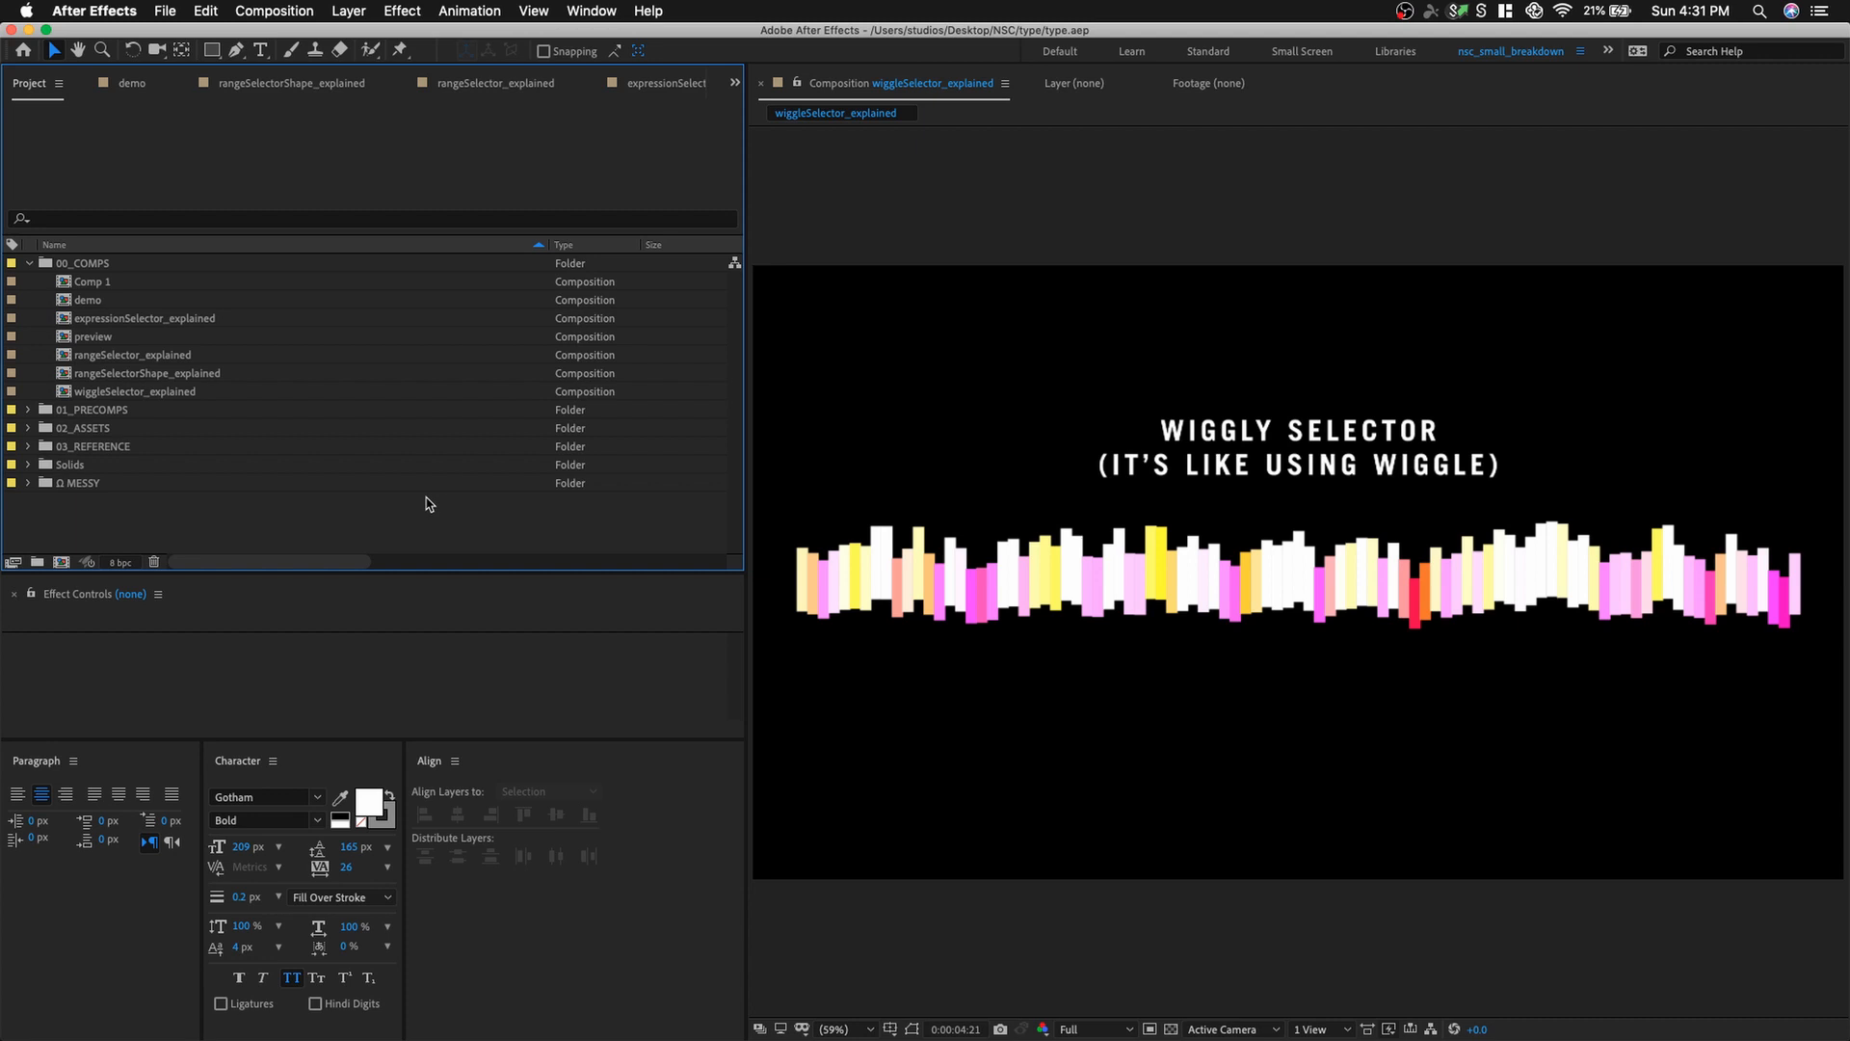
Create a 1920 x 1080, 24 fps, 10-second composition and add a text layer reading TYPOGRAPHY near the top of the frame.
key(super+n)
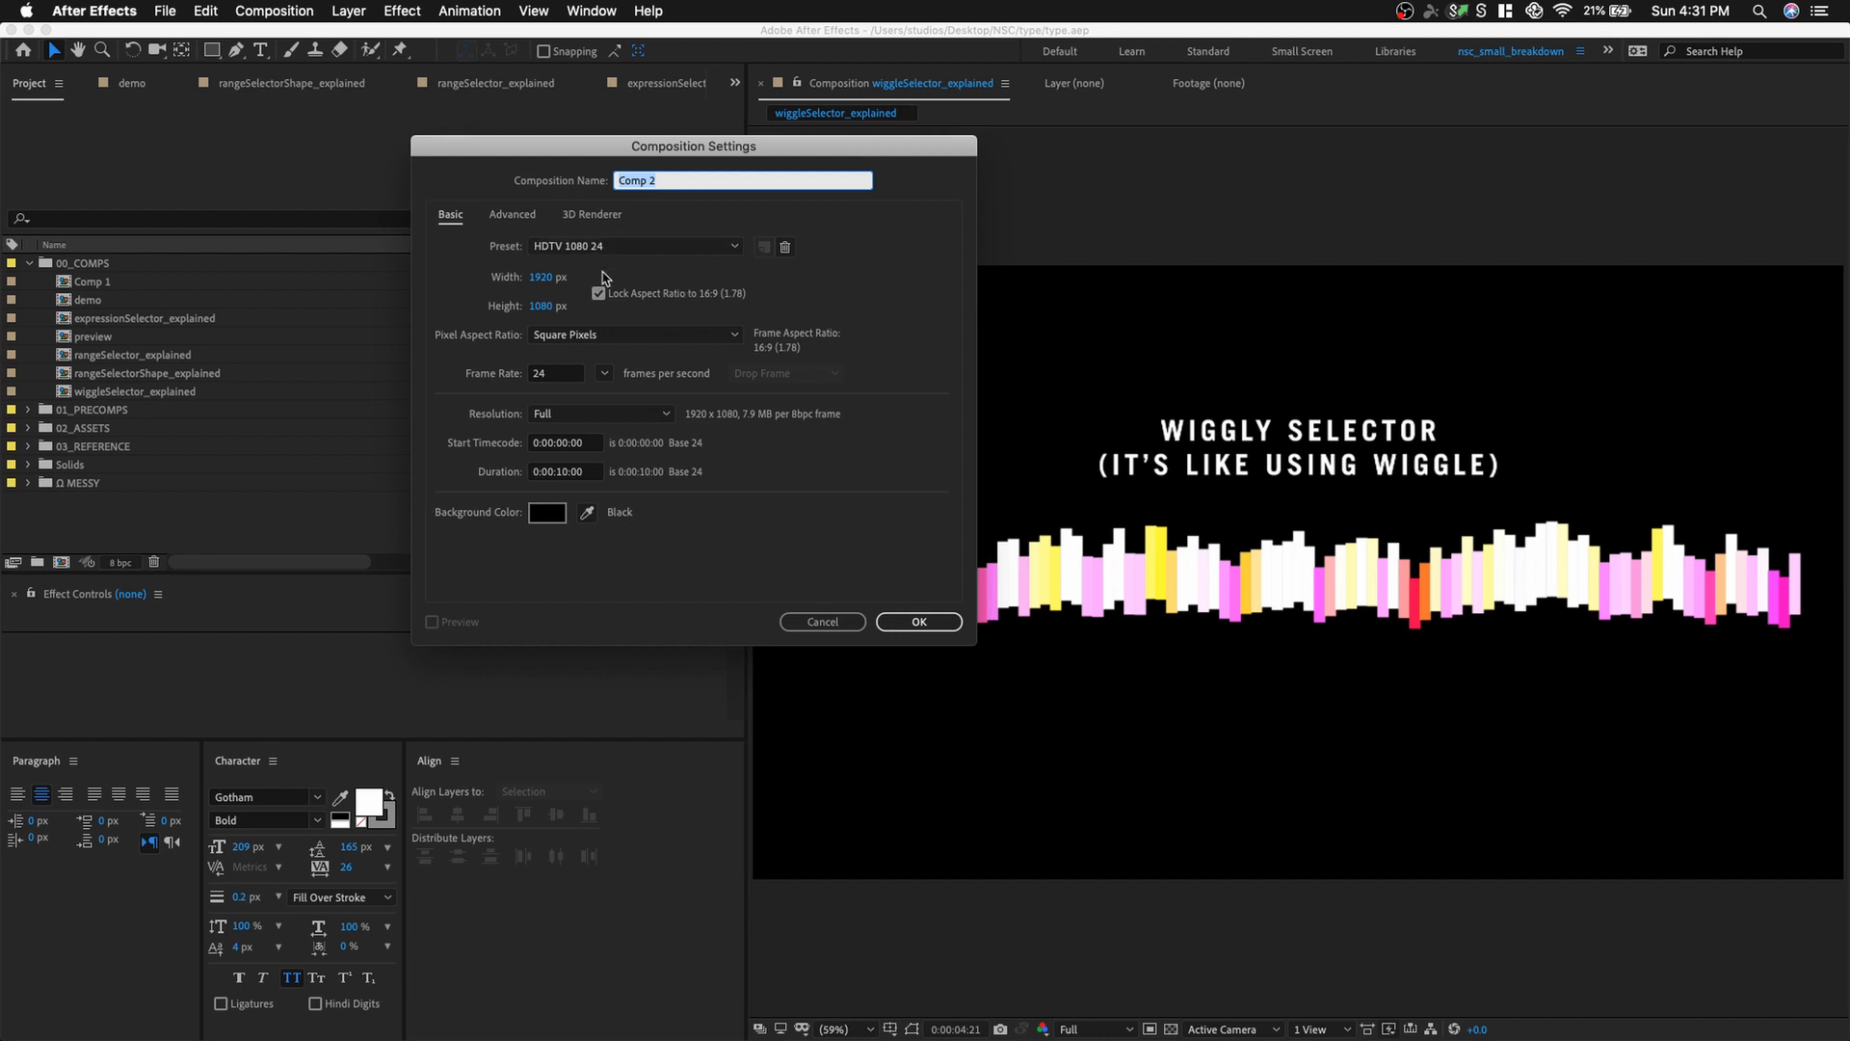
click(918, 623)
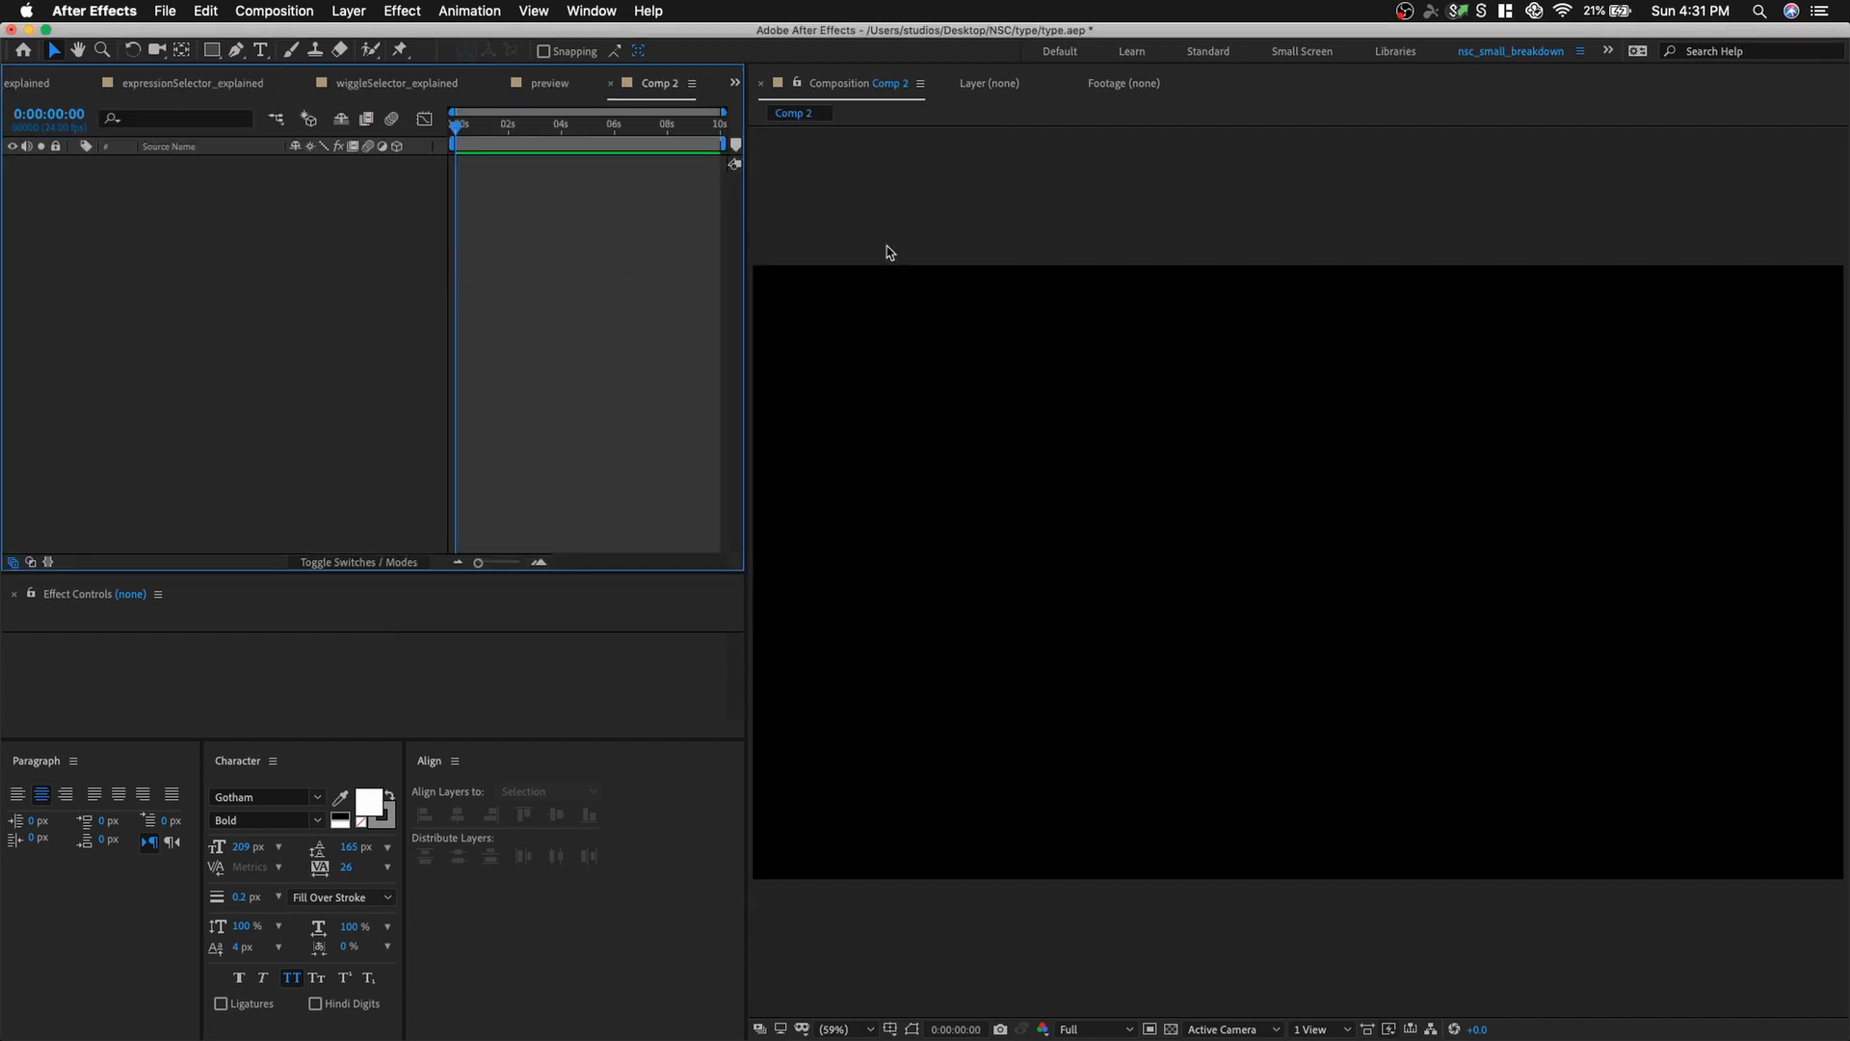
key(super+t)
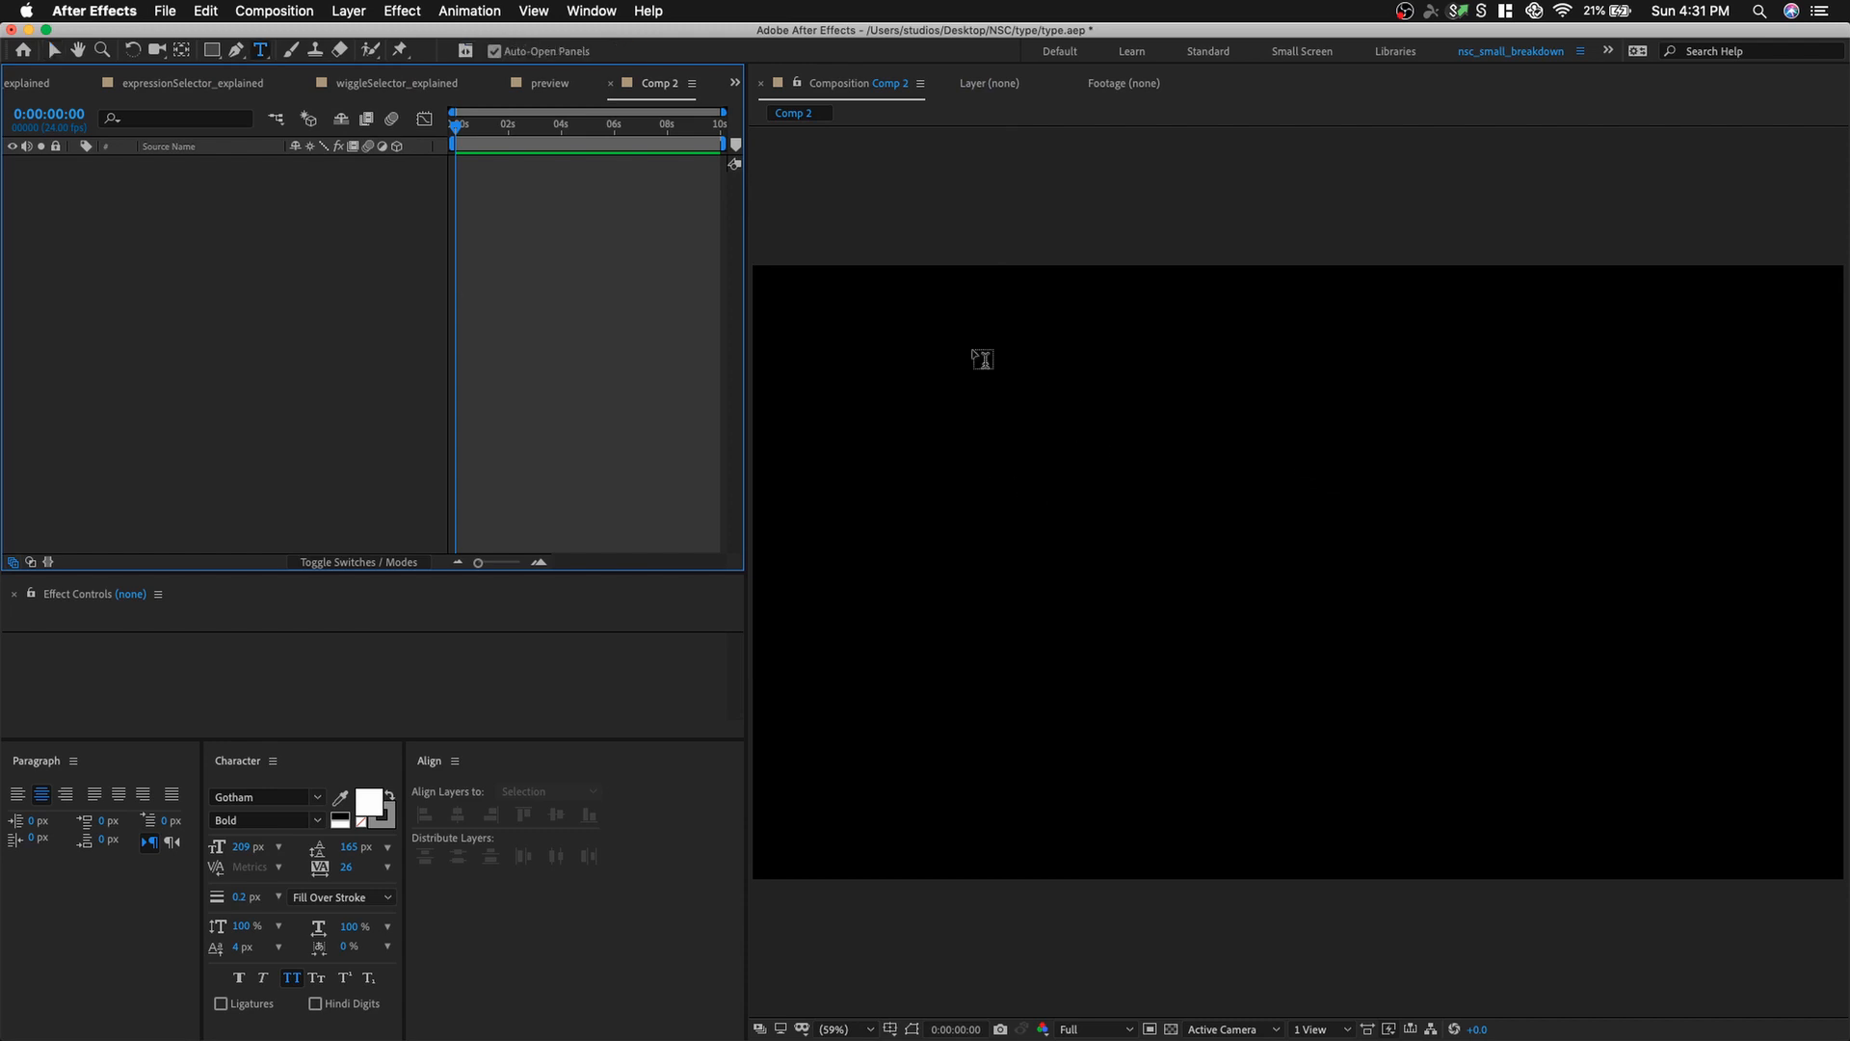
click(976, 348)
text(TYPOG)
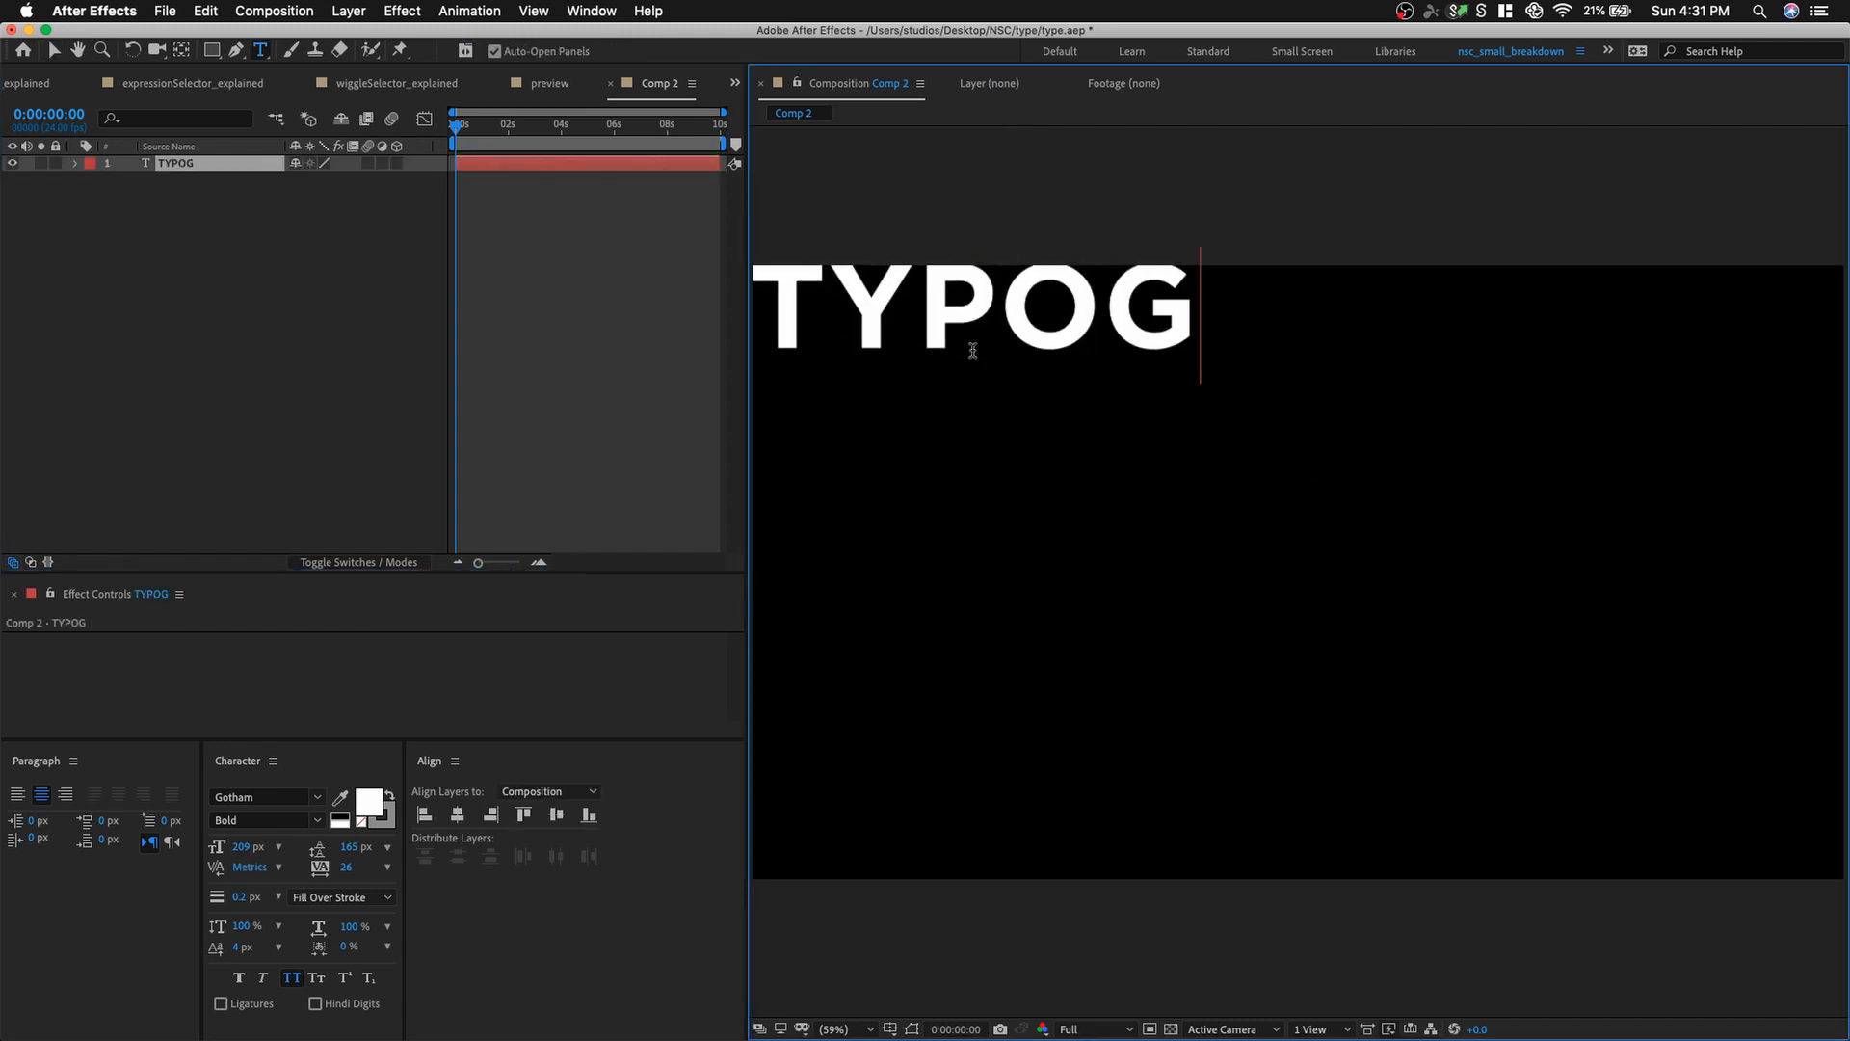
text(RAPHY)
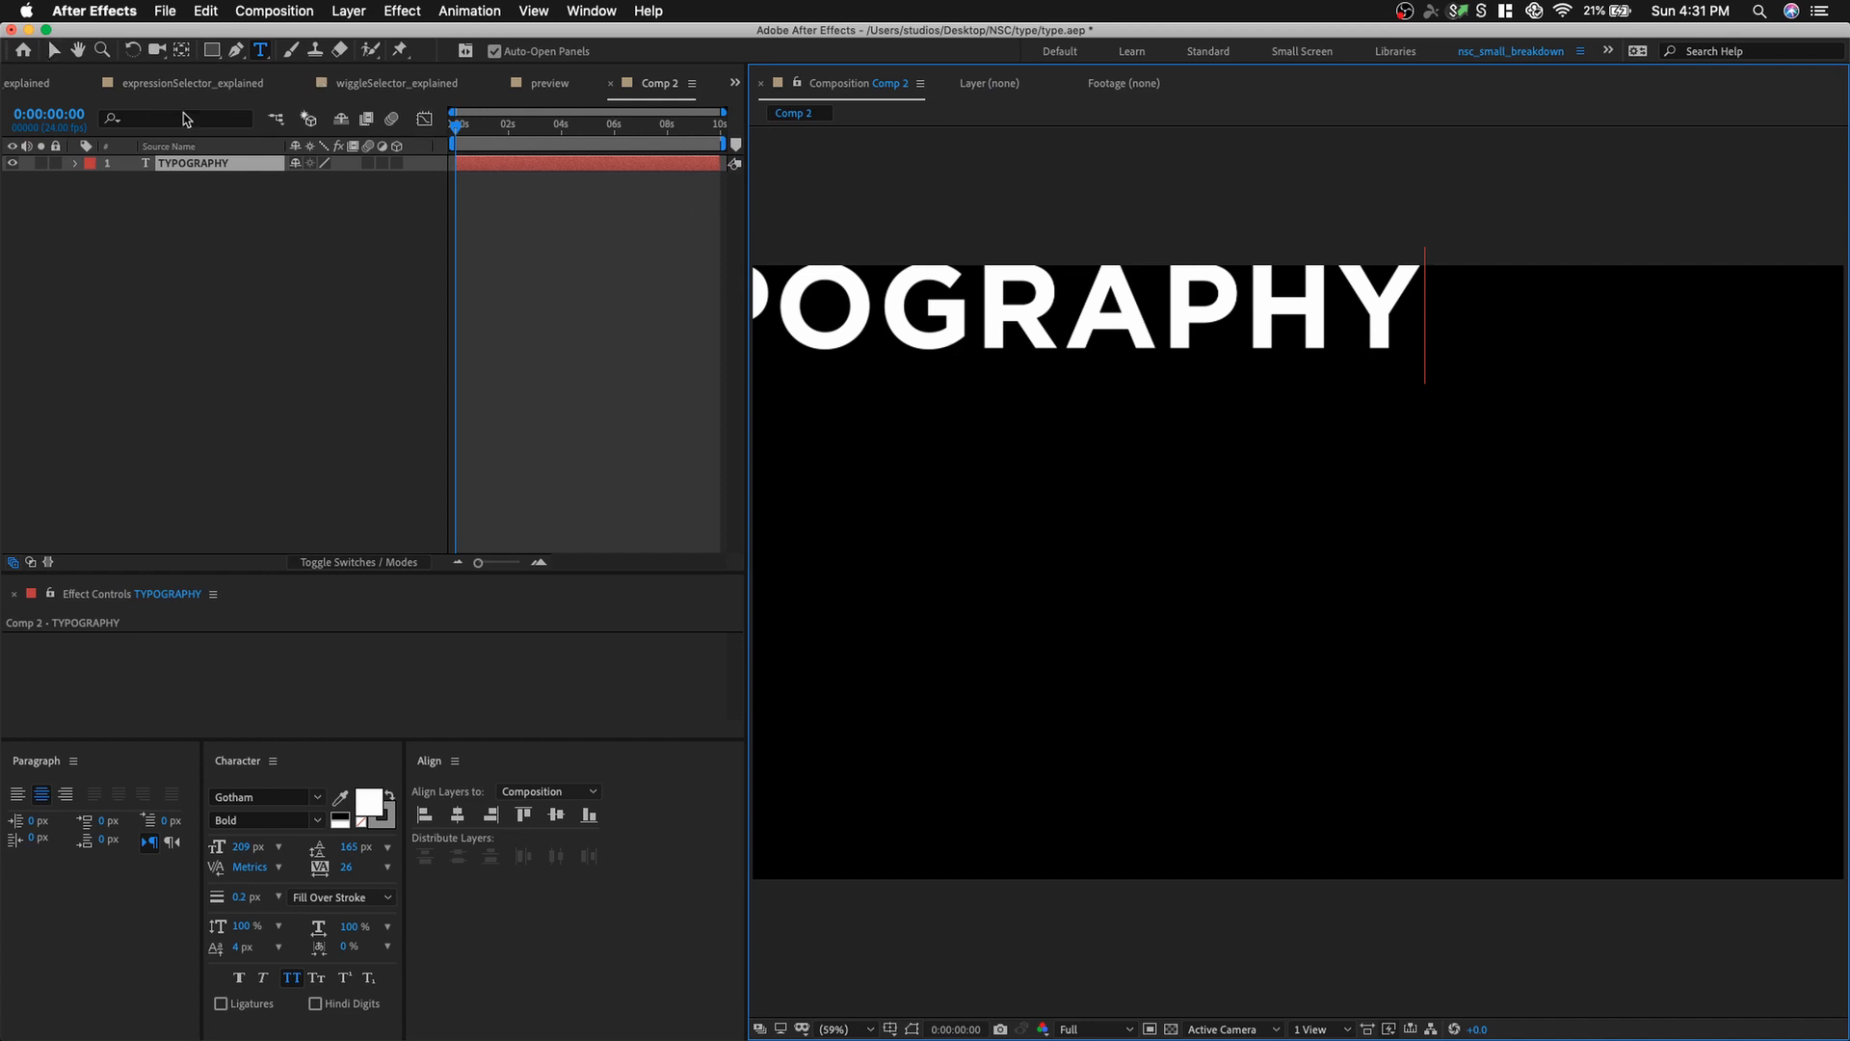
click(55, 50)
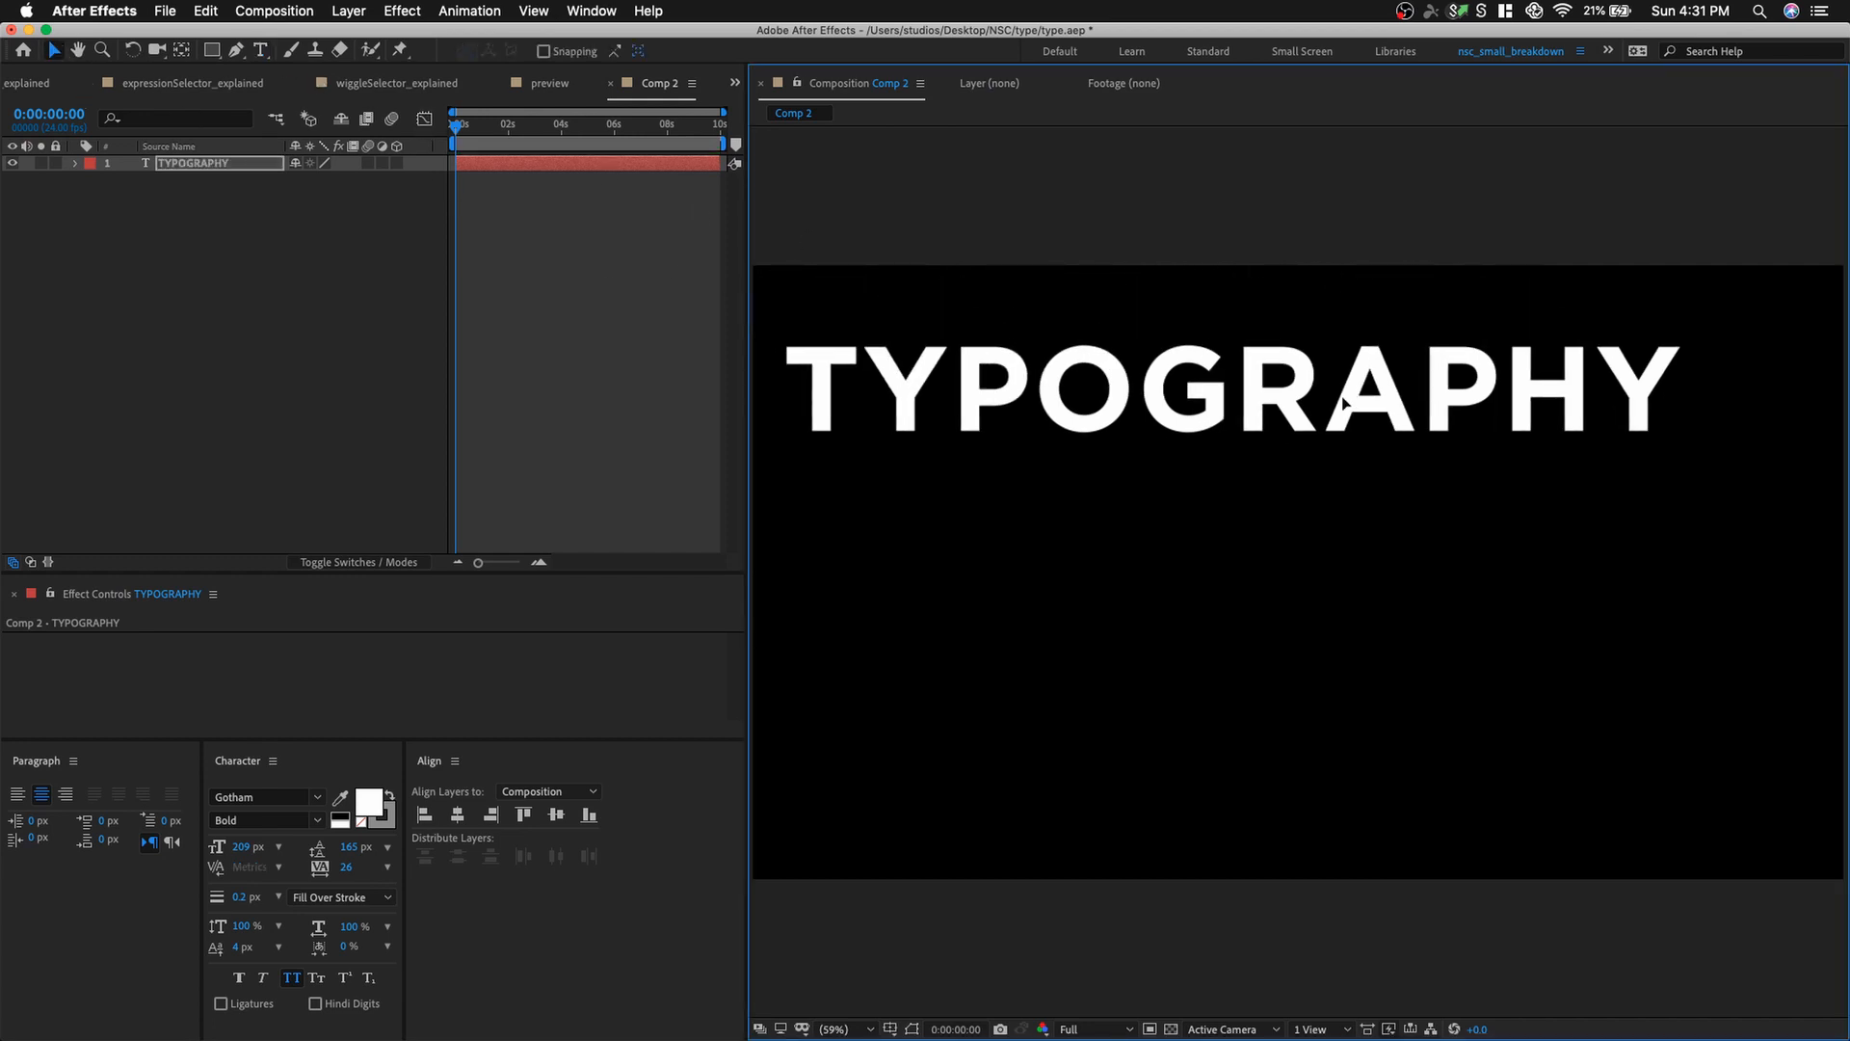
Duplicate the word TYPOGRAPHY within the text layer so that it fills five stacked lines.
double_click(1340, 395)
key(super+c)
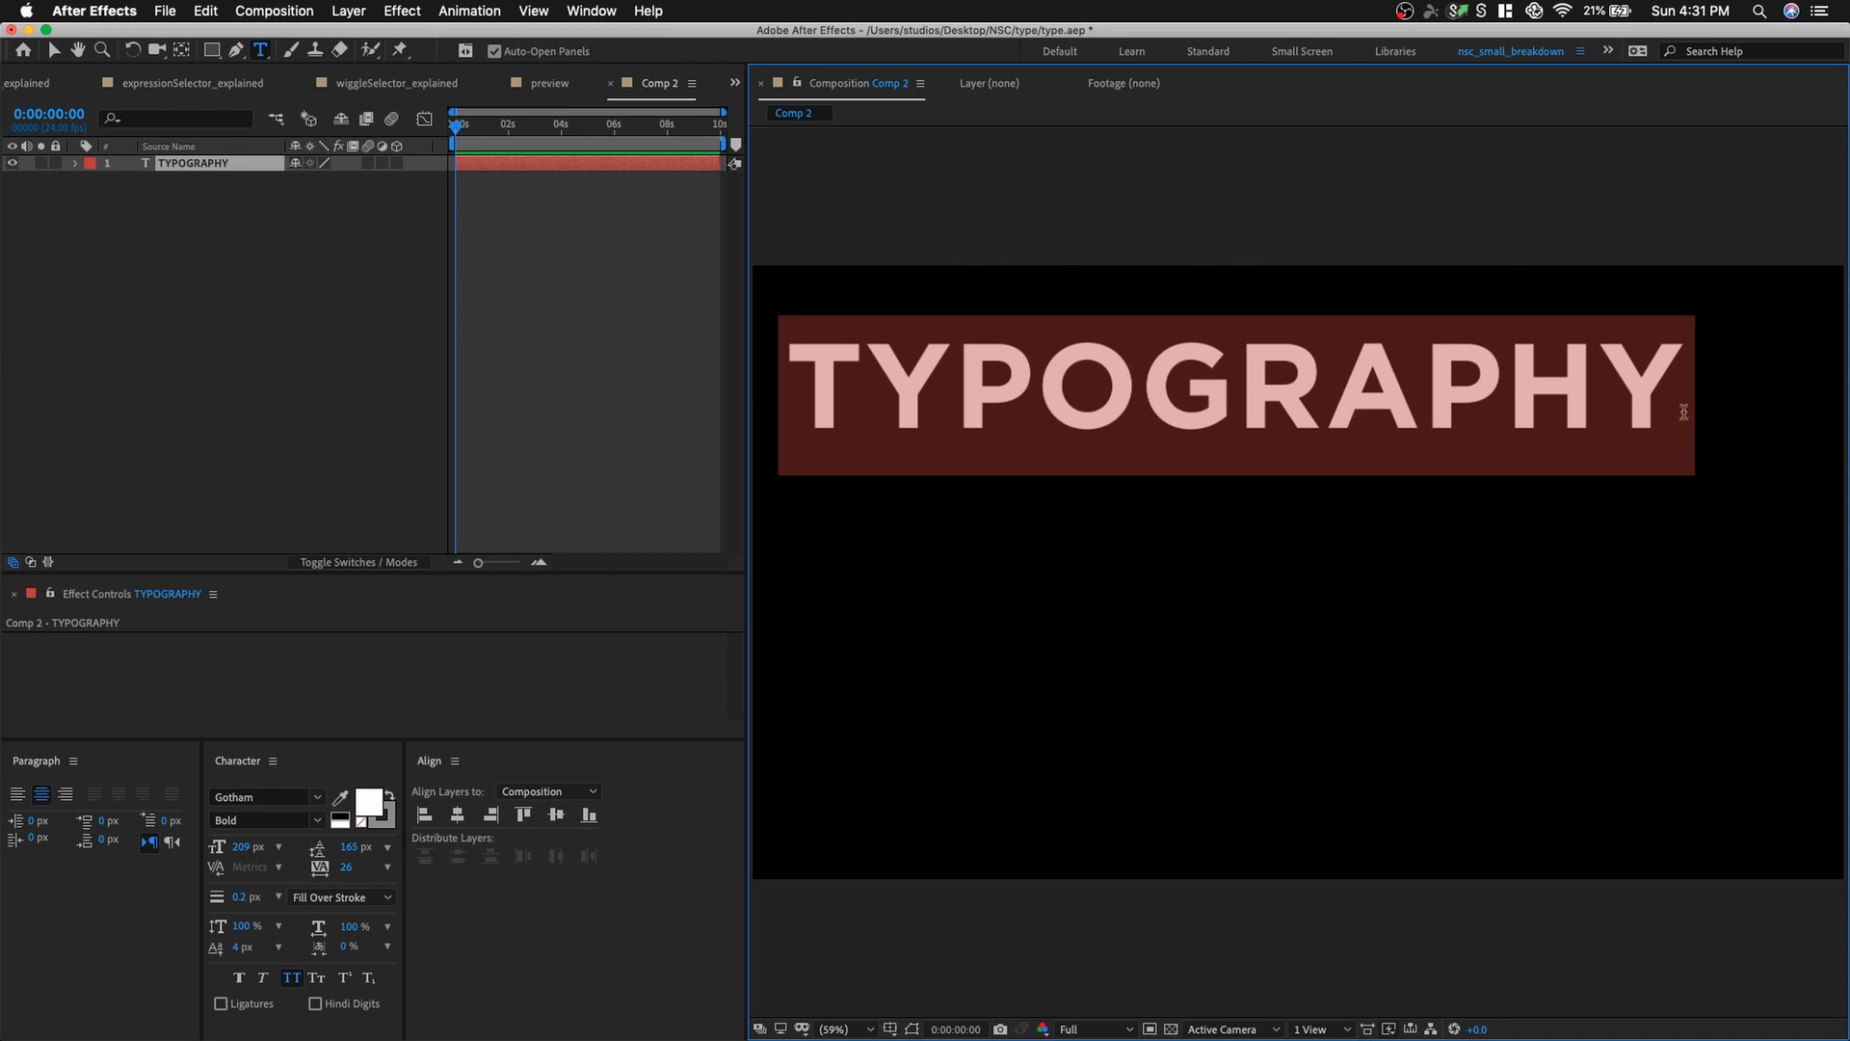
click(1685, 412)
key(super+v)
key(Return)
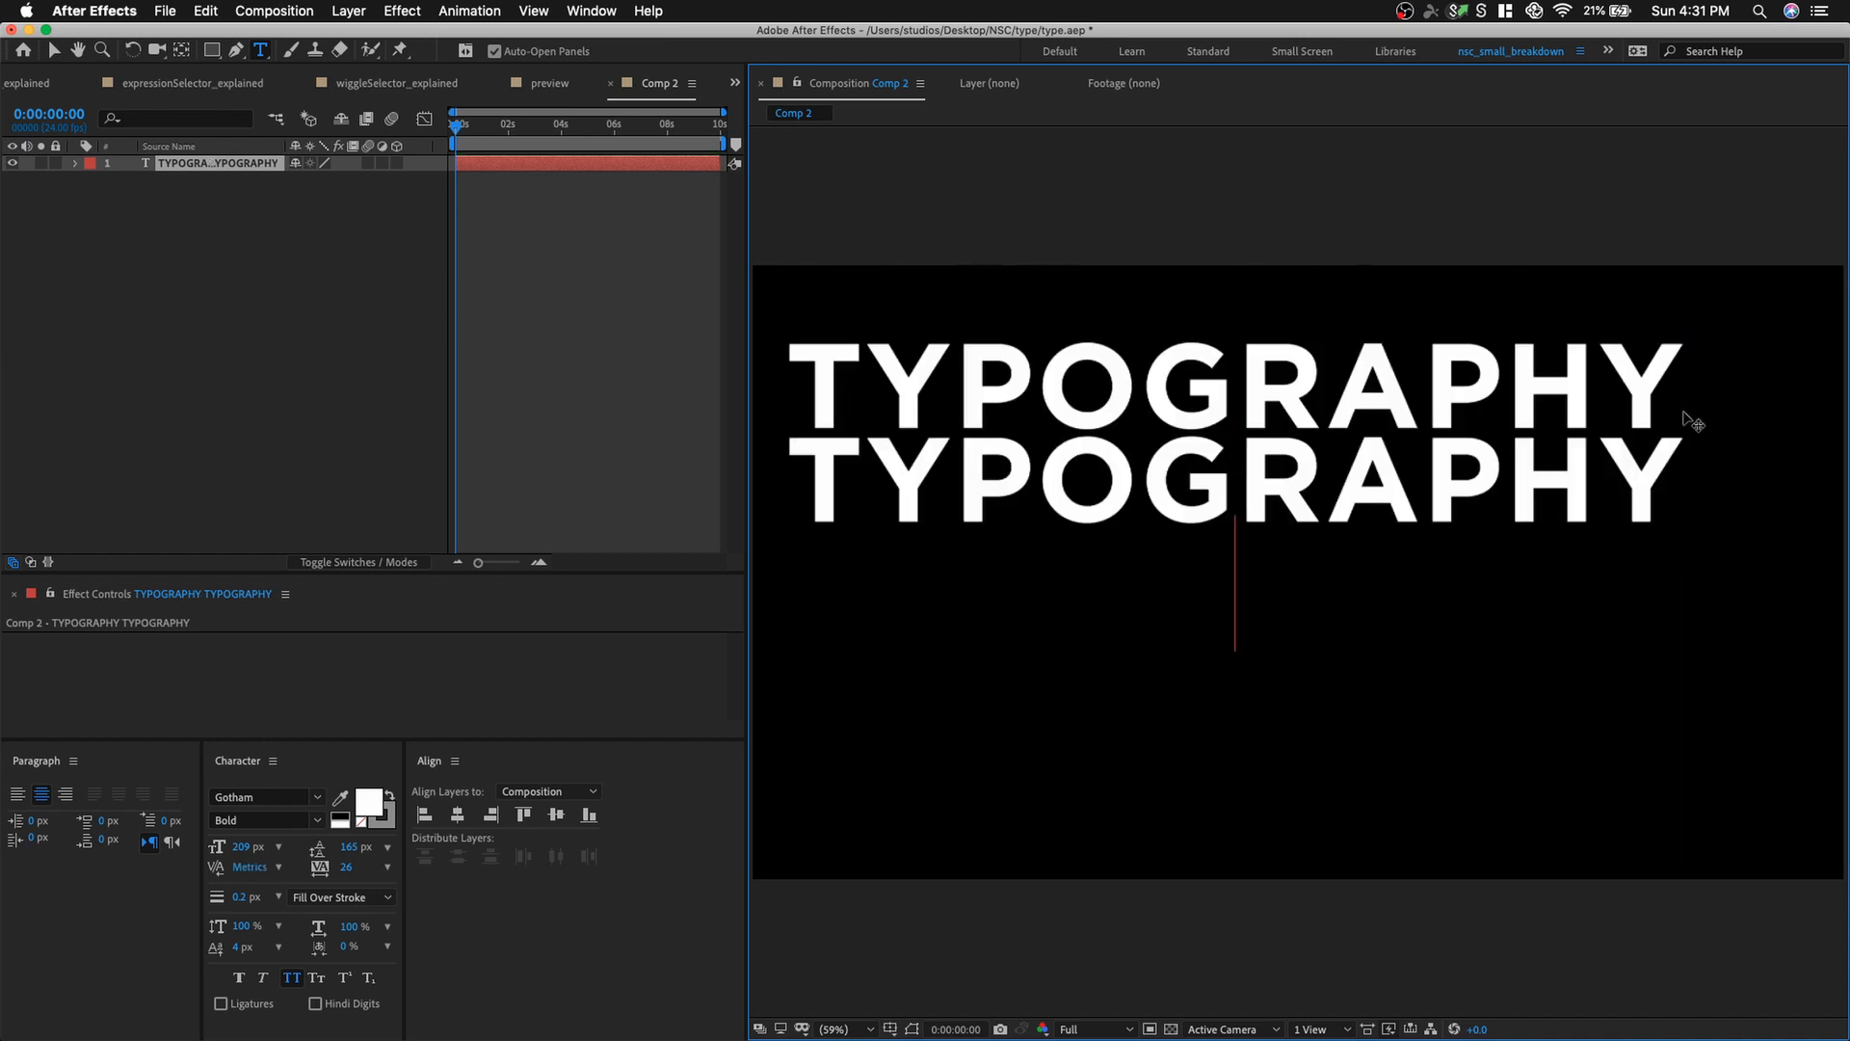
key(super+v)
key(Return)
key(super+v)
key(Return)
key(super+v)
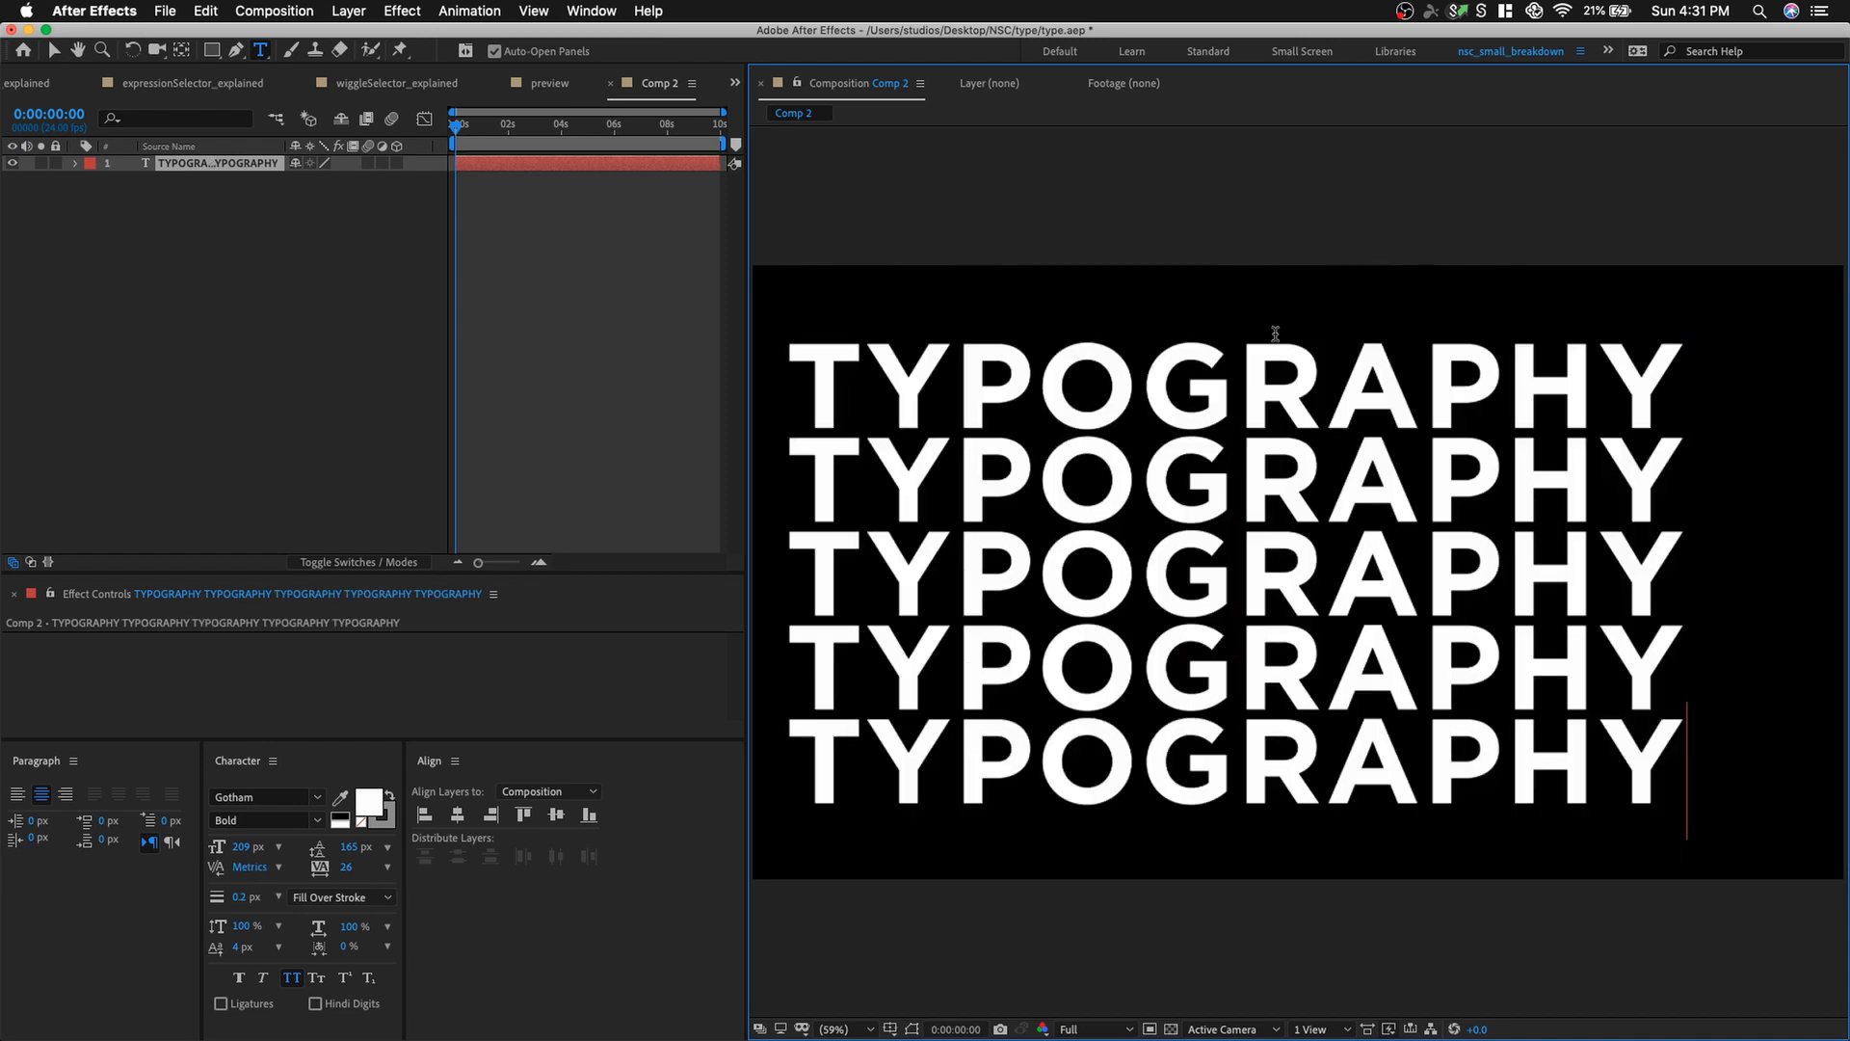
click(54, 50)
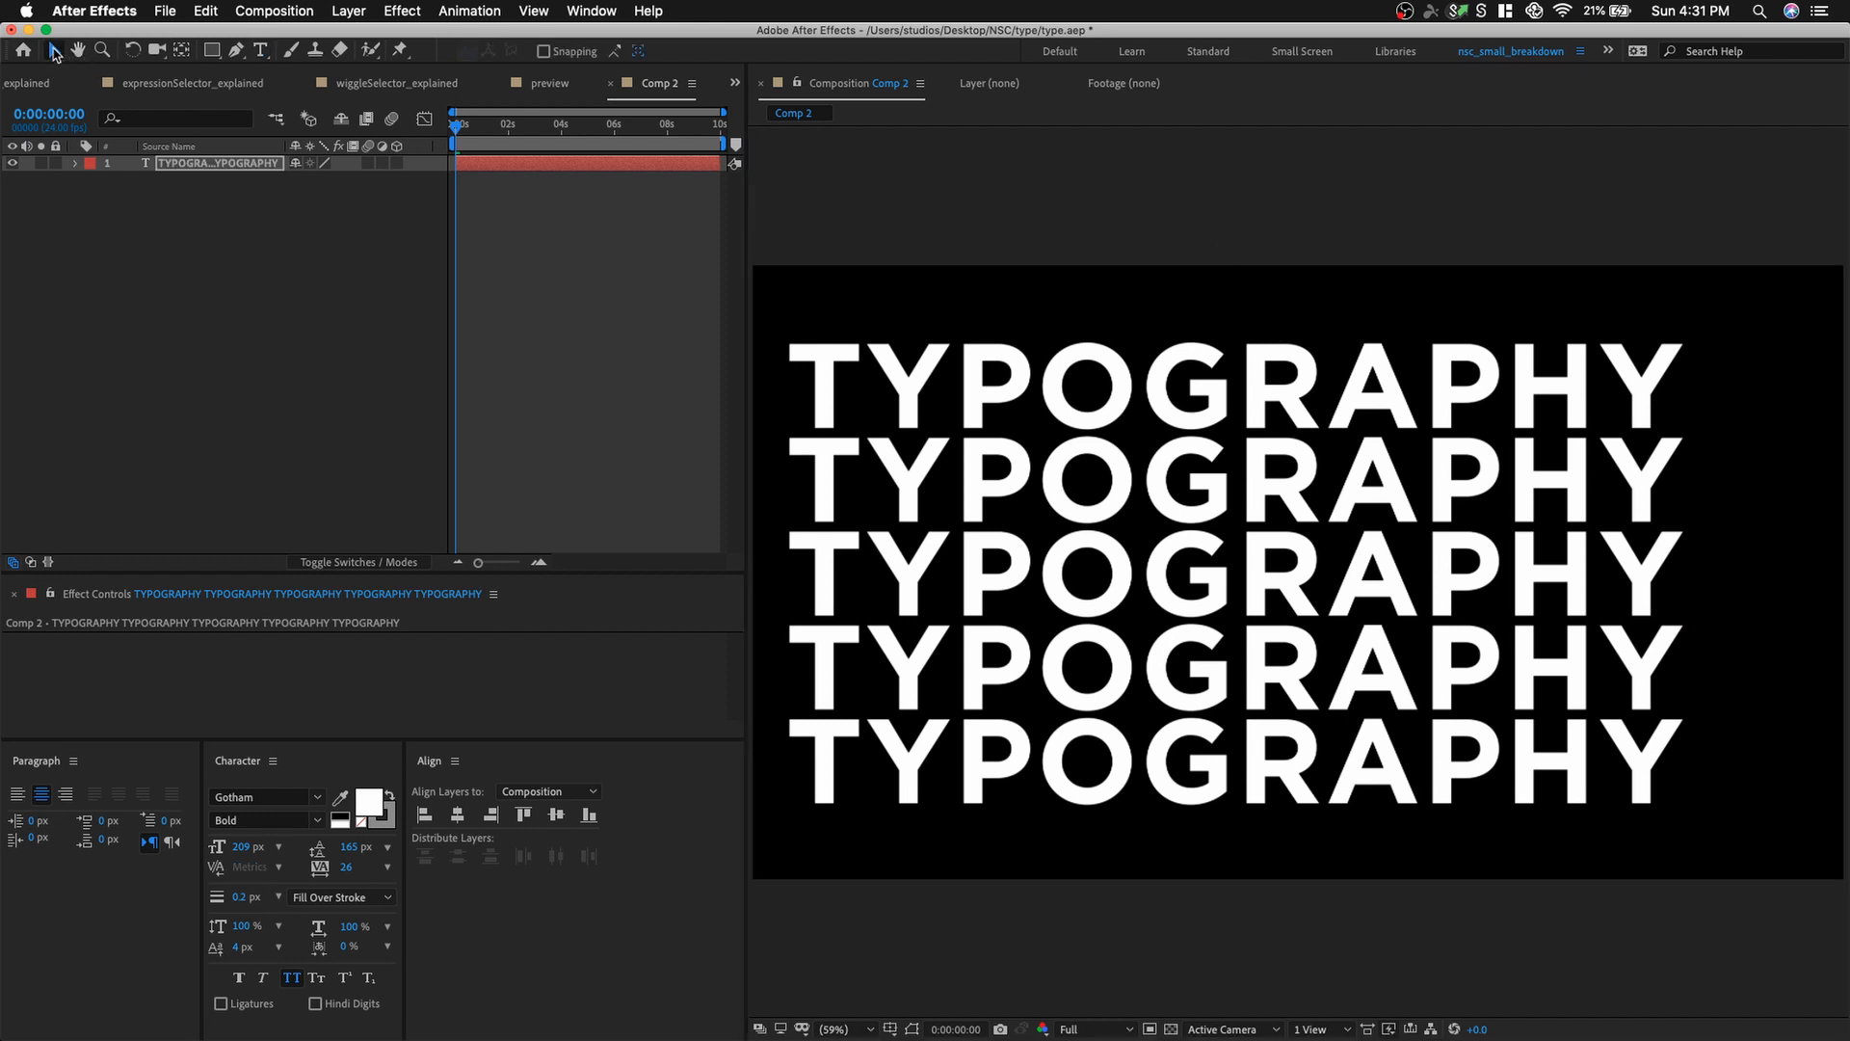
Center the stacked TYPOGRAPHY text layer horizontally and vertically within the composition.
click(458, 815)
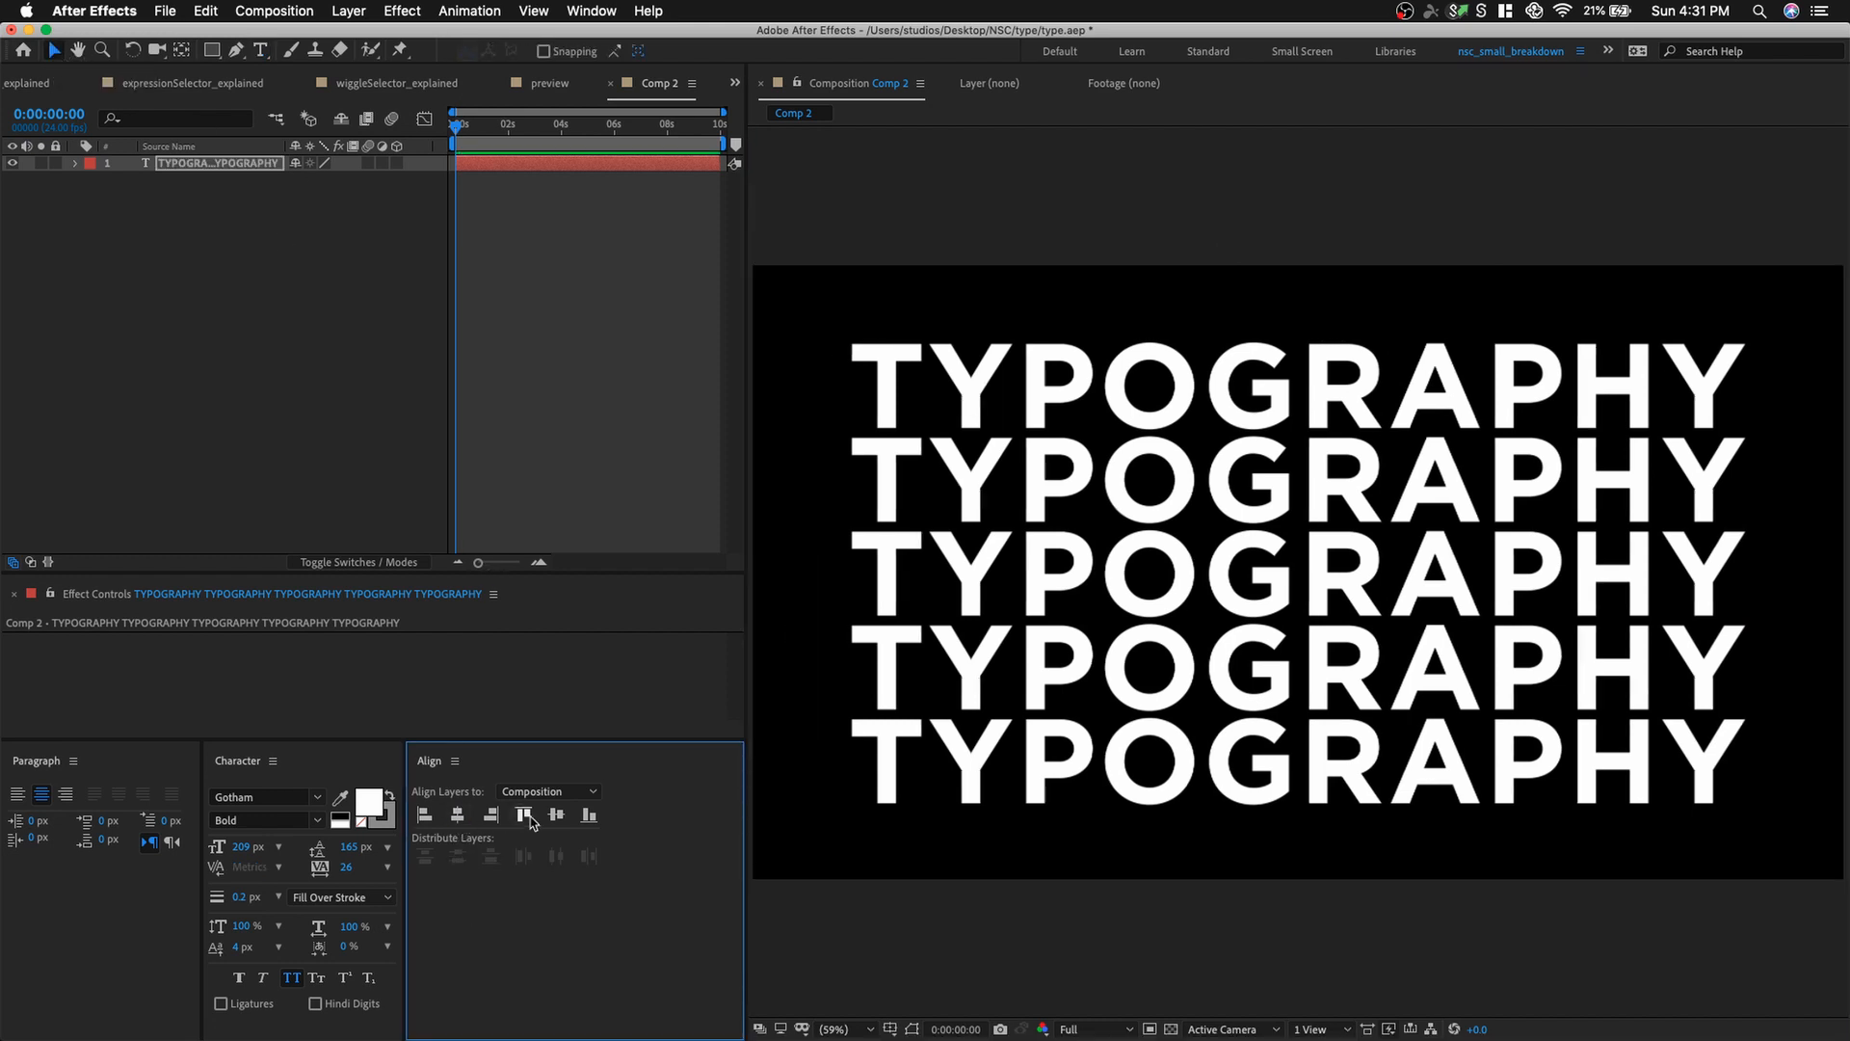
click(558, 816)
click(991, 874)
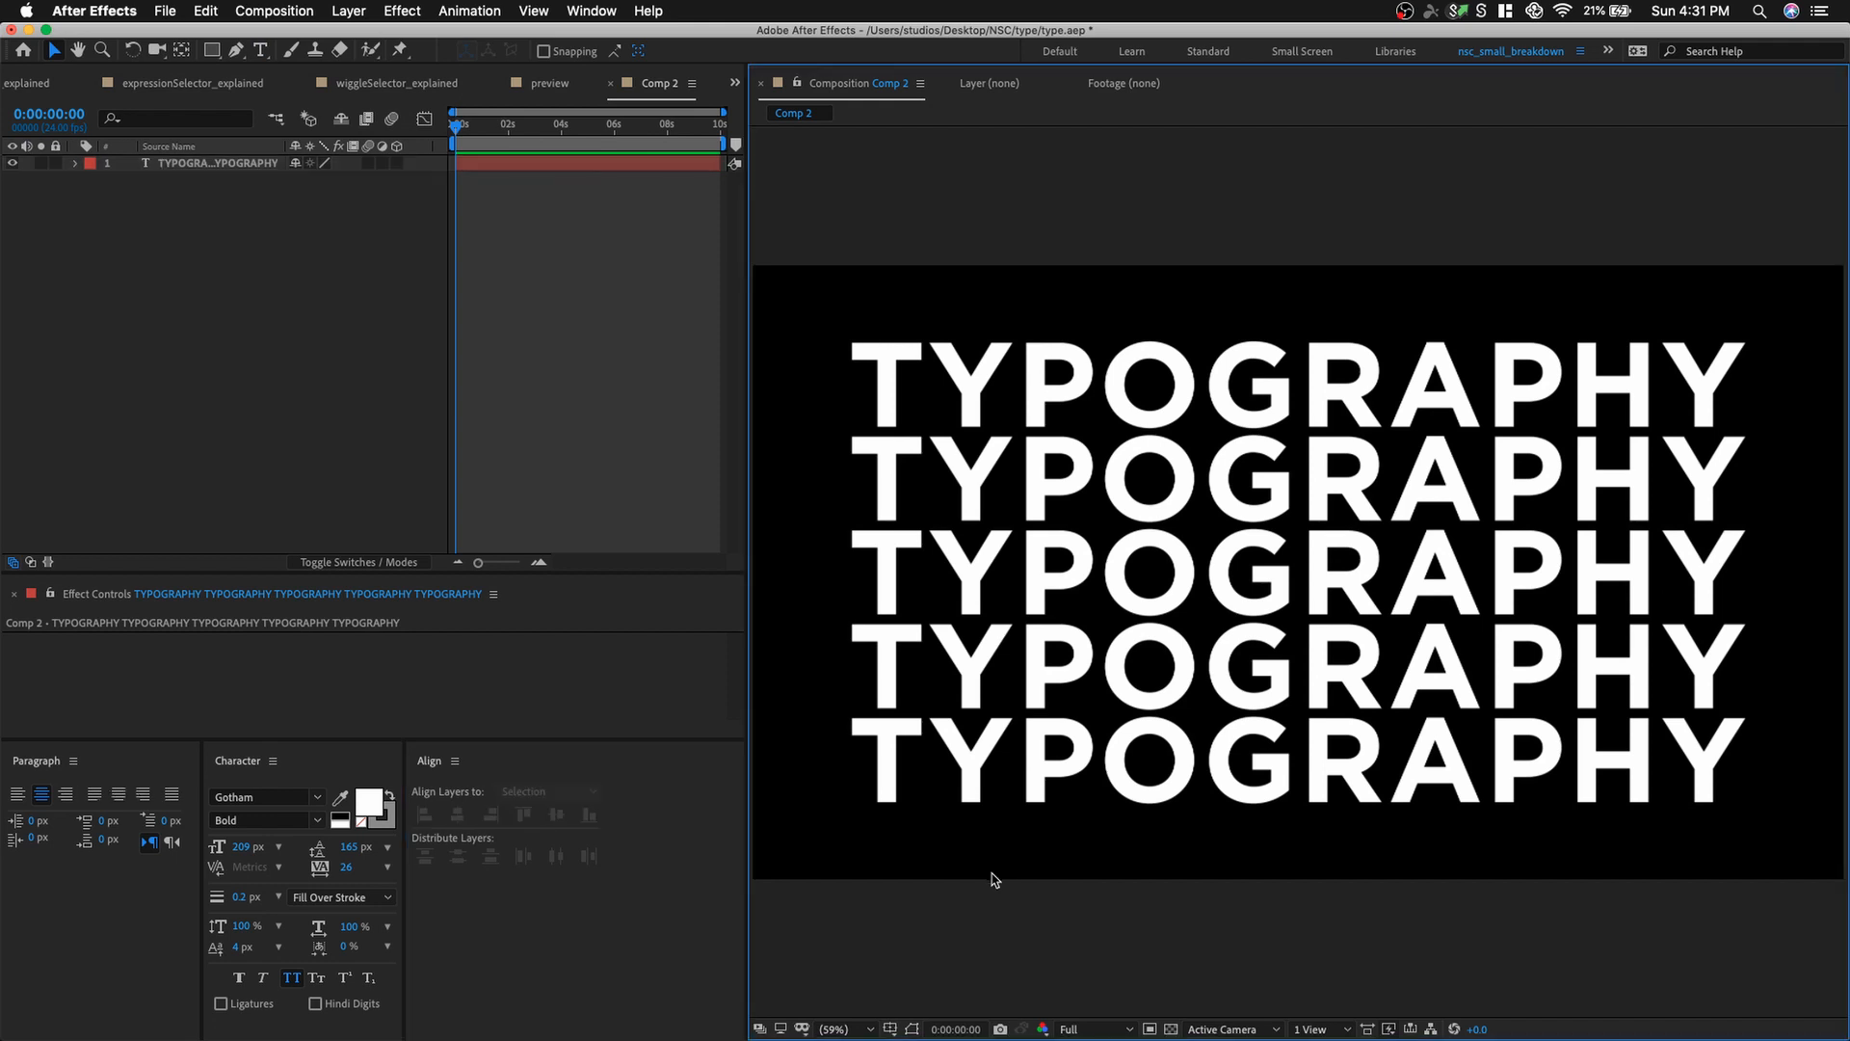
click(1000, 669)
Rename the stacked TYPOGRAPHY text layer as t.
click(202, 166)
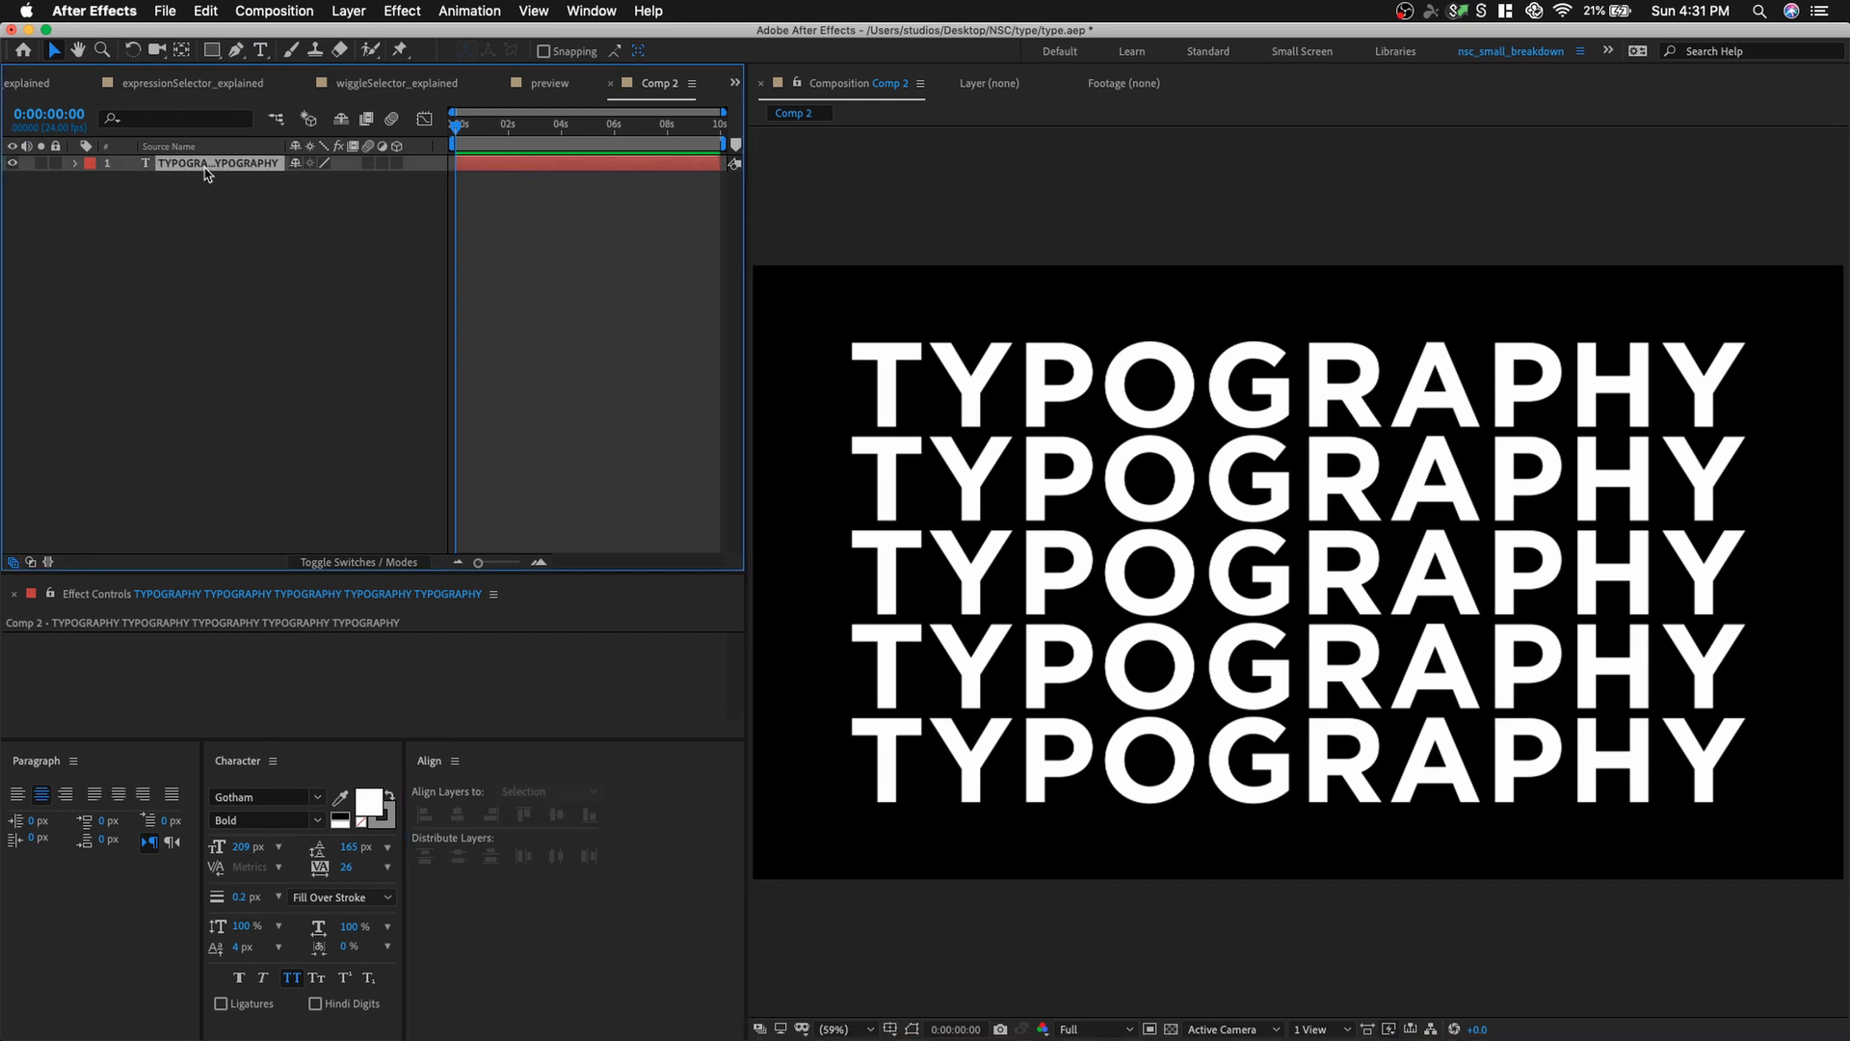
key(Return)
text(t)
key(Return)
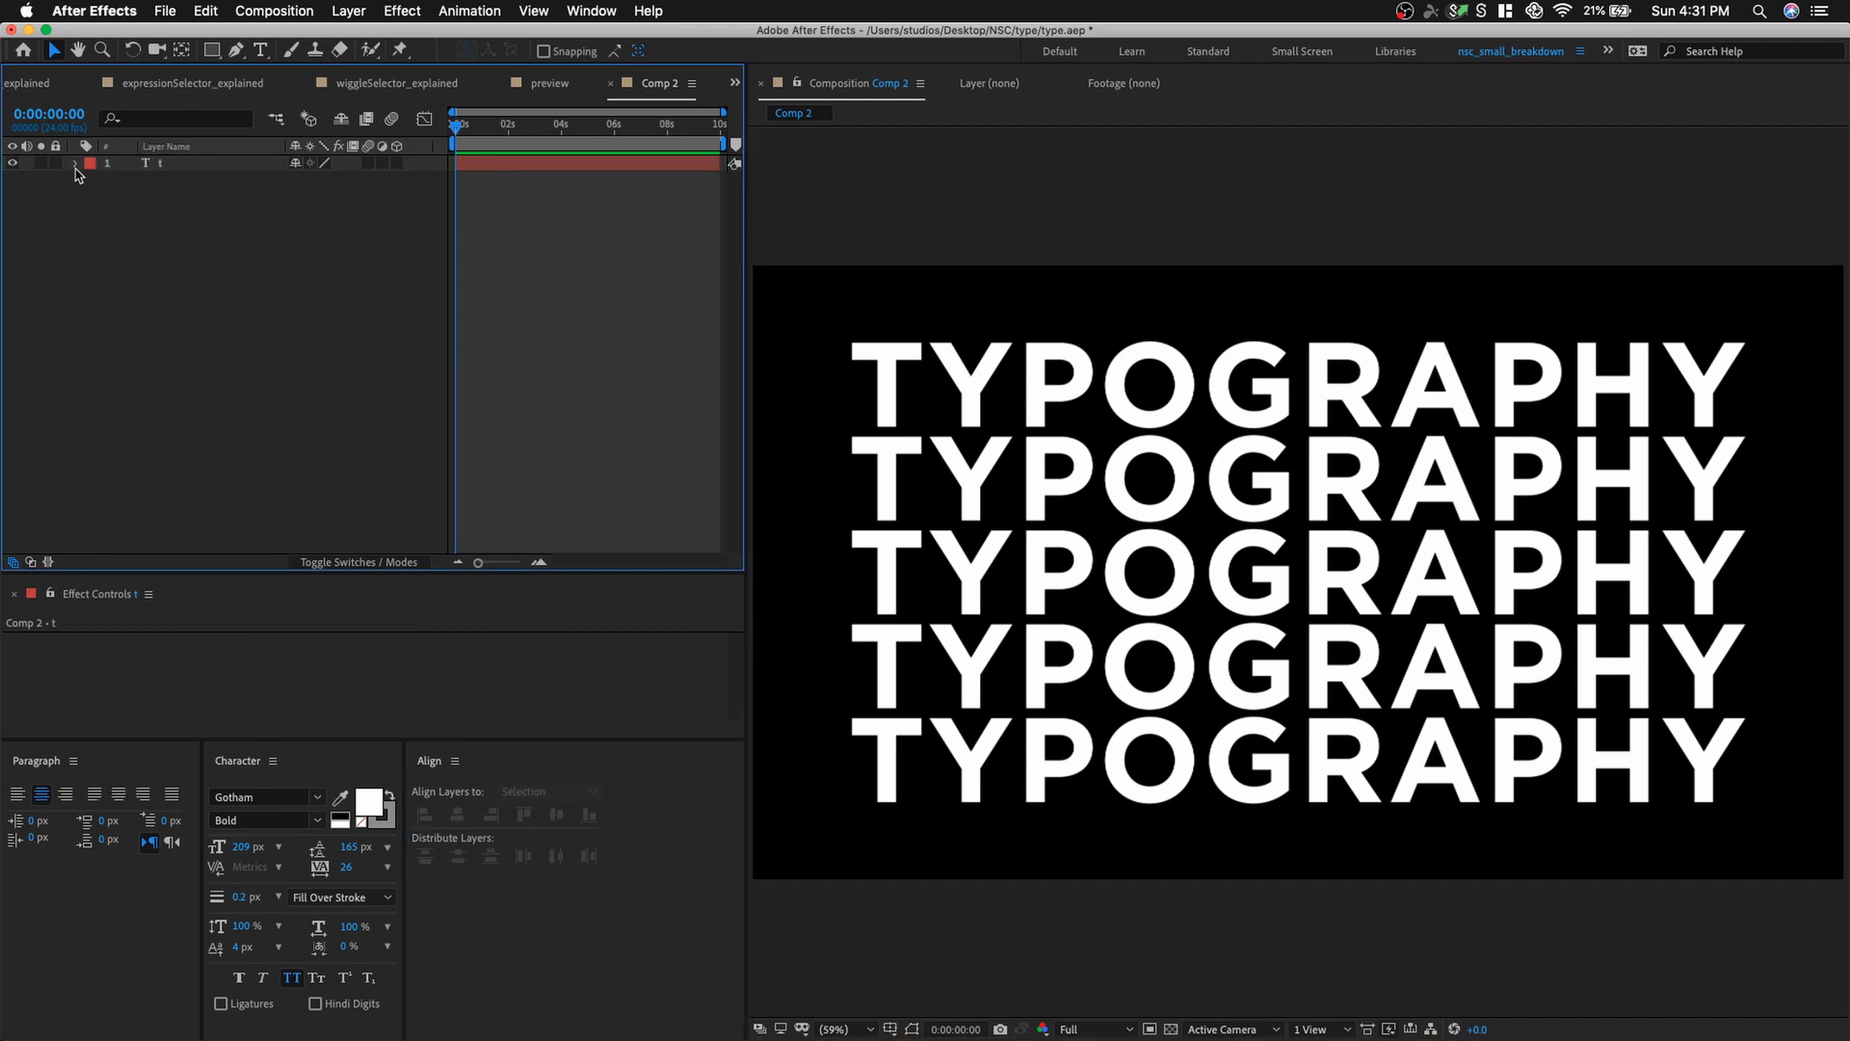
Expand the text layer and add a Position text animator to it.
click(75, 166)
click(422, 180)
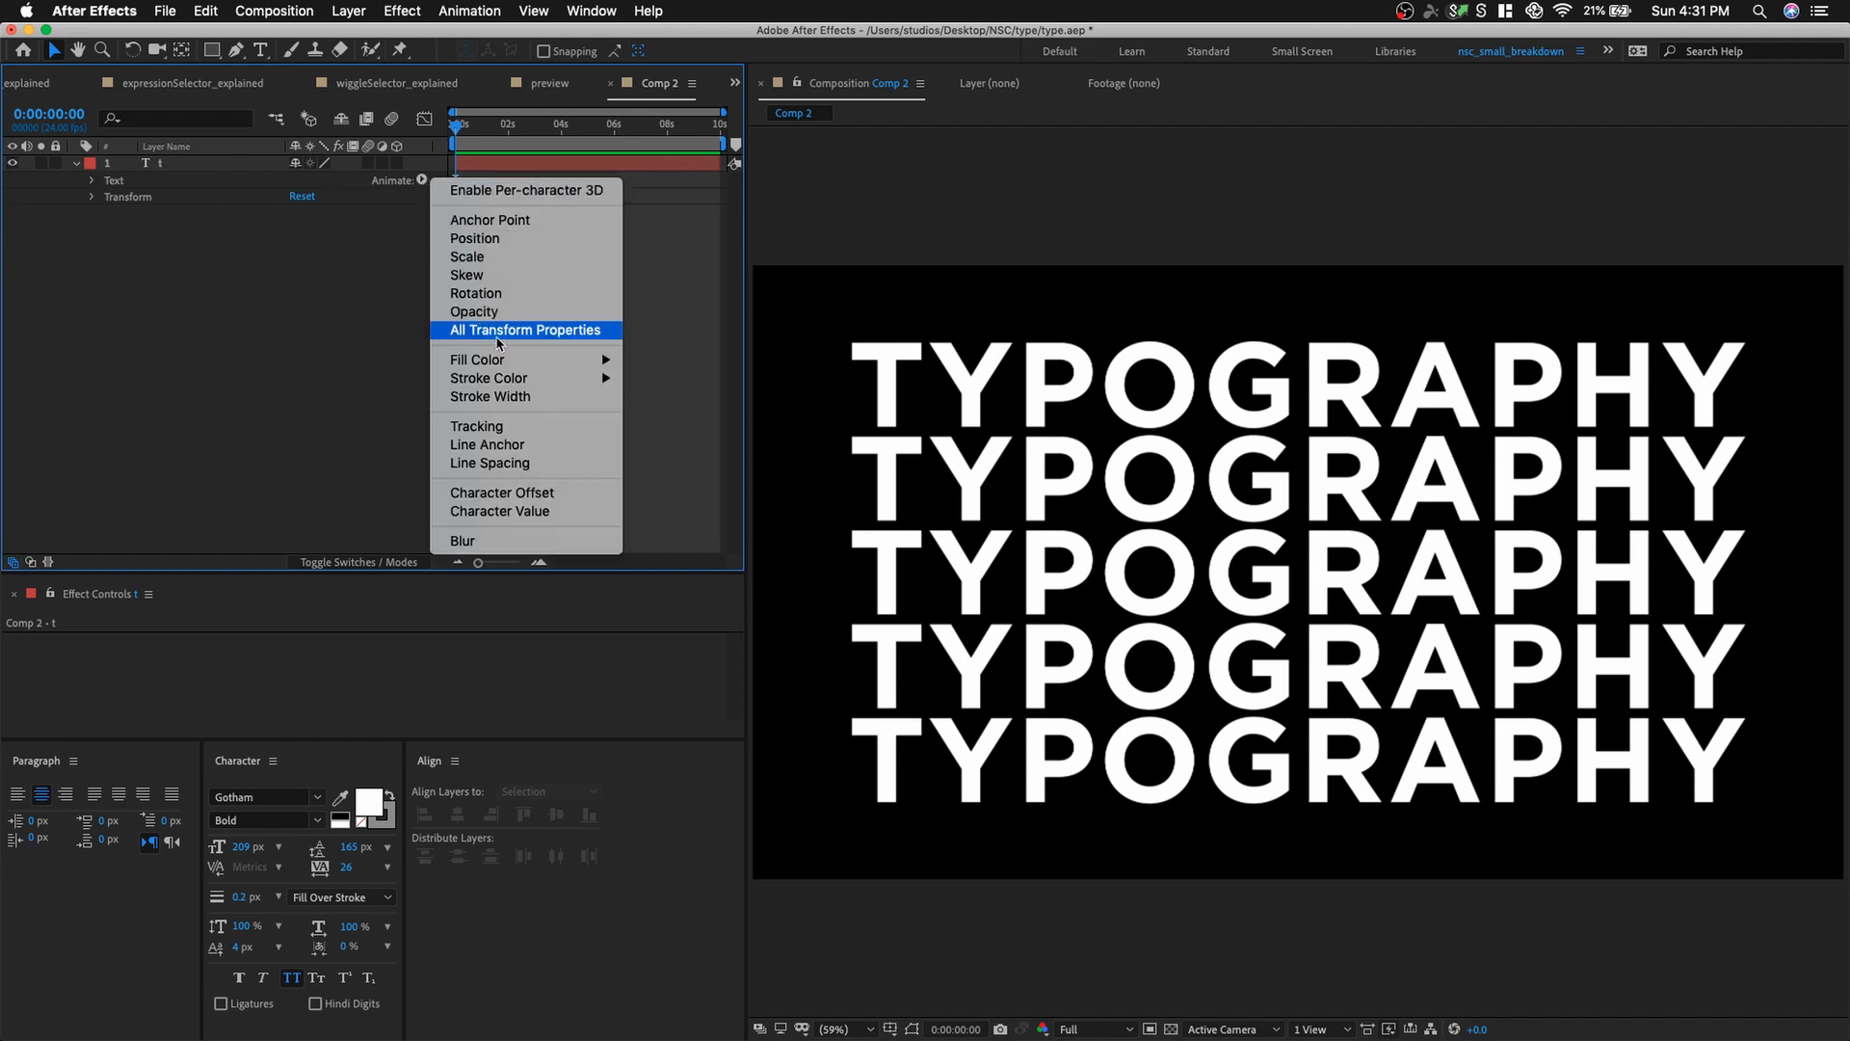
click(482, 238)
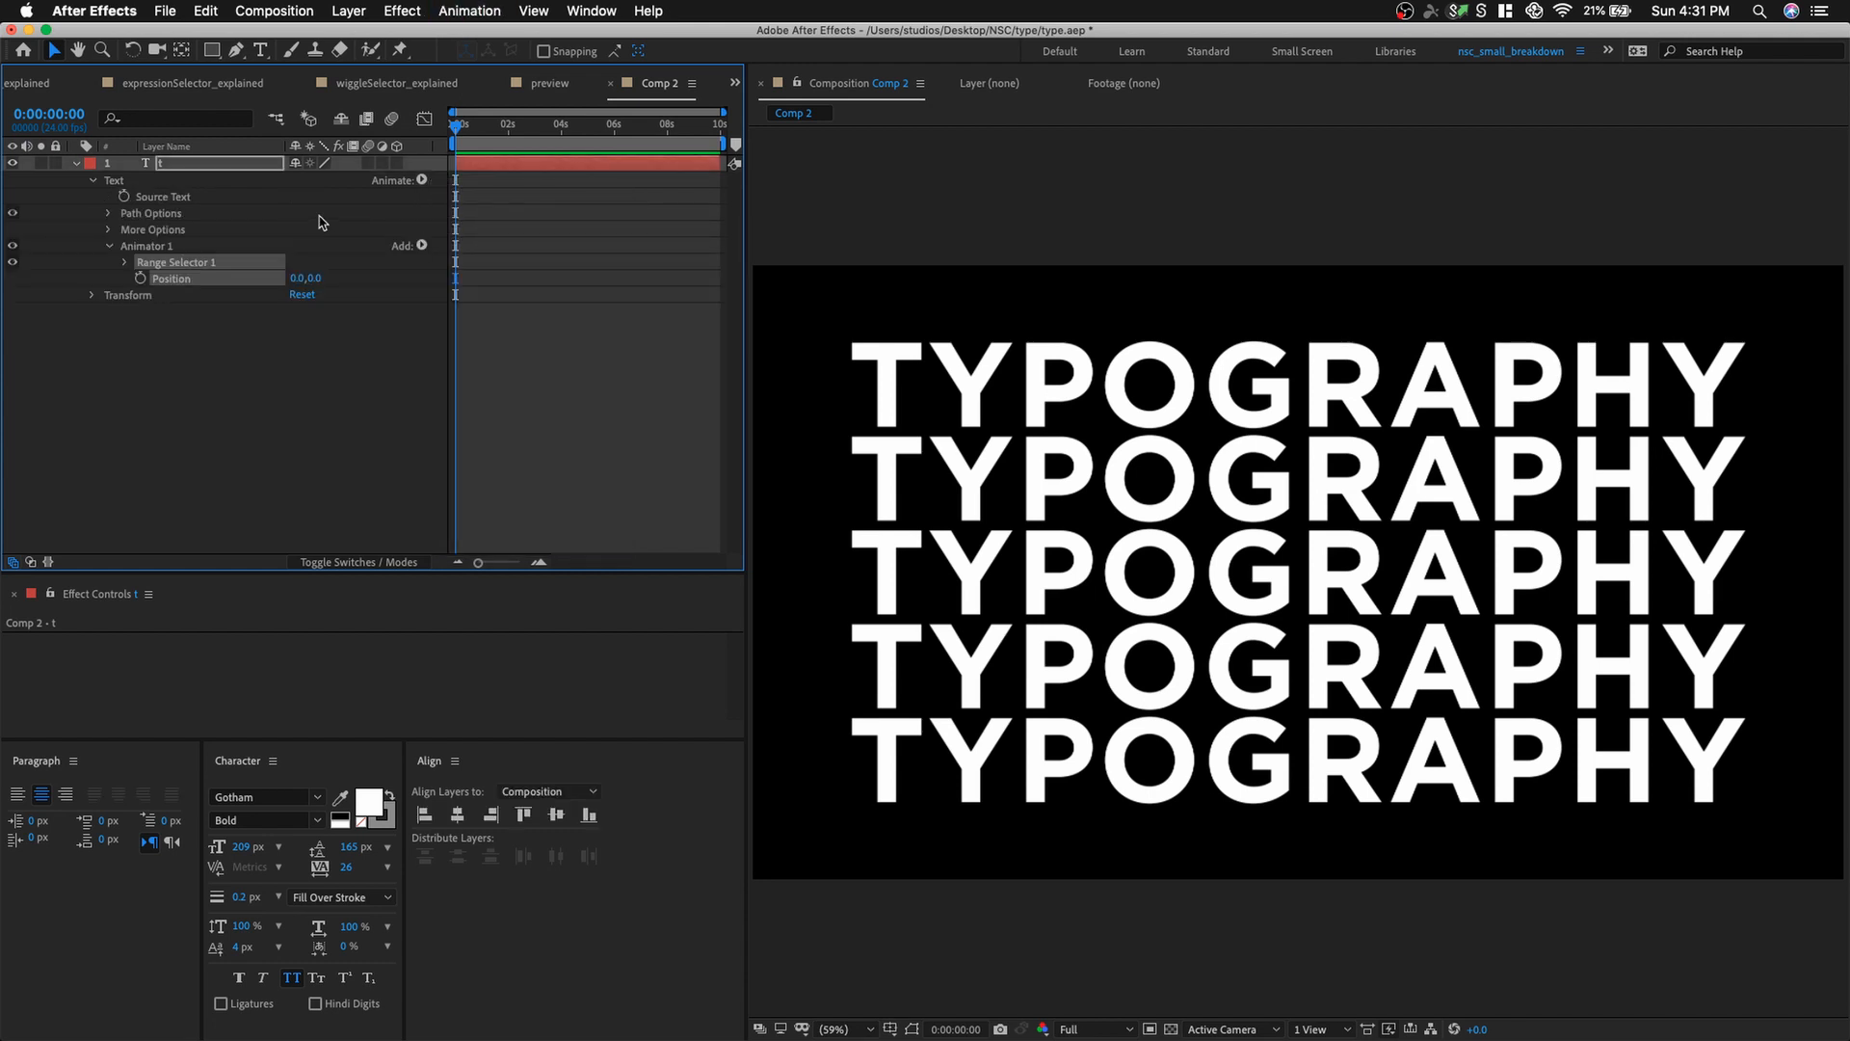
Add the Opacity and Blur properties to Animator 1 alongside Position.
click(175, 248)
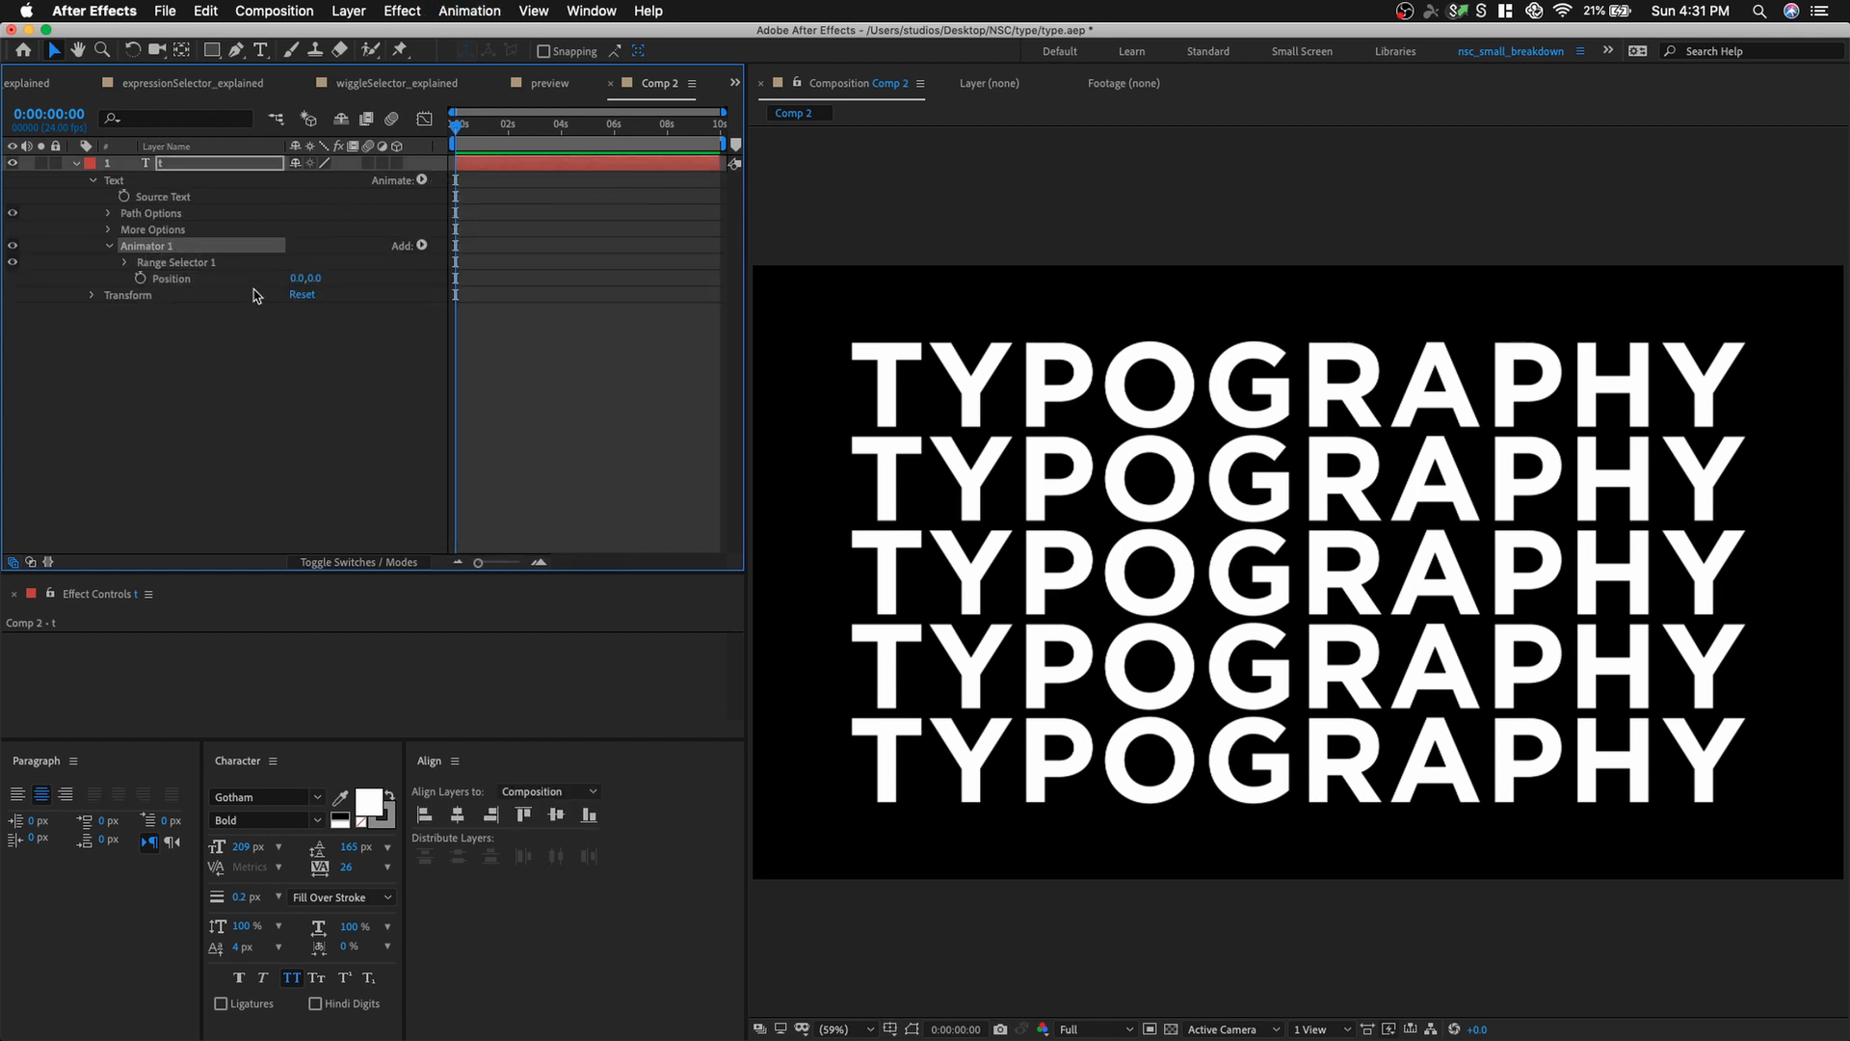
click(211, 281)
click(421, 245)
mouse_move(467, 246)
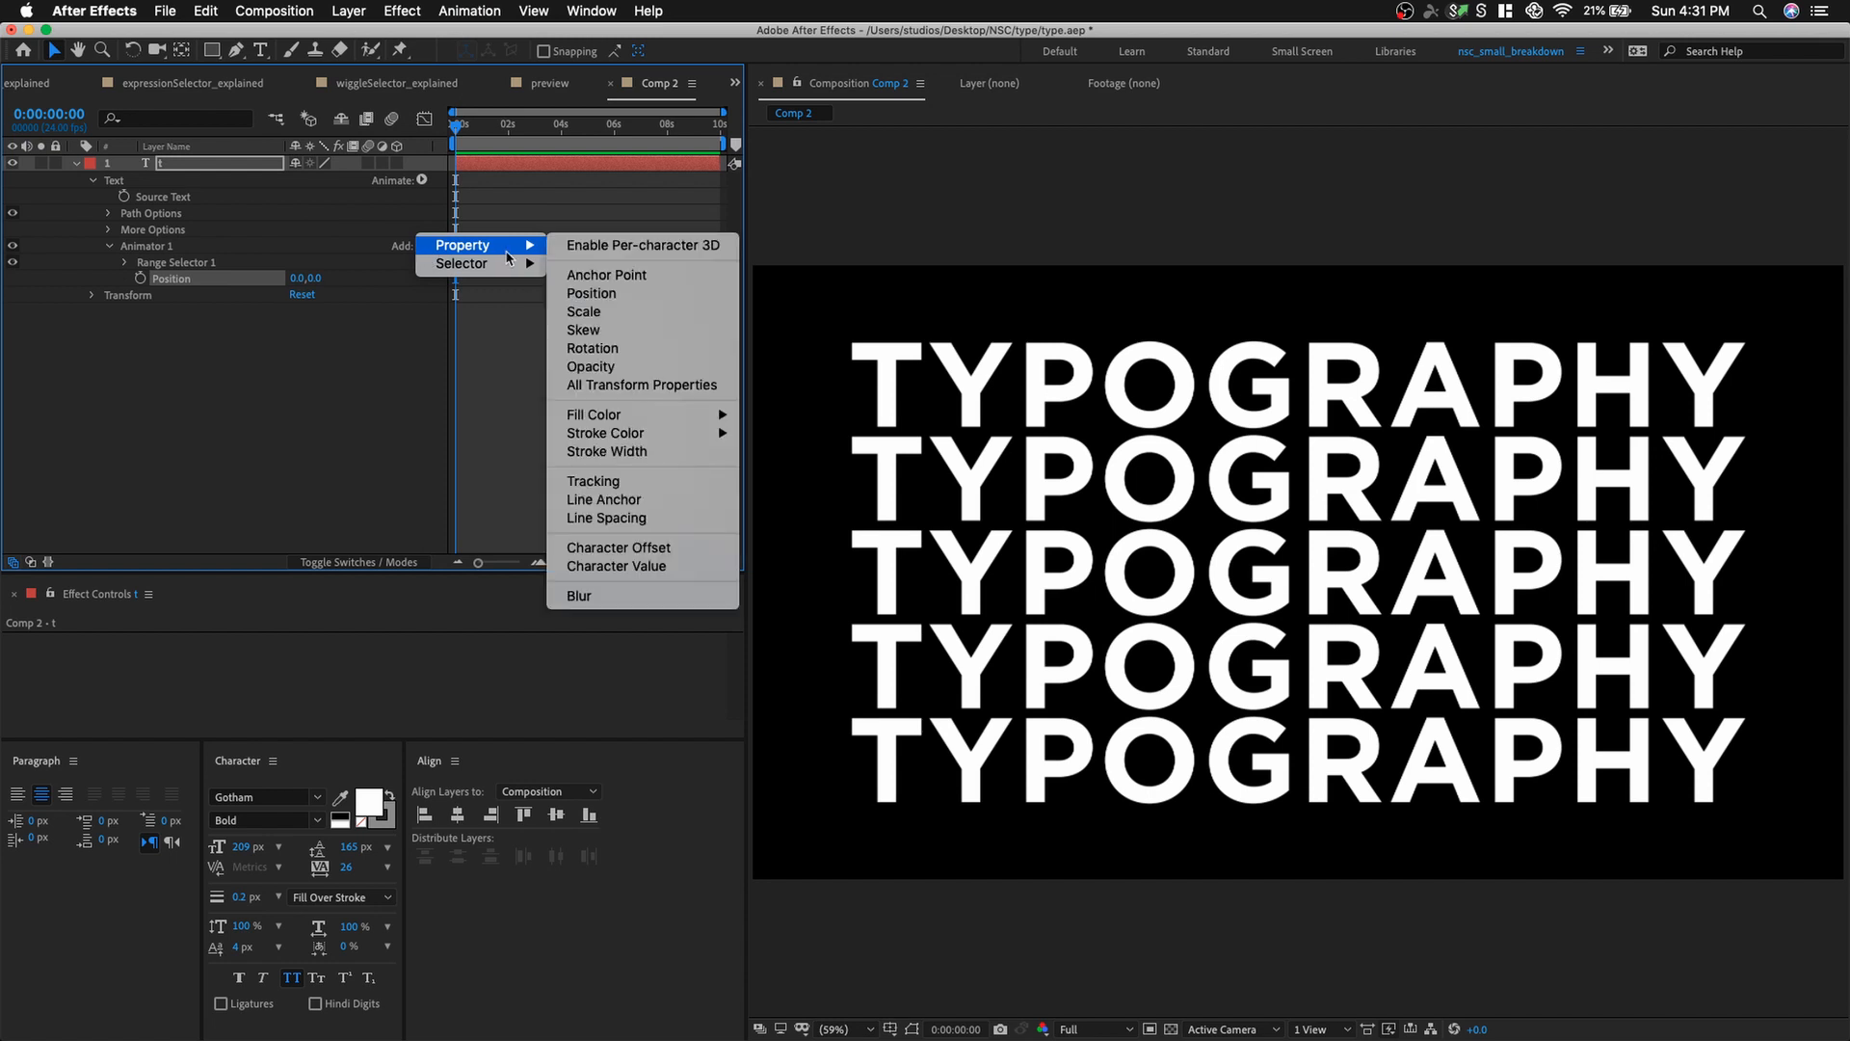
click(646, 366)
click(421, 246)
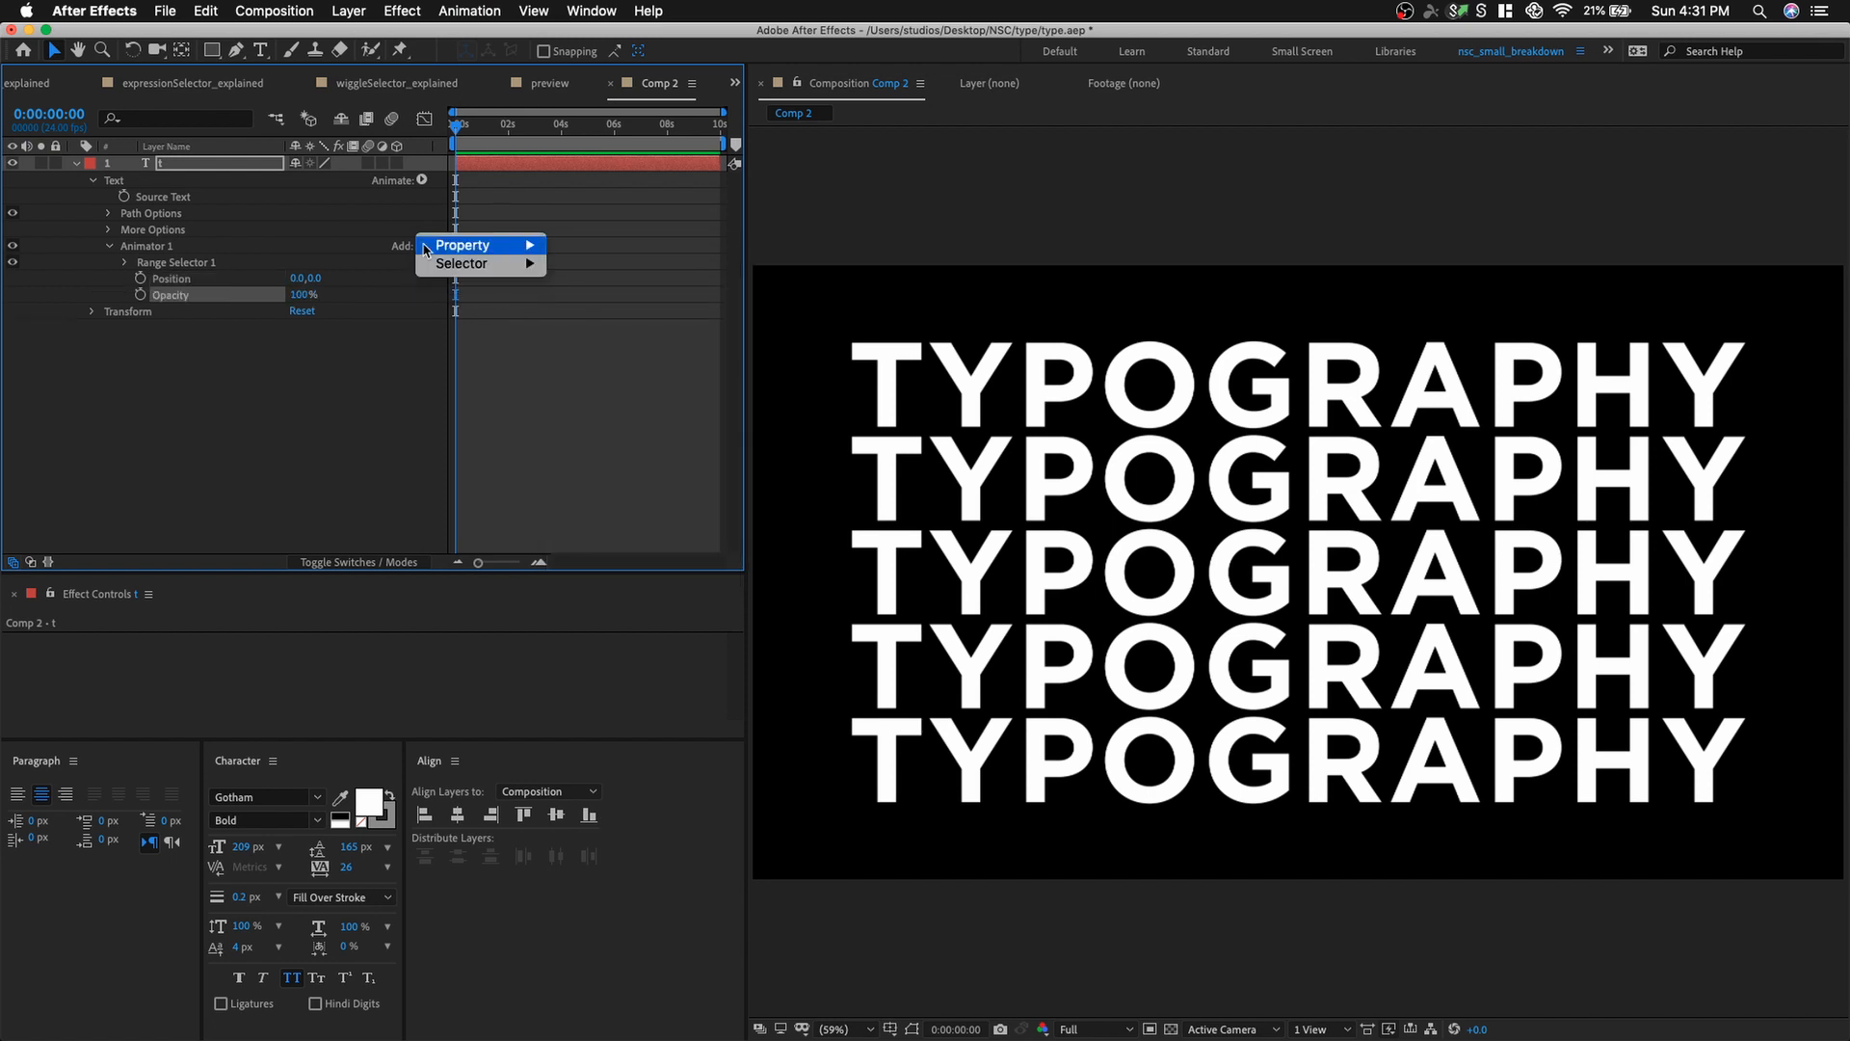
mouse_move(515, 249)
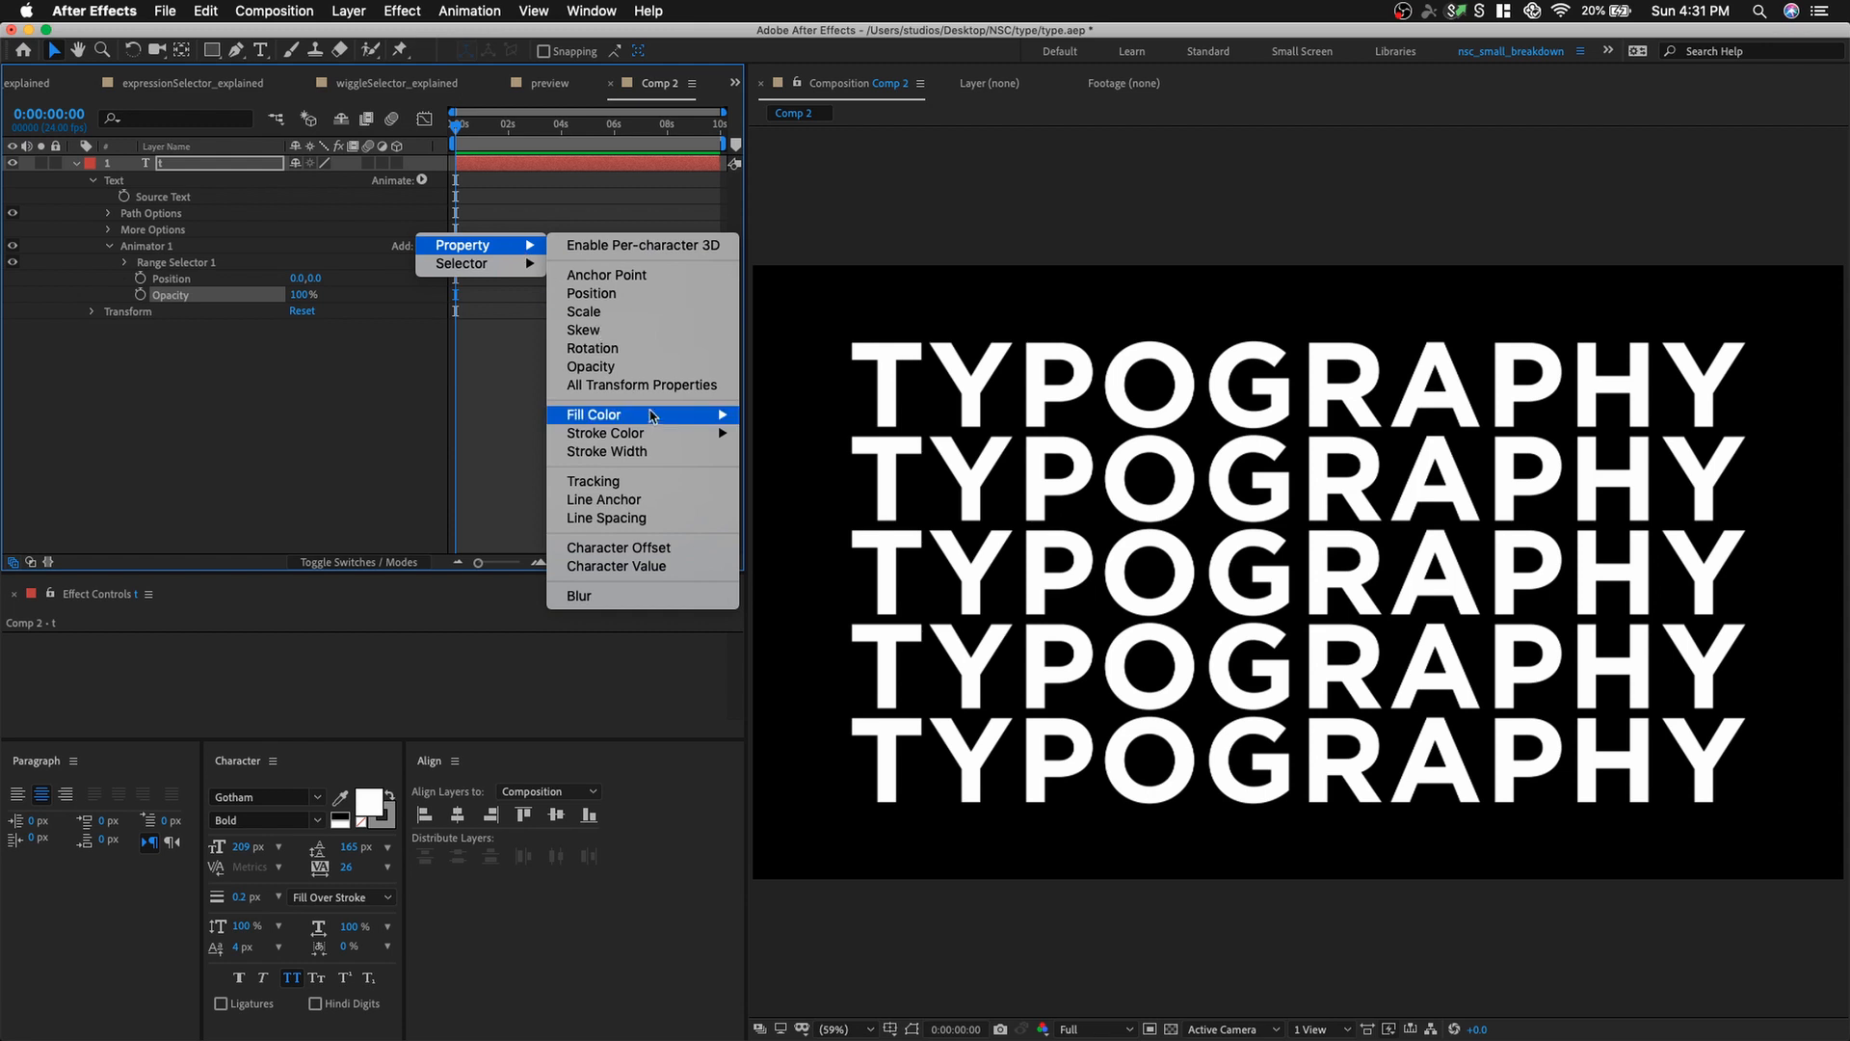
click(612, 597)
click(222, 353)
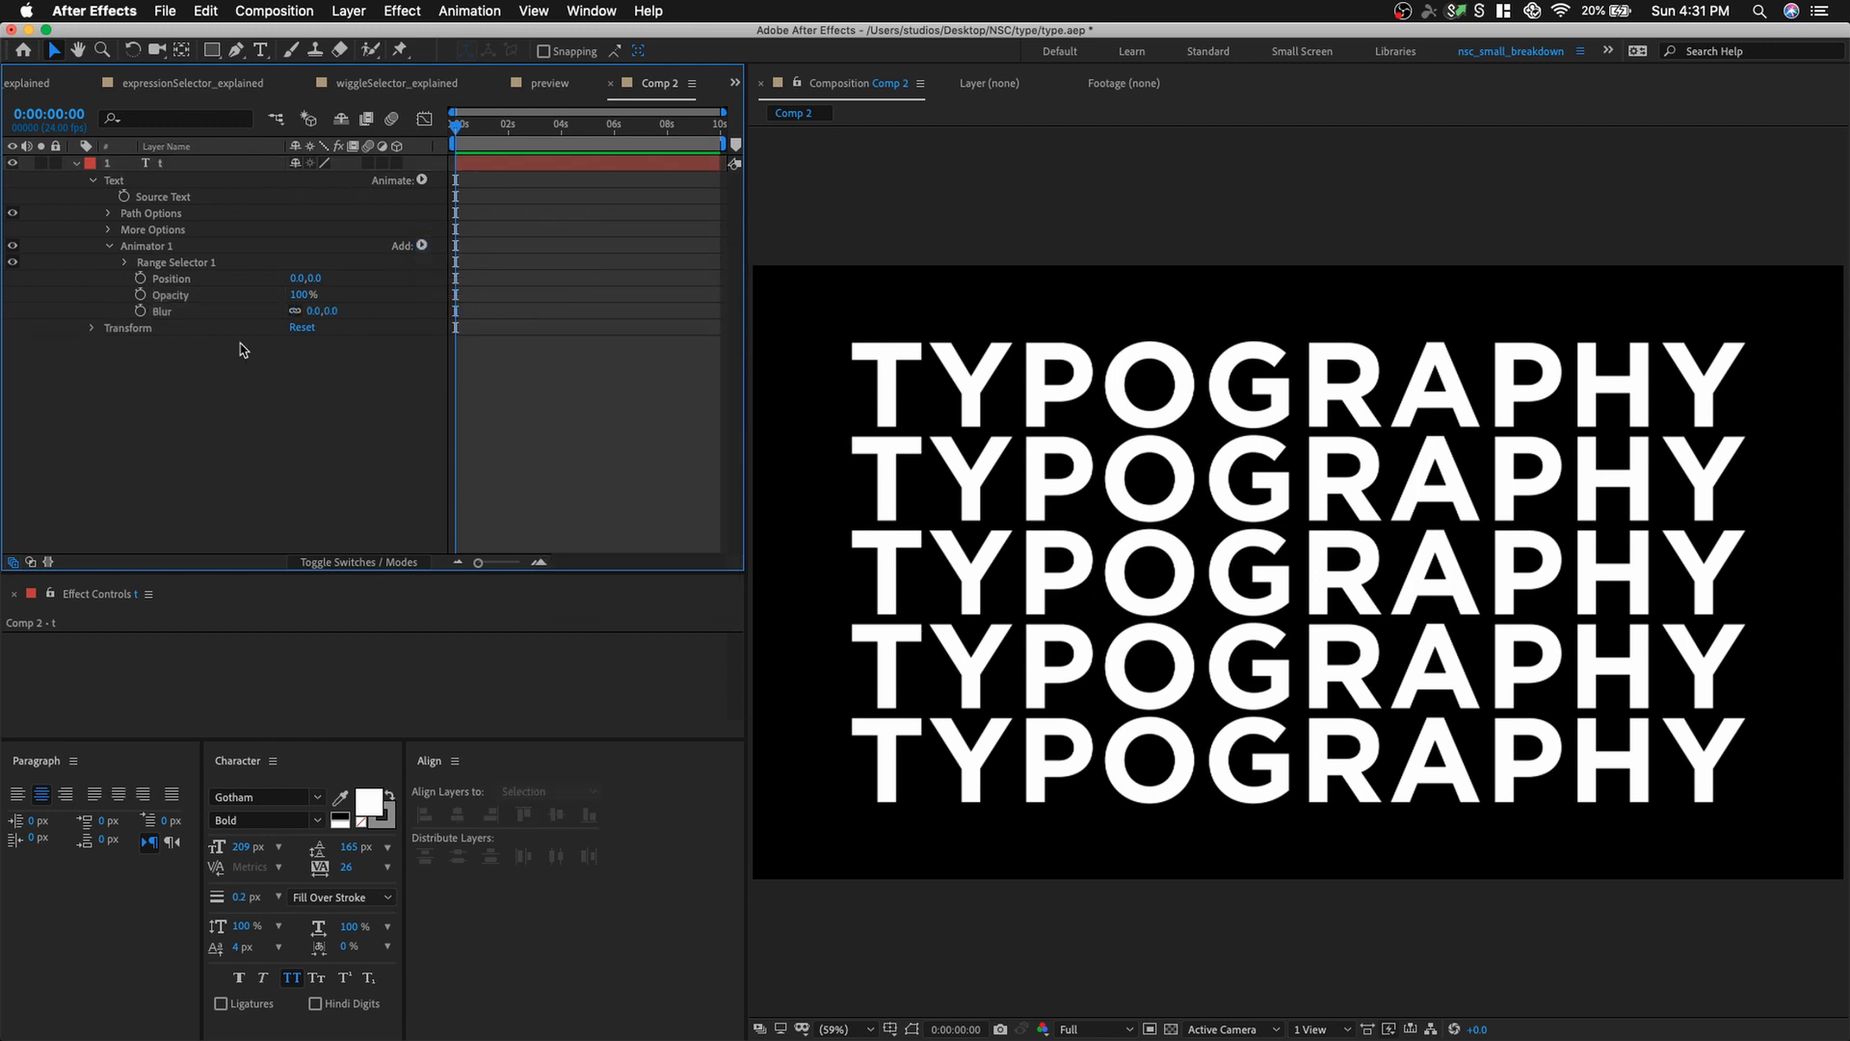
Set Animator 1's Position to 100, 0, its Opacity to 0% and its Blur to 150.
click(298, 278)
text(100)
key(Return)
drag(298, 297, 100, 289)
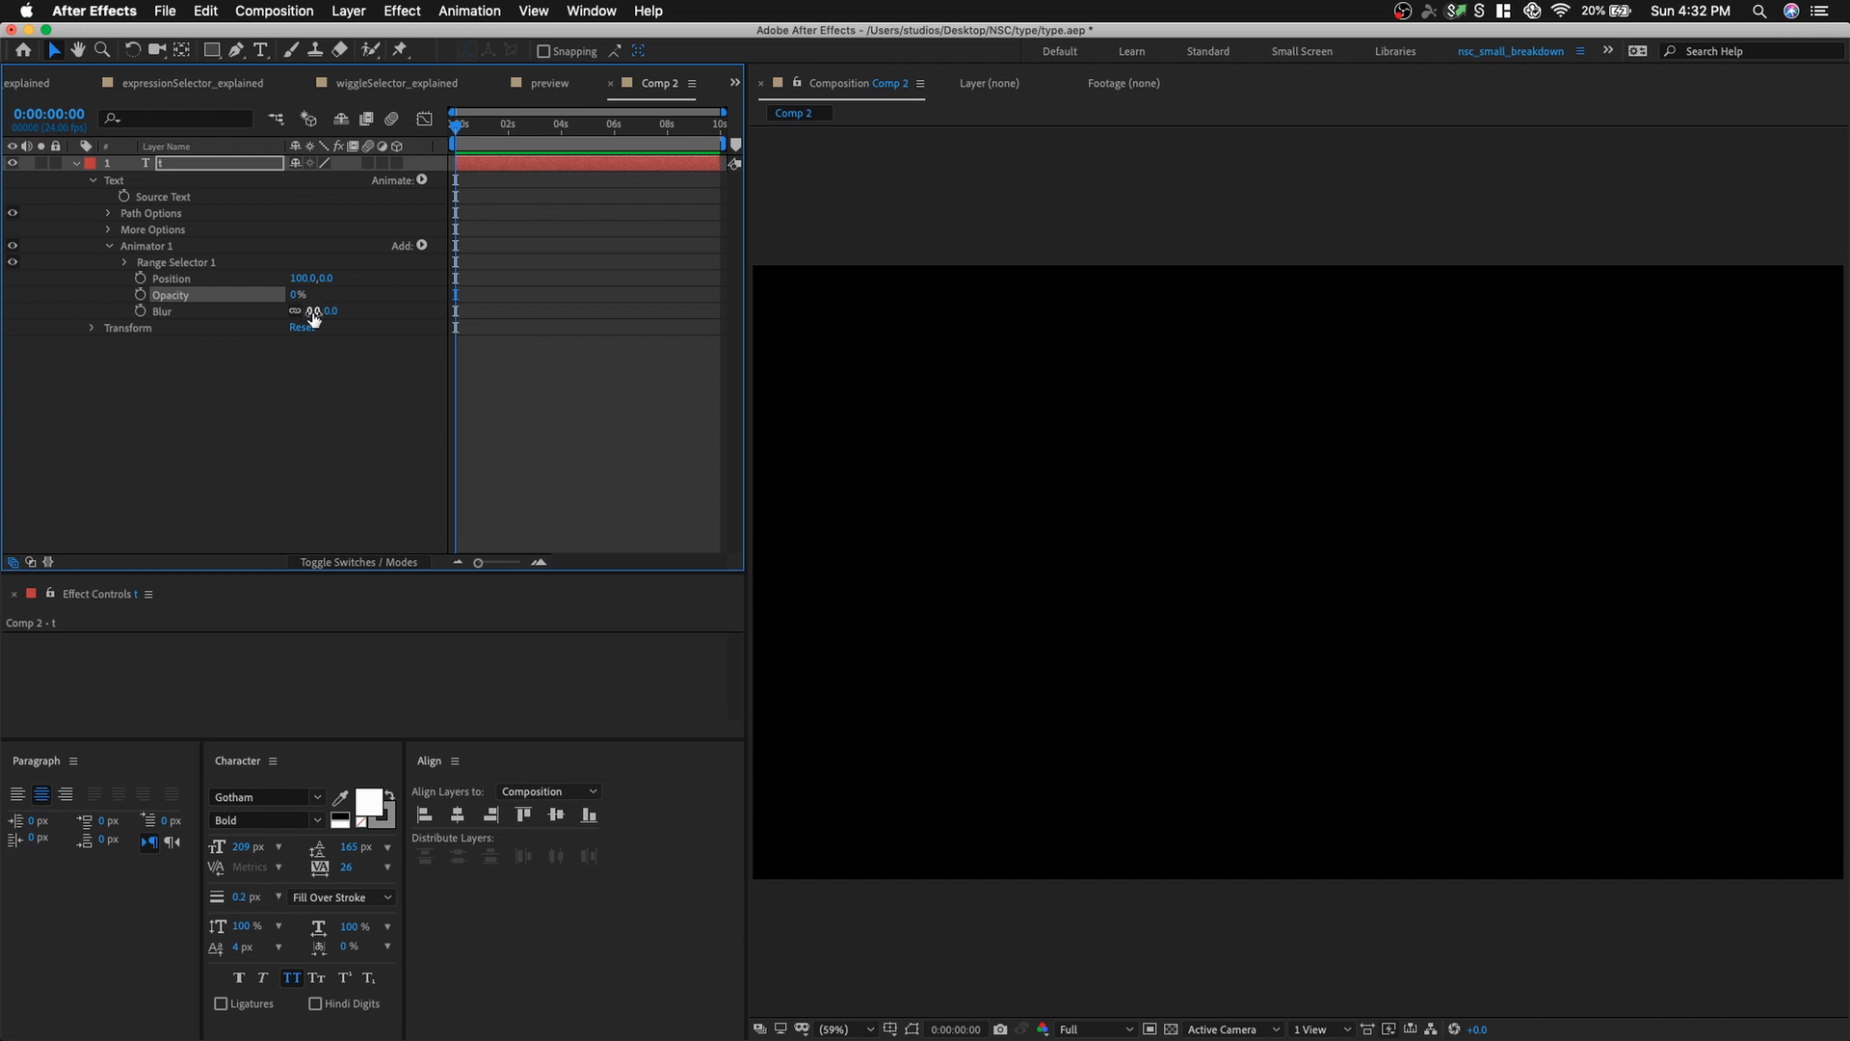
click(313, 310)
text(150)
key(Return)
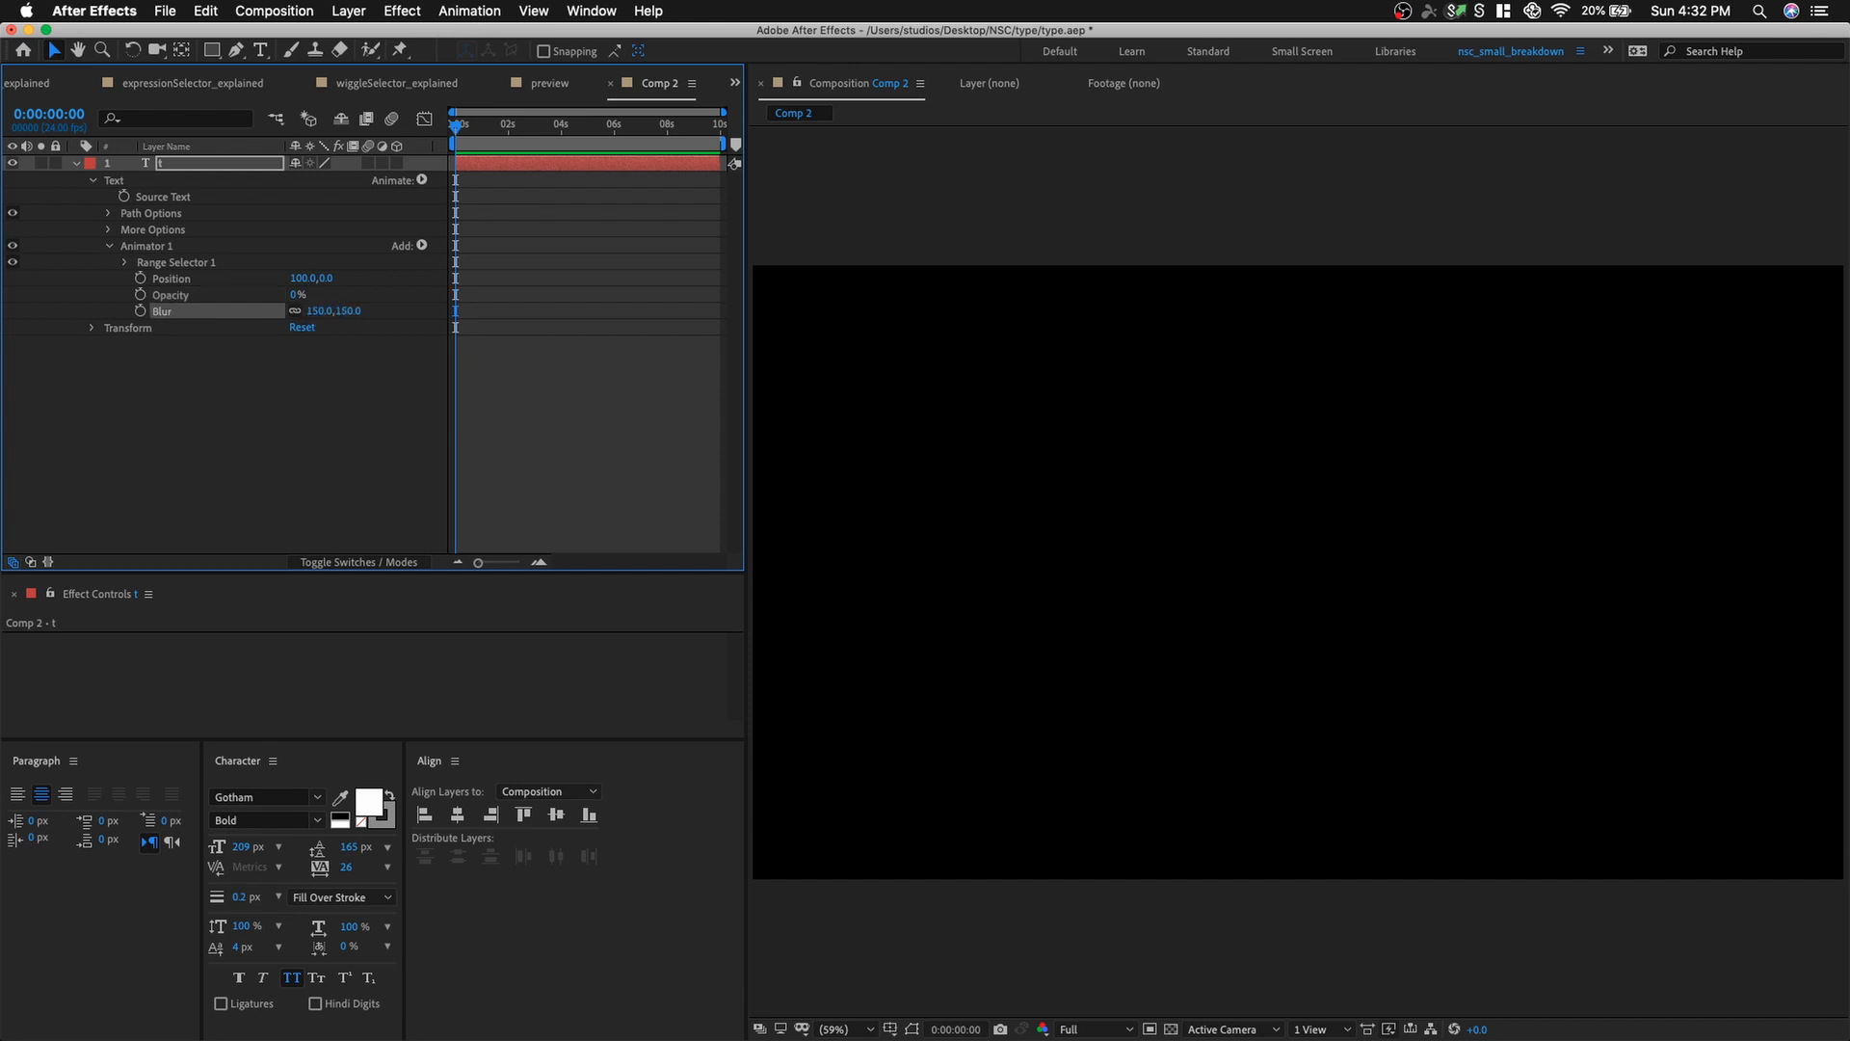
Keyframe Range Selector 1's End from 100% at the first frame to 0% at frame 8.
click(123, 262)
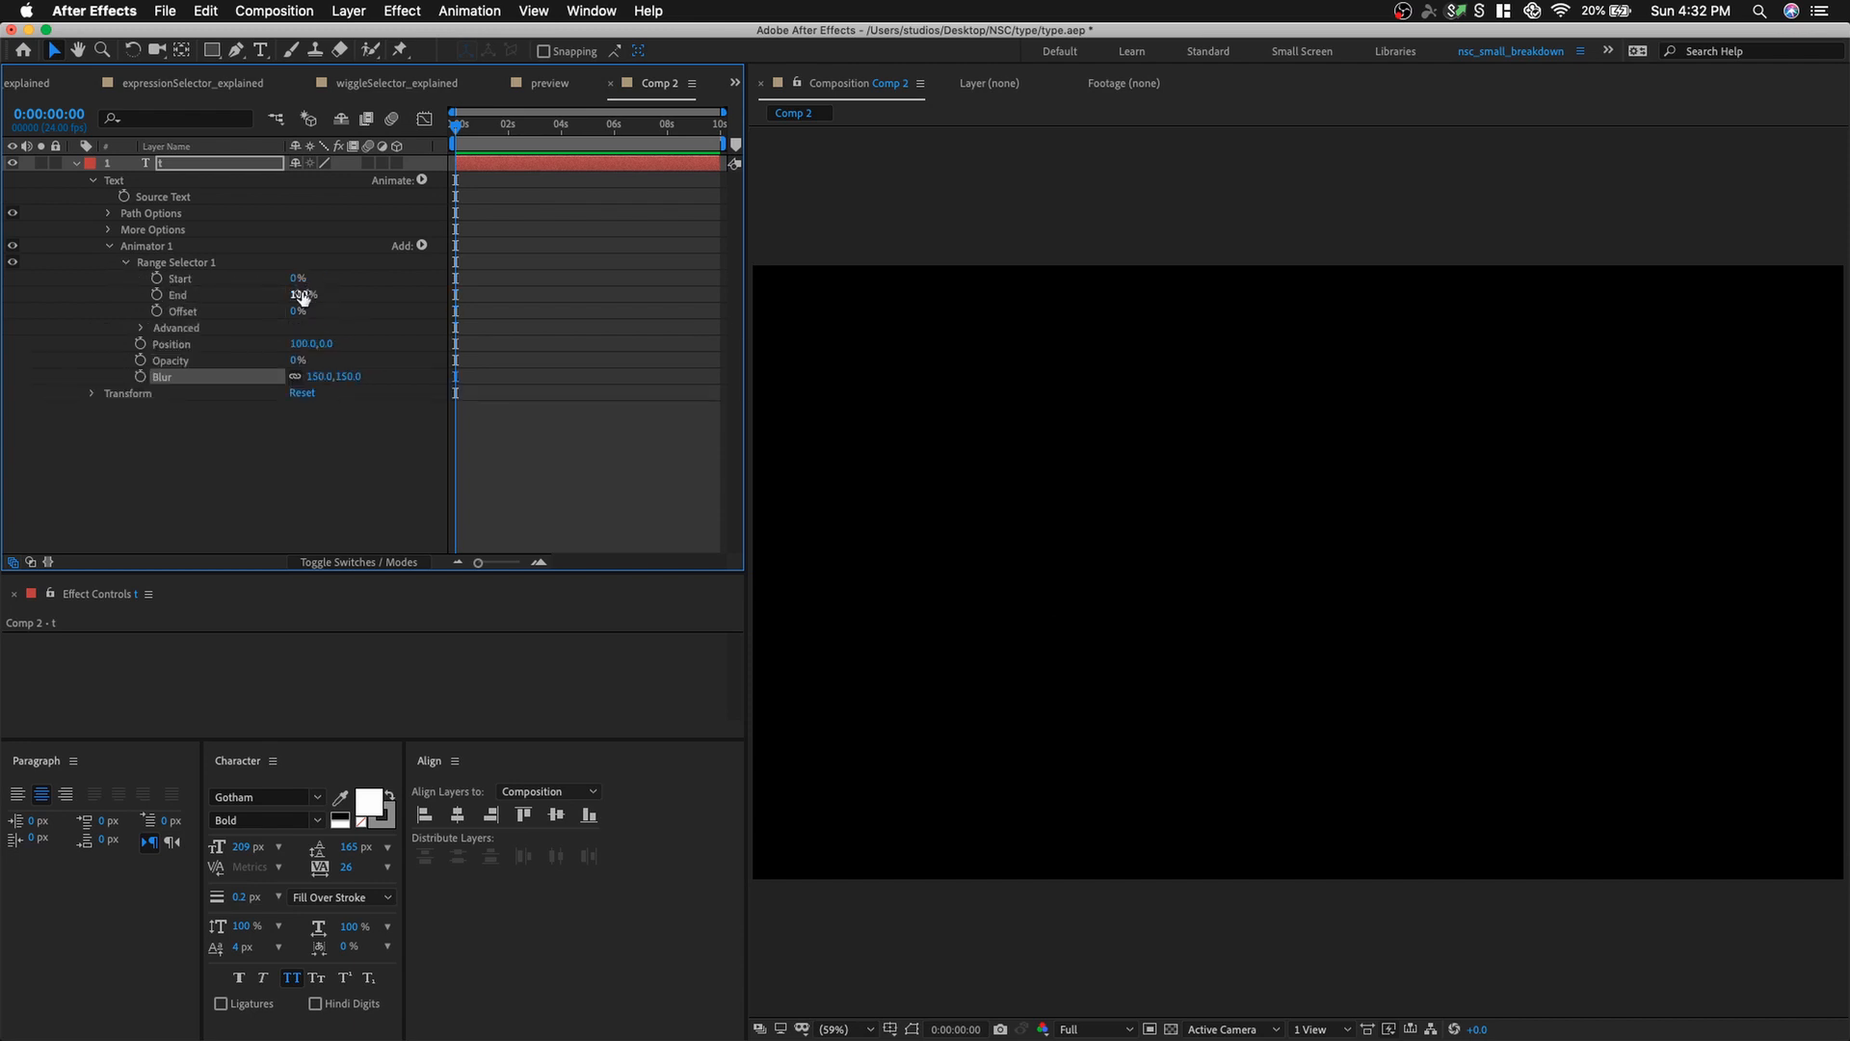
drag(302, 297, 554, 295)
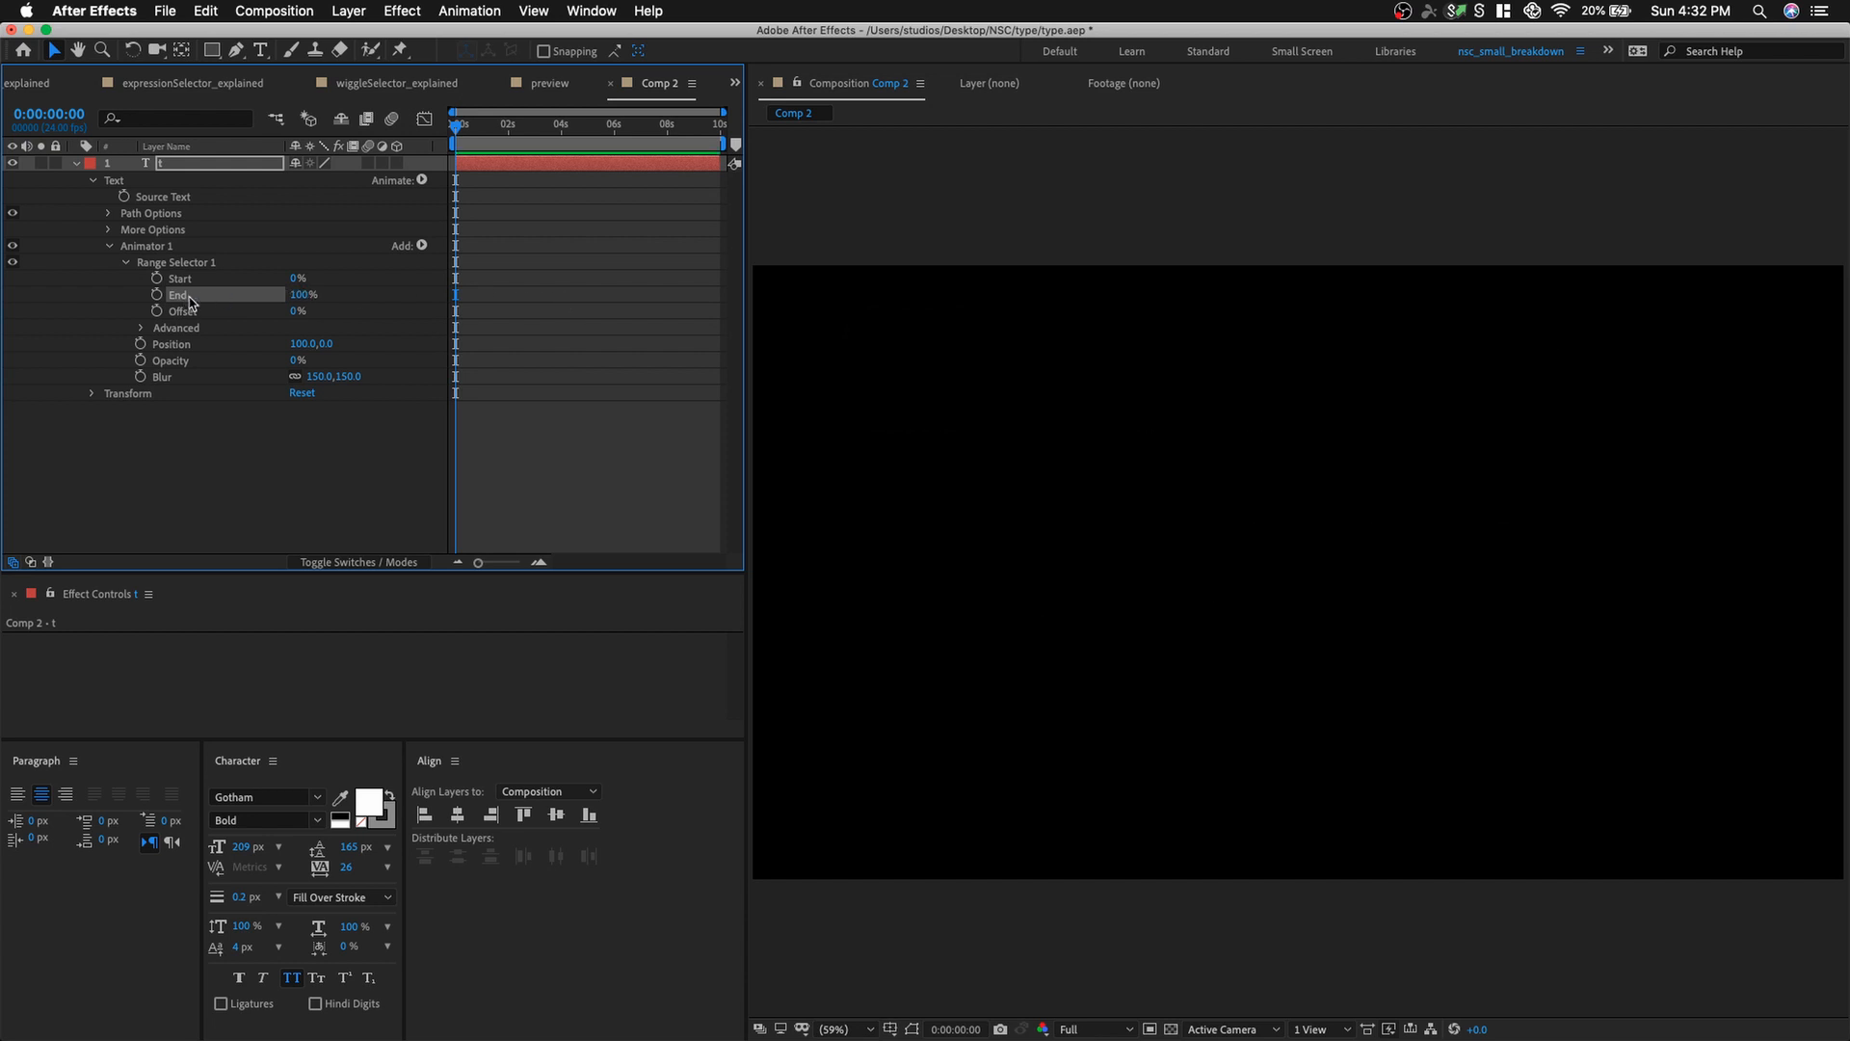
click(156, 294)
drag(458, 127, 468, 131)
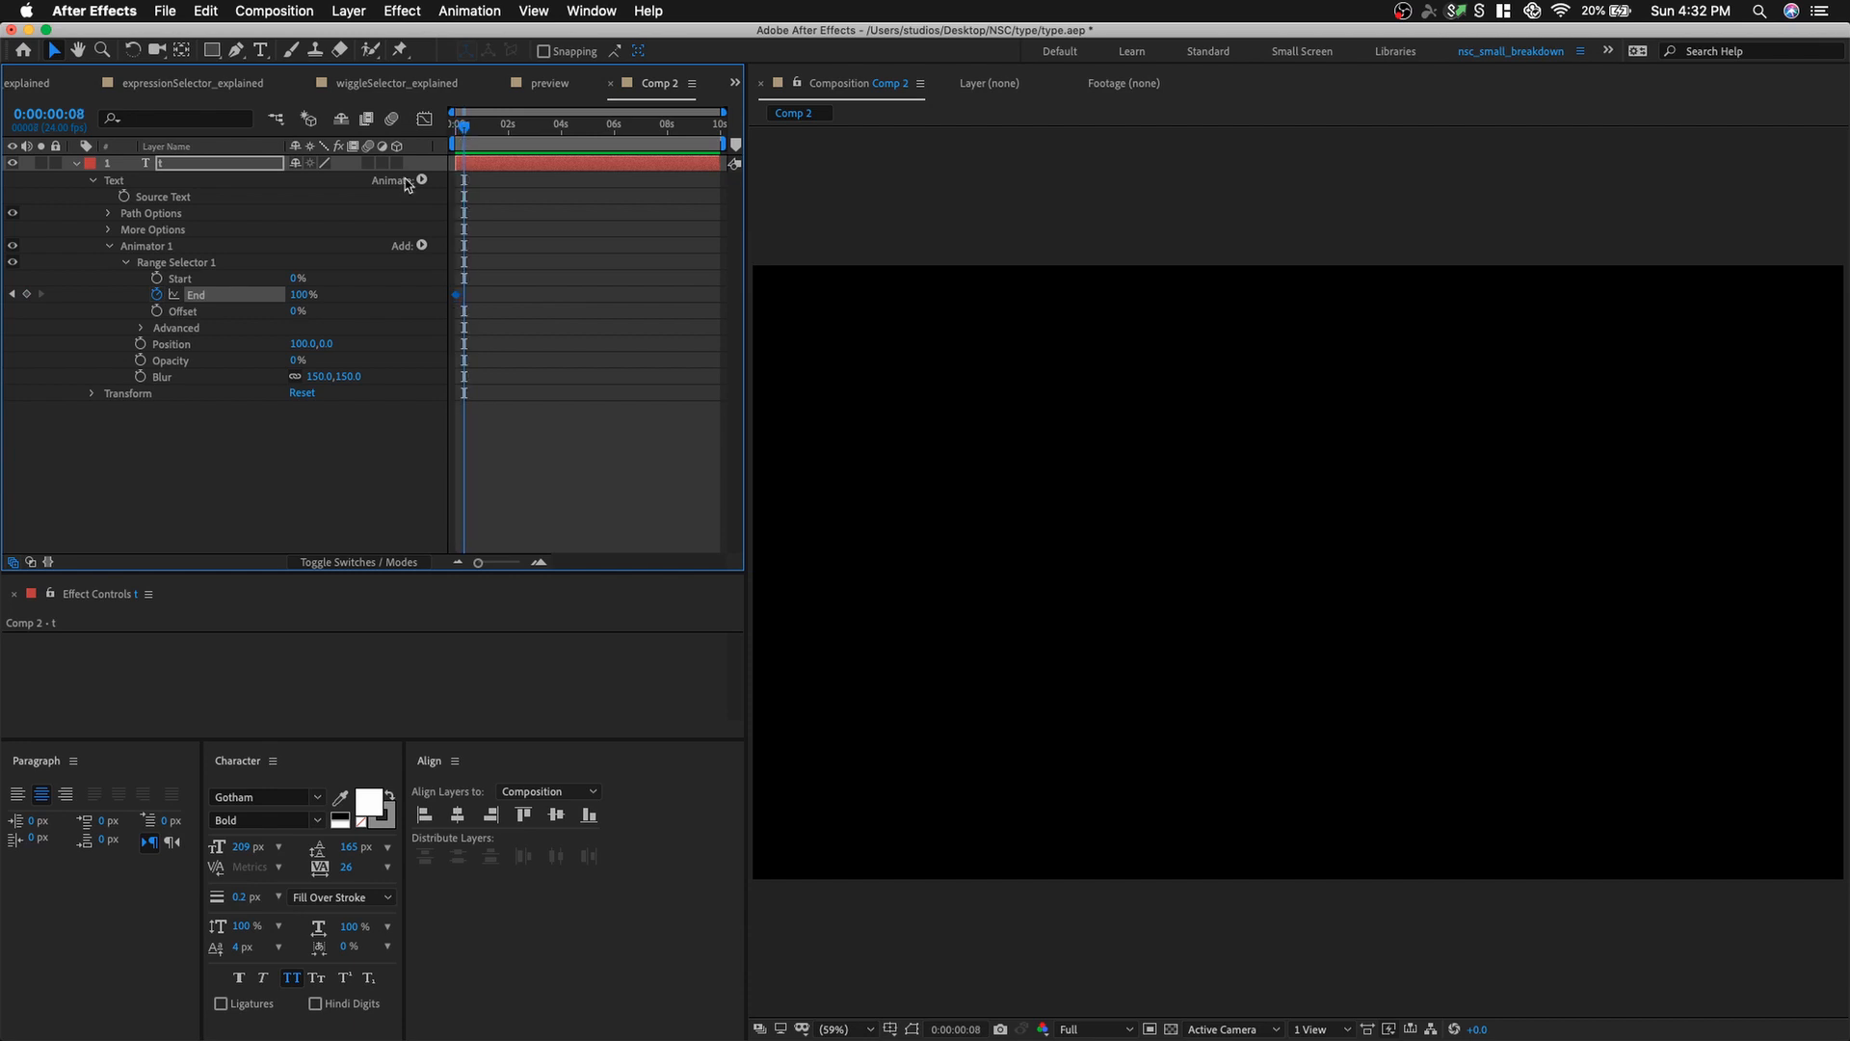
drag(298, 295, 91, 307)
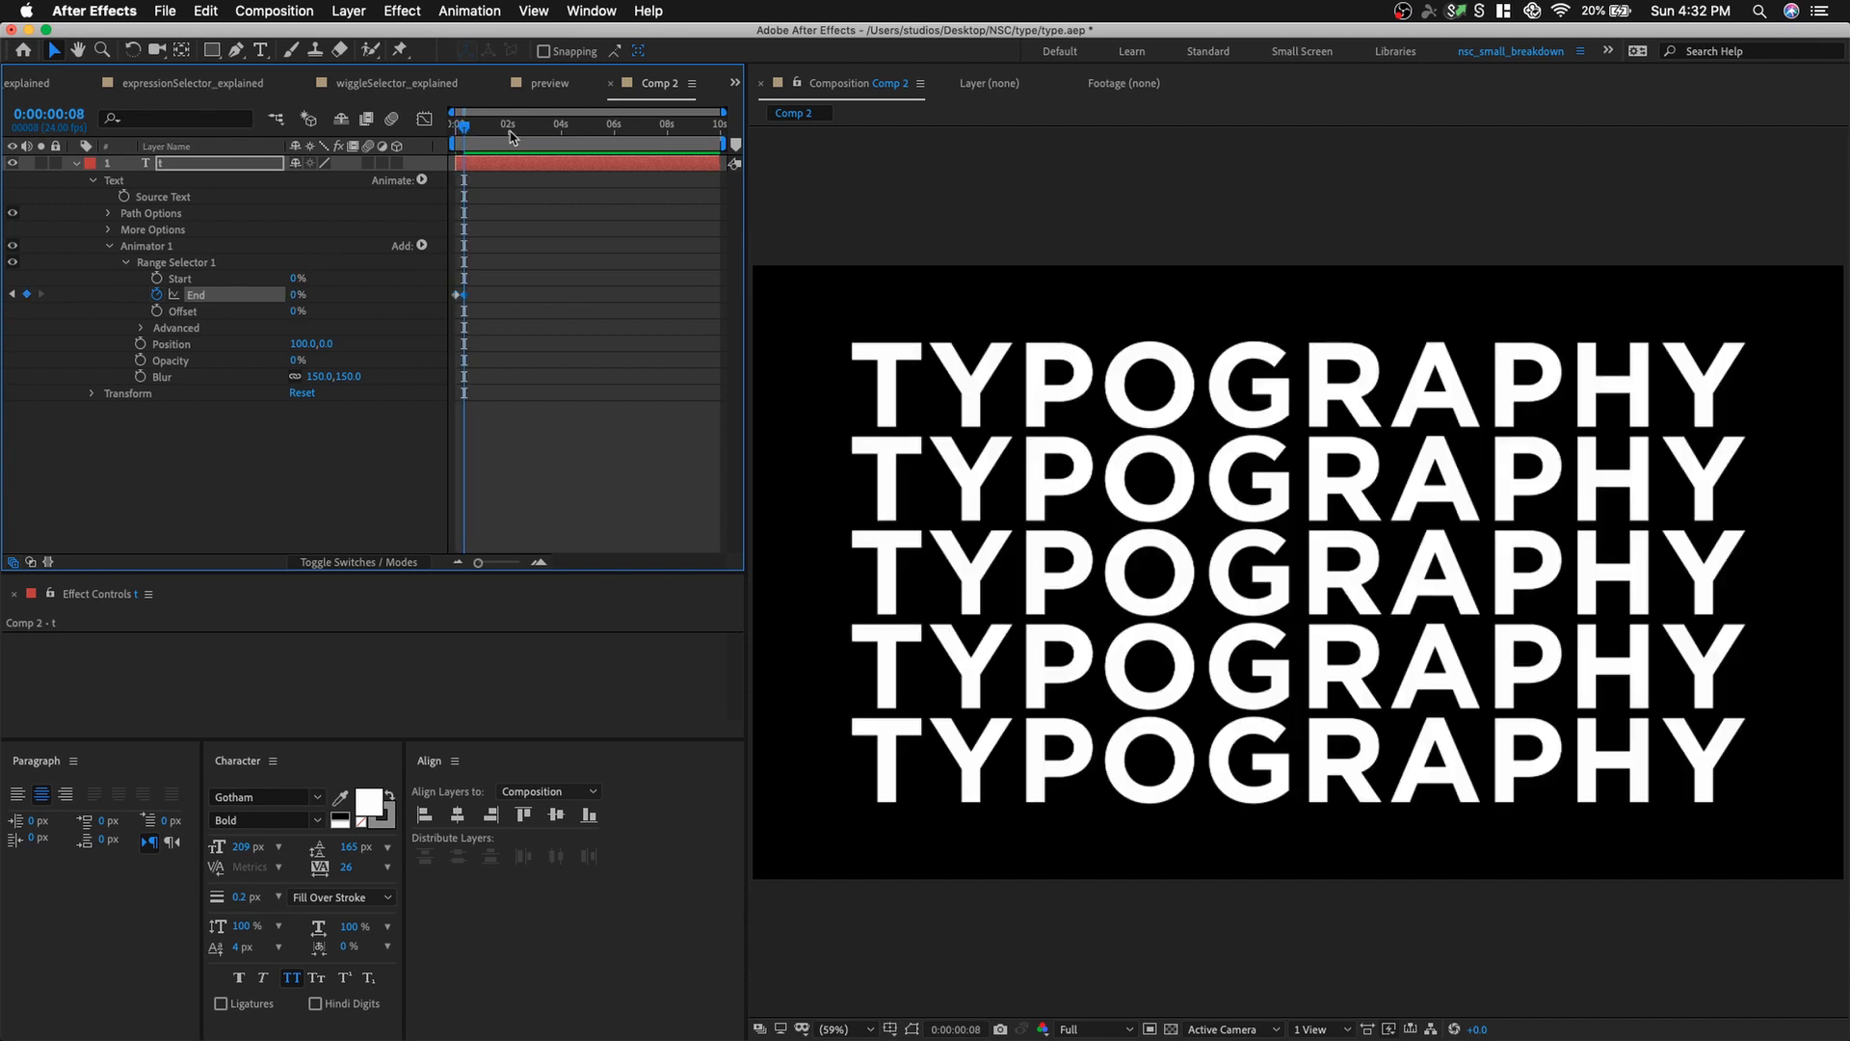
End the work area at 0:00:01:10, trim the composition to it, and preview the text reveal.
drag(511, 135, 494, 140)
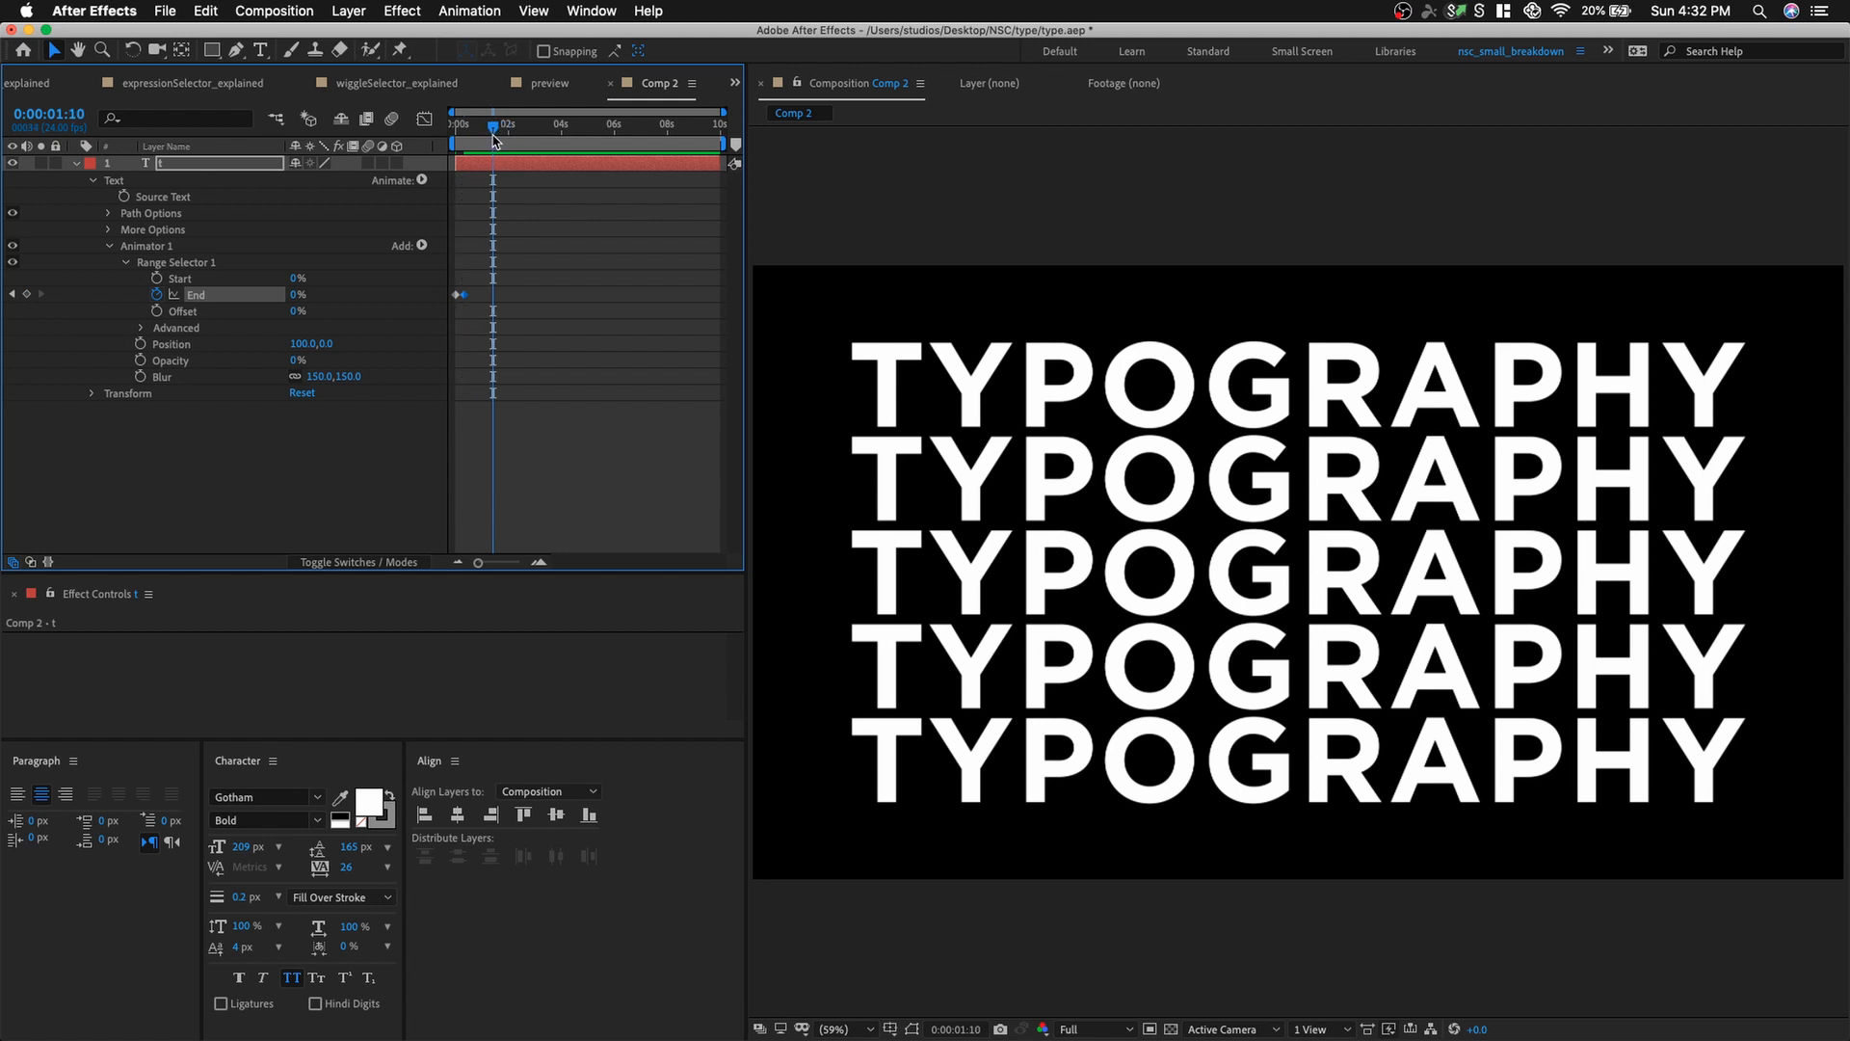
key(n)
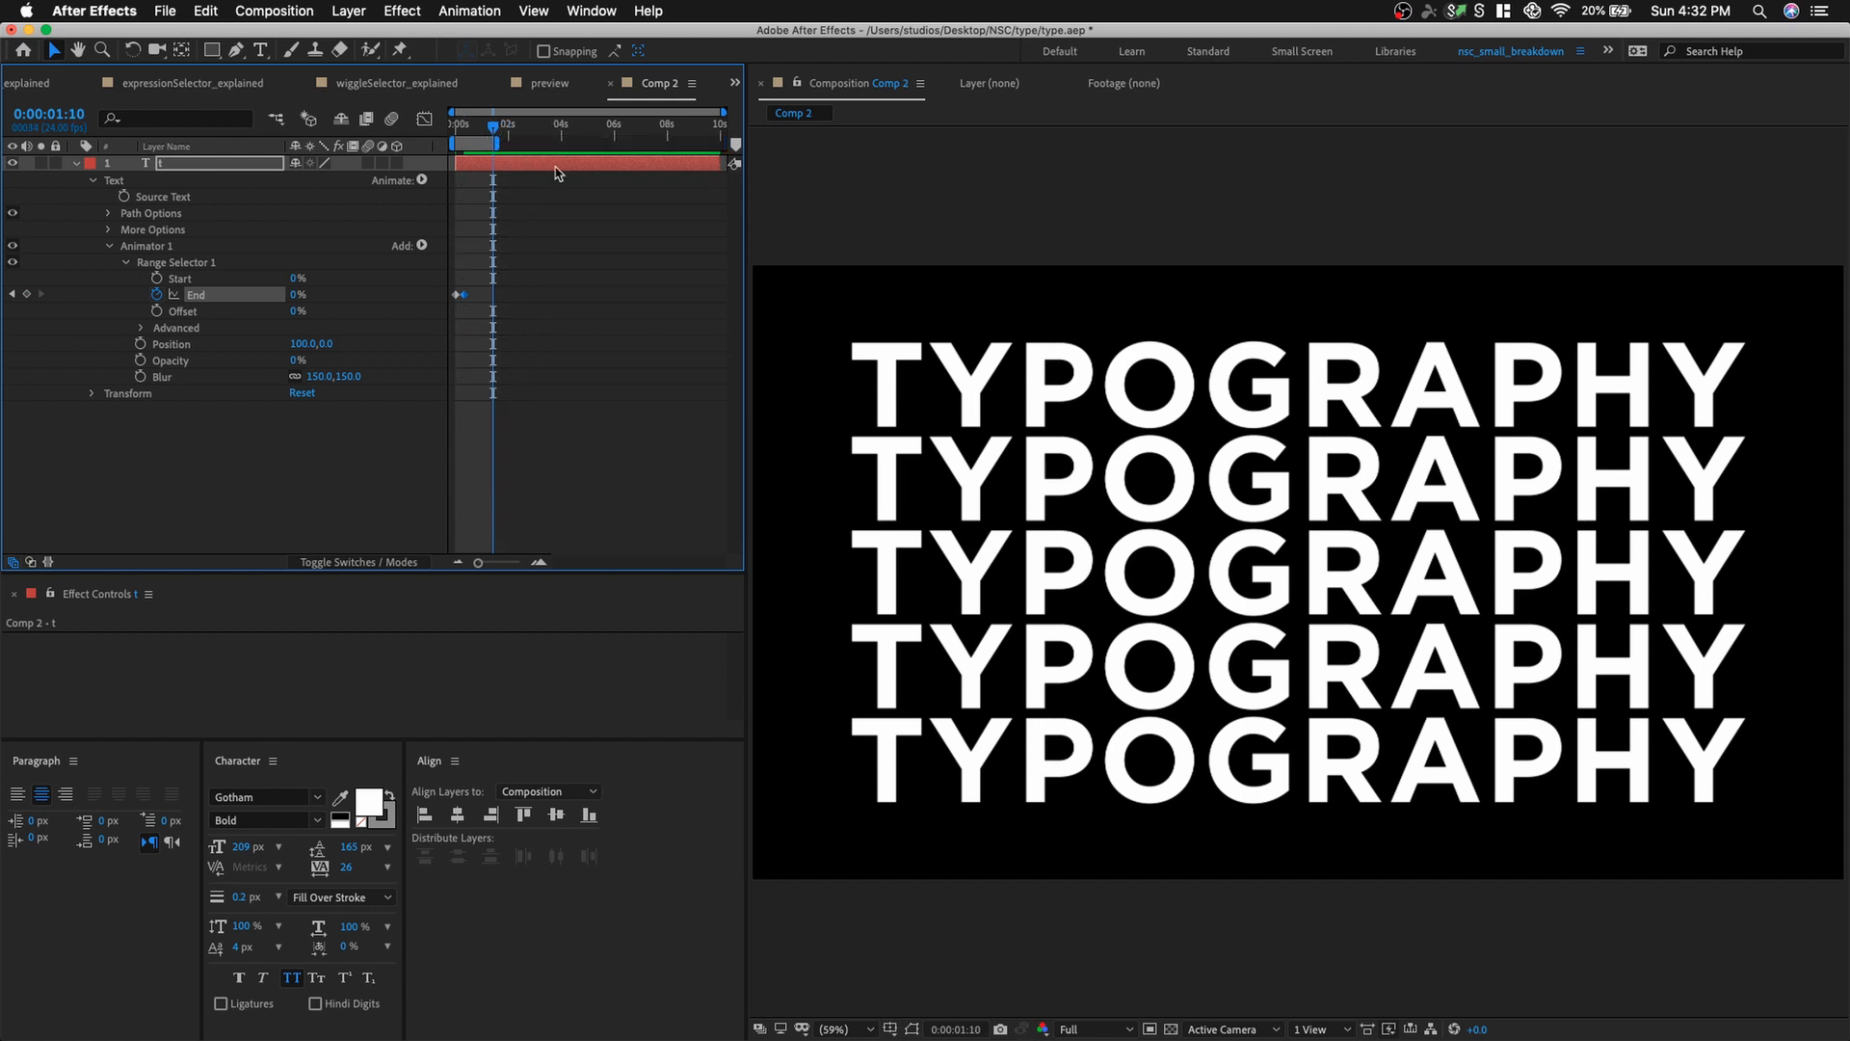
right_click(493, 144)
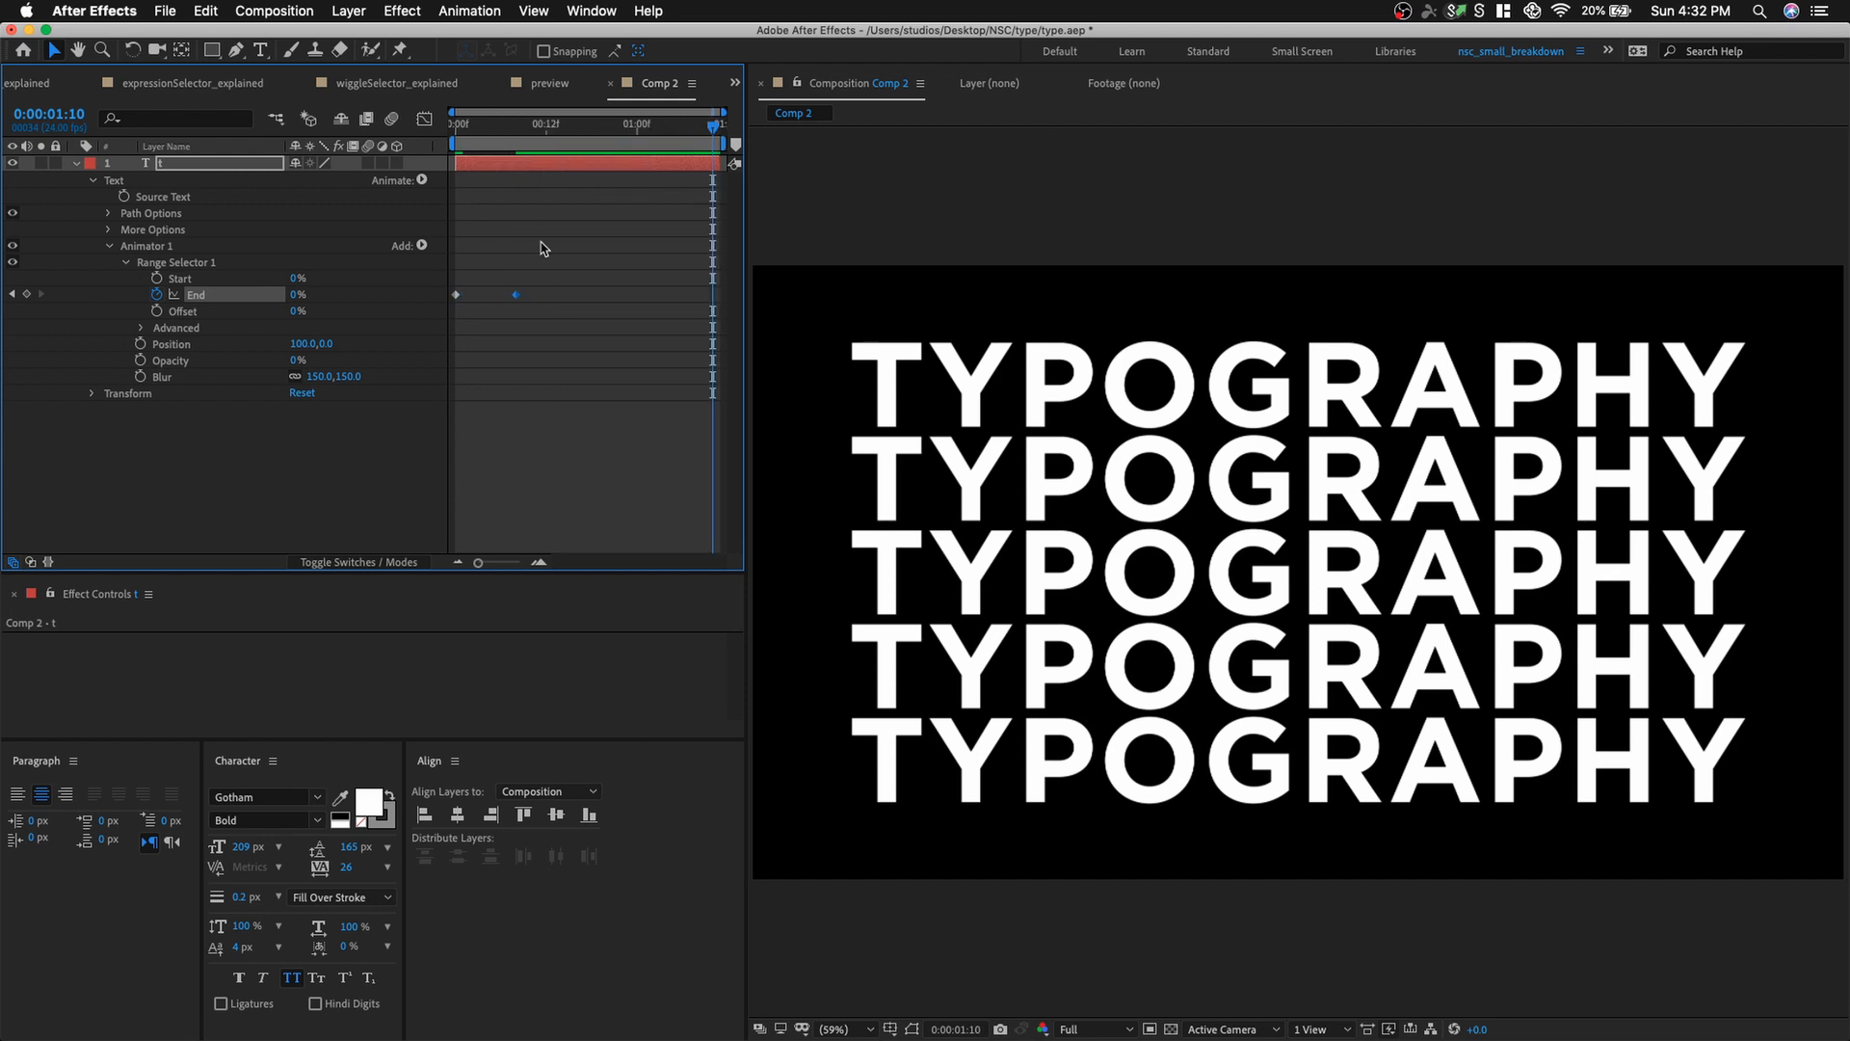
click(578, 174)
key(space)
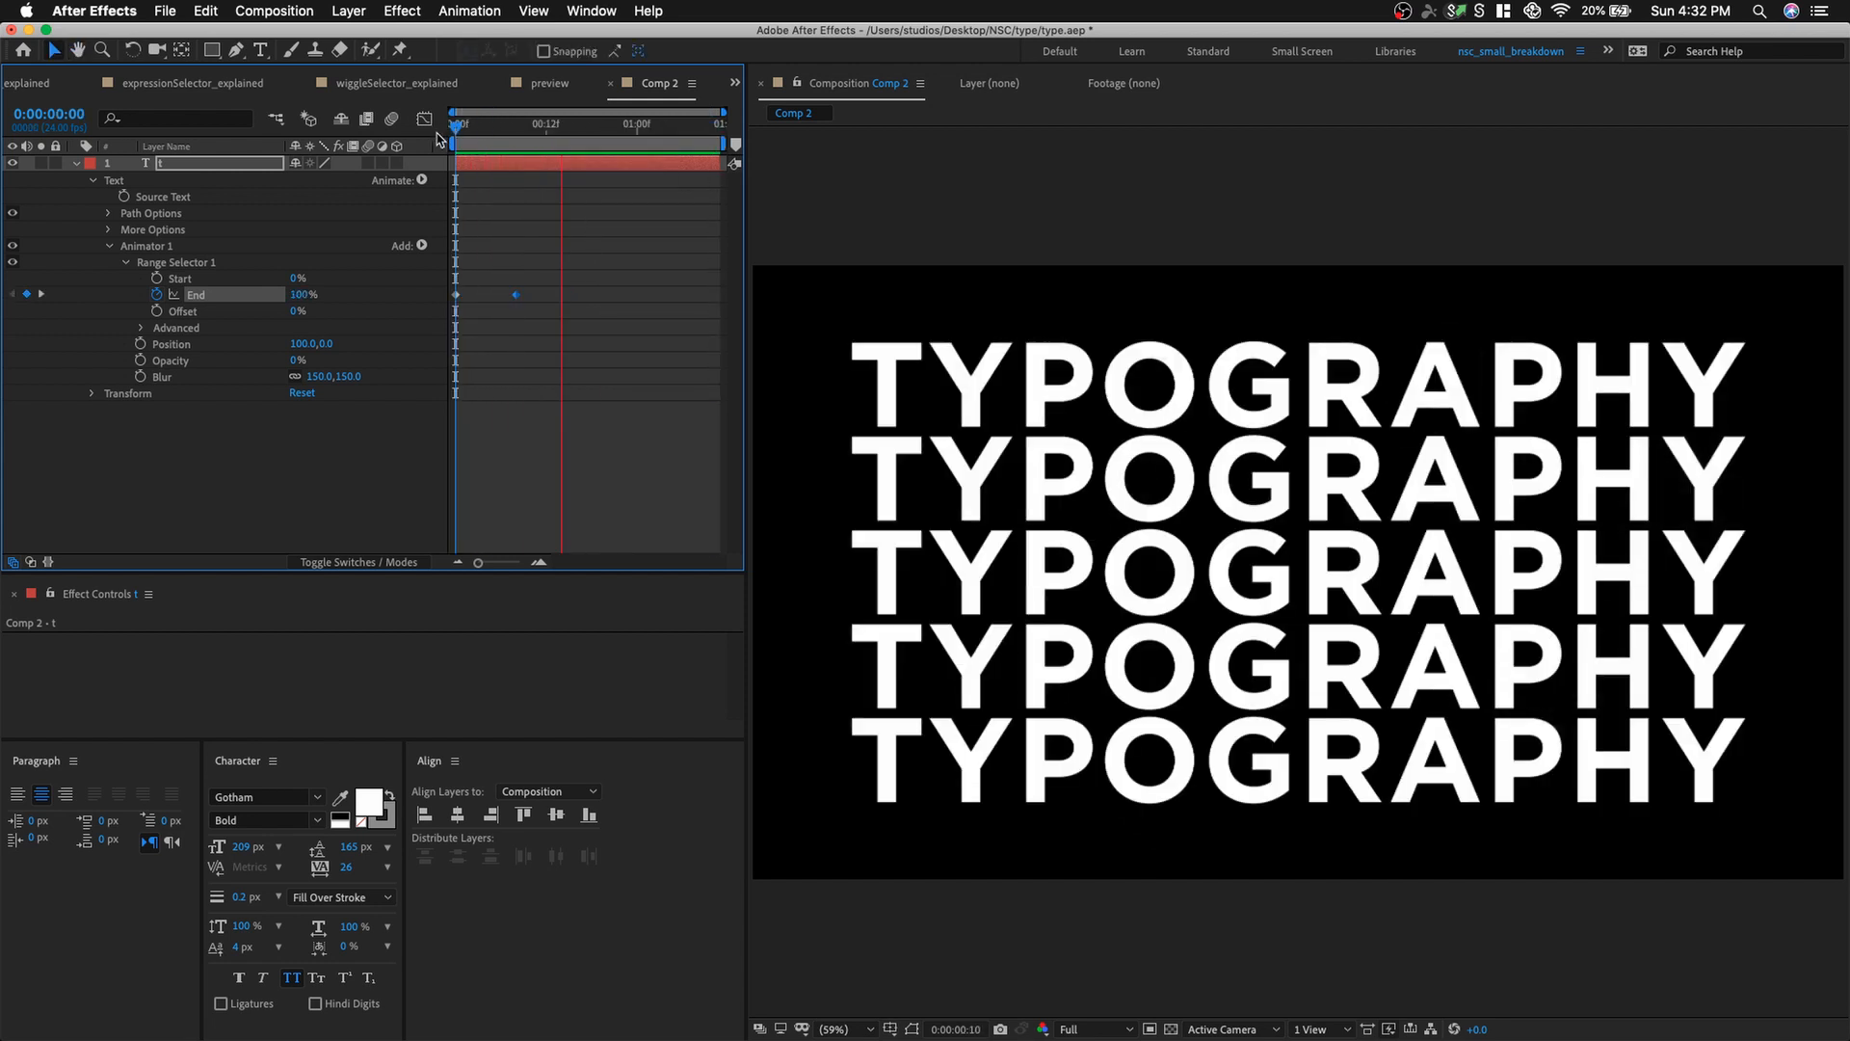
Turn on Randomize Order in Range Selector 1's Advanced options and preview the reveal.
click(143, 327)
click(294, 475)
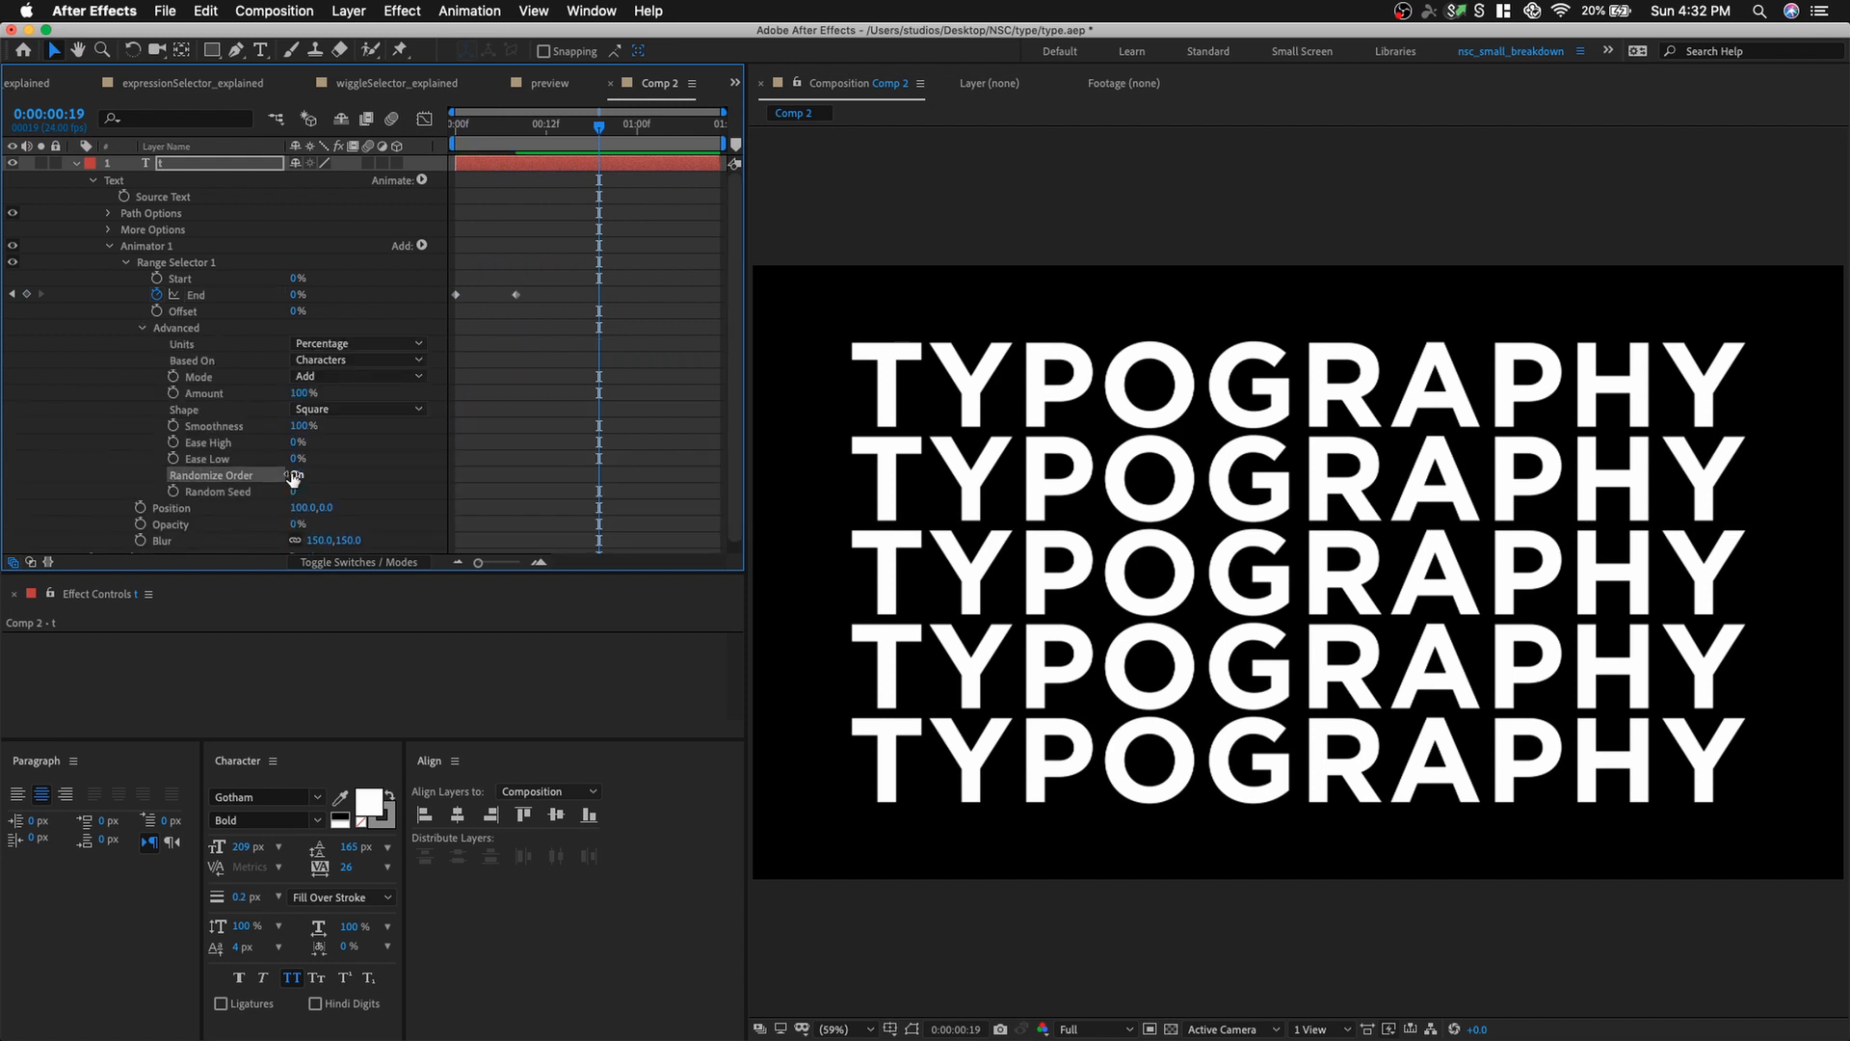
key(space)
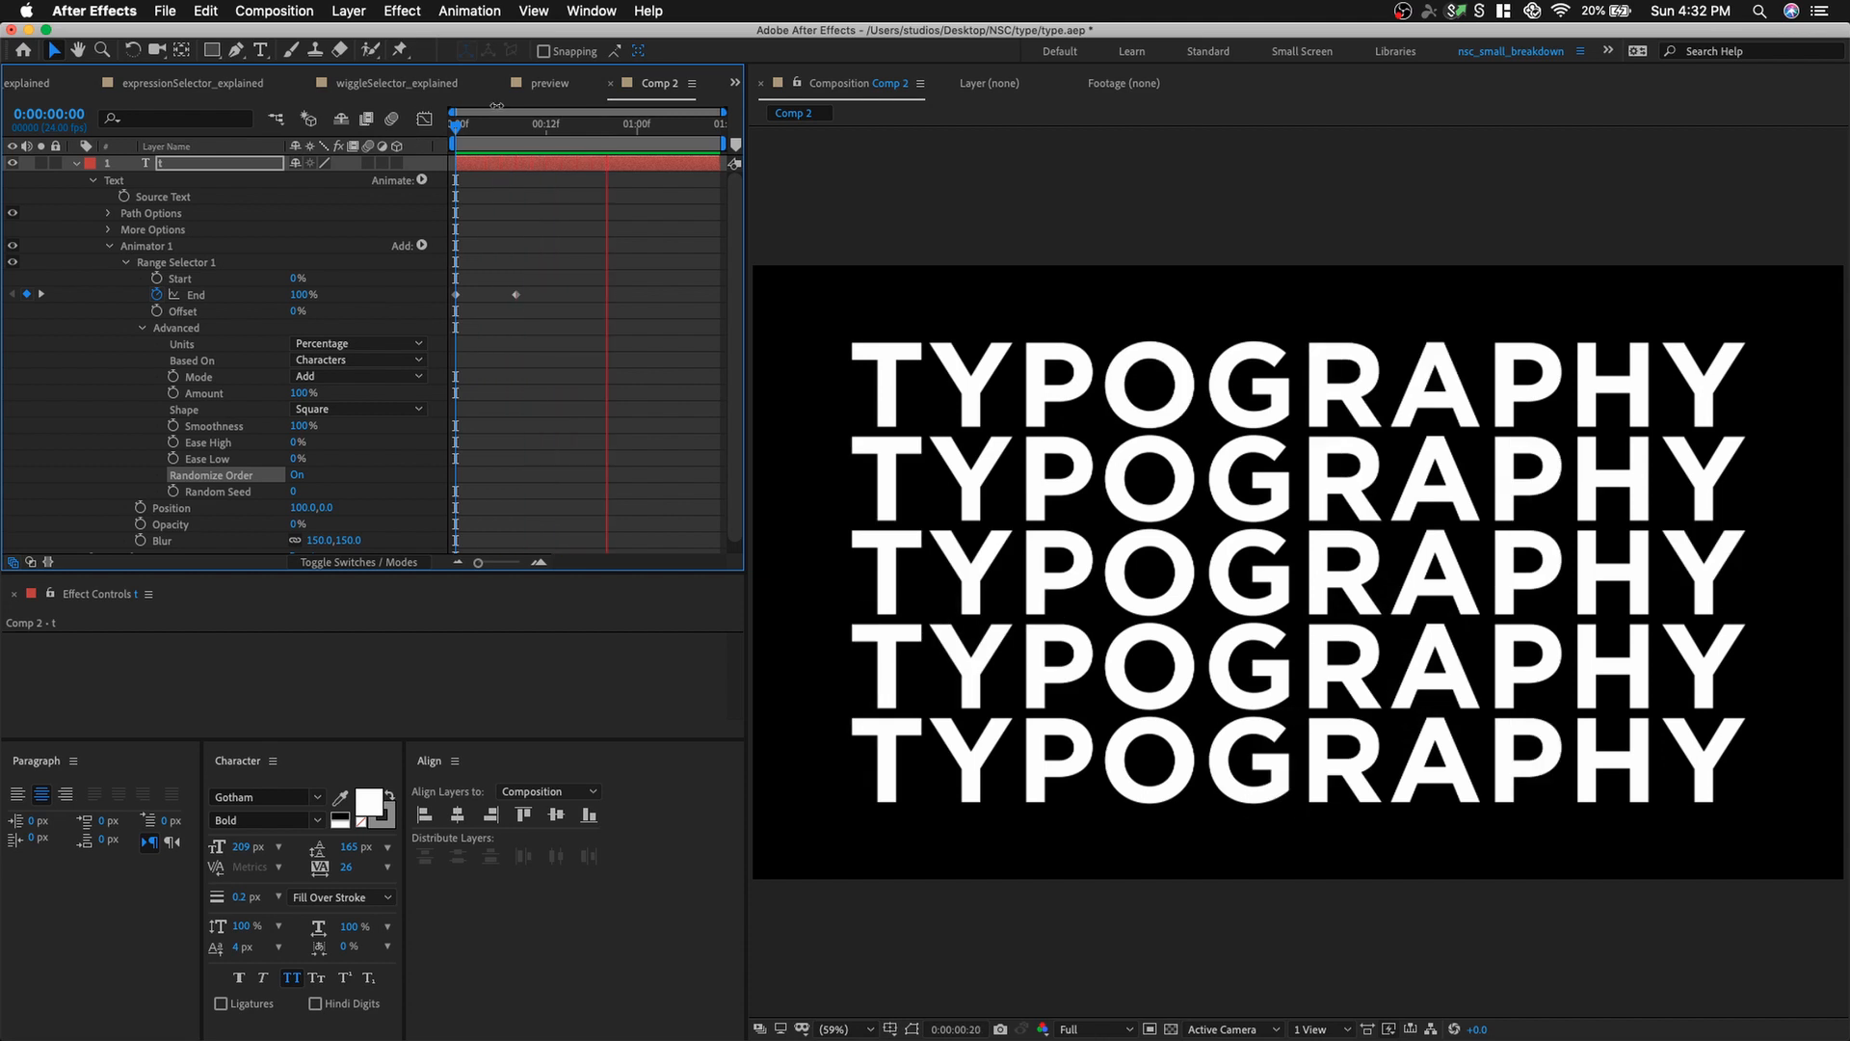
key(space)
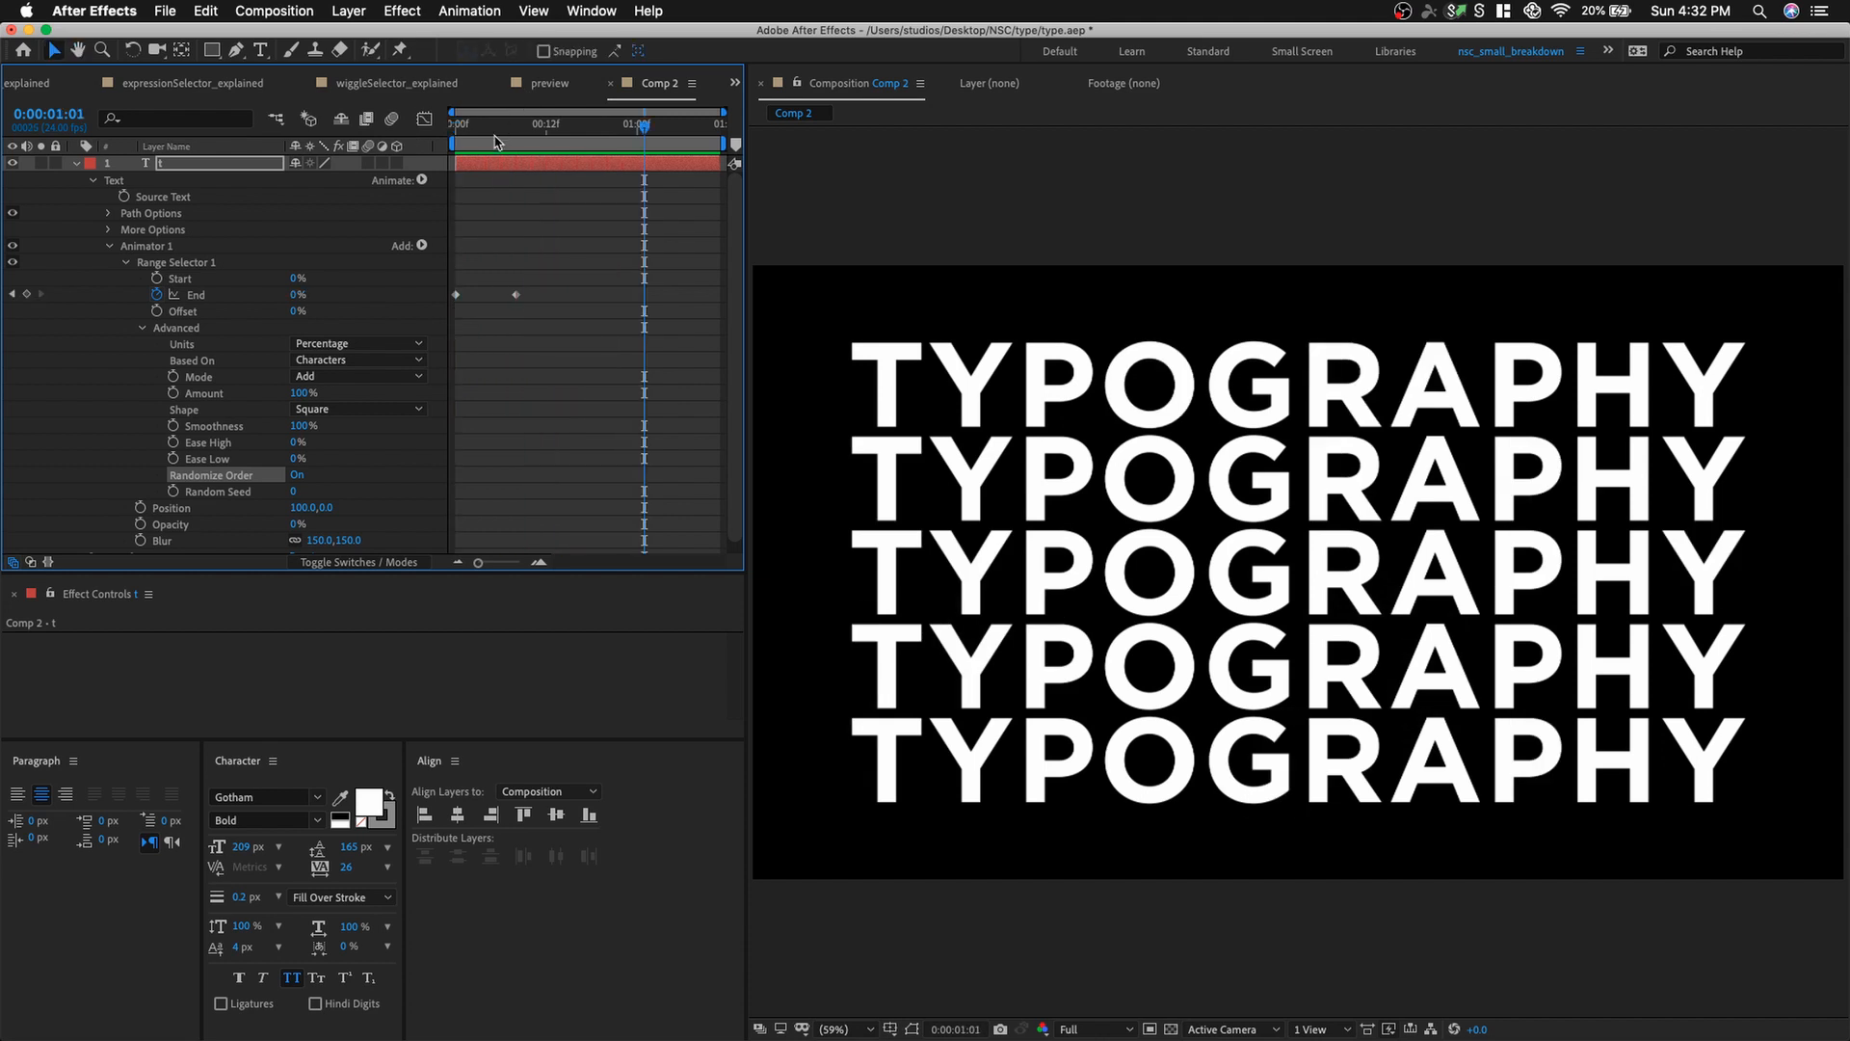
Return to frame 8, rename Animator 1 as base, and collapse its properties.
drag(496, 127, 516, 164)
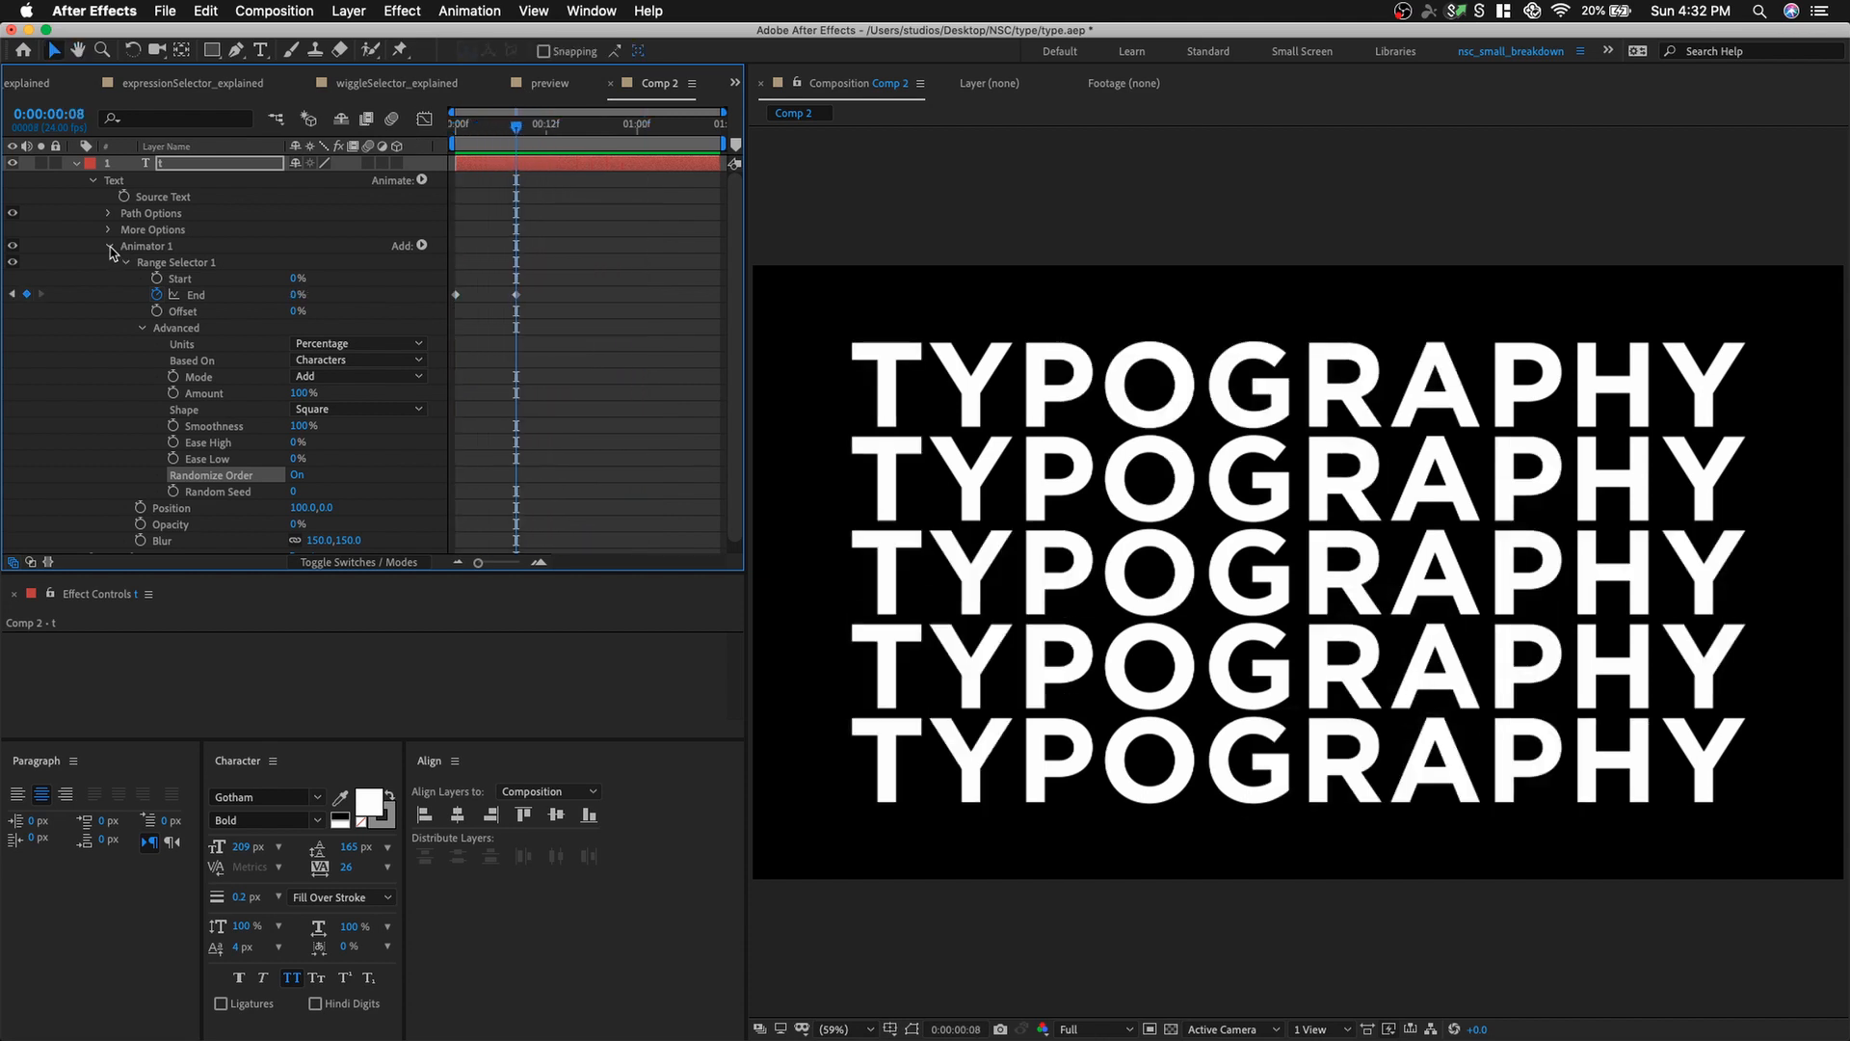
click(164, 247)
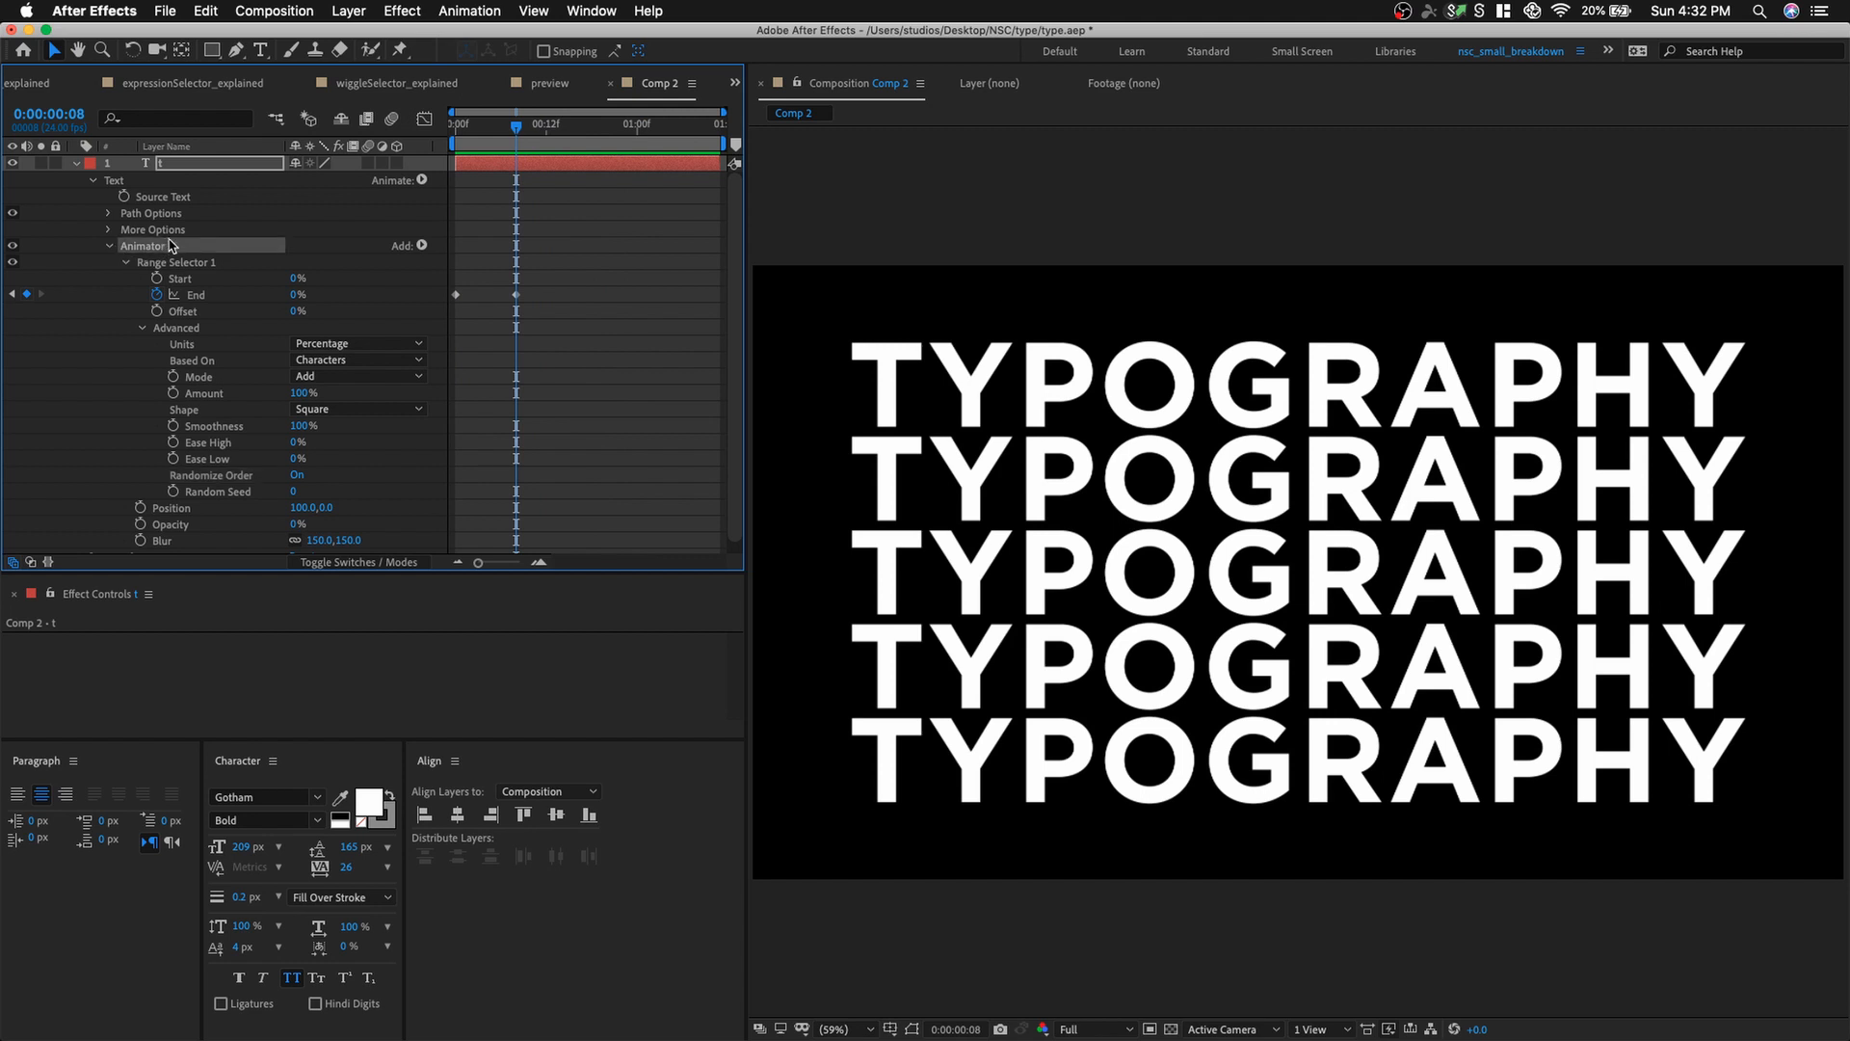
key(Return)
text(base)
key(Return)
click(109, 247)
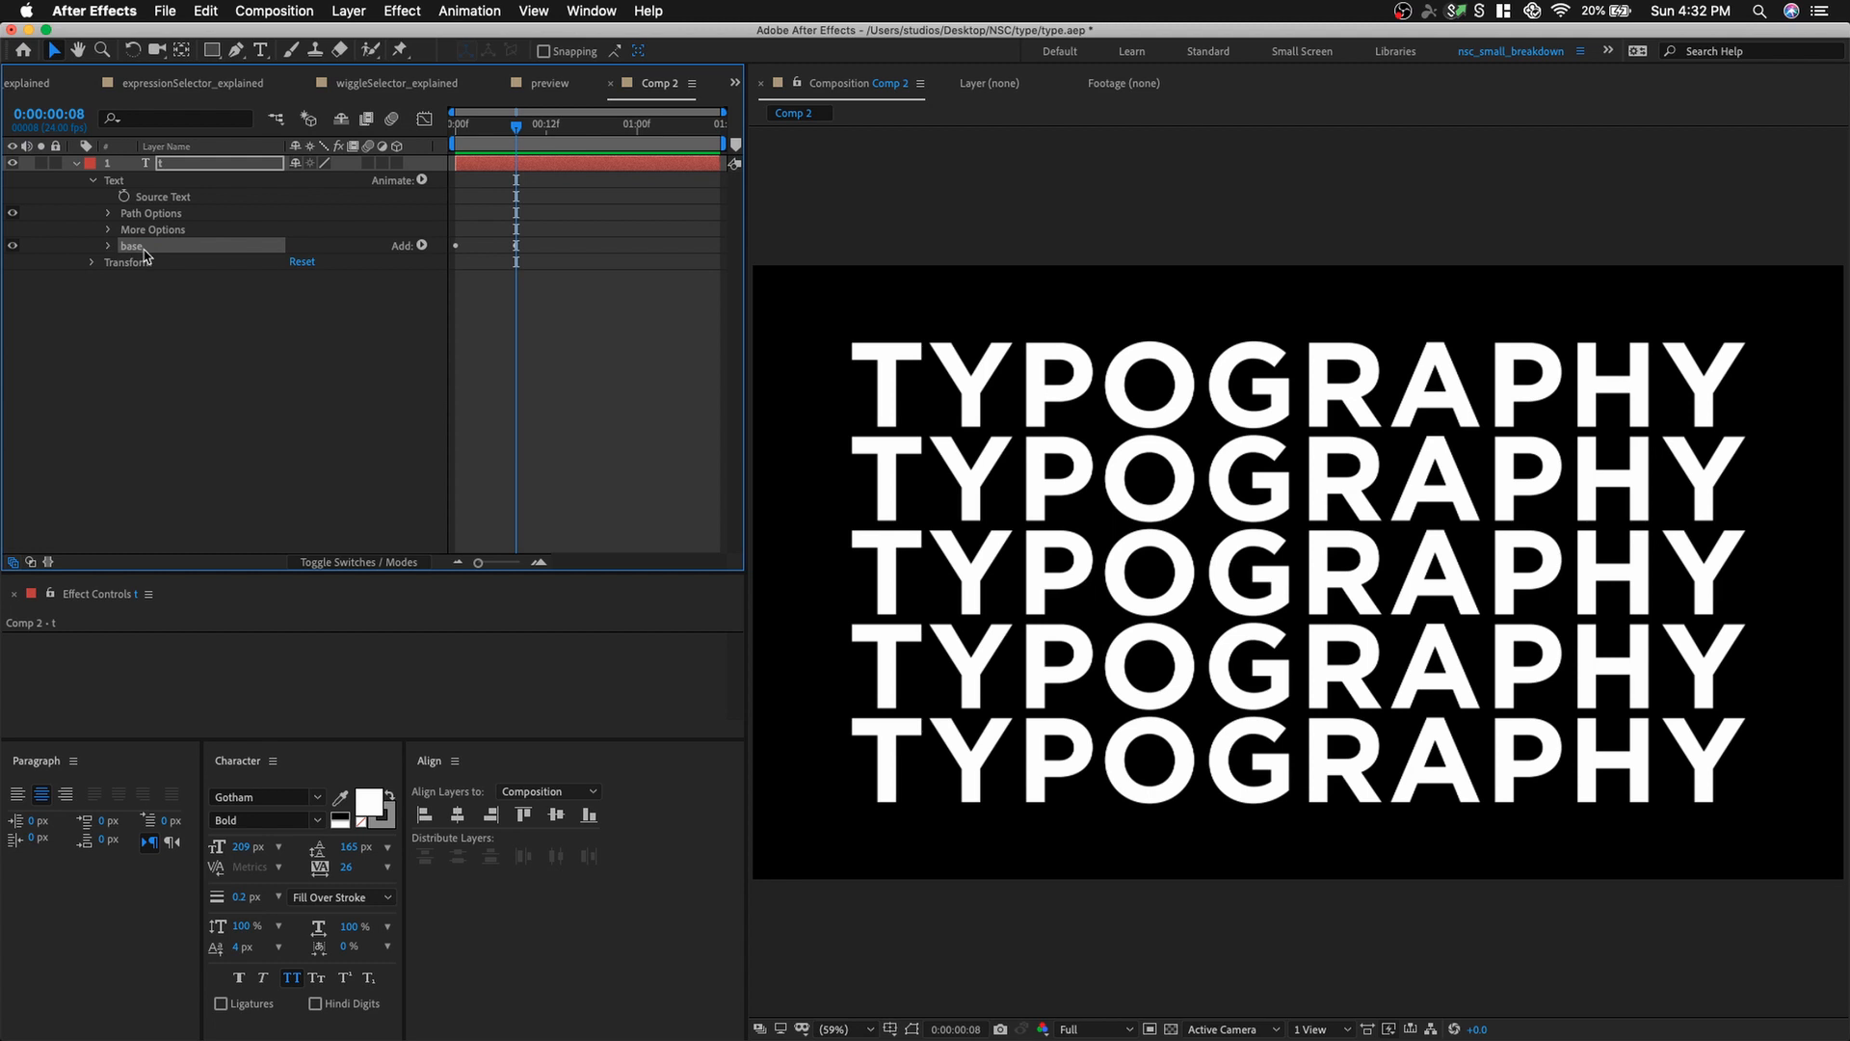
Duplicate the base animator and delete the Position, Opacity and Blur properties from the copy.
key(super+d)
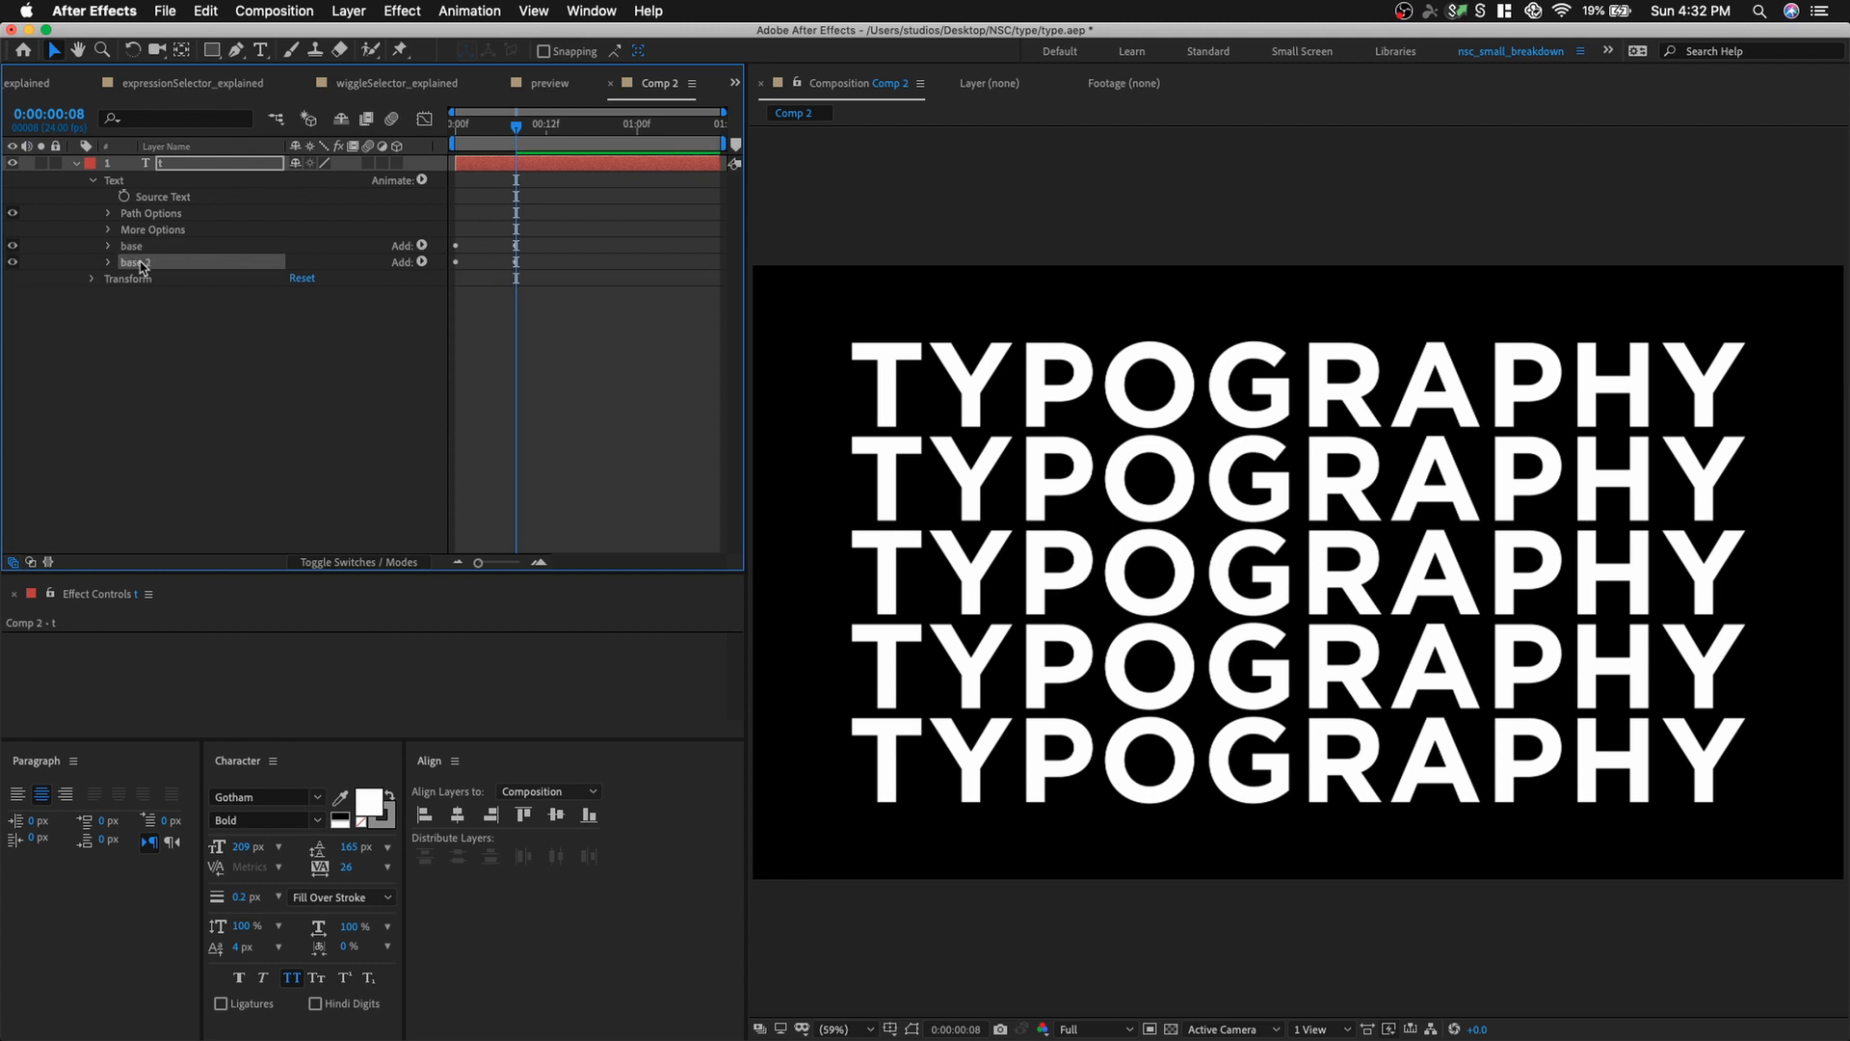
click(106, 262)
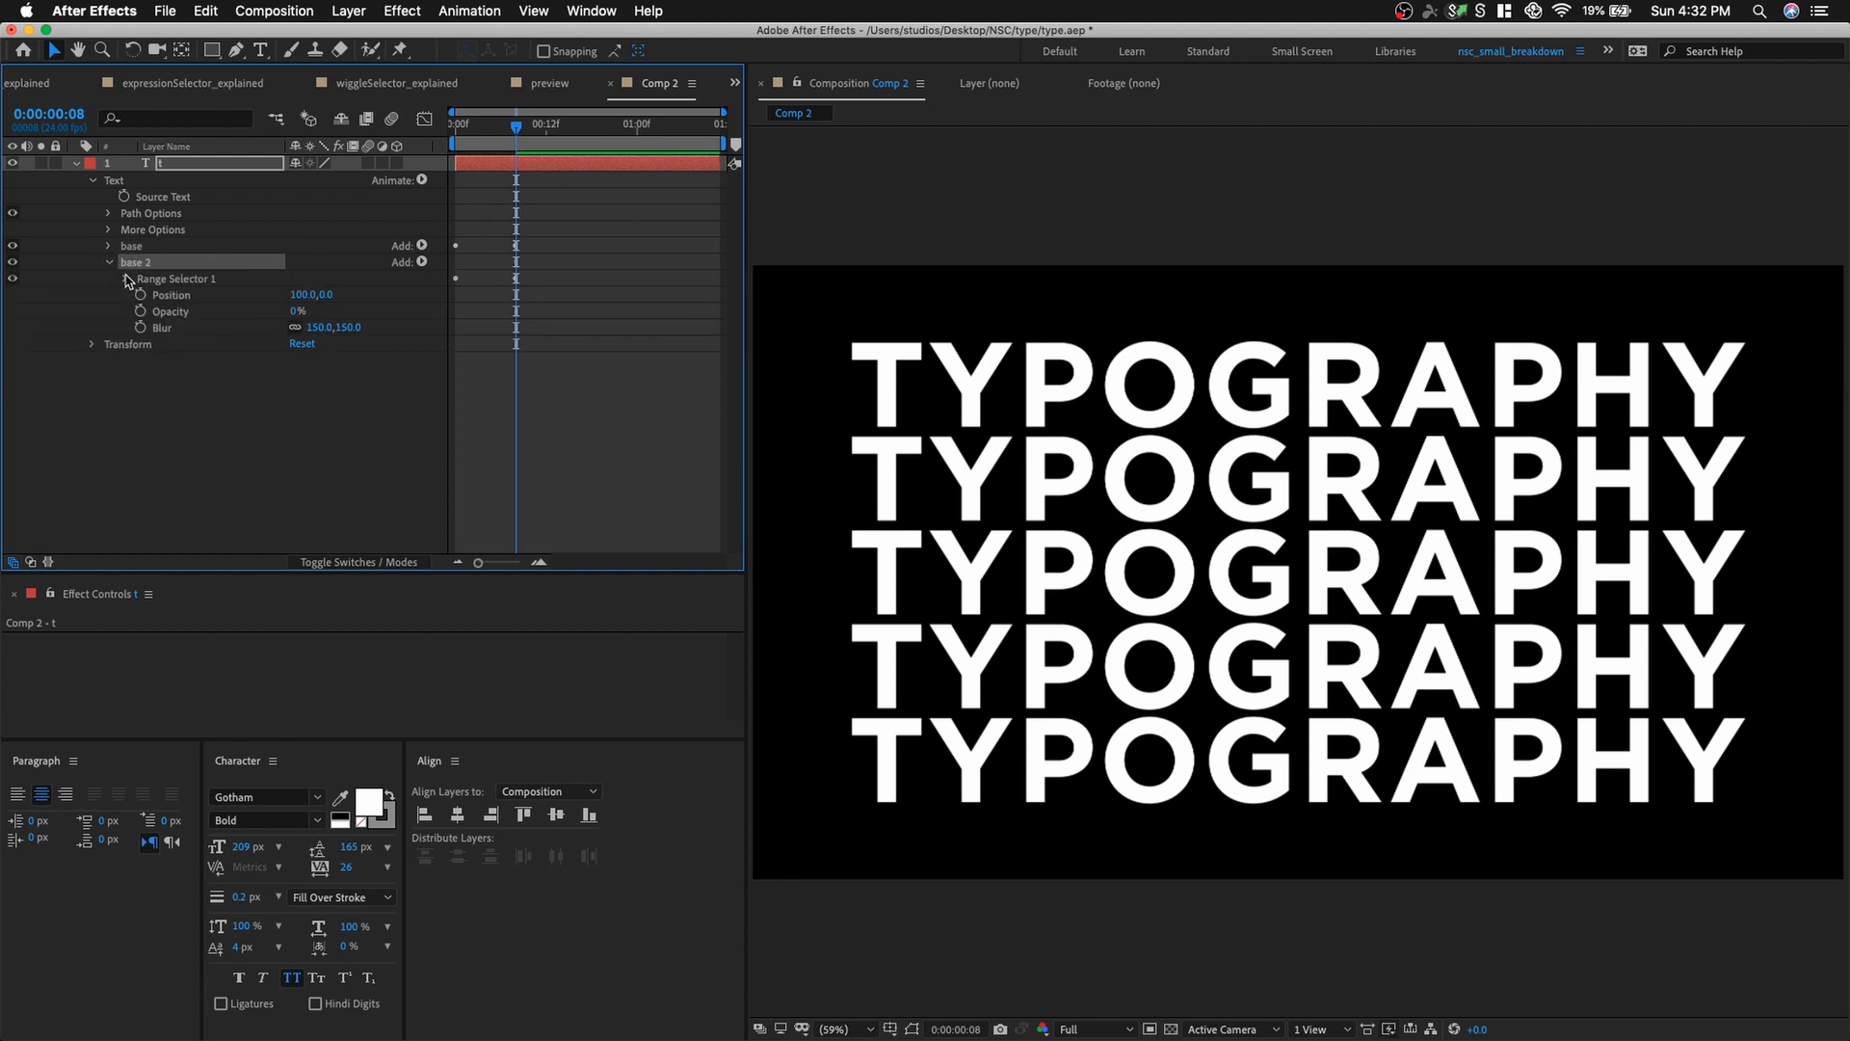
click(127, 280)
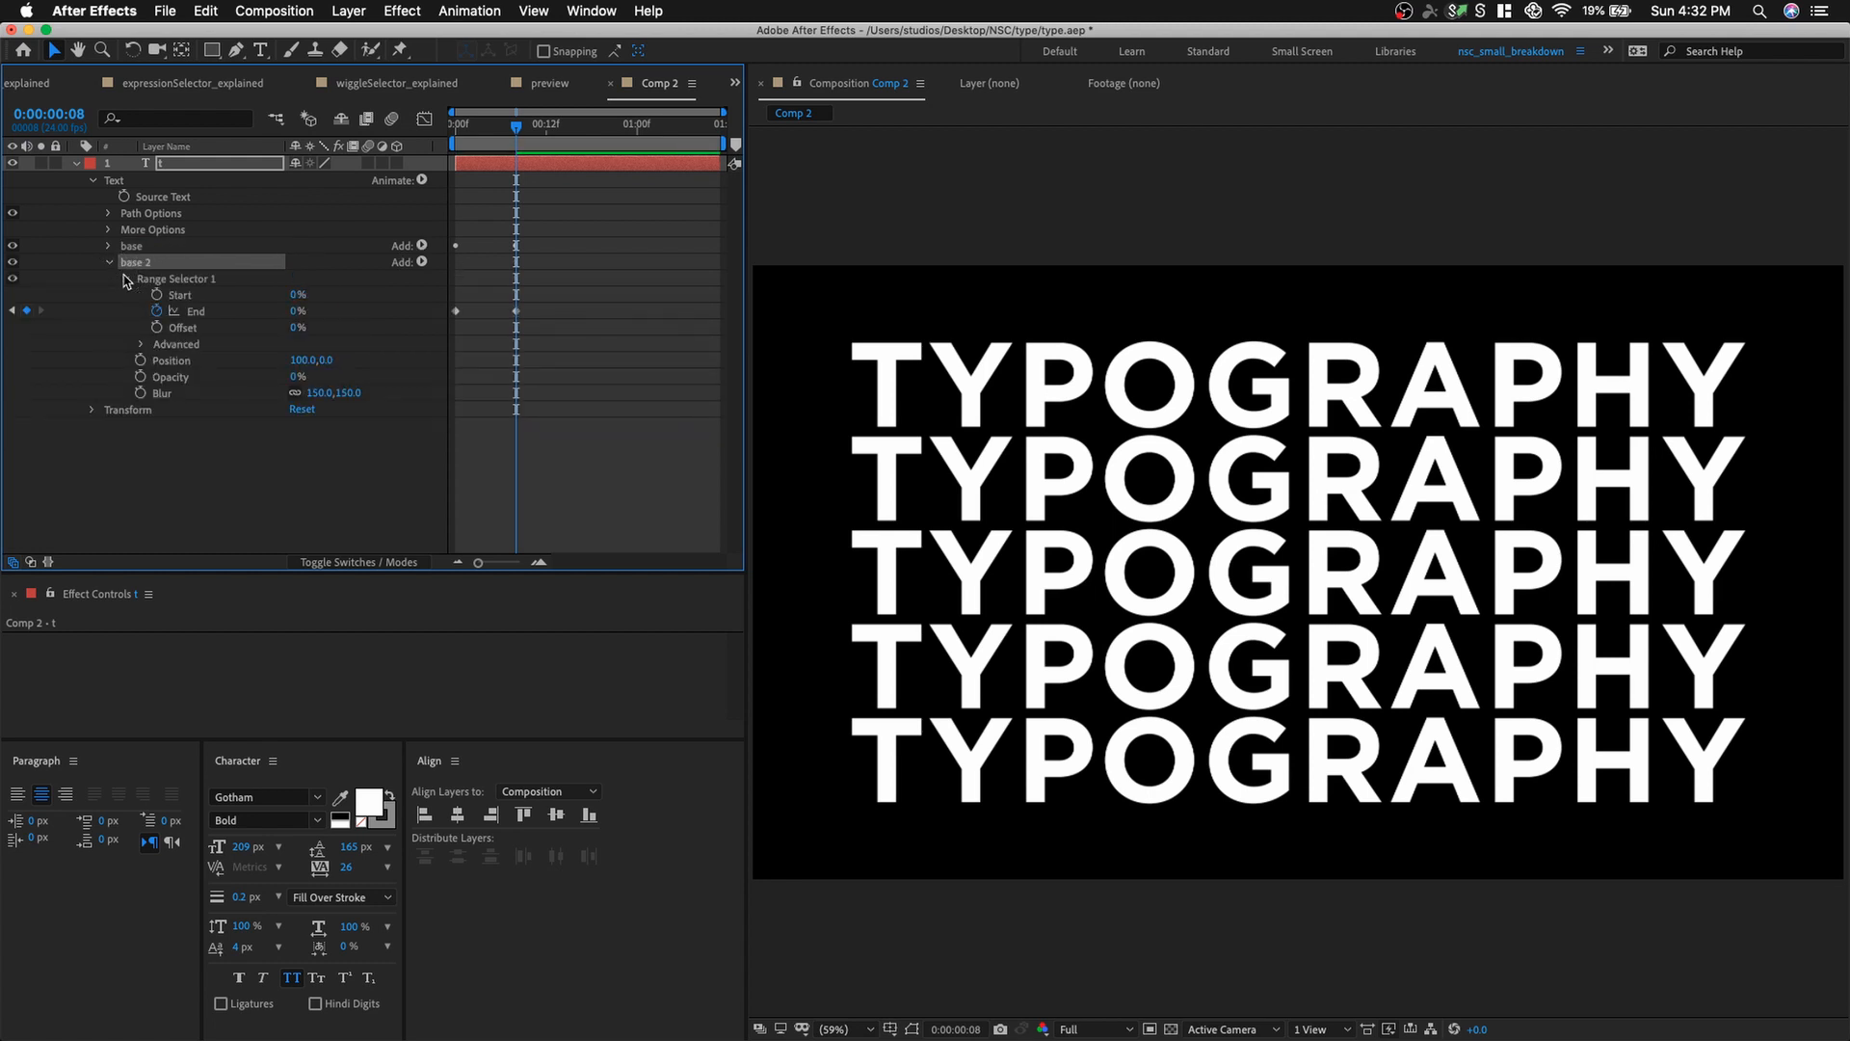
click(171, 360)
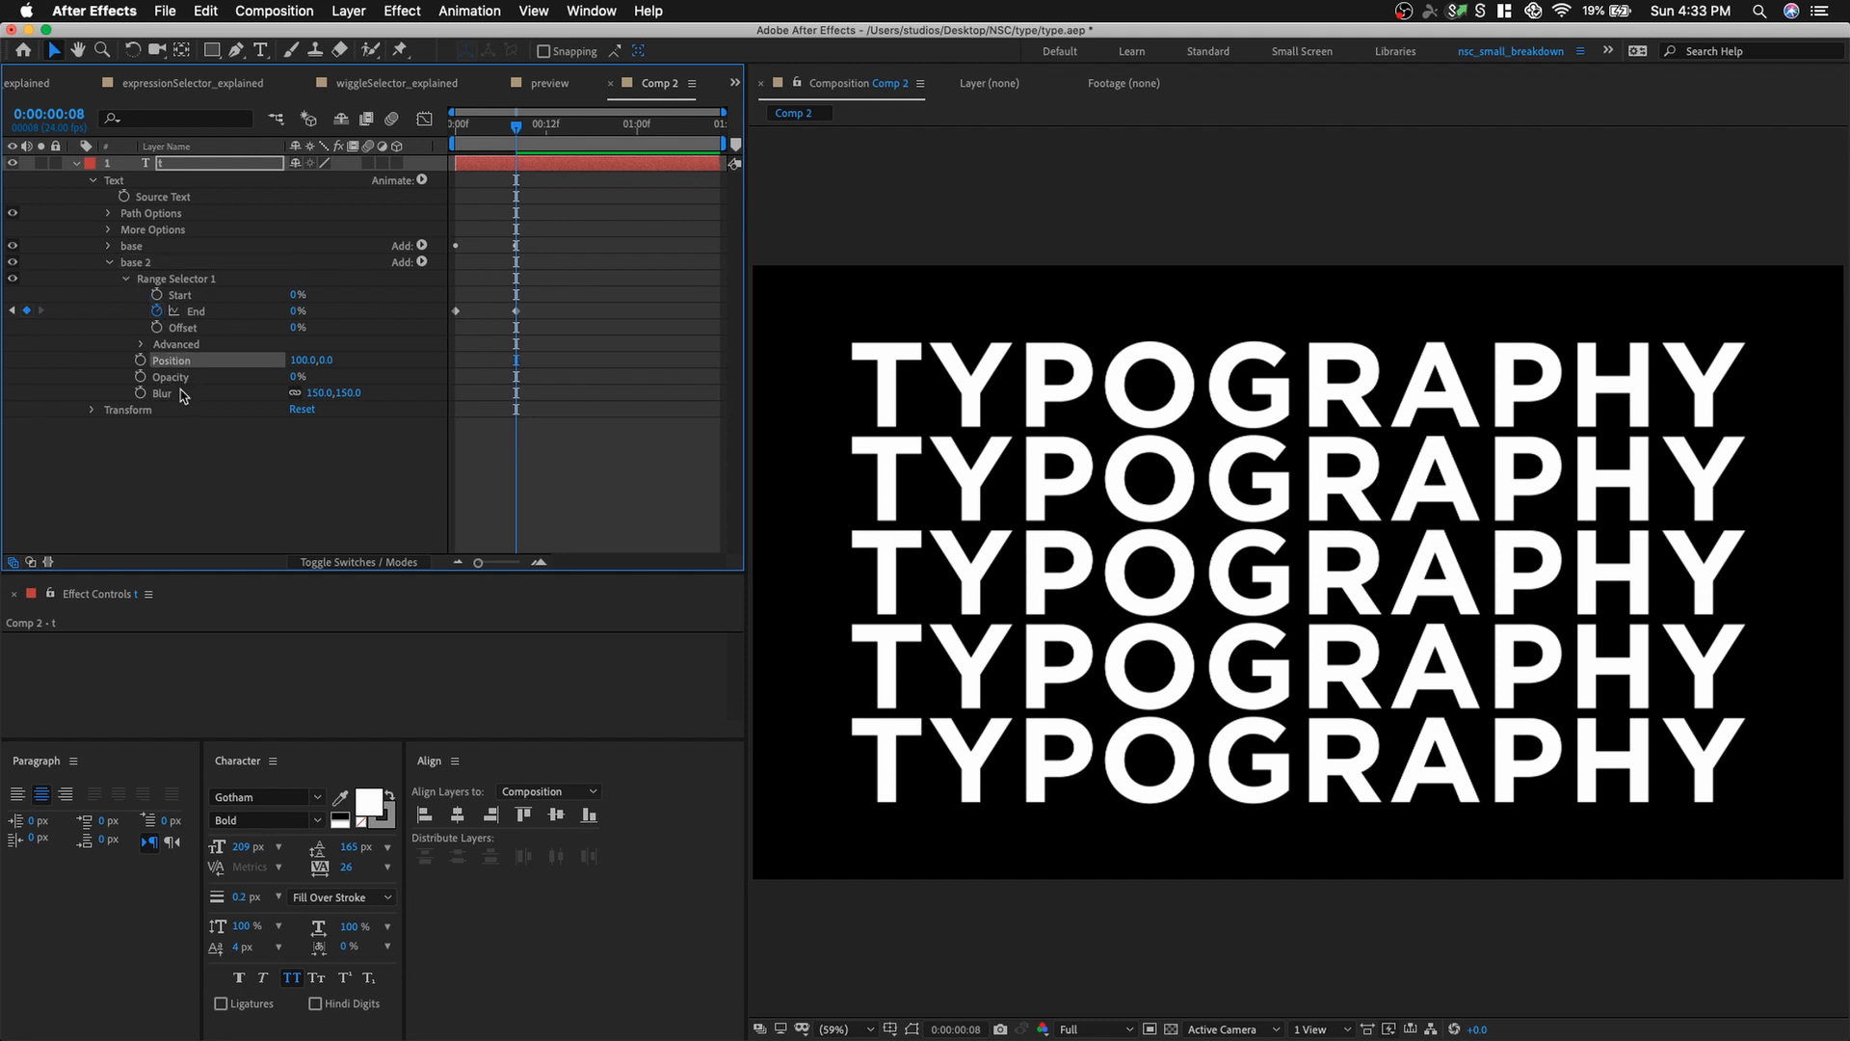
shift+click(162, 393)
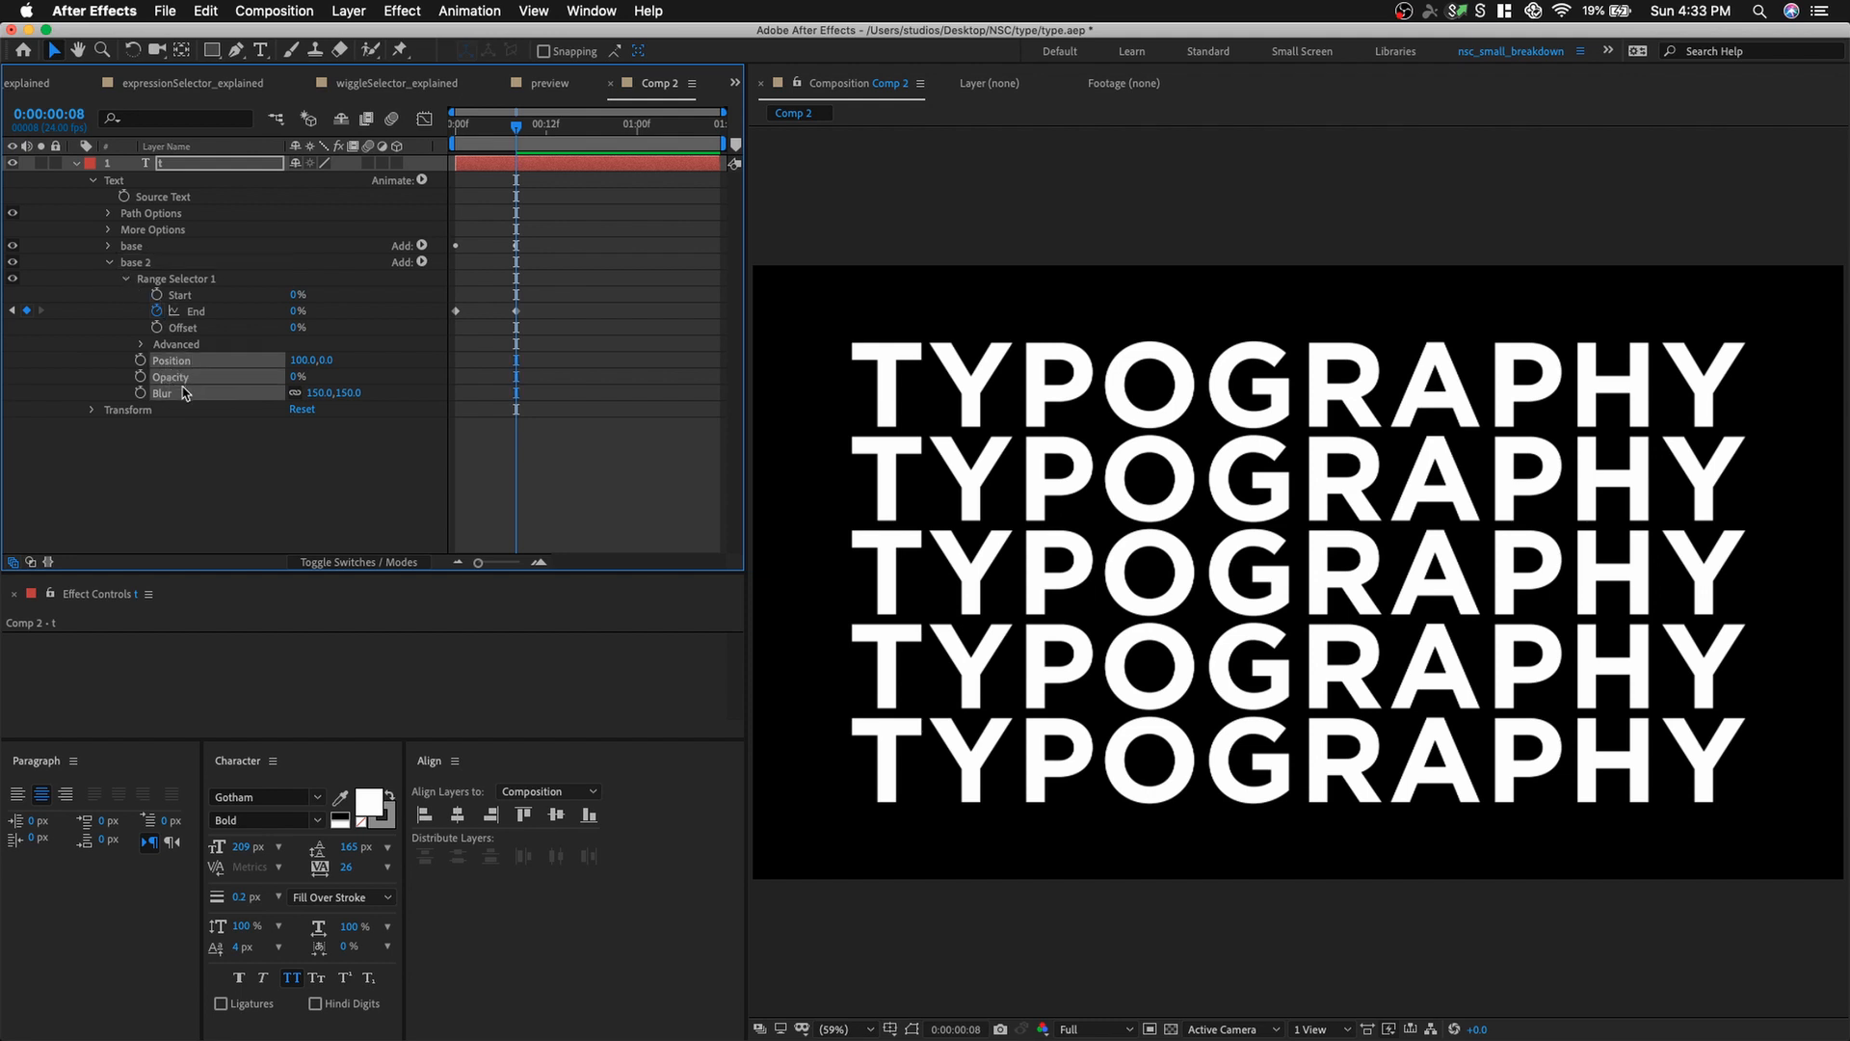
key(Delete)
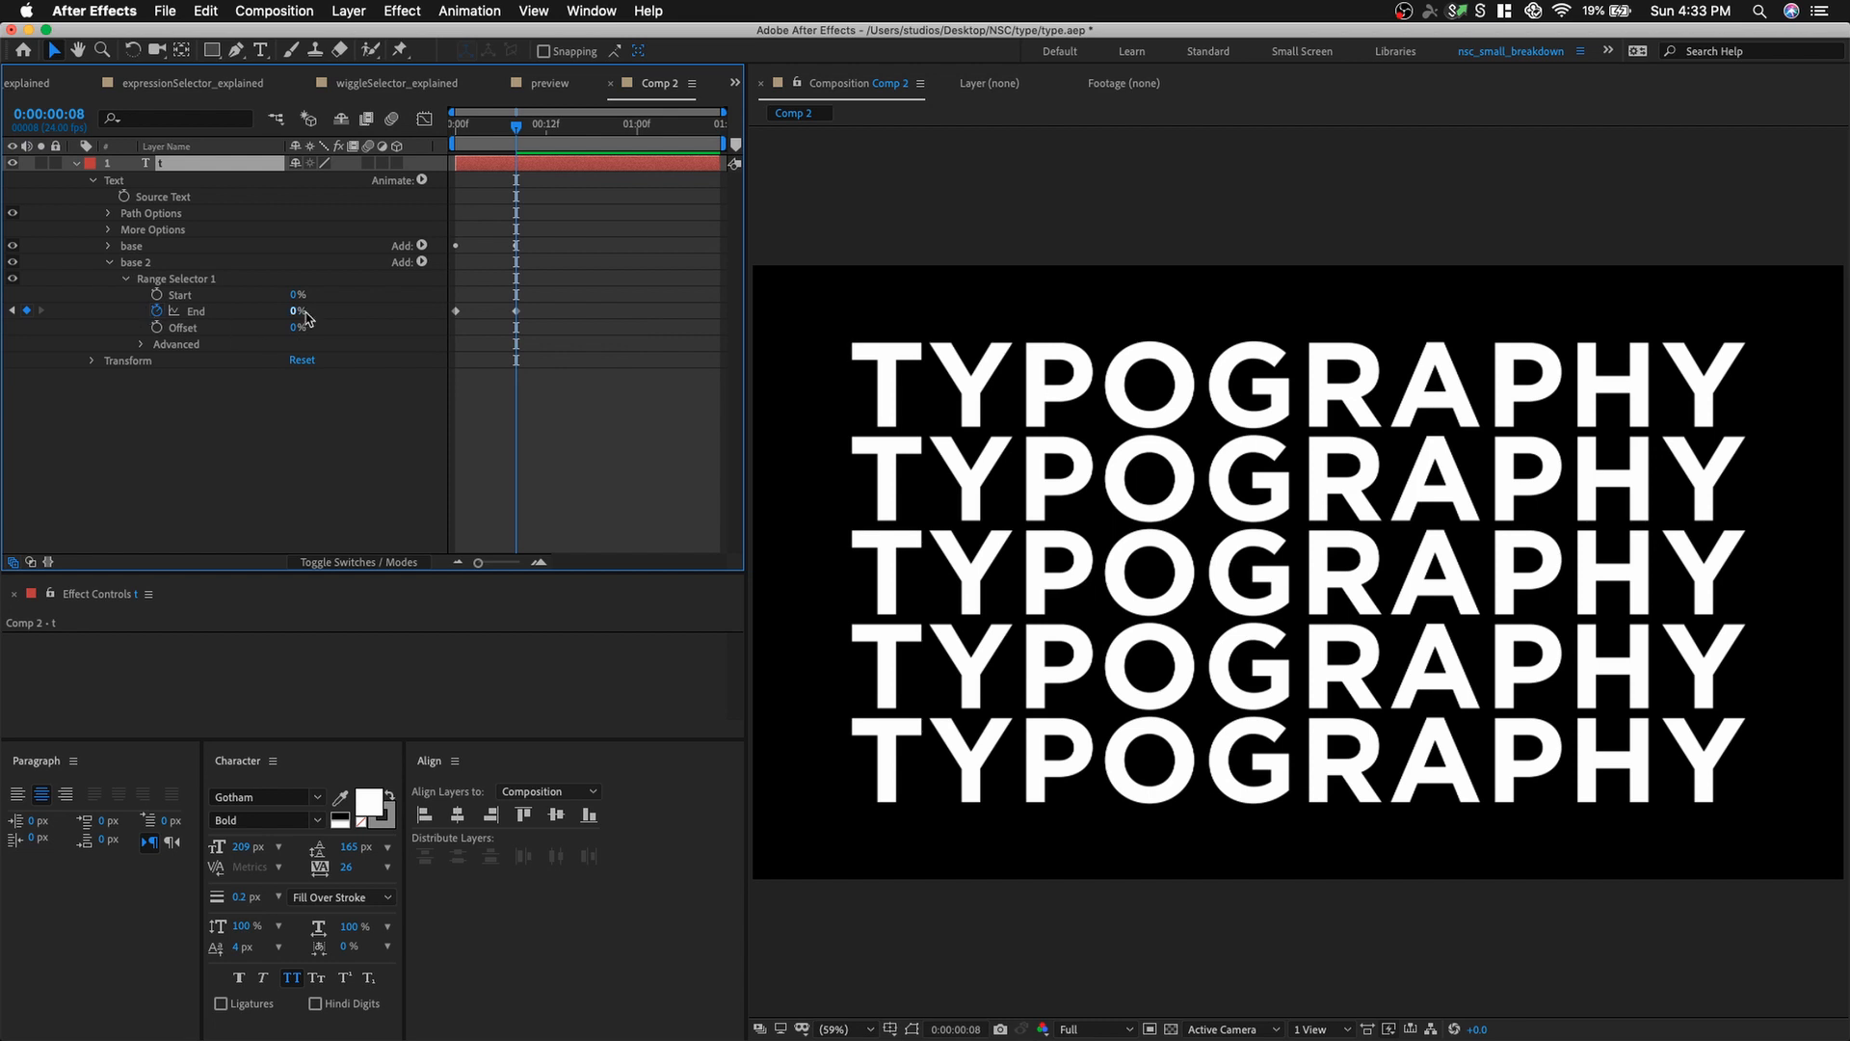
Add a Scale property to the base 2 animator and set it to 80%.
click(423, 263)
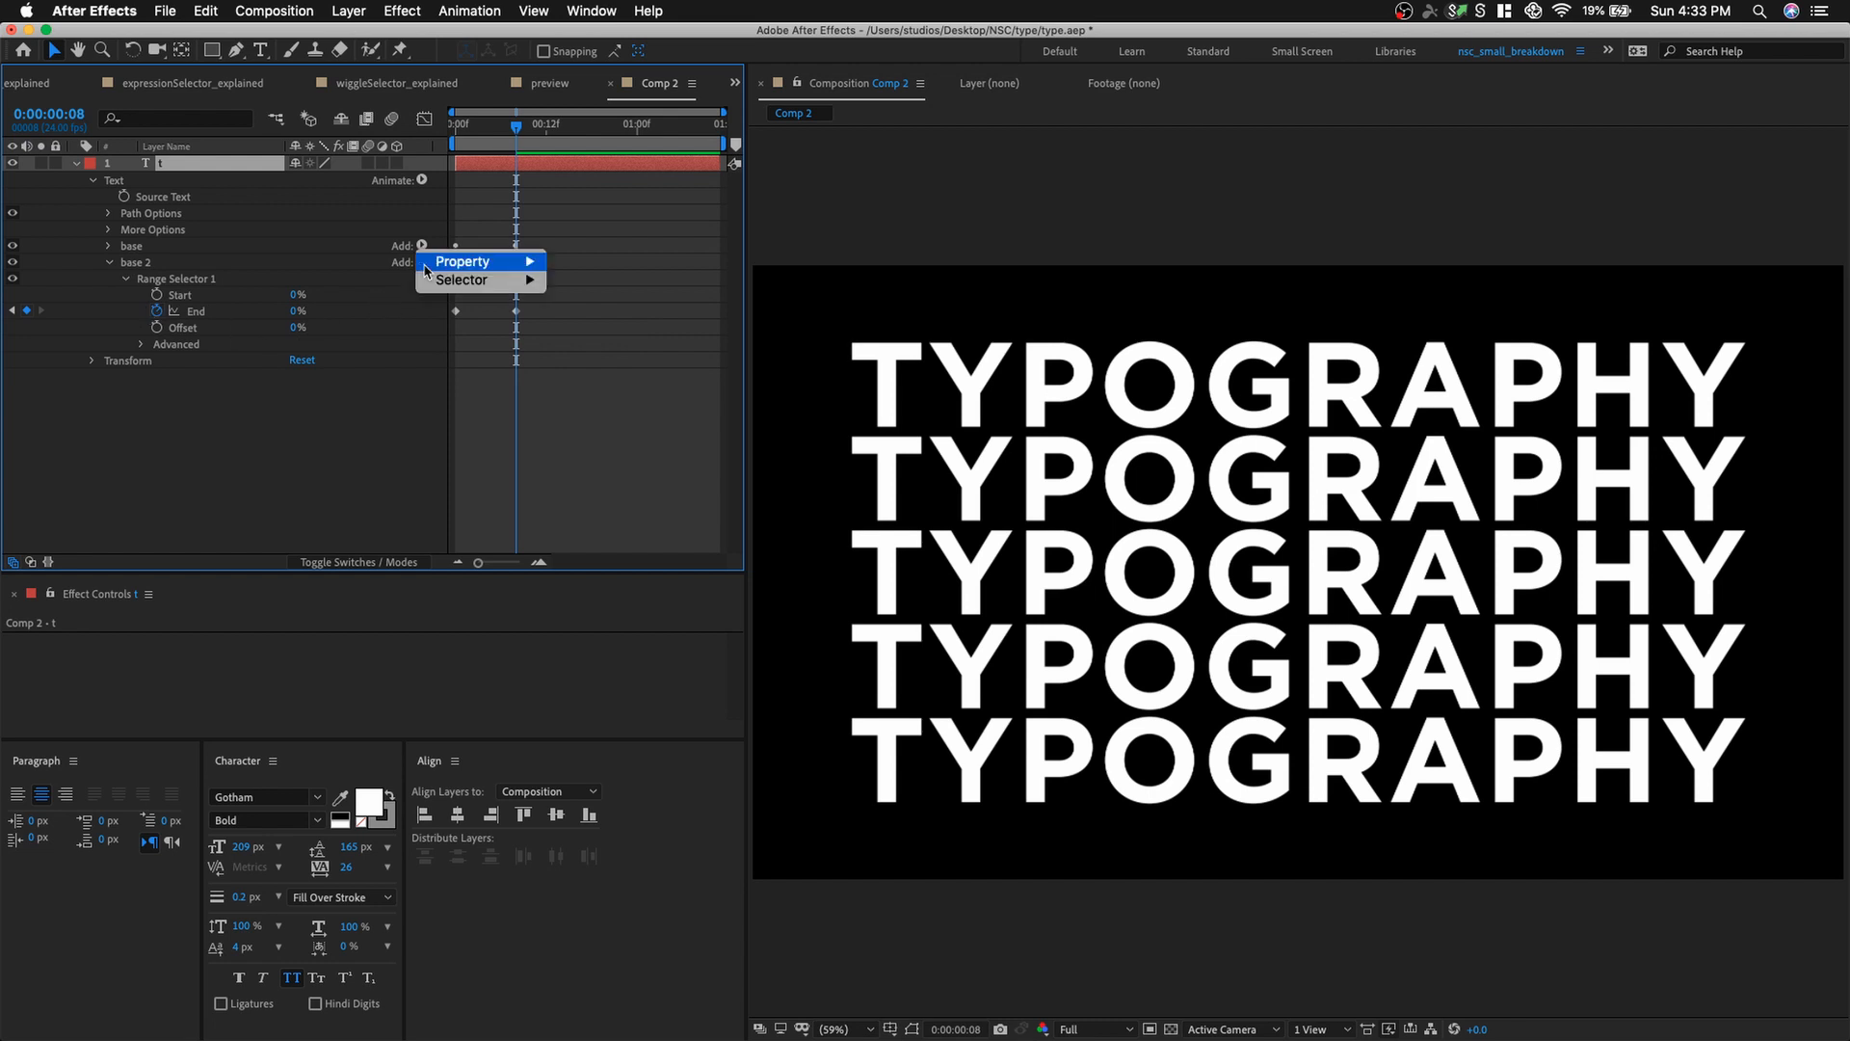
mouse_move(484, 268)
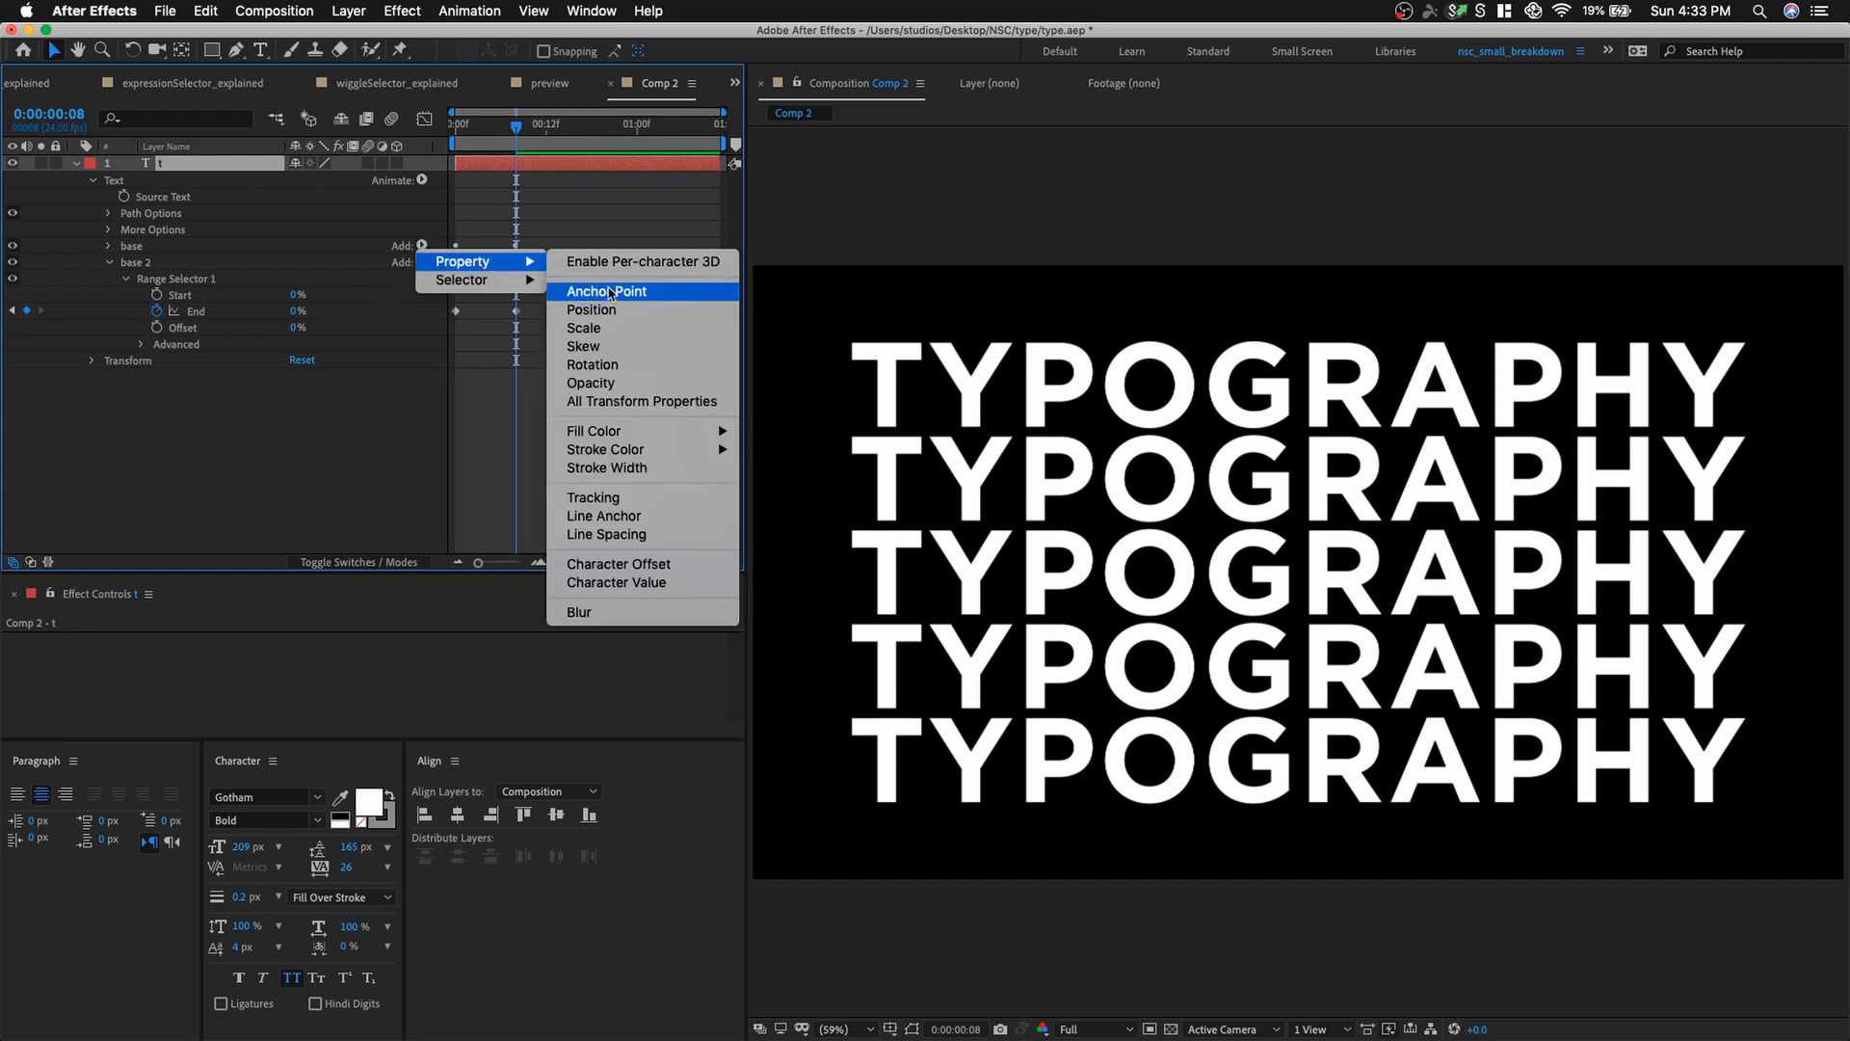
click(599, 331)
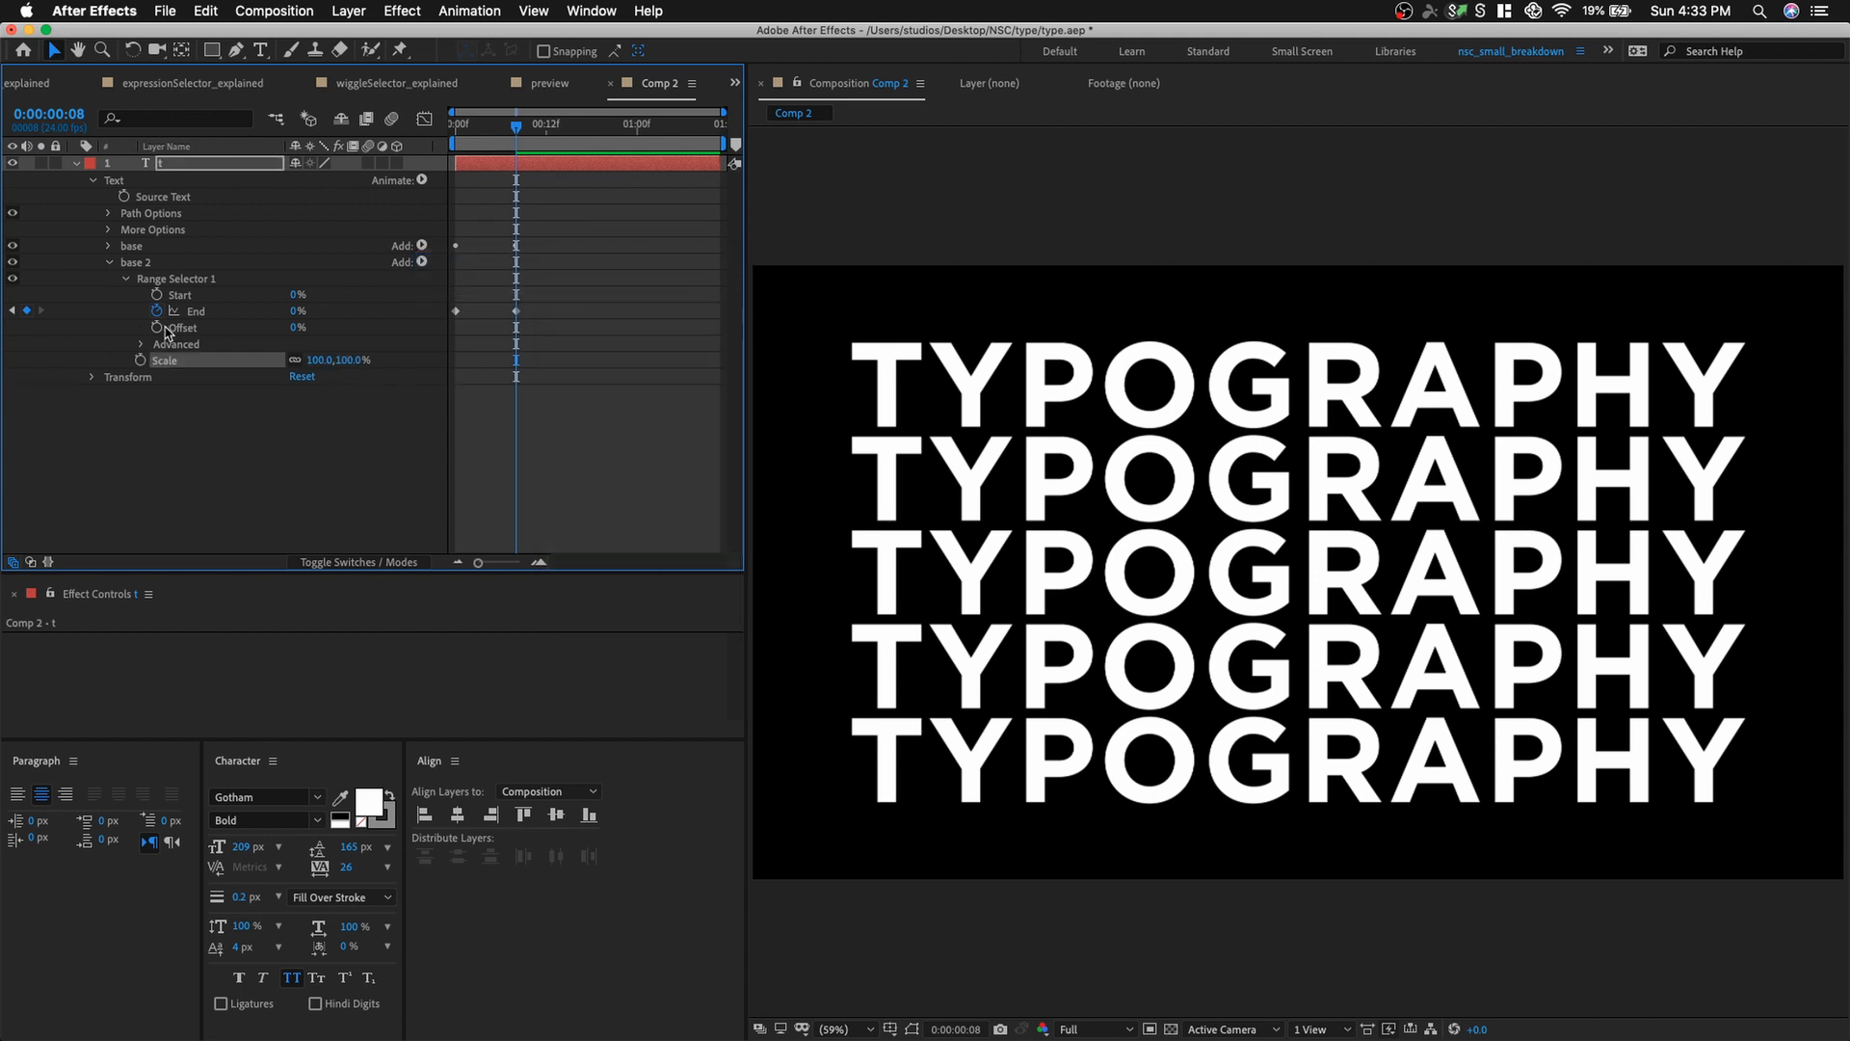
click(325, 360)
text(80)
key(Return)
Shift base 2's End keyframes three frames later, with the last at frame 11, and preview the reveal.
drag(538, 291, 473, 314)
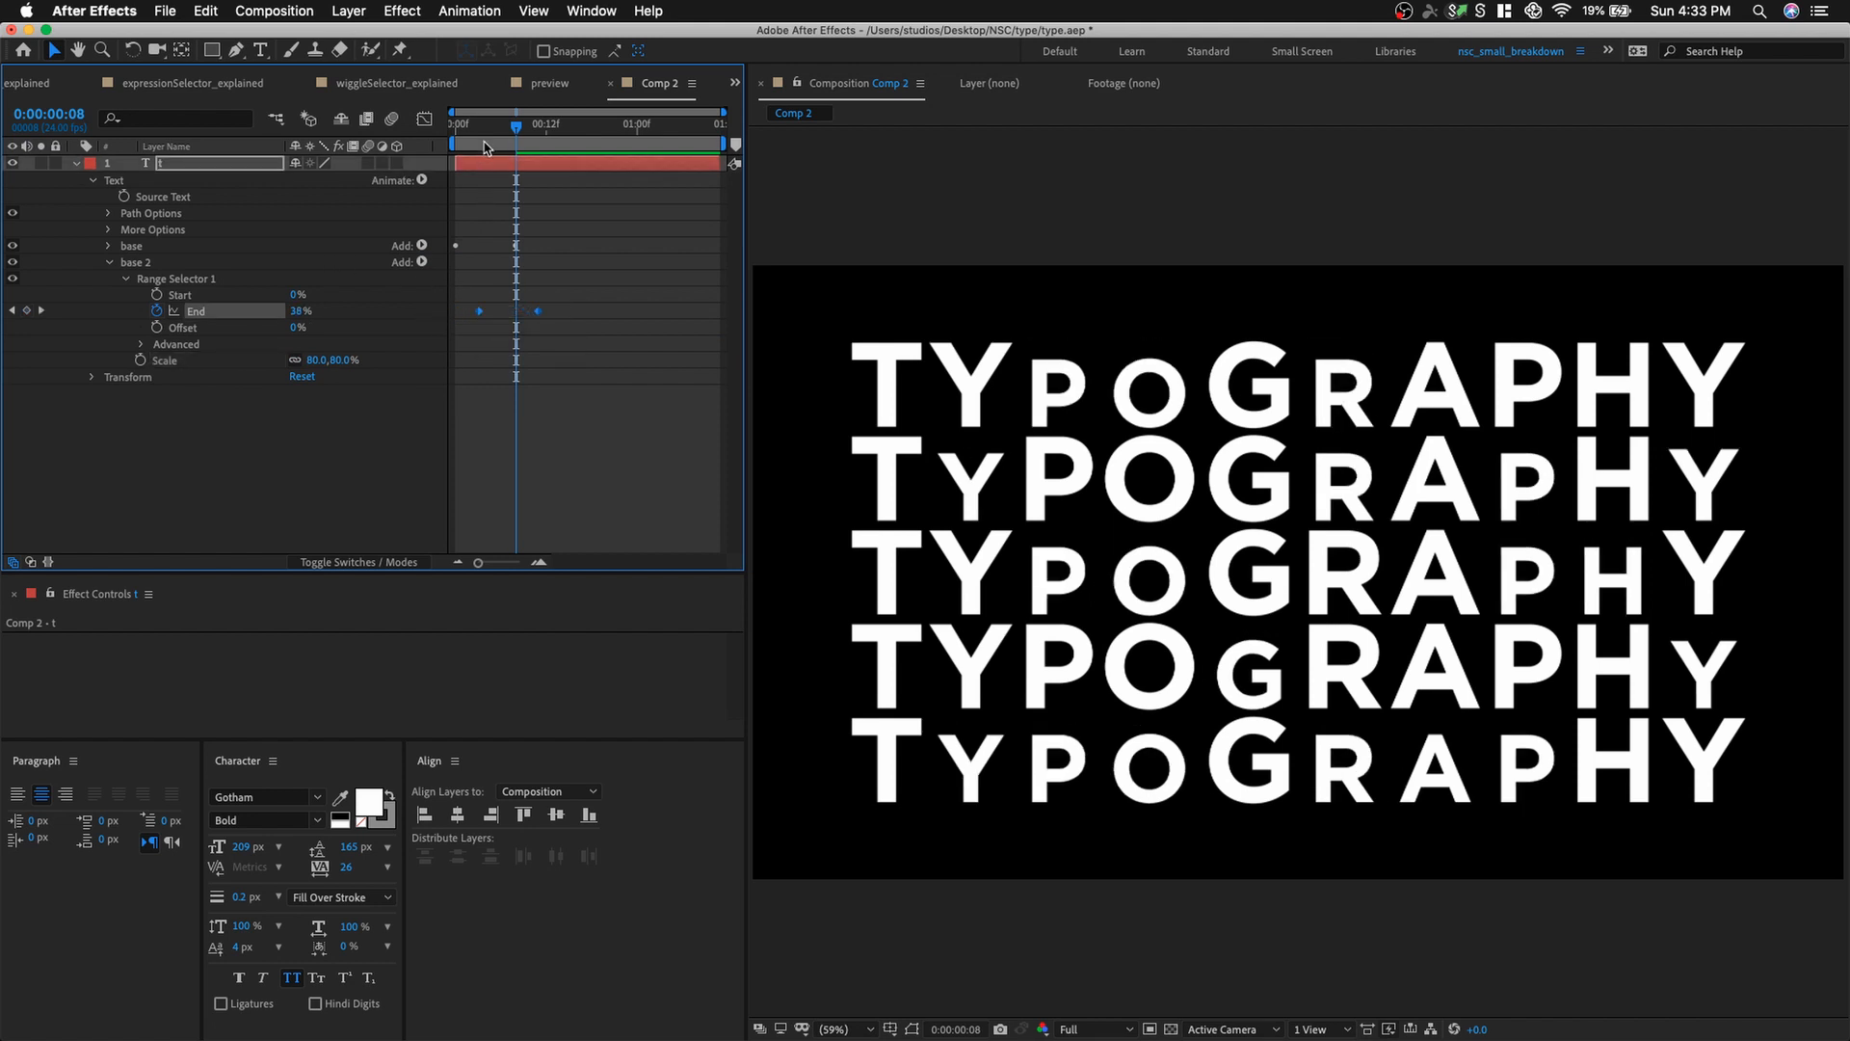
drag(482, 133, 537, 180)
key(space)
key(space)
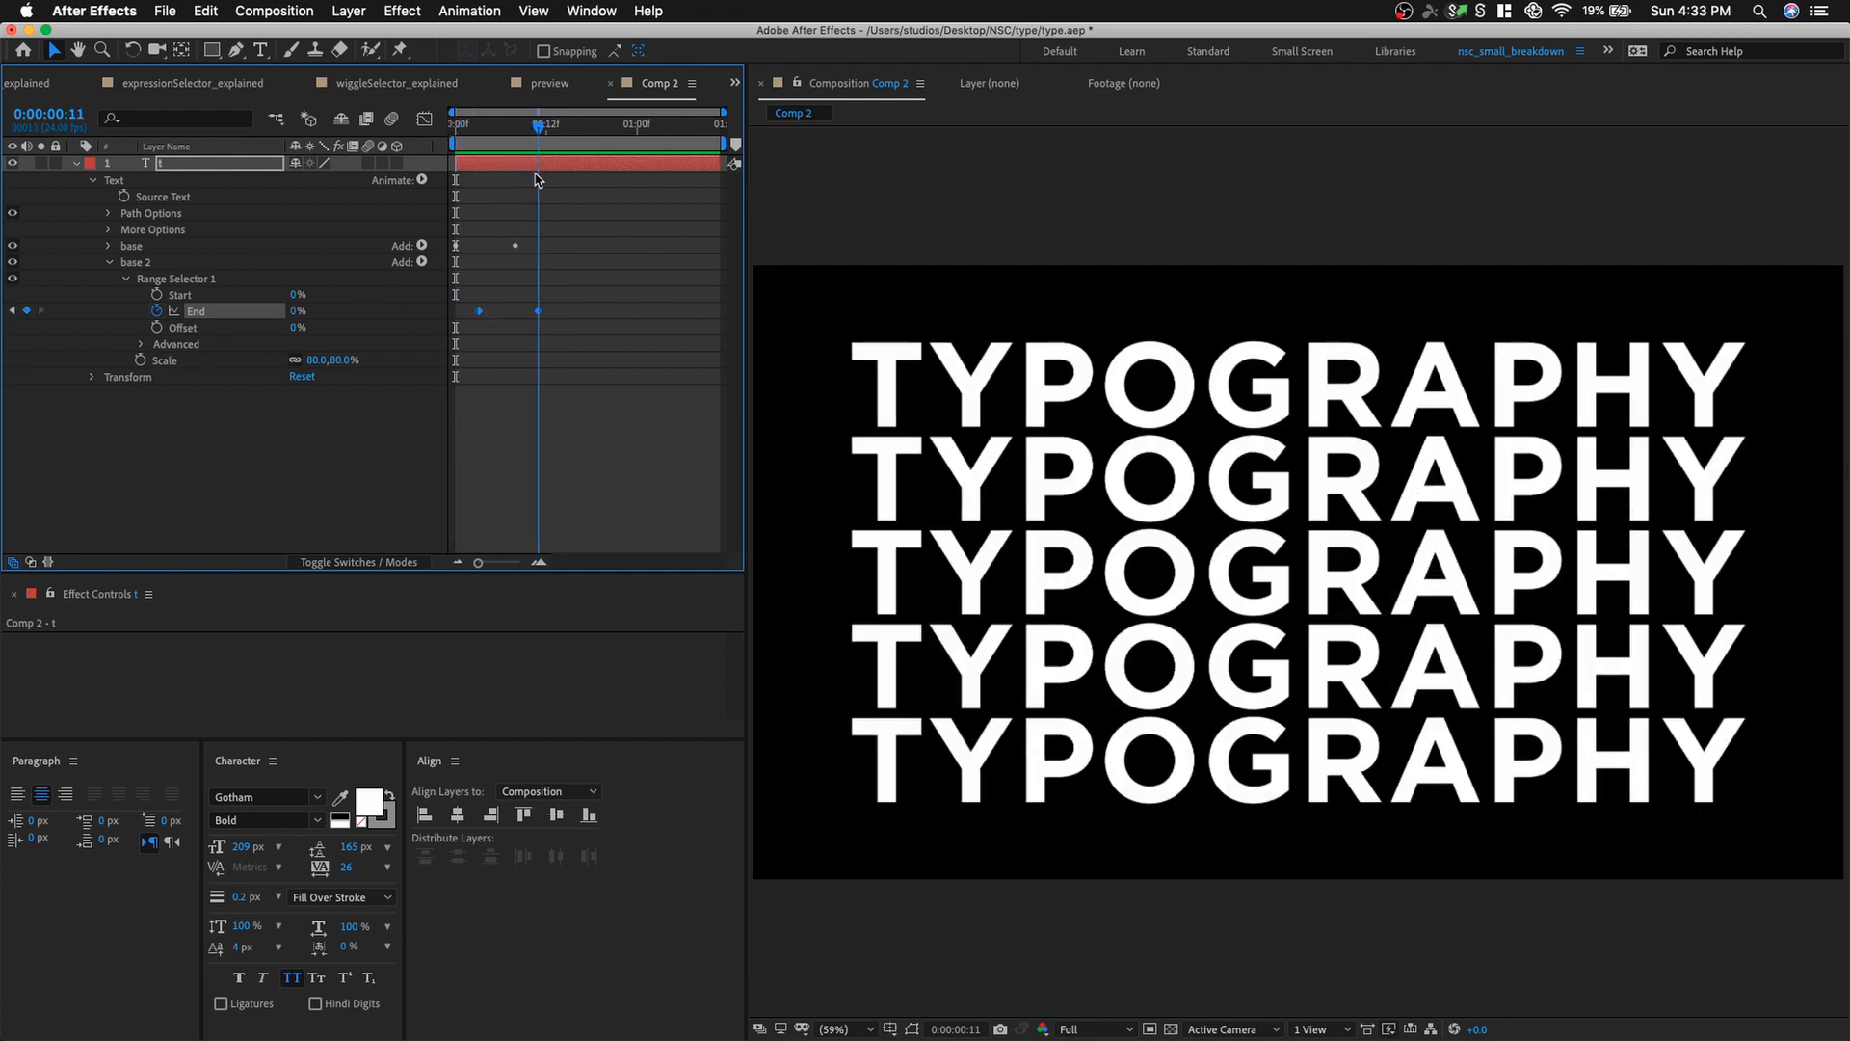
key(space)
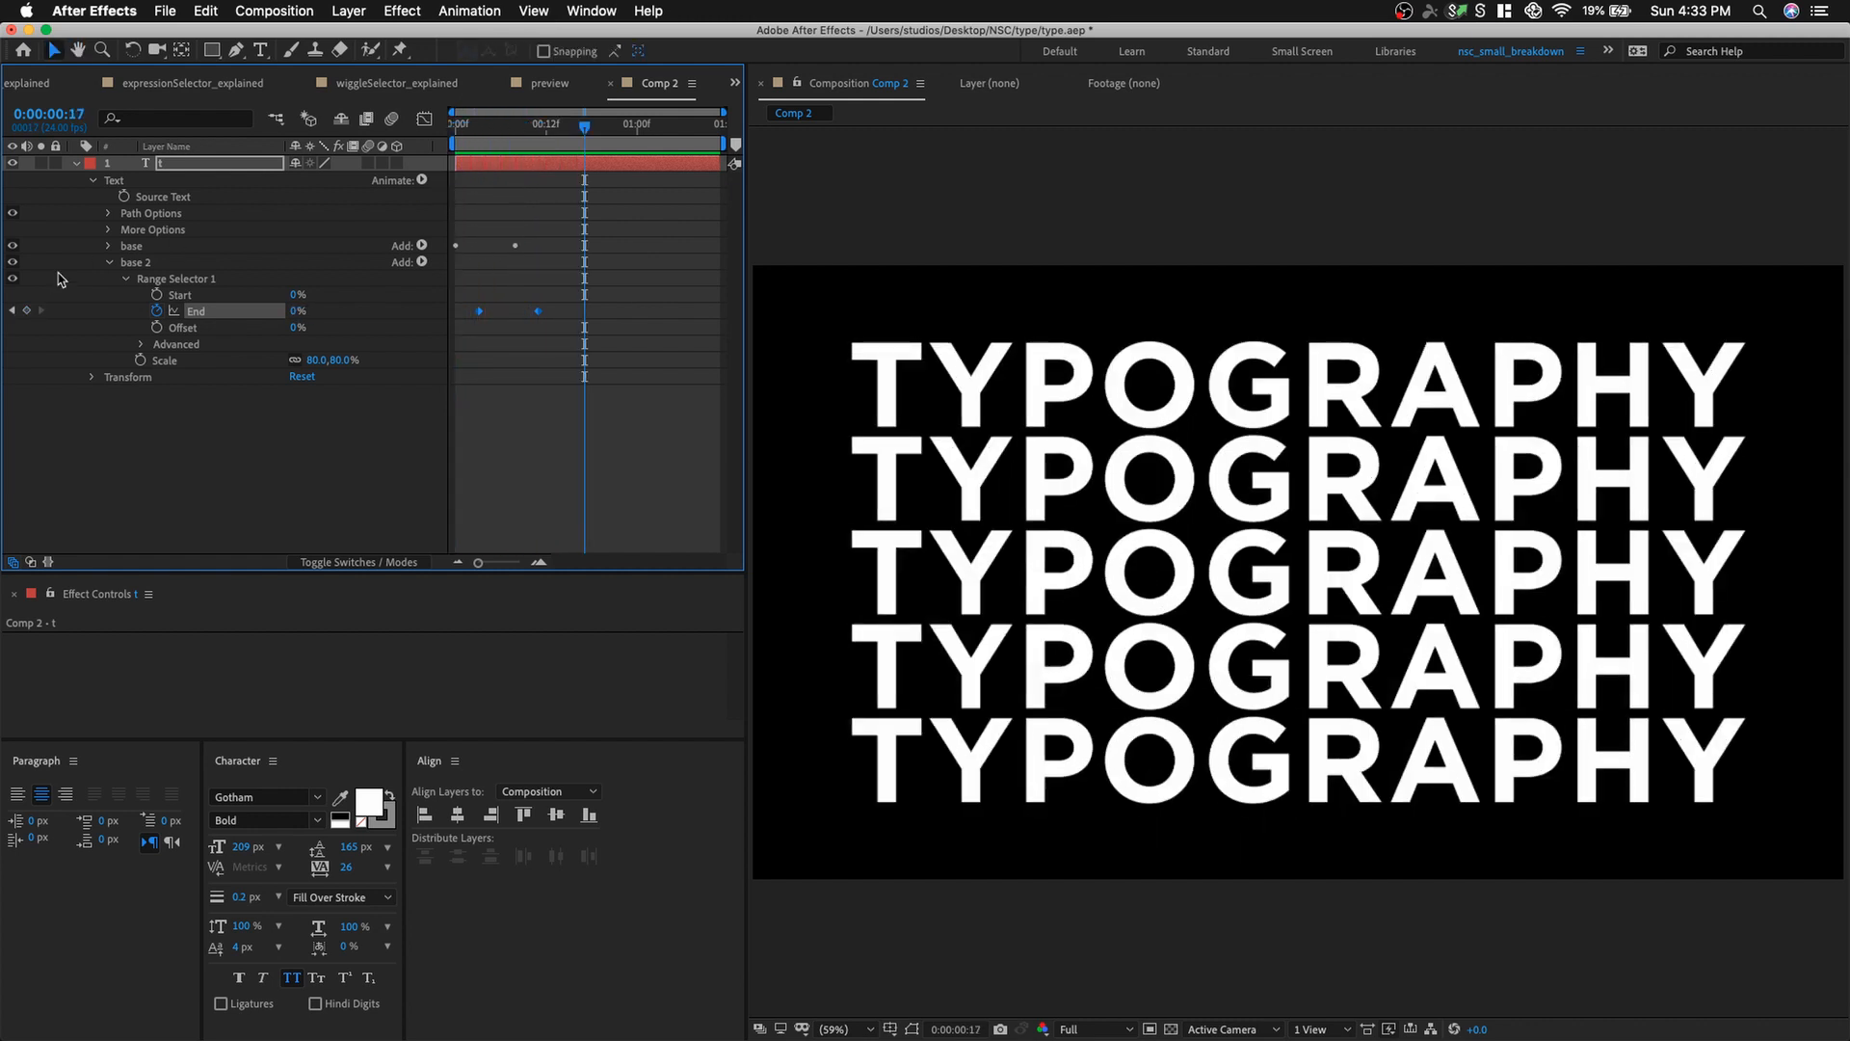
Rename the base 2 animator as scale and collapse its properties.
click(136, 262)
key(Return)
text(sca)
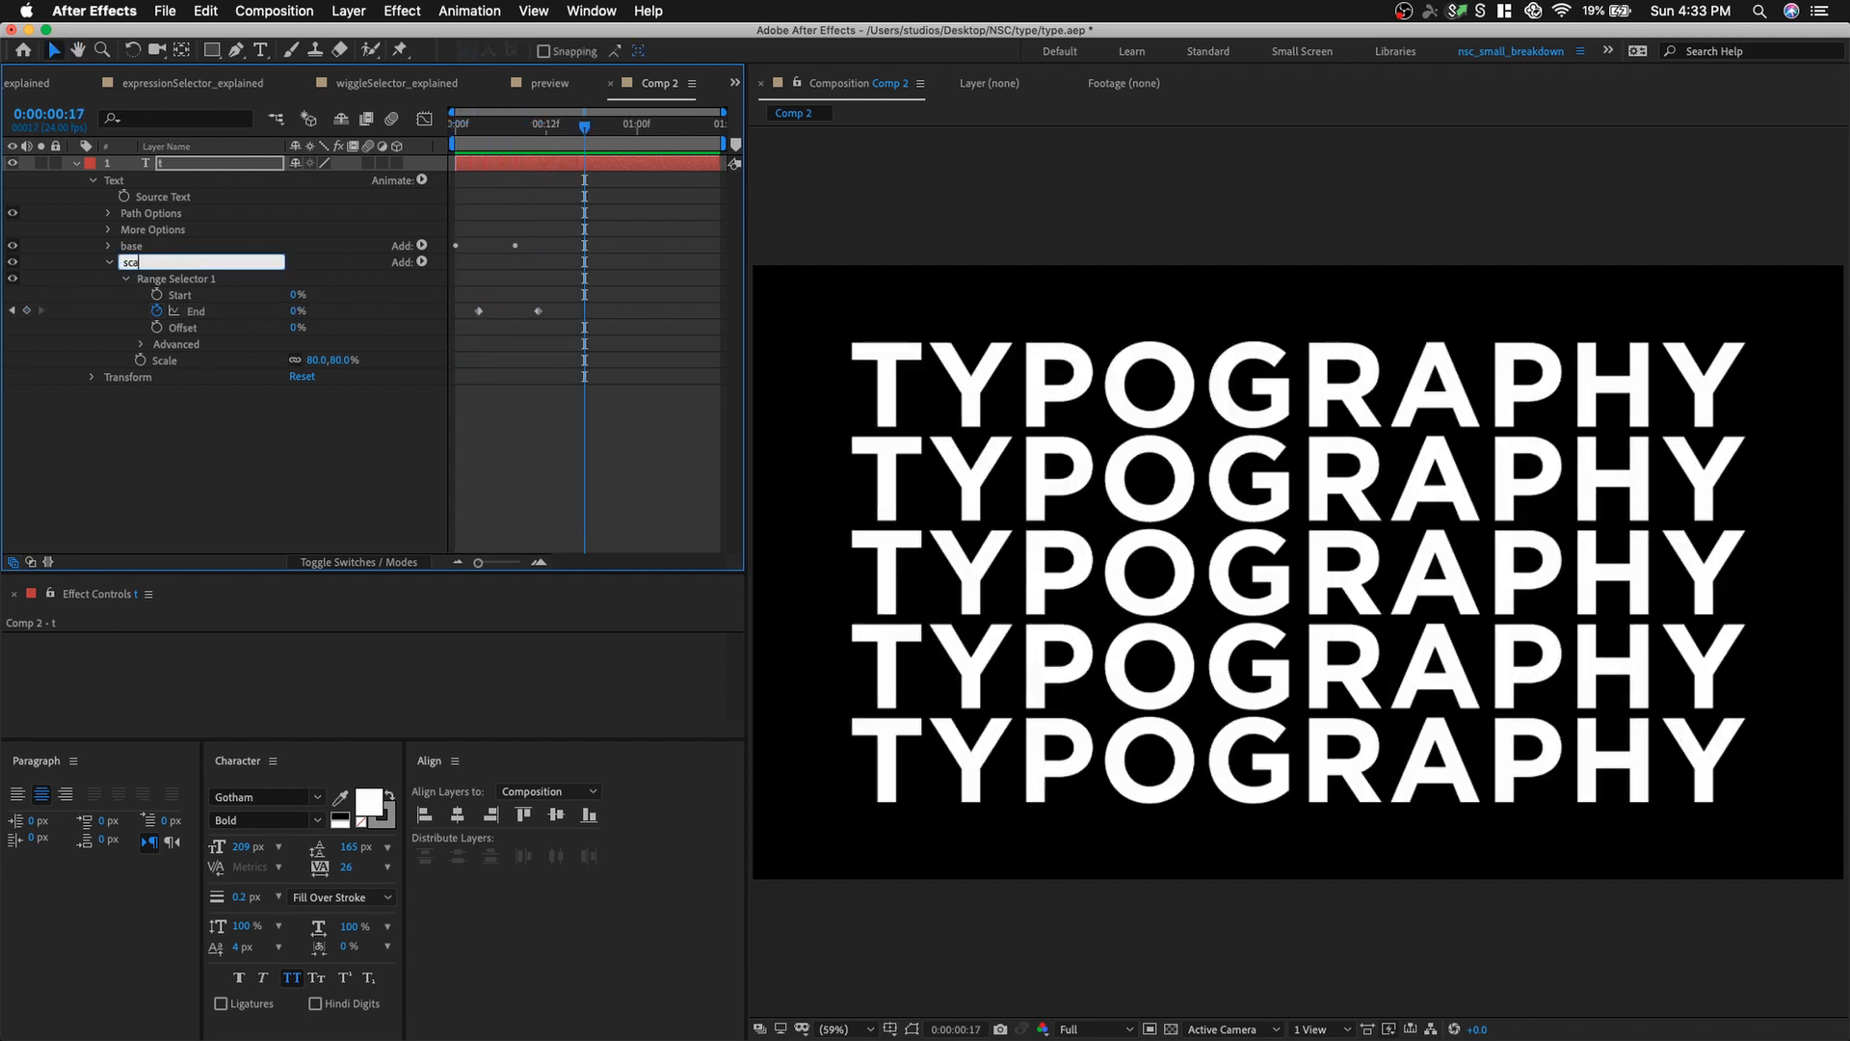
text(le)
key(Return)
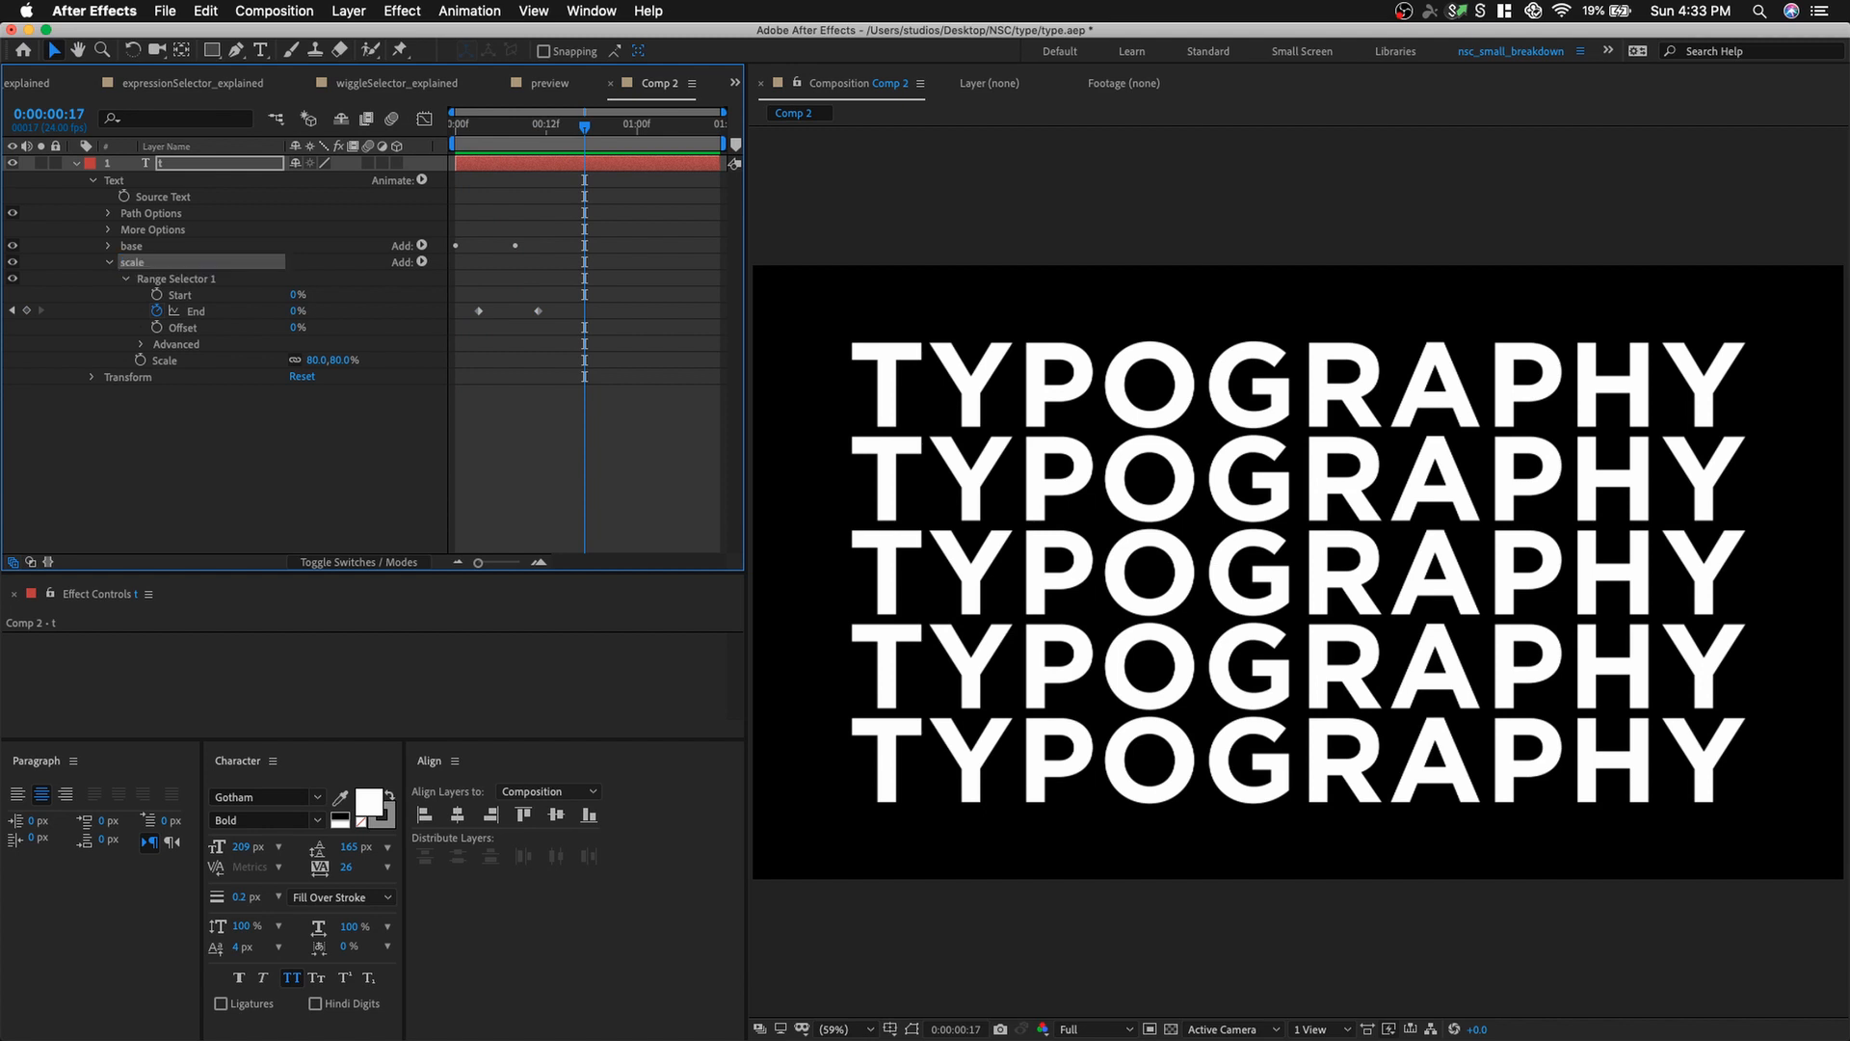
click(109, 264)
Duplicate the scale animator and rename the copy as fill.
key(ctrl+d)
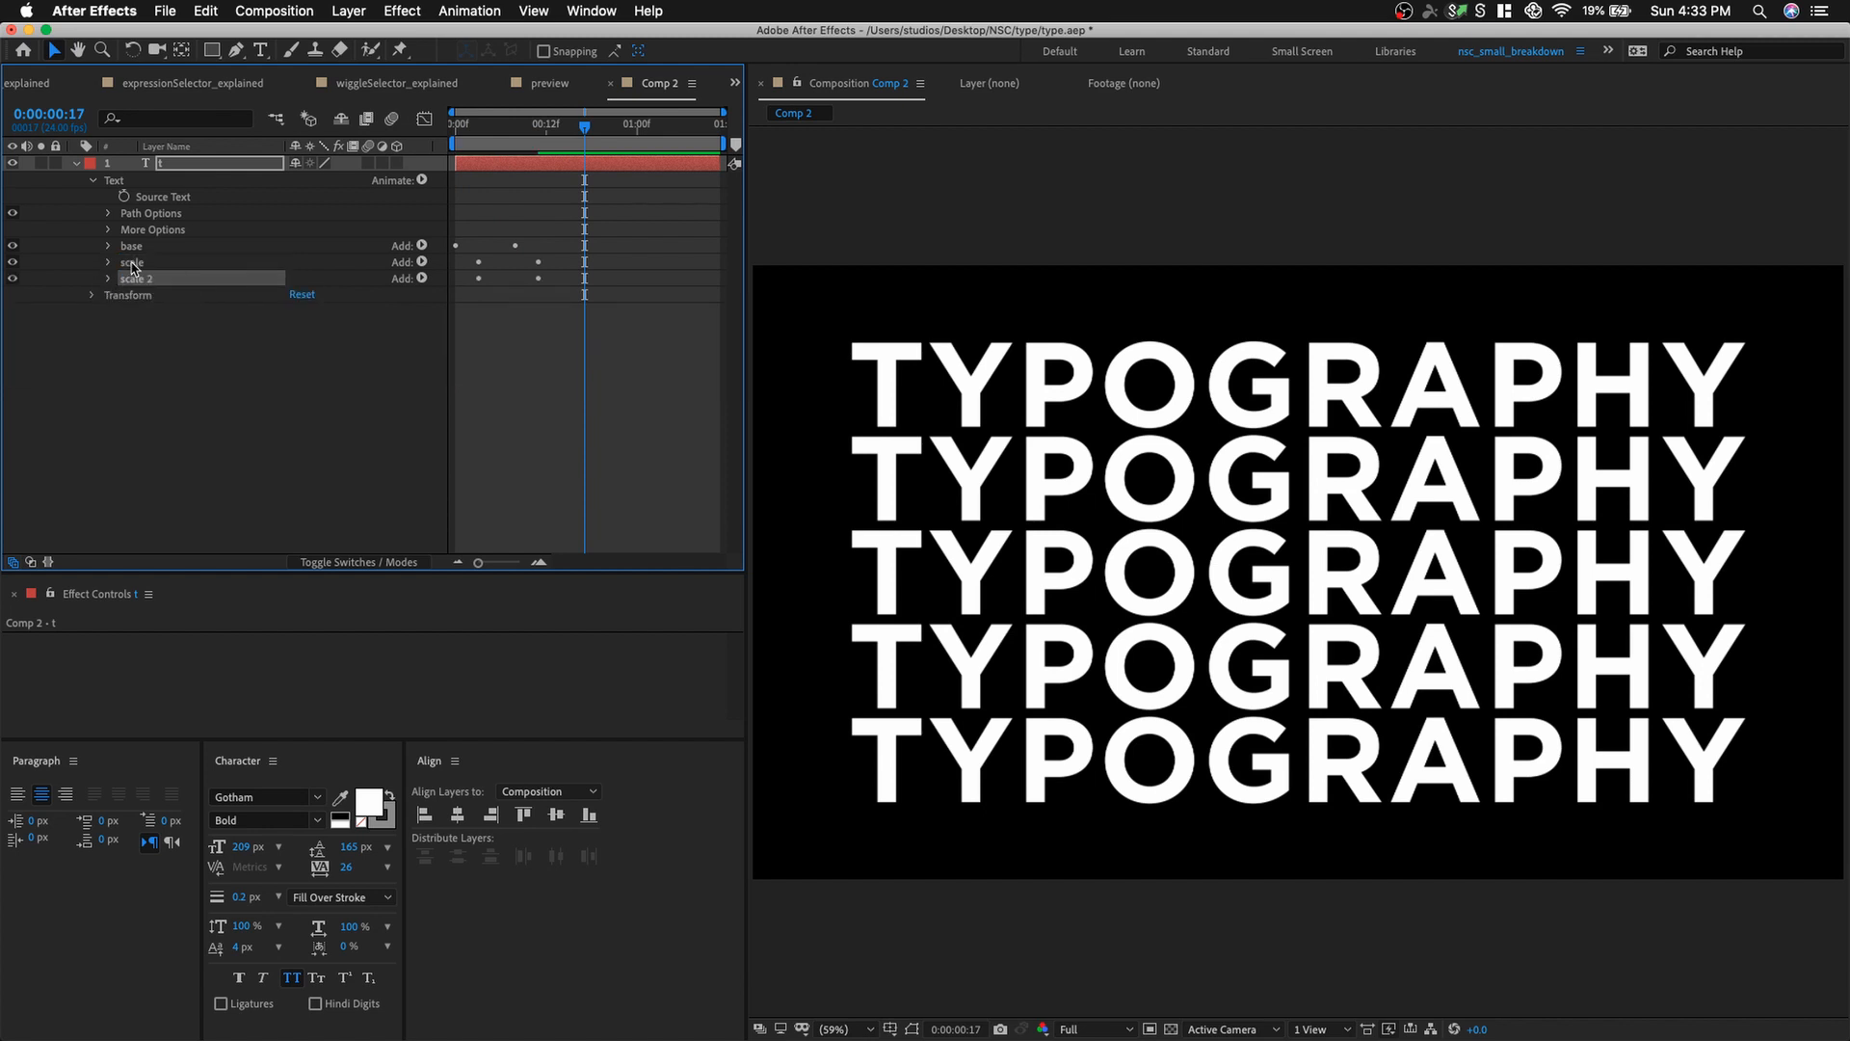
key(Return)
text(fill)
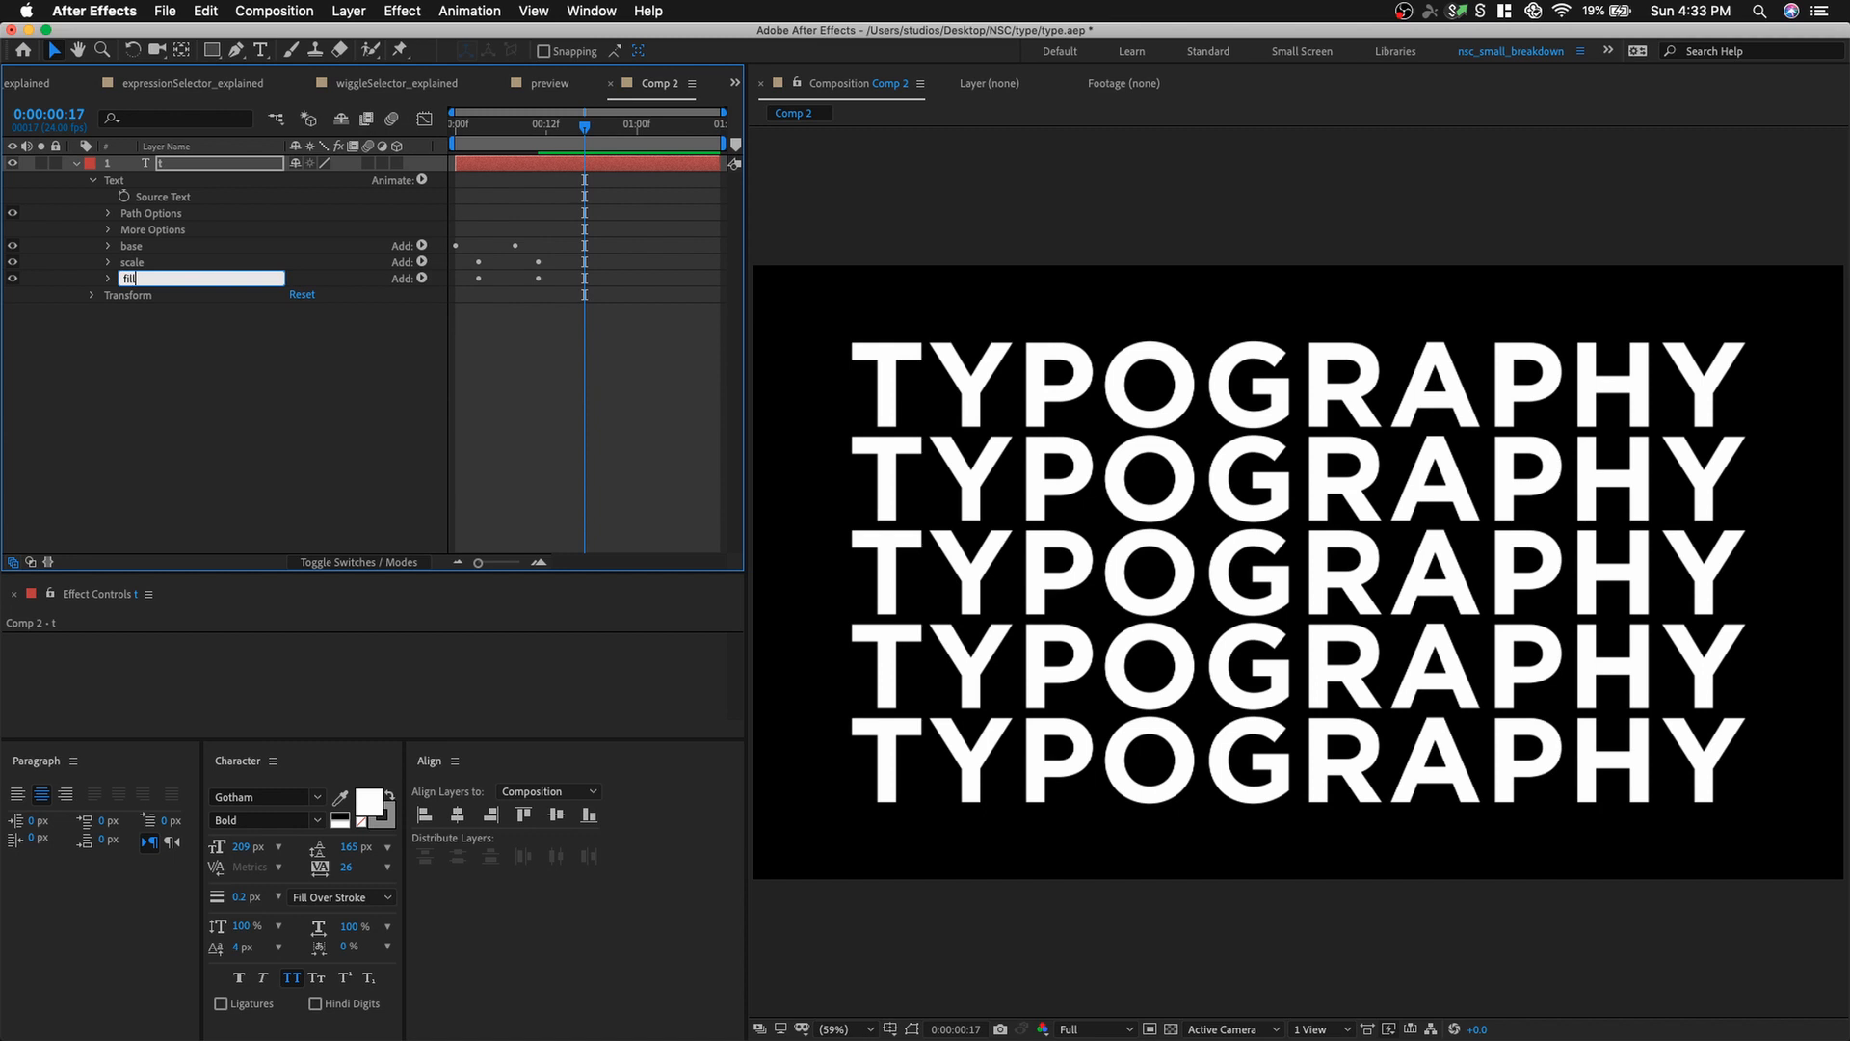
key(Return)
Replace the fill animator's Scale property with an RGB Fill Color set to yellow-orange.
click(109, 279)
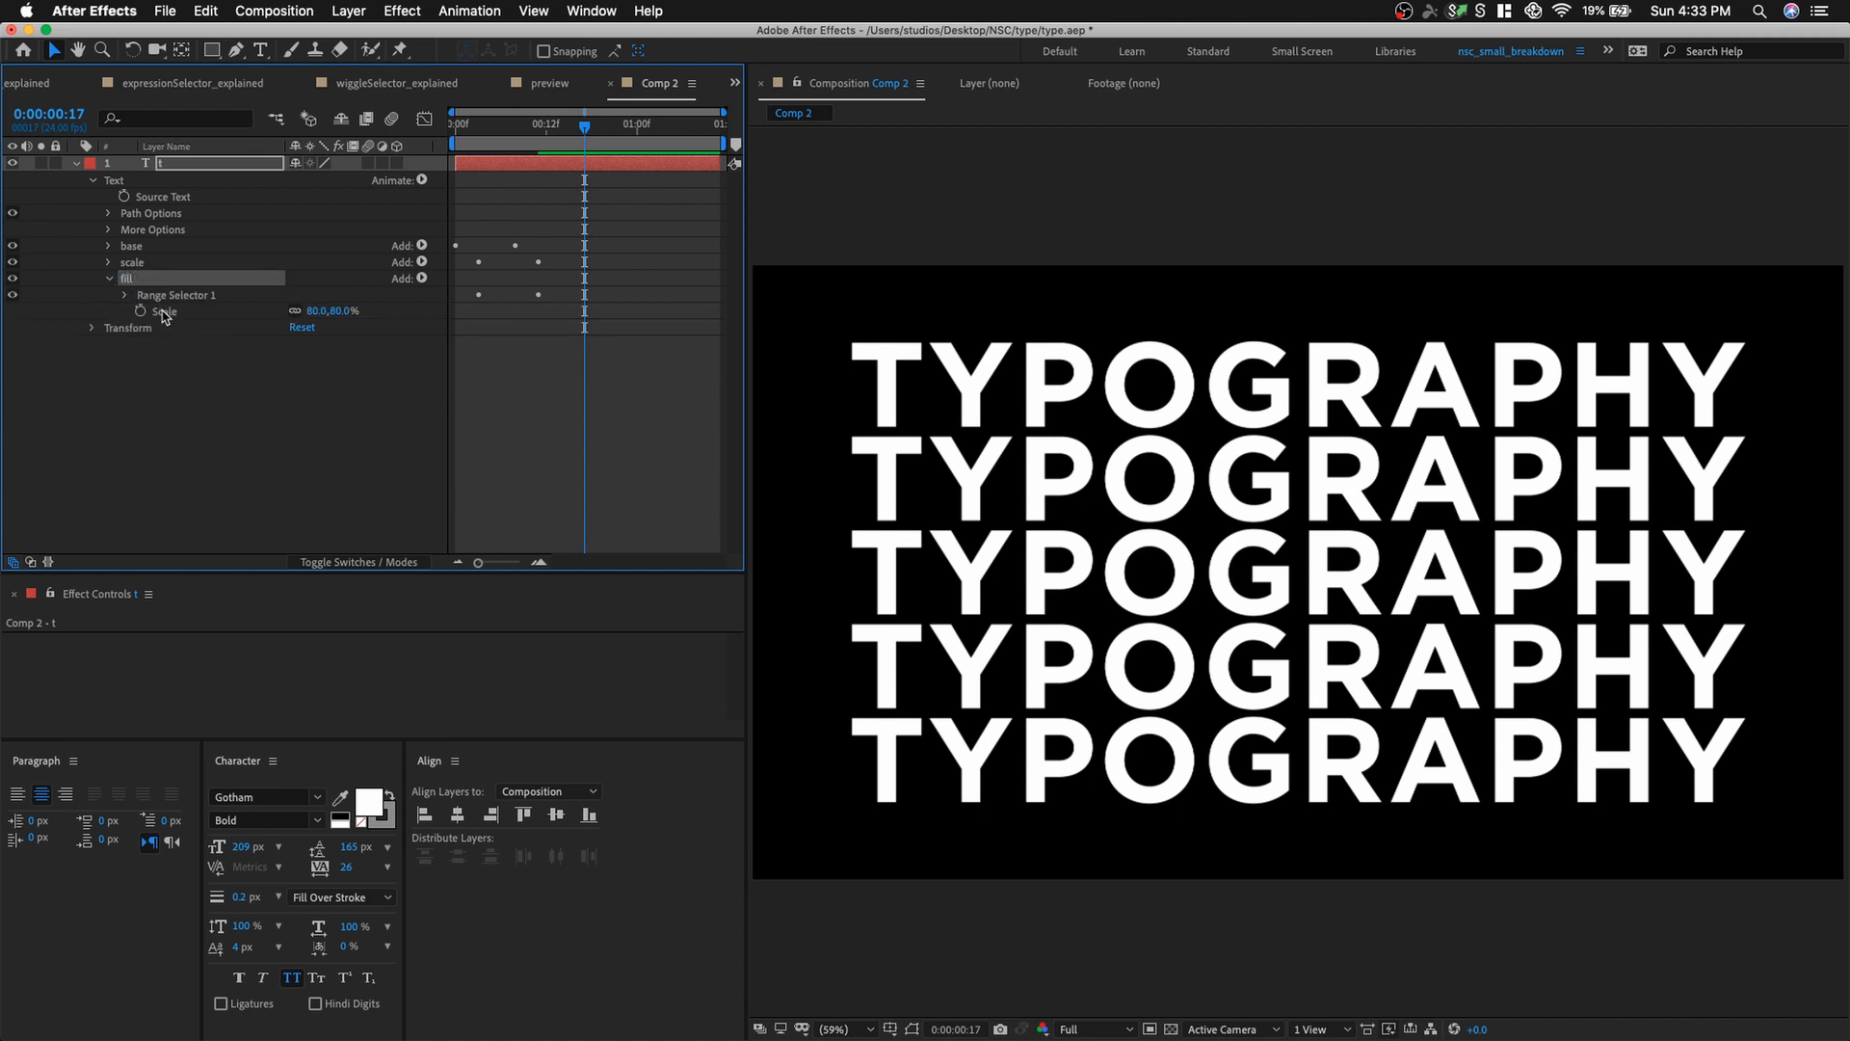
click(164, 313)
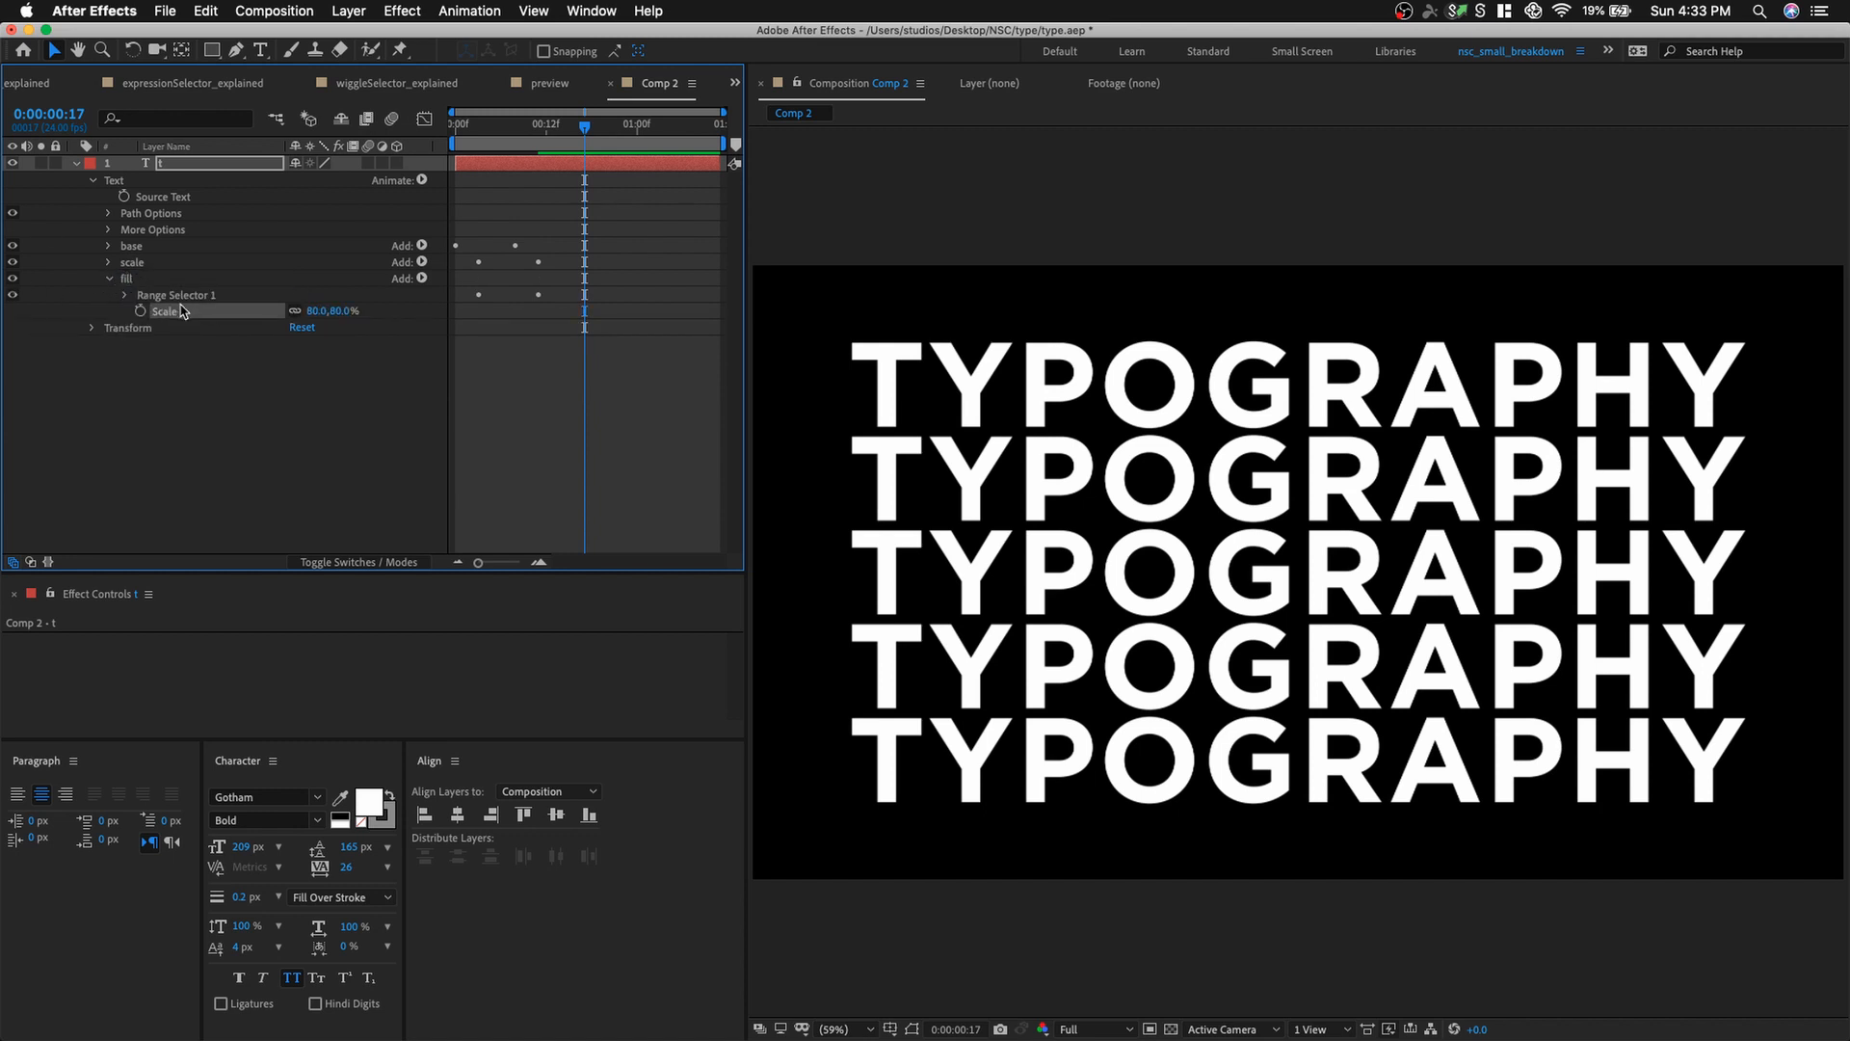
key(Delete)
click(421, 280)
mouse_move(530, 286)
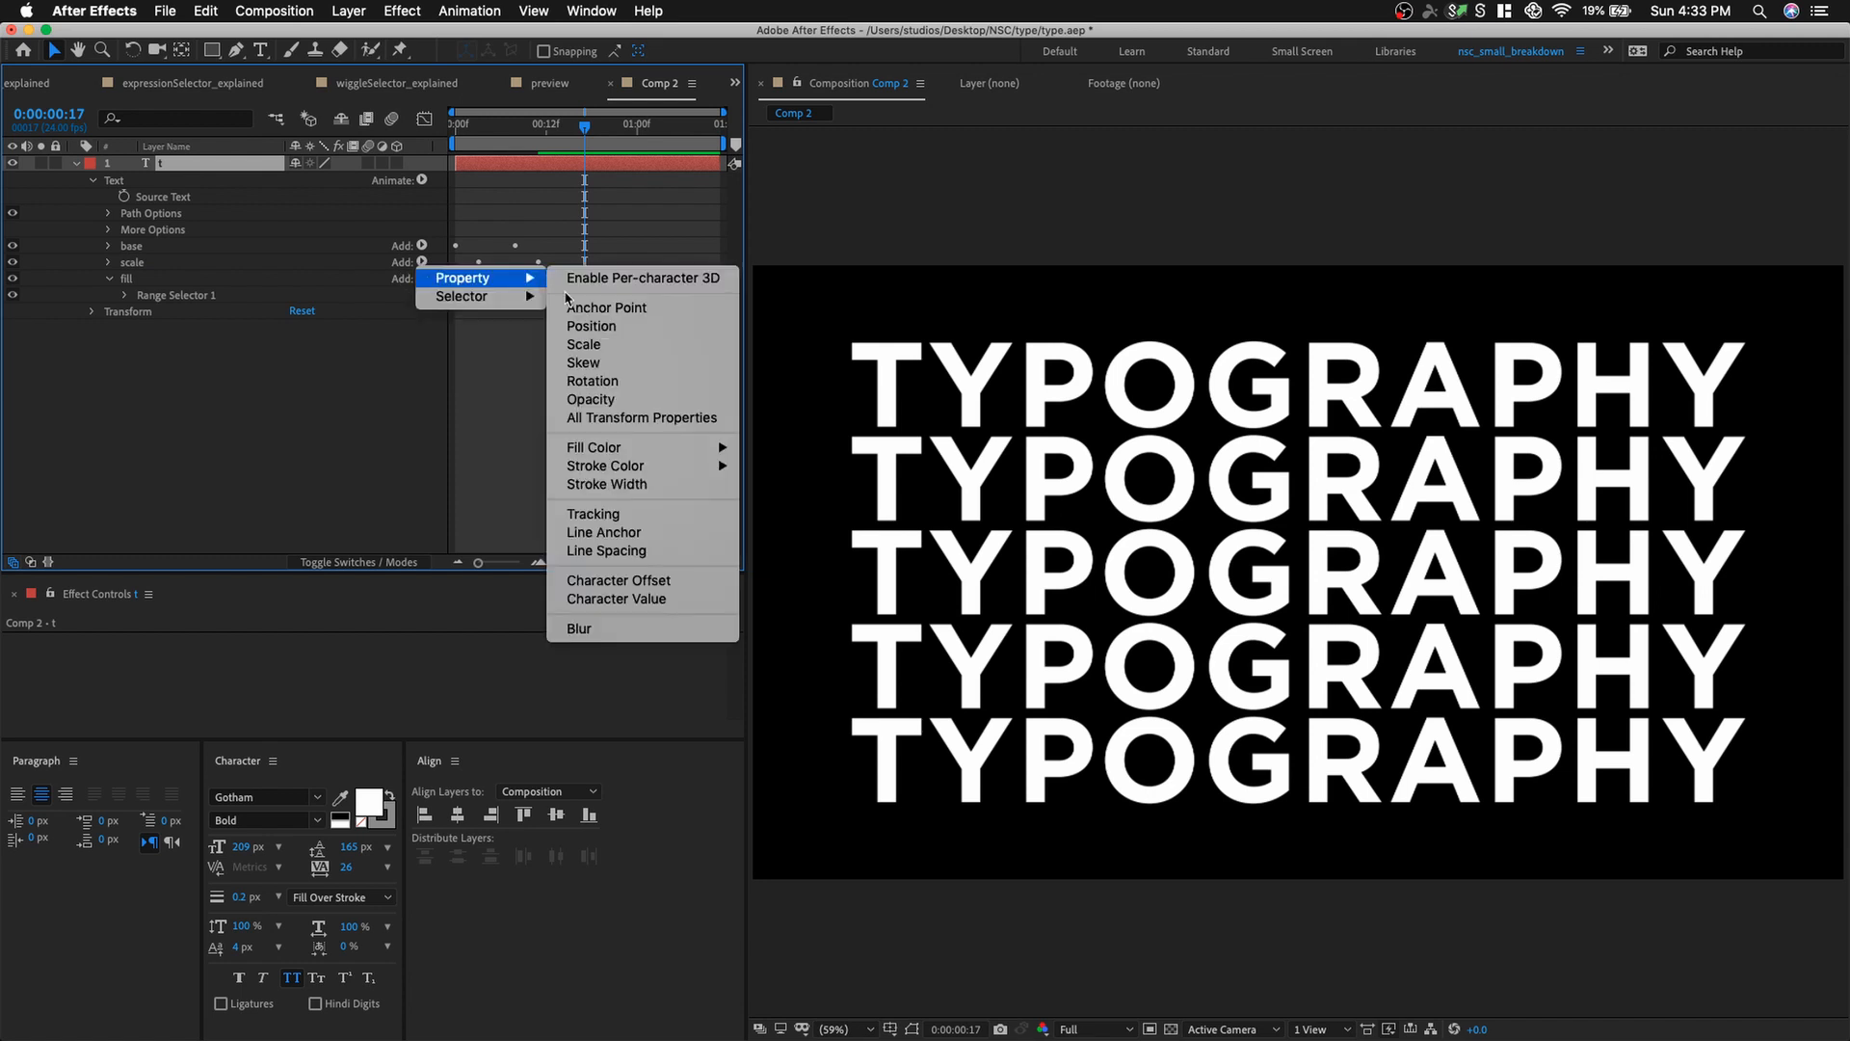
mouse_move(634, 453)
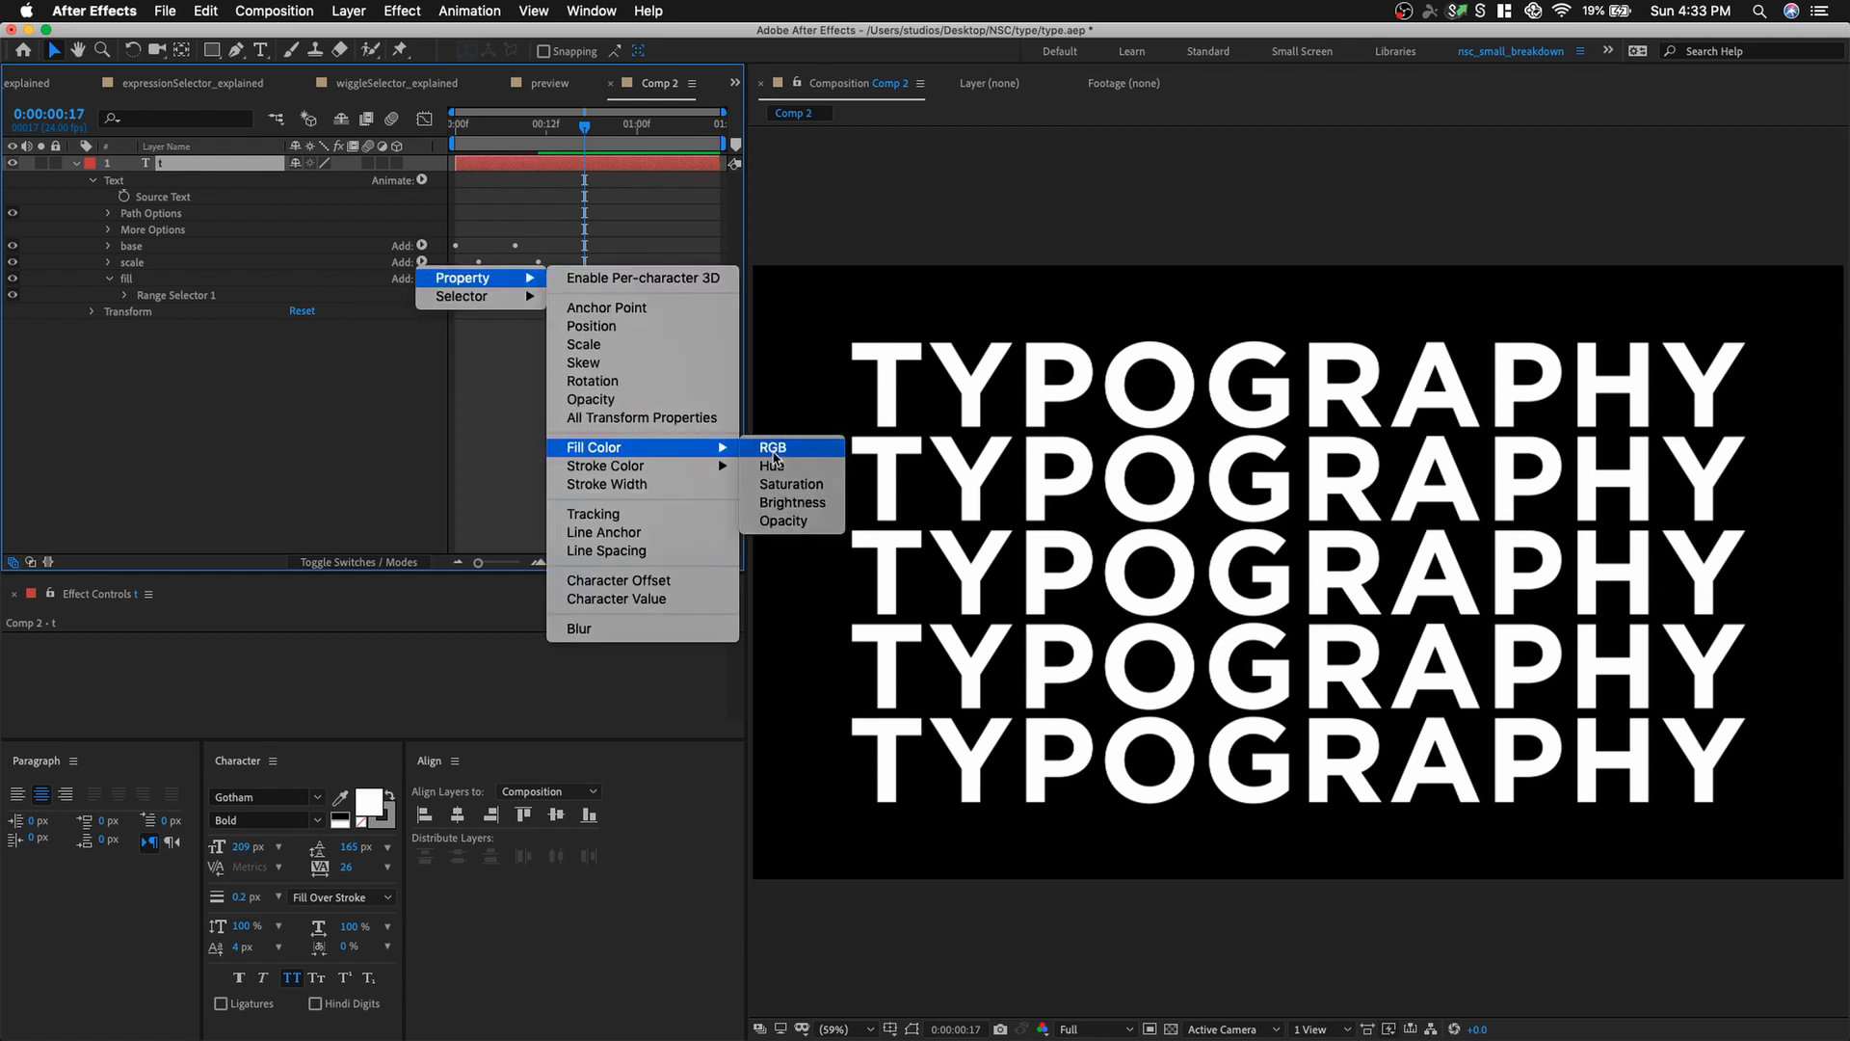
click(774, 453)
click(303, 312)
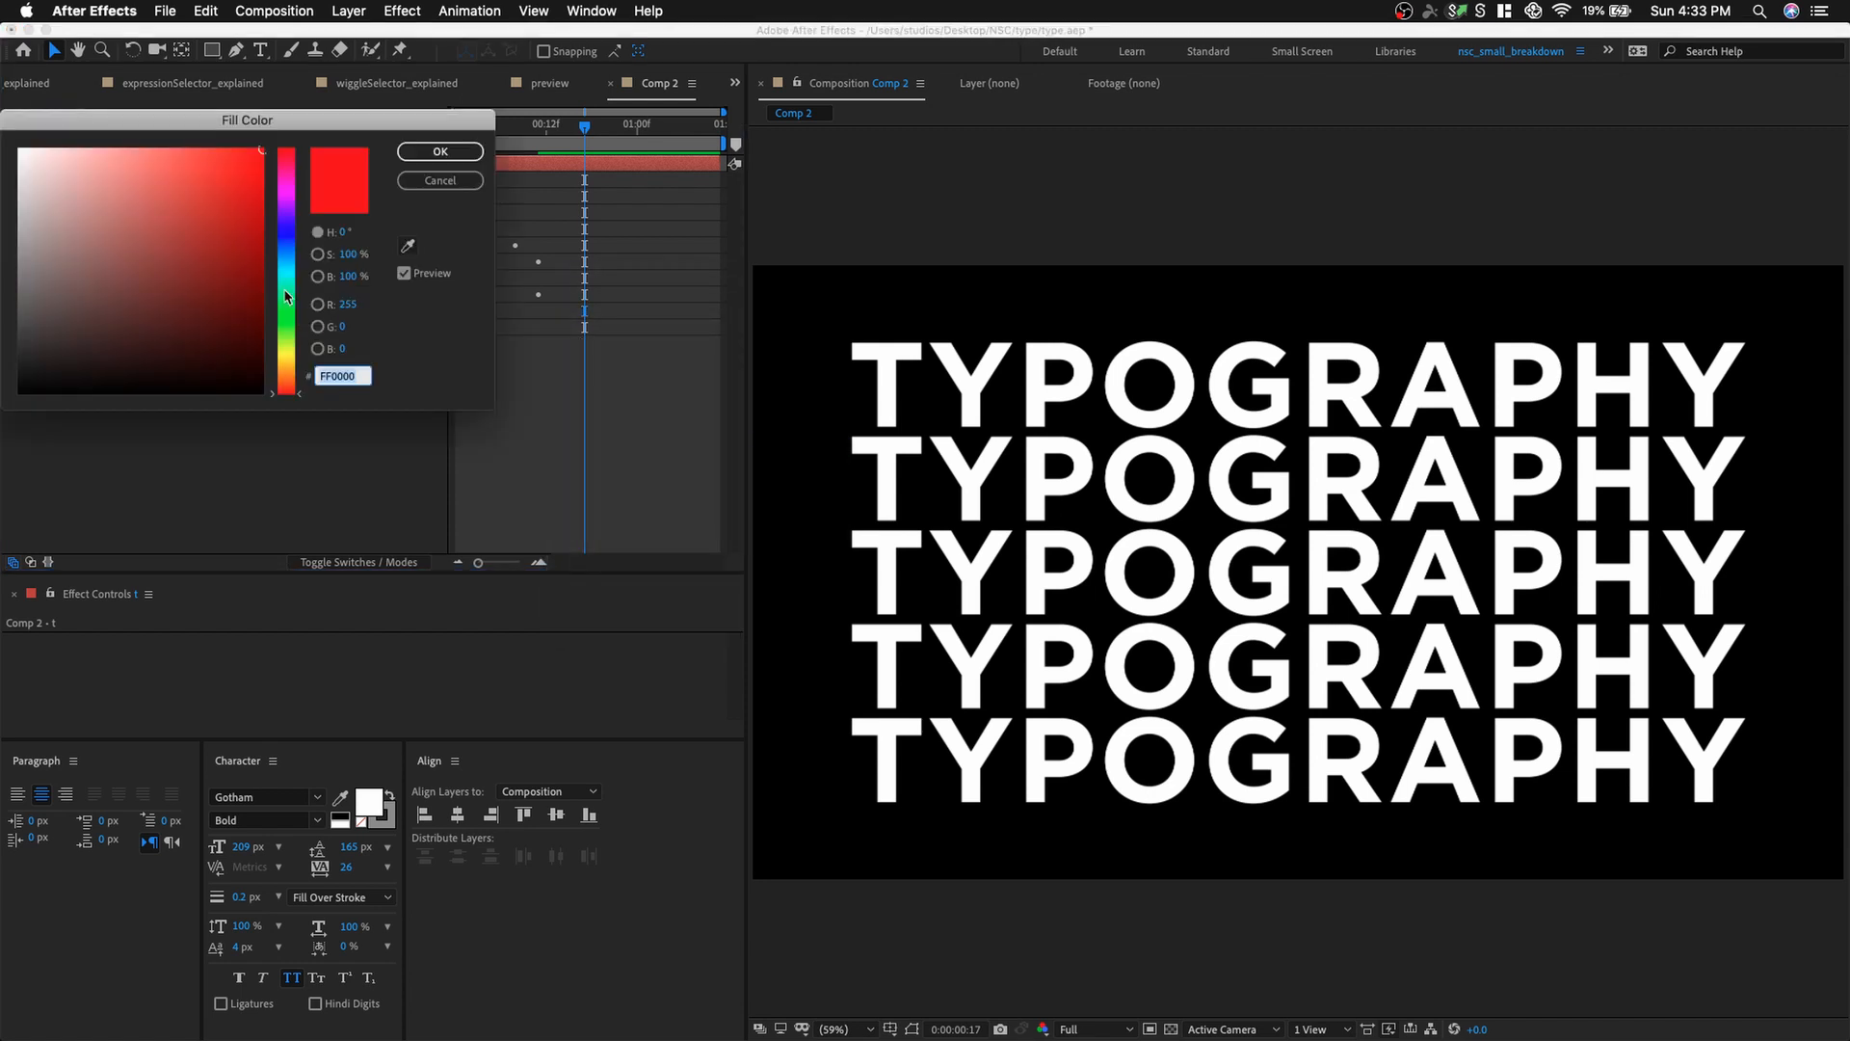
drag(286, 297, 292, 381)
click(440, 151)
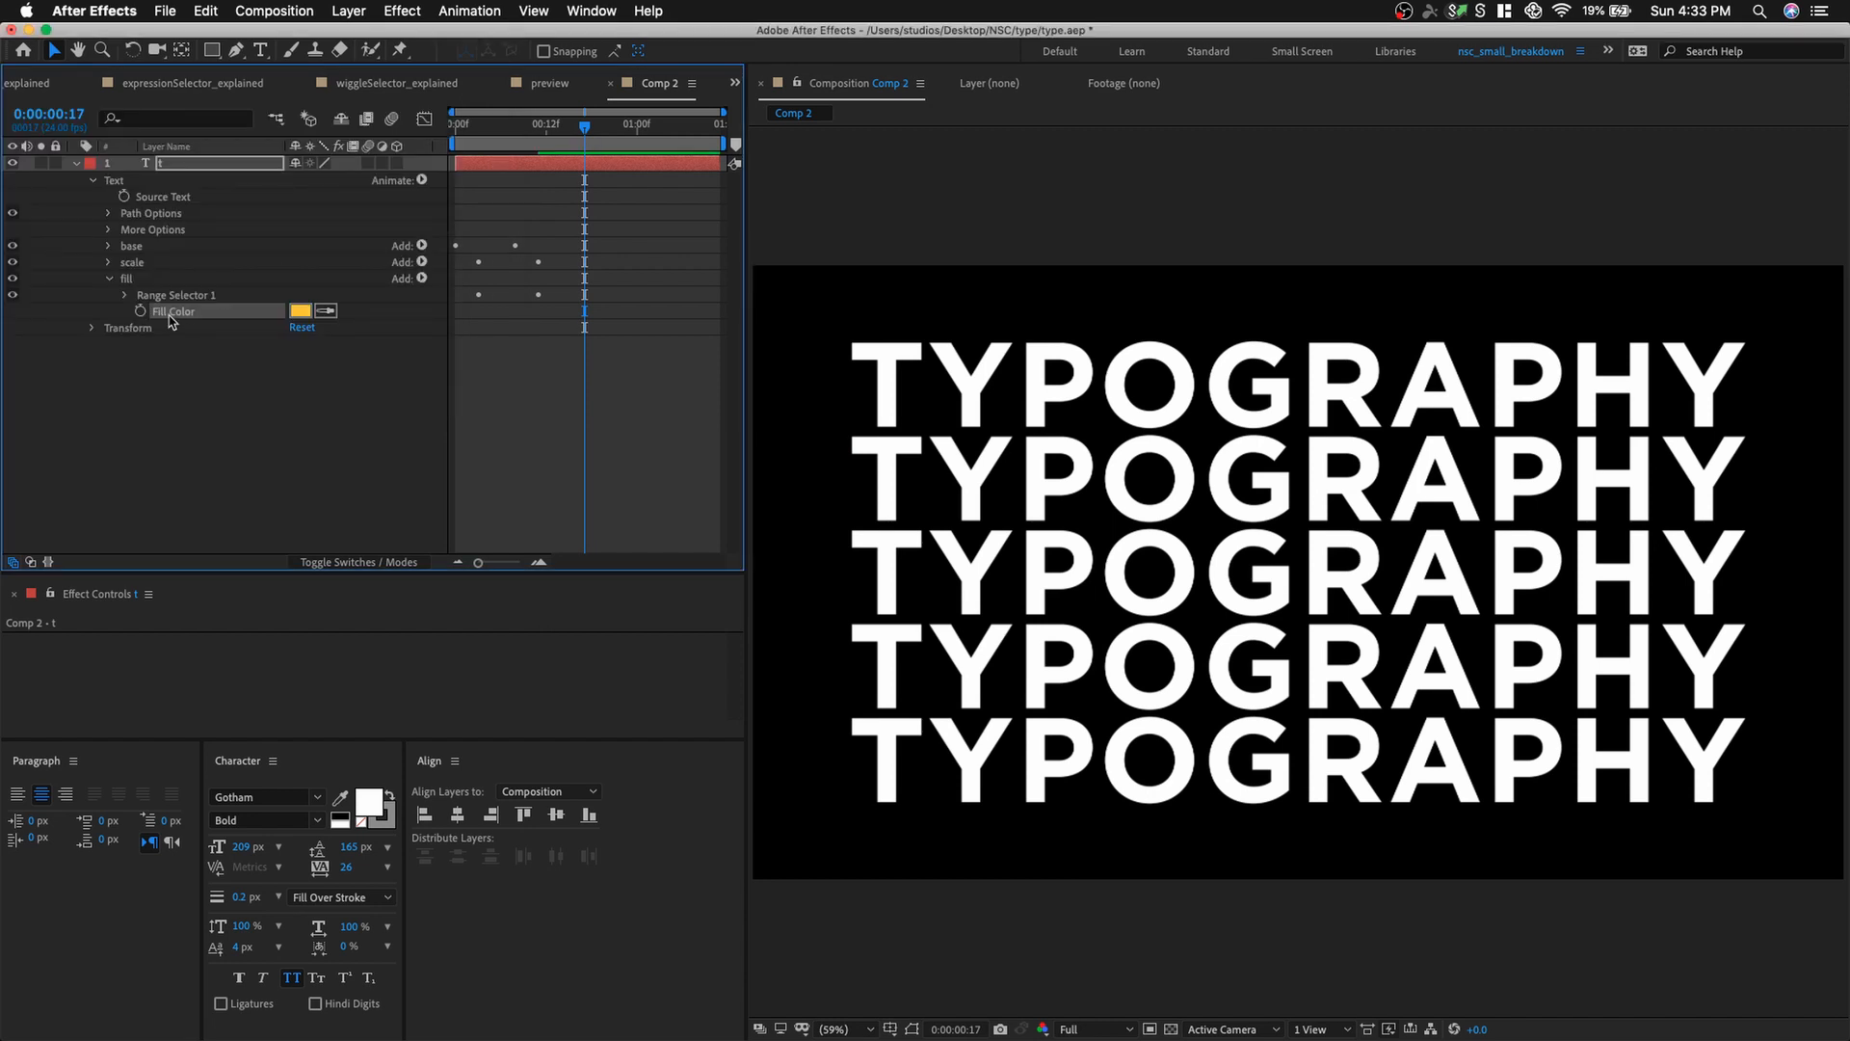
Shift the fill animator's End keyframes two frames later, with the last at 0:00:00:13.
click(126, 296)
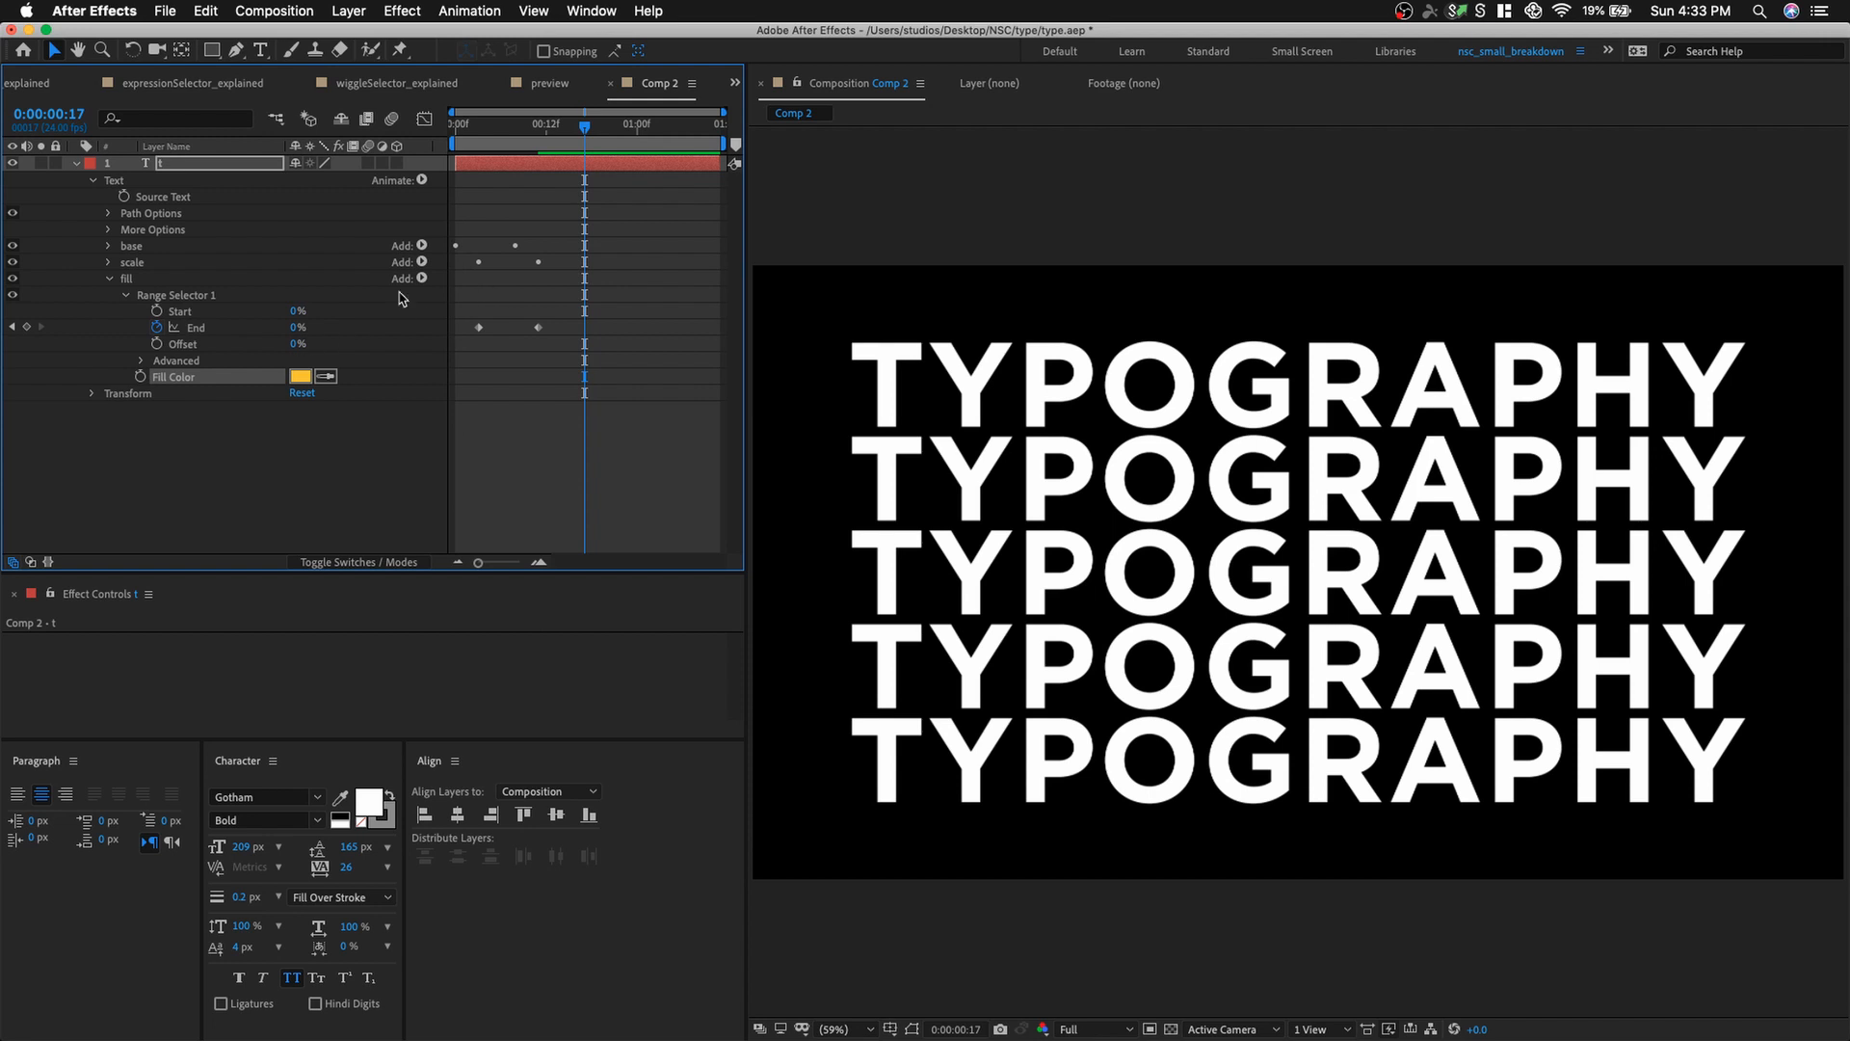
click(143, 280)
mouse_move(563, 331)
mouse_down()
mouse_move(473, 324)
mouse_move(554, 333)
mouse_up()
click(472, 325)
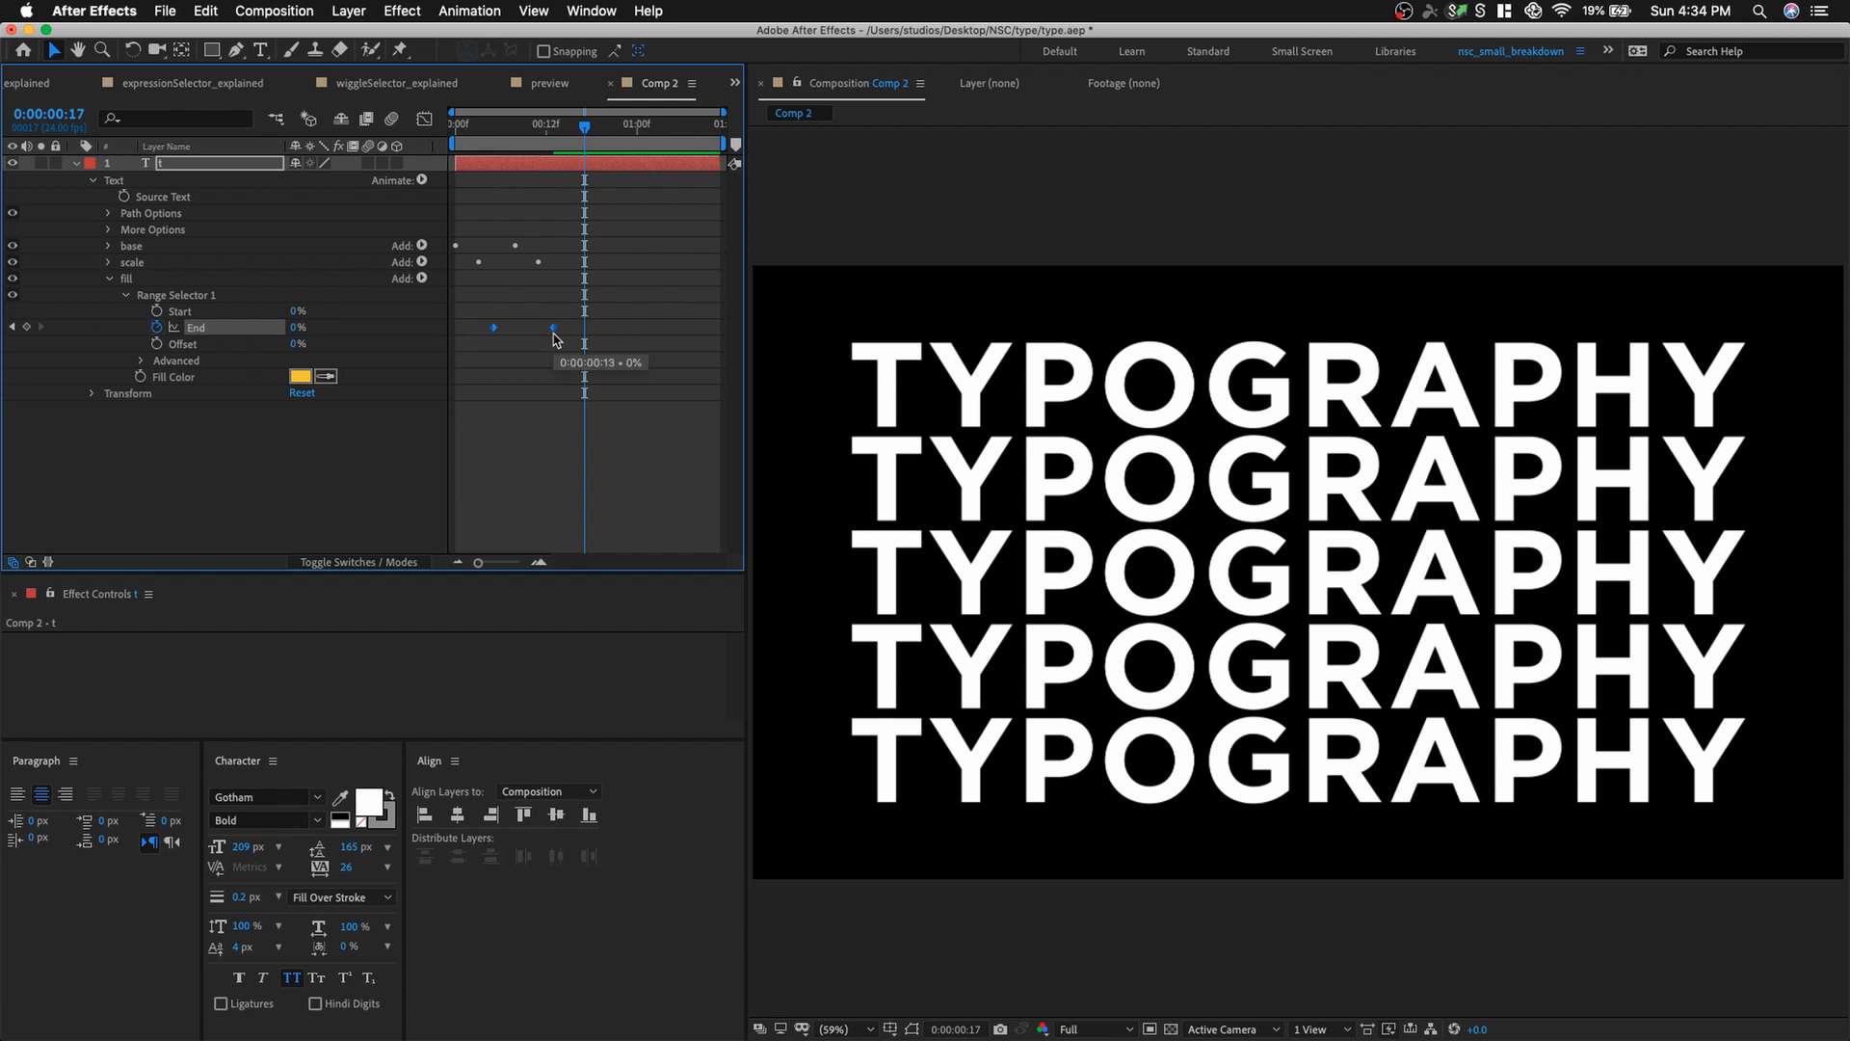
Preview the reveal from the start, collapse the fill animator, and scrub to frame 15.
drag(489, 132, 421, 128)
key(space)
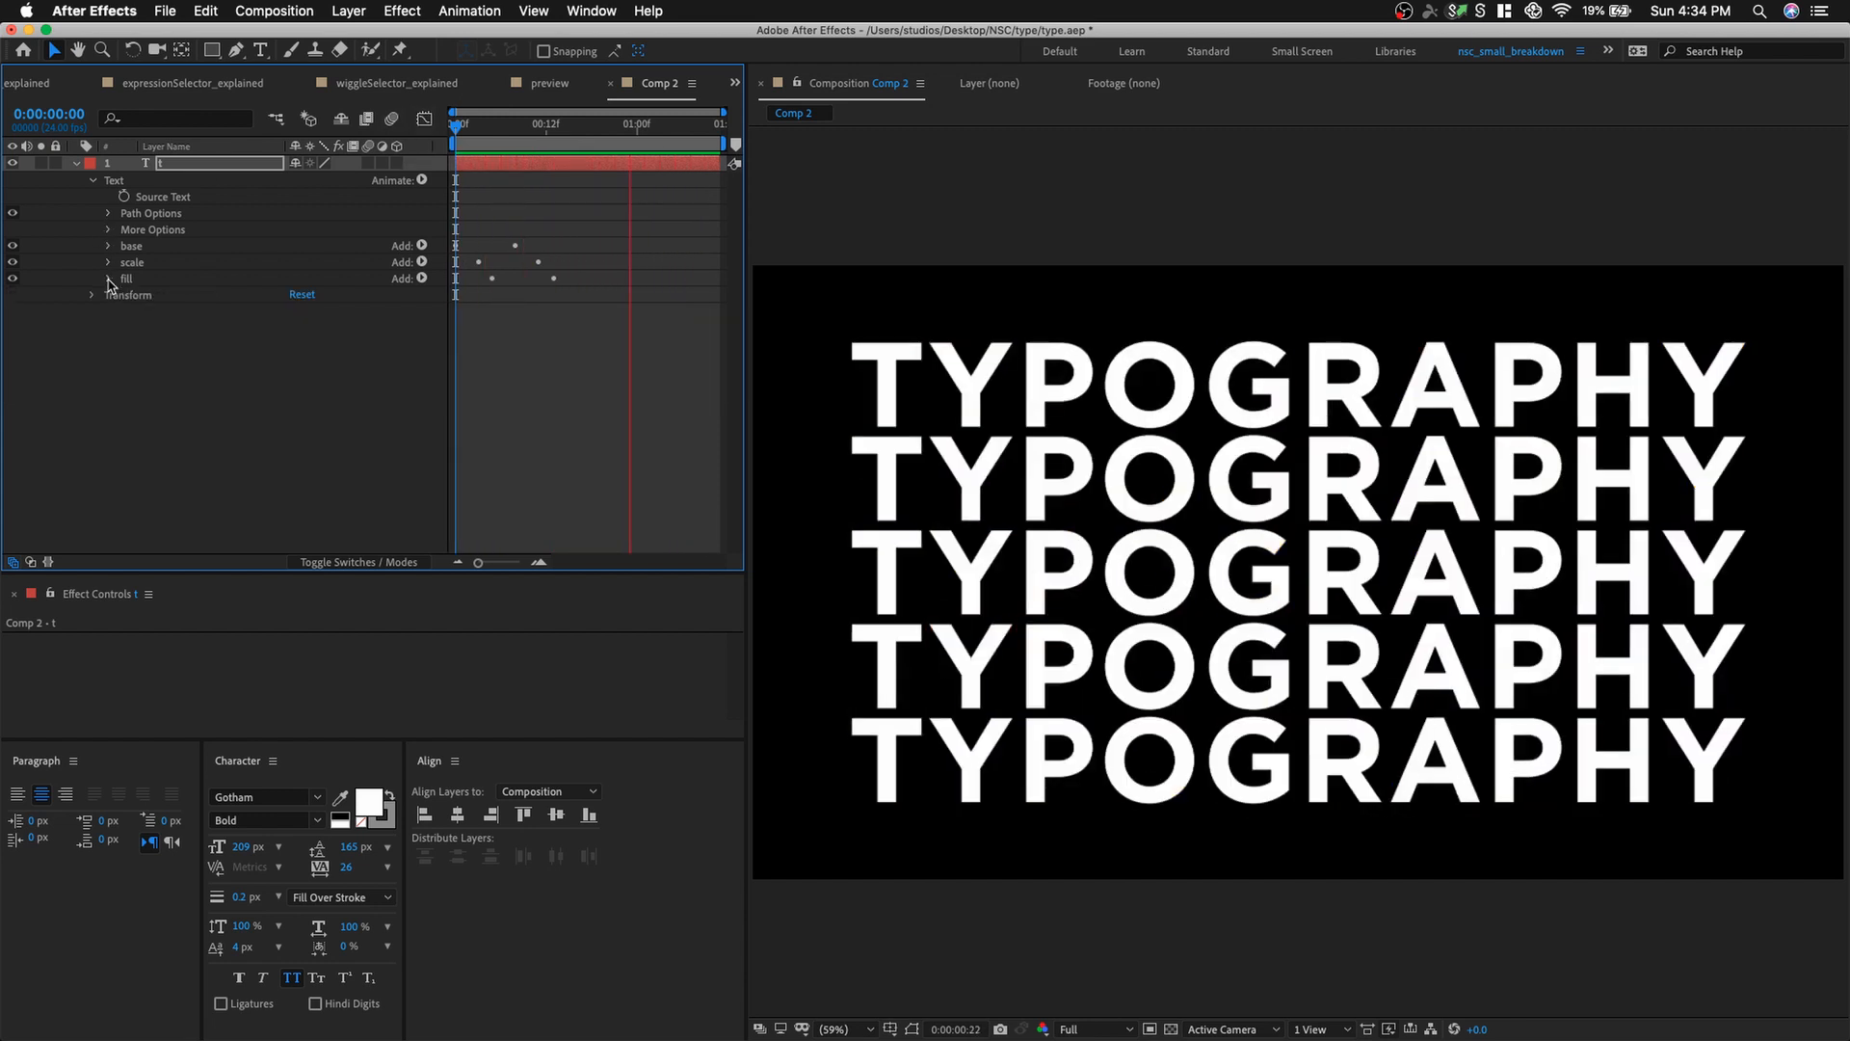
click(109, 279)
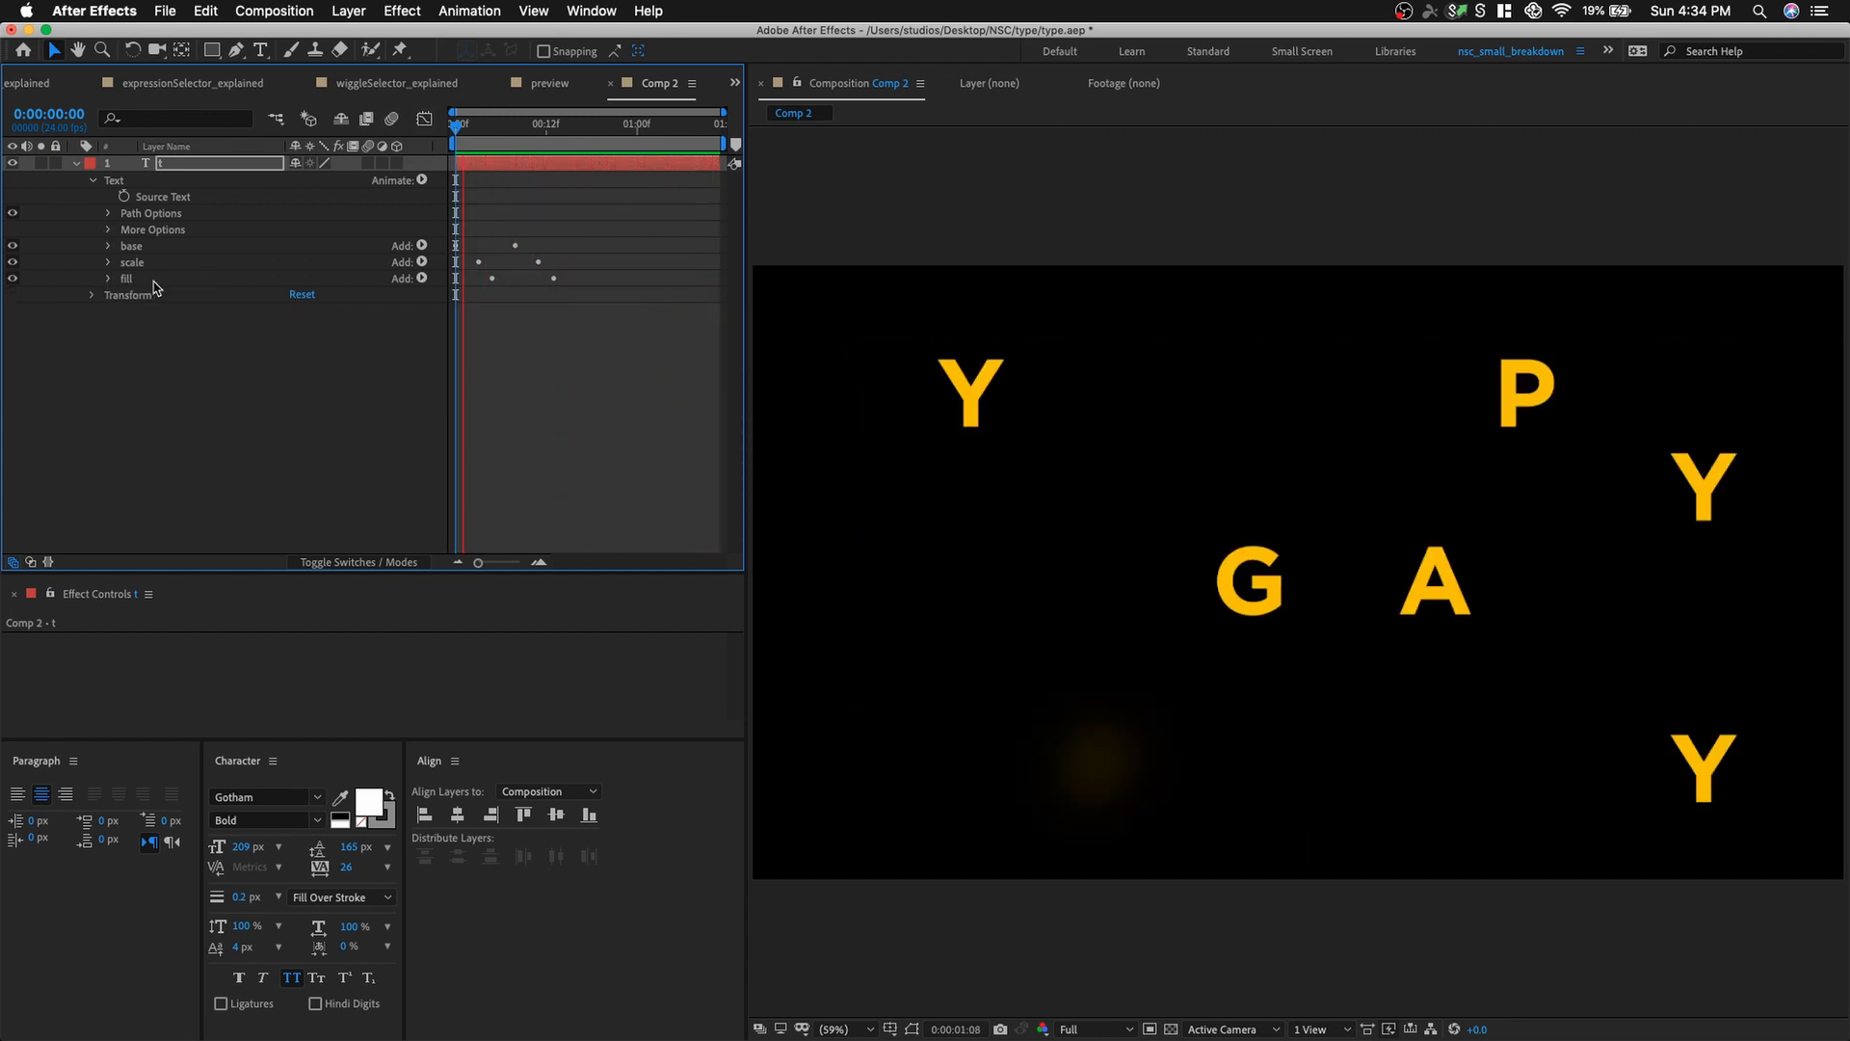
drag(485, 130, 570, 164)
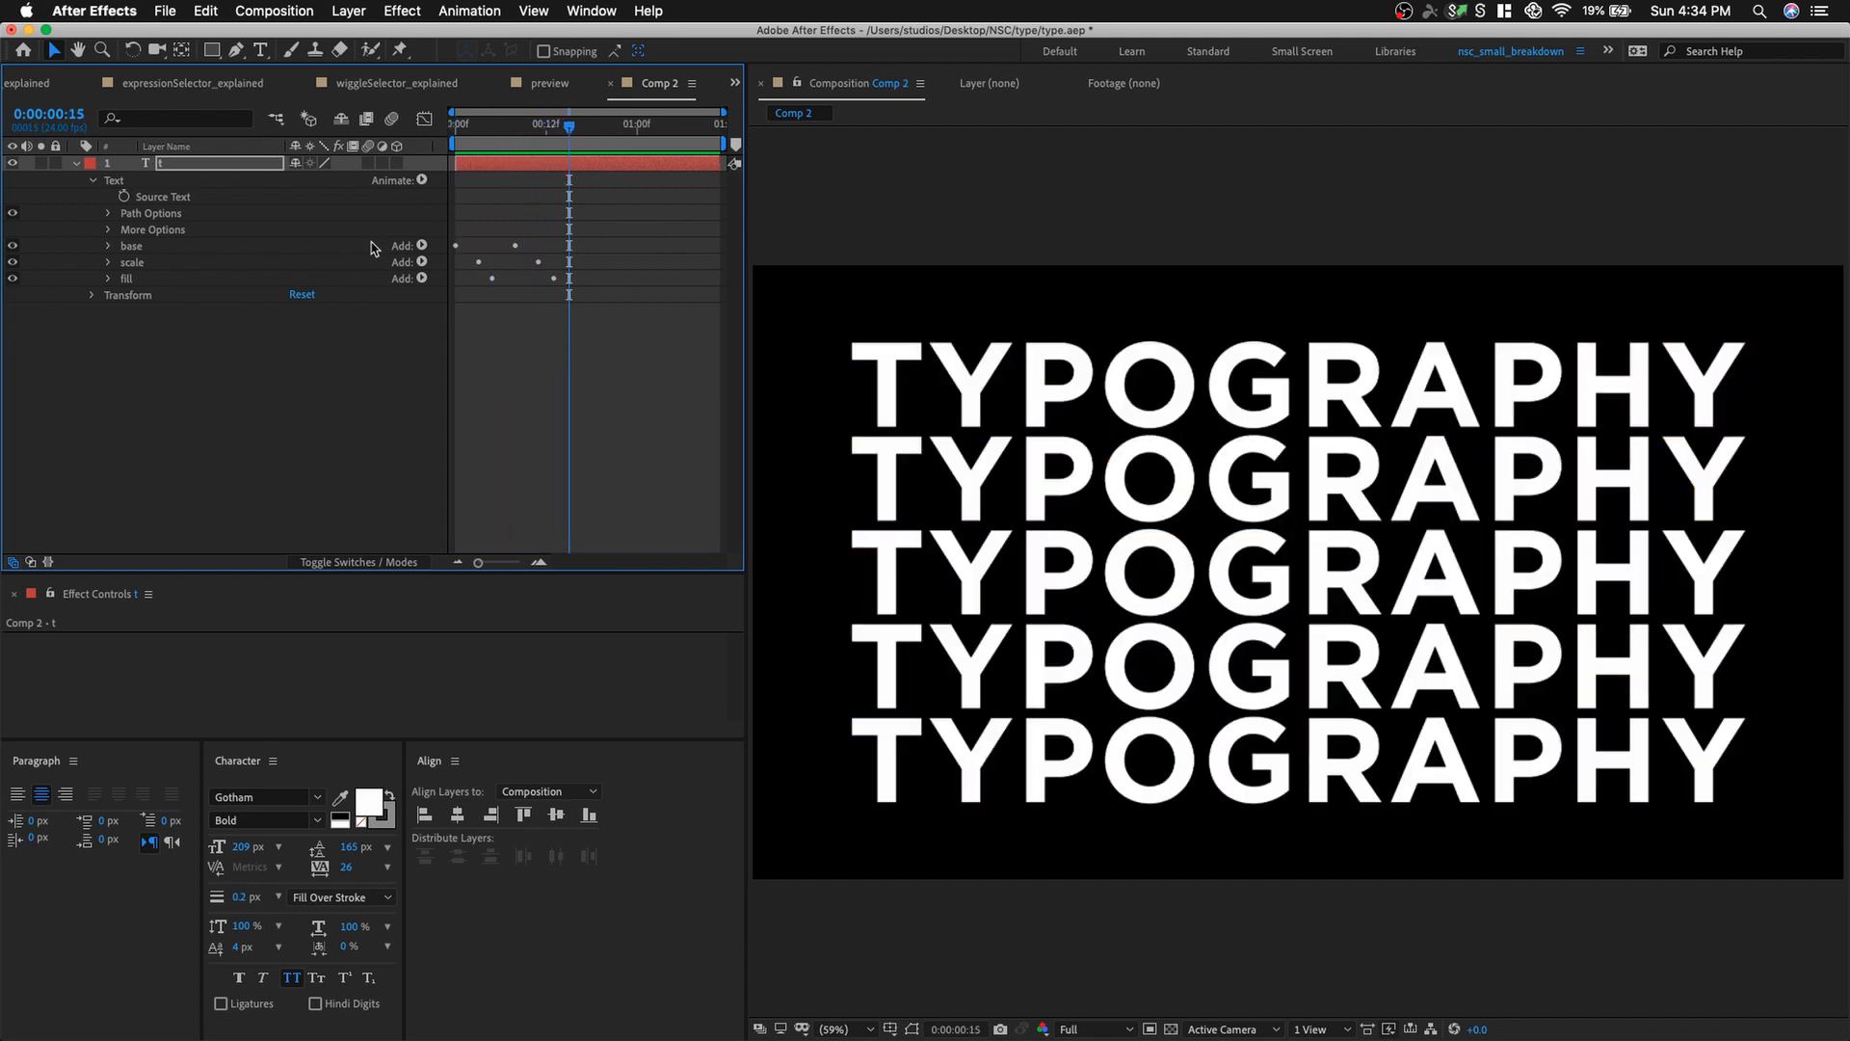
click(321, 339)
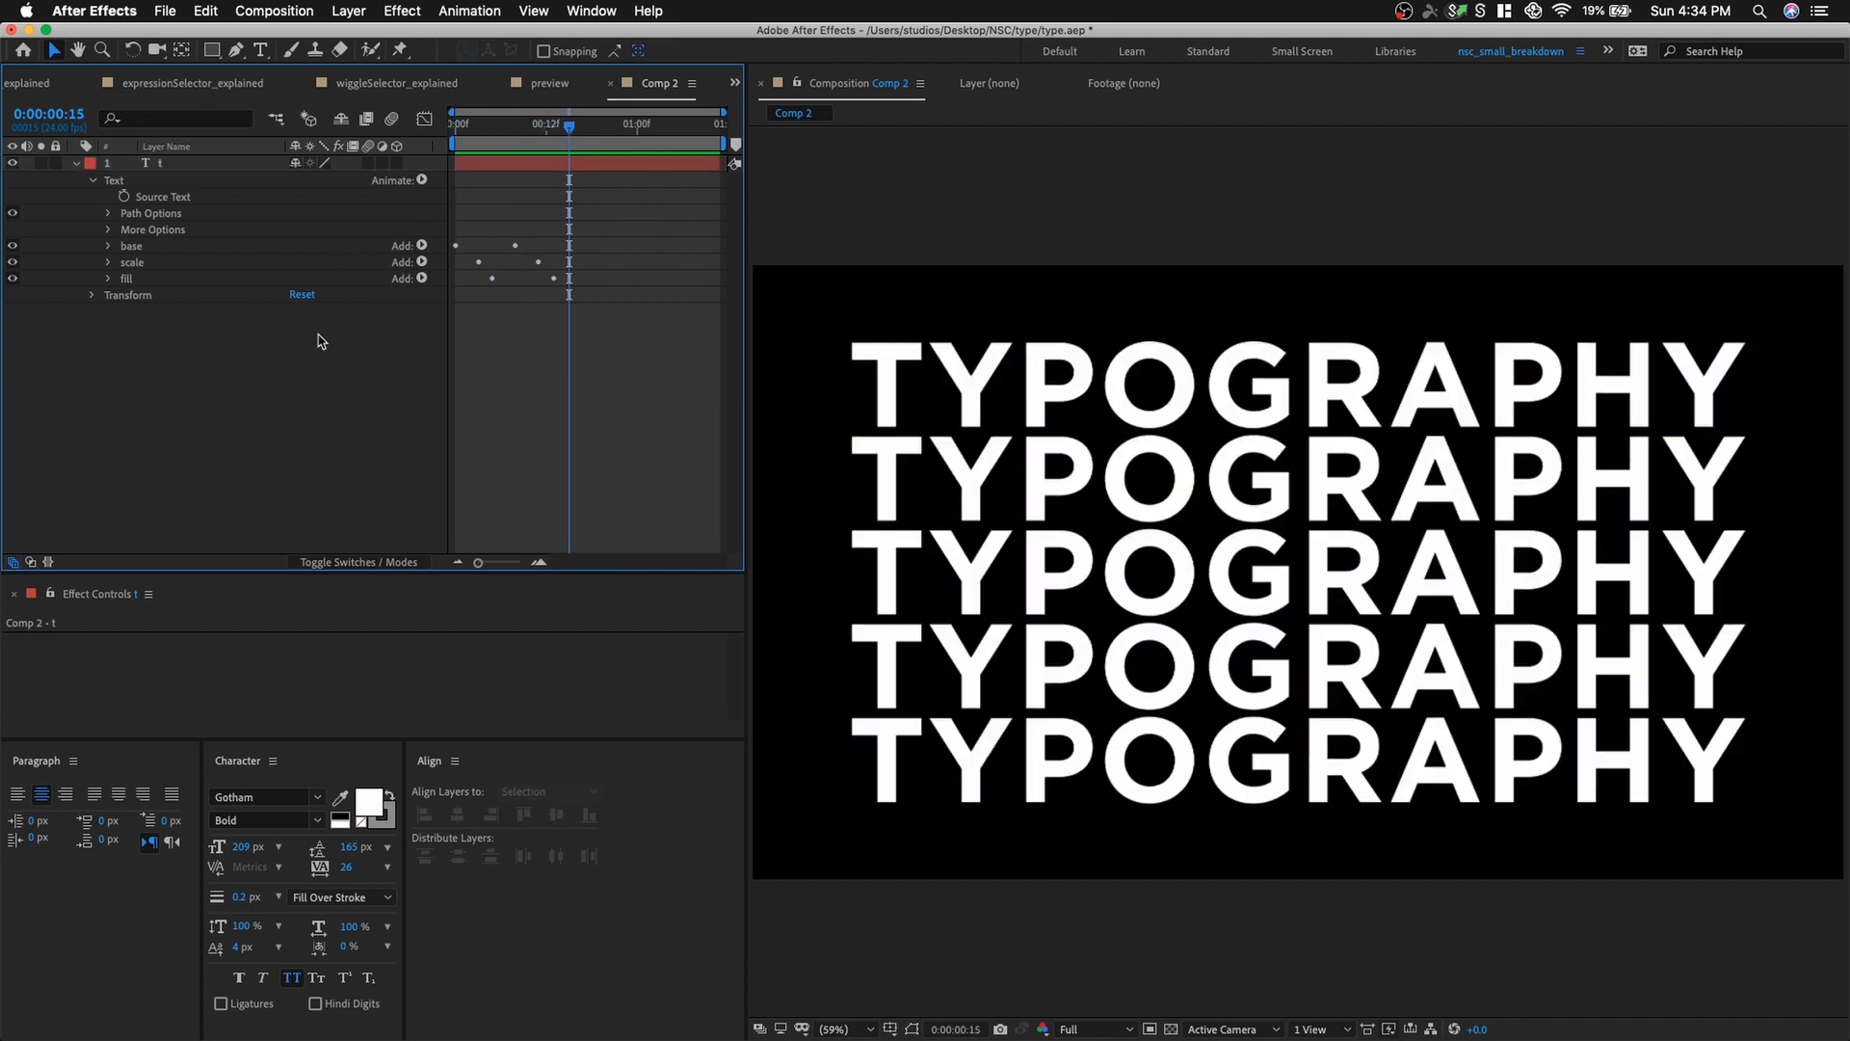
Duplicate the fill animator and rename the copy as wiggleOpacity.
click(192, 279)
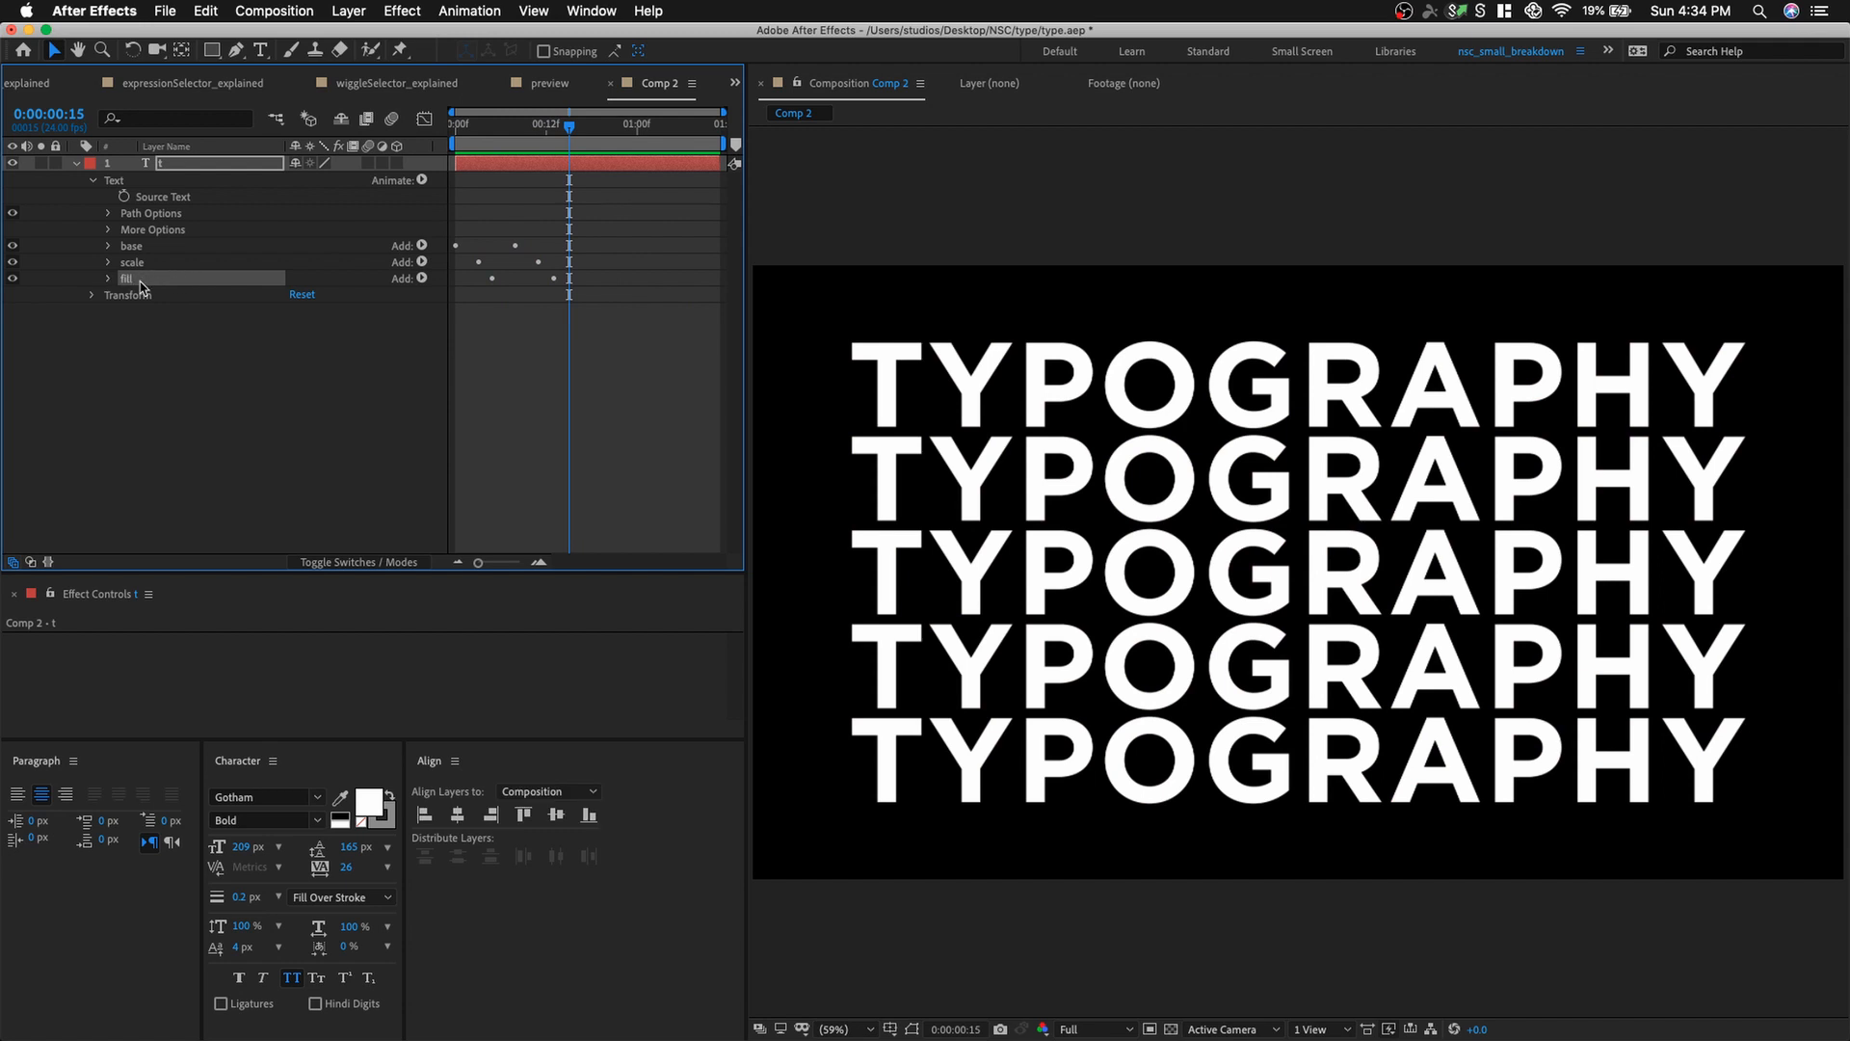
key(super+d)
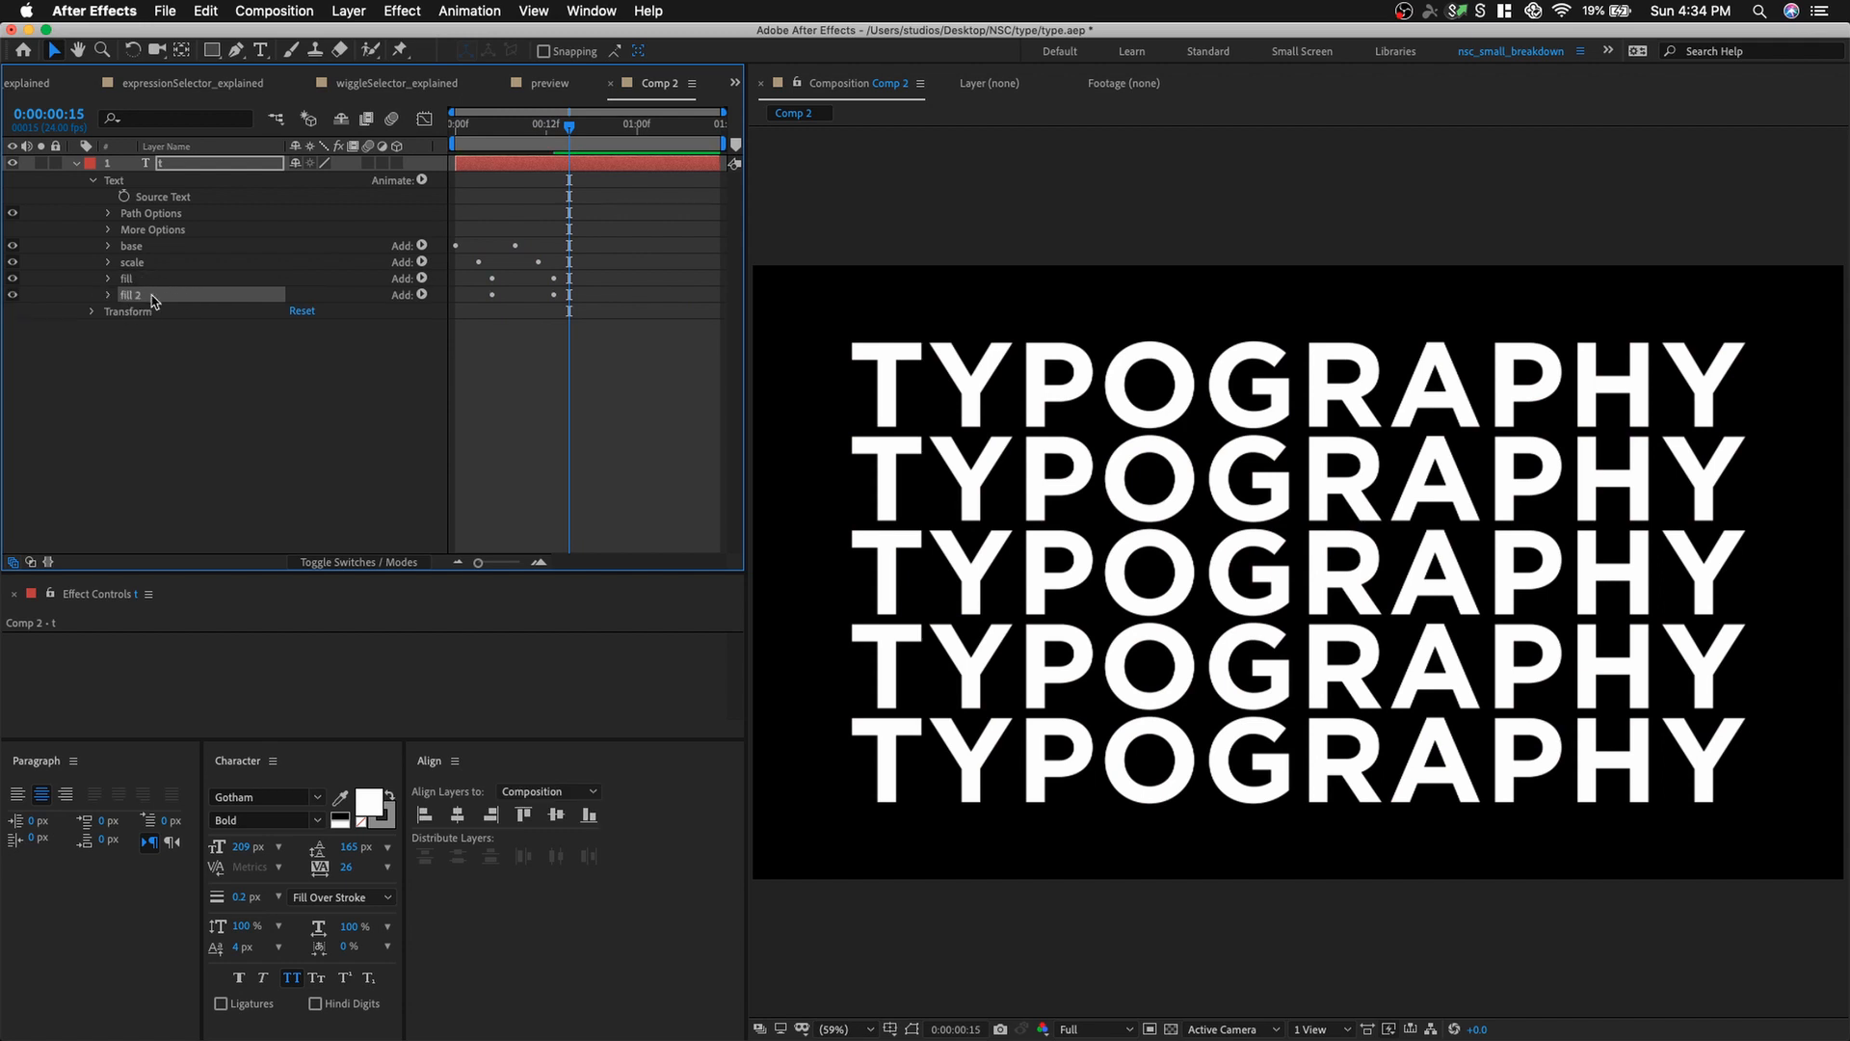
key(Return)
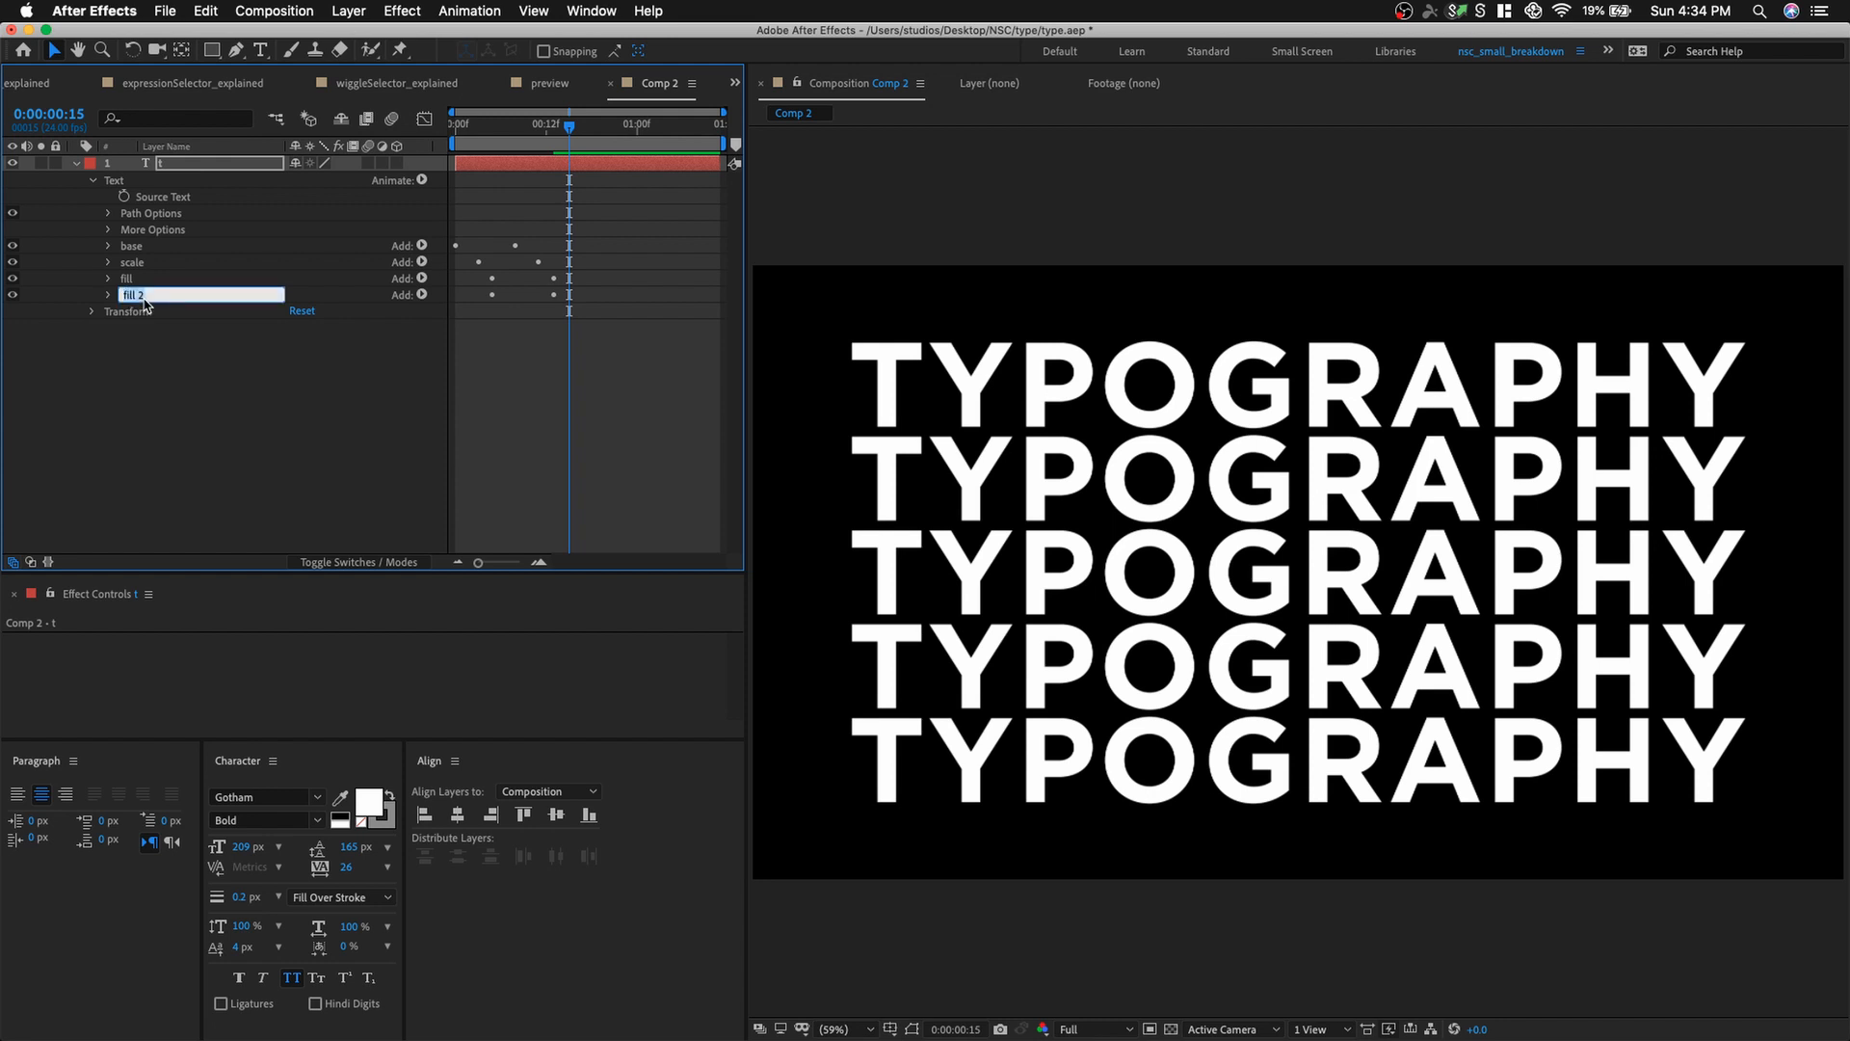
text(wiggleOpacity)
key(Return)
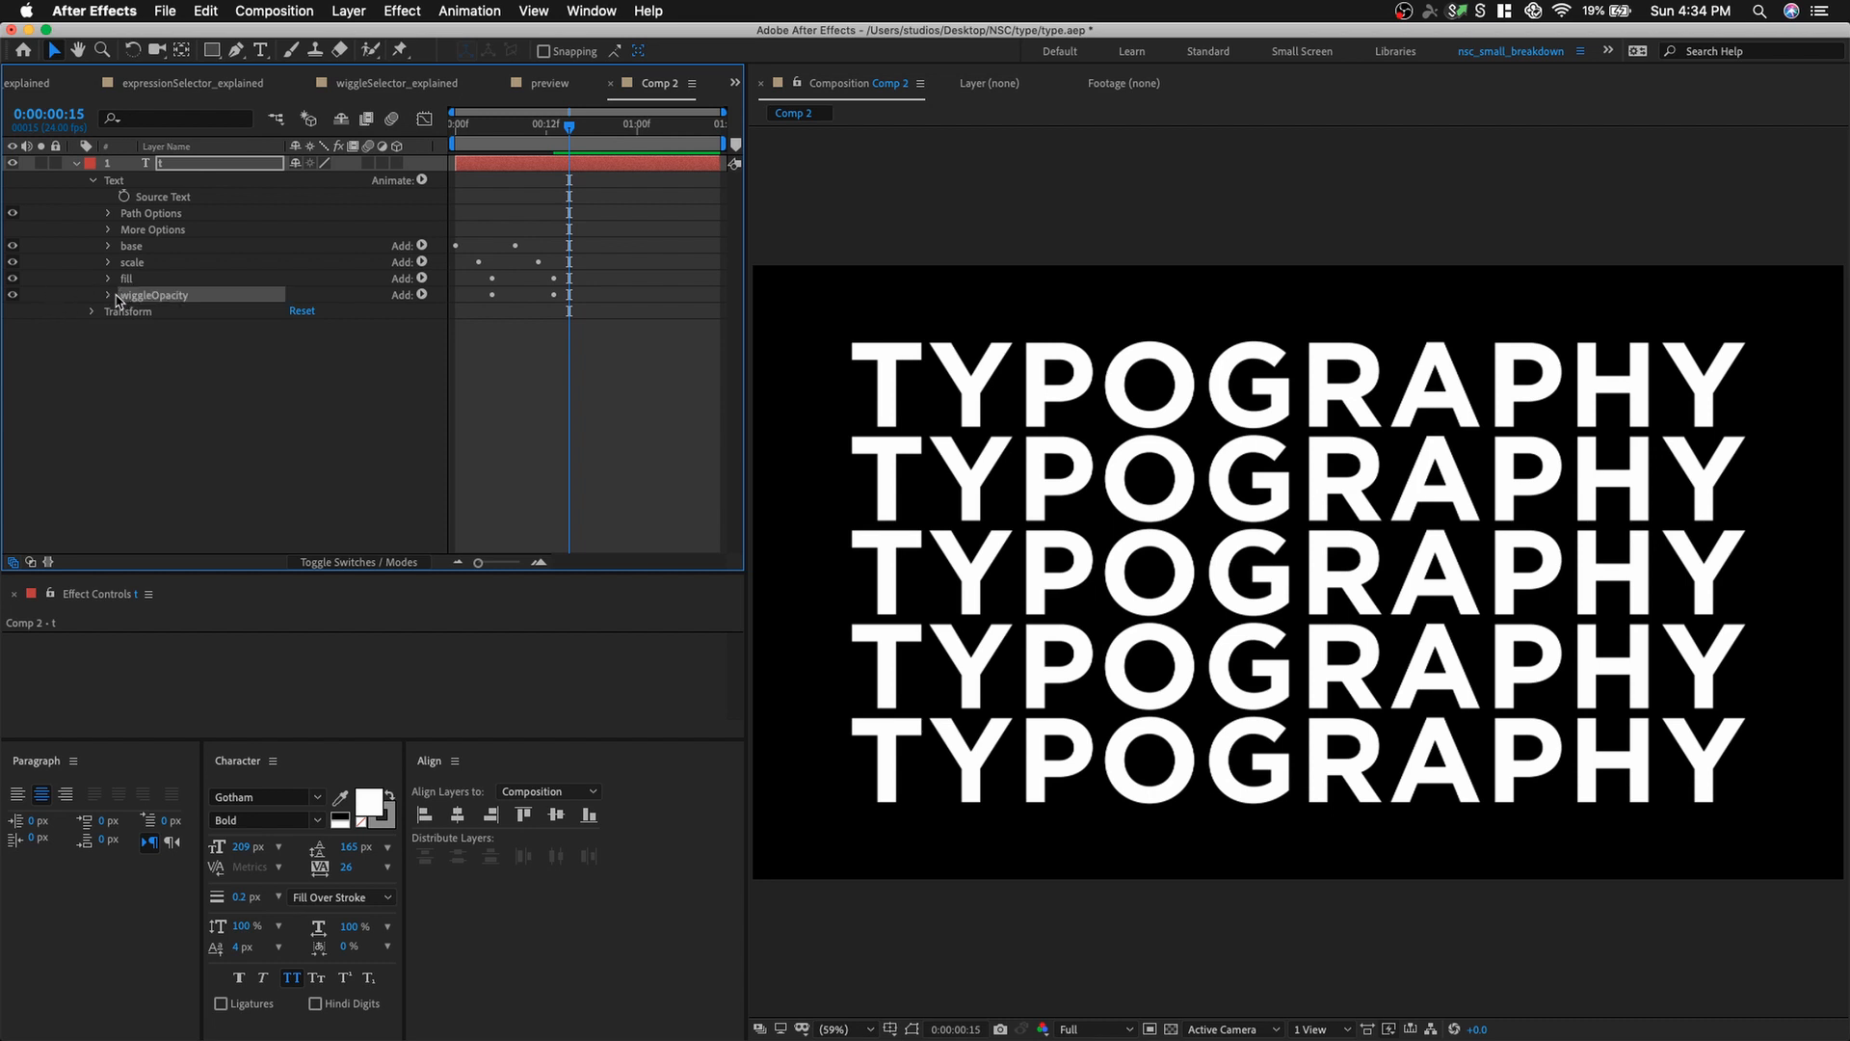
Replace the wiggleOpacity animator's Fill Color with an Opacity property set to 25%.
click(109, 295)
click(179, 329)
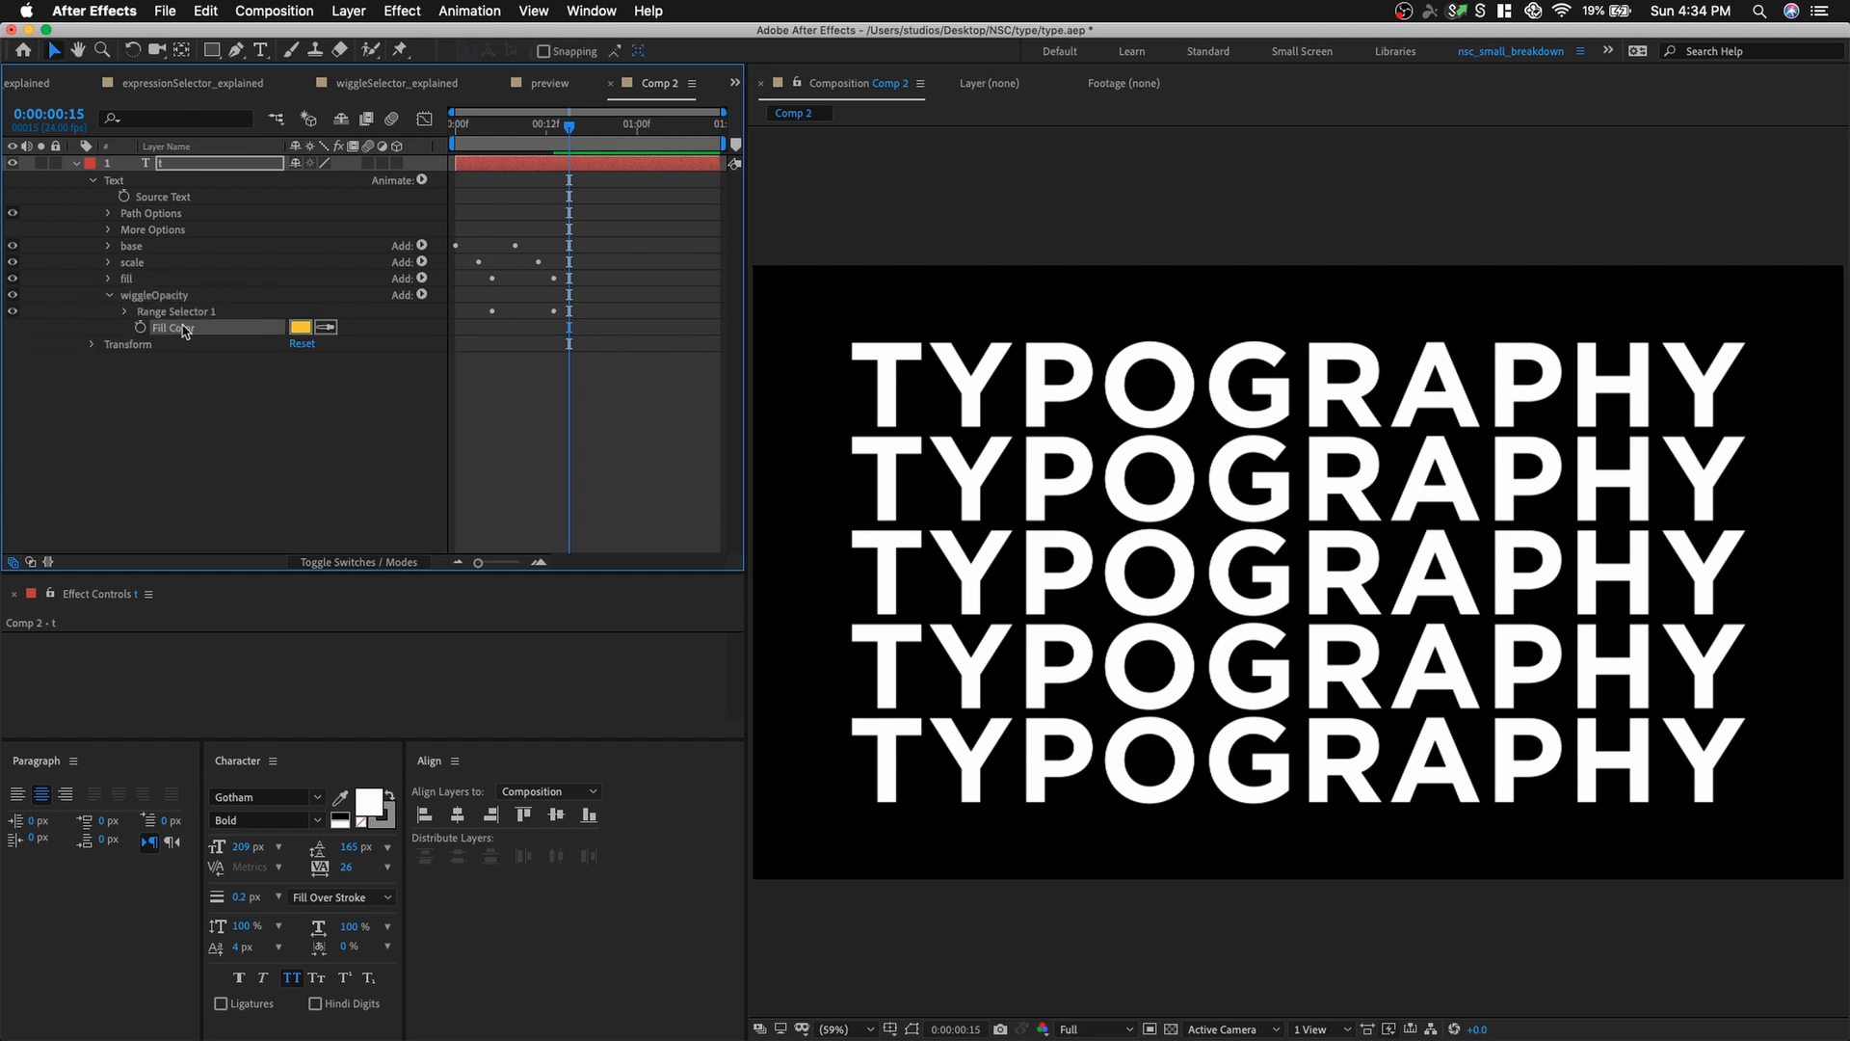
key(Delete)
click(422, 294)
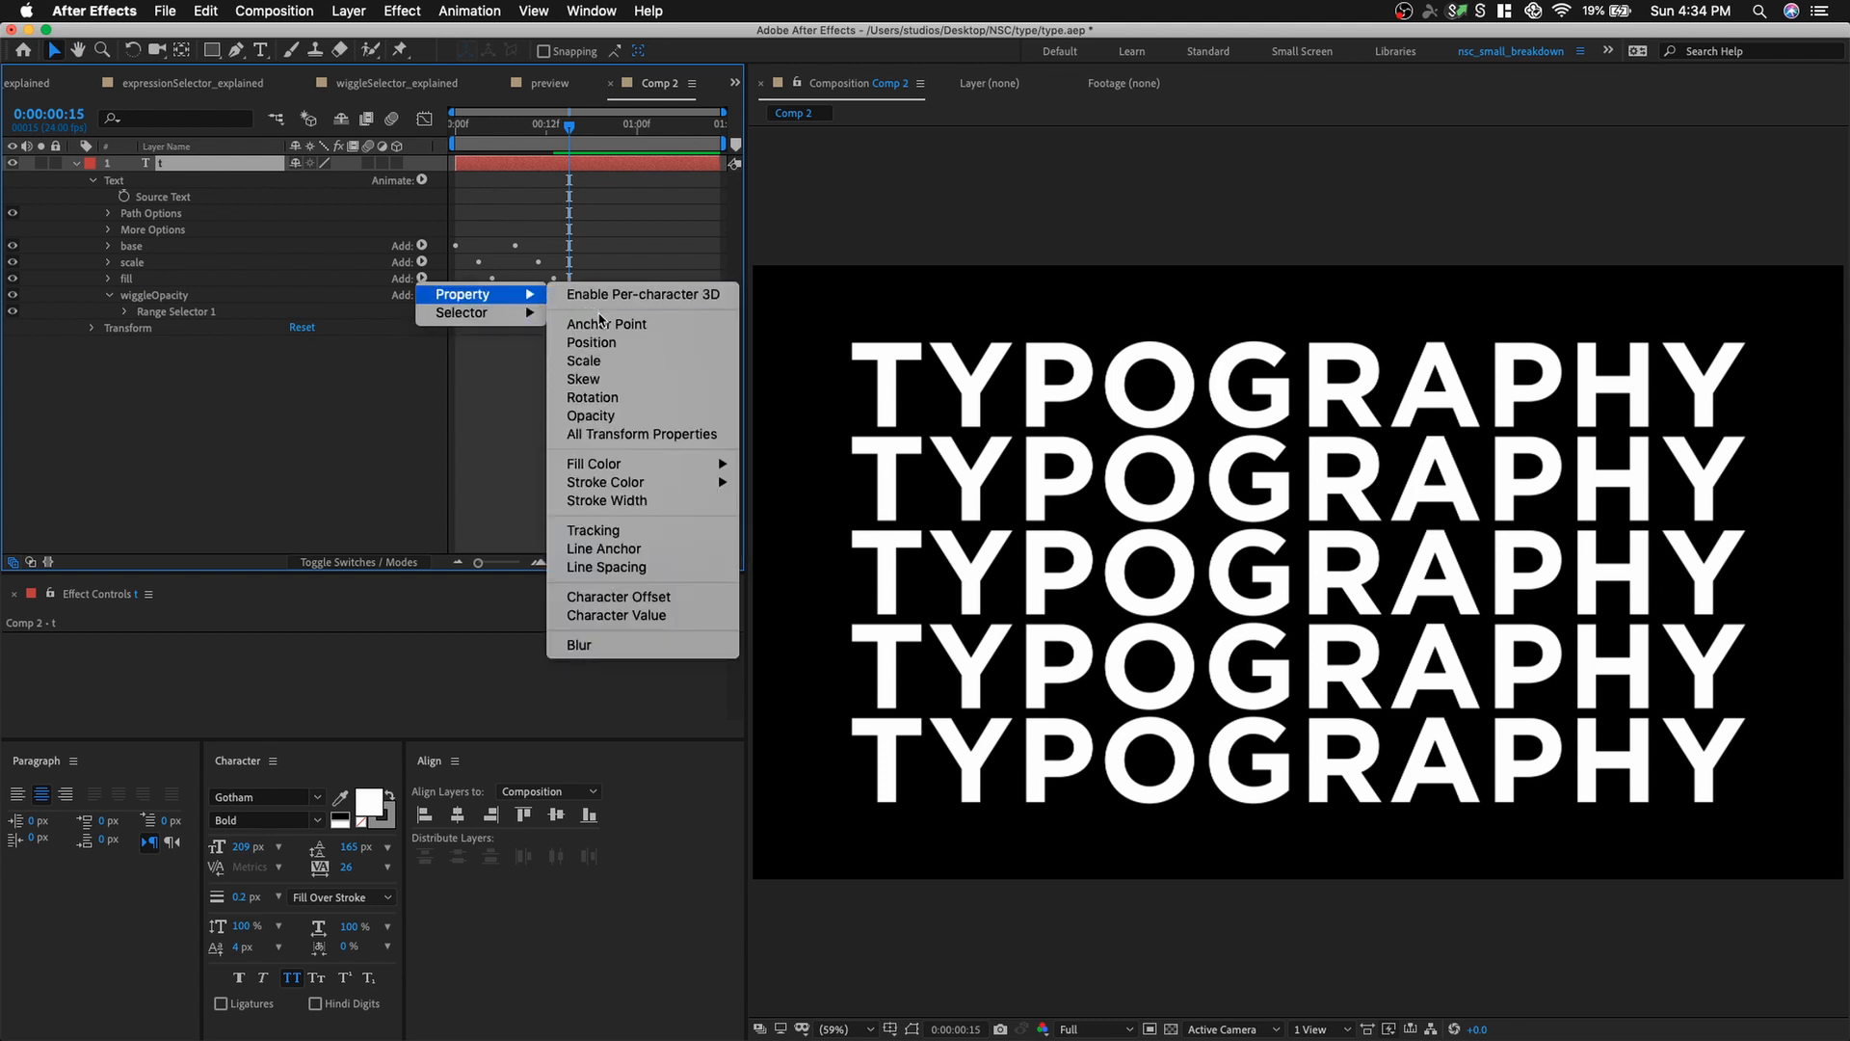
click(591, 415)
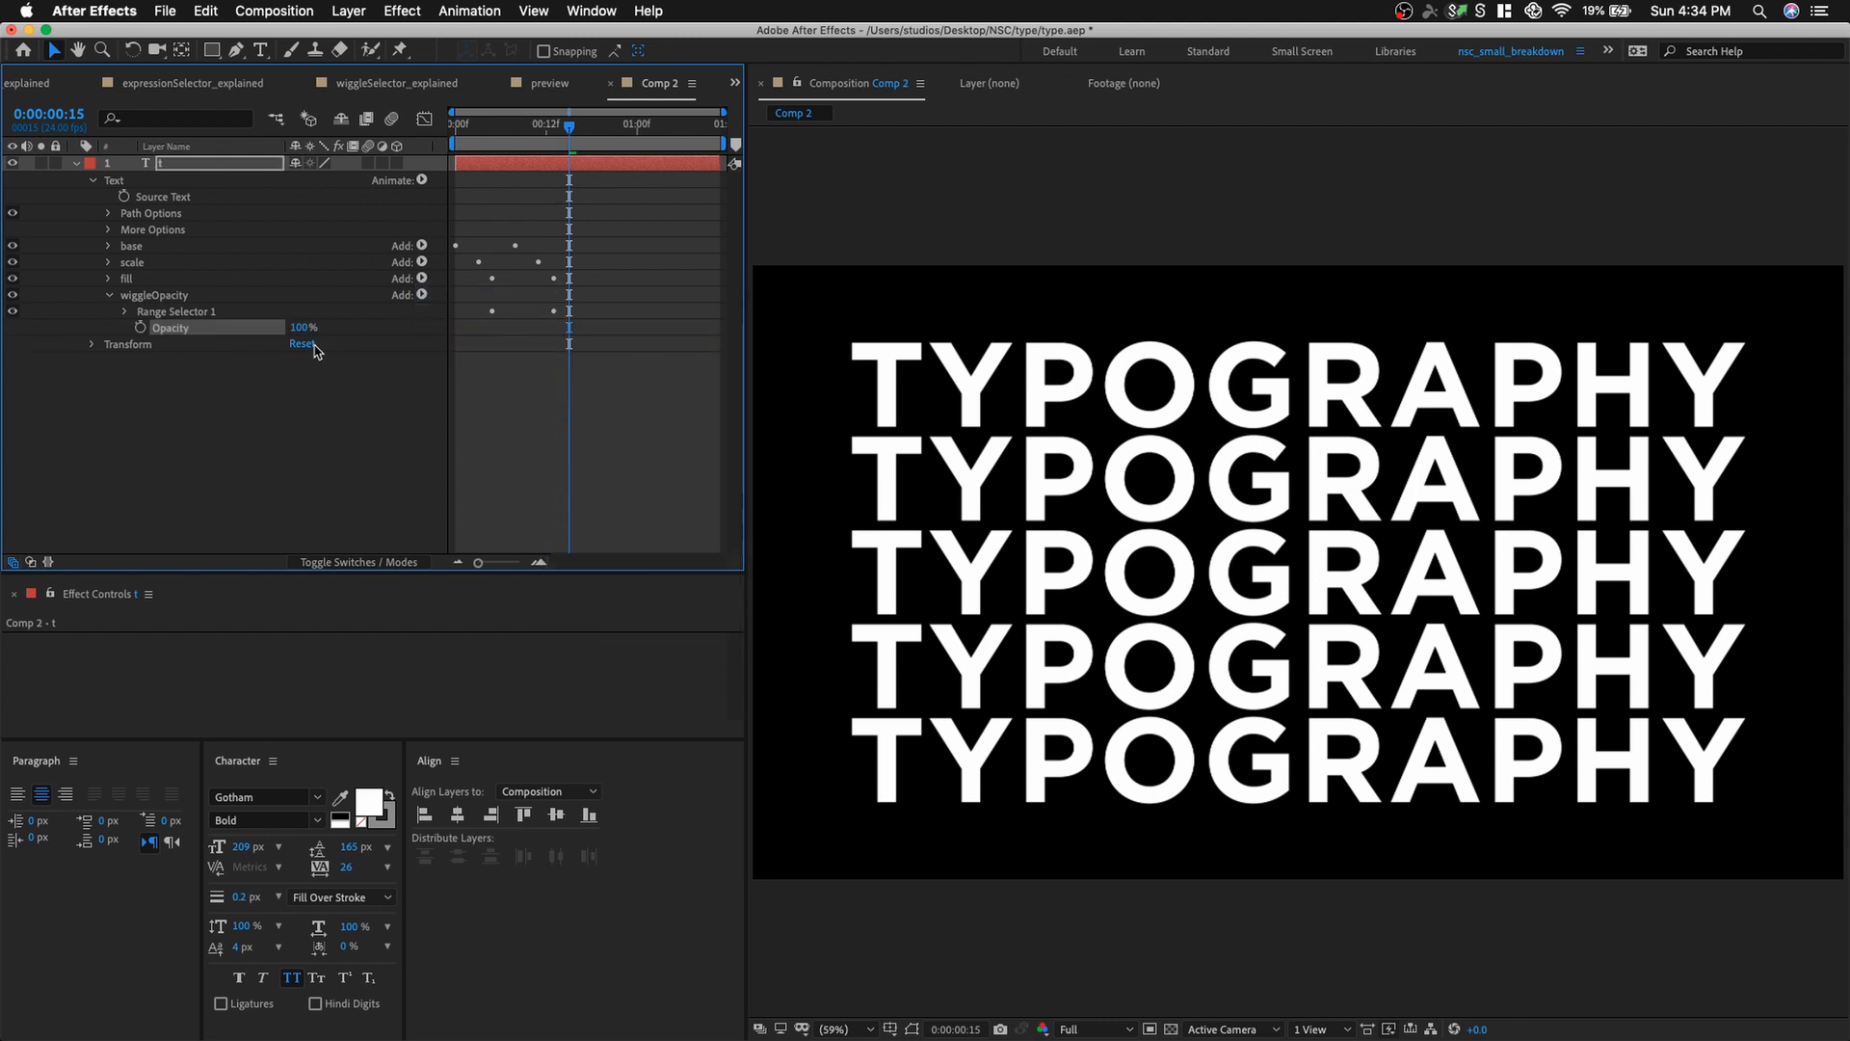
click(302, 327)
text(25)
click(255, 392)
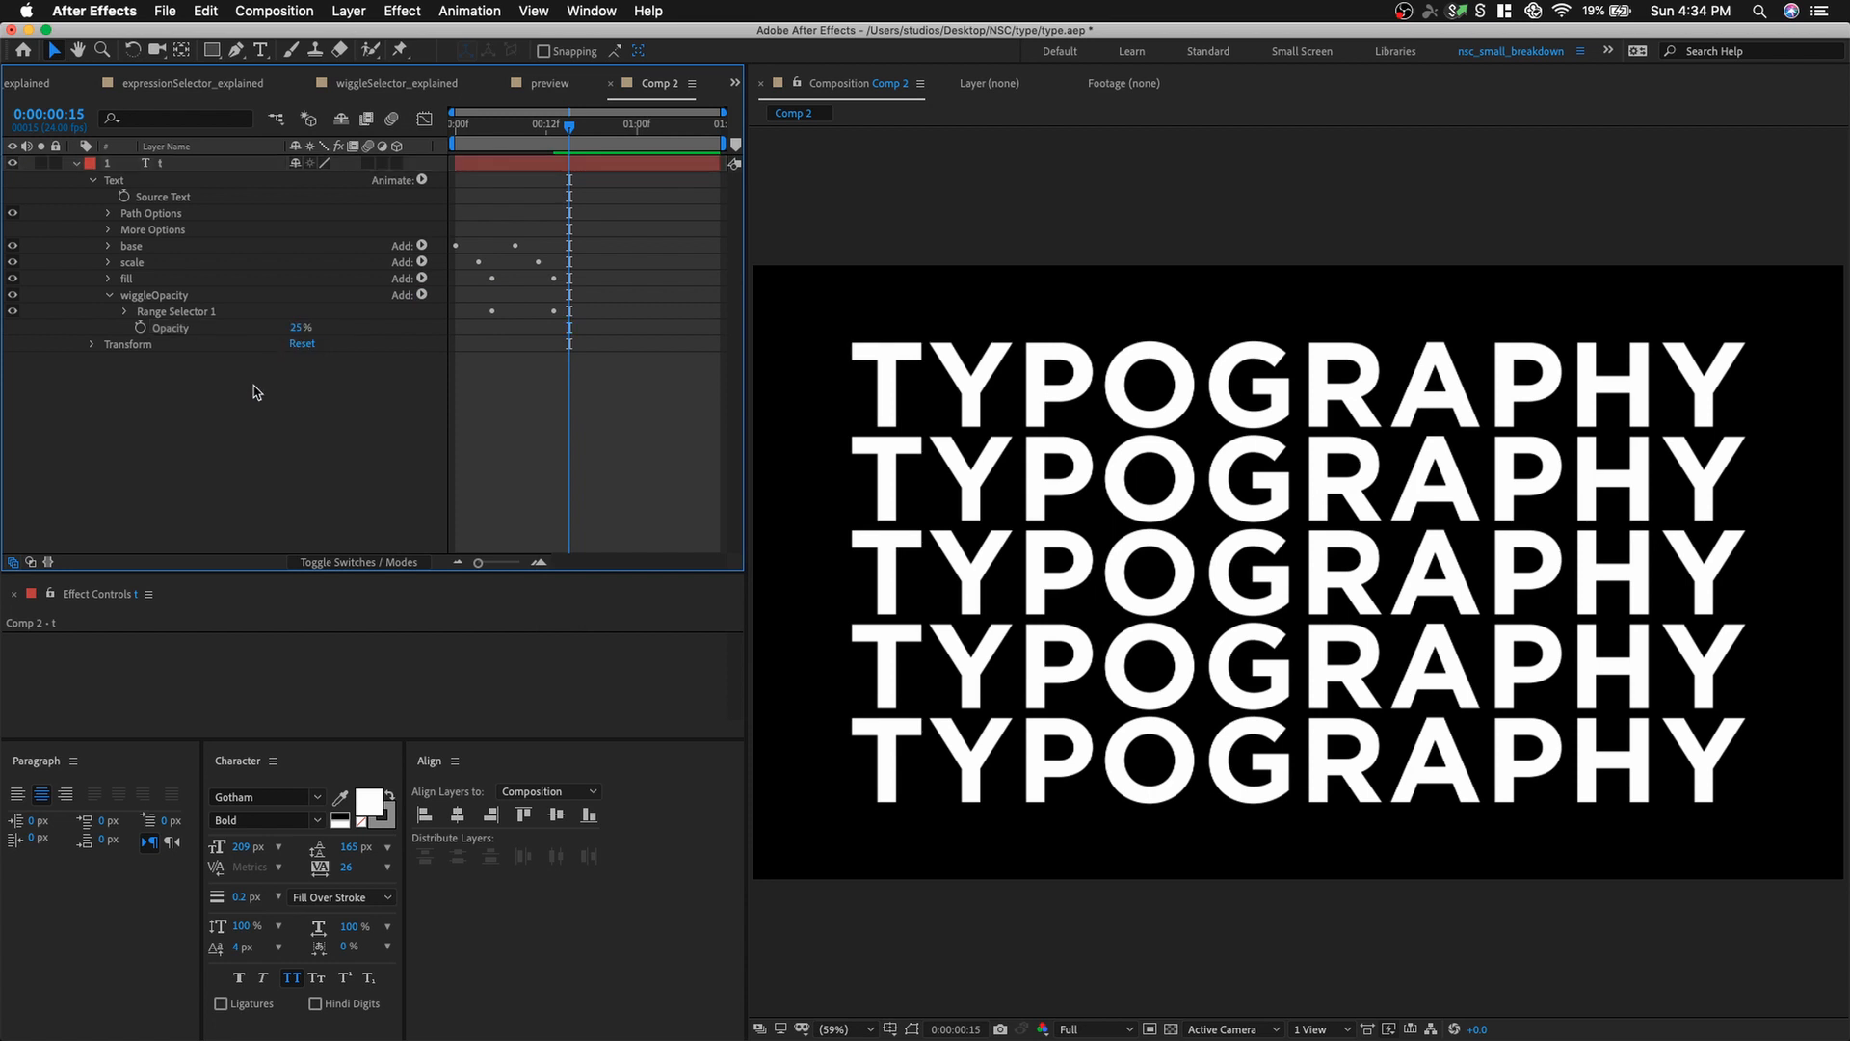
Add a Wiggly selector to the wiggleOpacity animator.
click(422, 295)
mouse_move(468, 316)
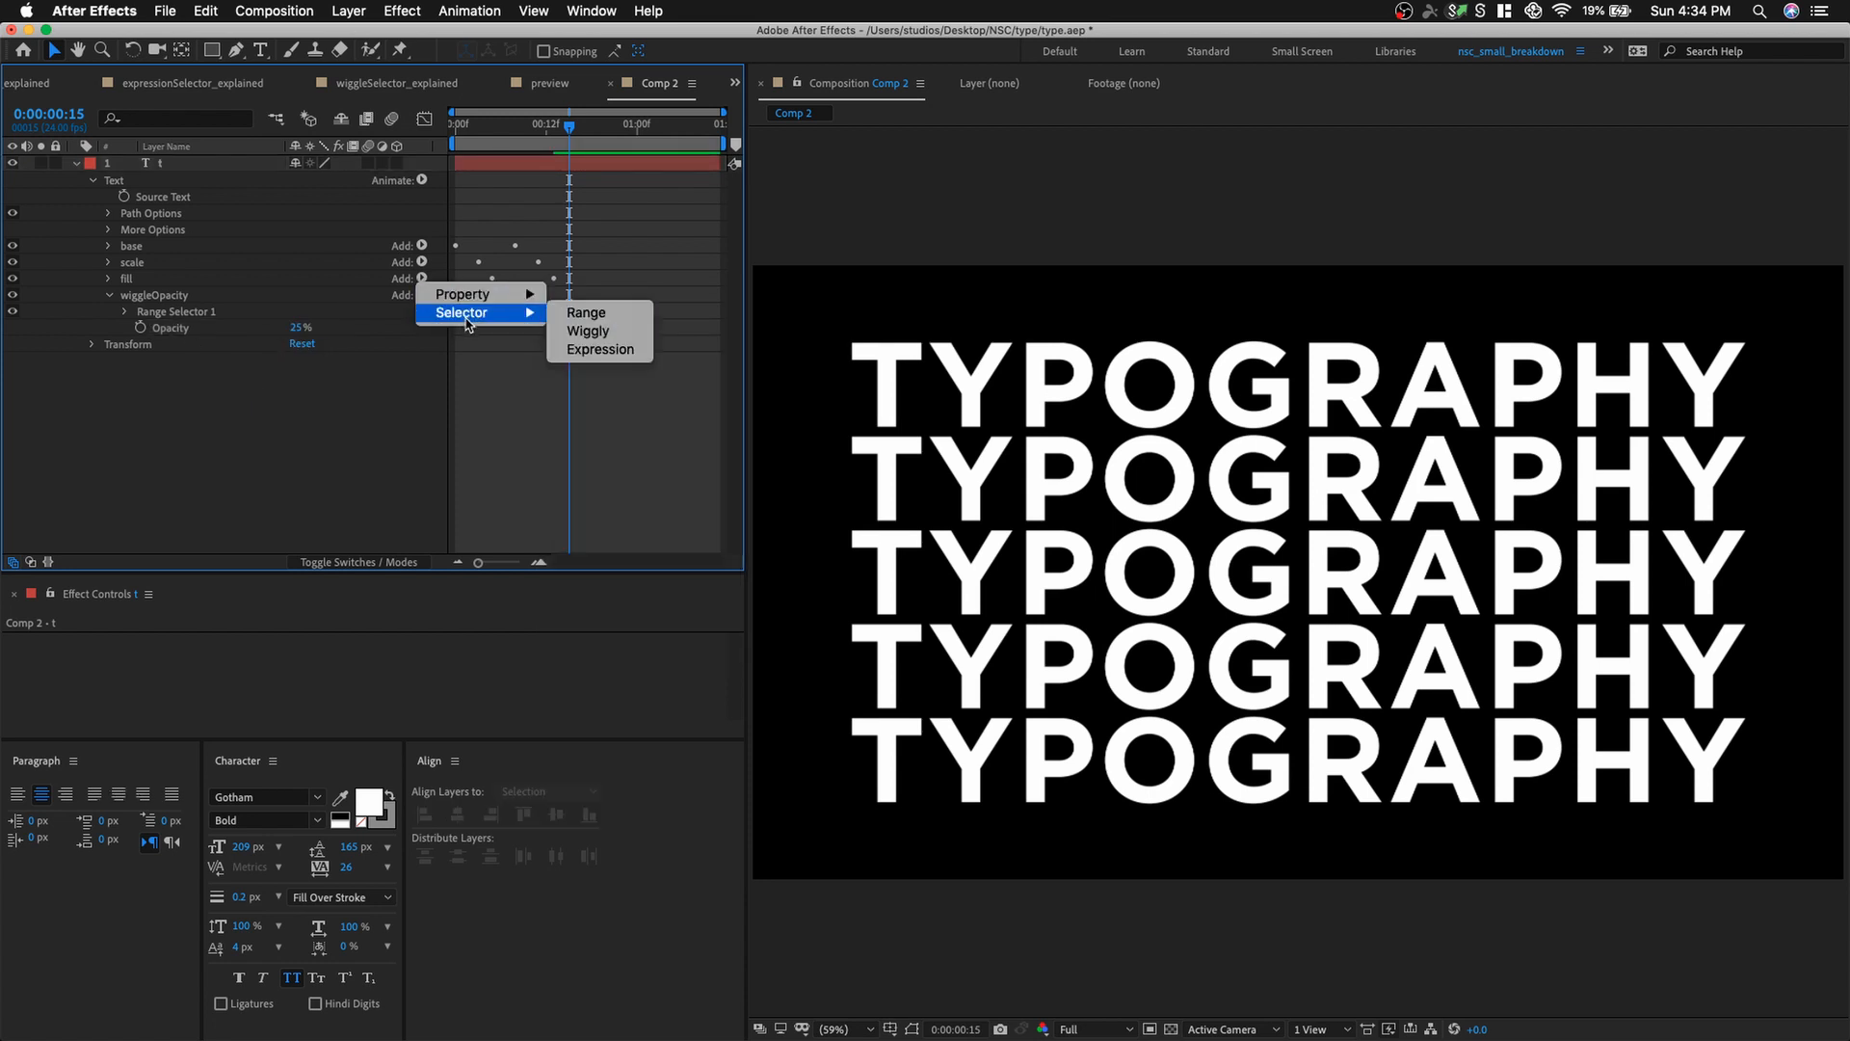
click(595, 335)
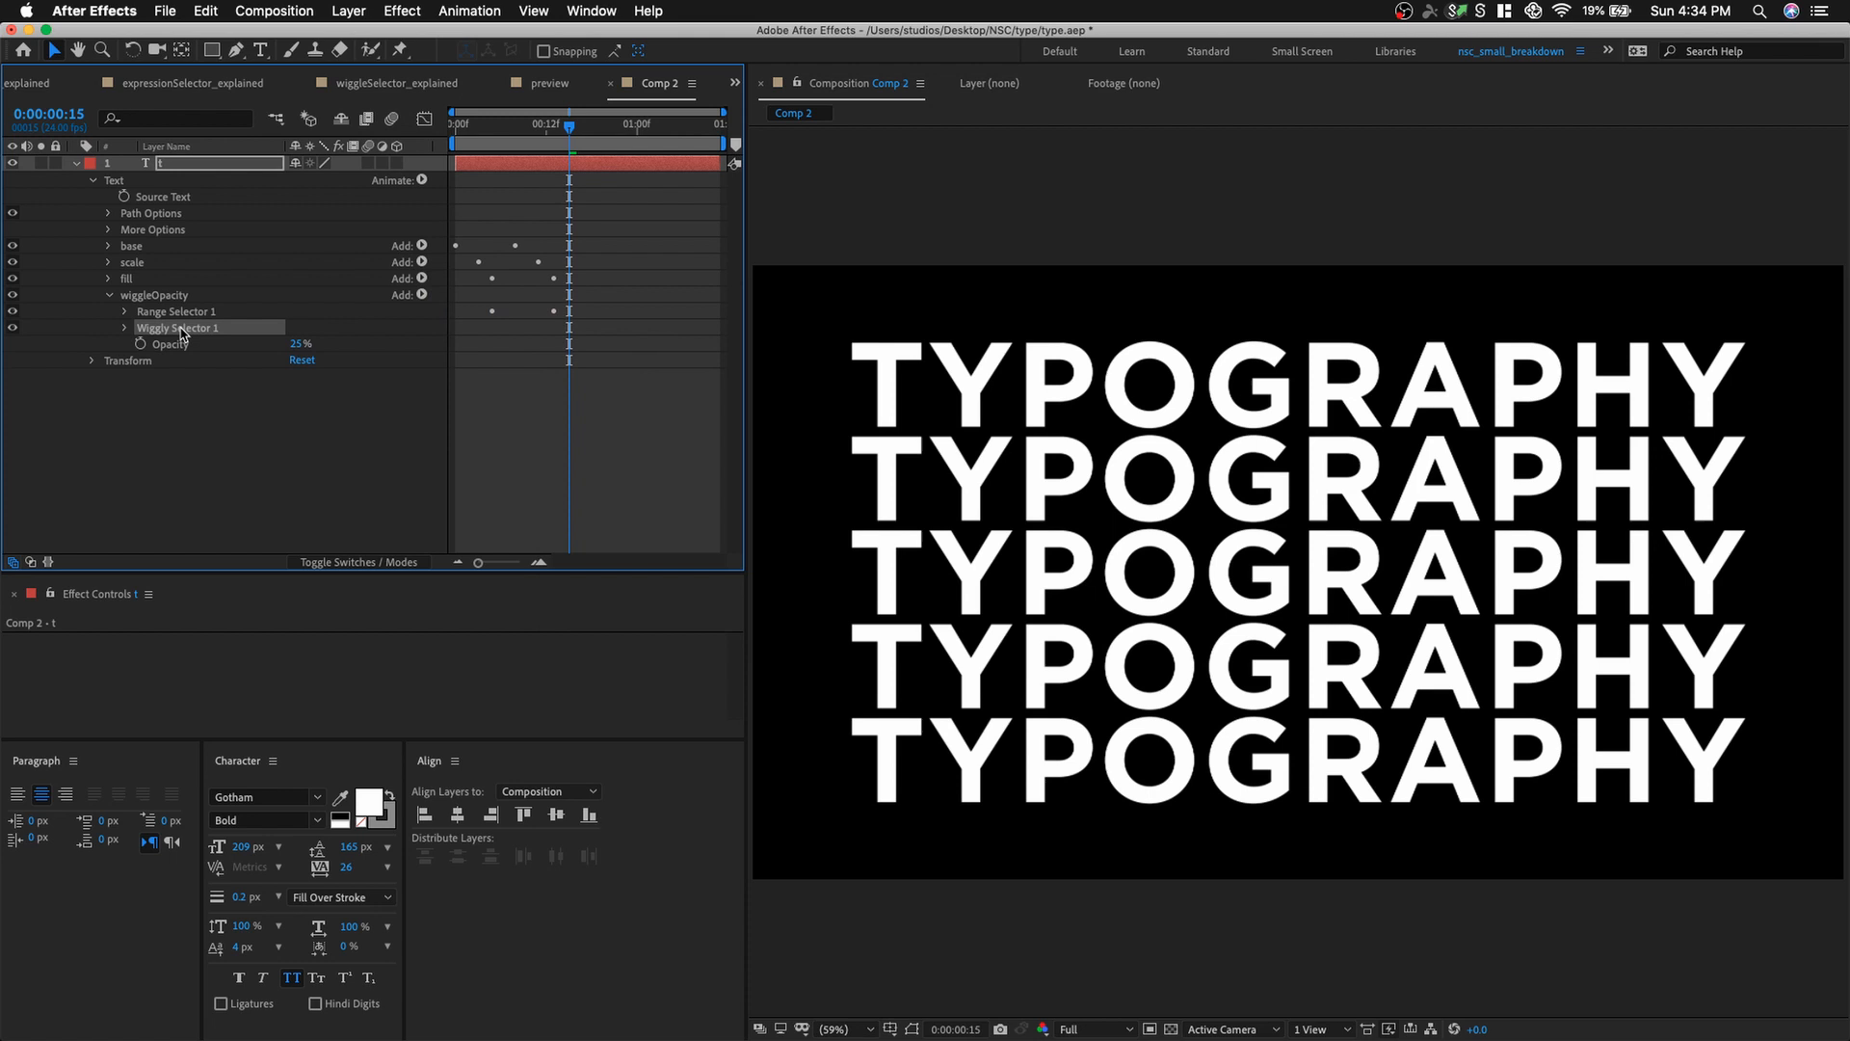
click(124, 329)
click(124, 328)
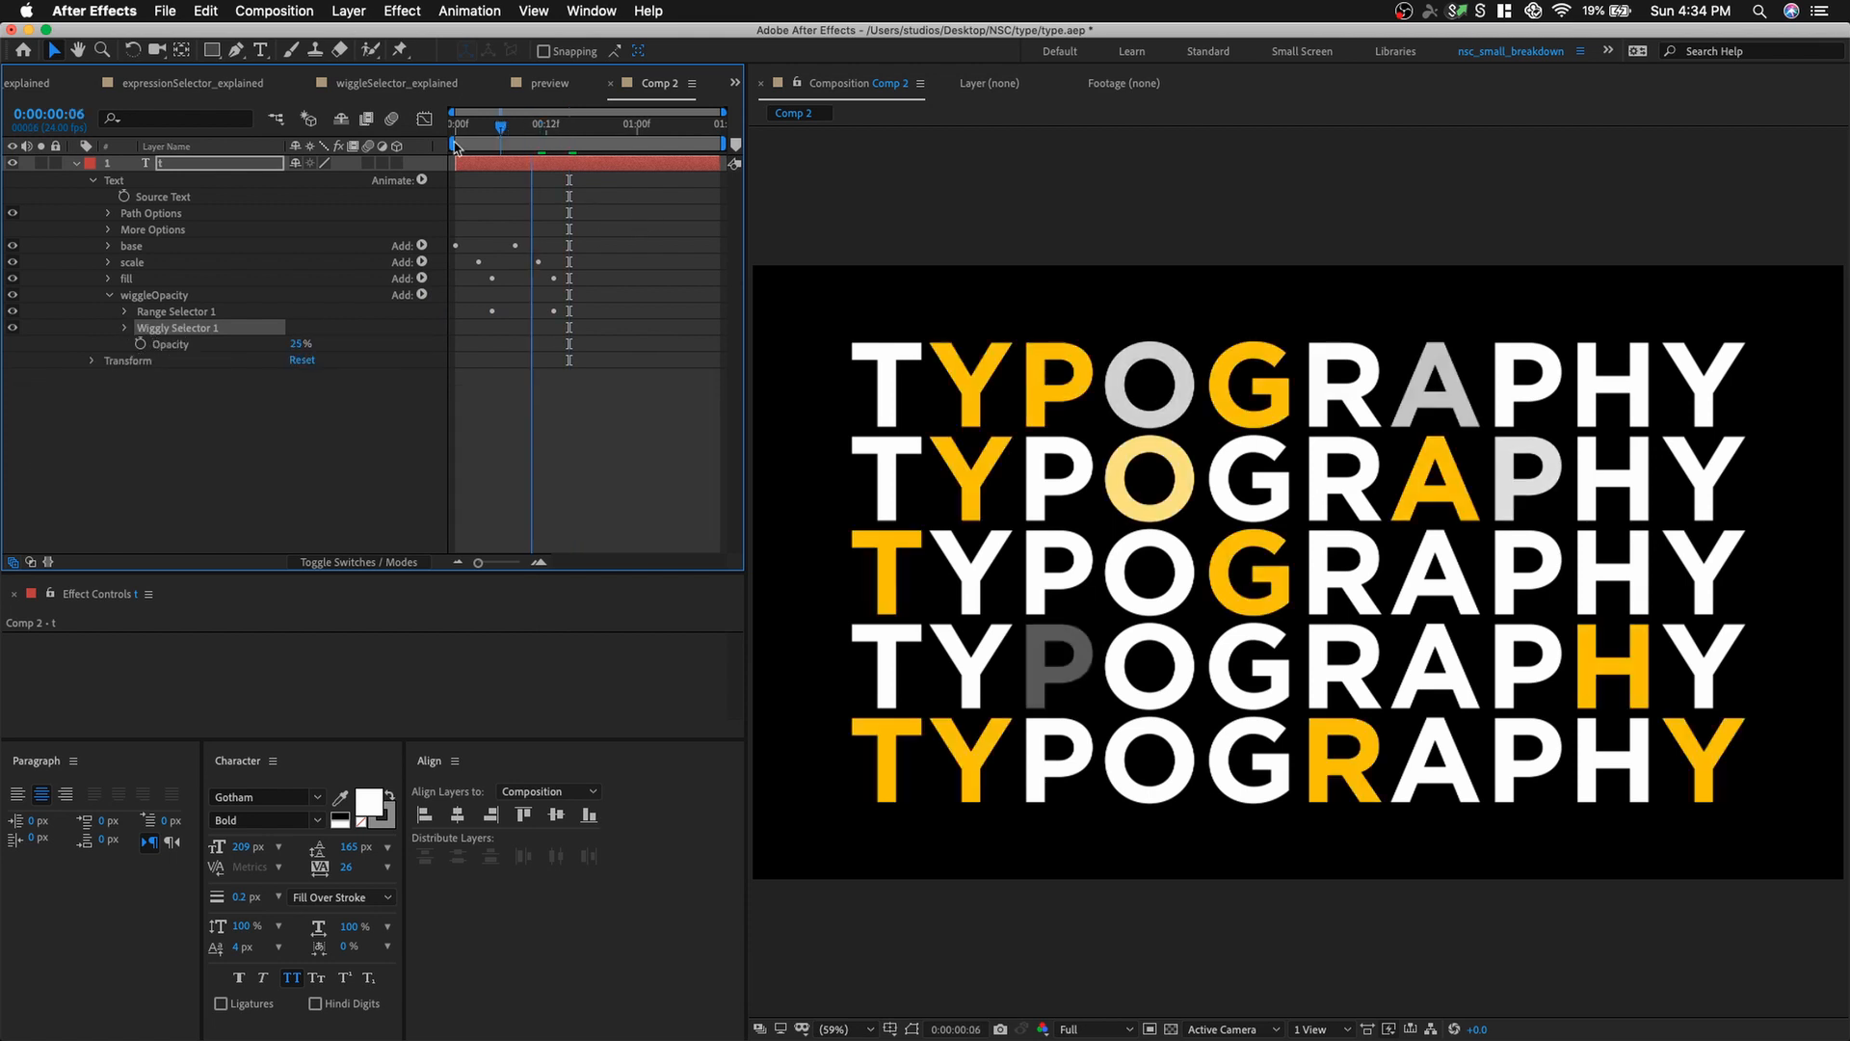
Preview the flickering text reveal from the start, and scrub to frame 5.
key(Home)
key(space)
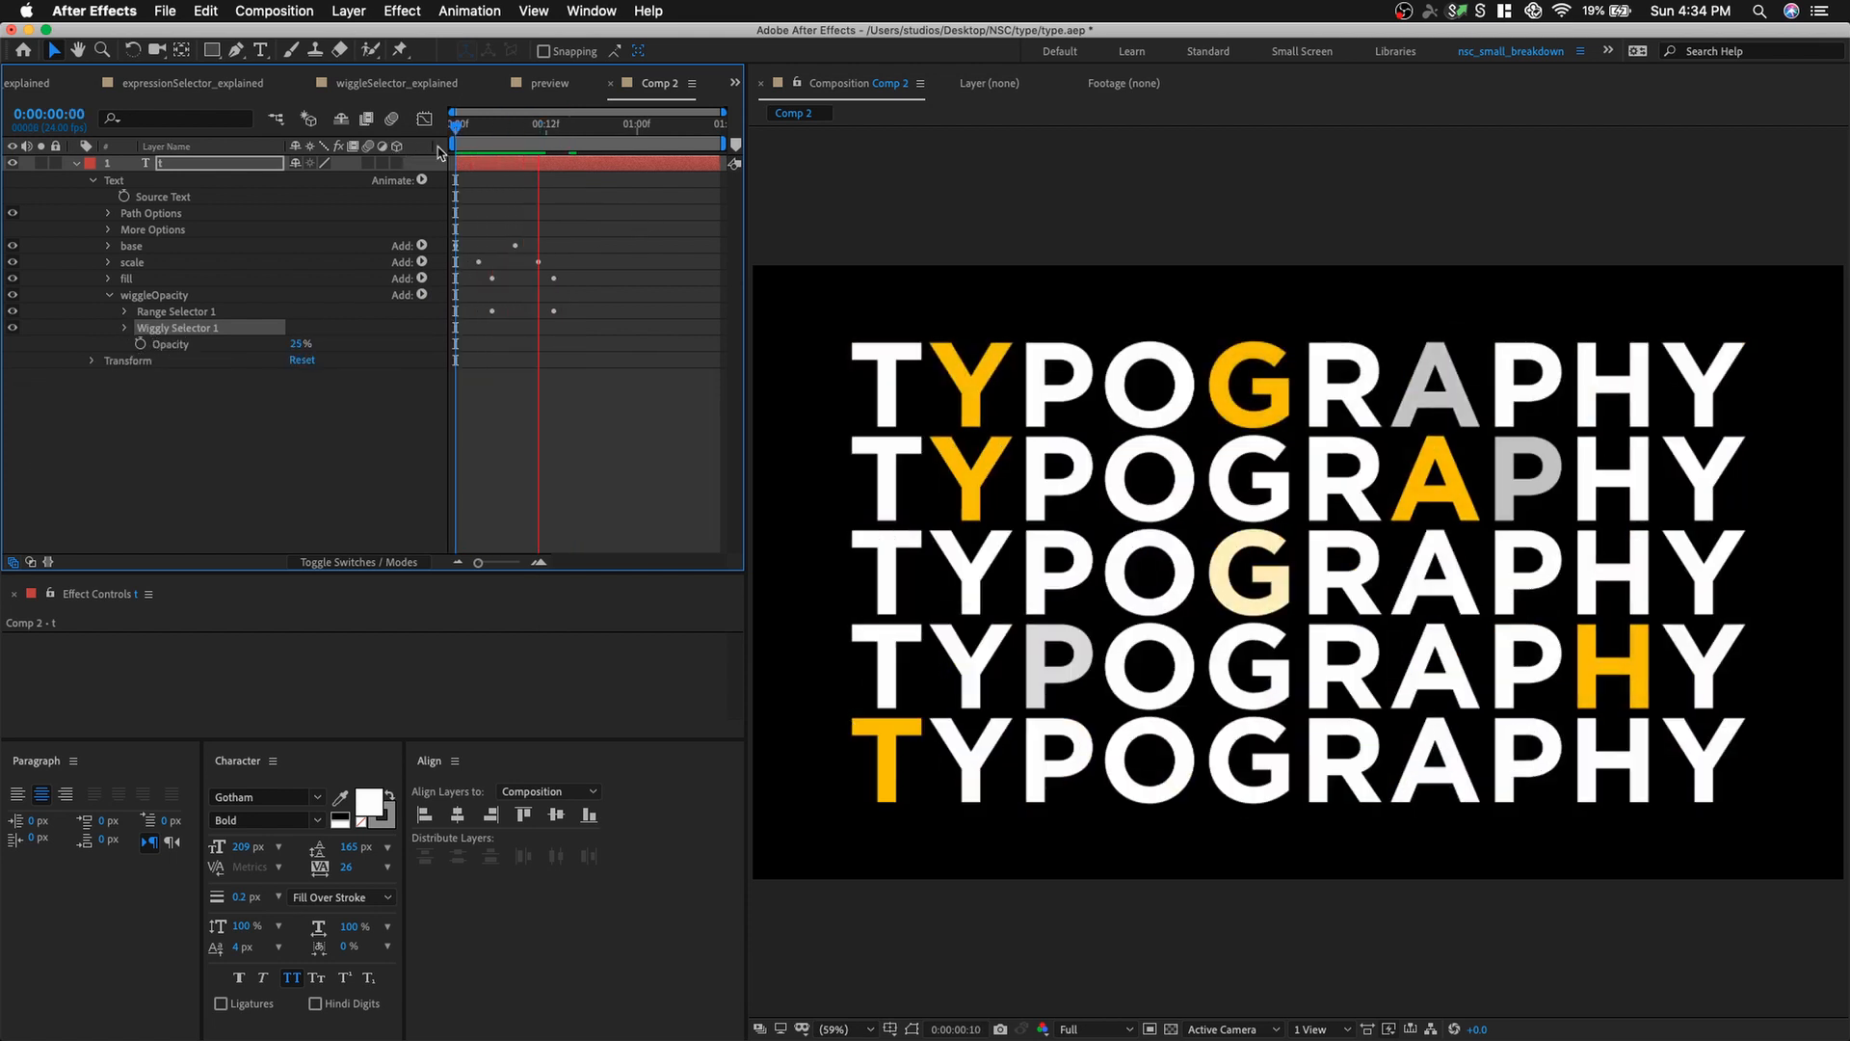
drag(509, 130, 496, 135)
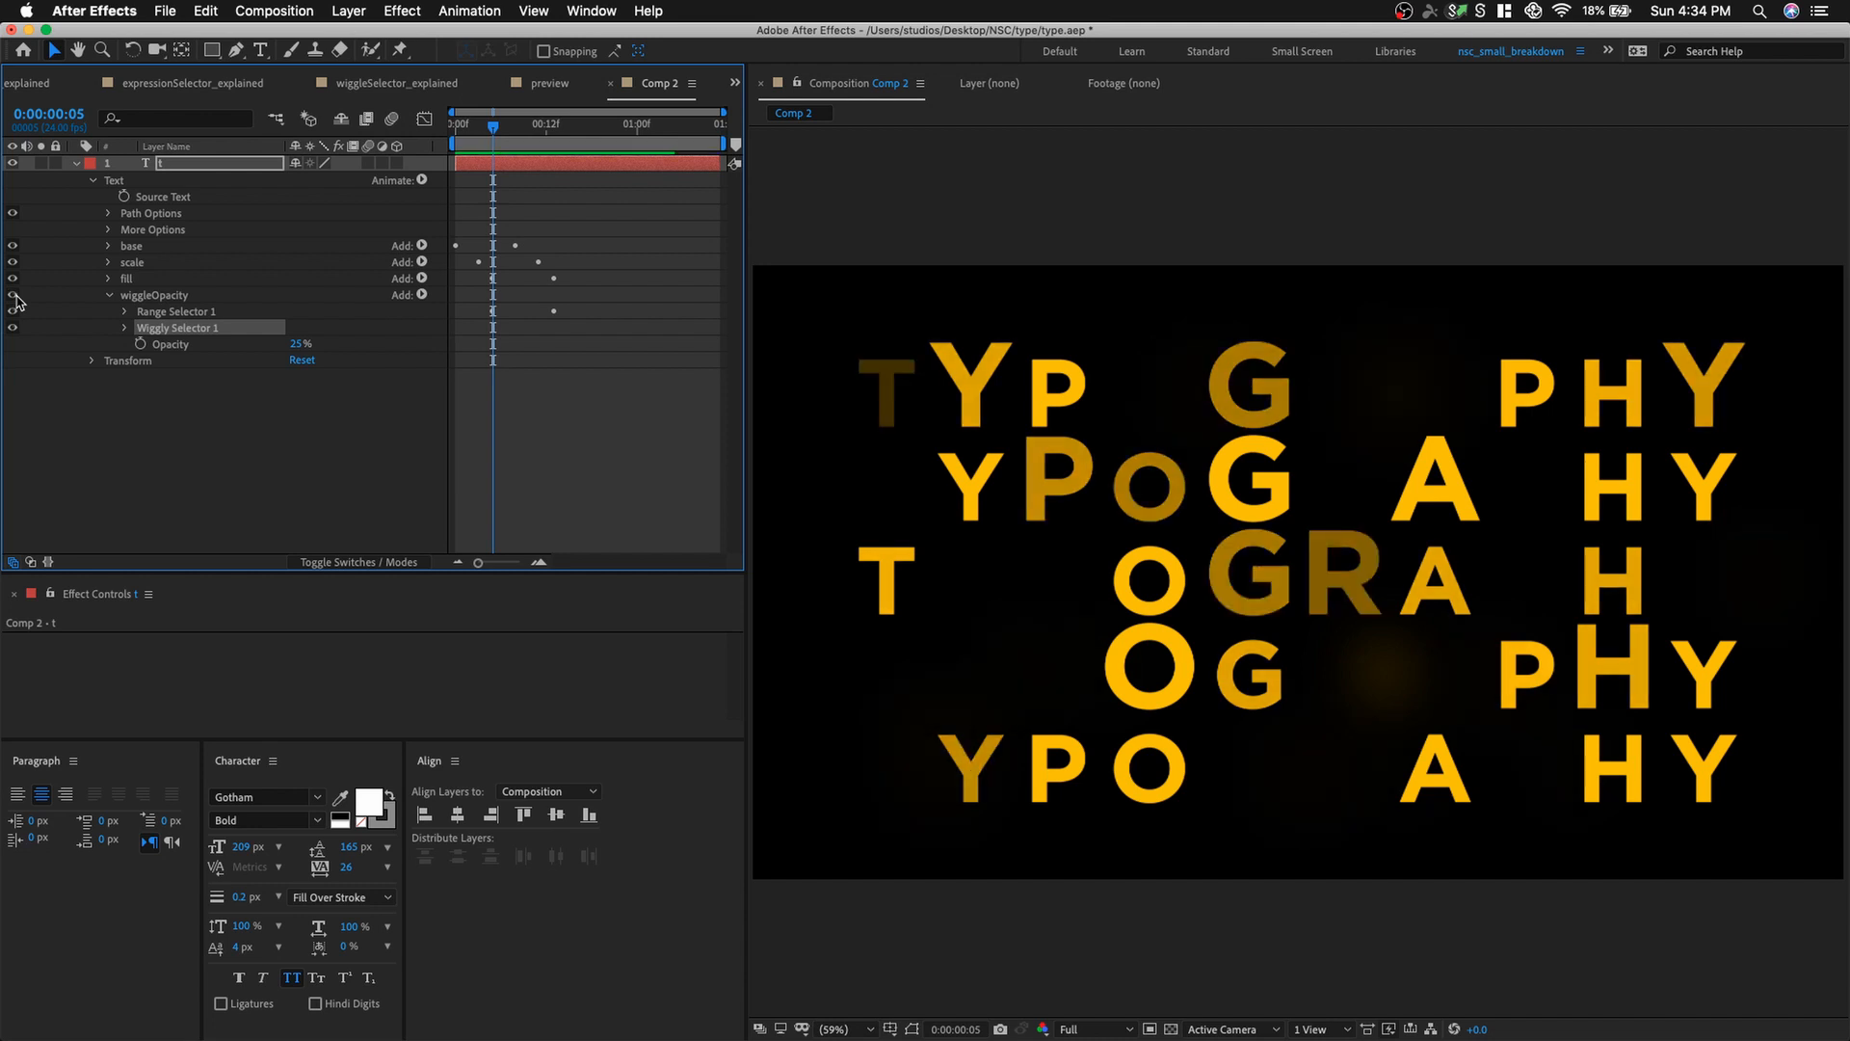
Preview the flickering text reveal and scrub to frame 7.
key(space)
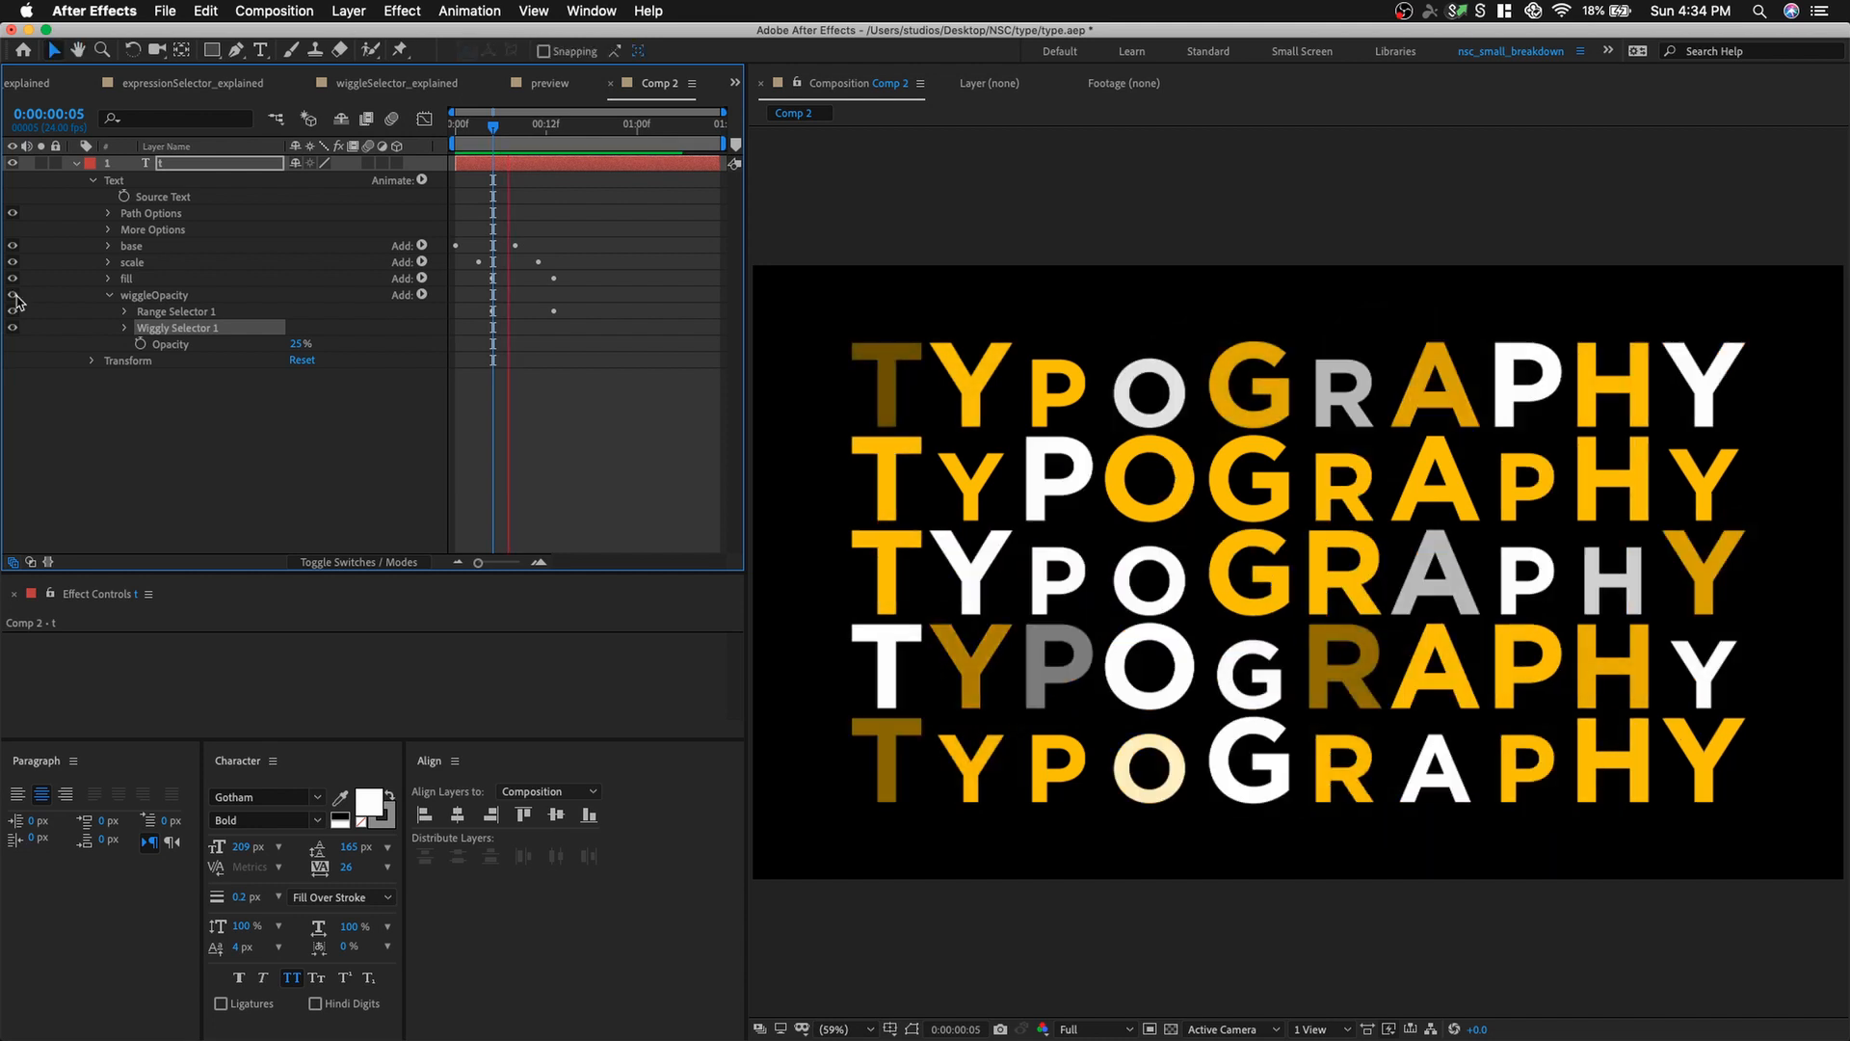
click(502, 127)
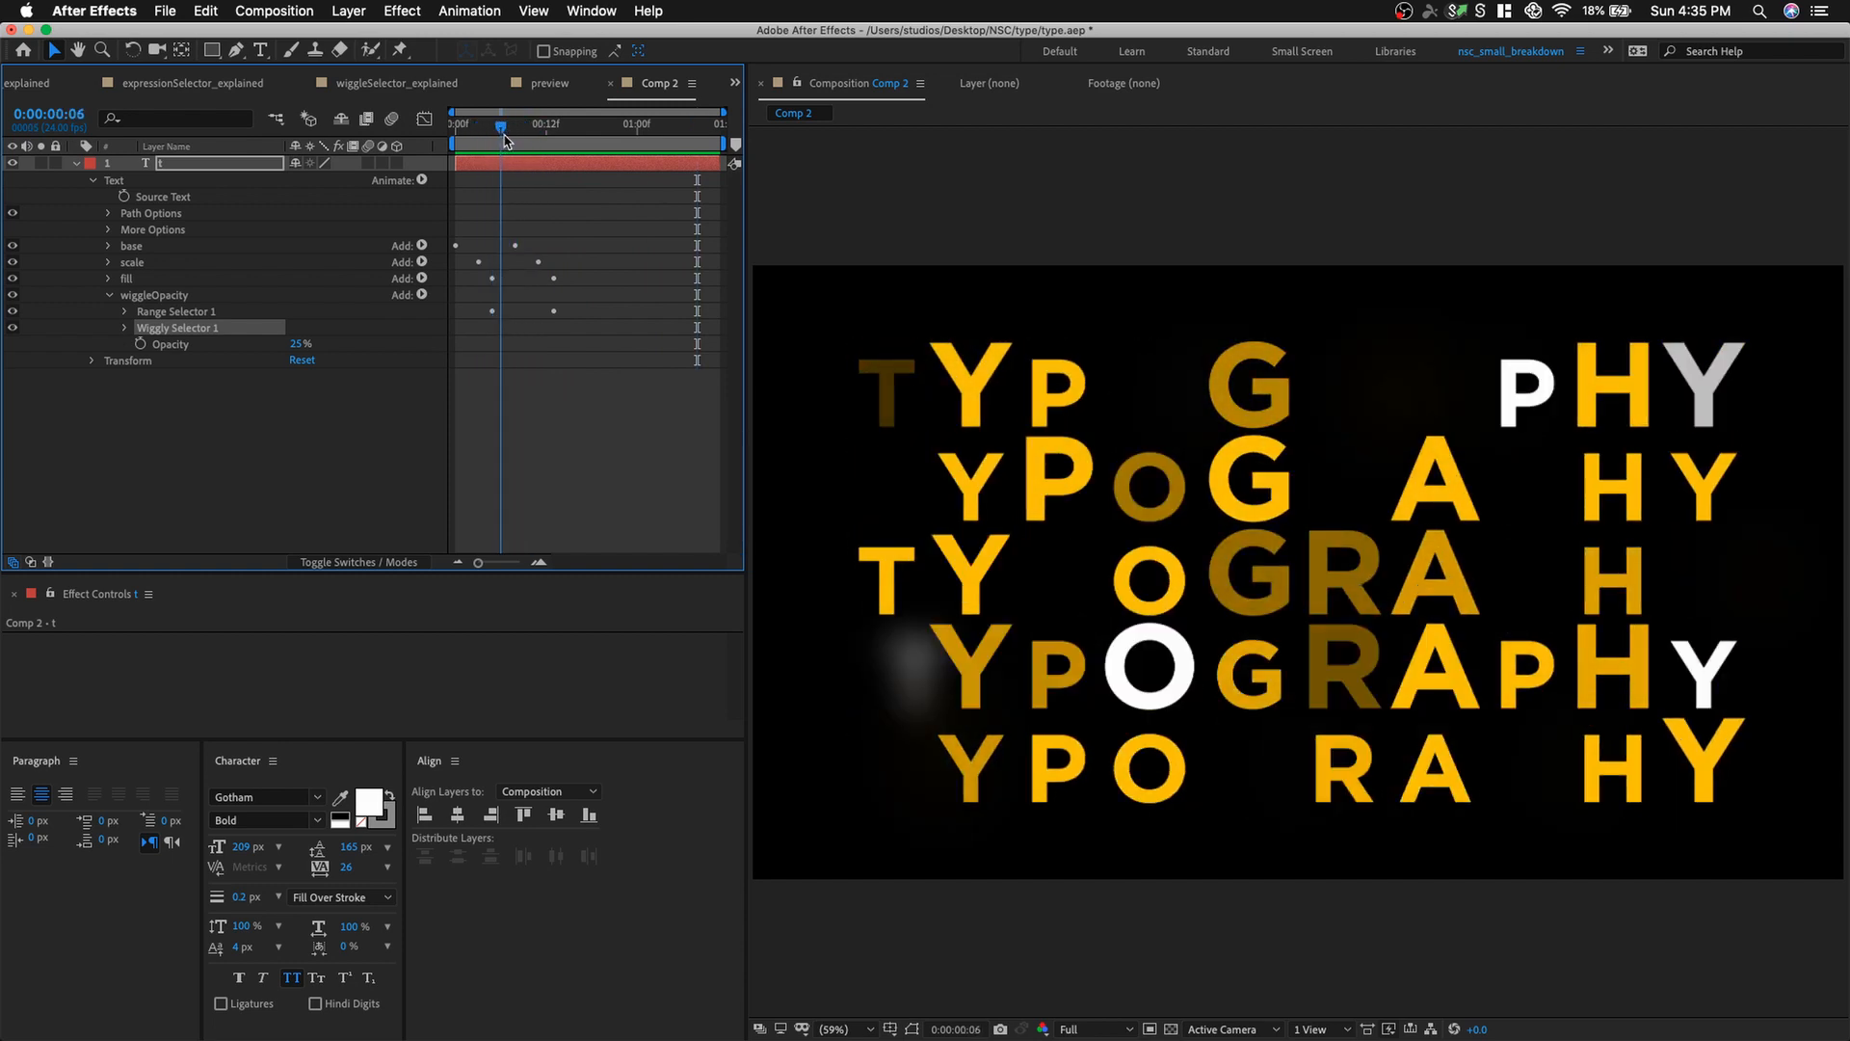
mouse_move(500, 136)
mouse_down()
mouse_move(554, 142)
mouse_move(502, 147)
mouse_move(533, 148)
mouse_move(511, 161)
mouse_up()
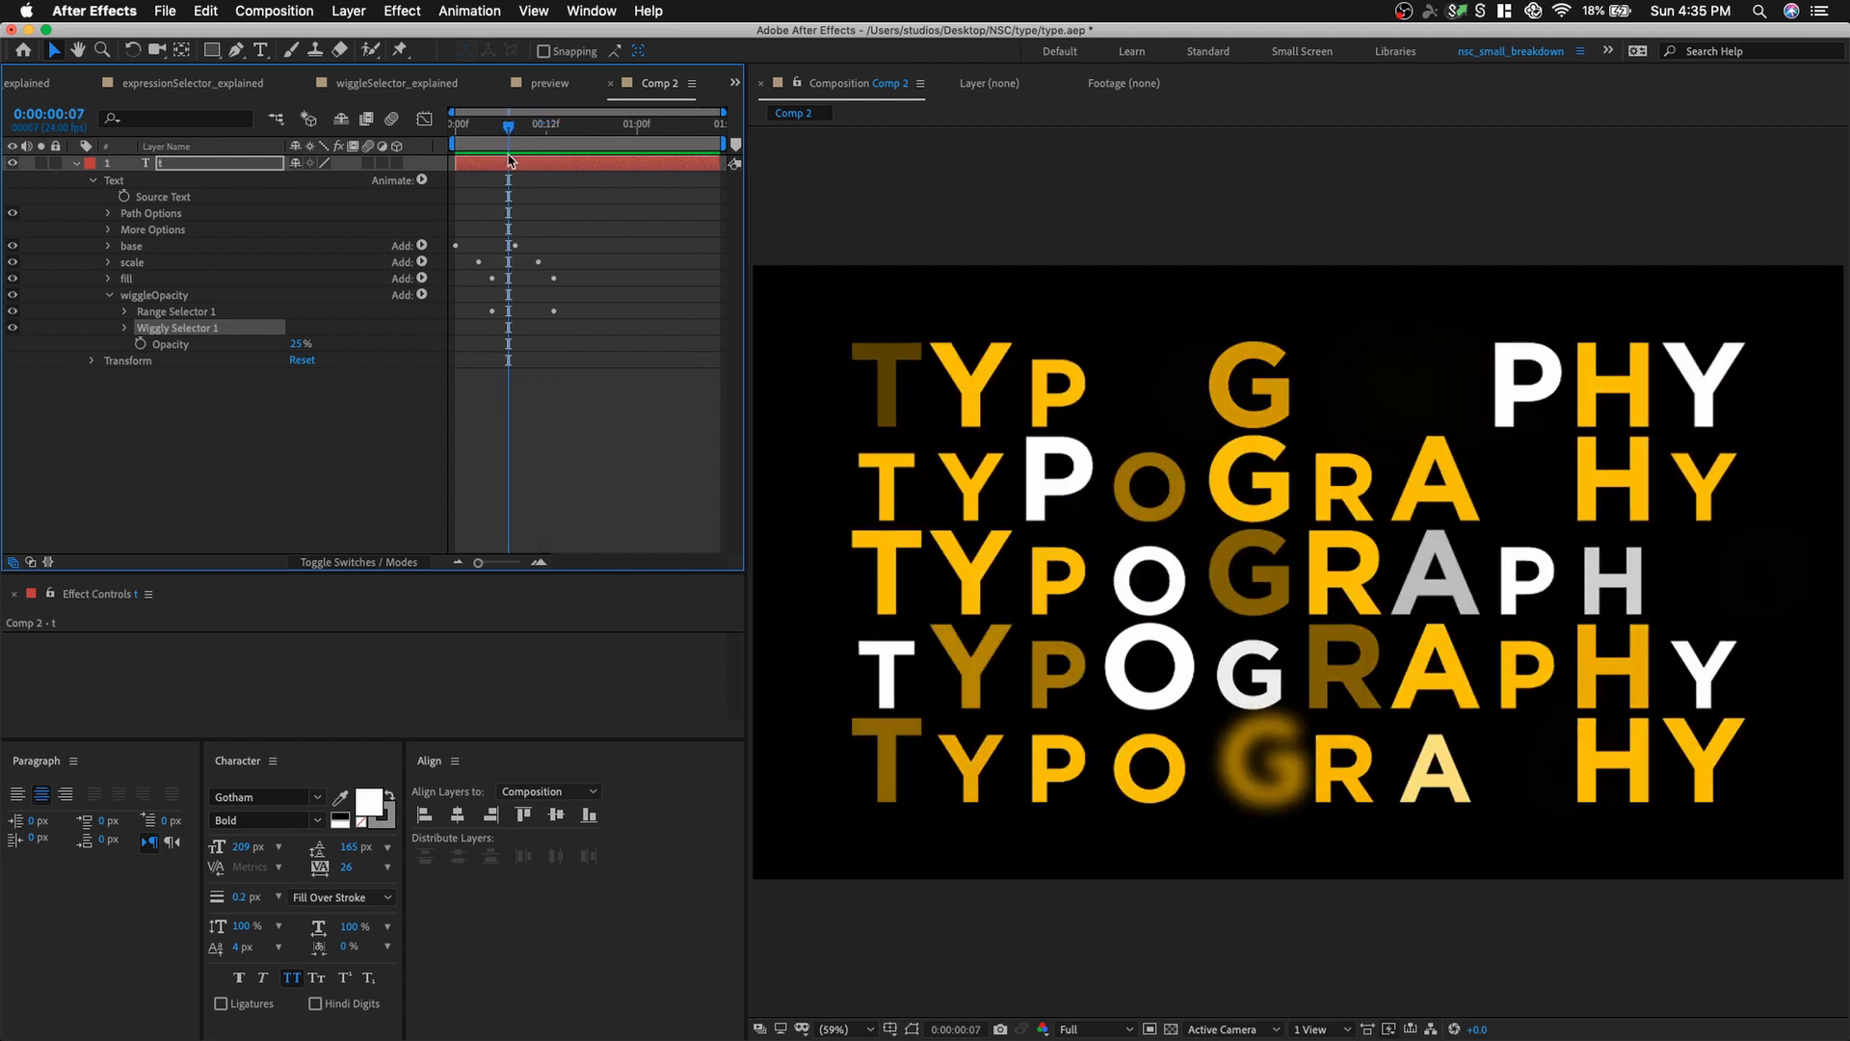
Shift both End keyframes of wiggleOpacity's Range Selector 1 later, so the first lines up with base's last keyframe.
click(173, 302)
drag(606, 306, 476, 320)
click(252, 297)
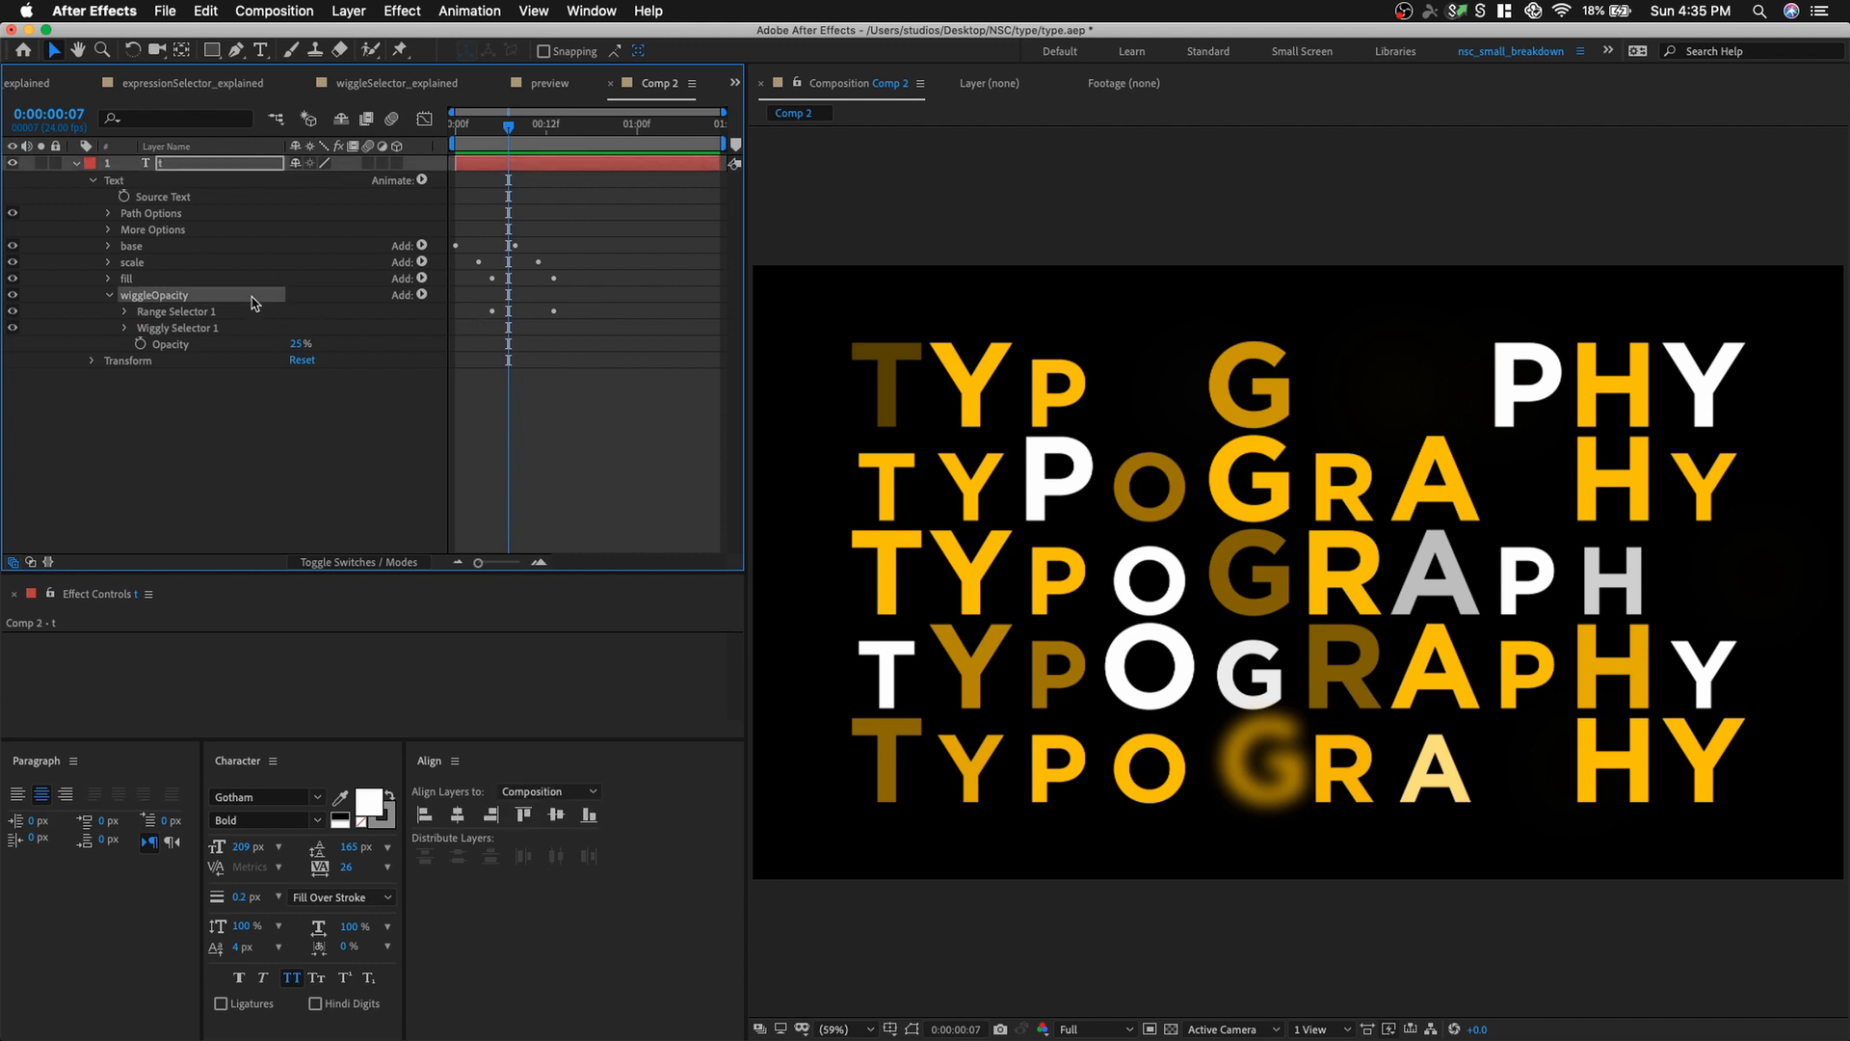
click(126, 313)
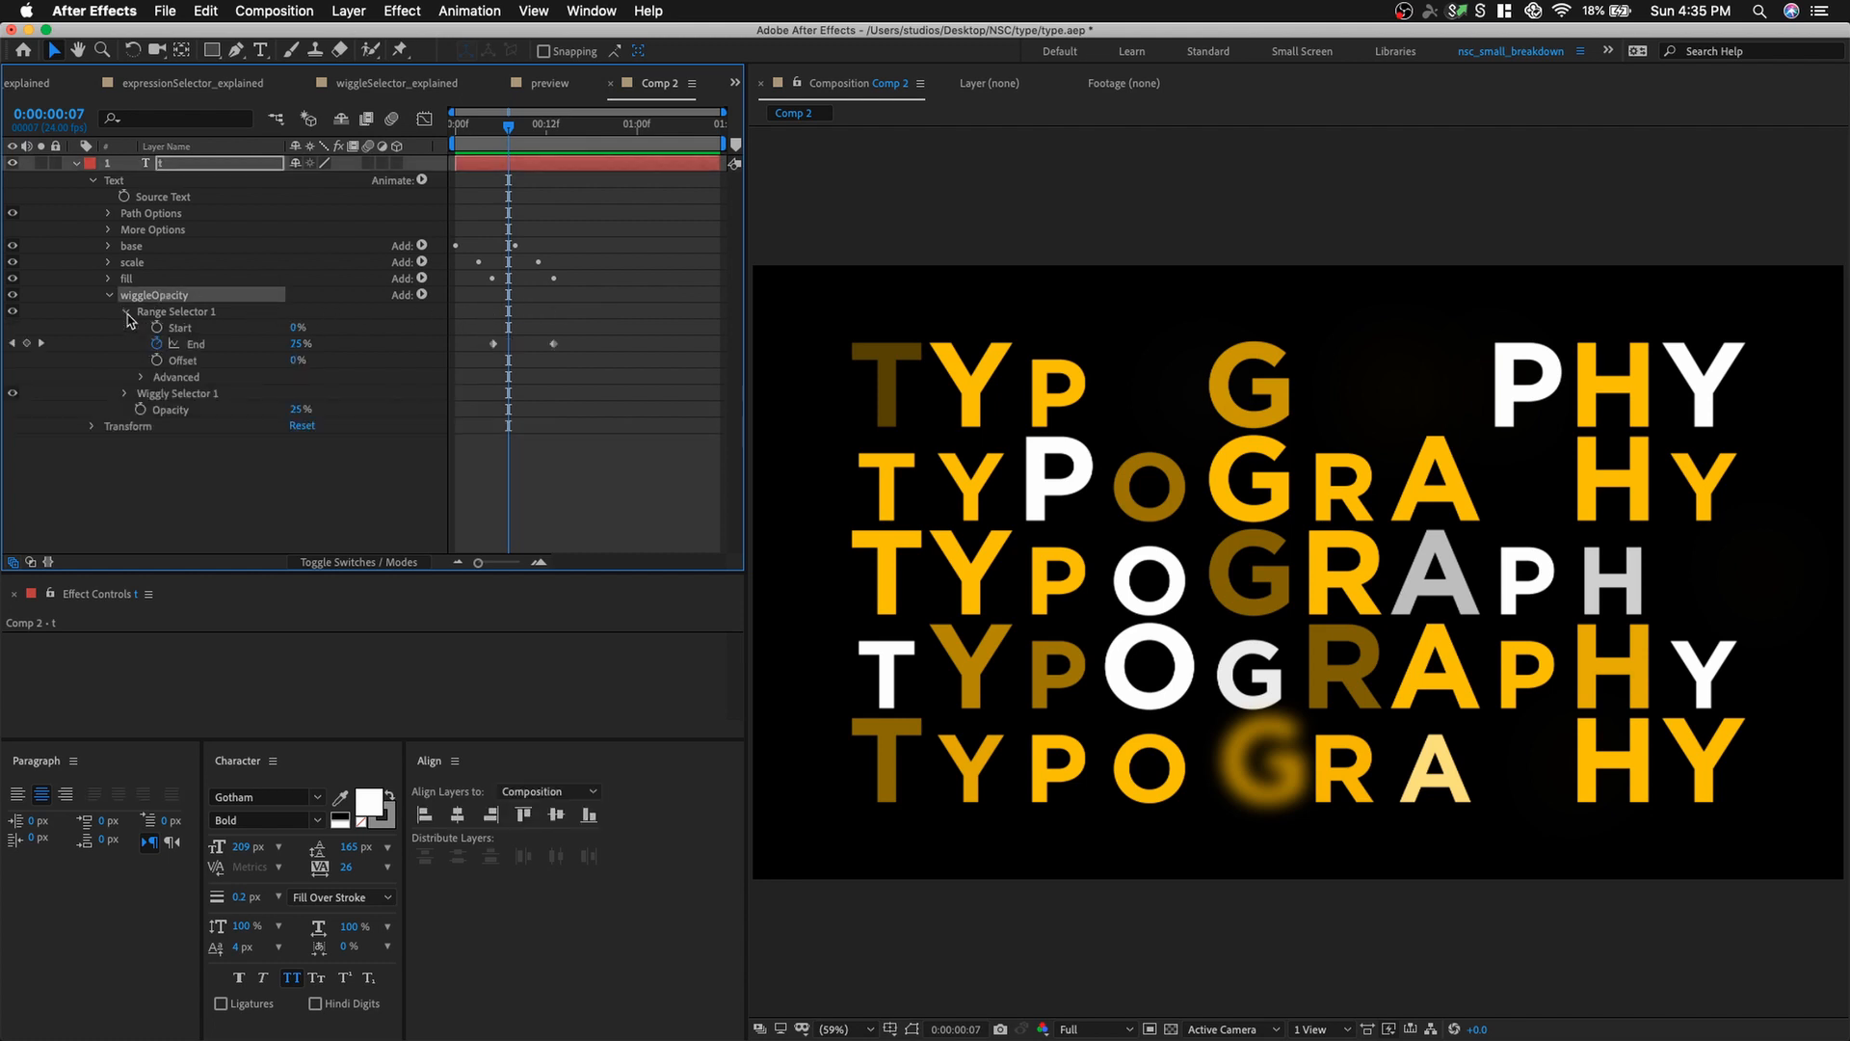
drag(603, 338, 515, 349)
Preview the retimed text reveal from the start, collapse the wiggleOpacity animator, and scrub to frame 11.
click(471, 129)
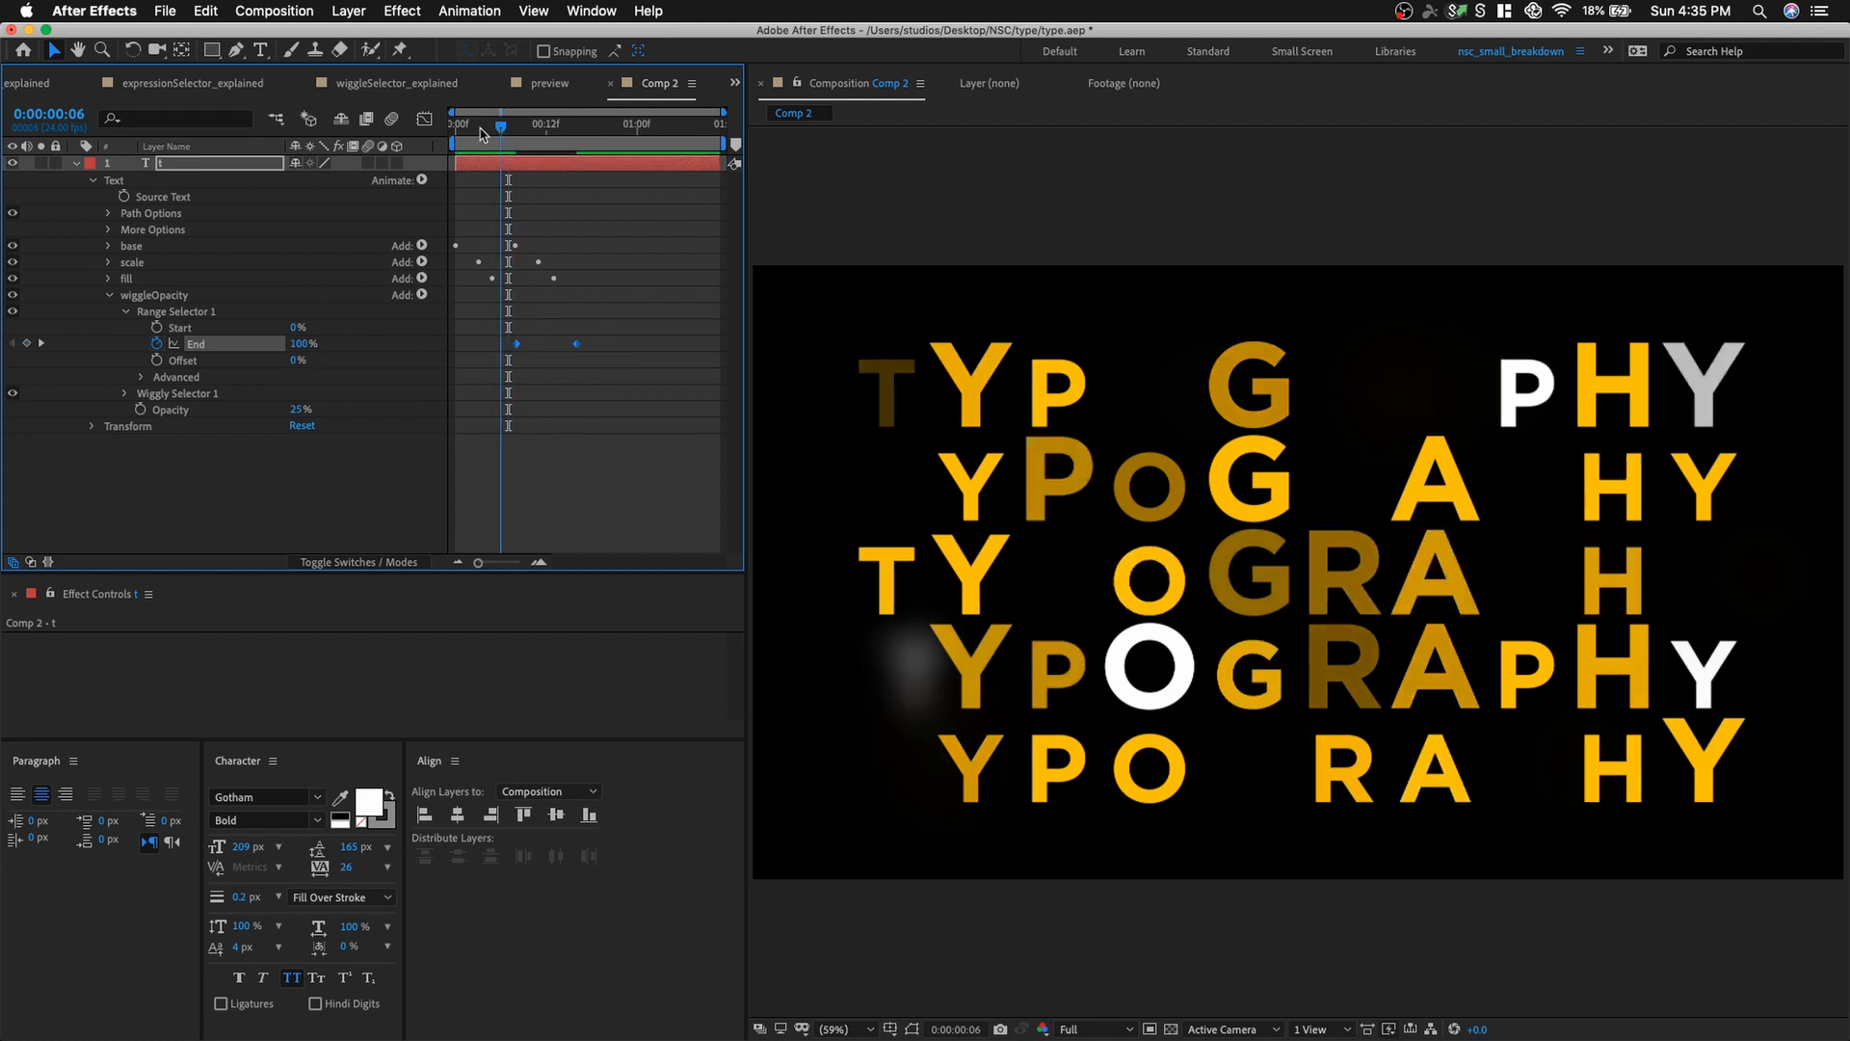
key(space)
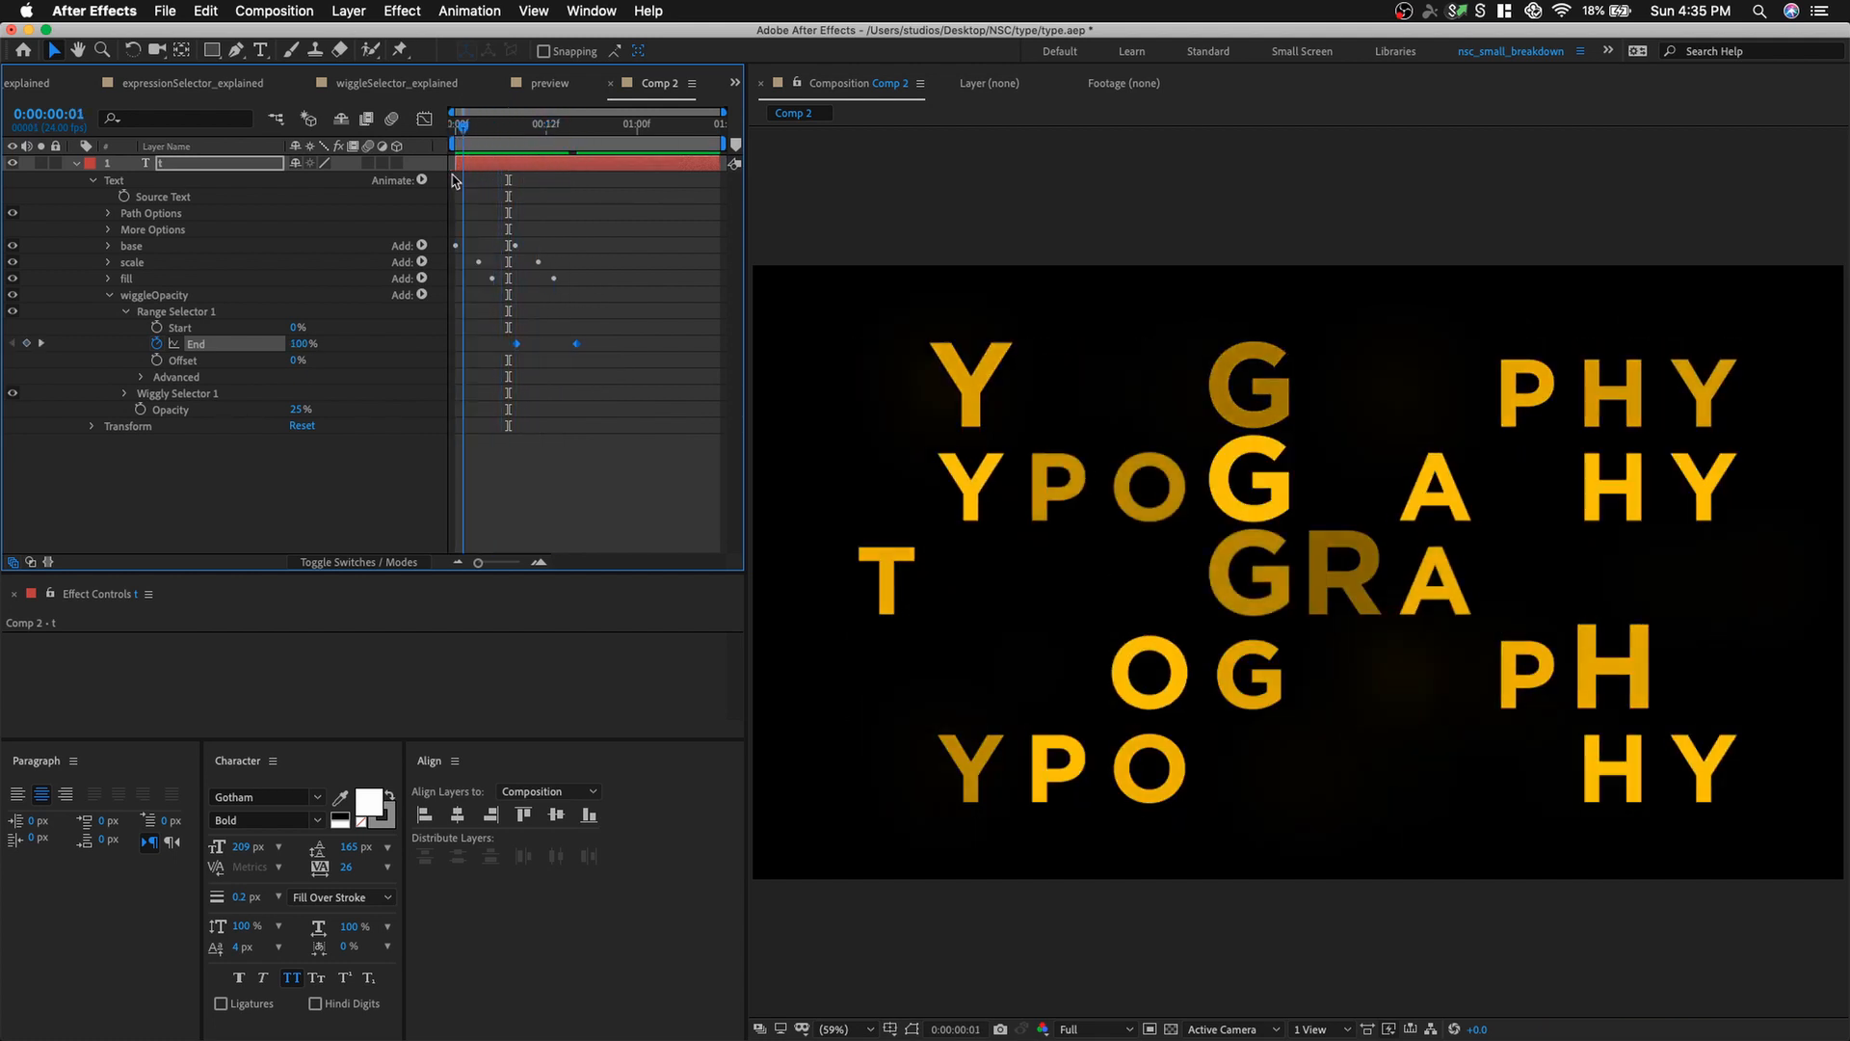
key(space)
key(space)
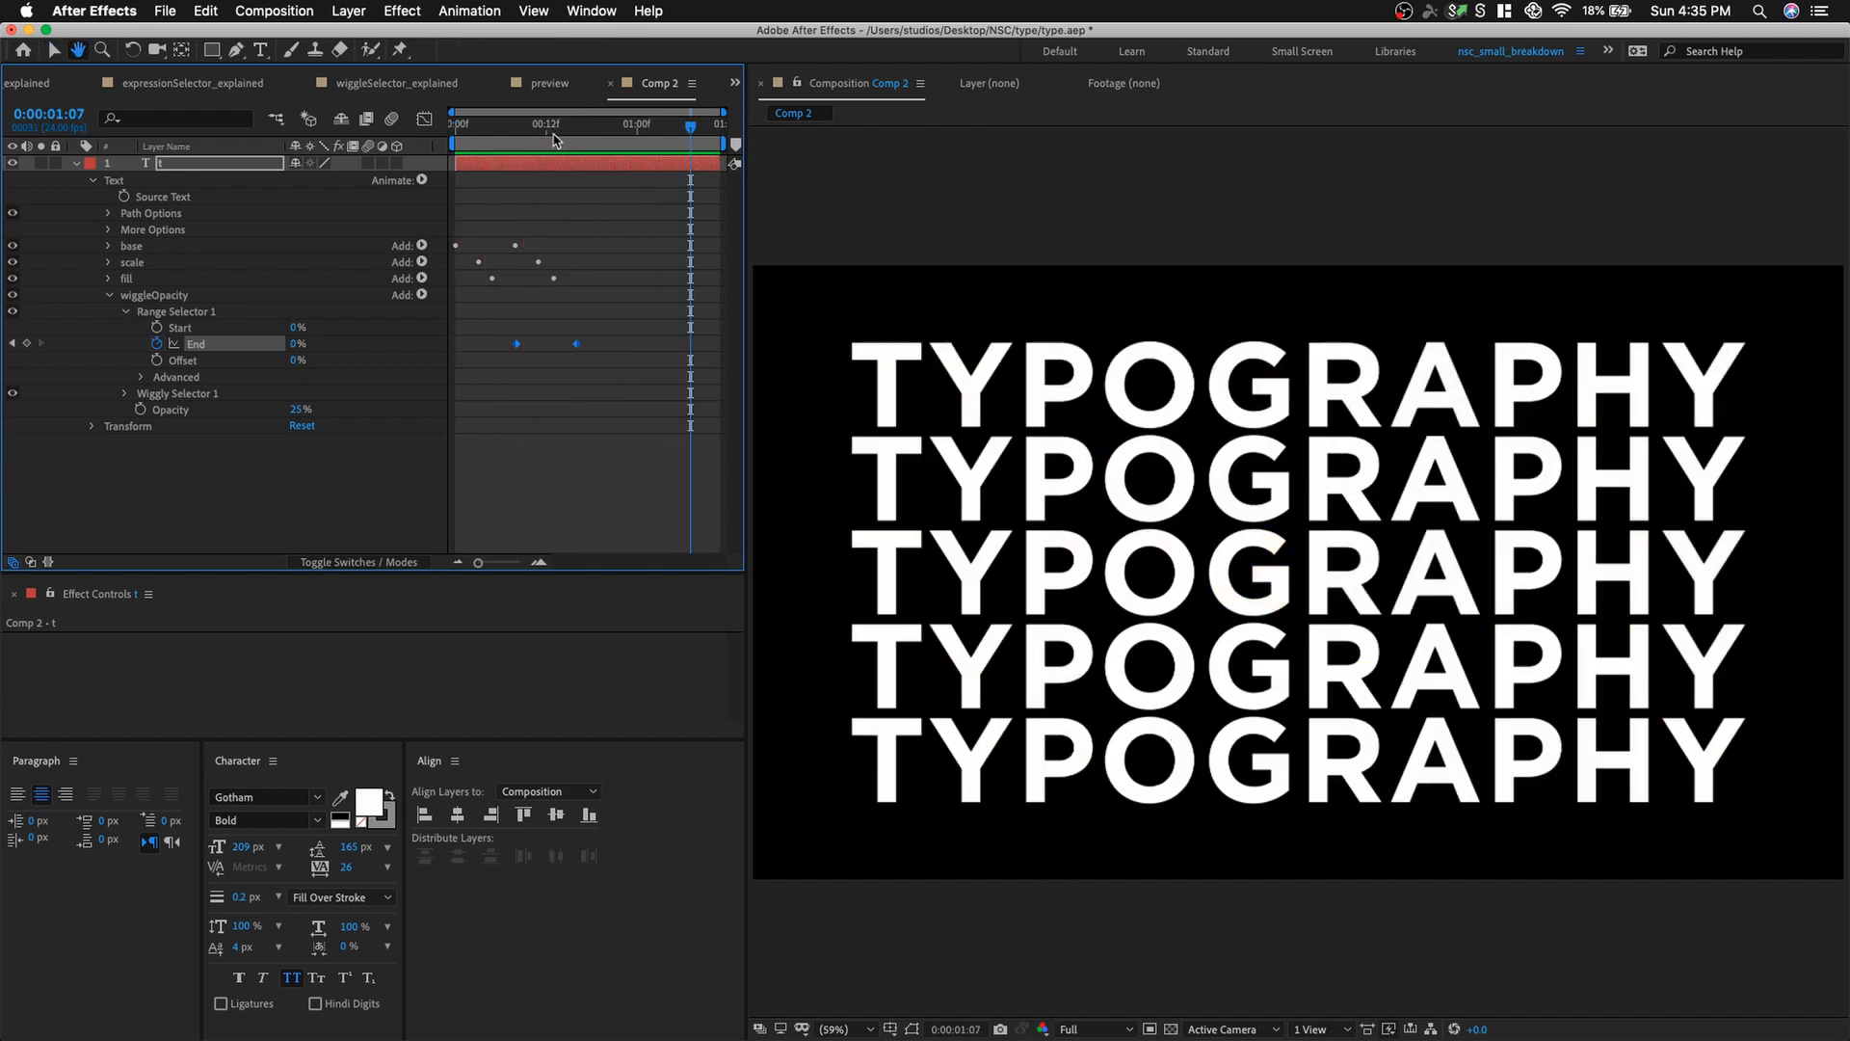
drag(553, 135, 539, 170)
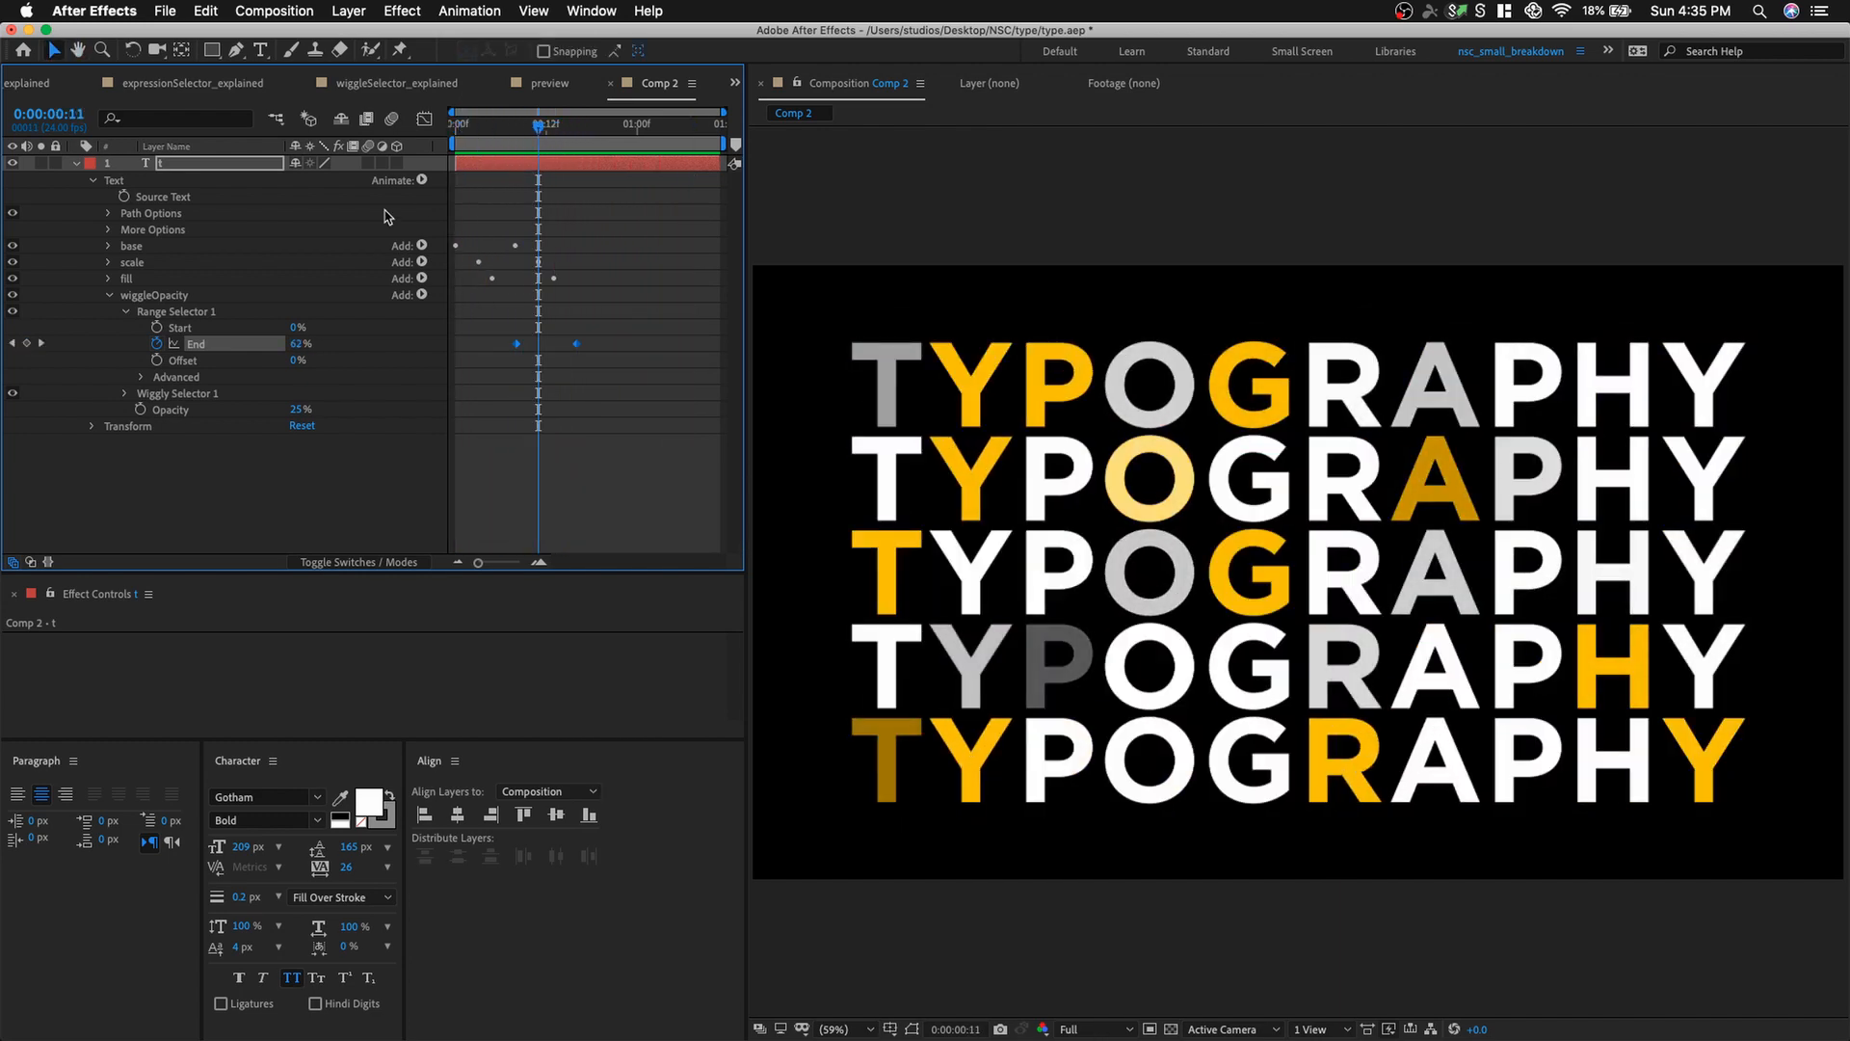
click(109, 295)
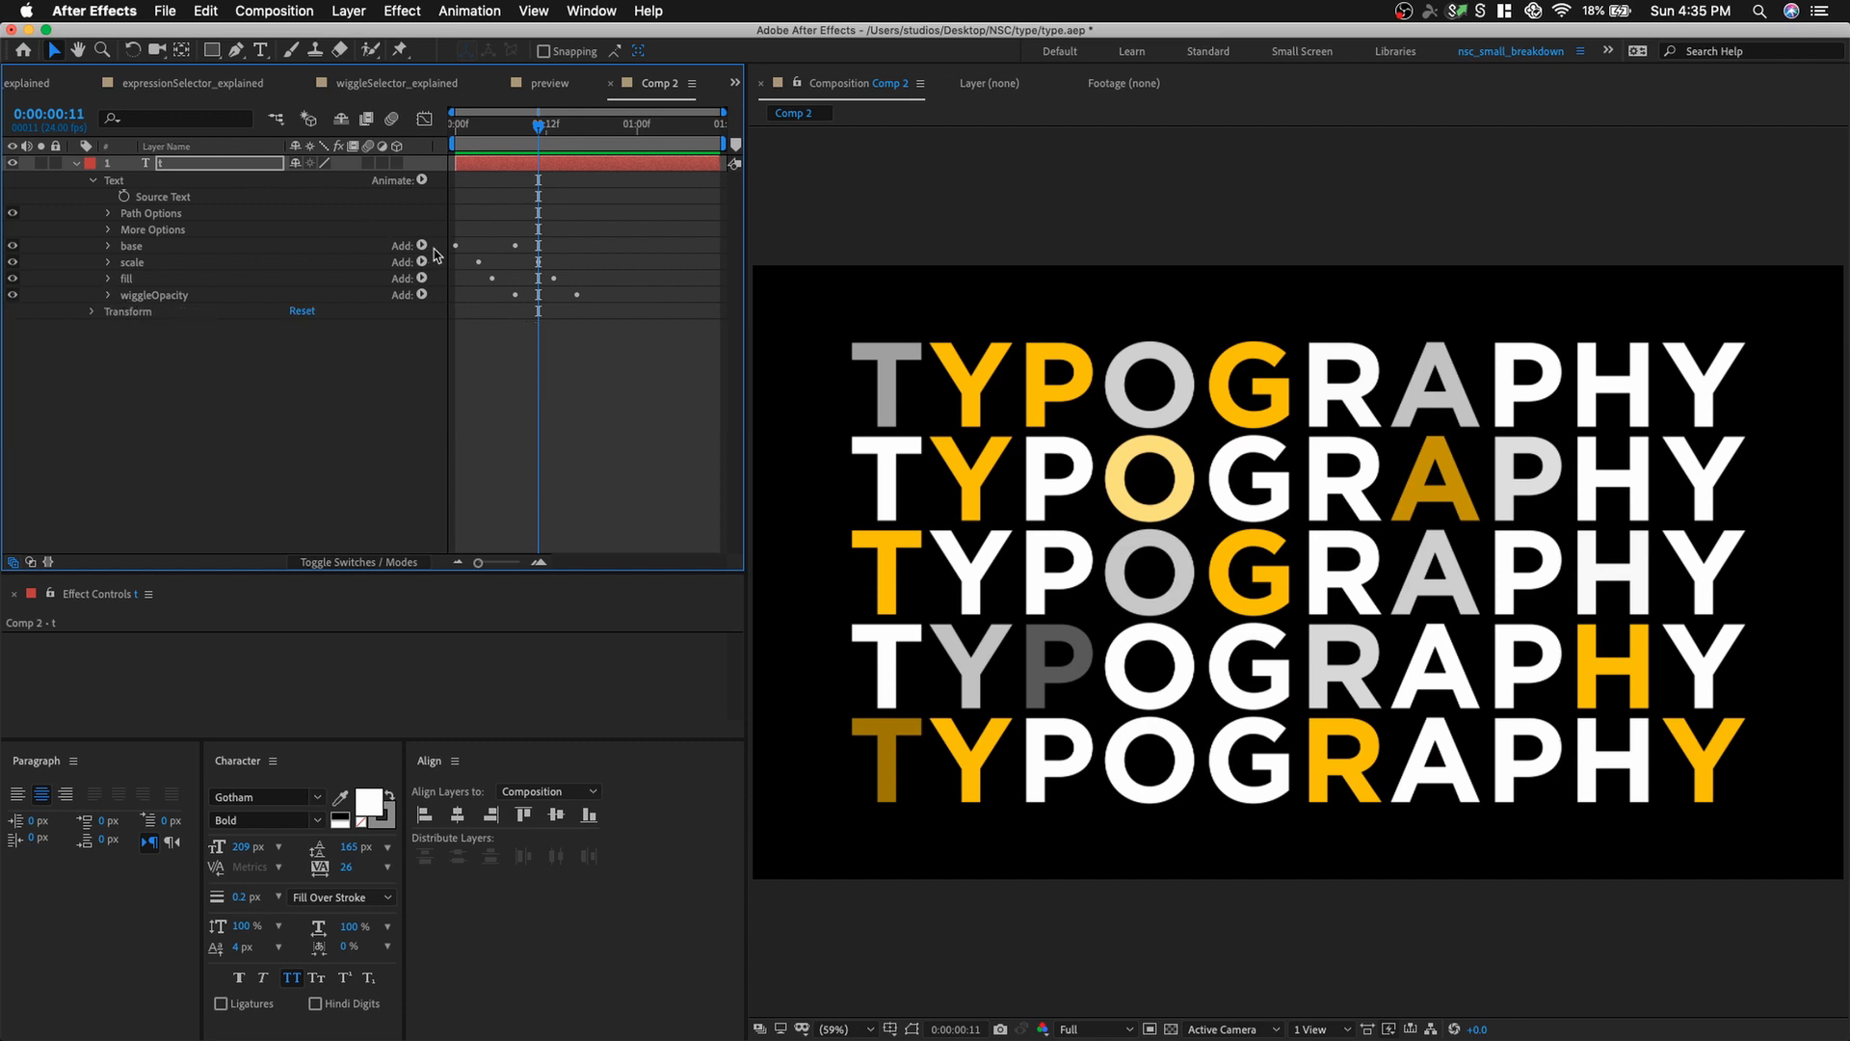
key(space)
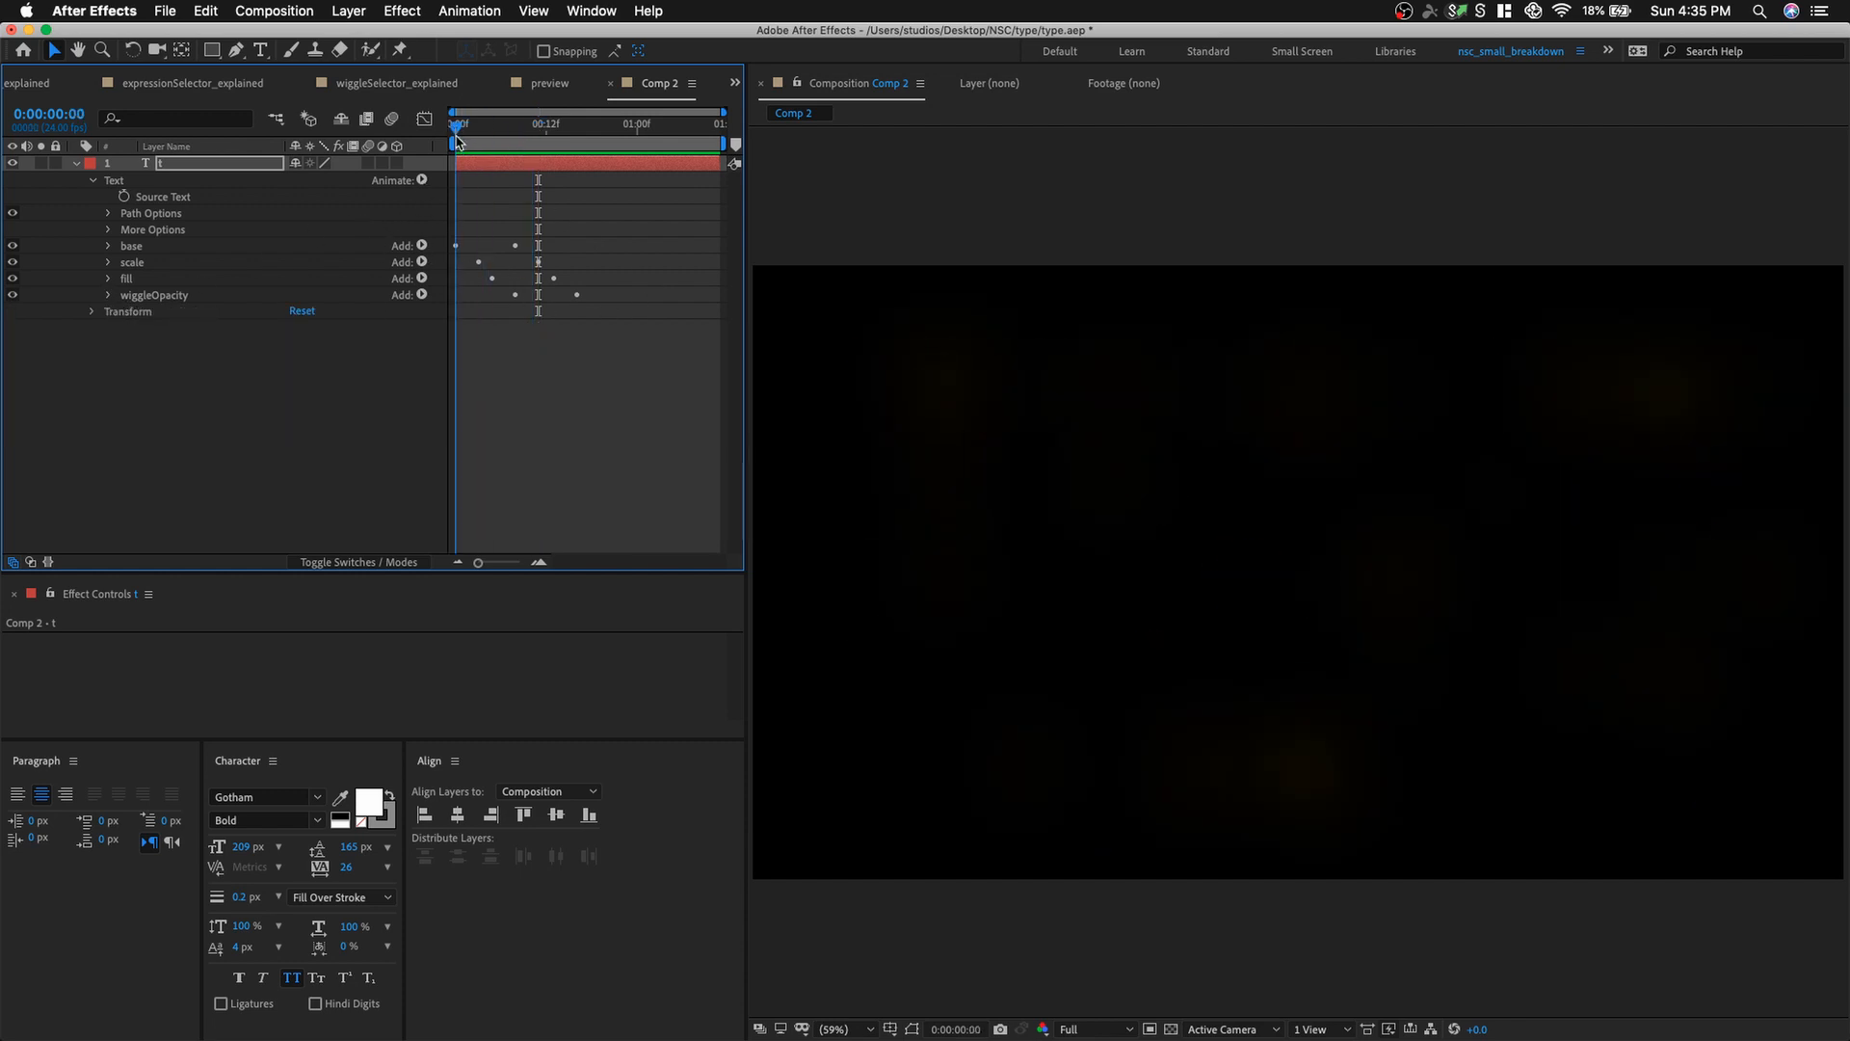
click(536, 137)
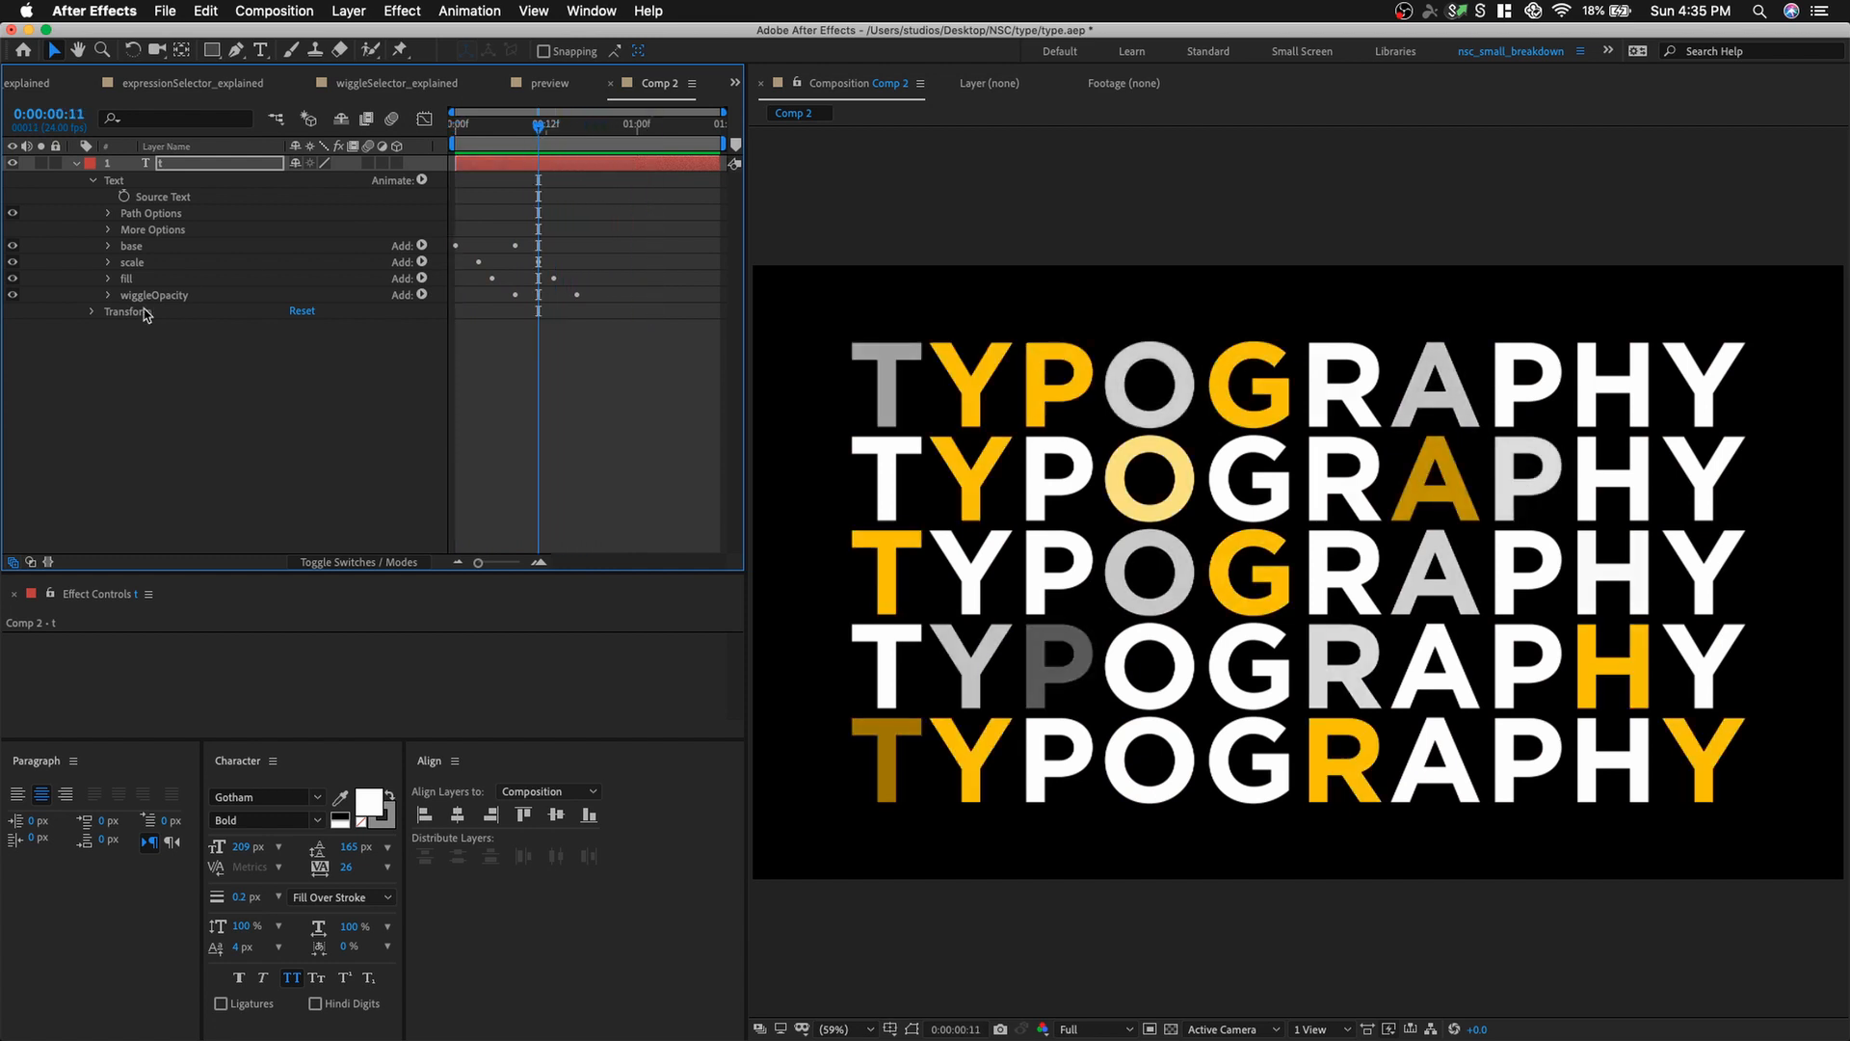
click(423, 180)
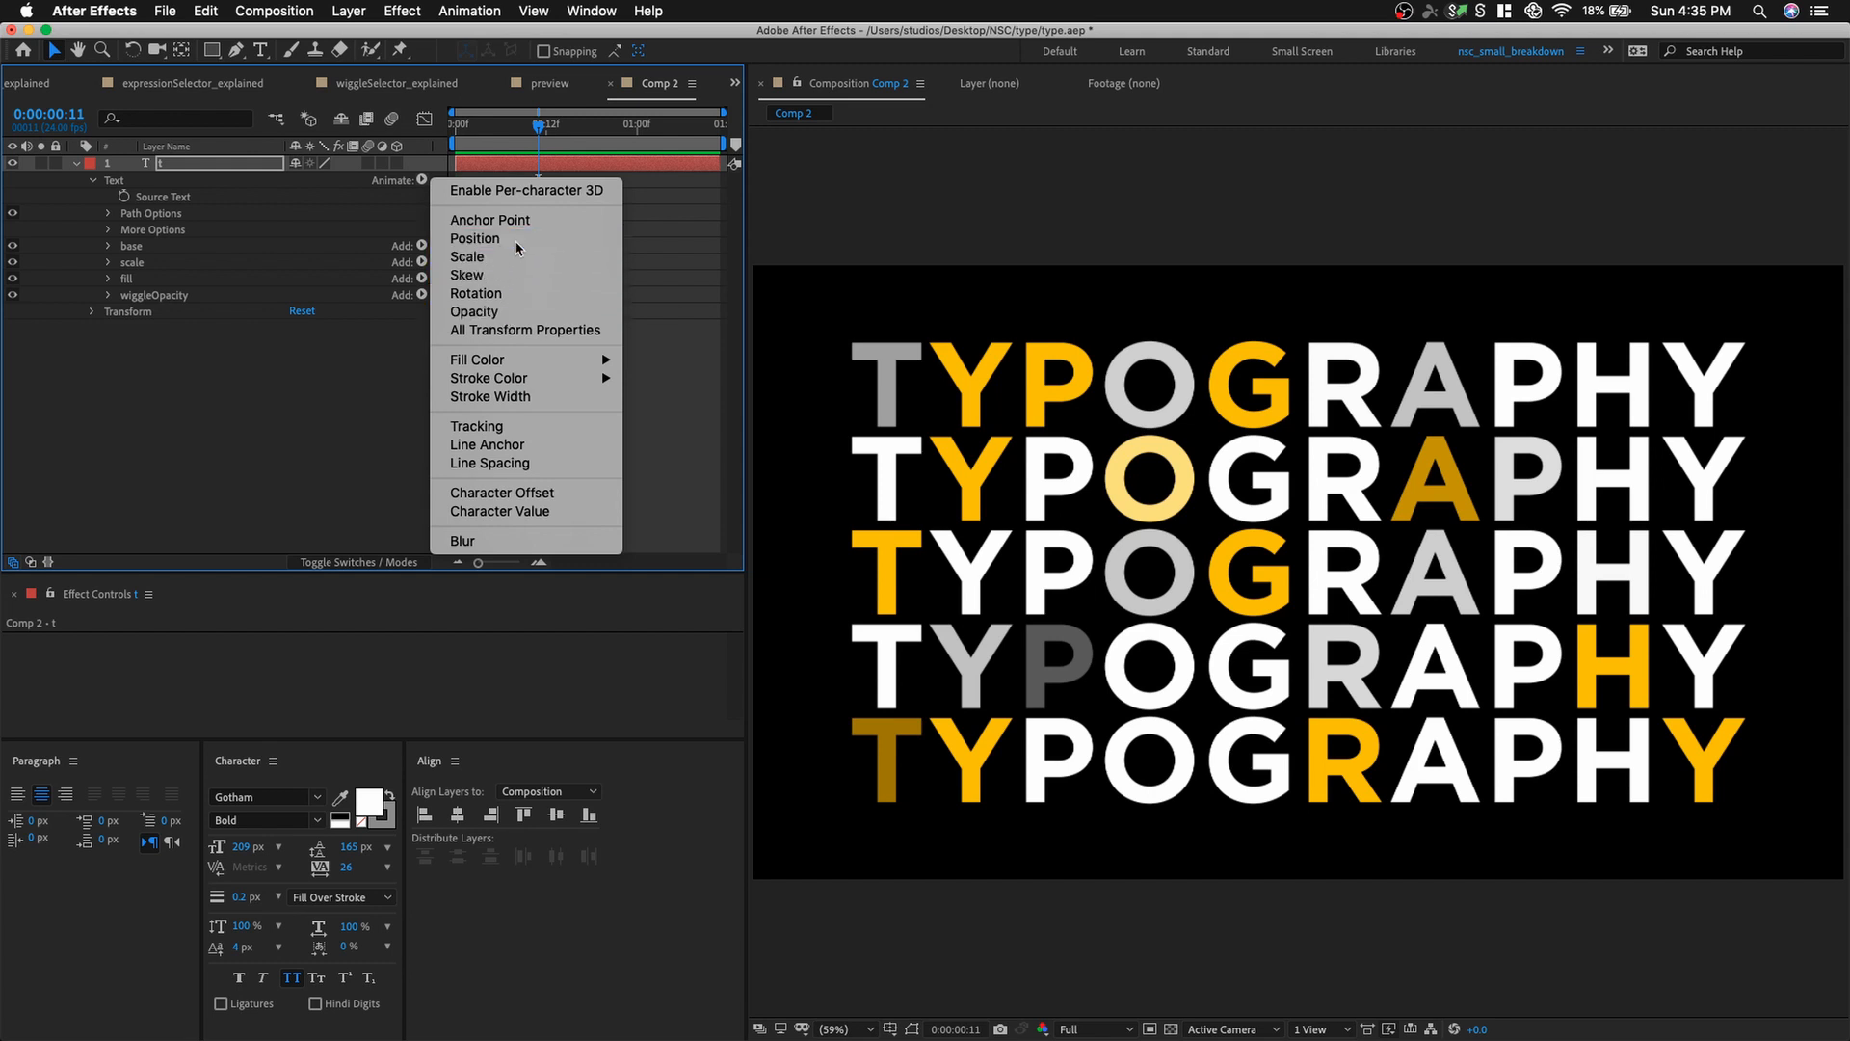
click(475, 238)
key(super+z)
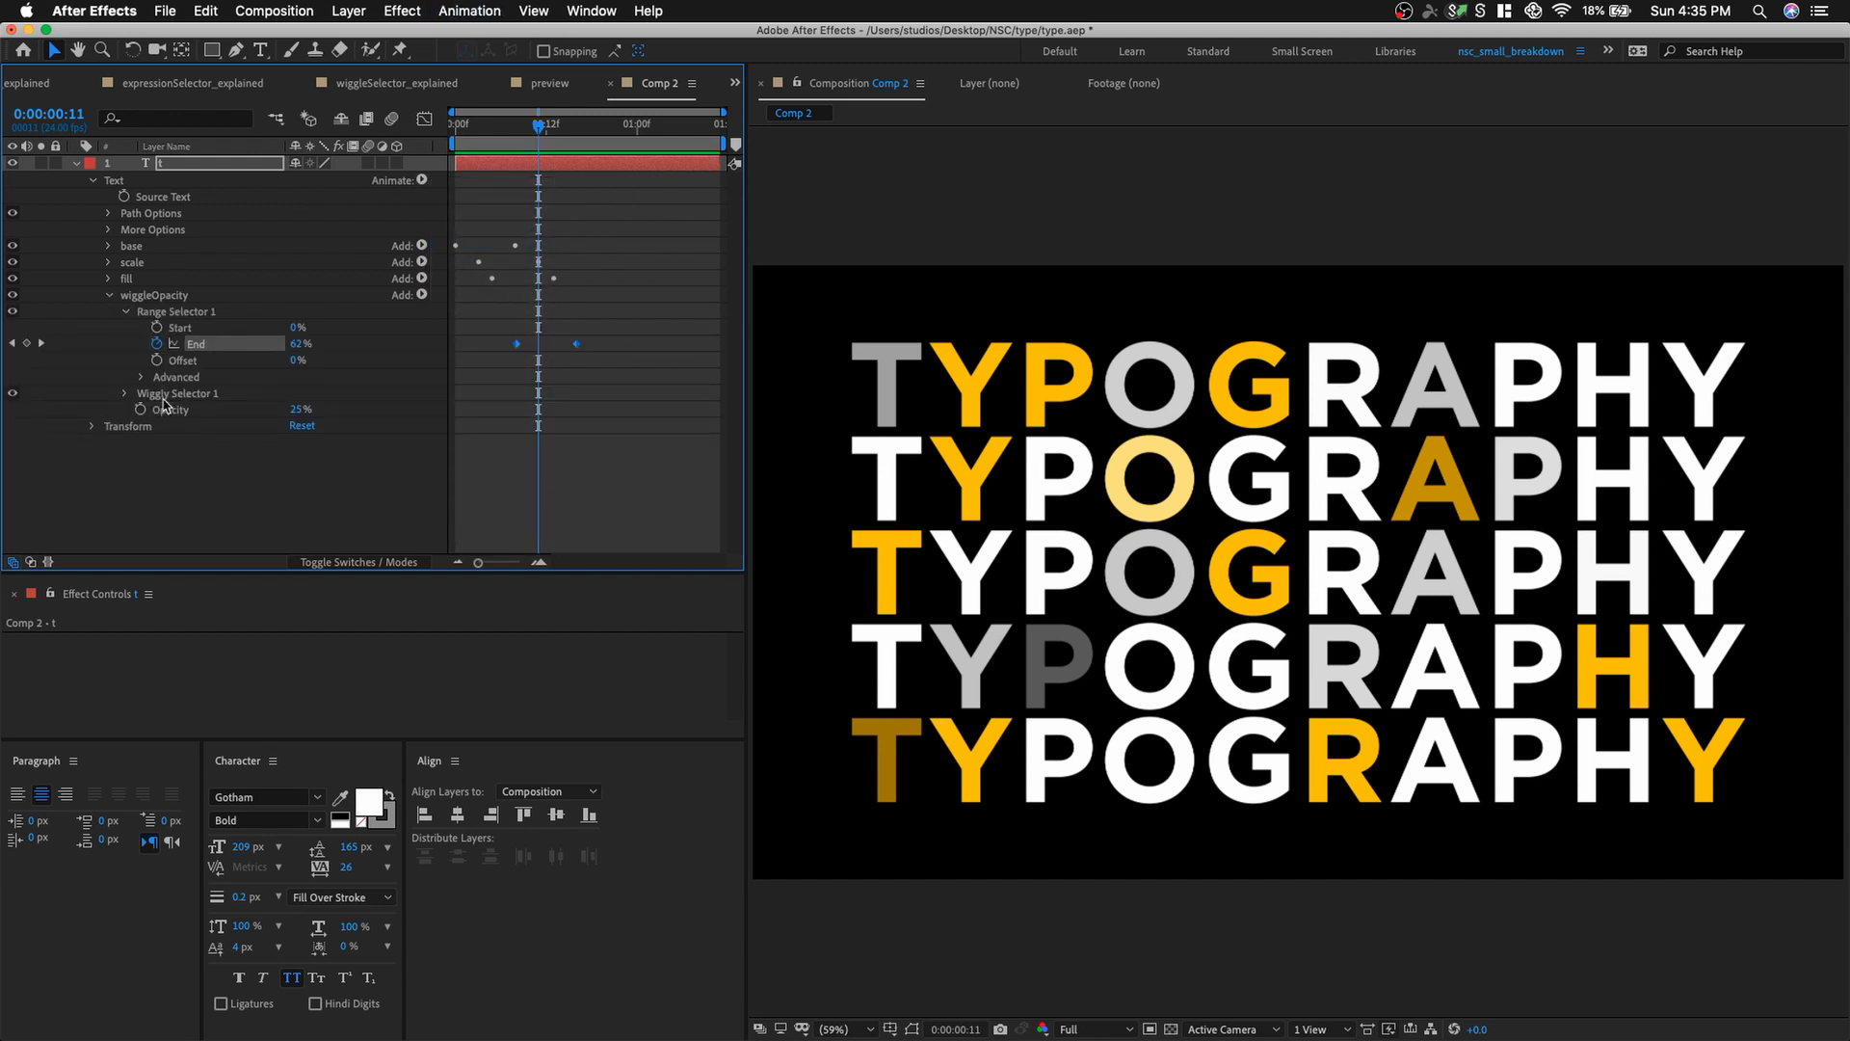
click(108, 295)
click(162, 357)
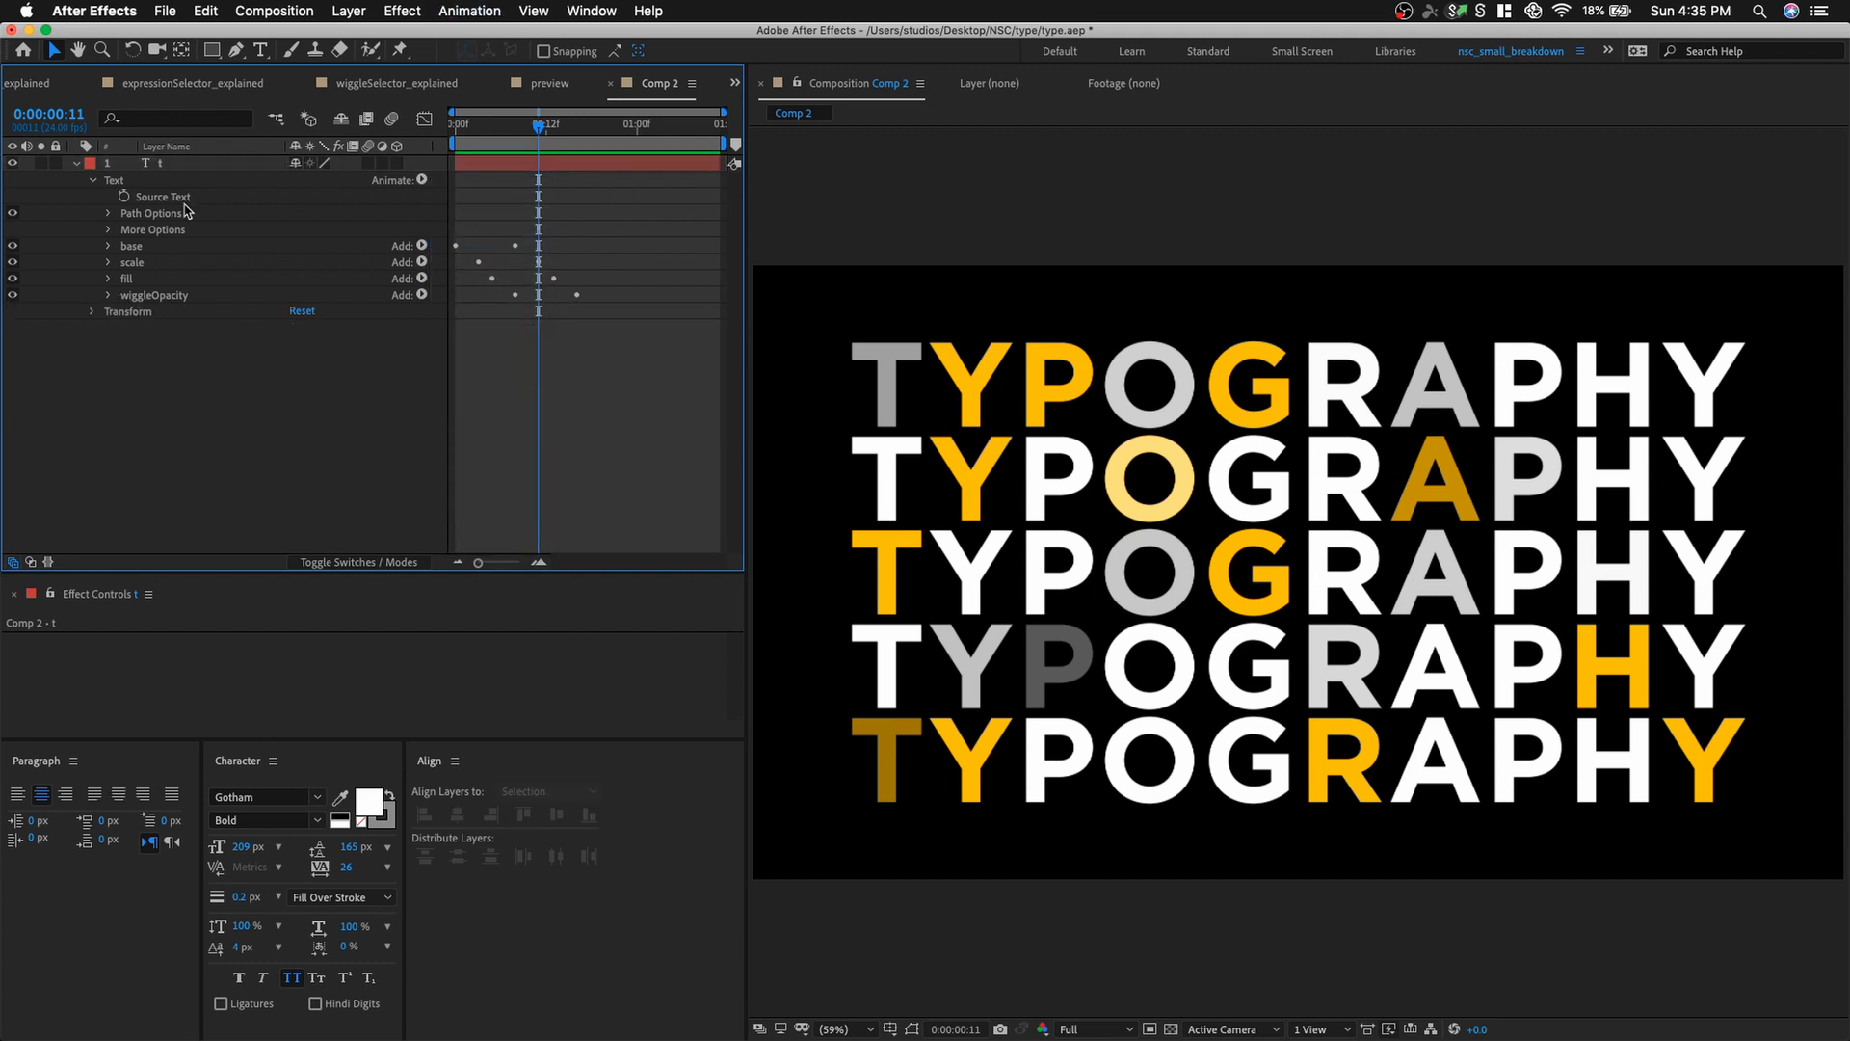
Add a new Position animator to the text layer and rename it animateOut.
click(196, 179)
click(422, 180)
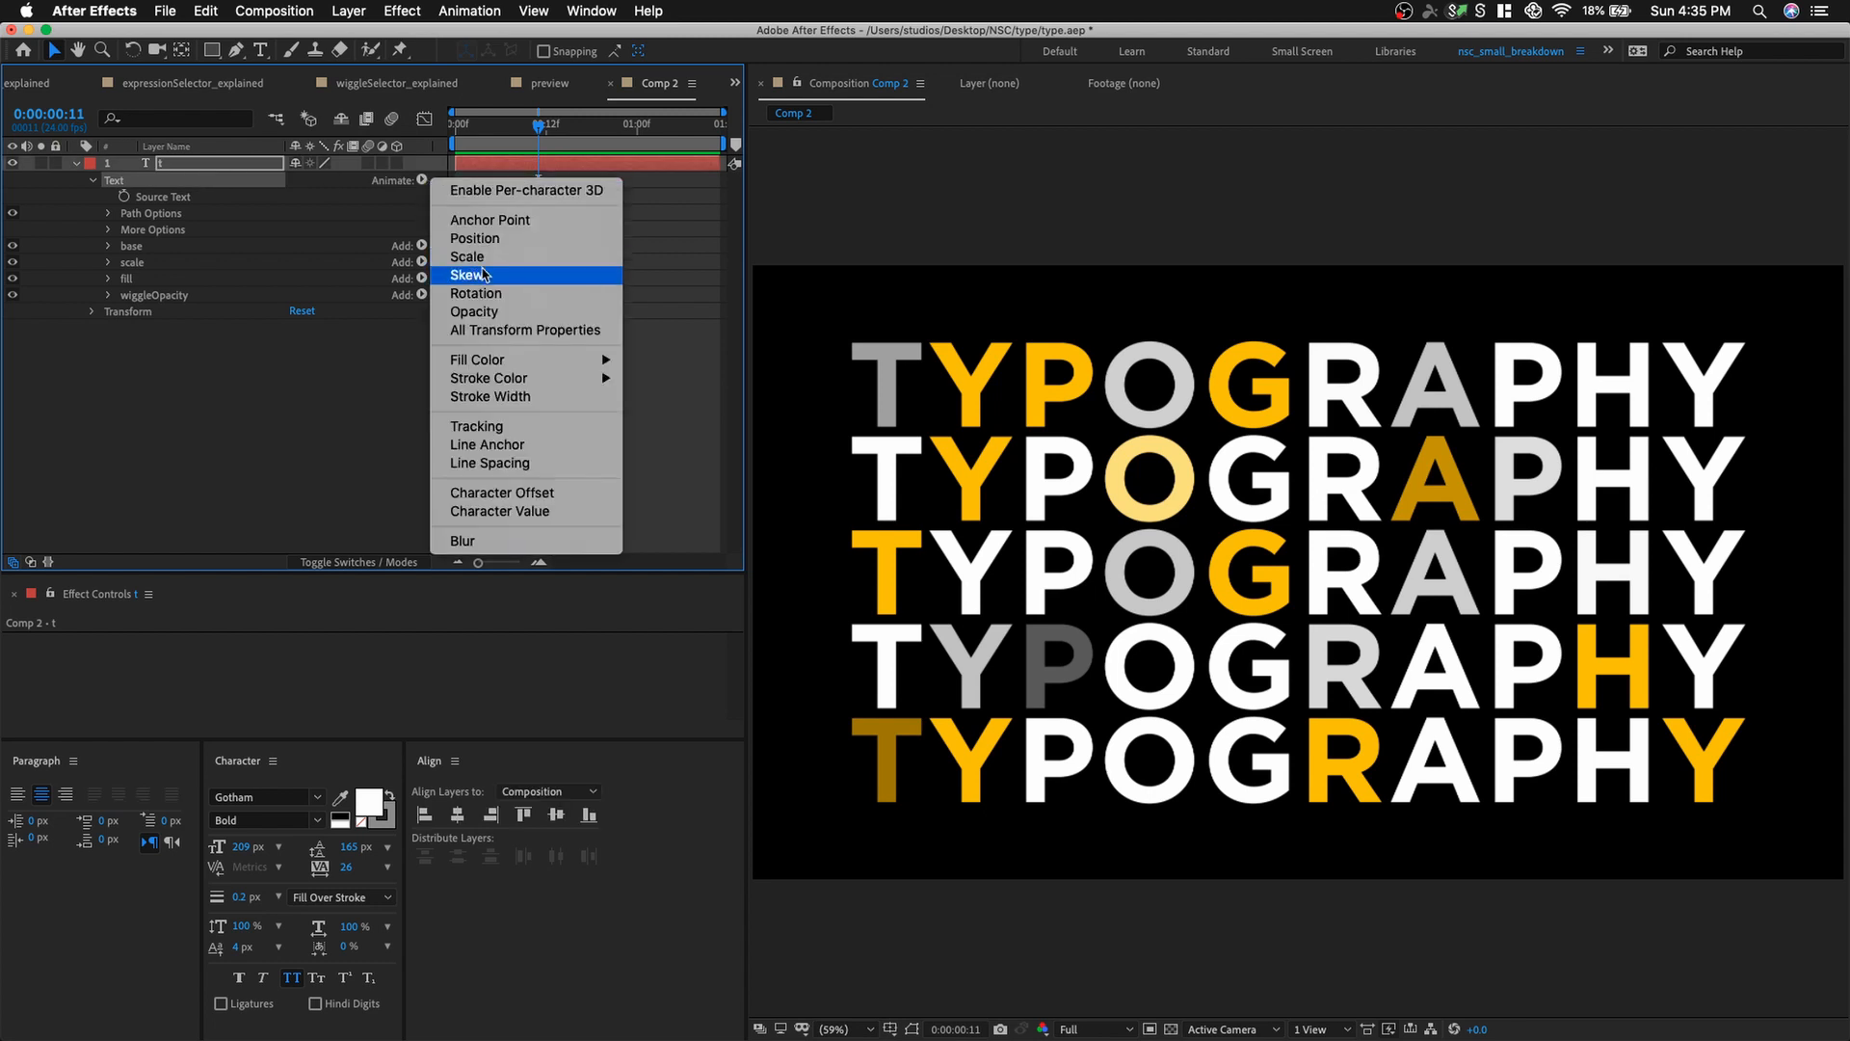
click(492, 239)
click(143, 313)
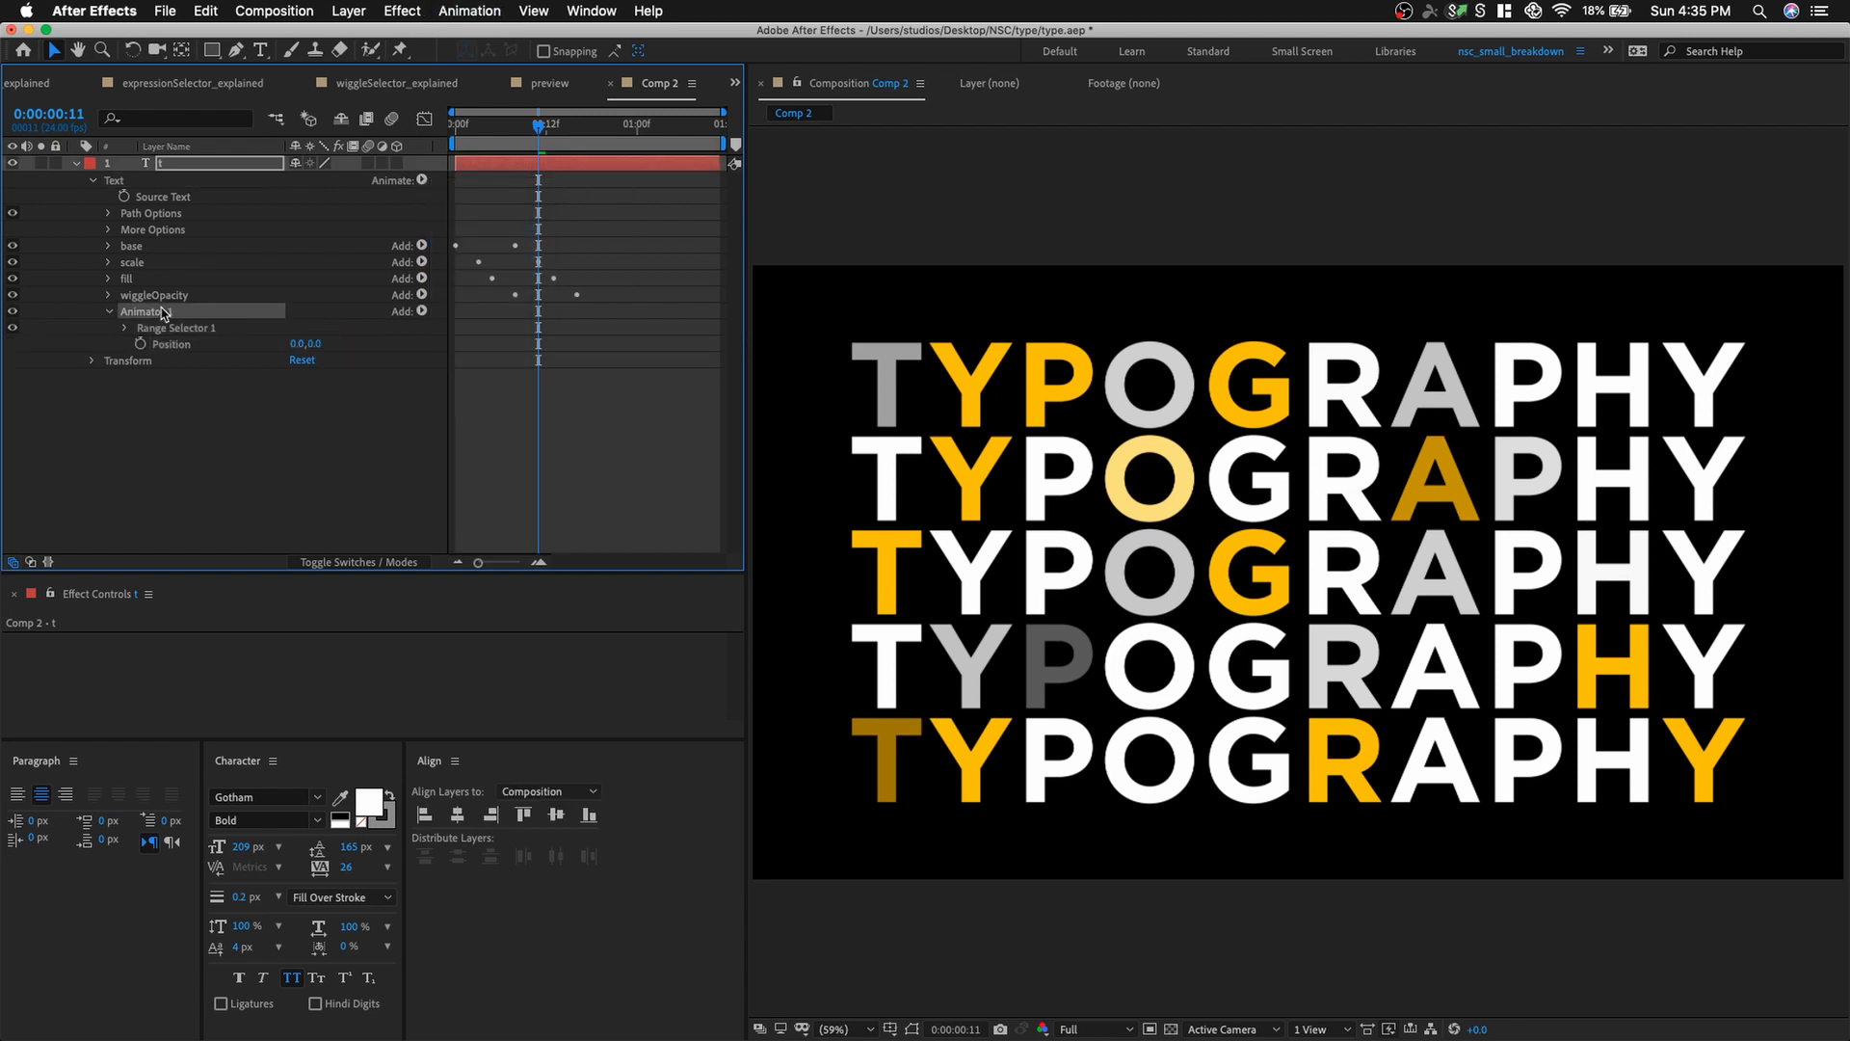
key(Return)
text(animateOut)
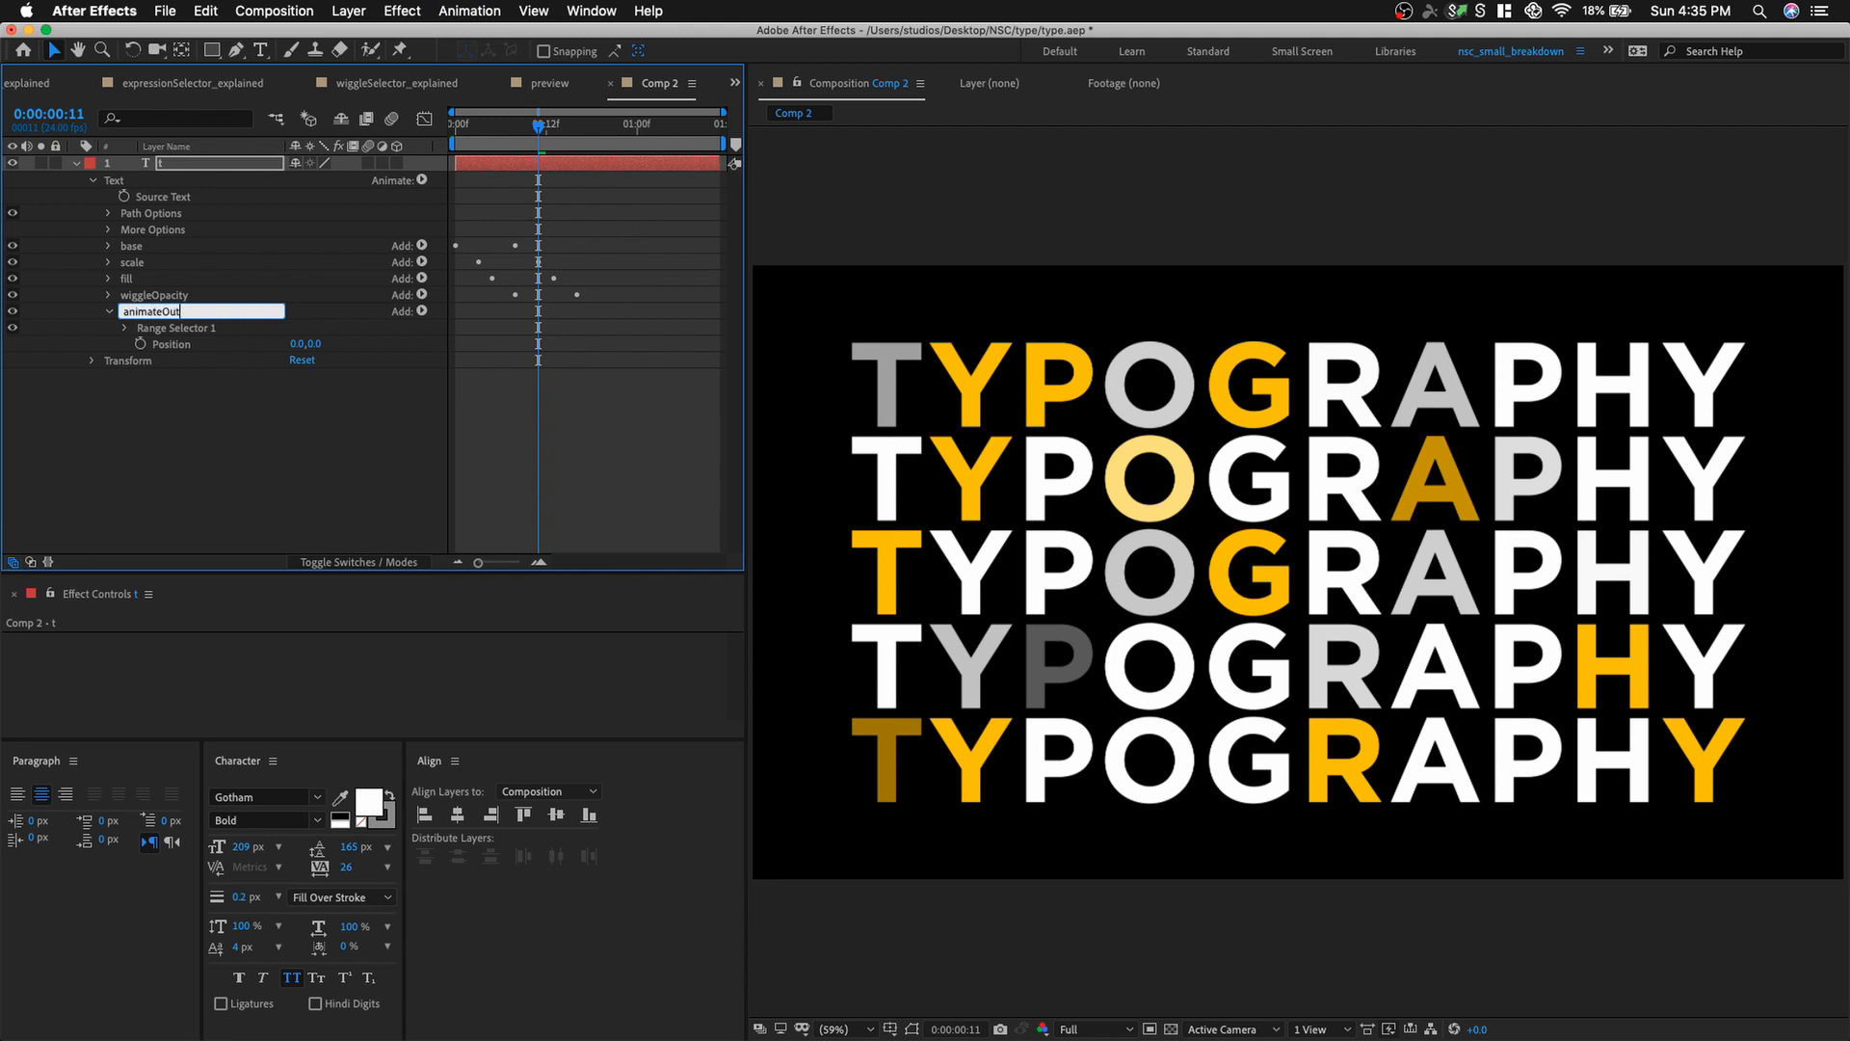
key(Return)
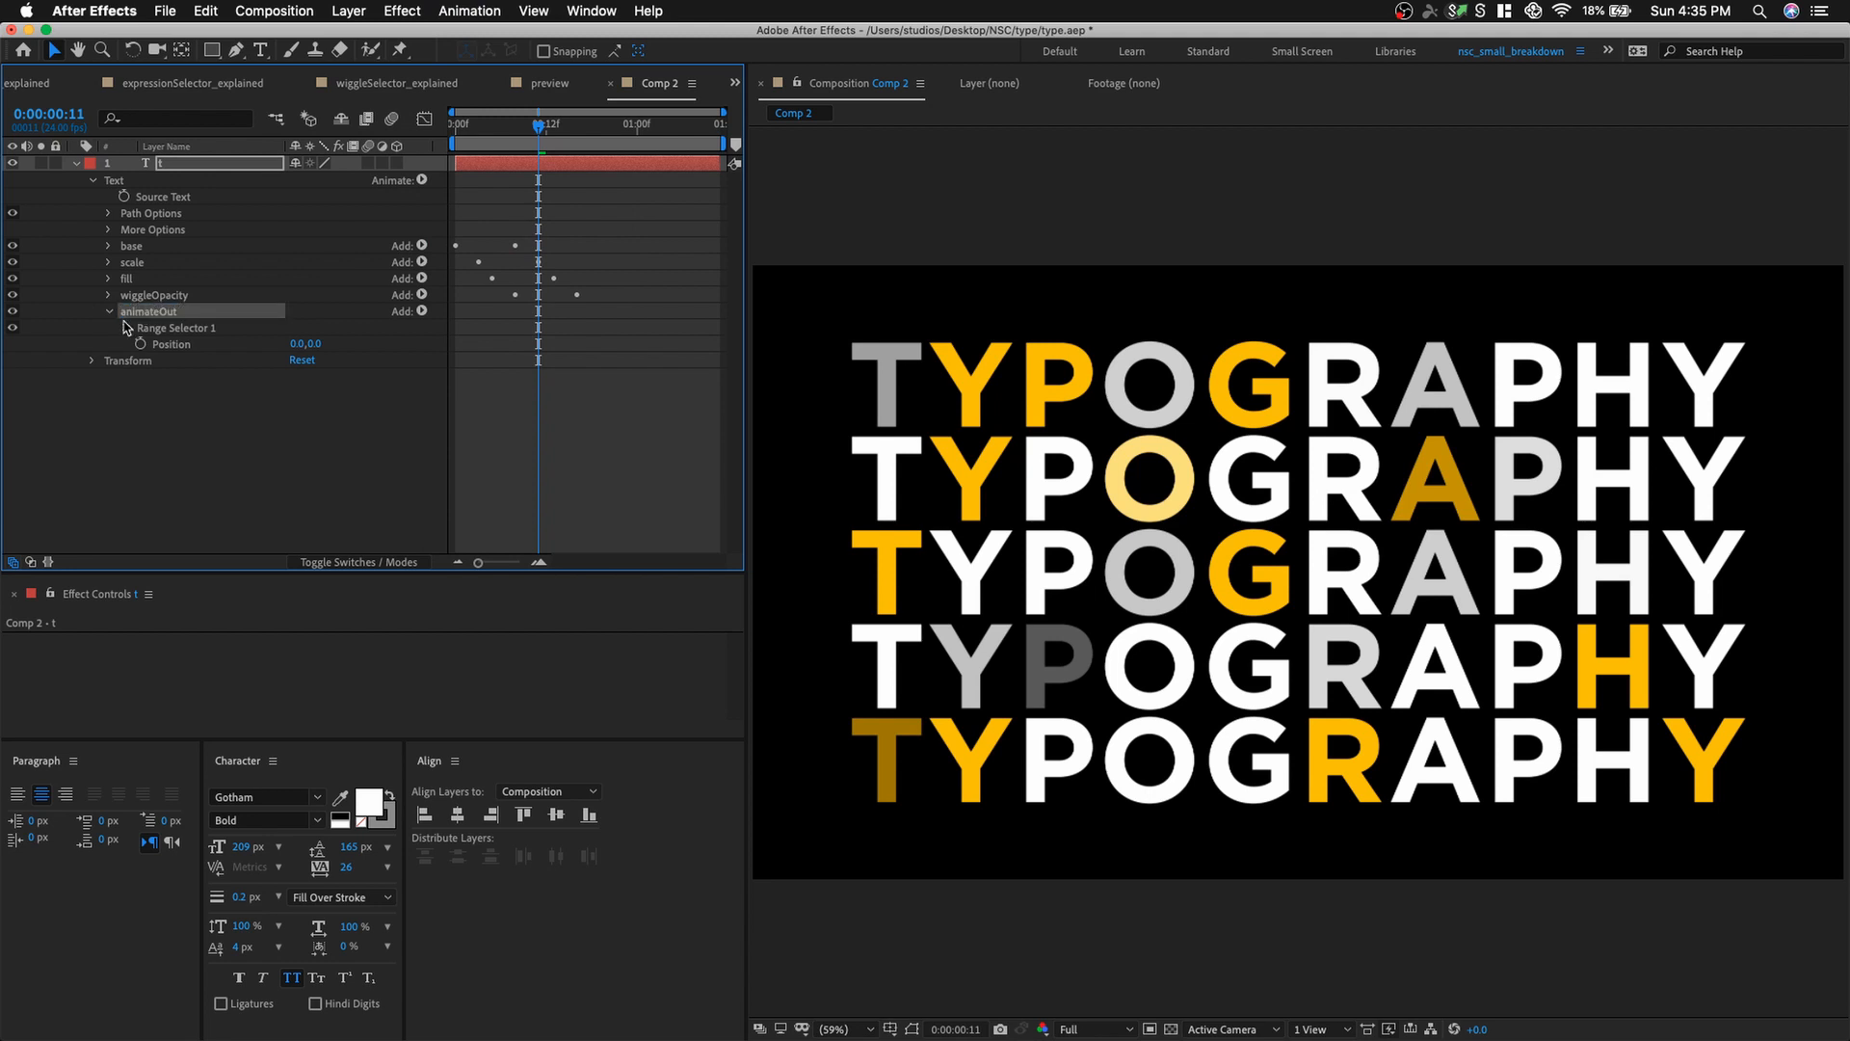
Set animateOut's Position to 50, 0 and add an Opacity property to it set to 0%.
click(301, 345)
text(50)
key(Return)
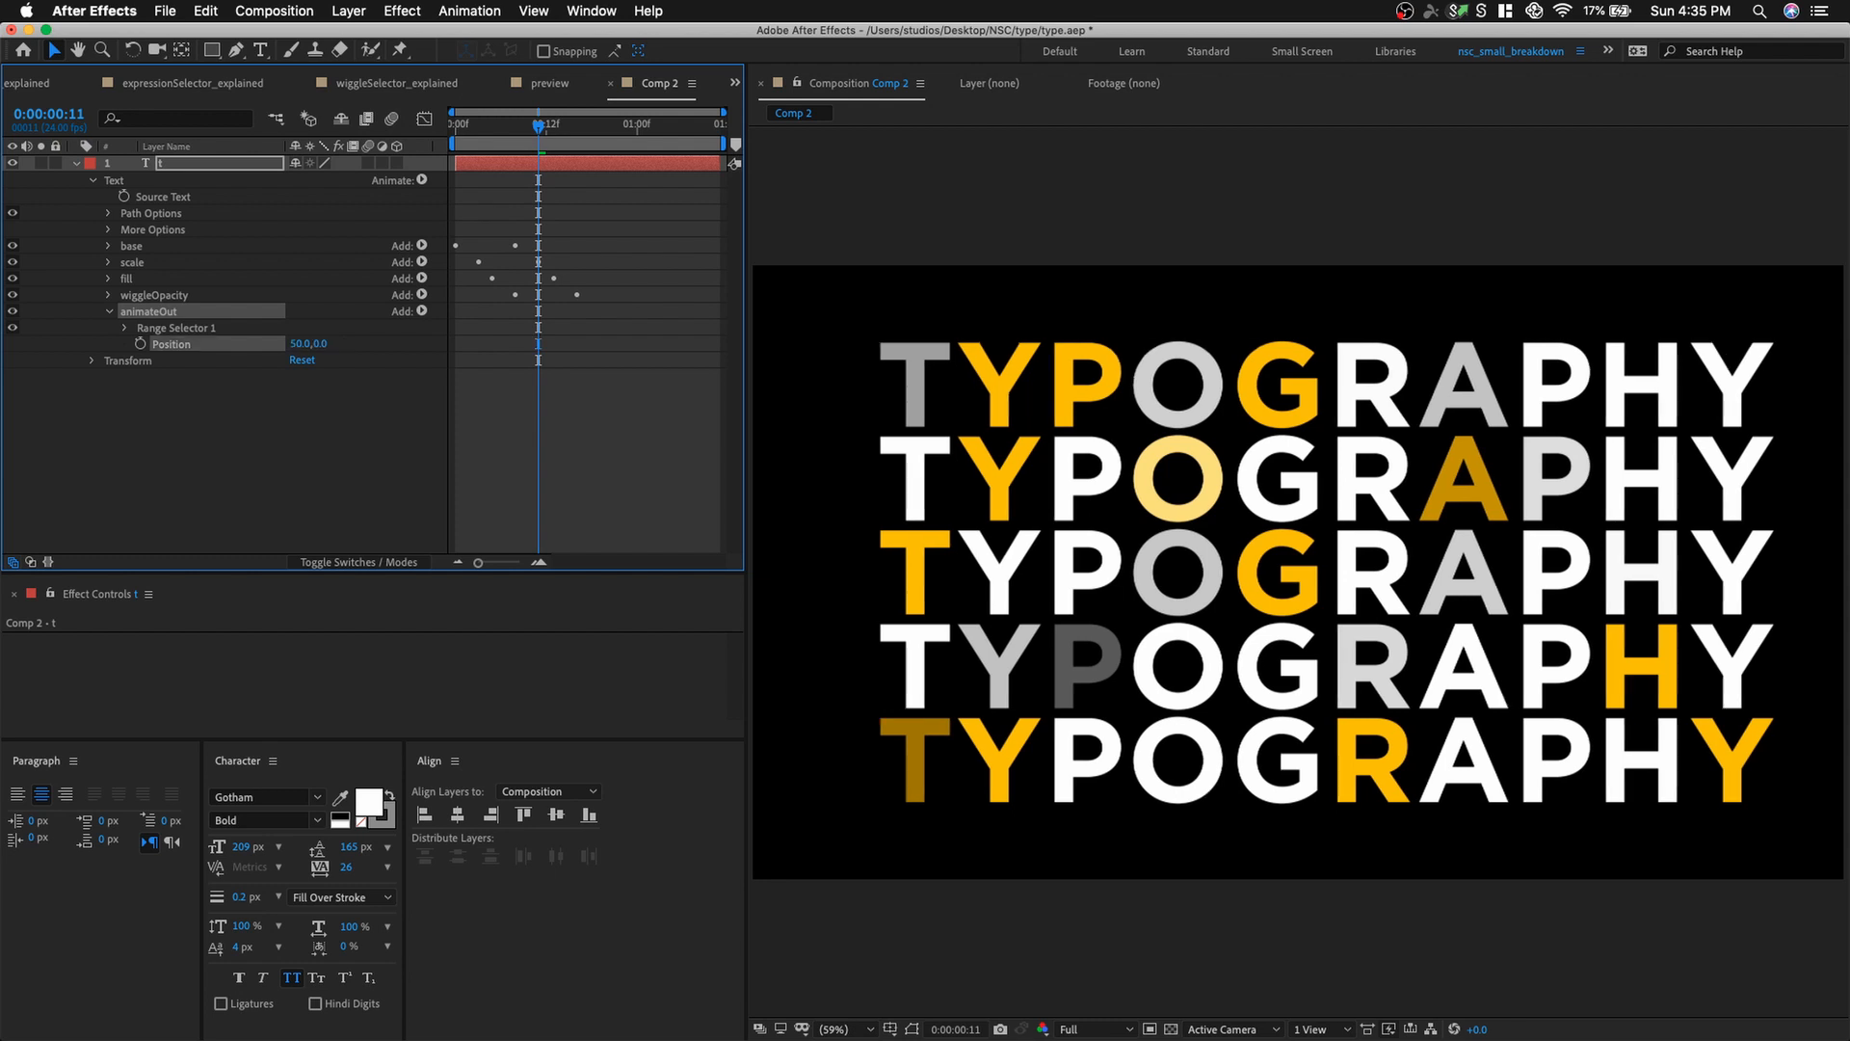
click(423, 311)
mouse_move(472, 318)
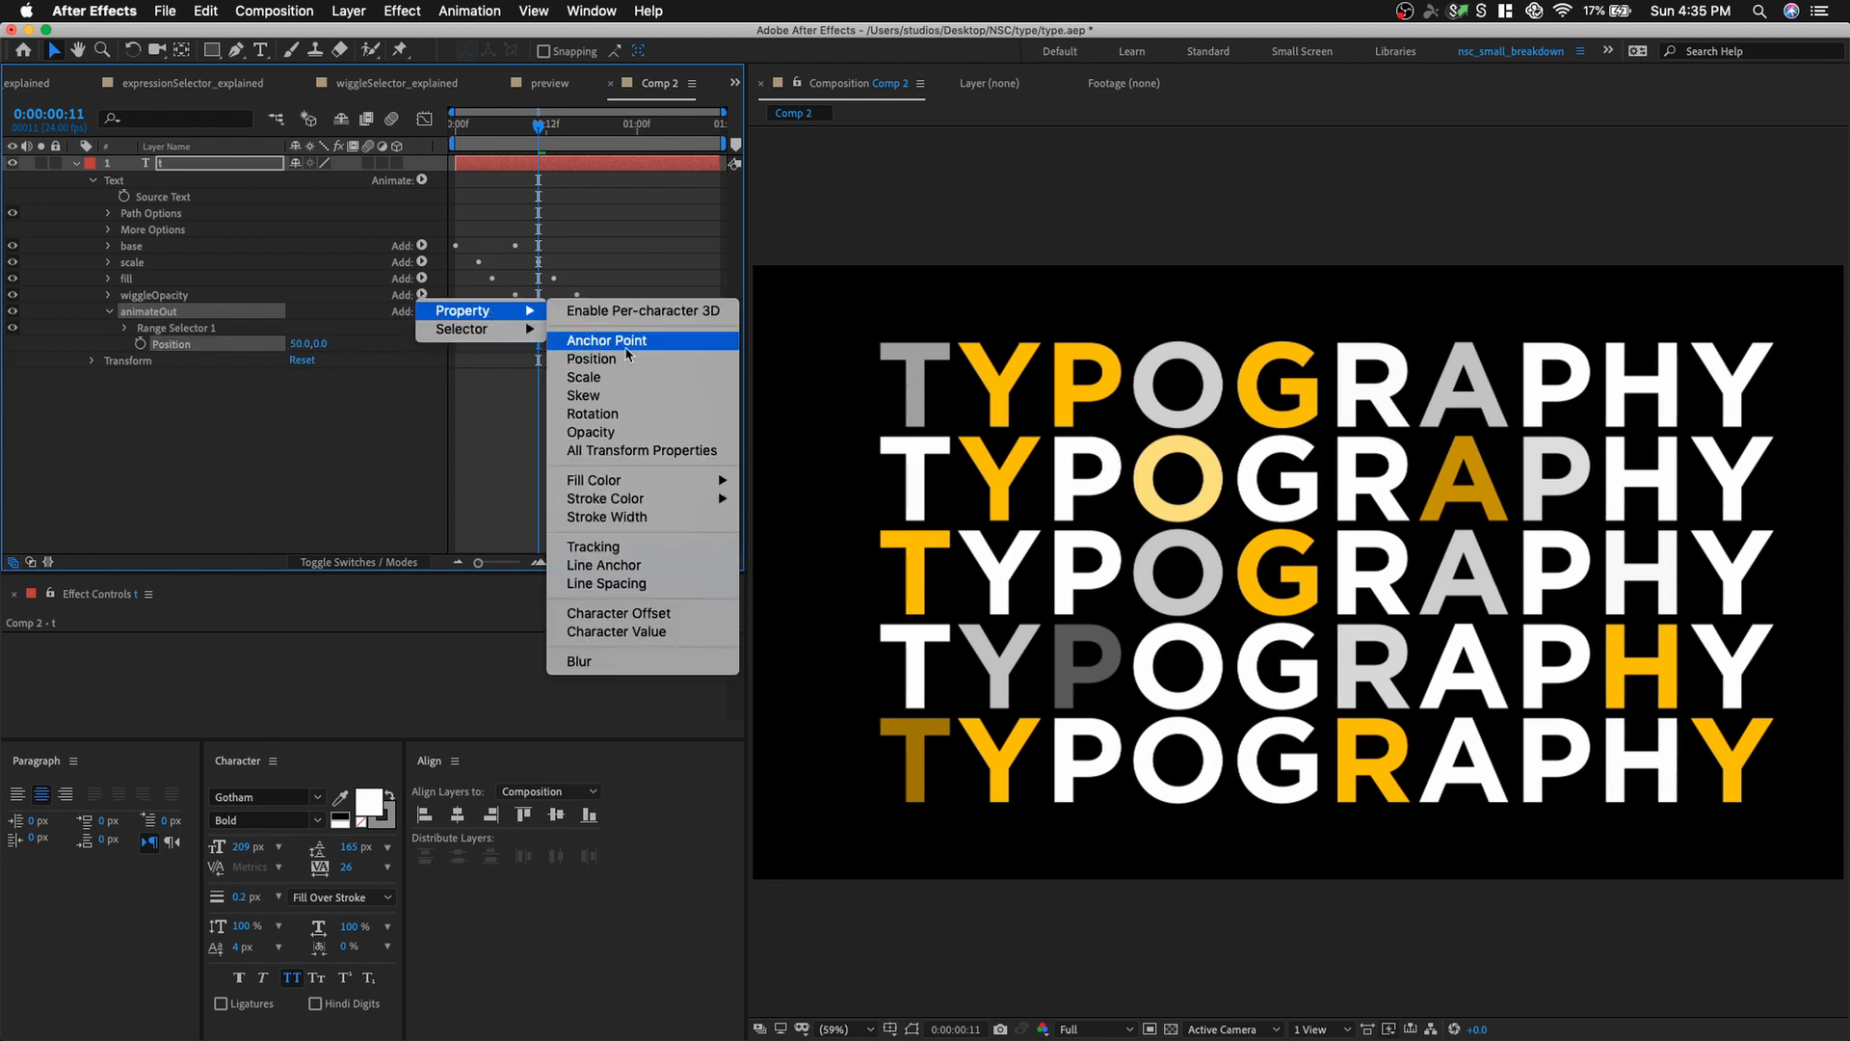
click(589, 431)
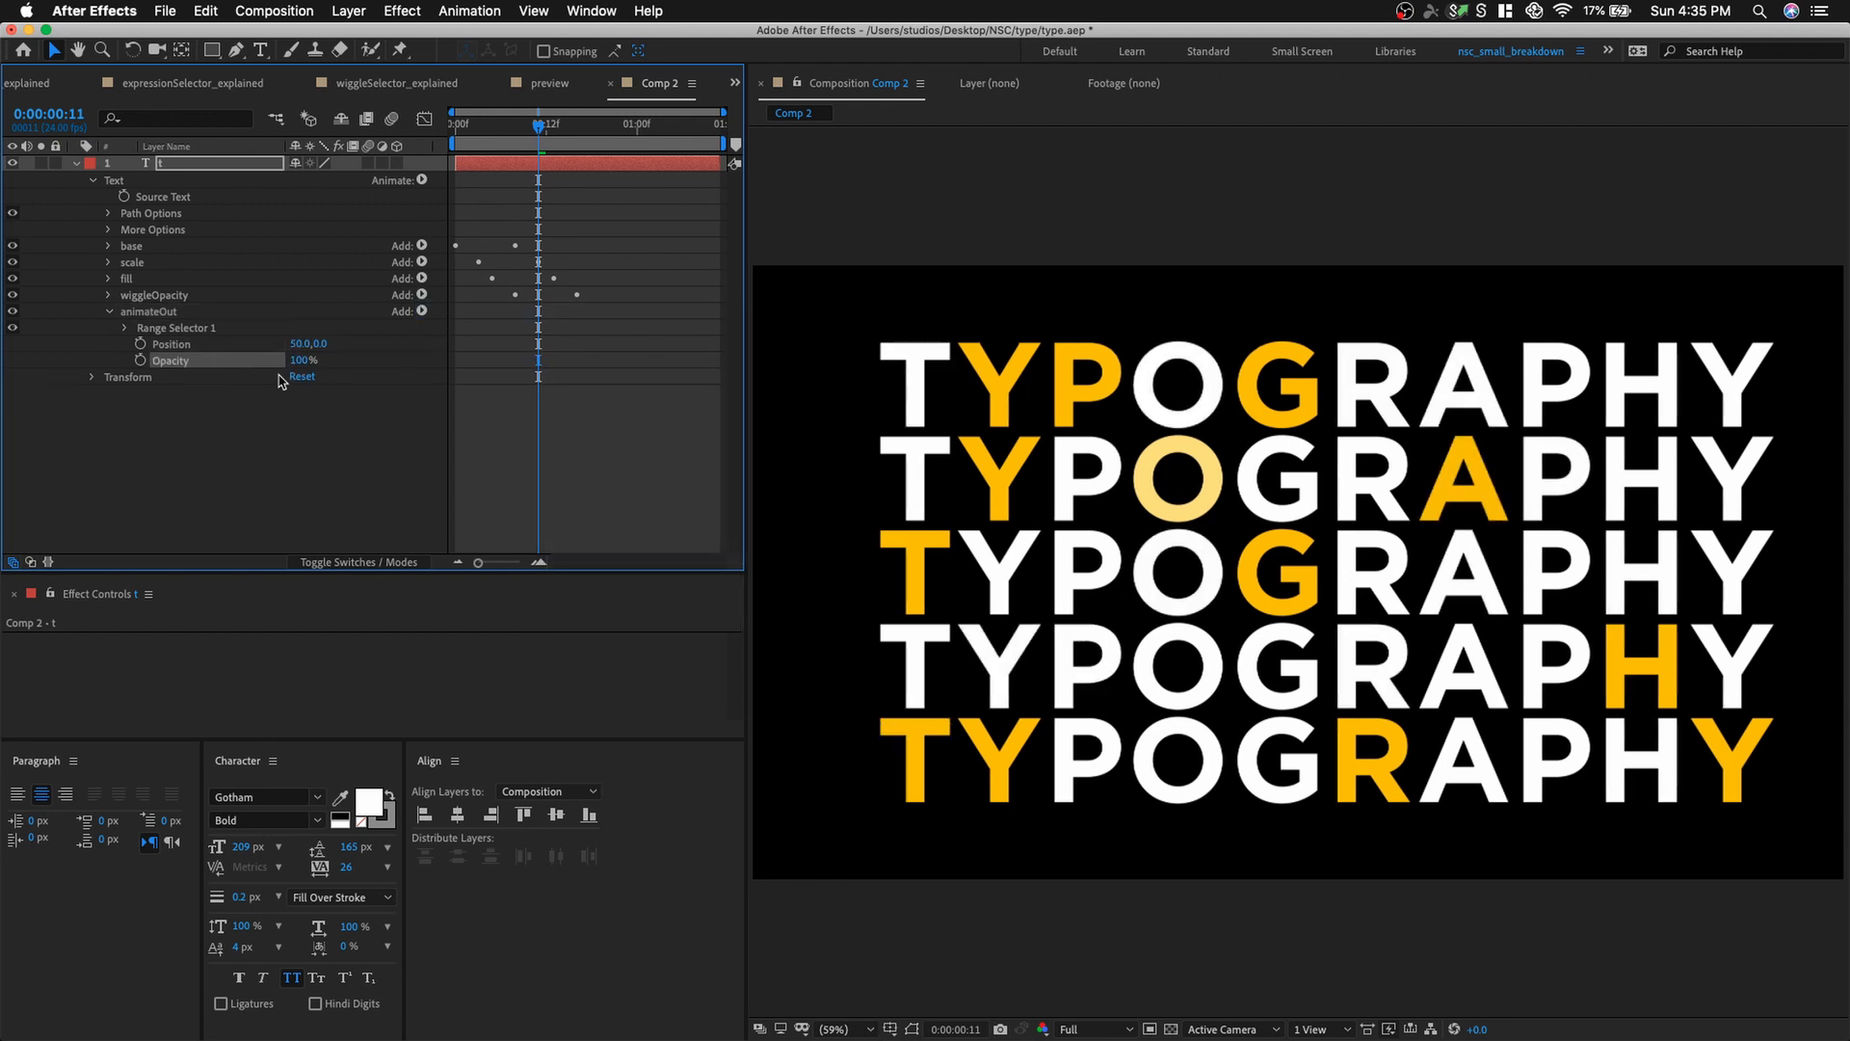
drag(301, 359, 58, 371)
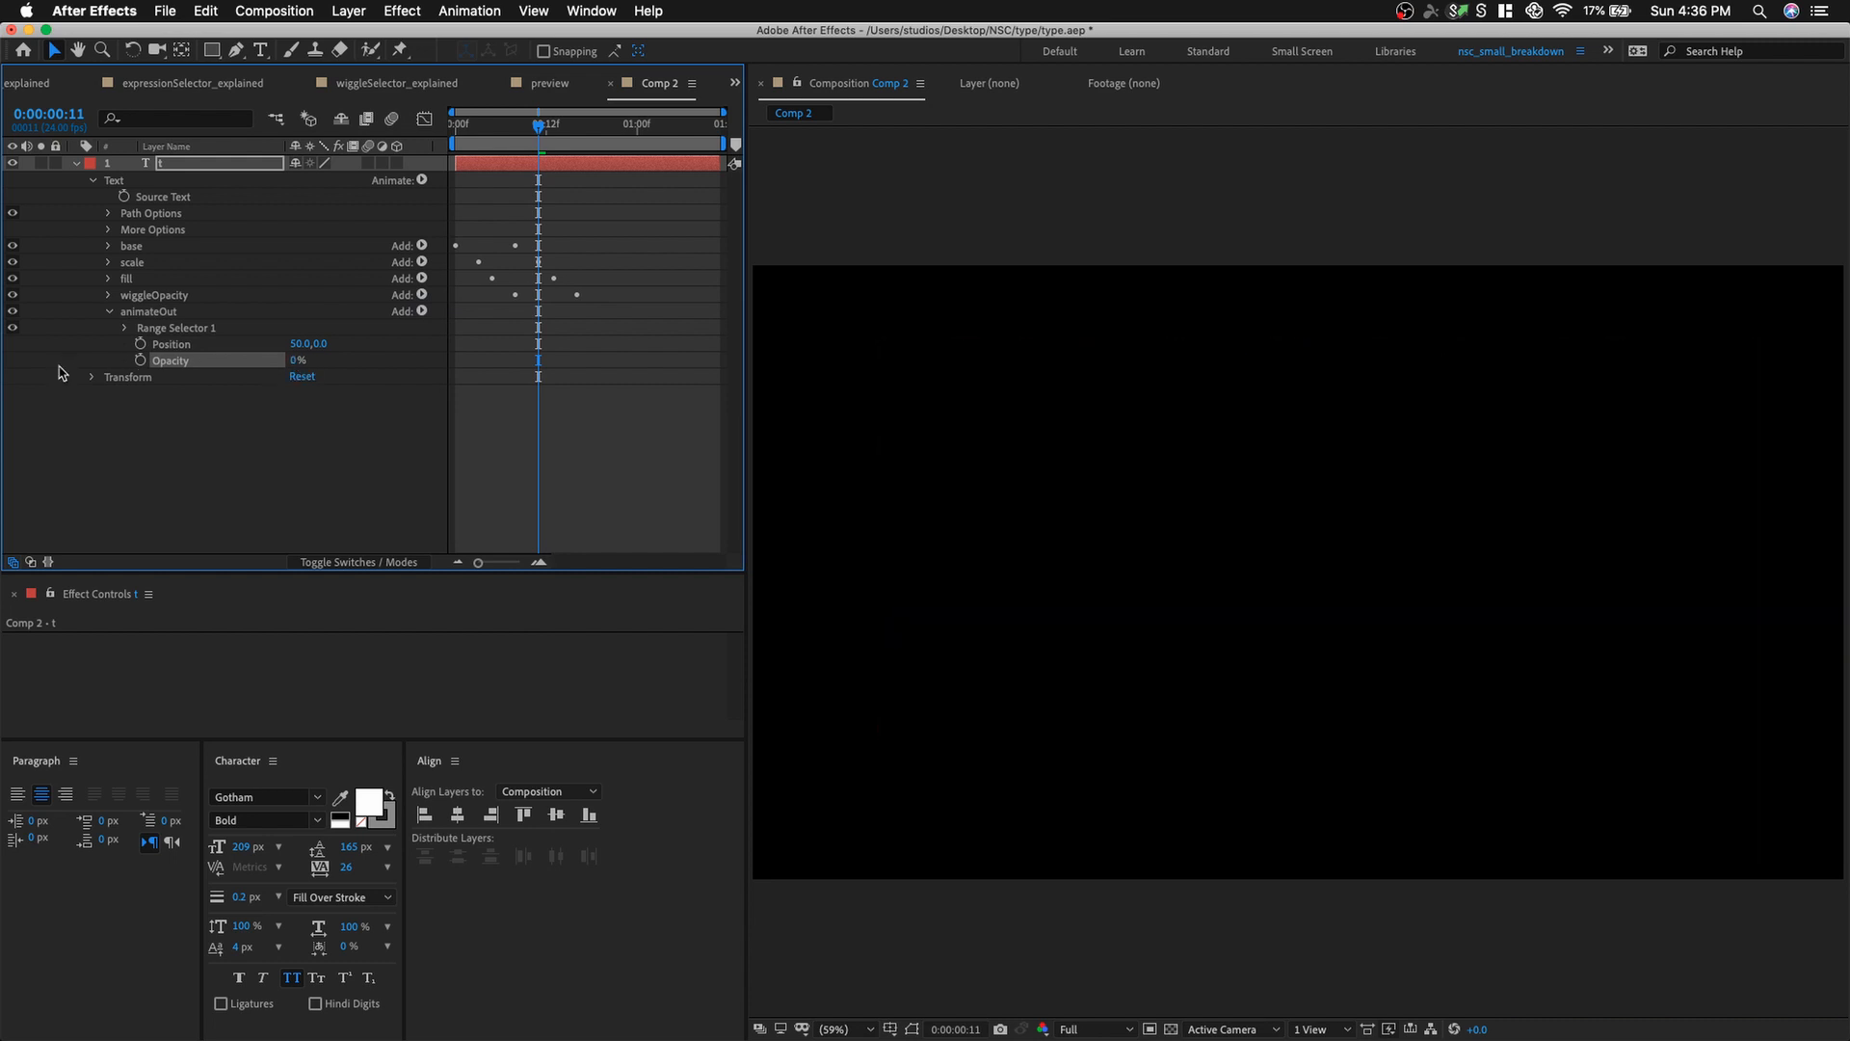
Turn on Randomize Order in animateOut's range selector and set its Random Seed to 87.
click(124, 328)
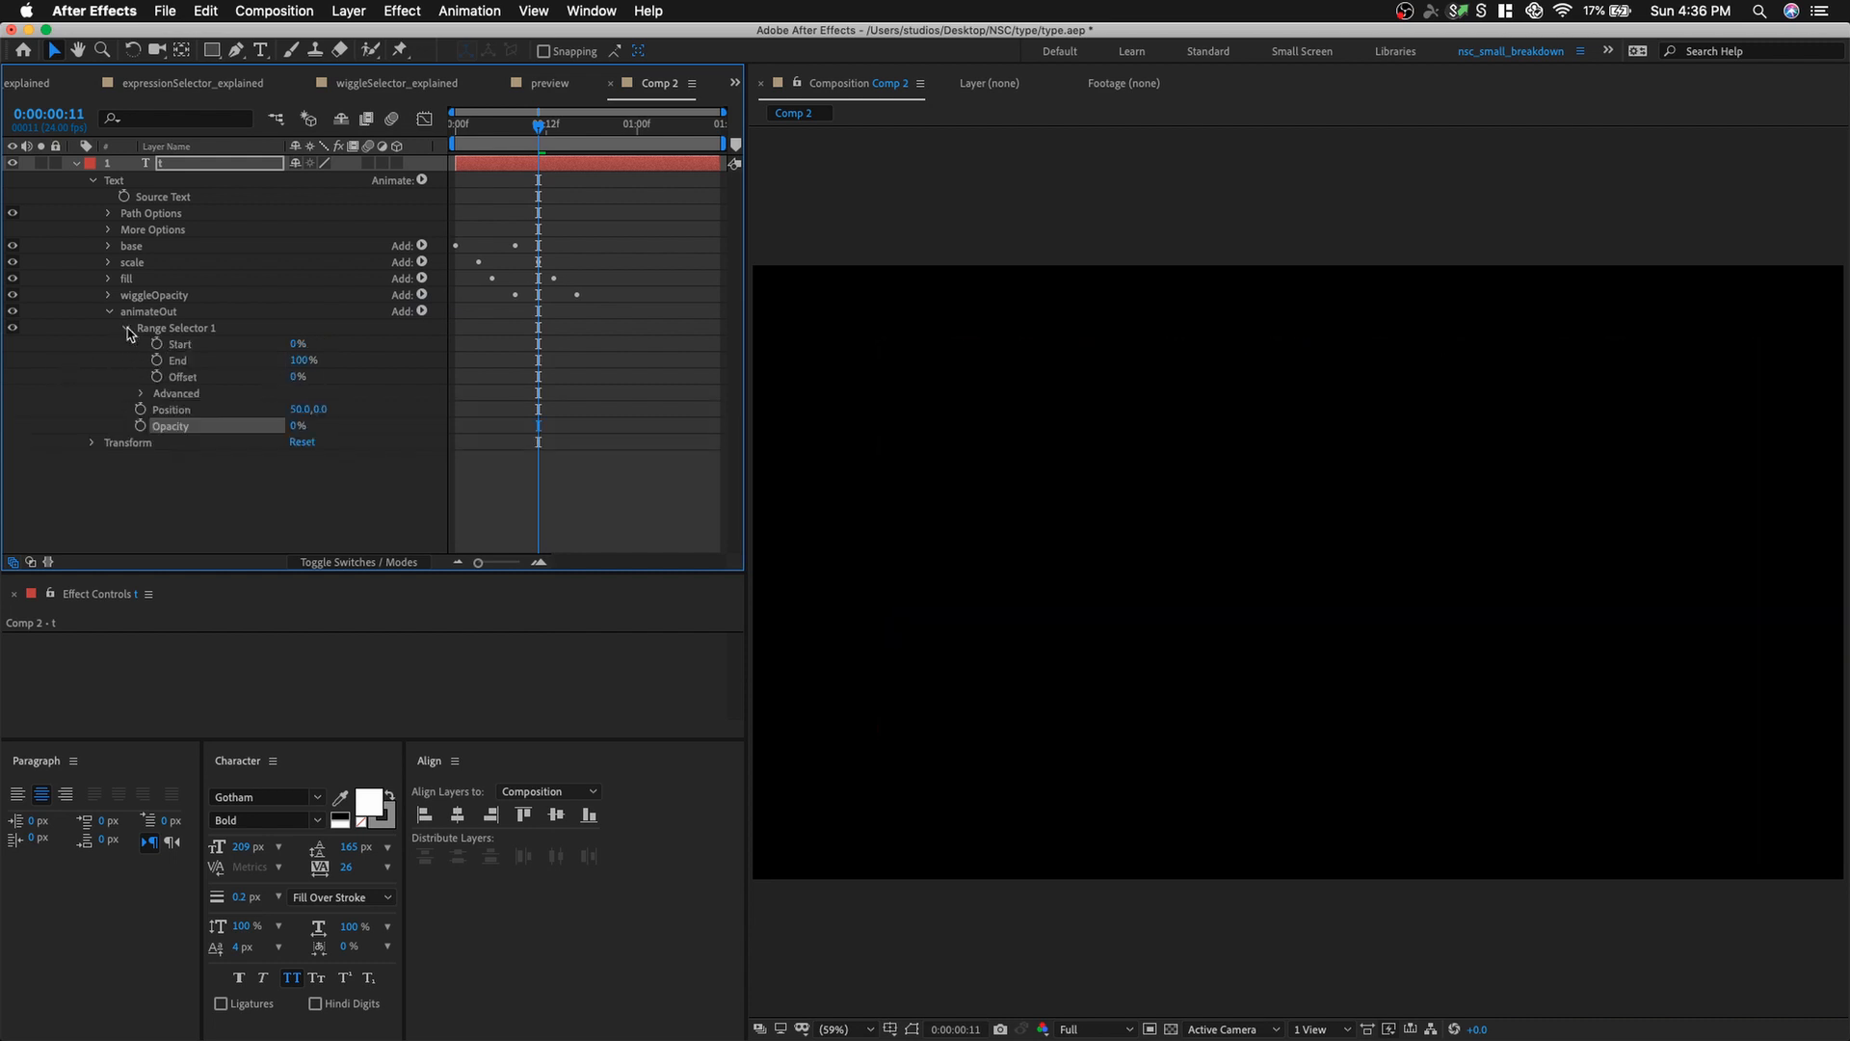
click(142, 395)
scroll(310, 531, down, 1)
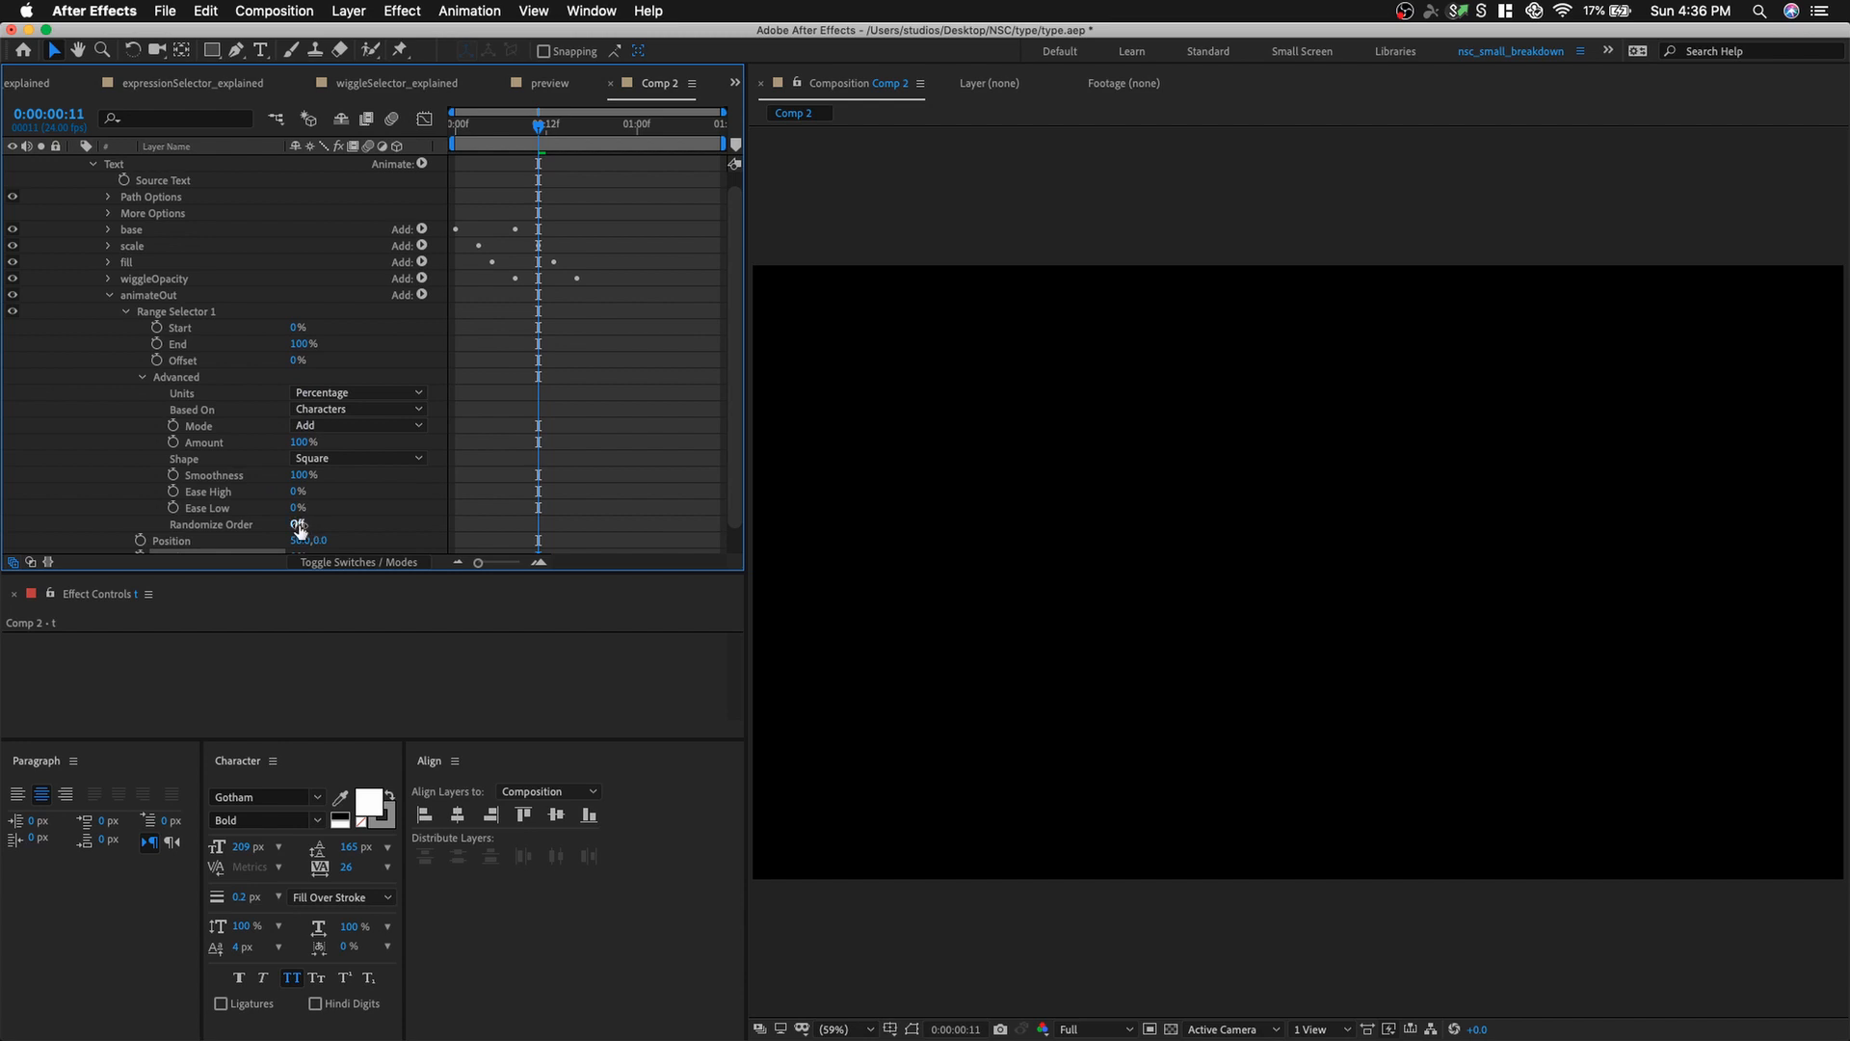
click(297, 526)
drag(293, 543, 376, 545)
Keyframe the Start of animateOut's range selector from 100% at frame 13 to 0% at frame 20.
key(space)
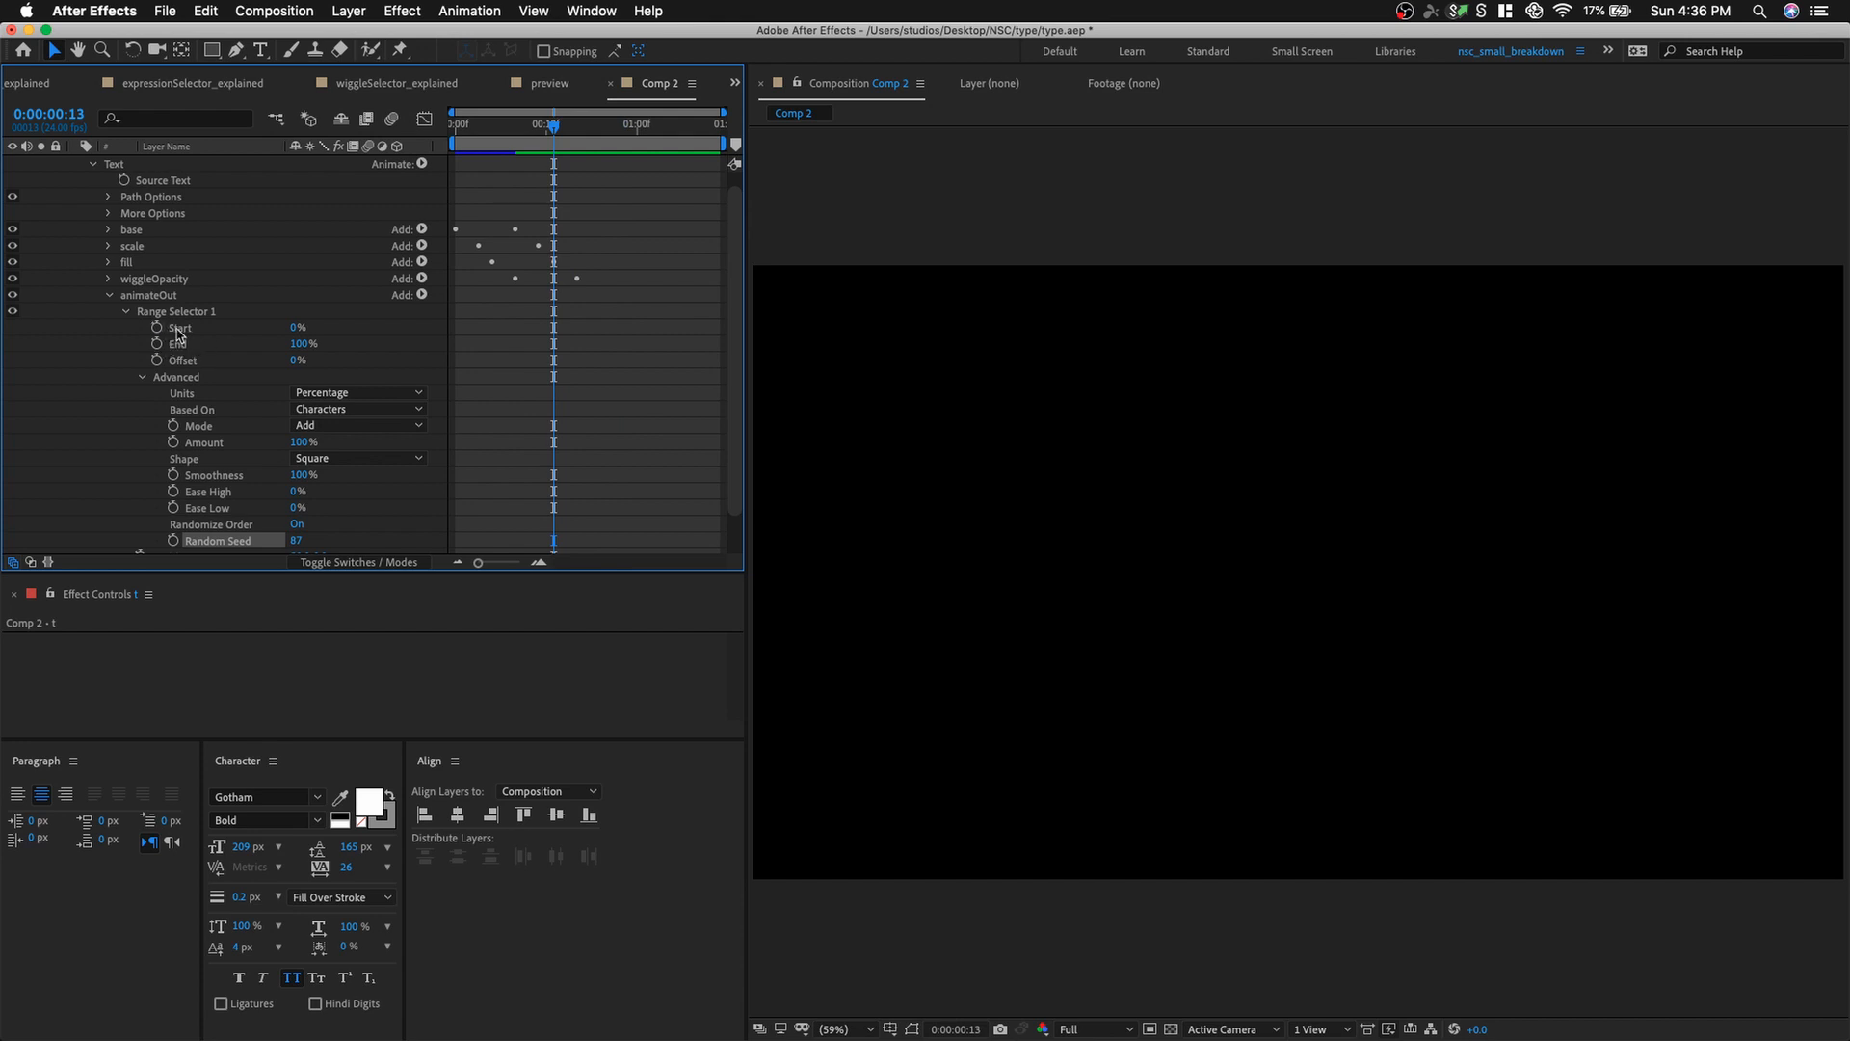
drag(288, 330, 427, 333)
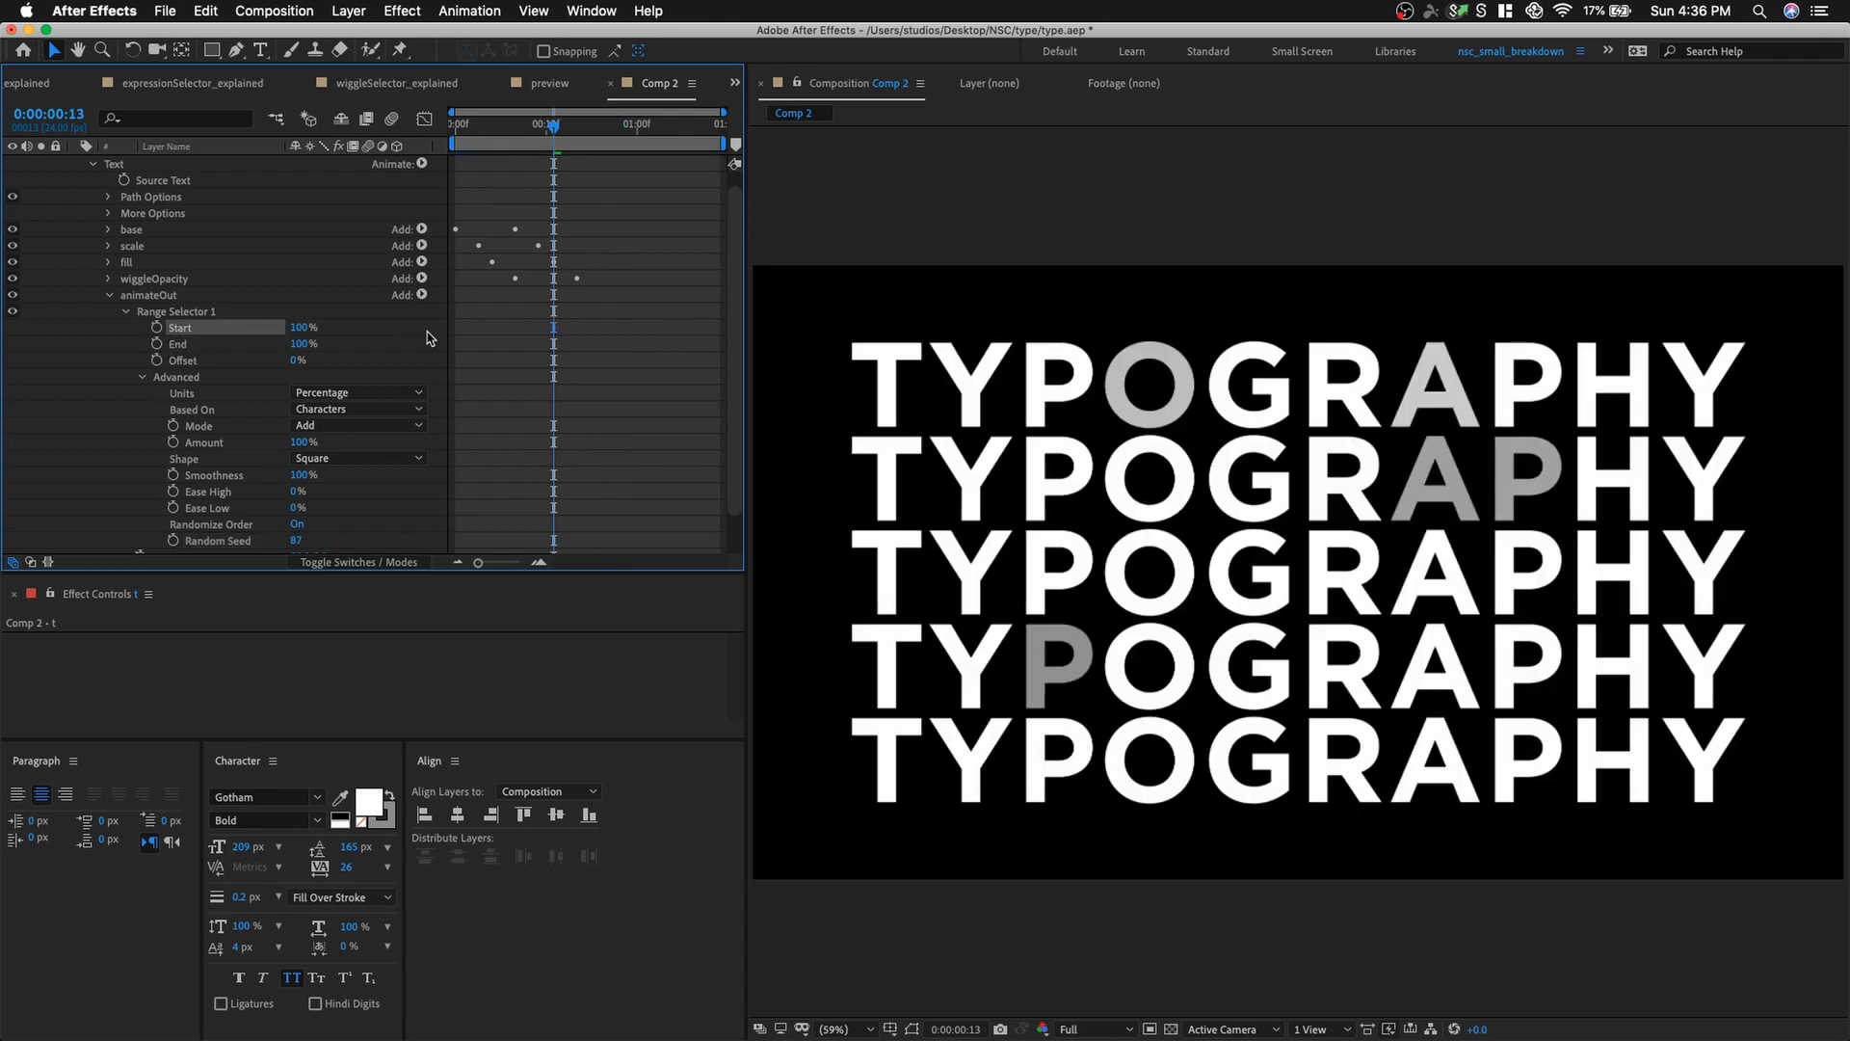
click(157, 328)
click(564, 132)
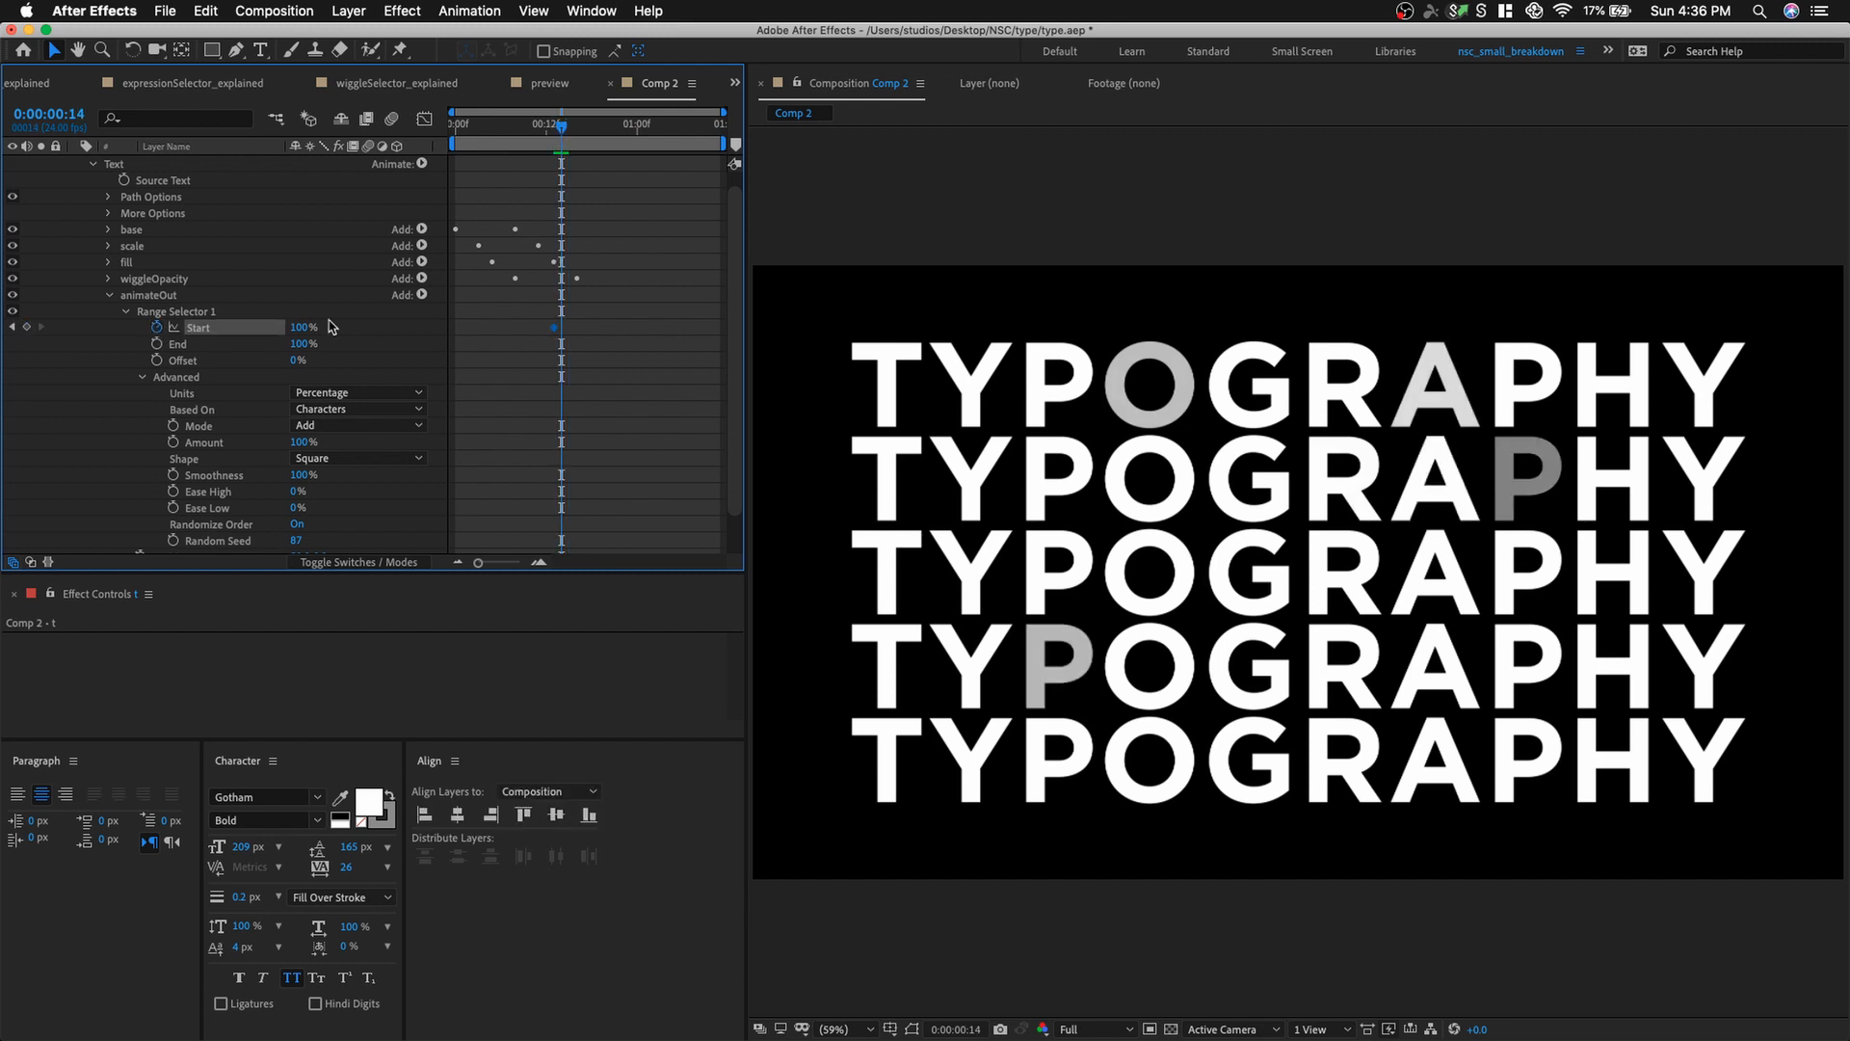
drag(300, 328, 11, 345)
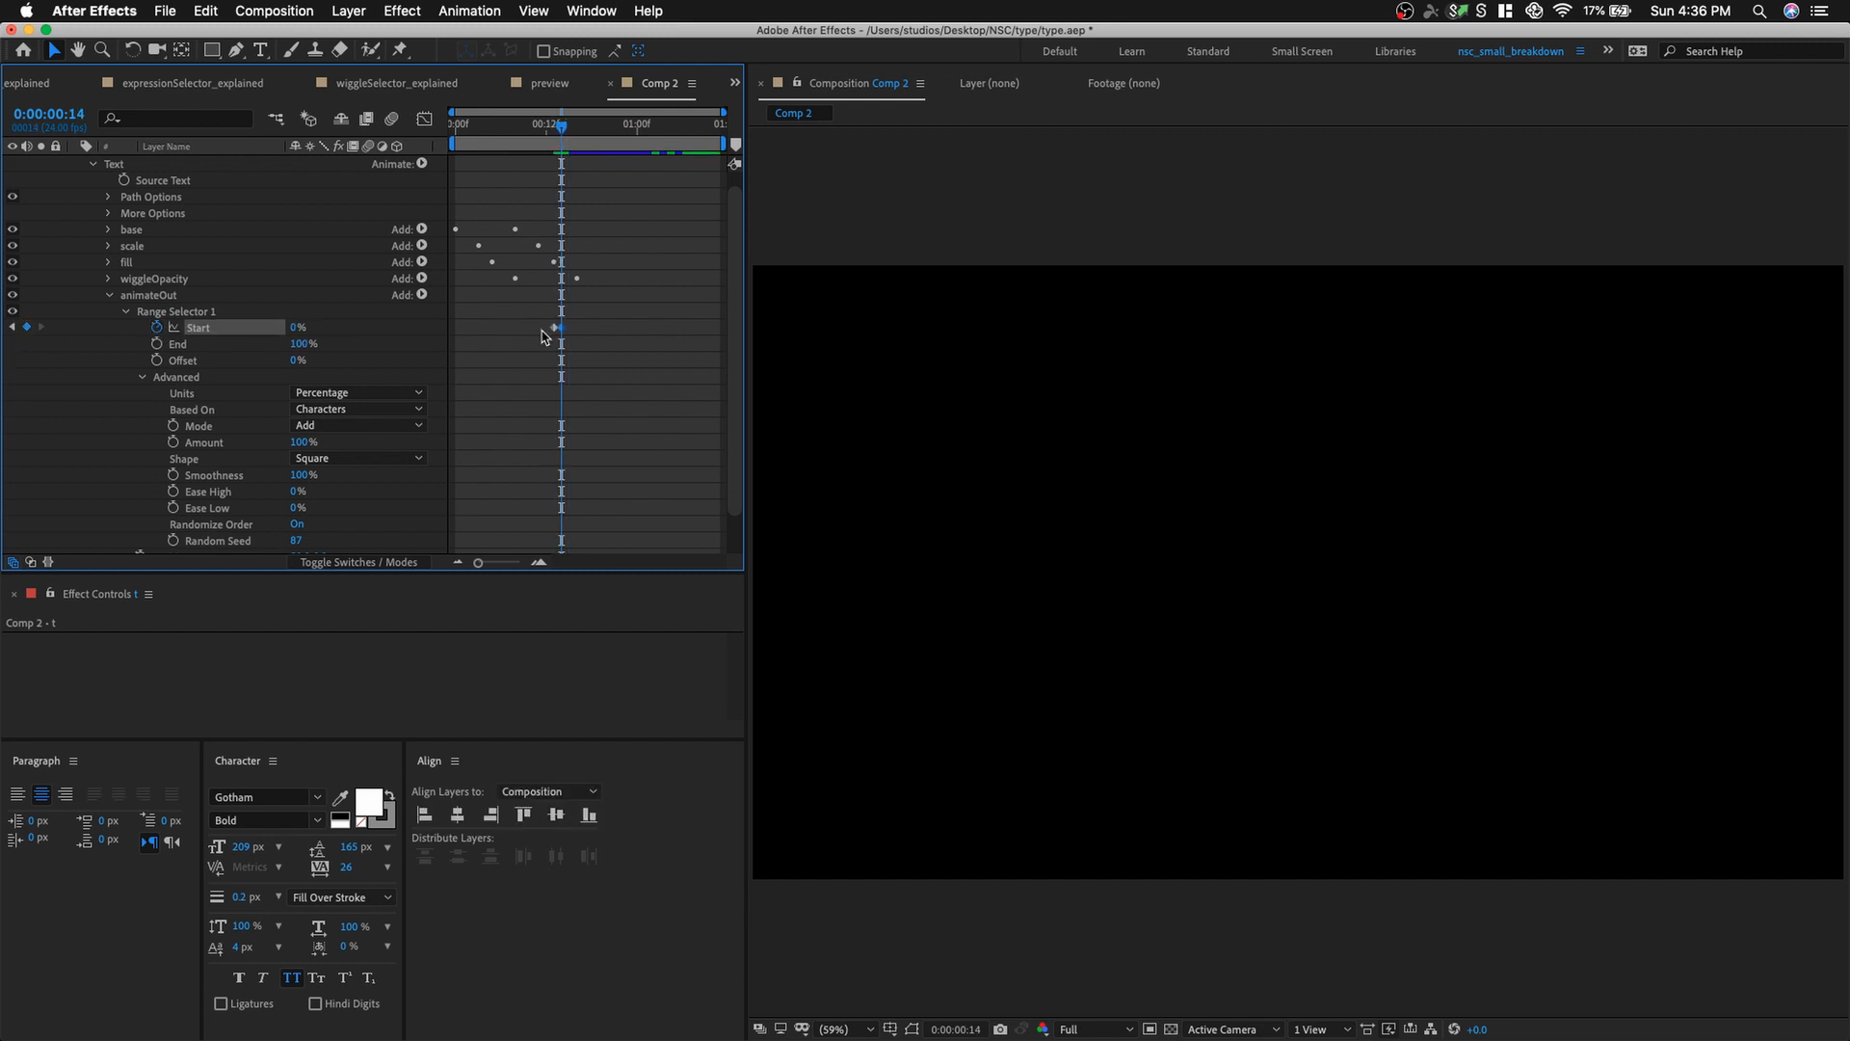
drag(565, 333, 606, 330)
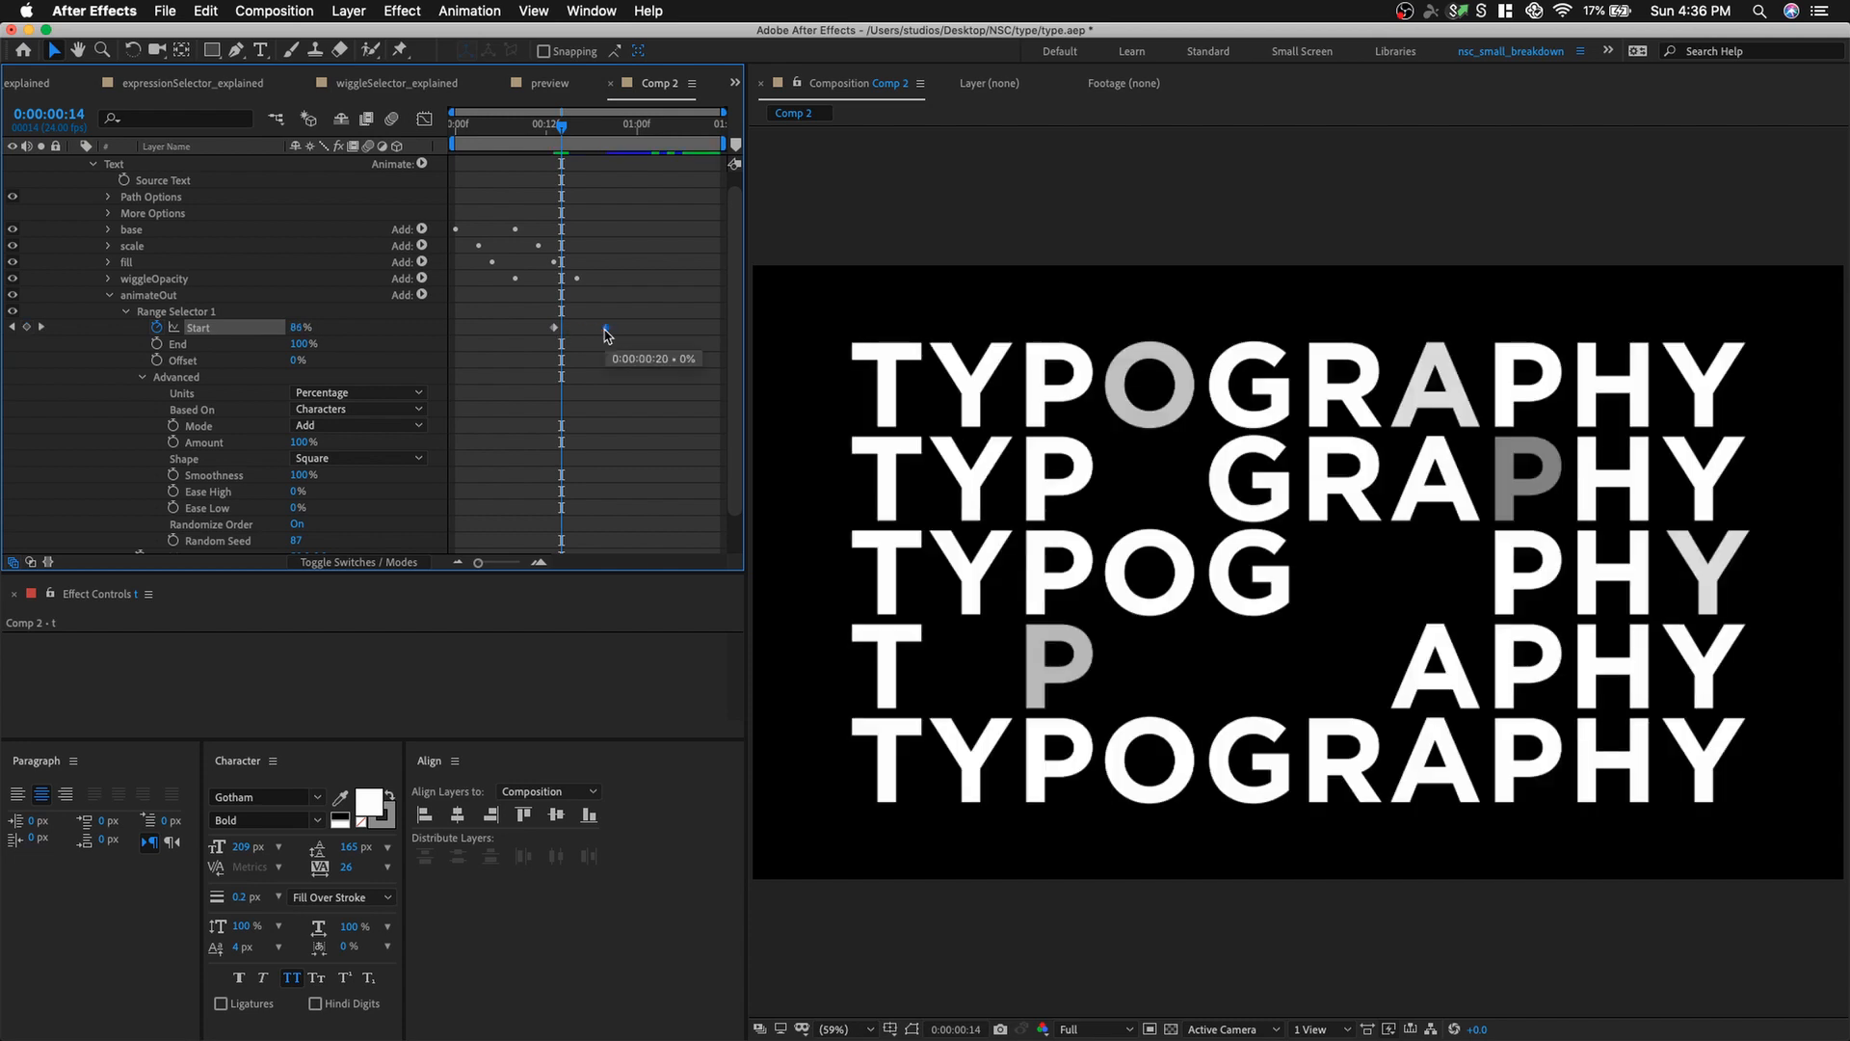
Preview the text animating in and out from the start, and scrub through the animateOut section.
key(Home)
key(space)
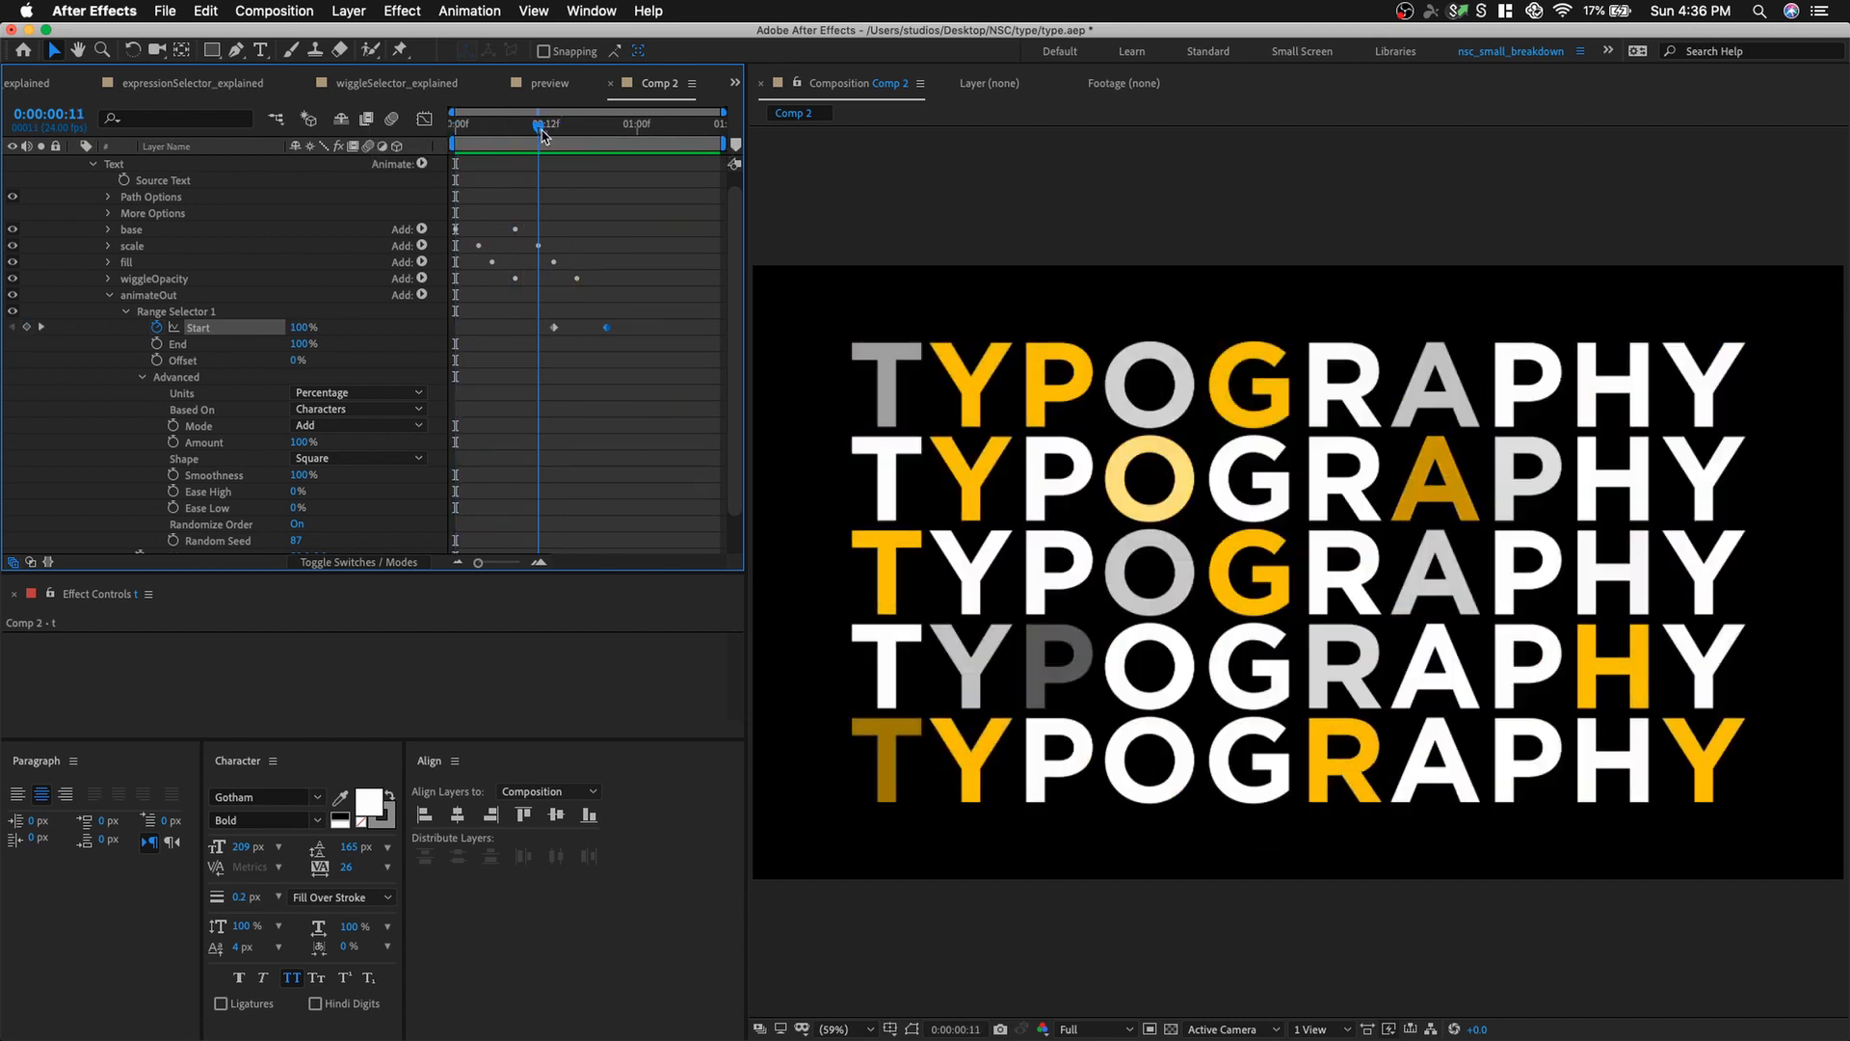
click(636, 151)
drag(636, 151, 562, 151)
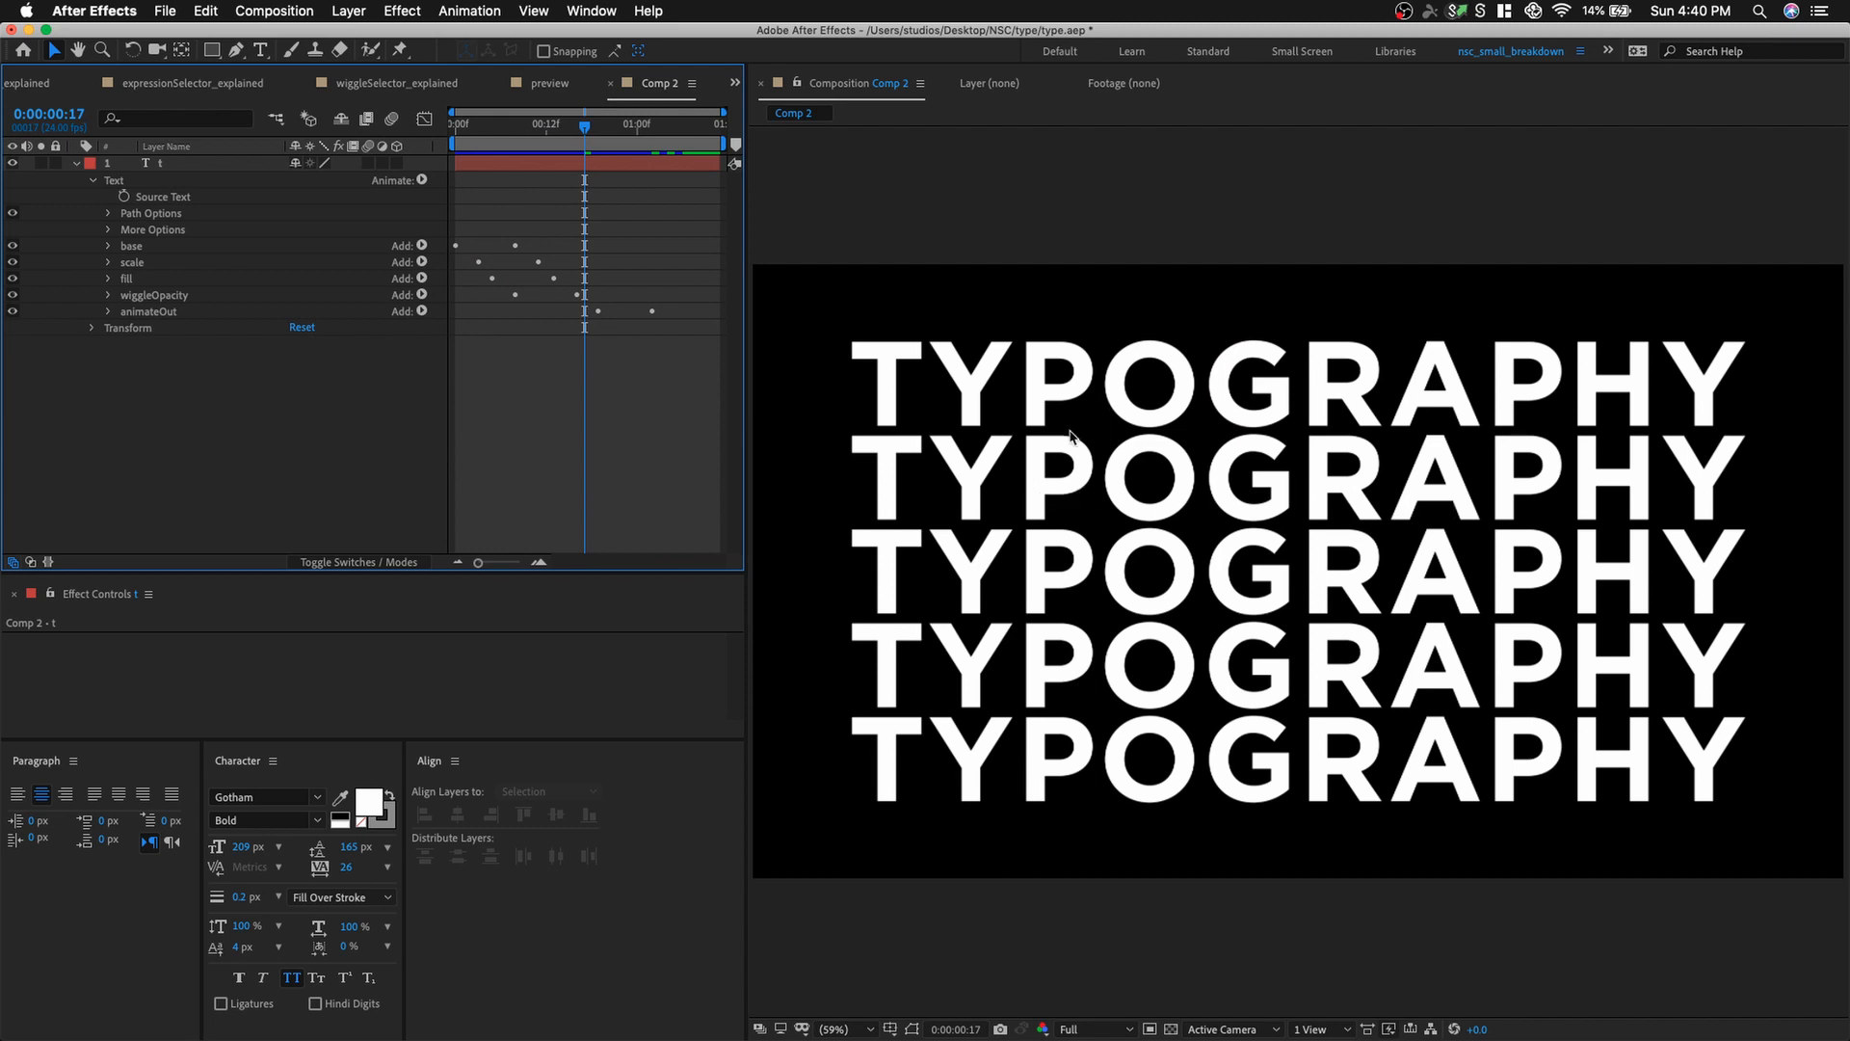
Add an Opacity animator to the text layer and rename it dim.
click(205, 181)
key(Return)
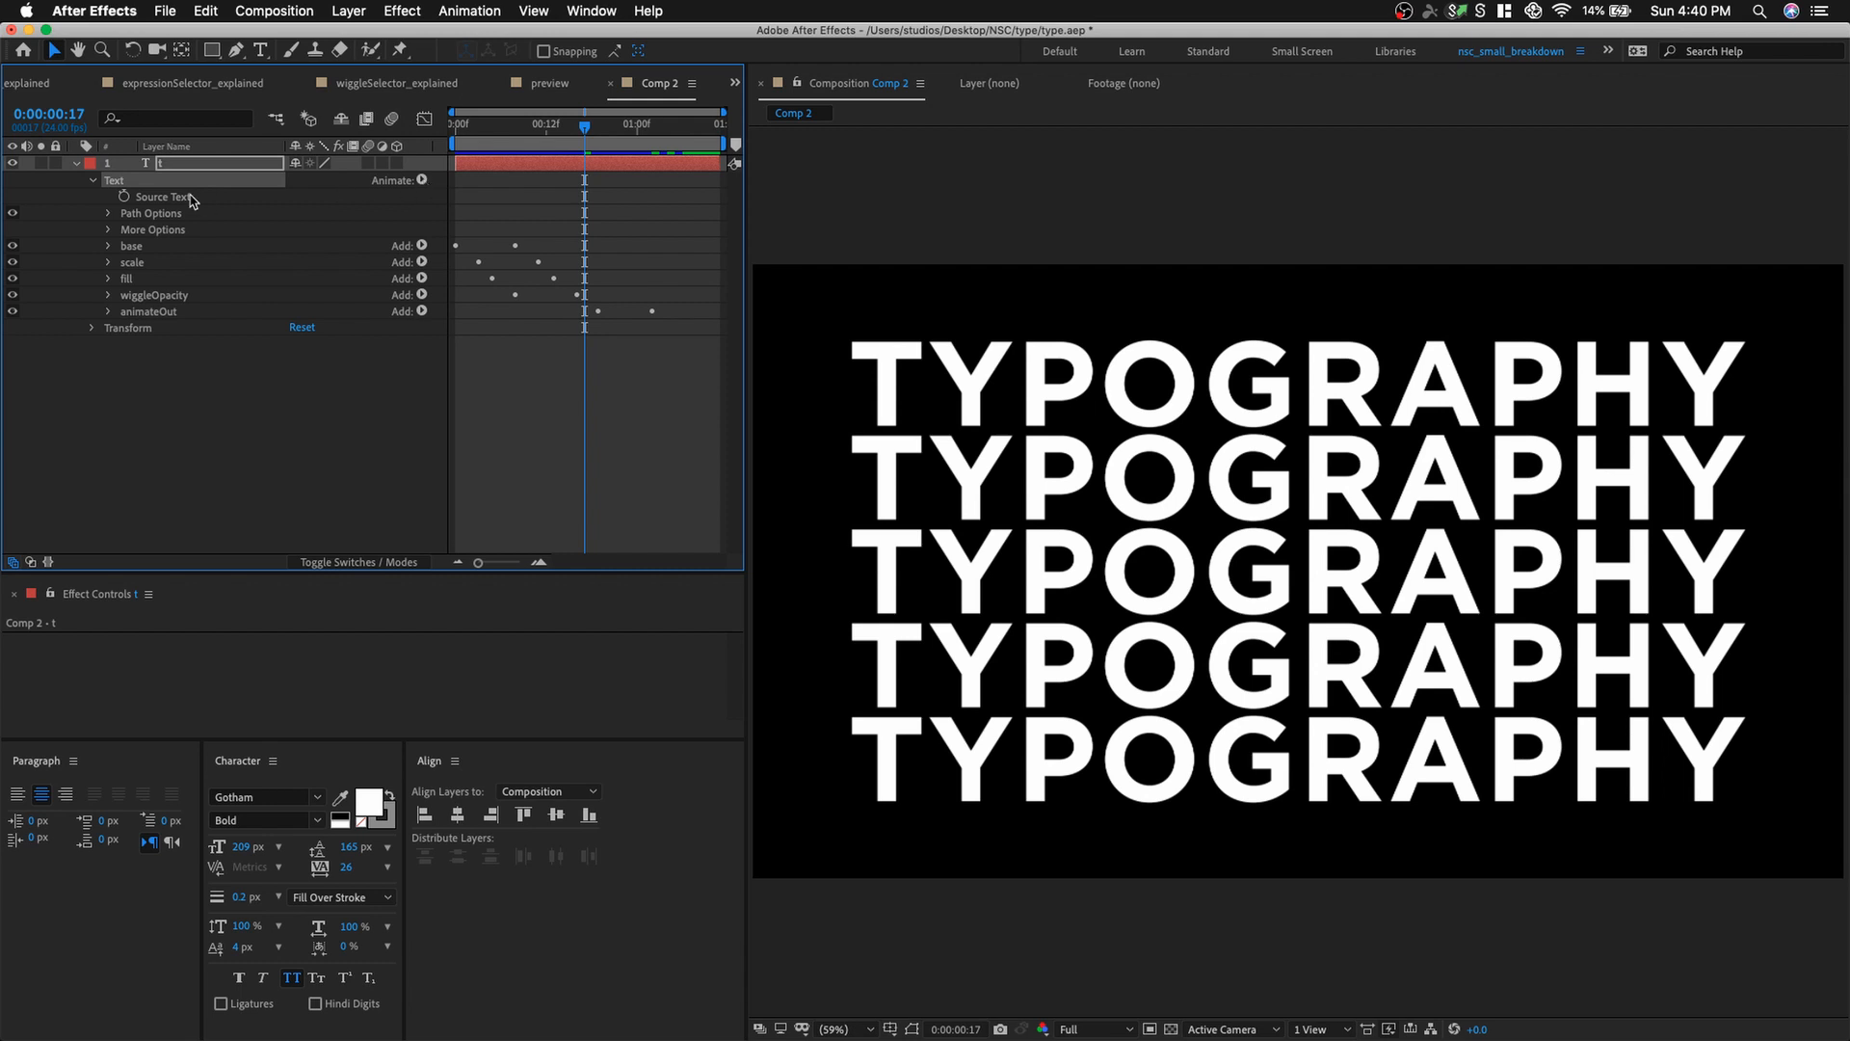
click(422, 181)
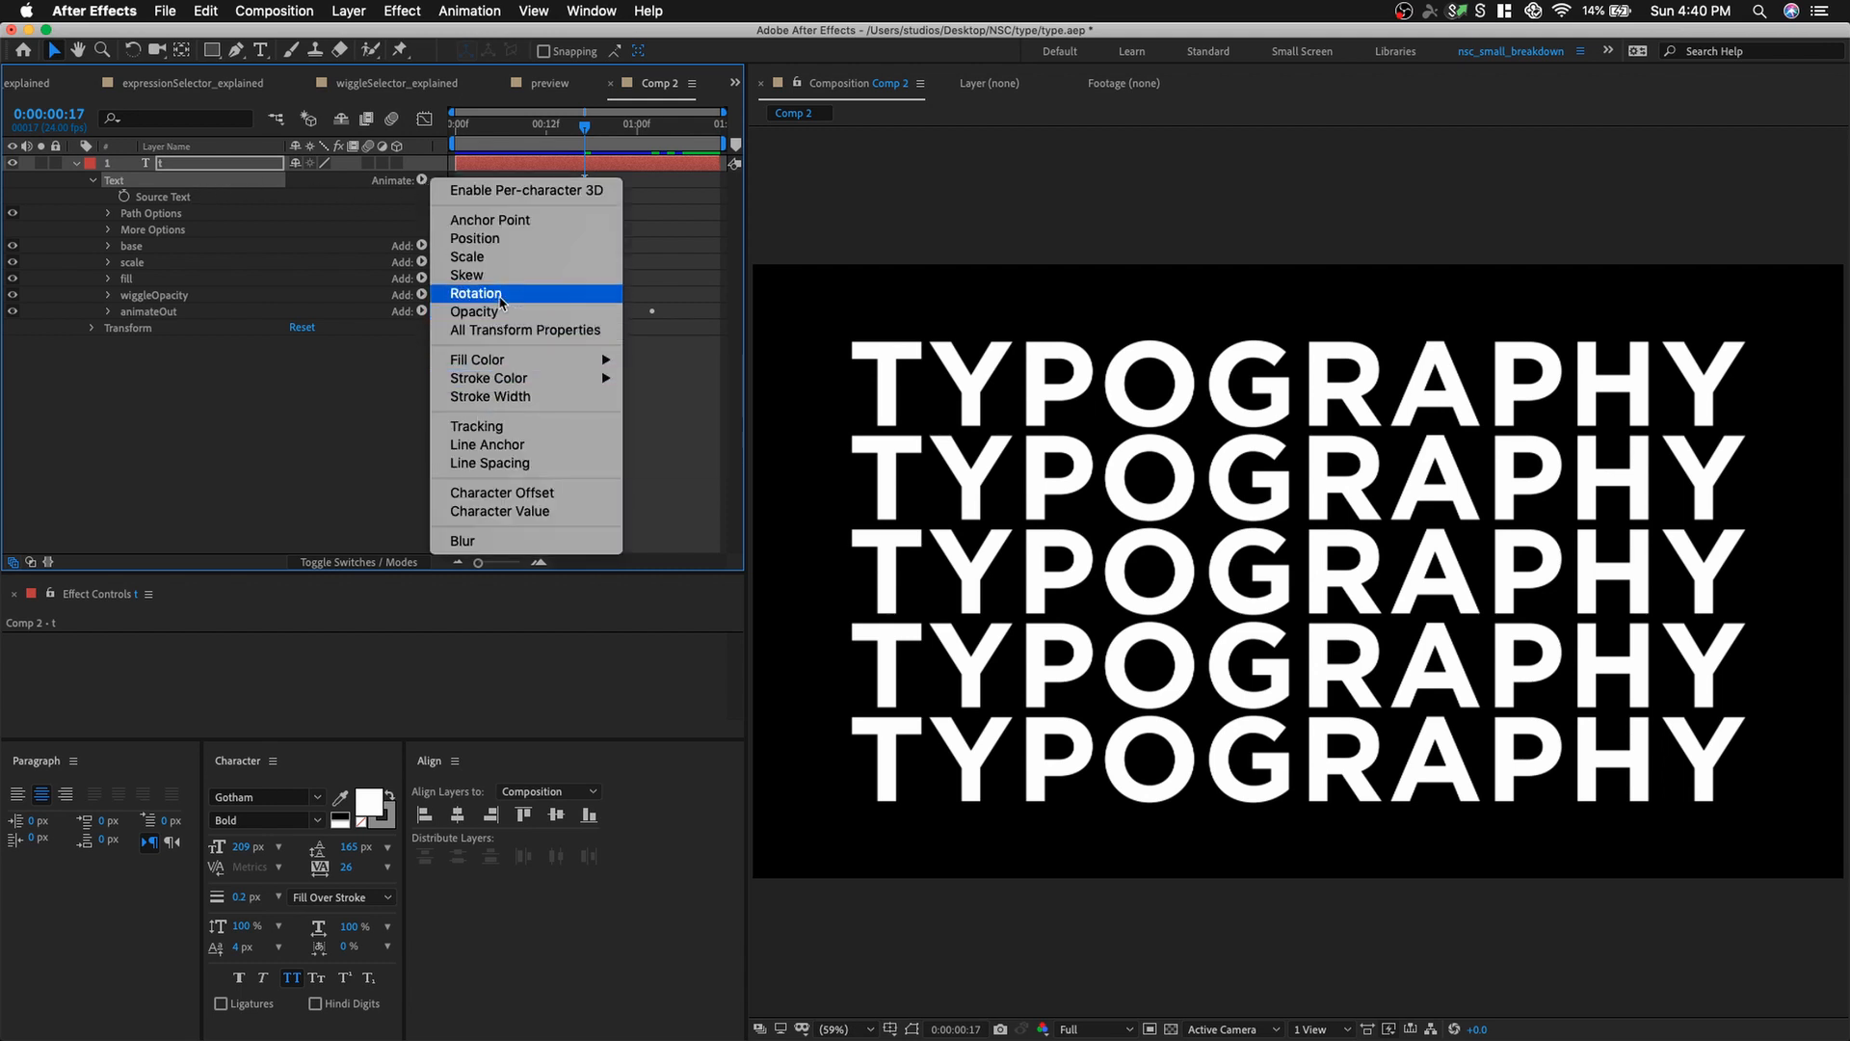
click(476, 312)
click(162, 329)
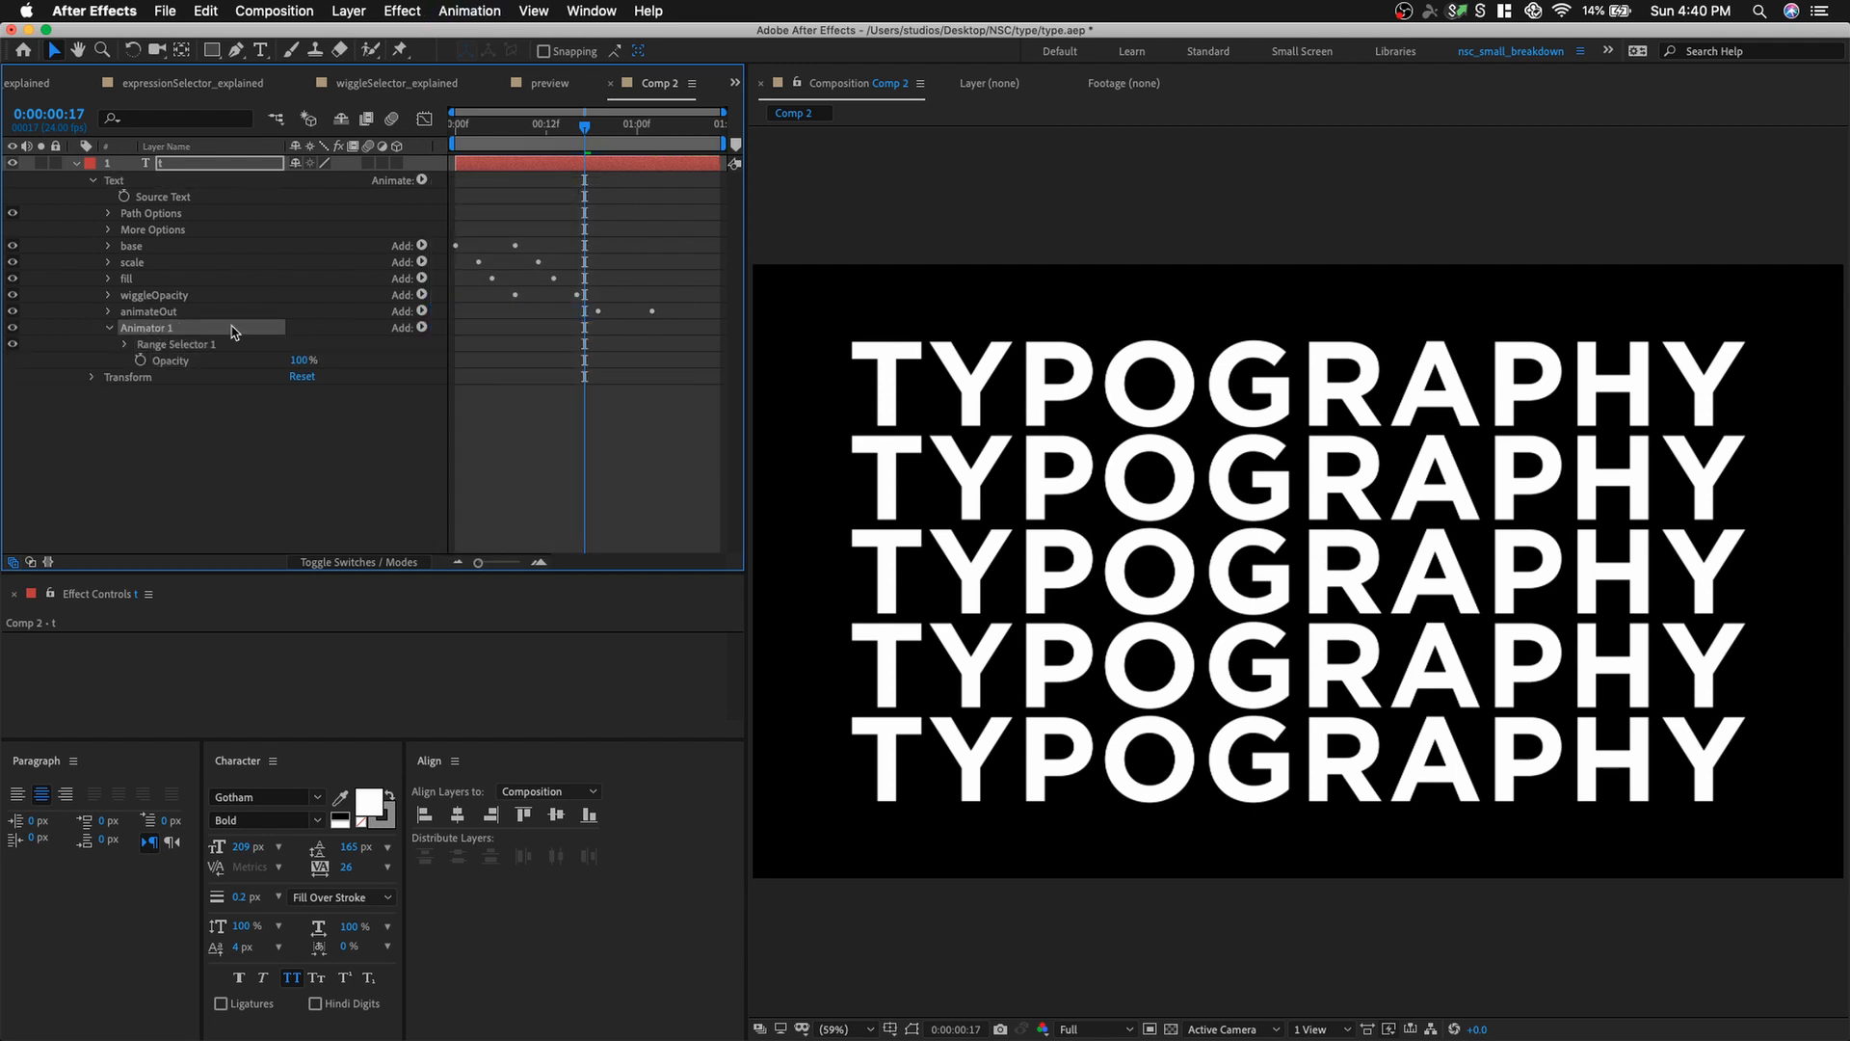
key(Return)
text(dim)
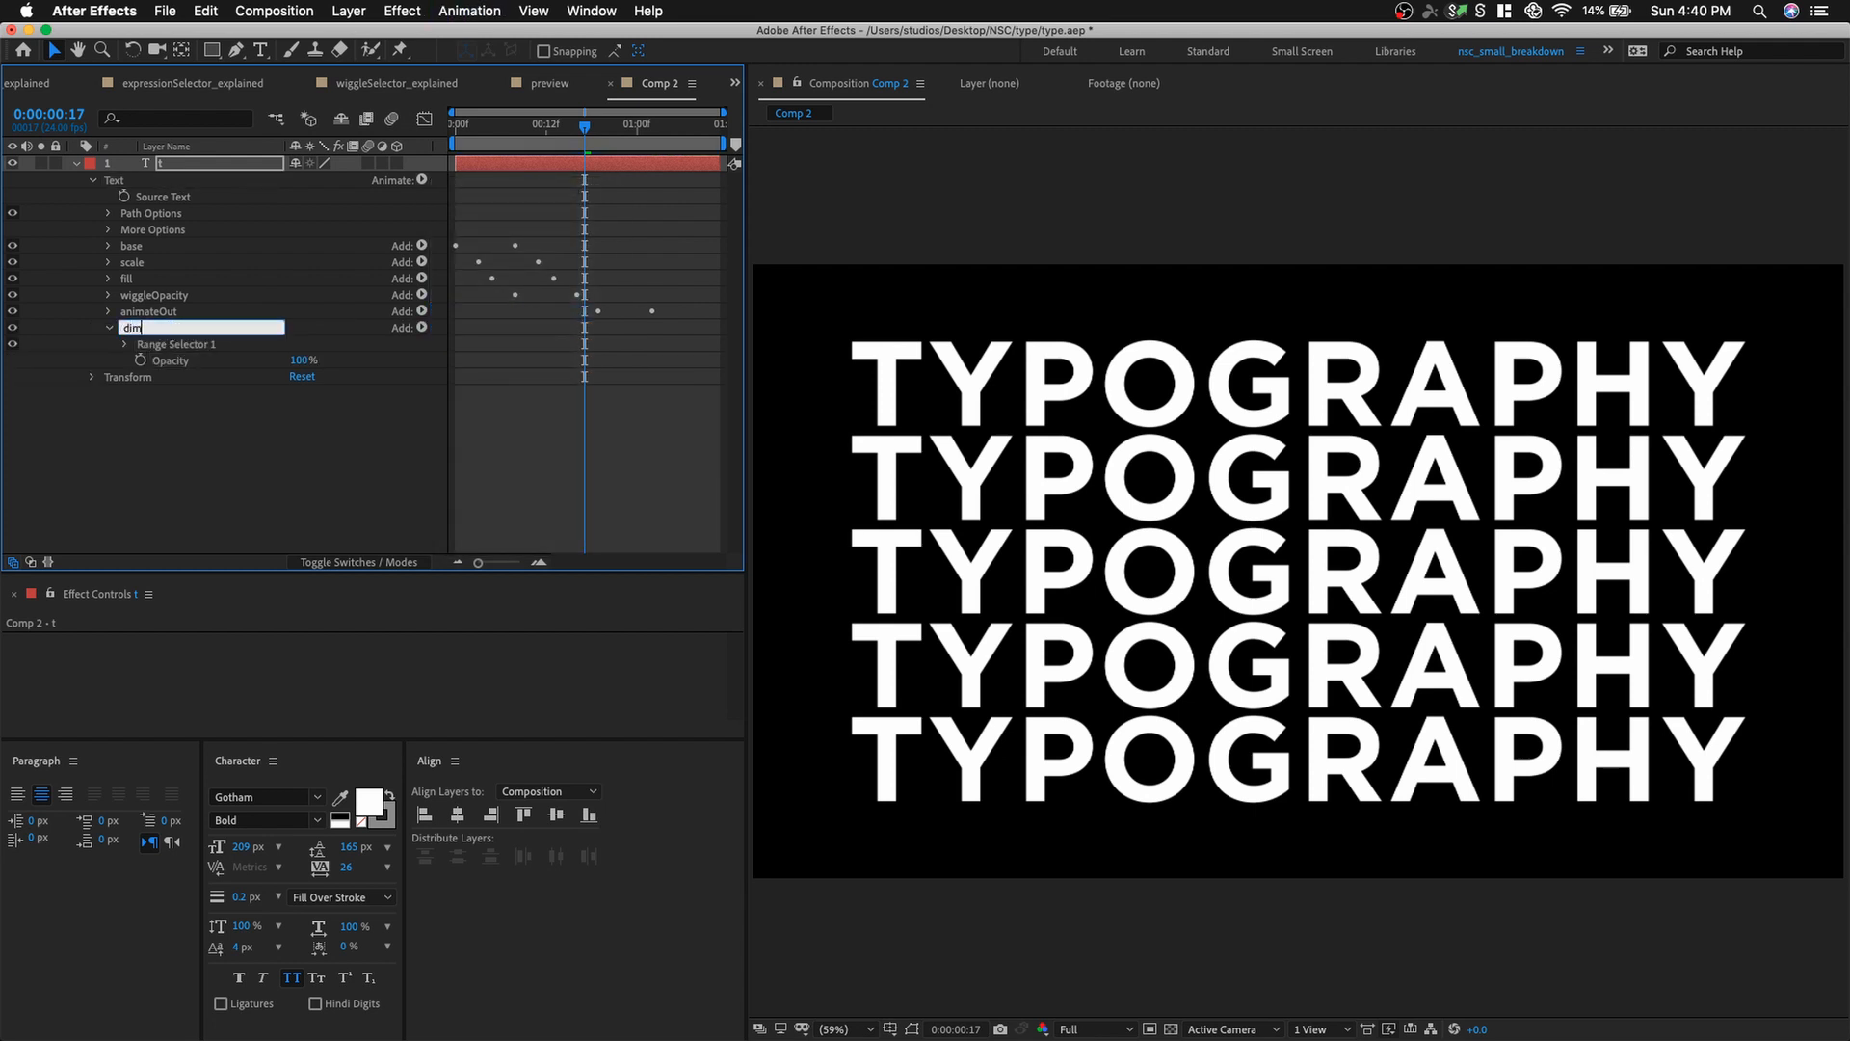
key(Return)
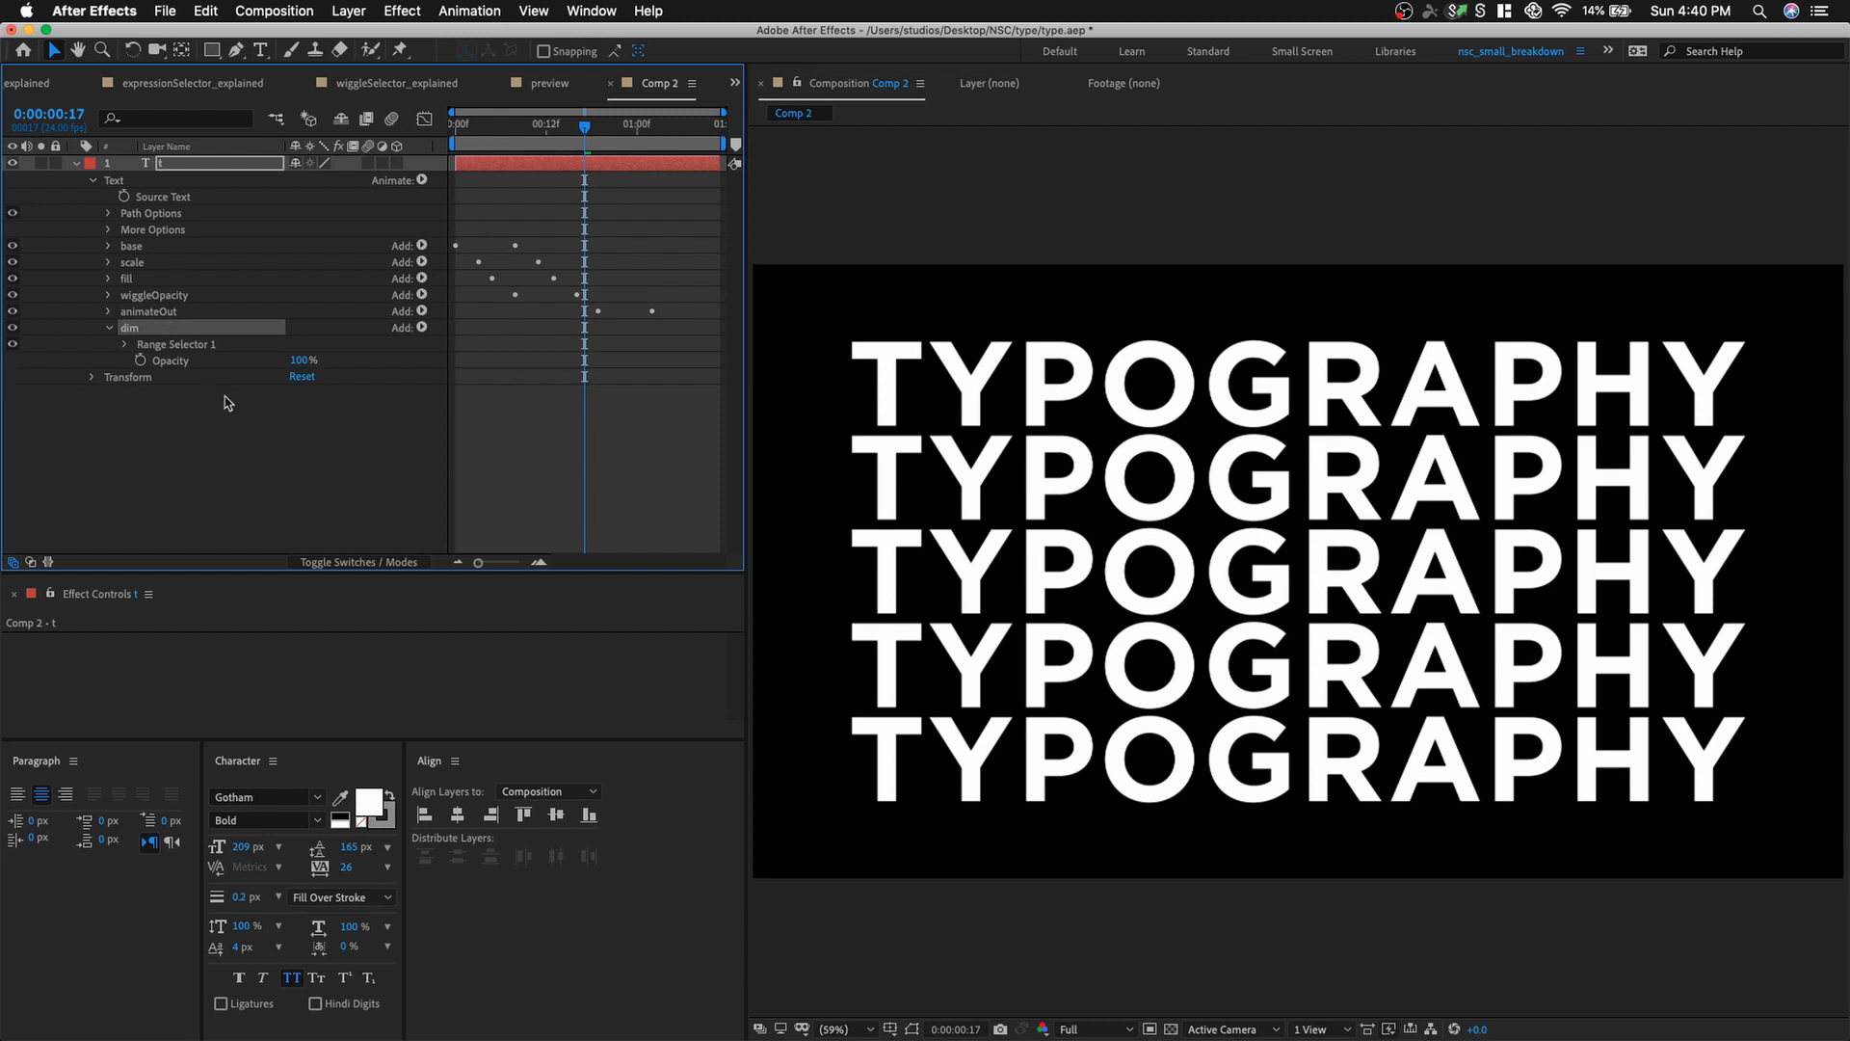
Set the Opacity of the dim animator to 35%.
drag(302, 362, 256, 365)
click(293, 362)
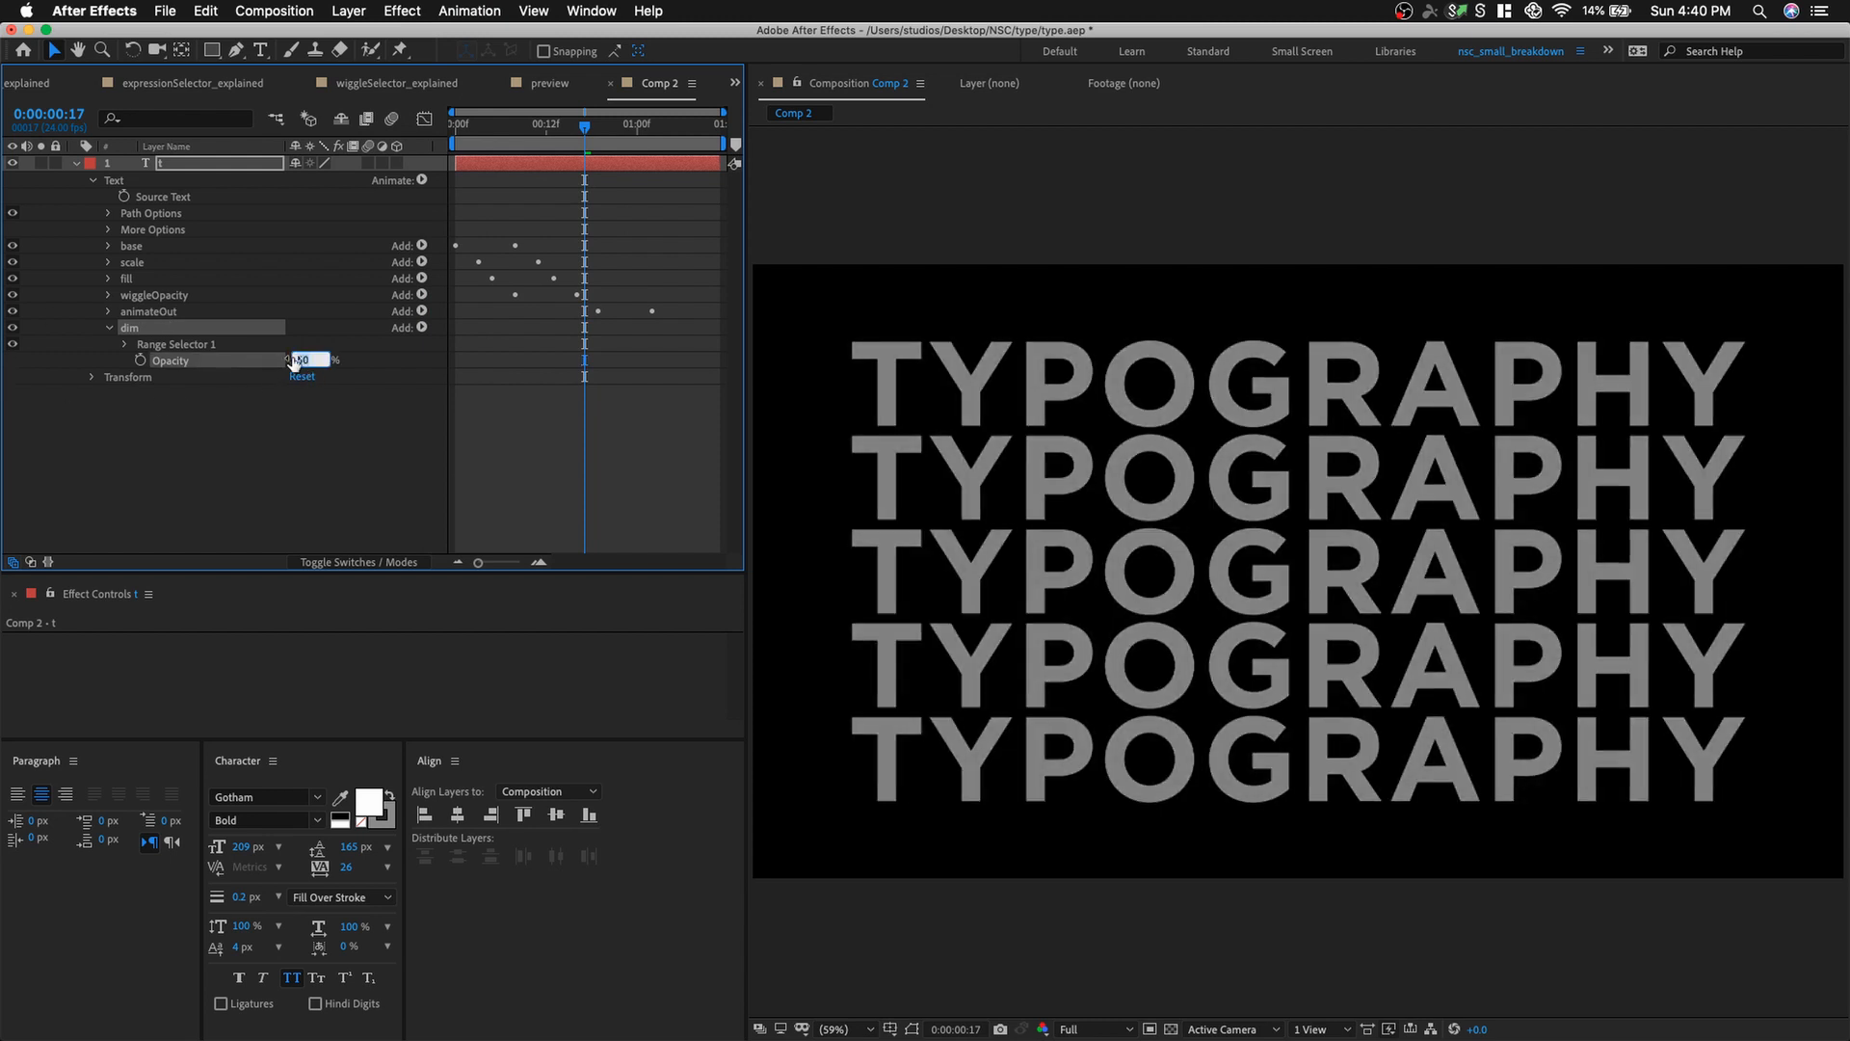
text(35)
key(Return)
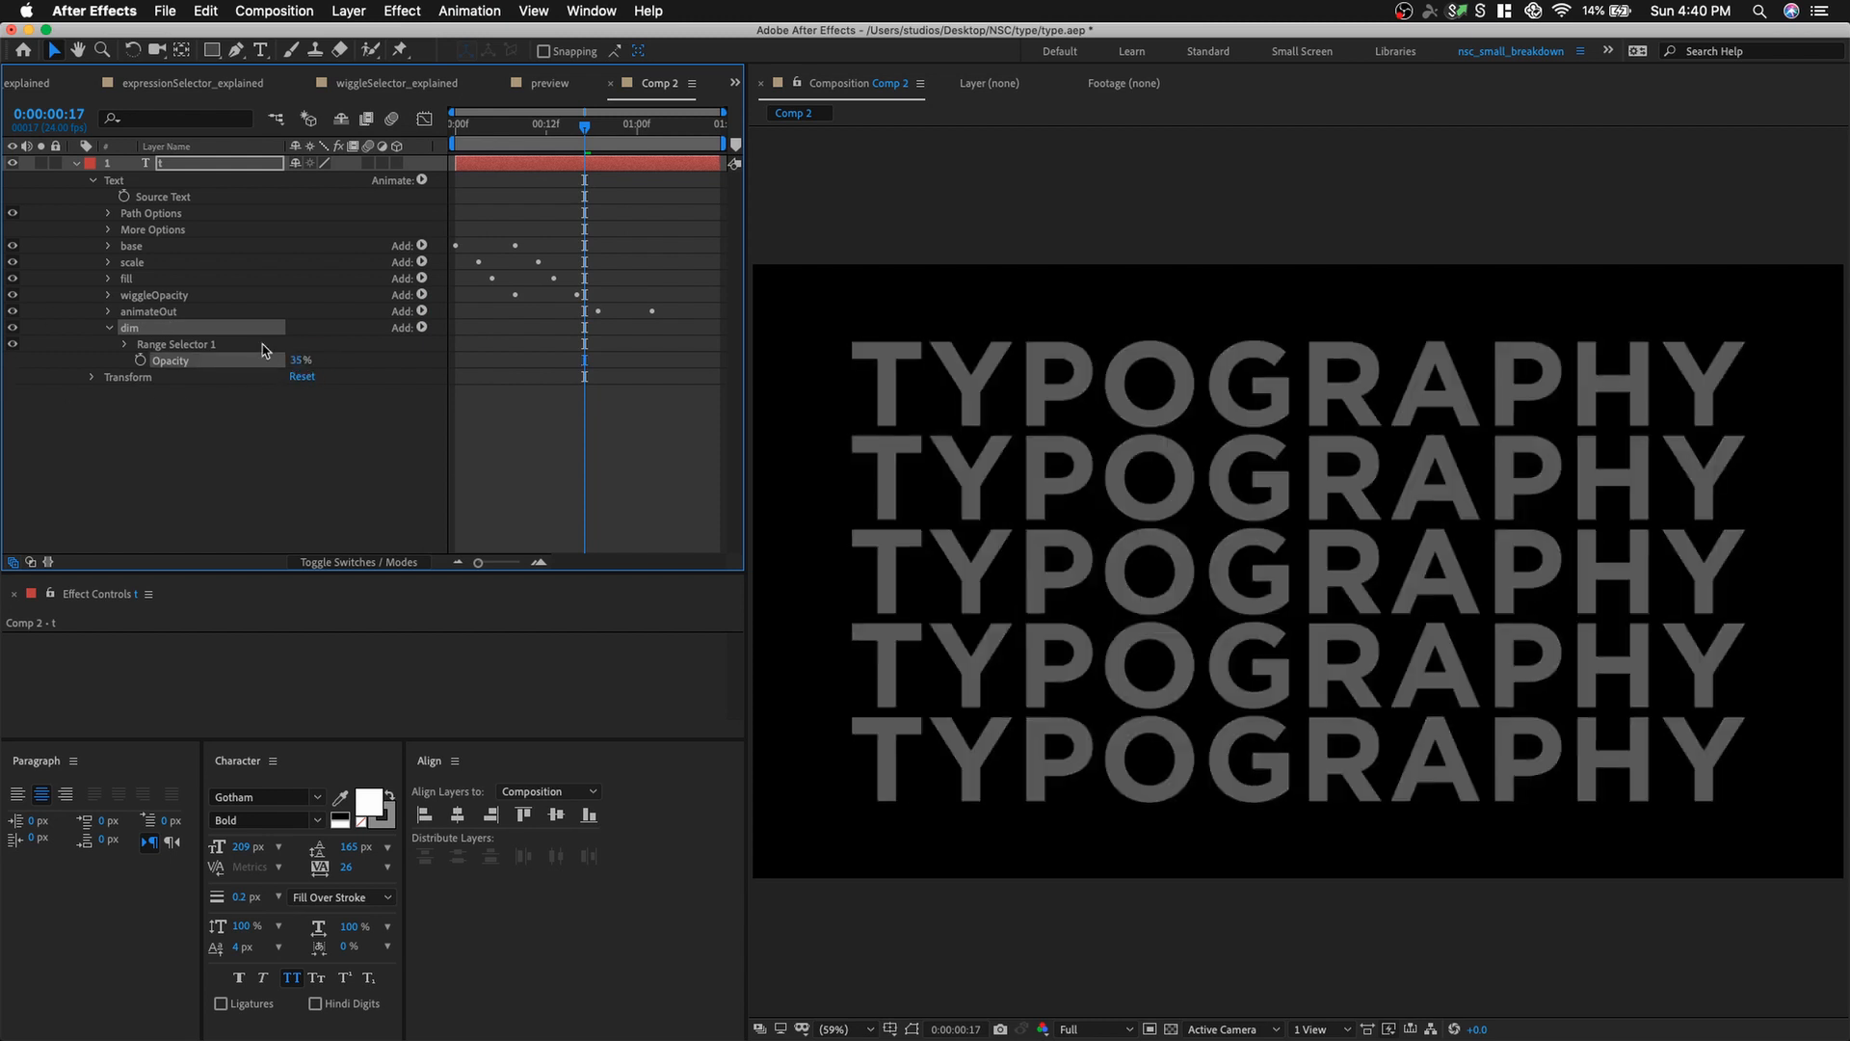
Turn on Randomize Order in dim's range selector and set its Start to 23%.
click(124, 345)
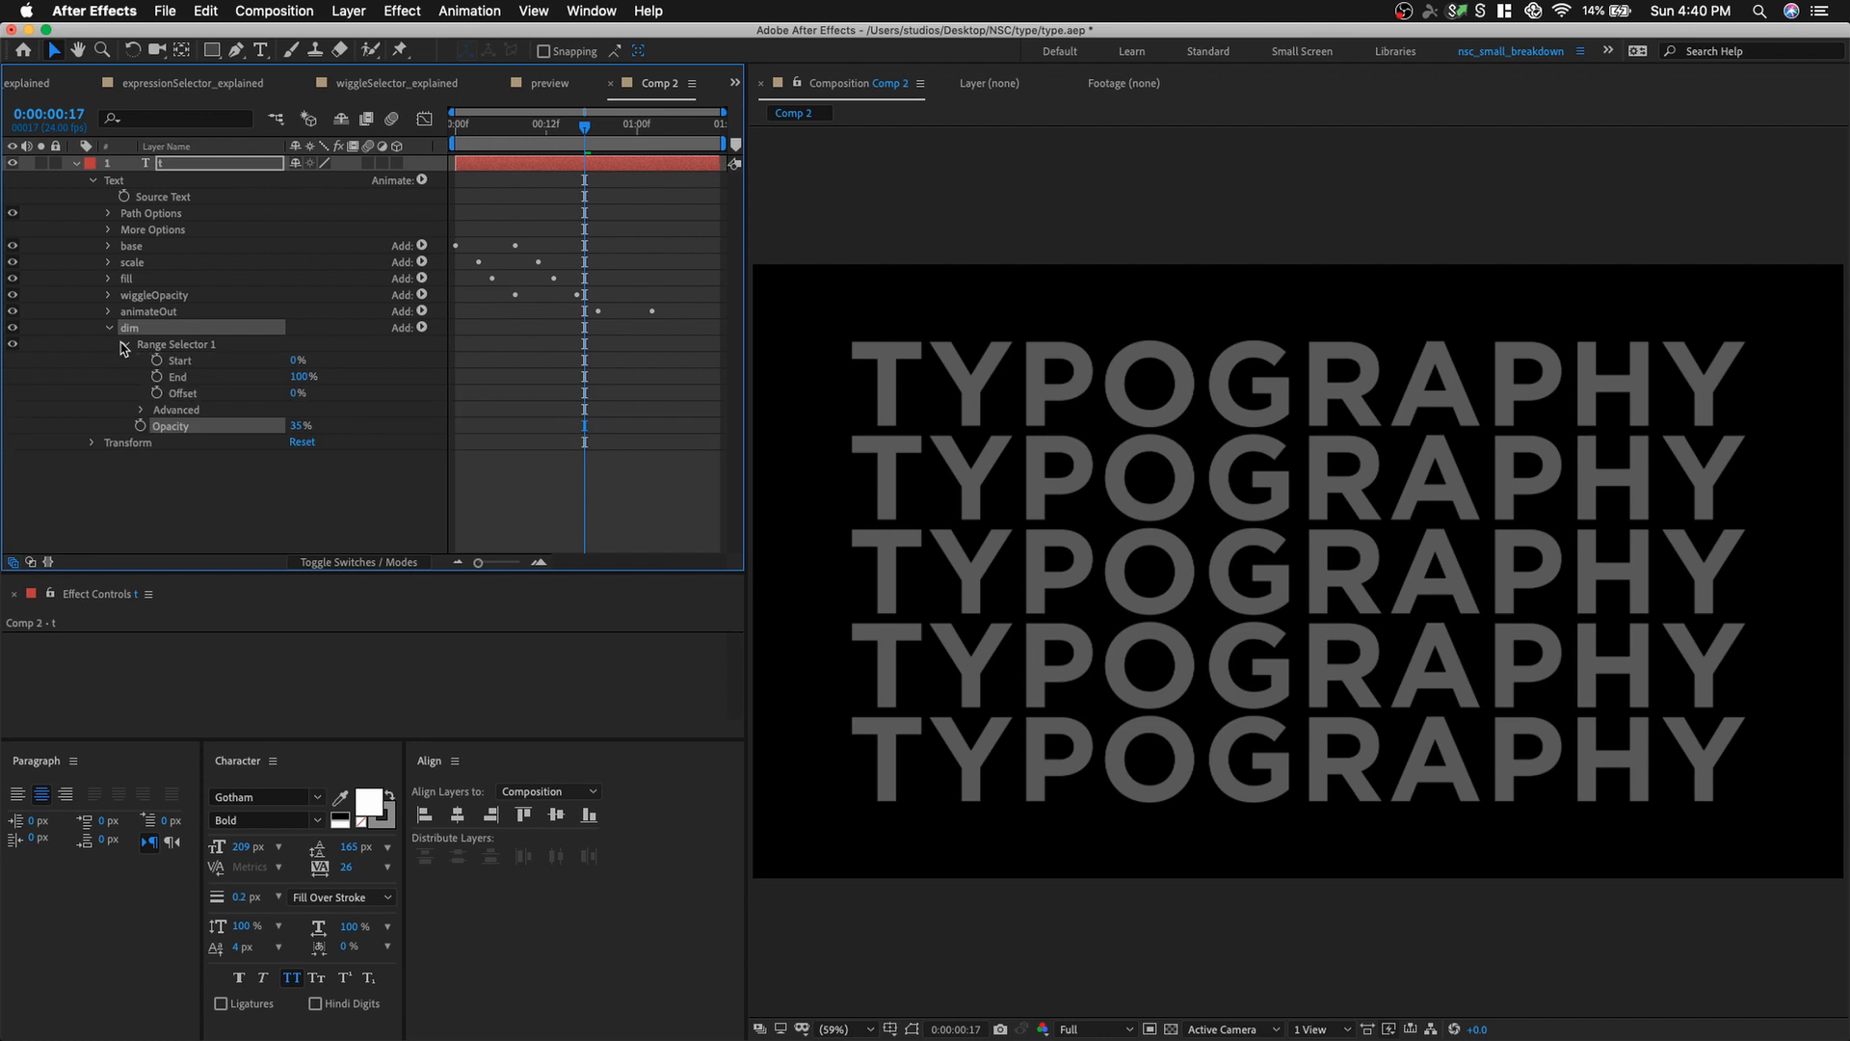
click(141, 410)
scroll(290, 487, down, 2)
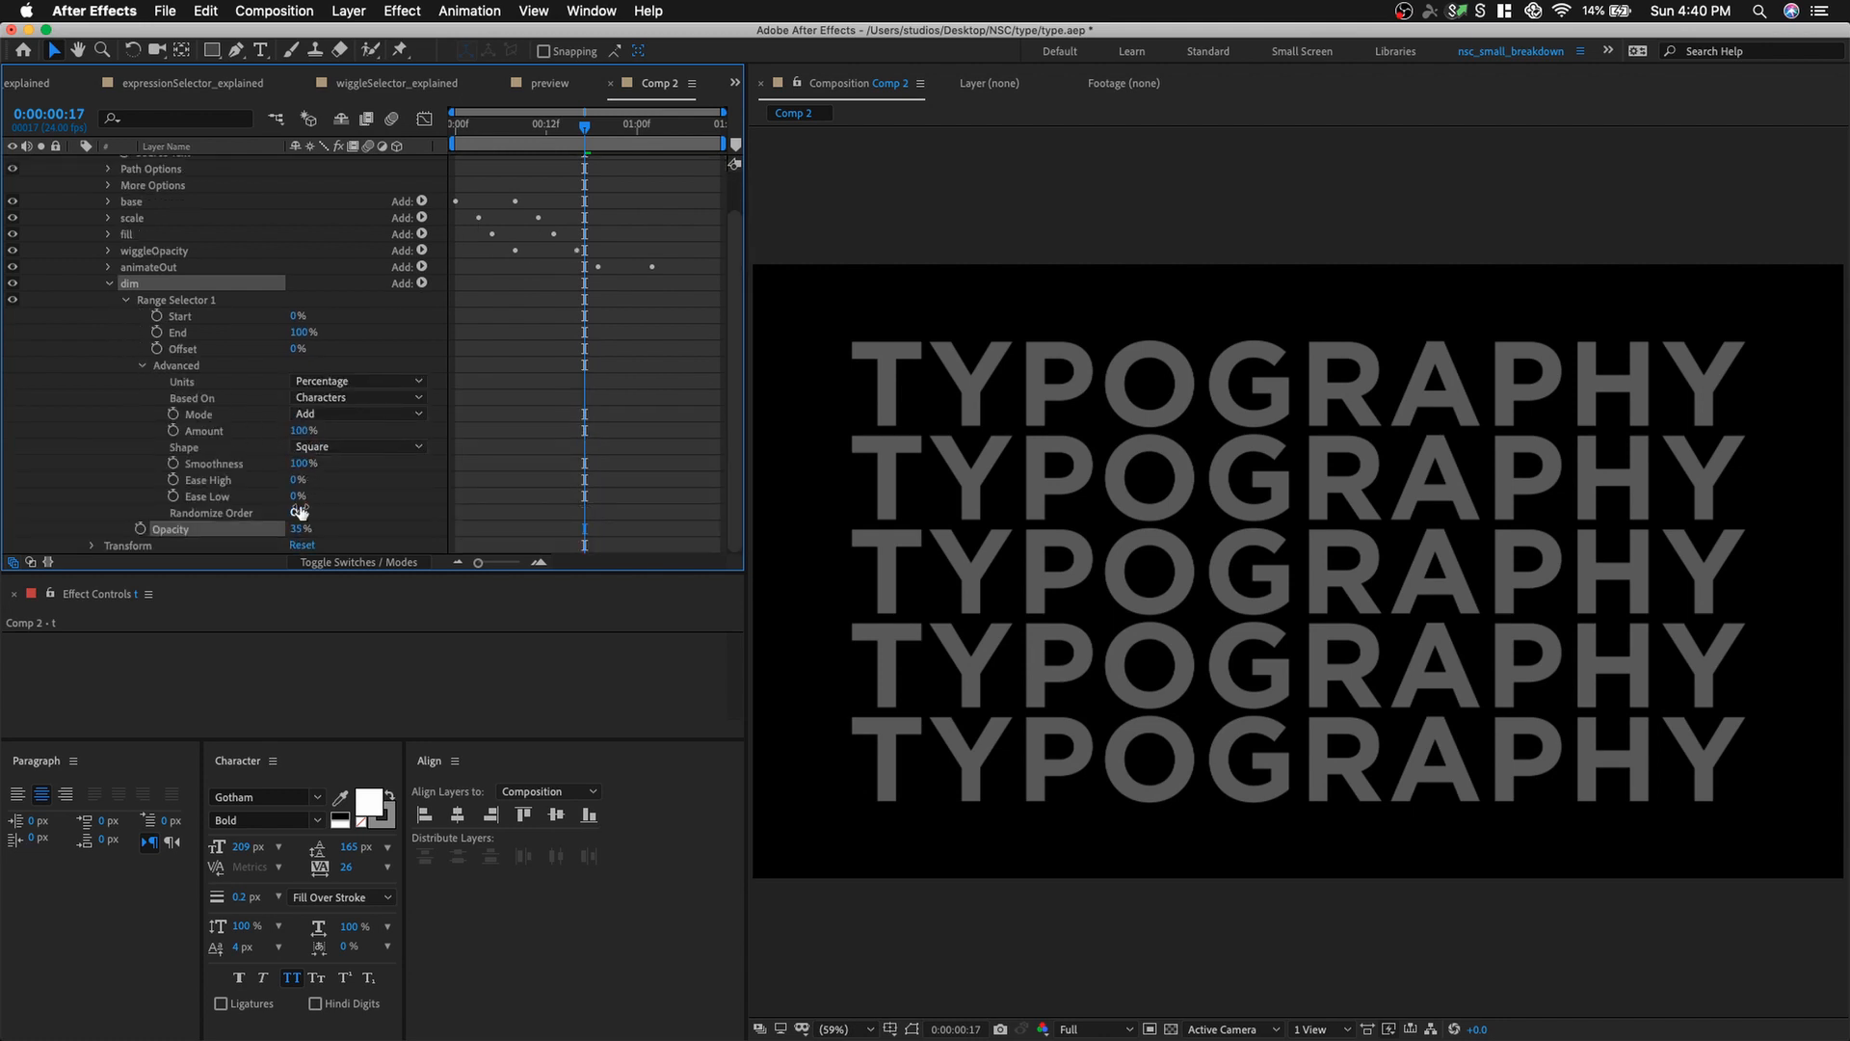
click(297, 513)
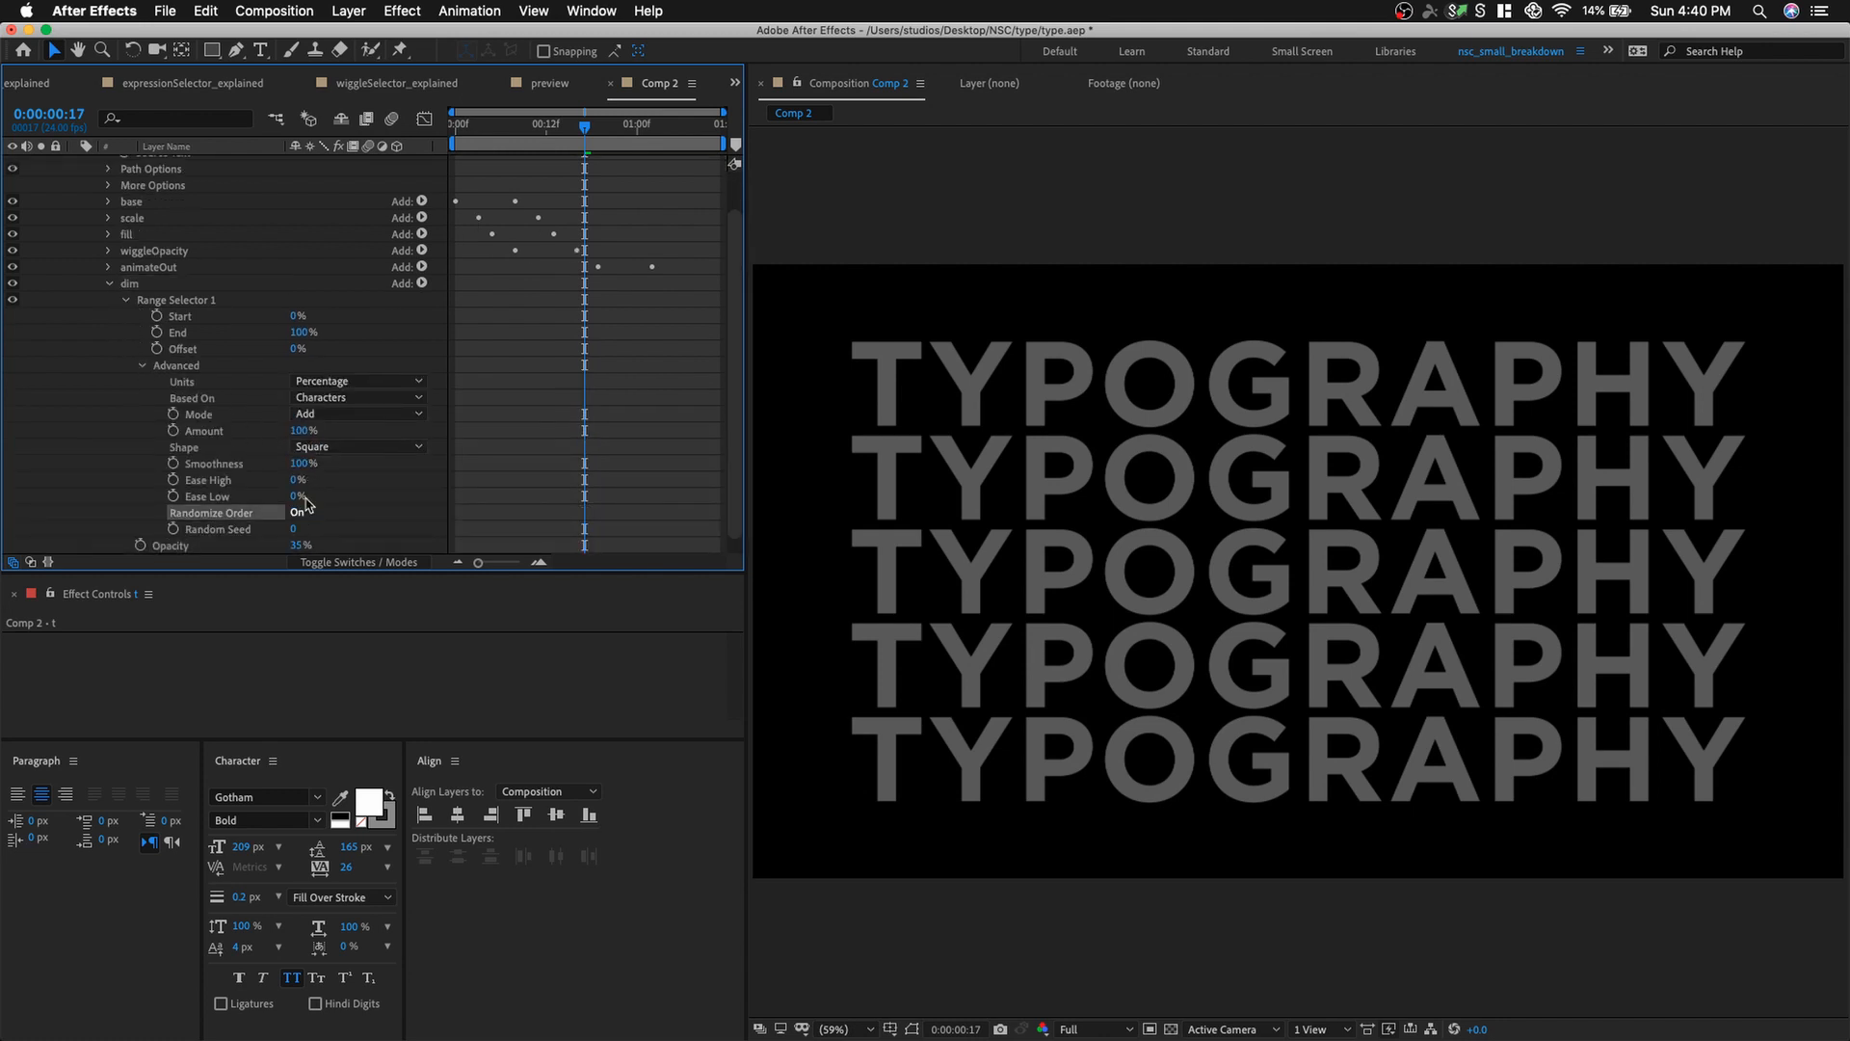
drag(296, 316, 318, 318)
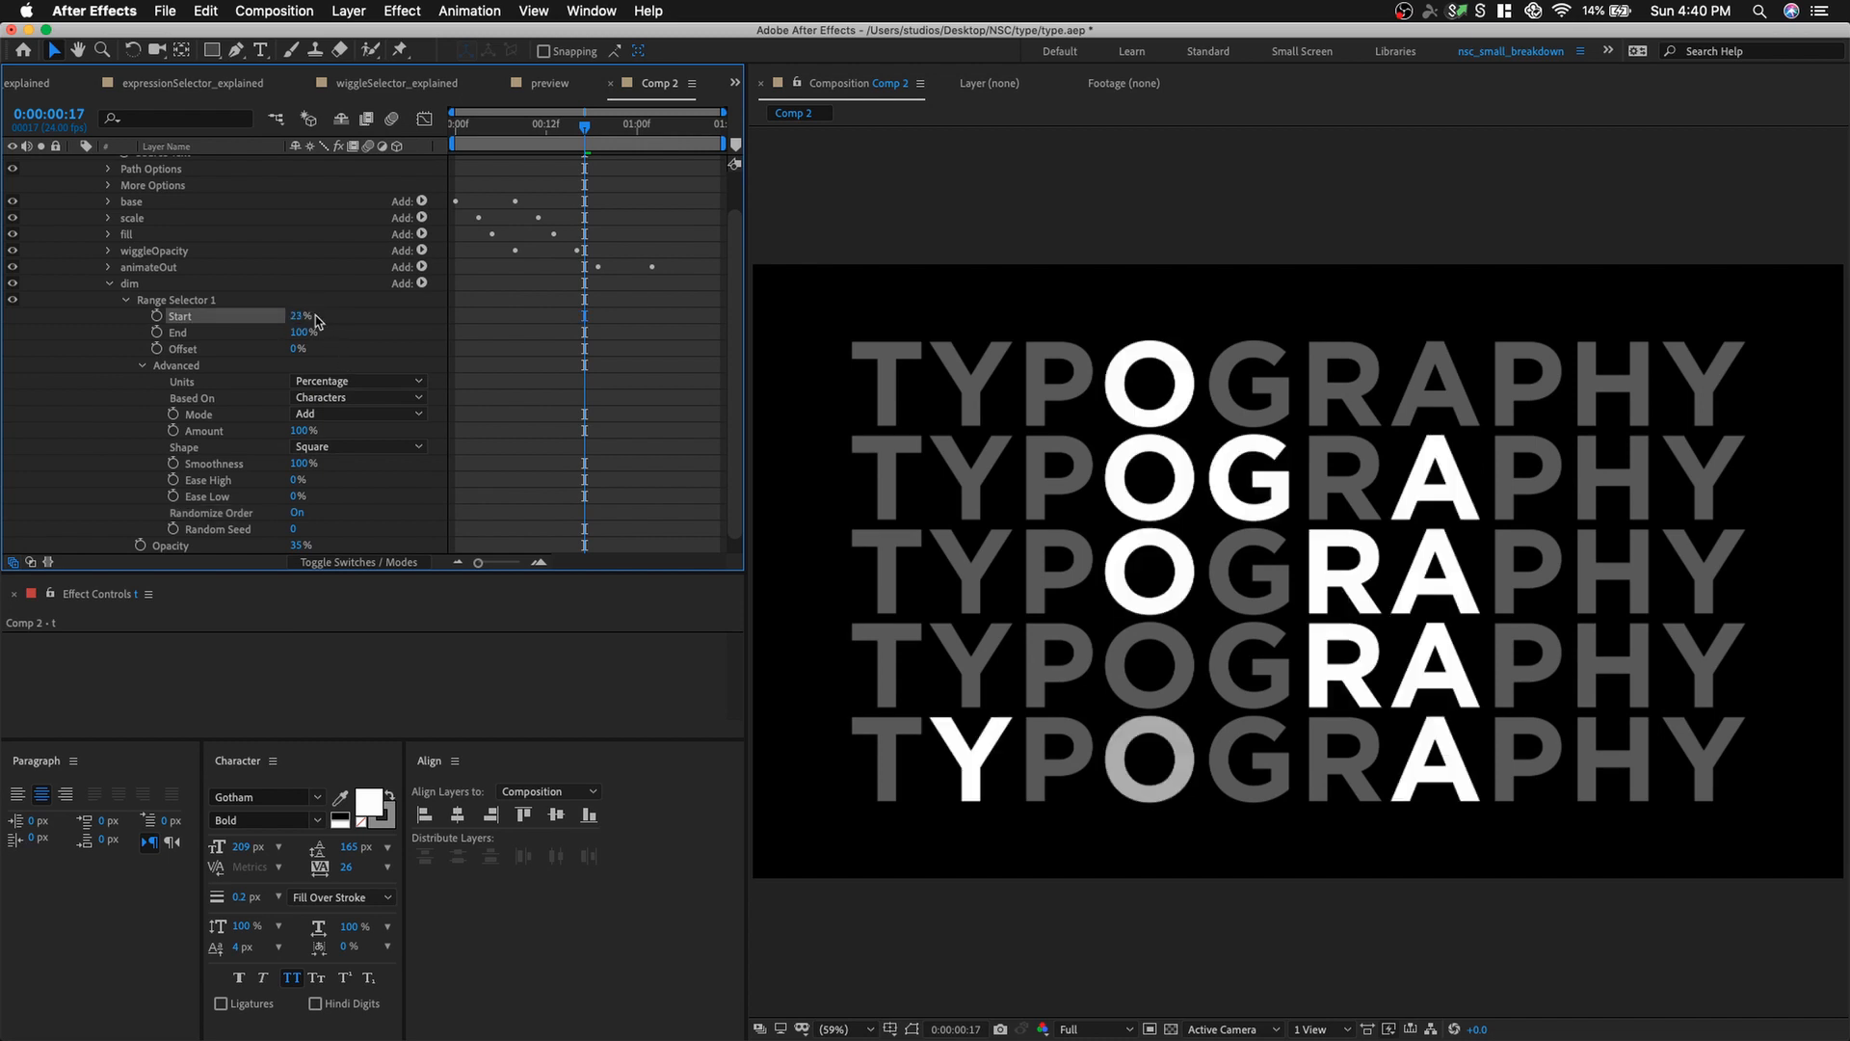
Base dim's range selector on Lines and reduce its Smoothness to 0%.
click(353, 399)
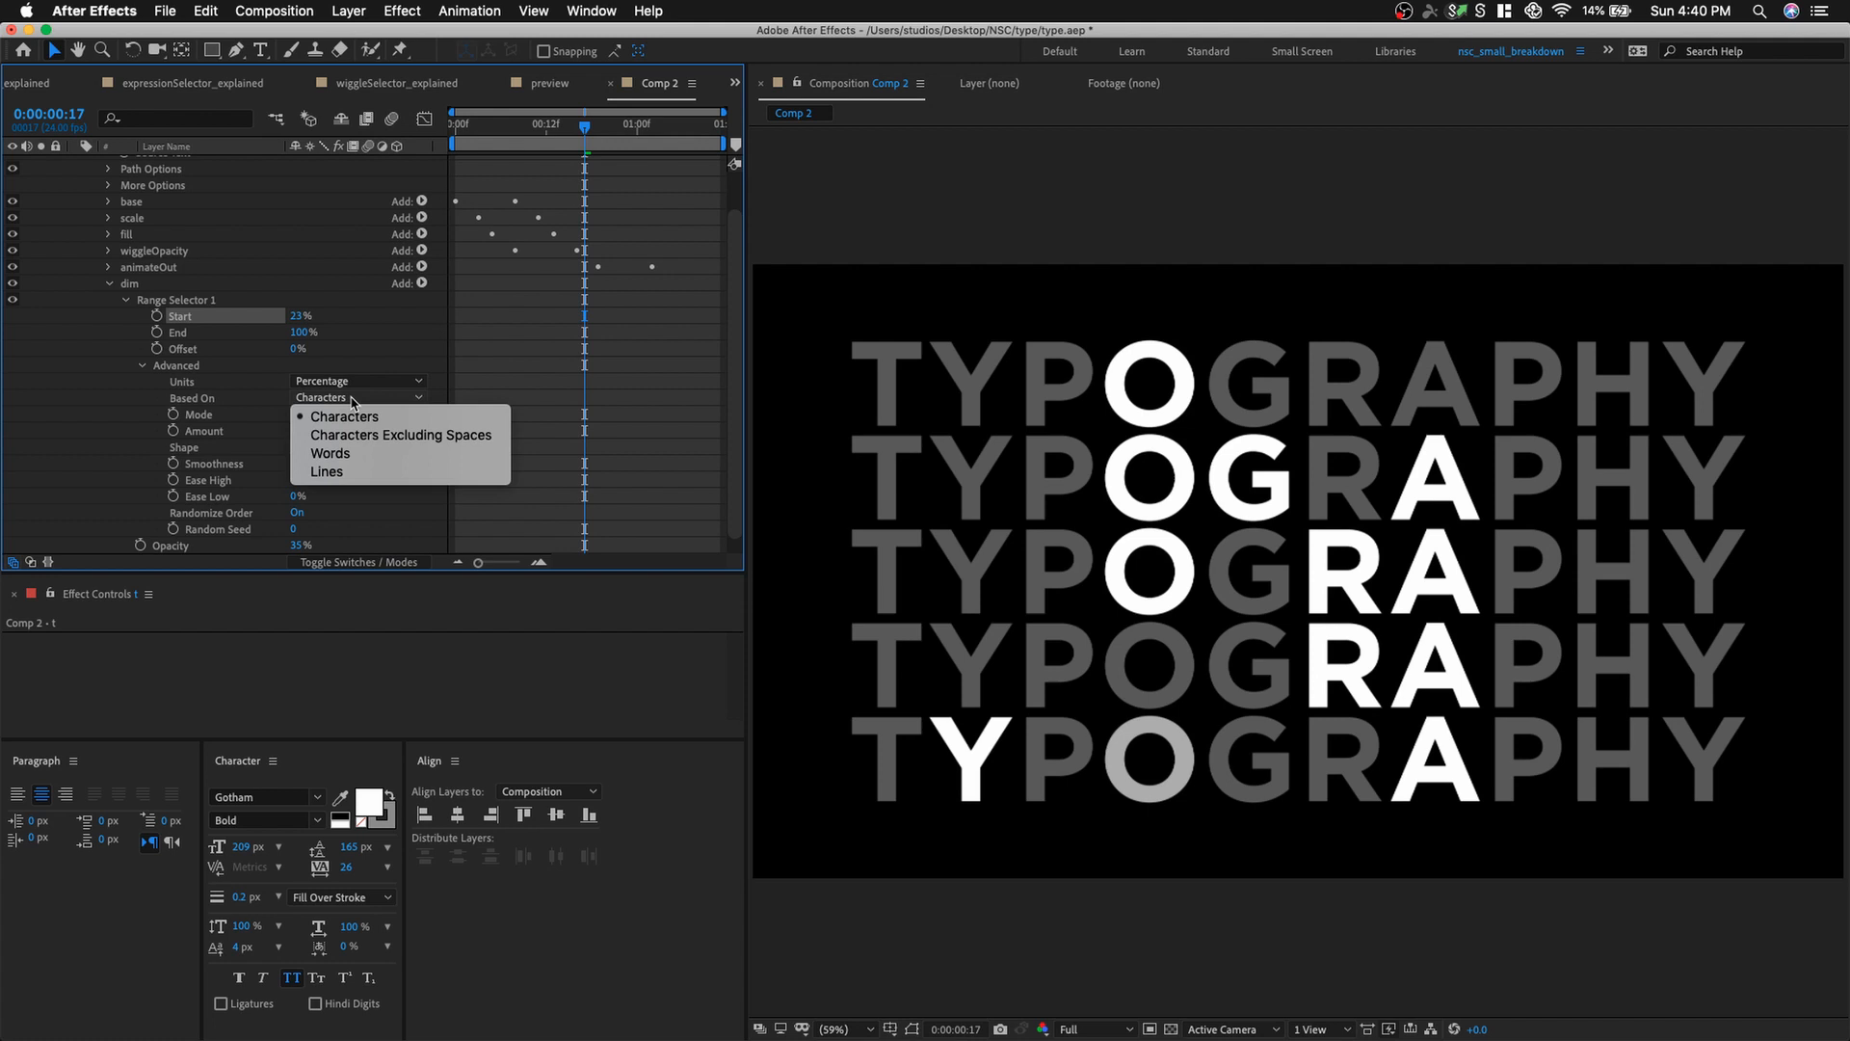
click(353, 475)
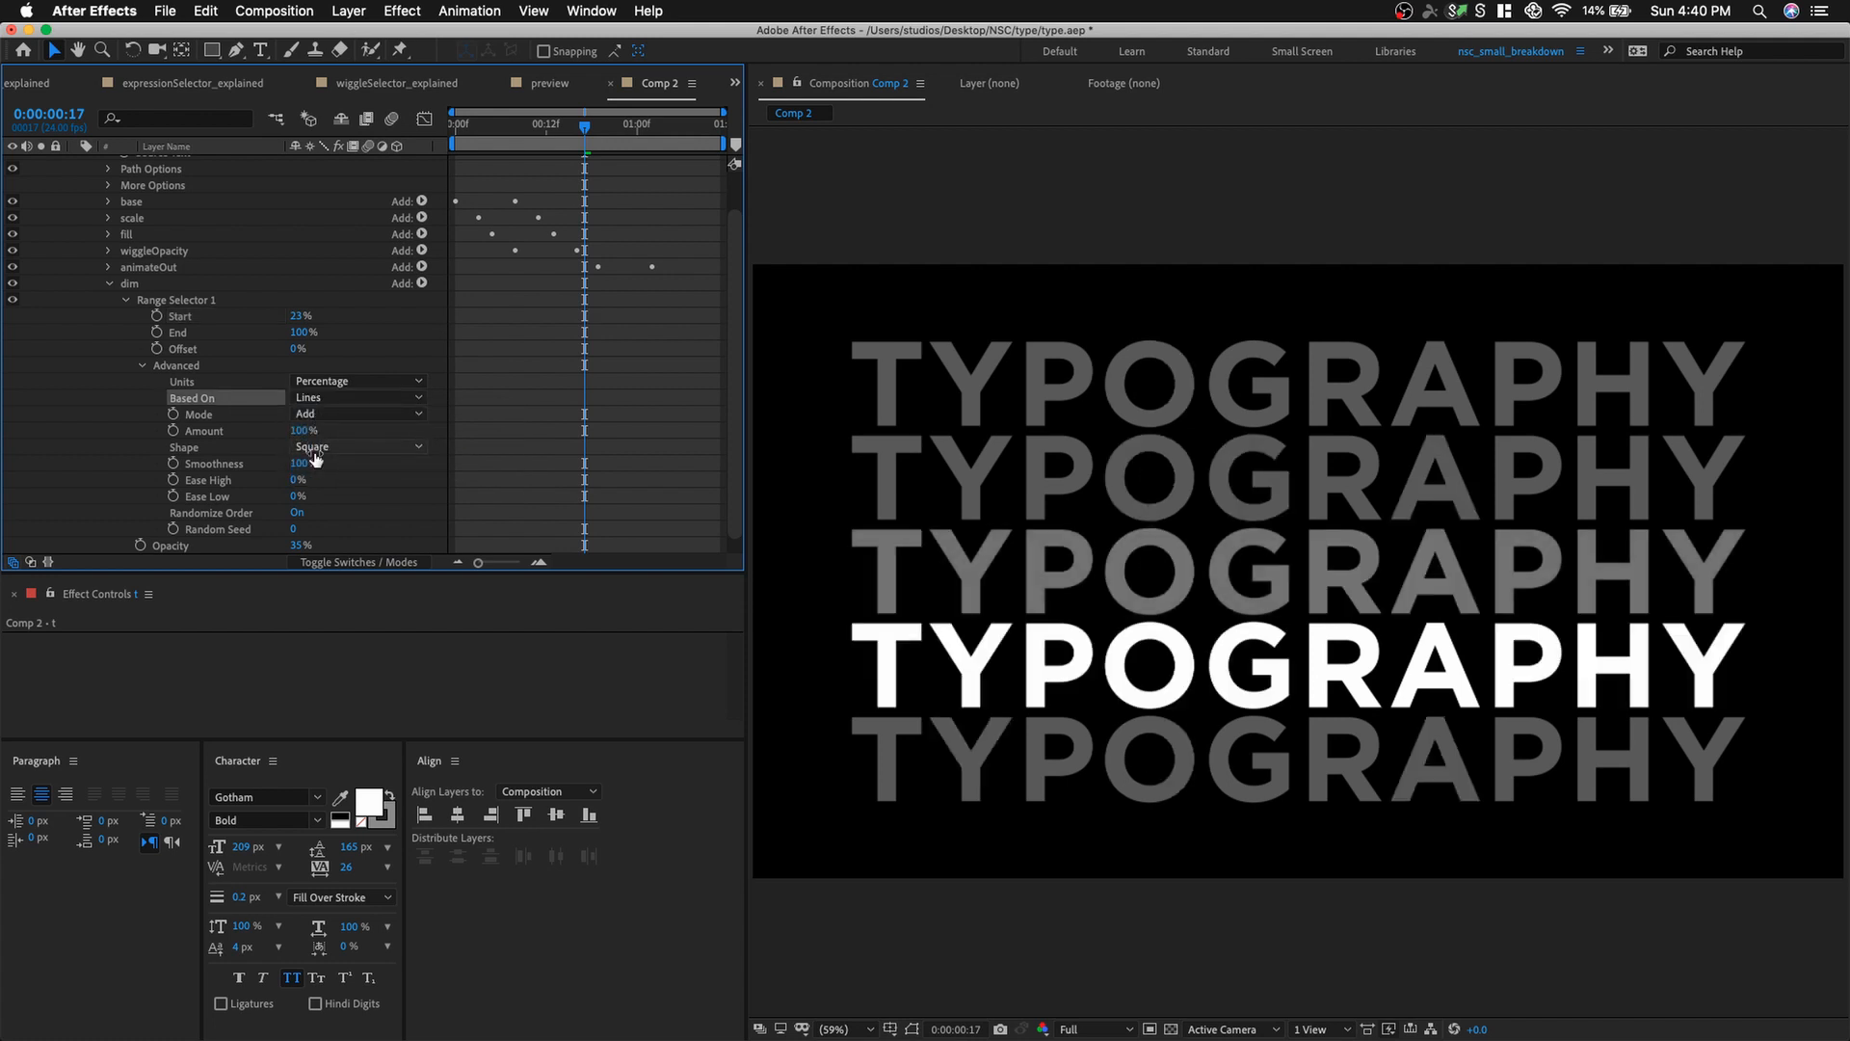
click(346, 324)
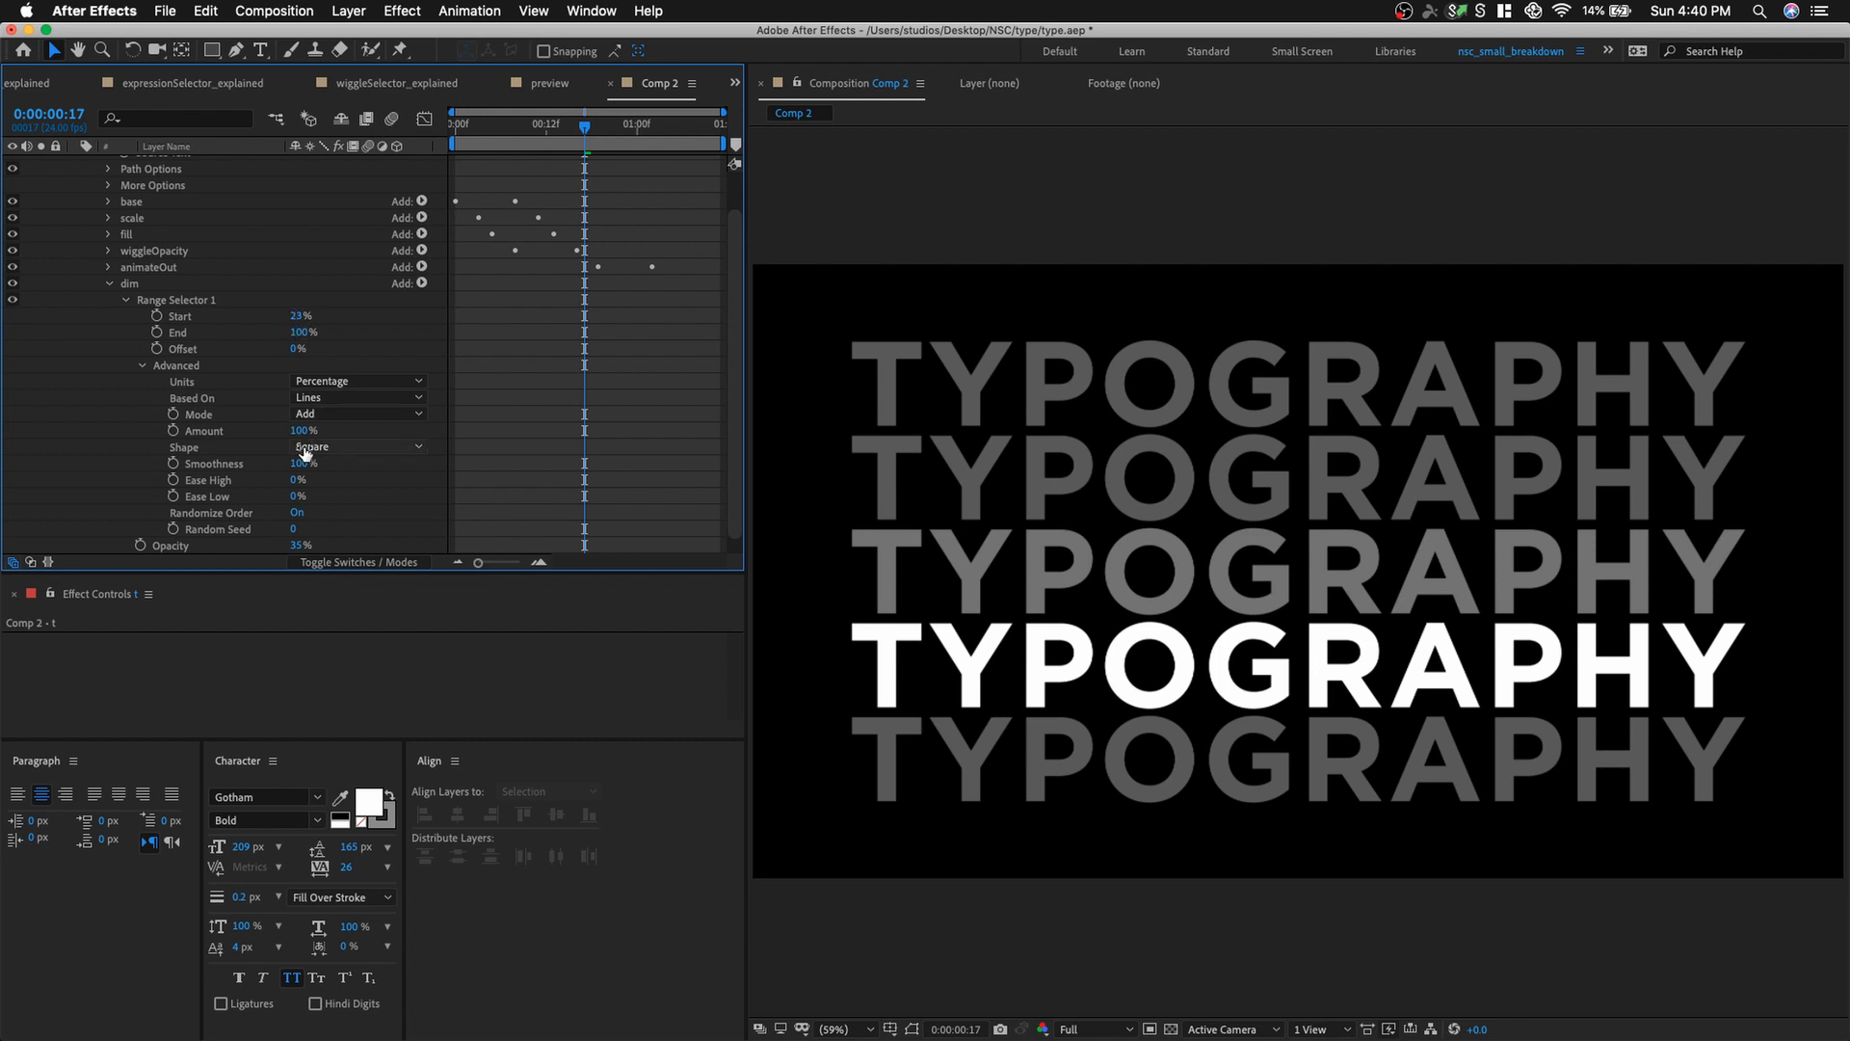
drag(299, 464, 161, 444)
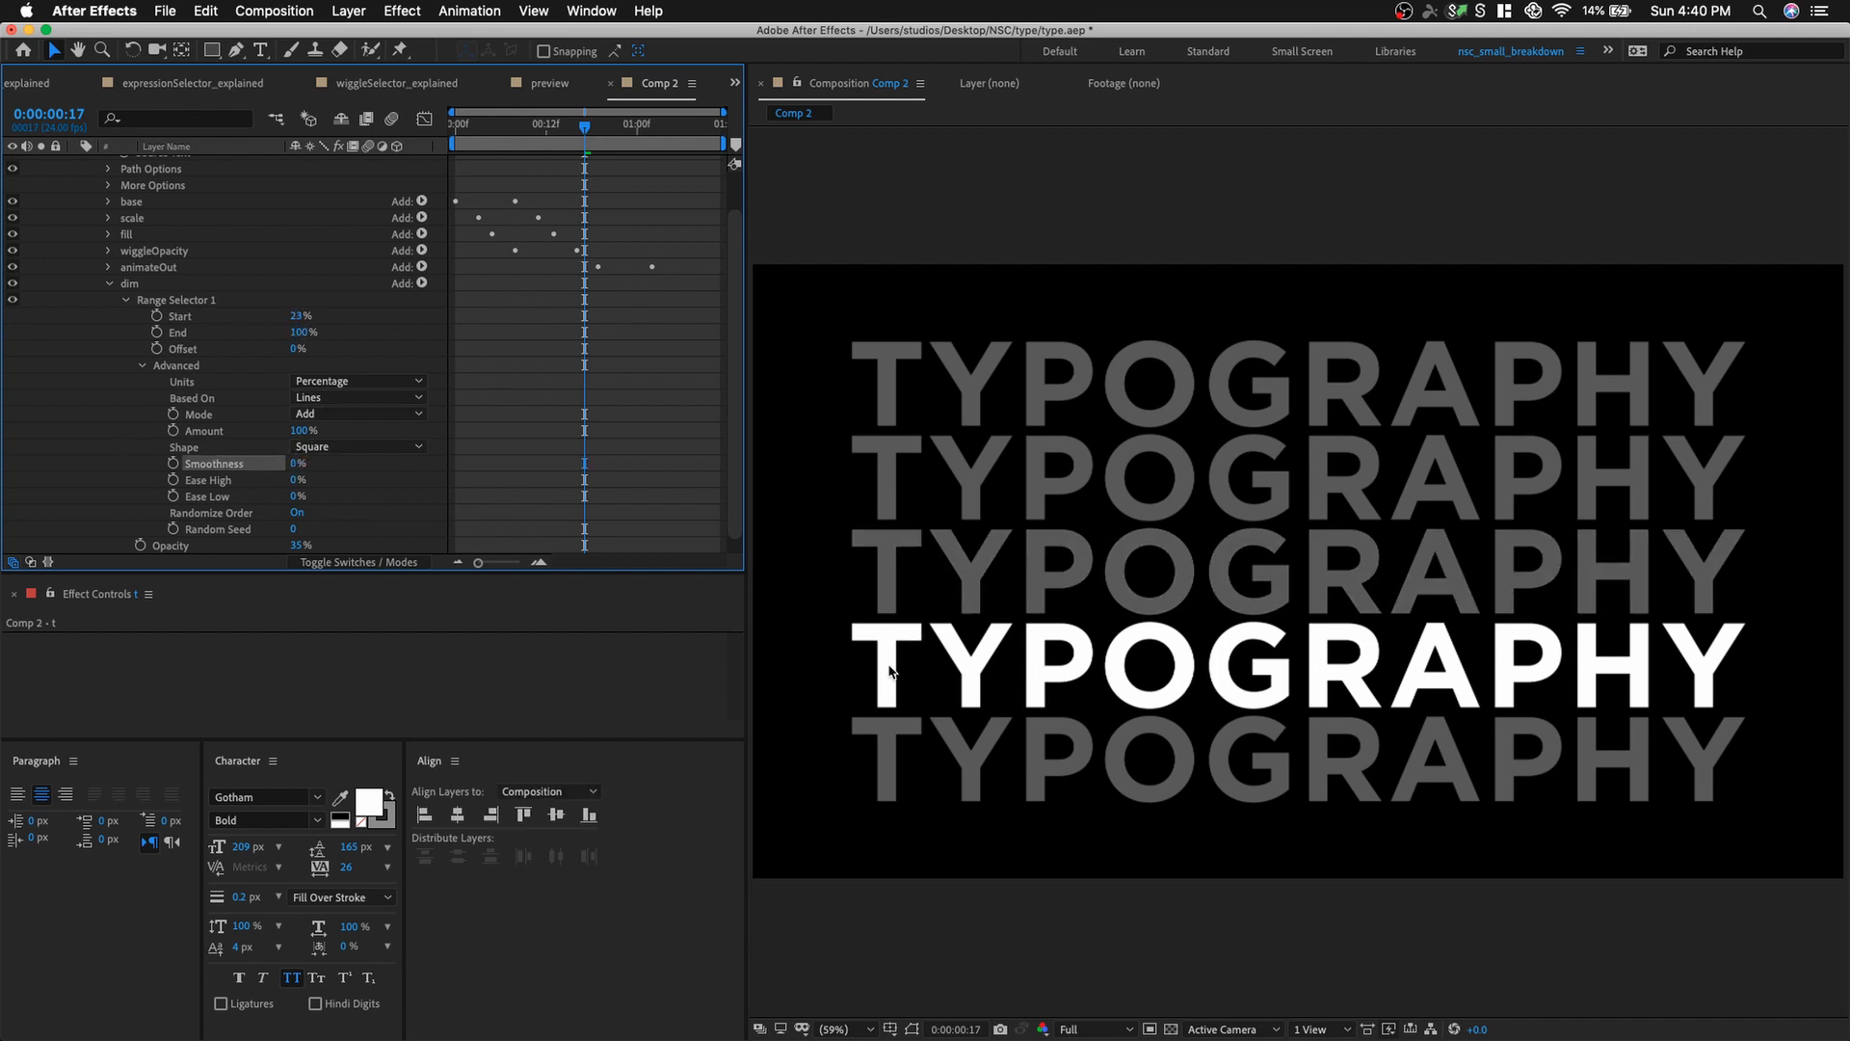
Set the Random Seed of dim's range selector to 9 and collapse the animator.
drag(294, 529, 299, 528)
click(300, 529)
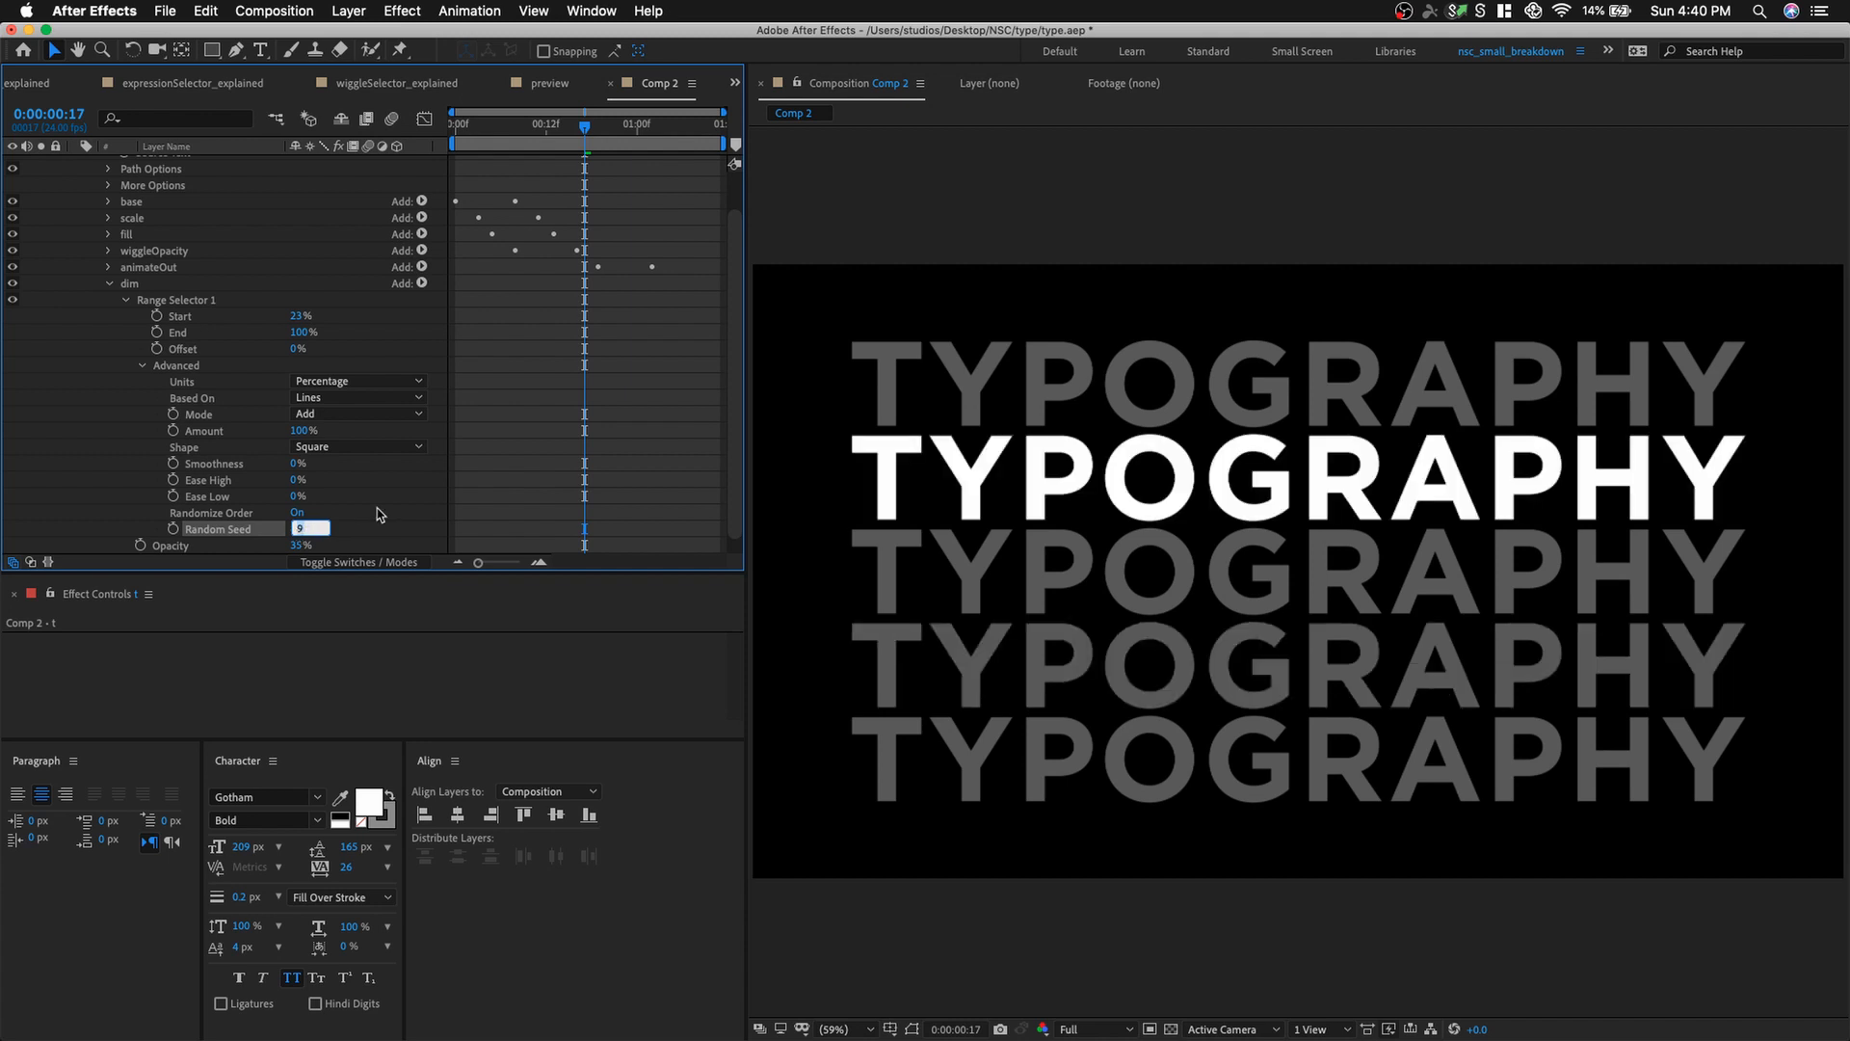
click(483, 508)
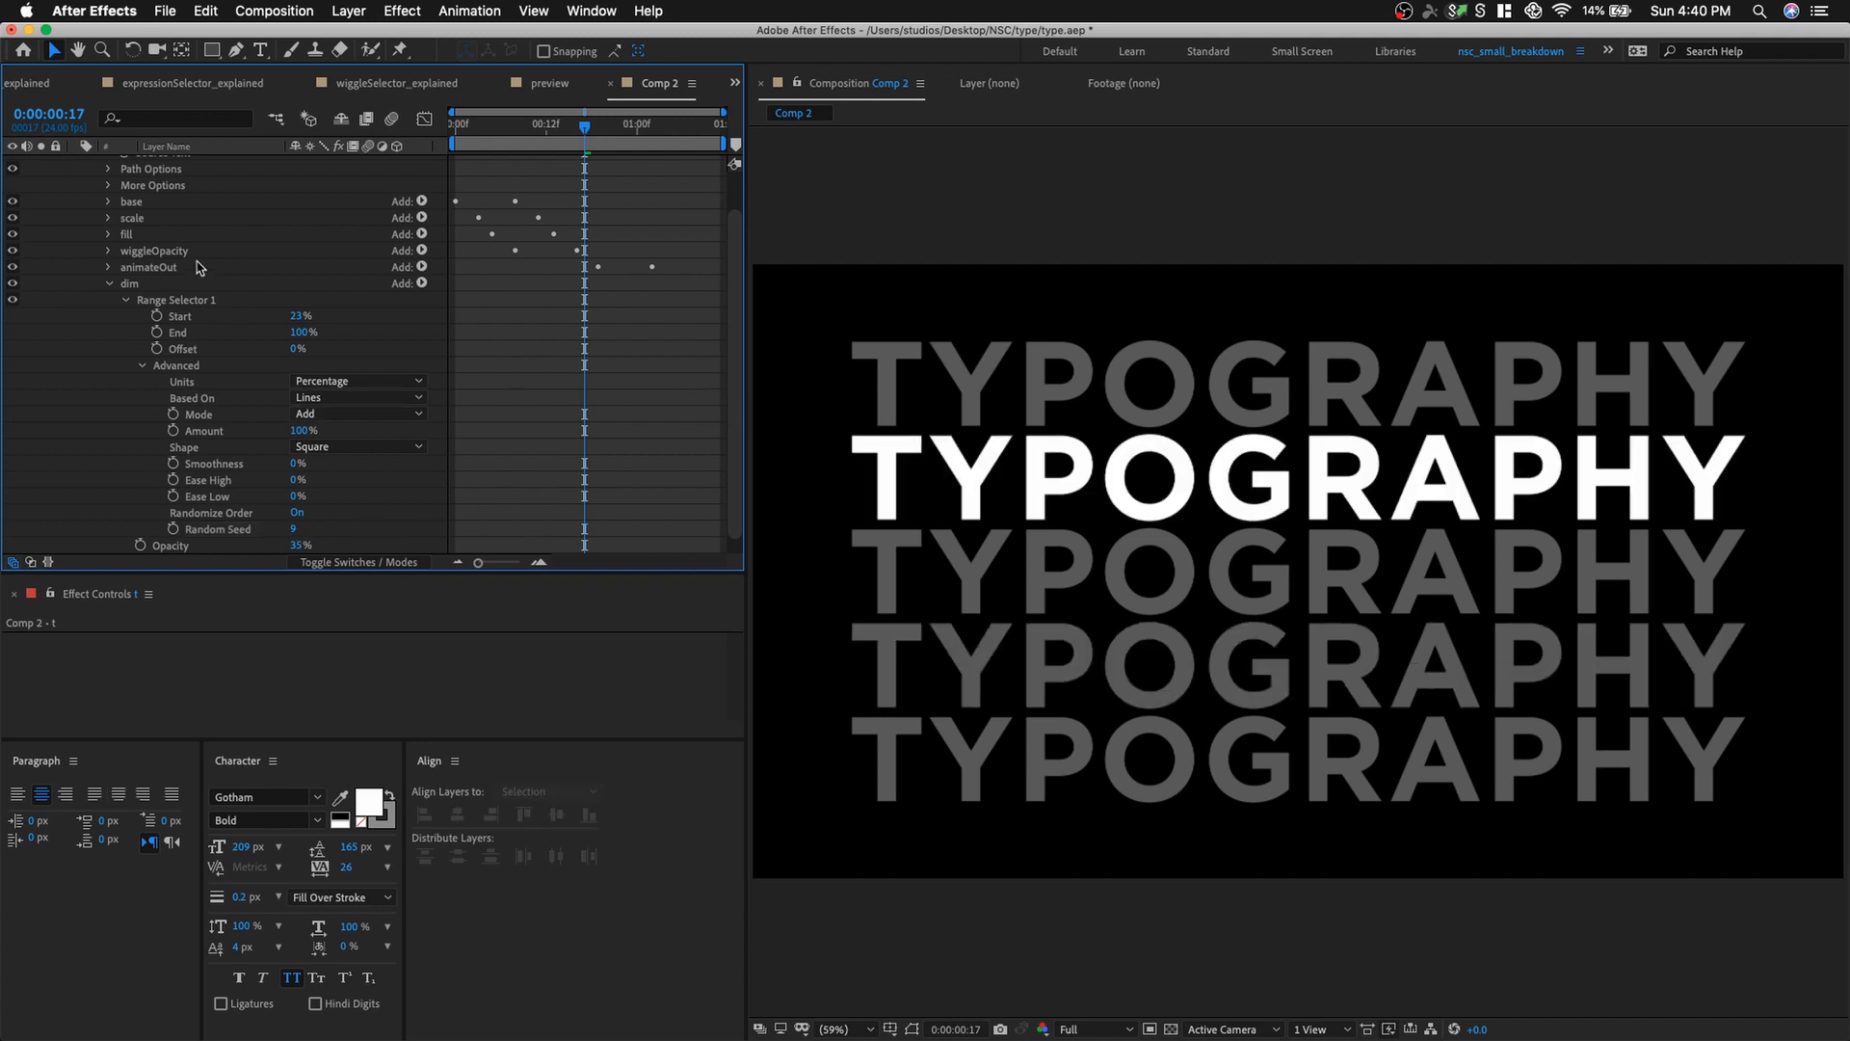
click(108, 285)
Preview the dimmed text animation from the start and scrub through to about frame 0:00:01:07.
key(Home)
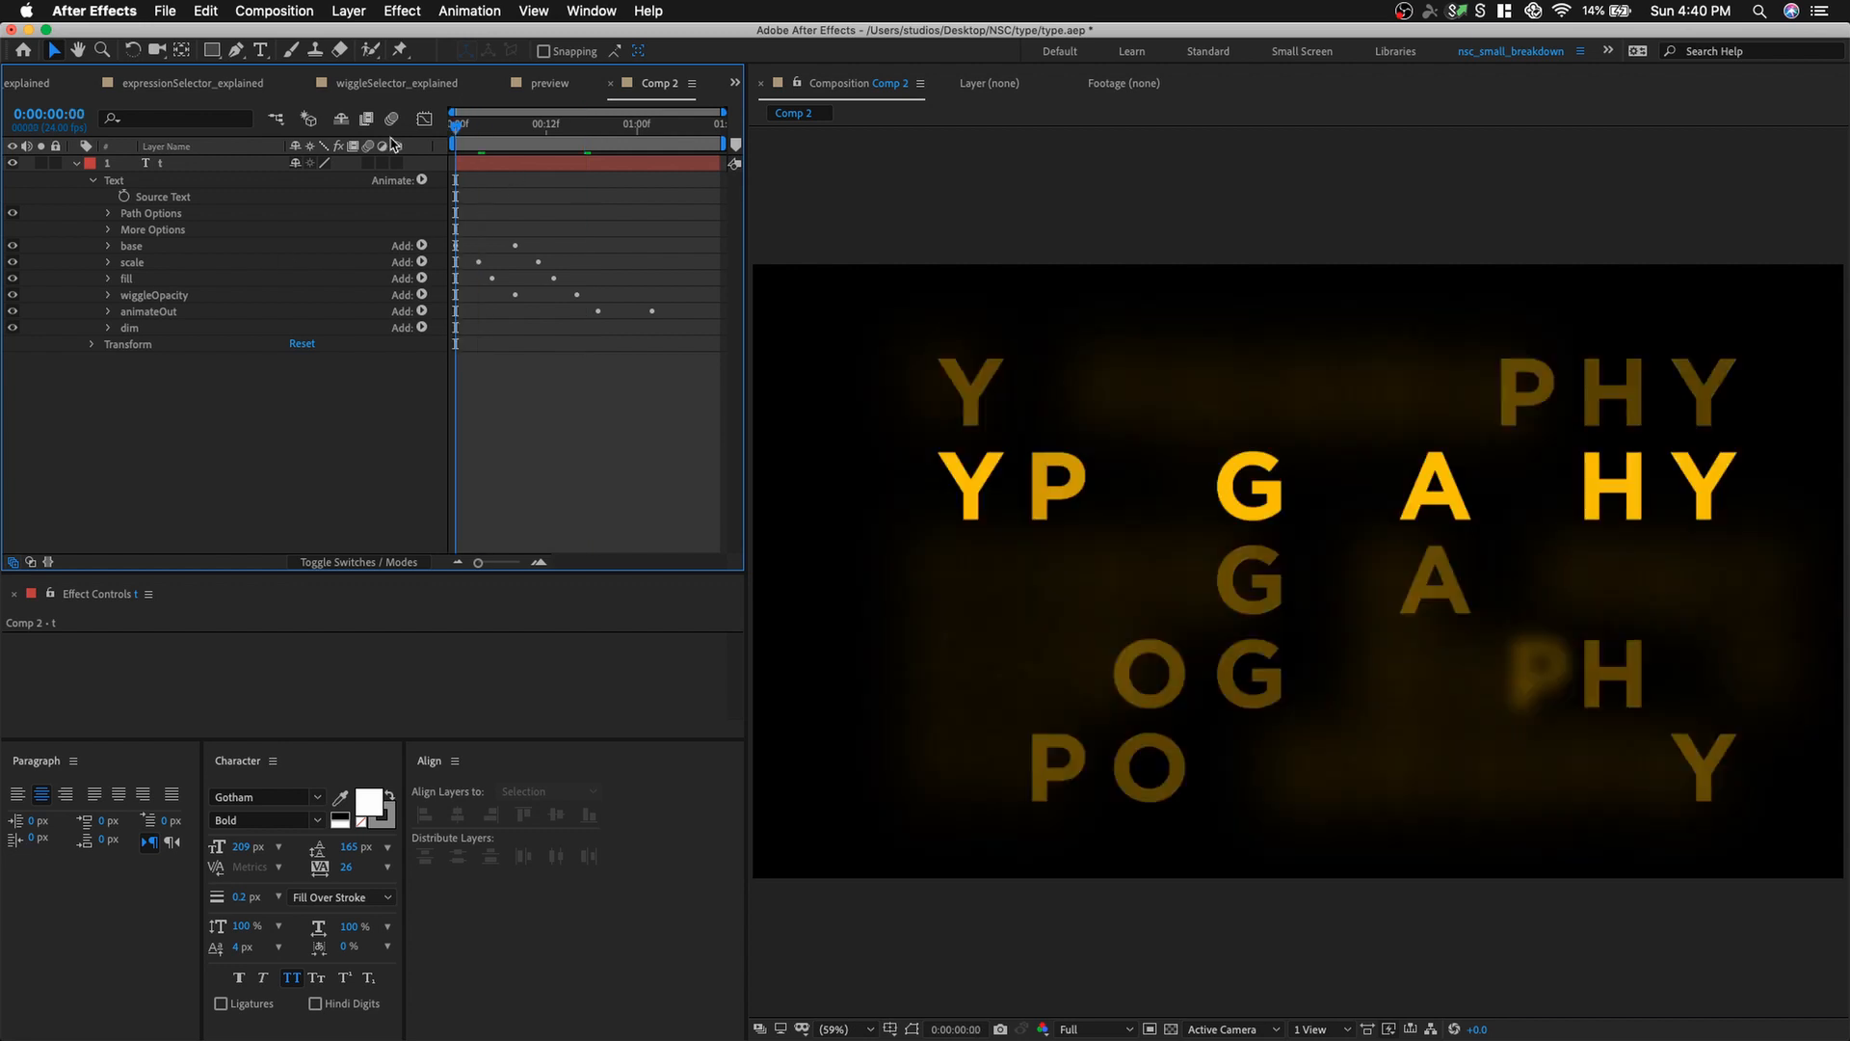
key(space)
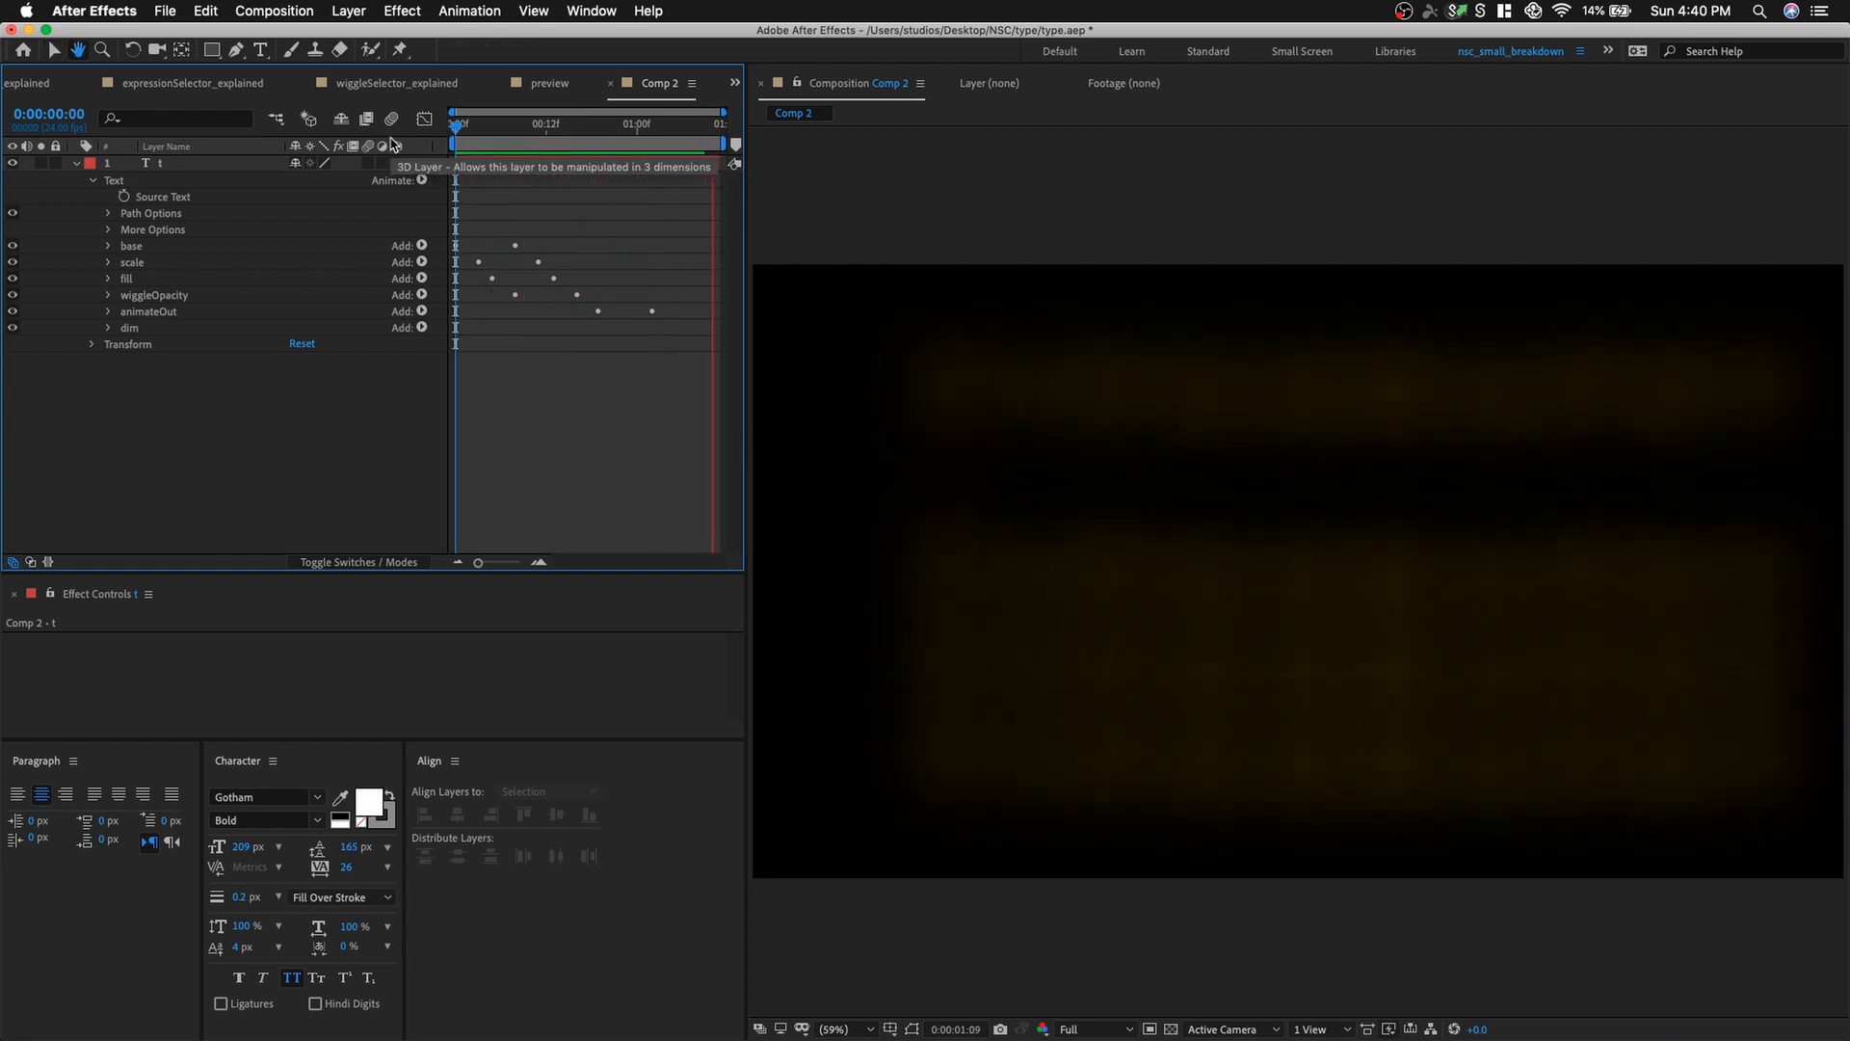
drag(472, 129, 690, 144)
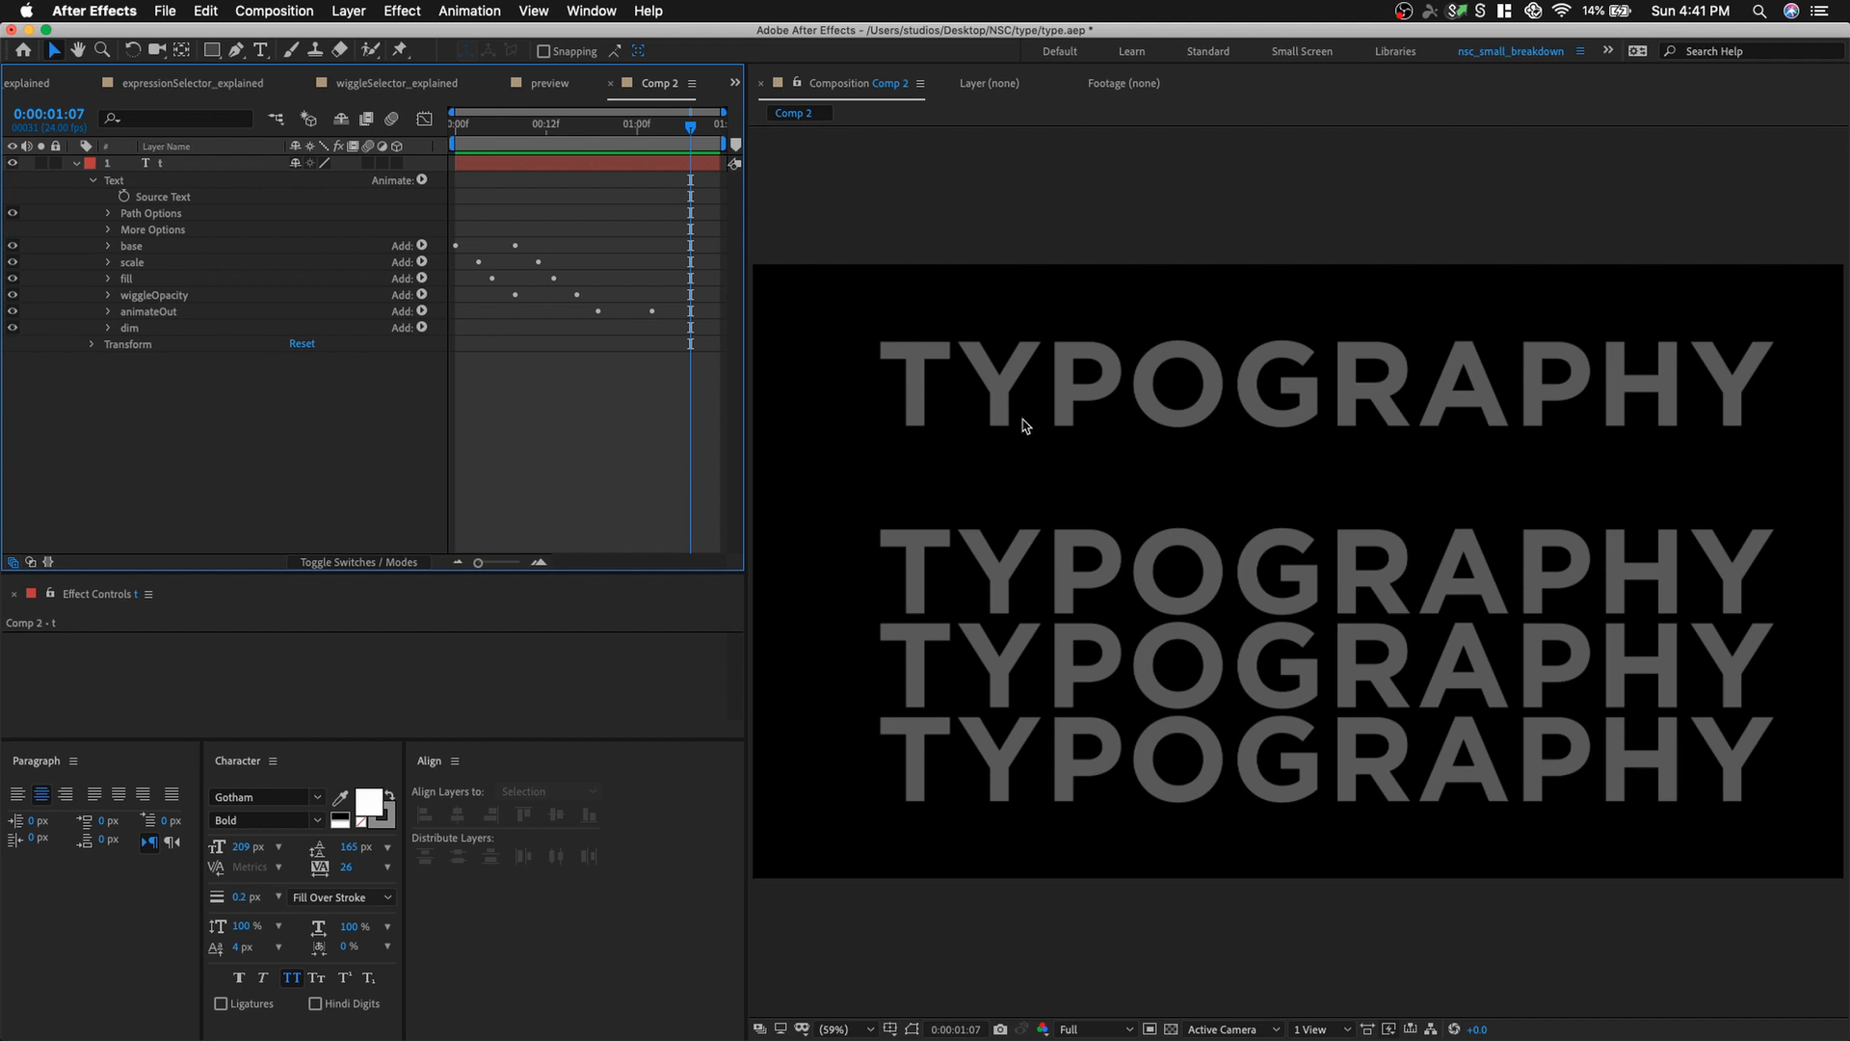
Reorder the text animators so that dim sits above base, directly below More Options.
click(127, 328)
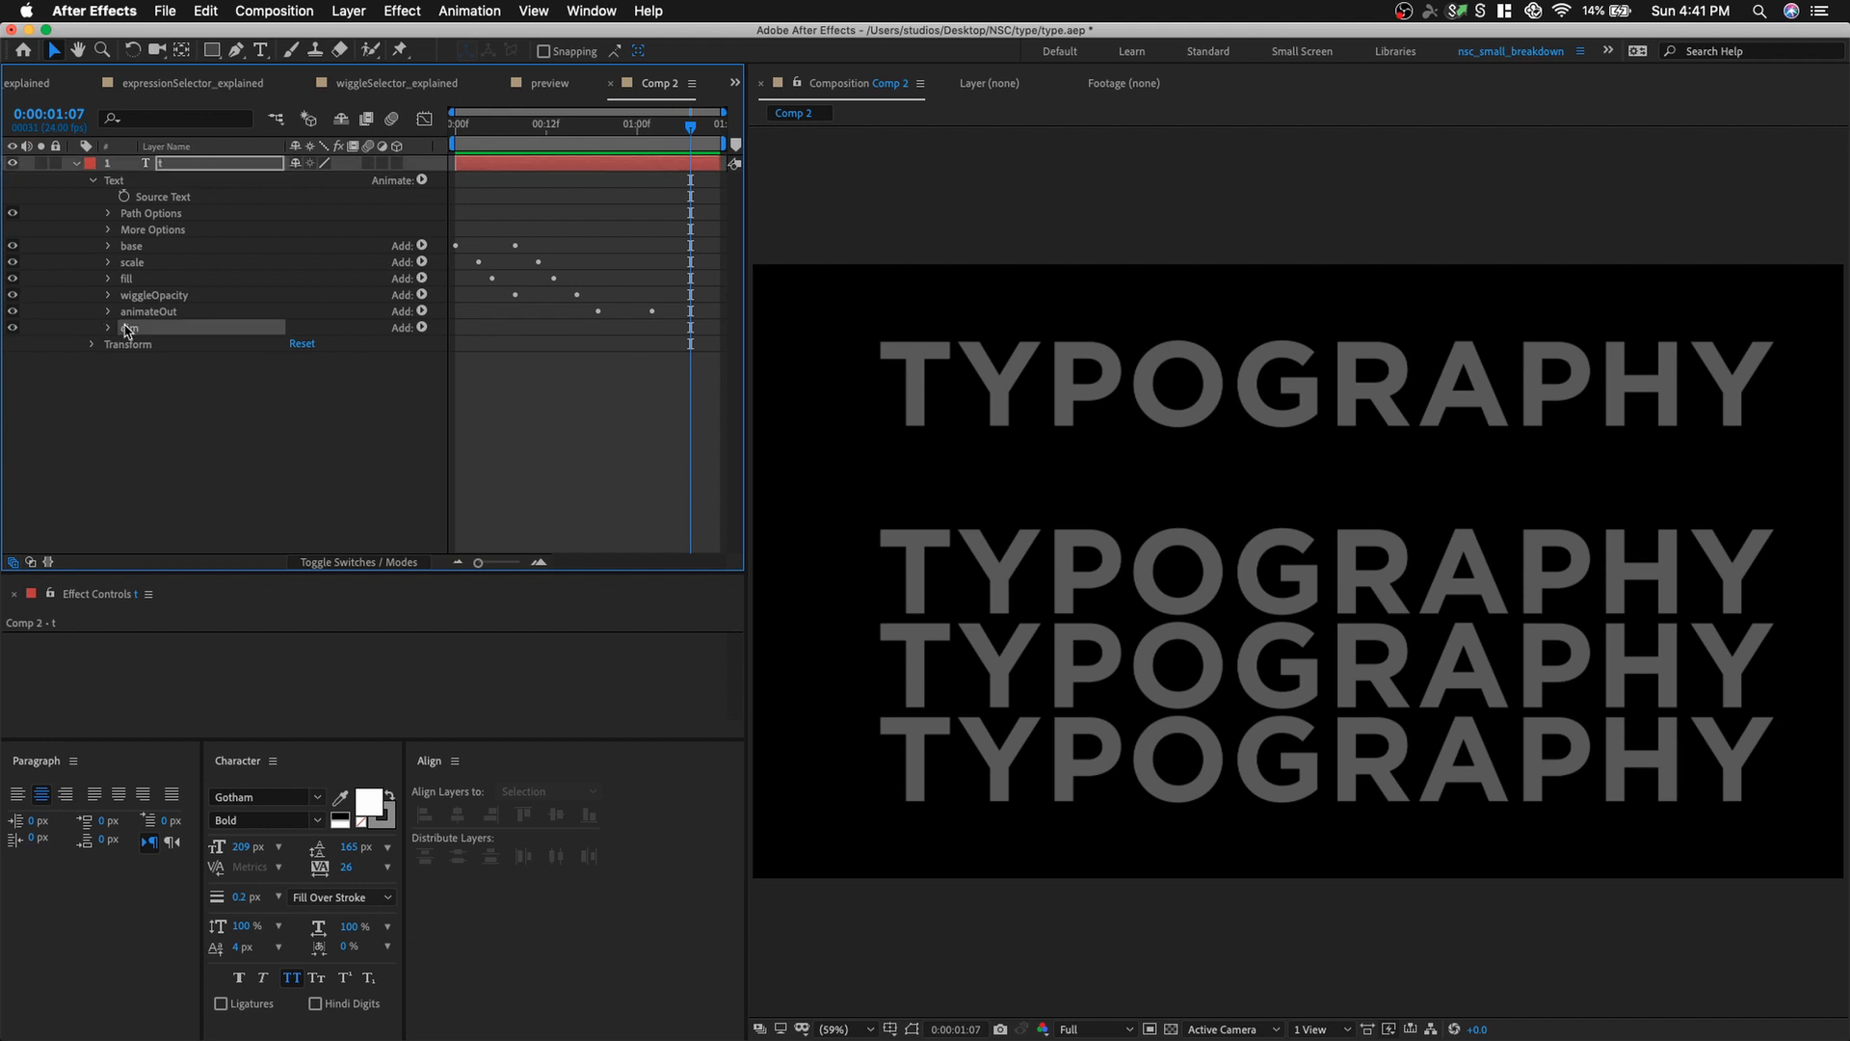
click(154, 247)
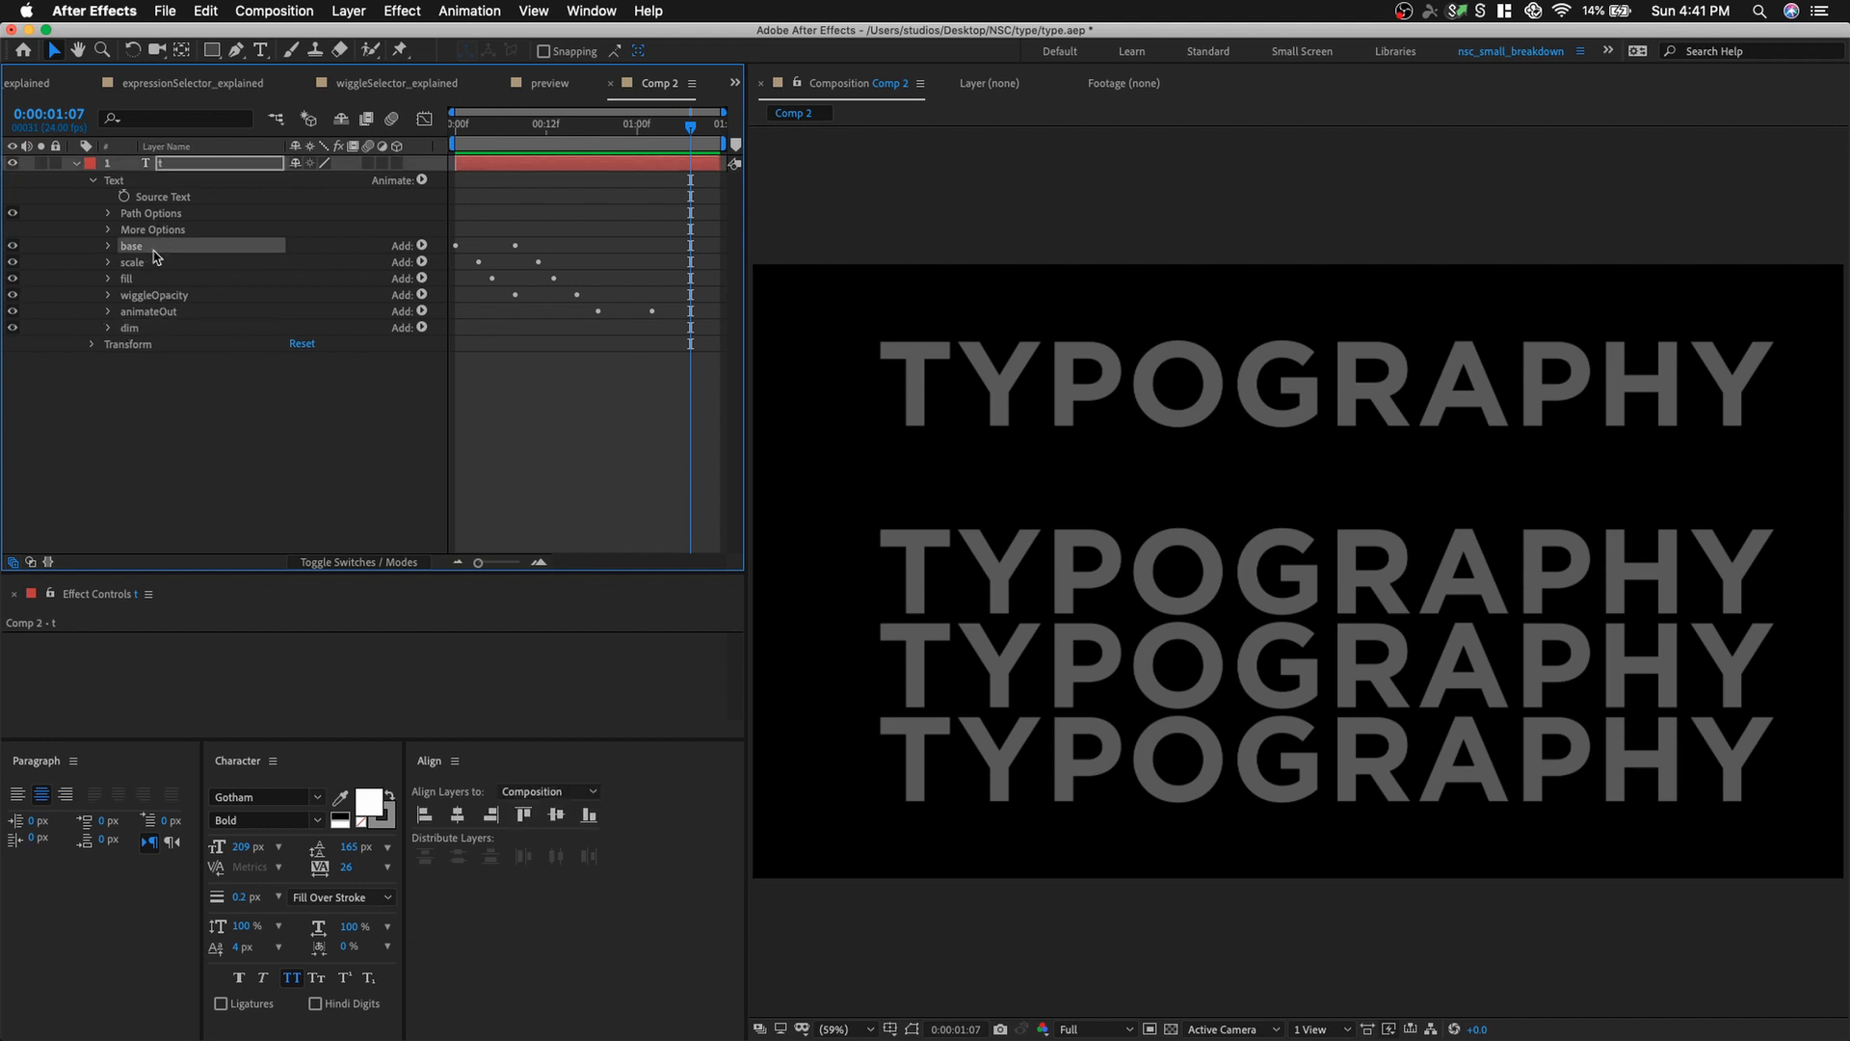
click(140, 329)
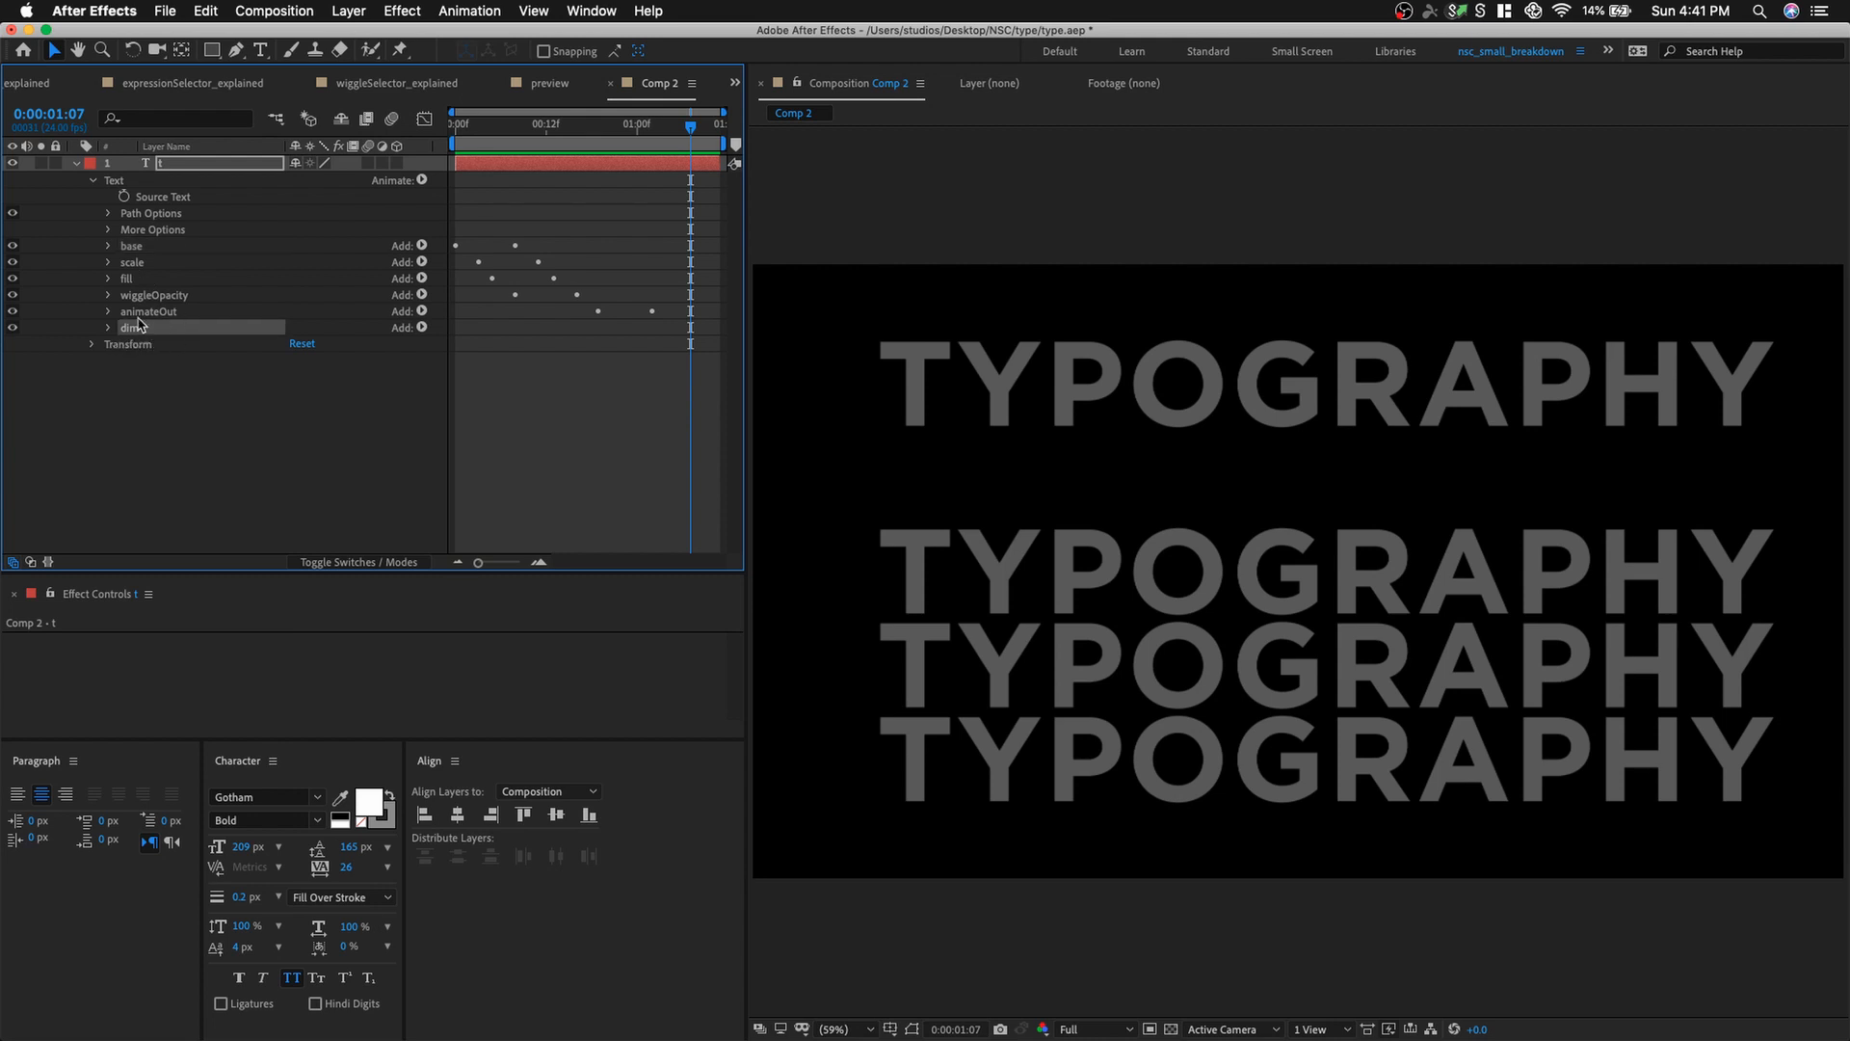
click(108, 329)
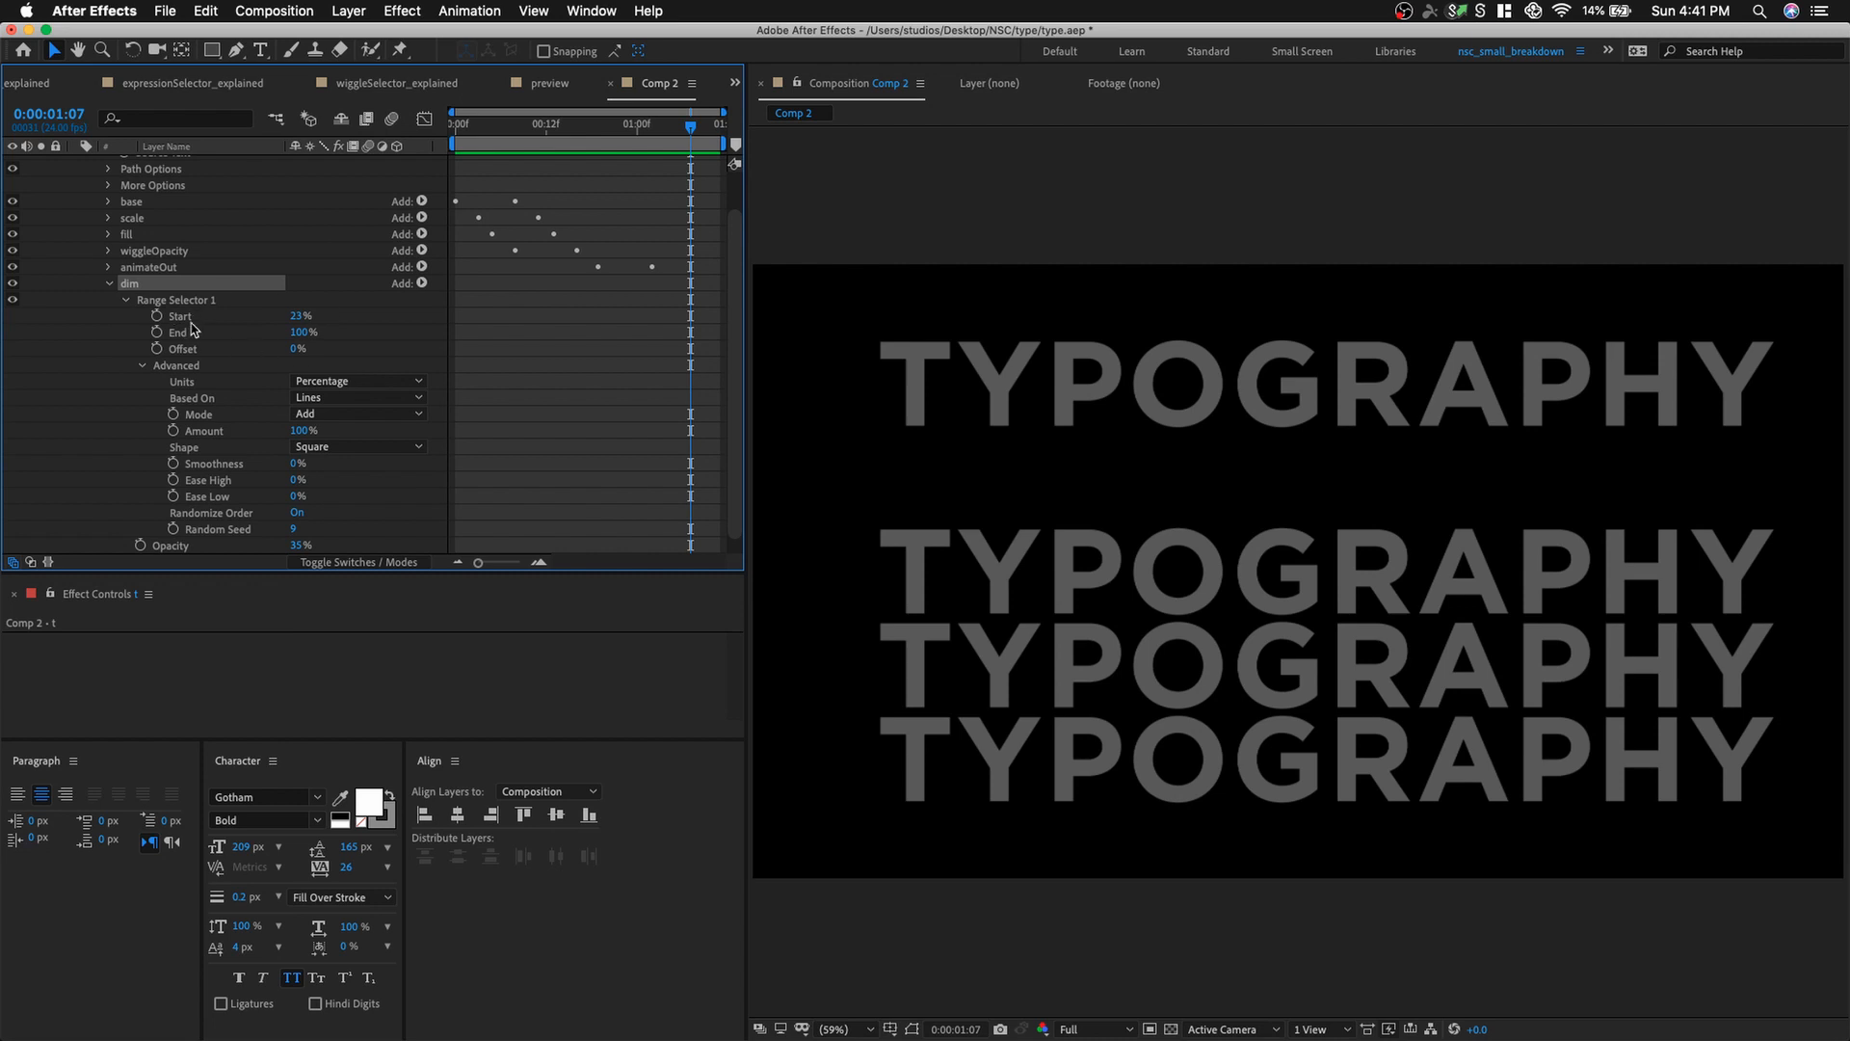
click(108, 284)
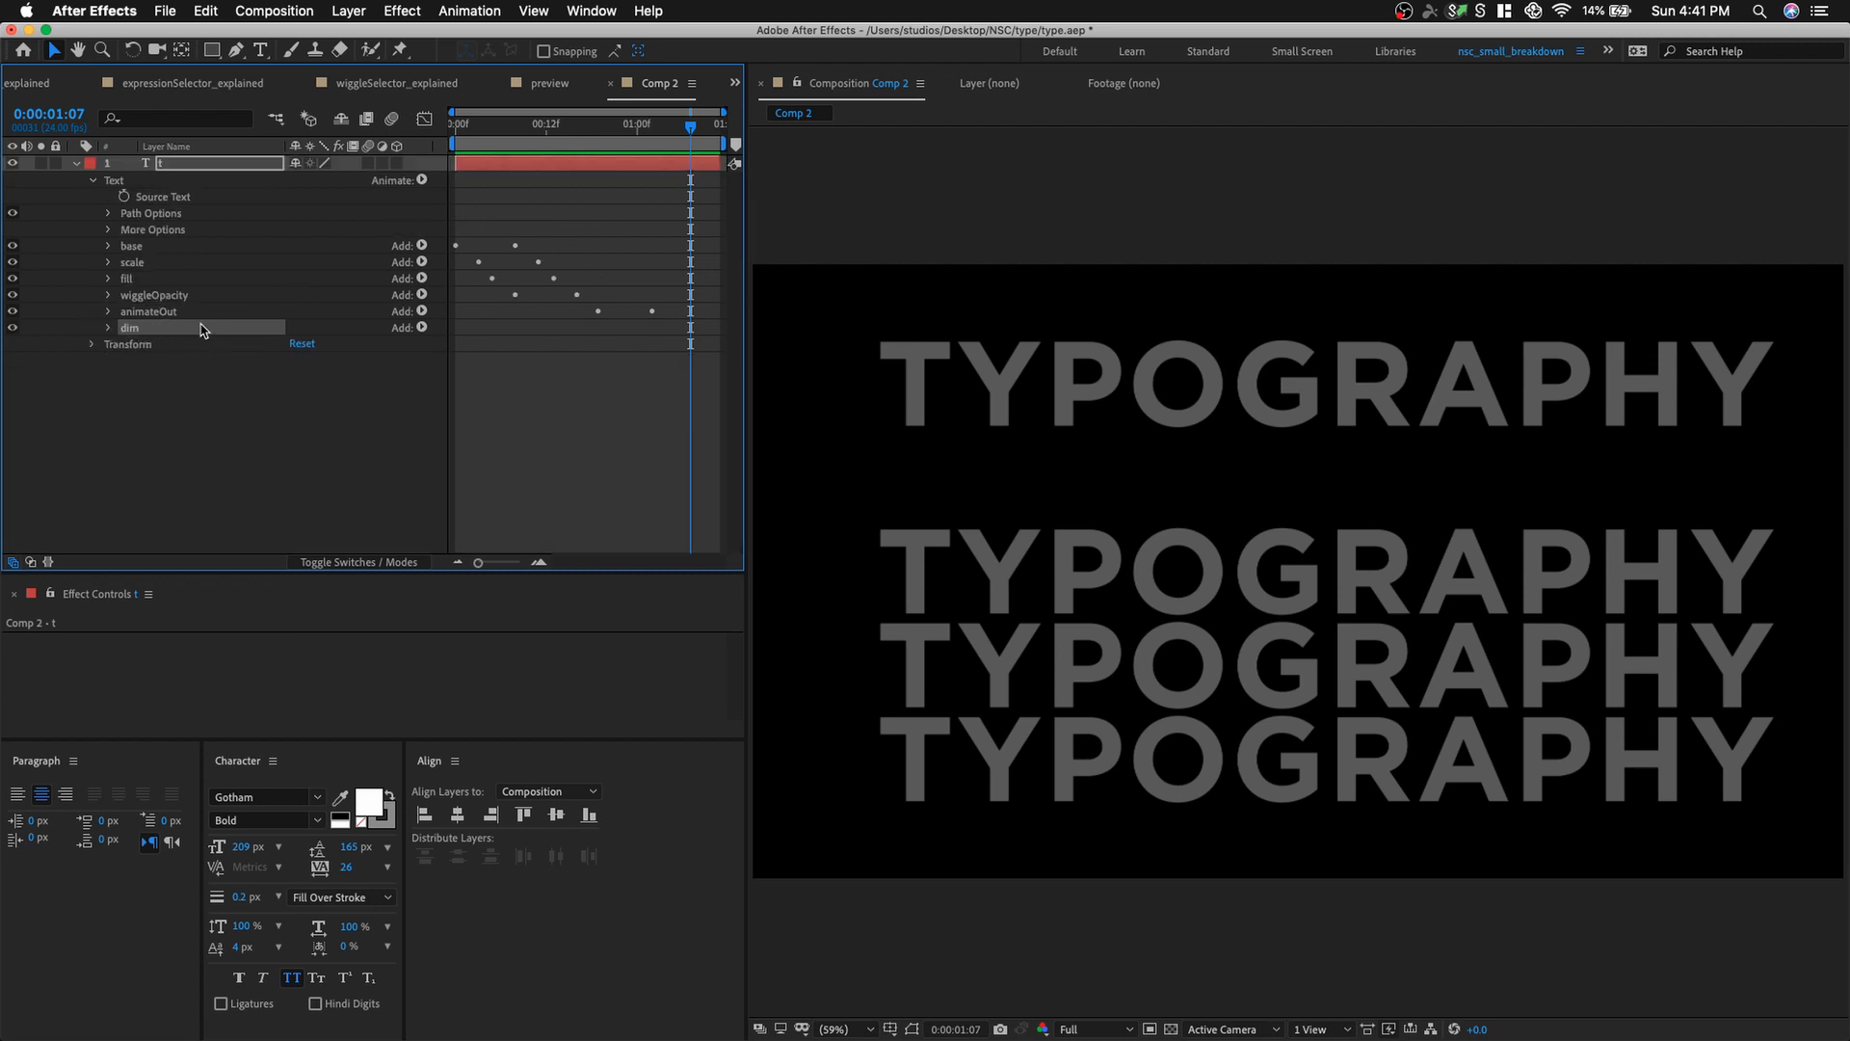
drag(202, 329, 184, 244)
Preview the reordered animation from the start and disable the base, scale, fill, wiggleOpacity and animateOut animators, leaving only dim active.
drag(490, 132, 425, 133)
key(space)
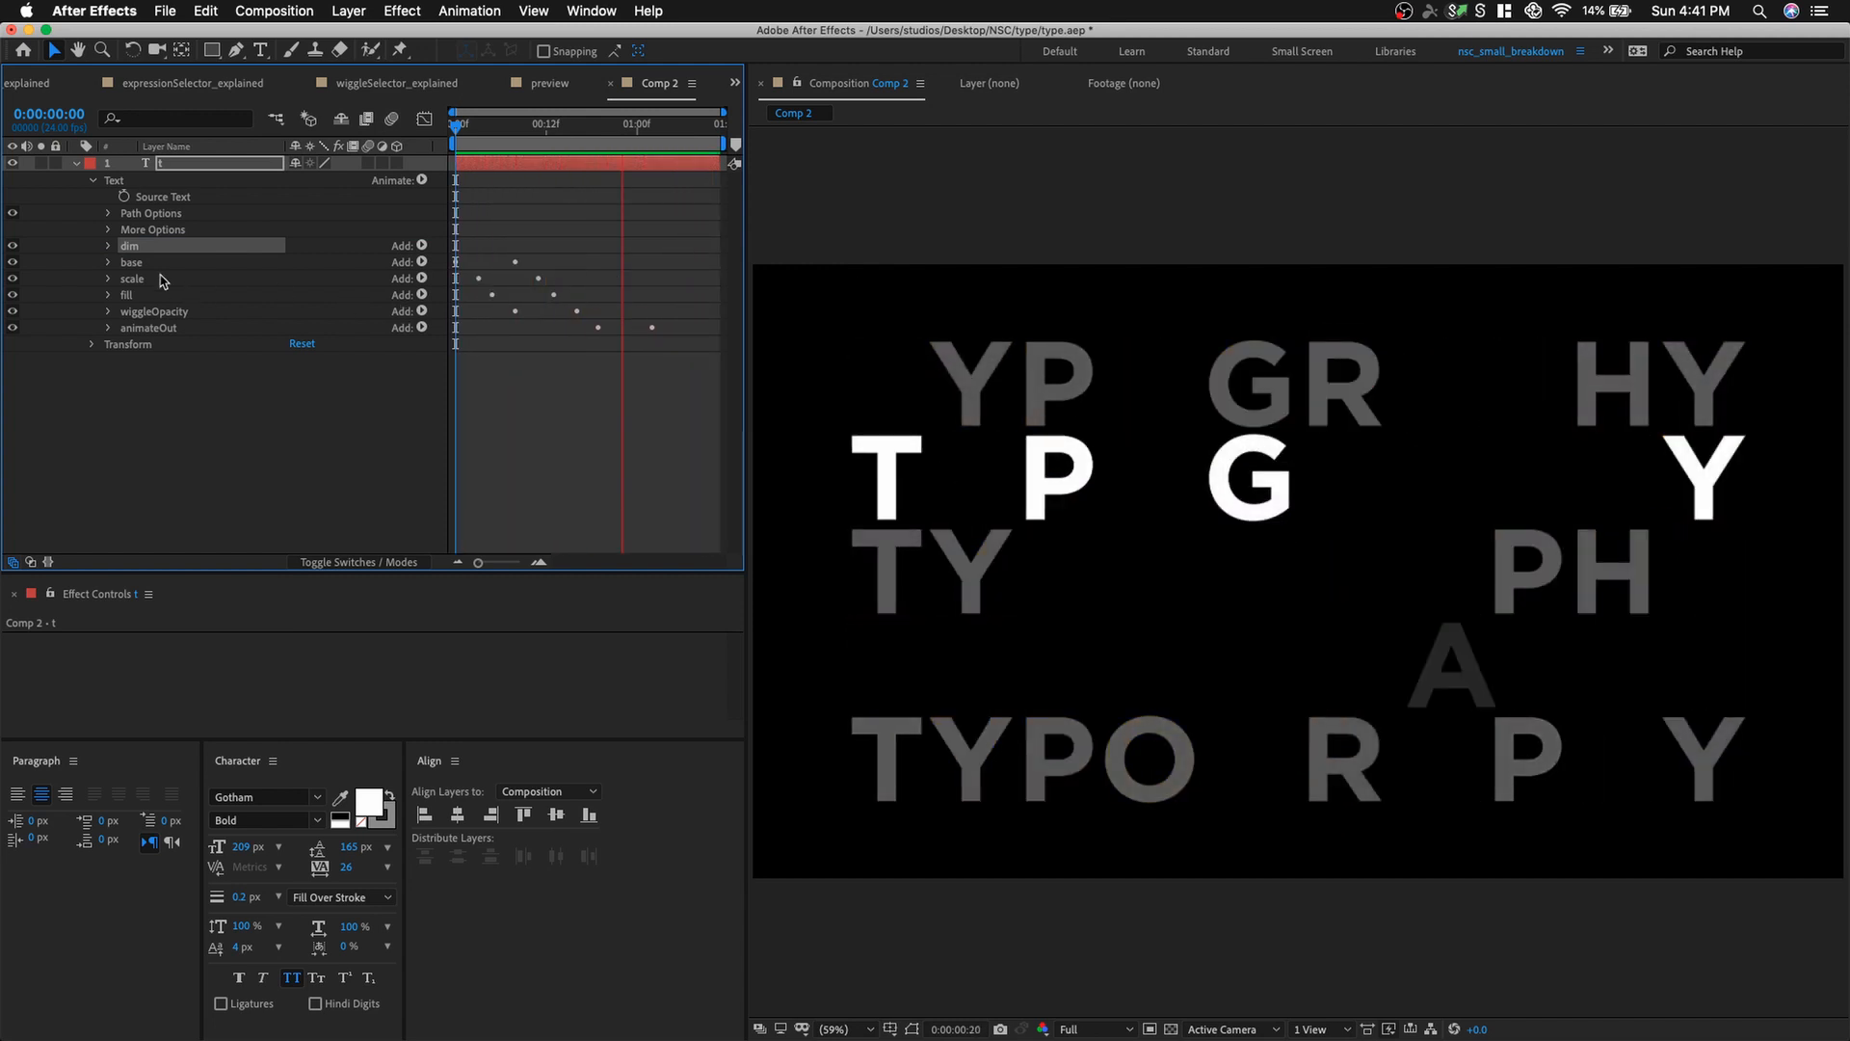
click(13, 310)
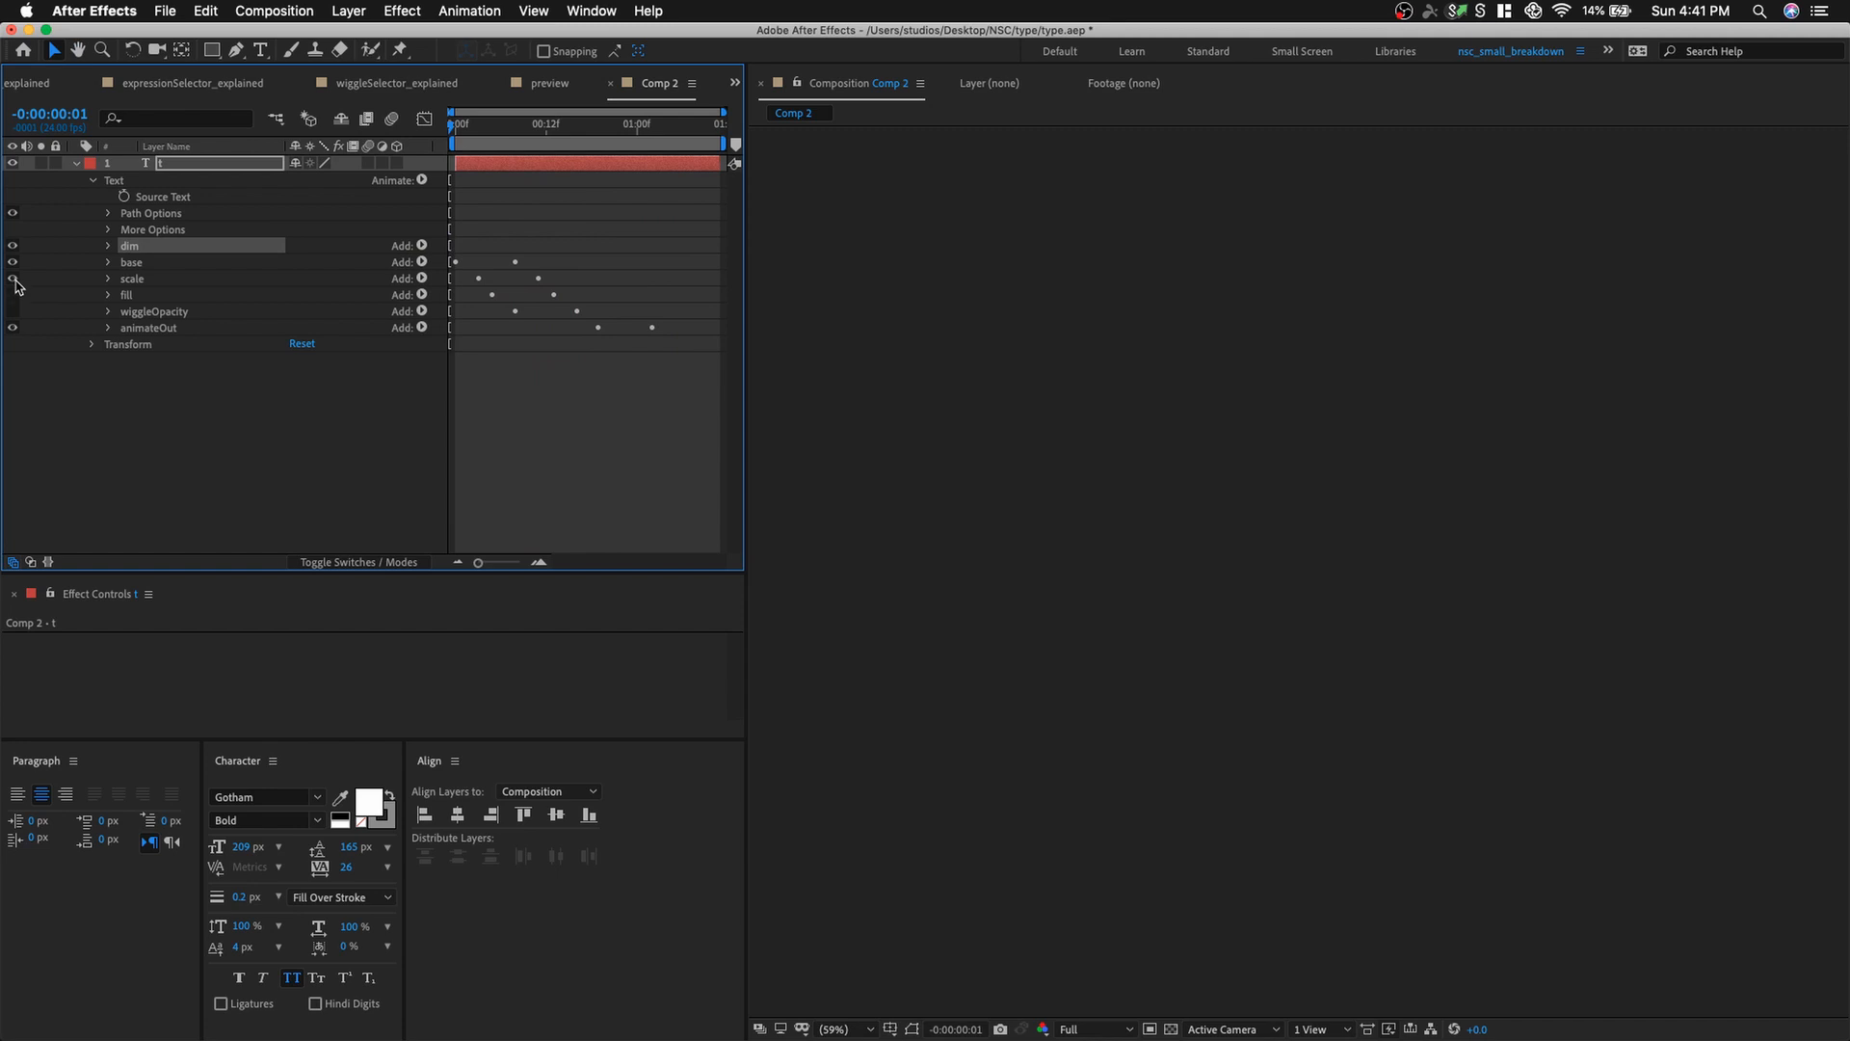
key(space)
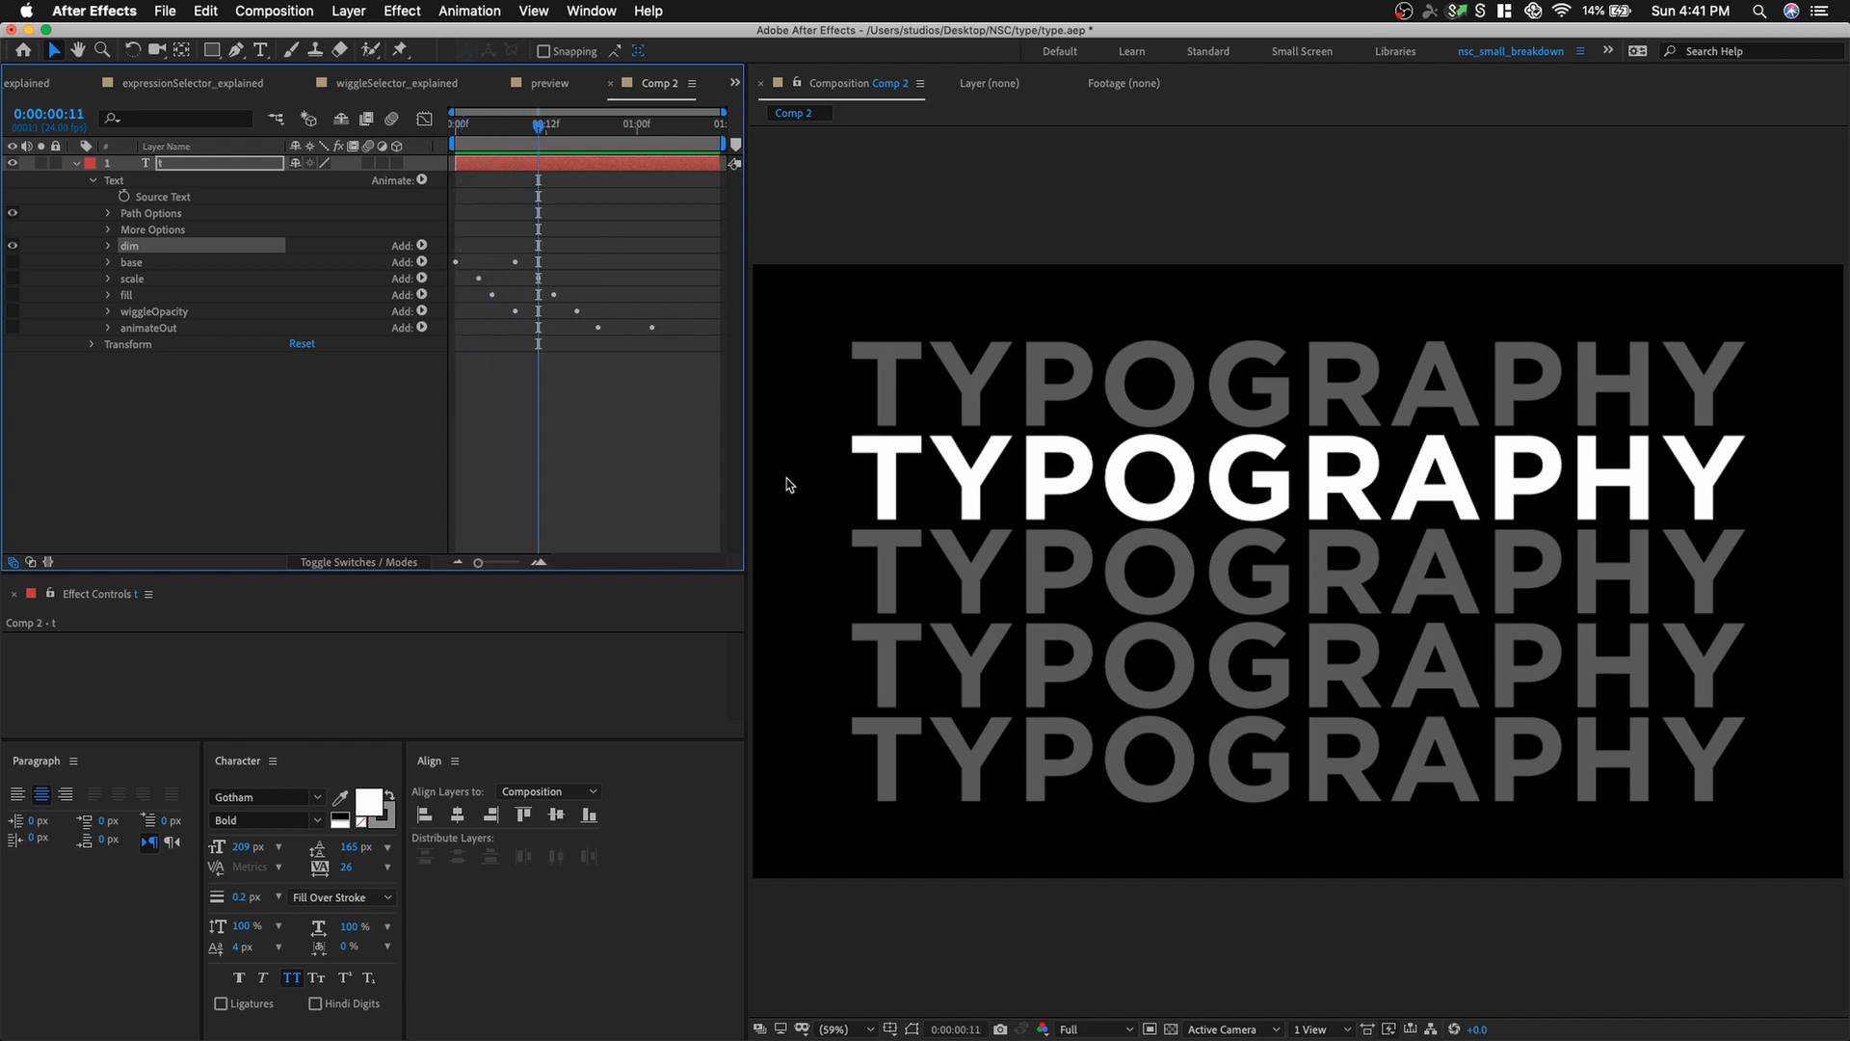
Re-enable base, scale, fill, wiggleOpacity and animateOut one after another, checking the animation as each is added.
click(12, 261)
drag(528, 154, 593, 145)
click(12, 280)
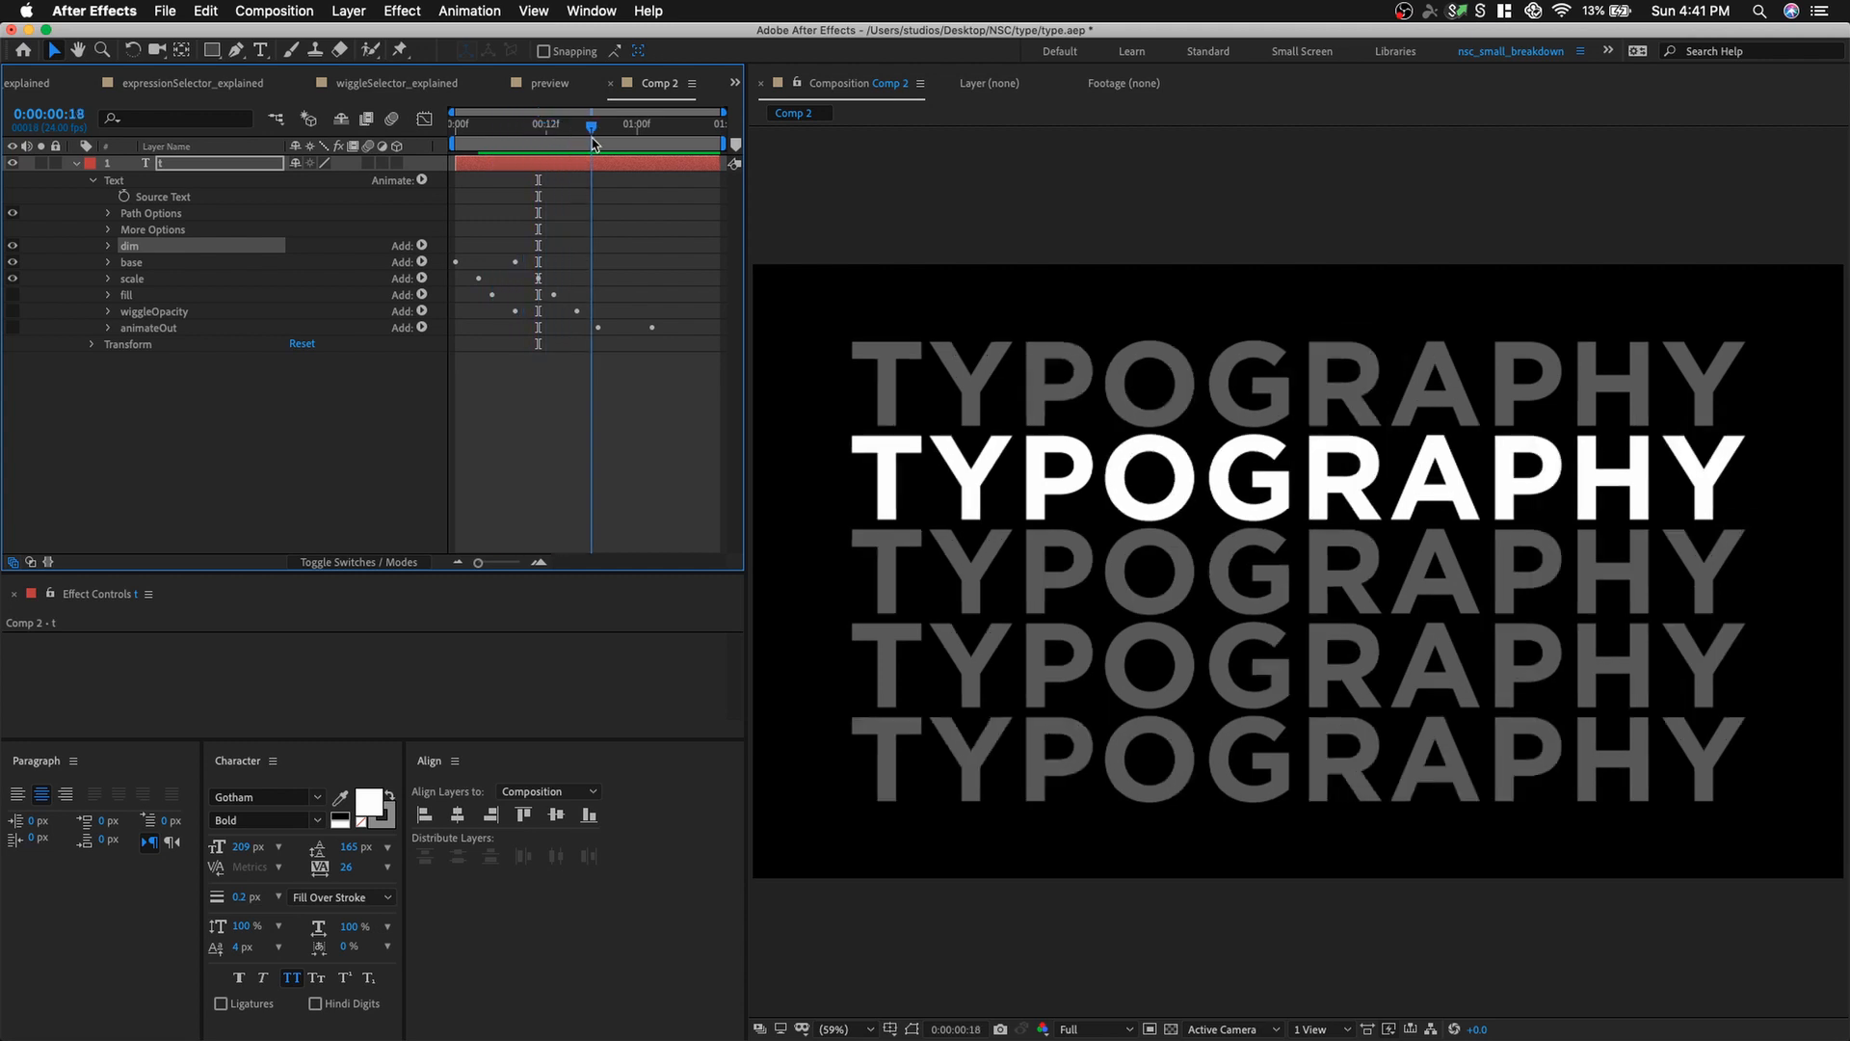
click(12, 294)
drag(518, 152, 449, 150)
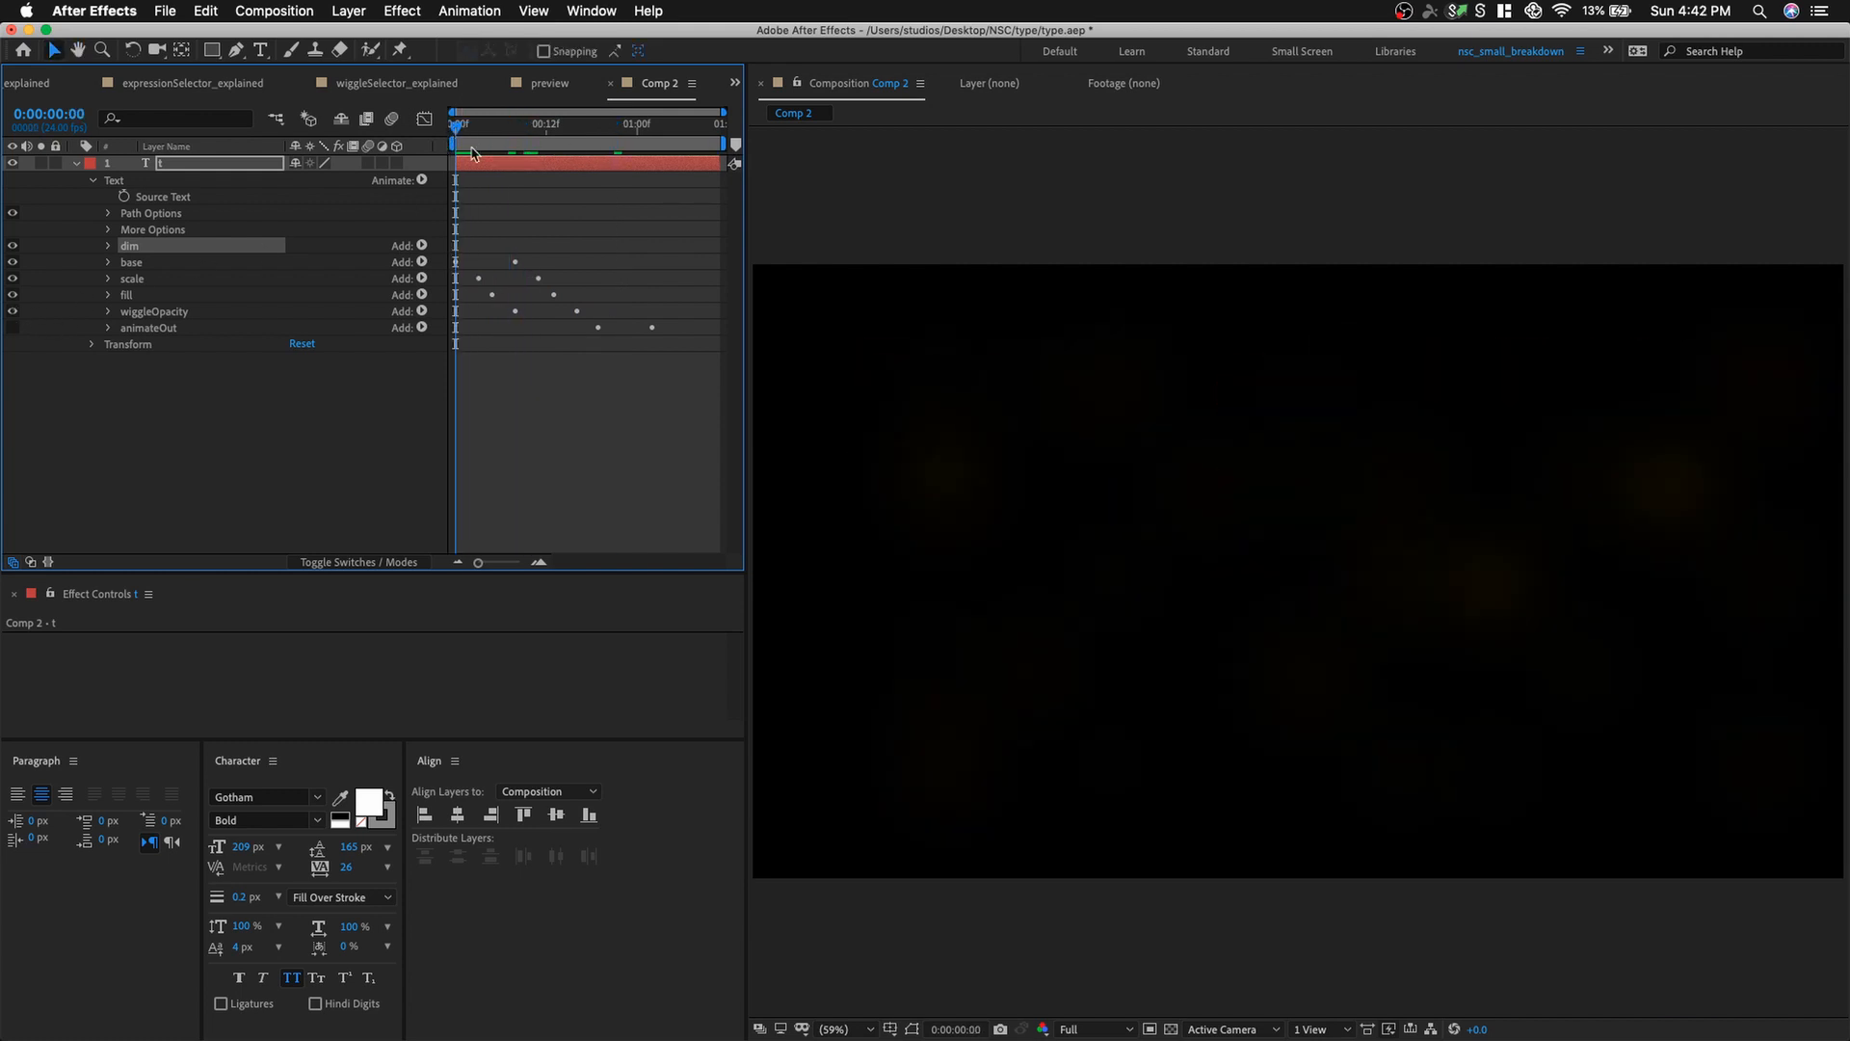
key(space)
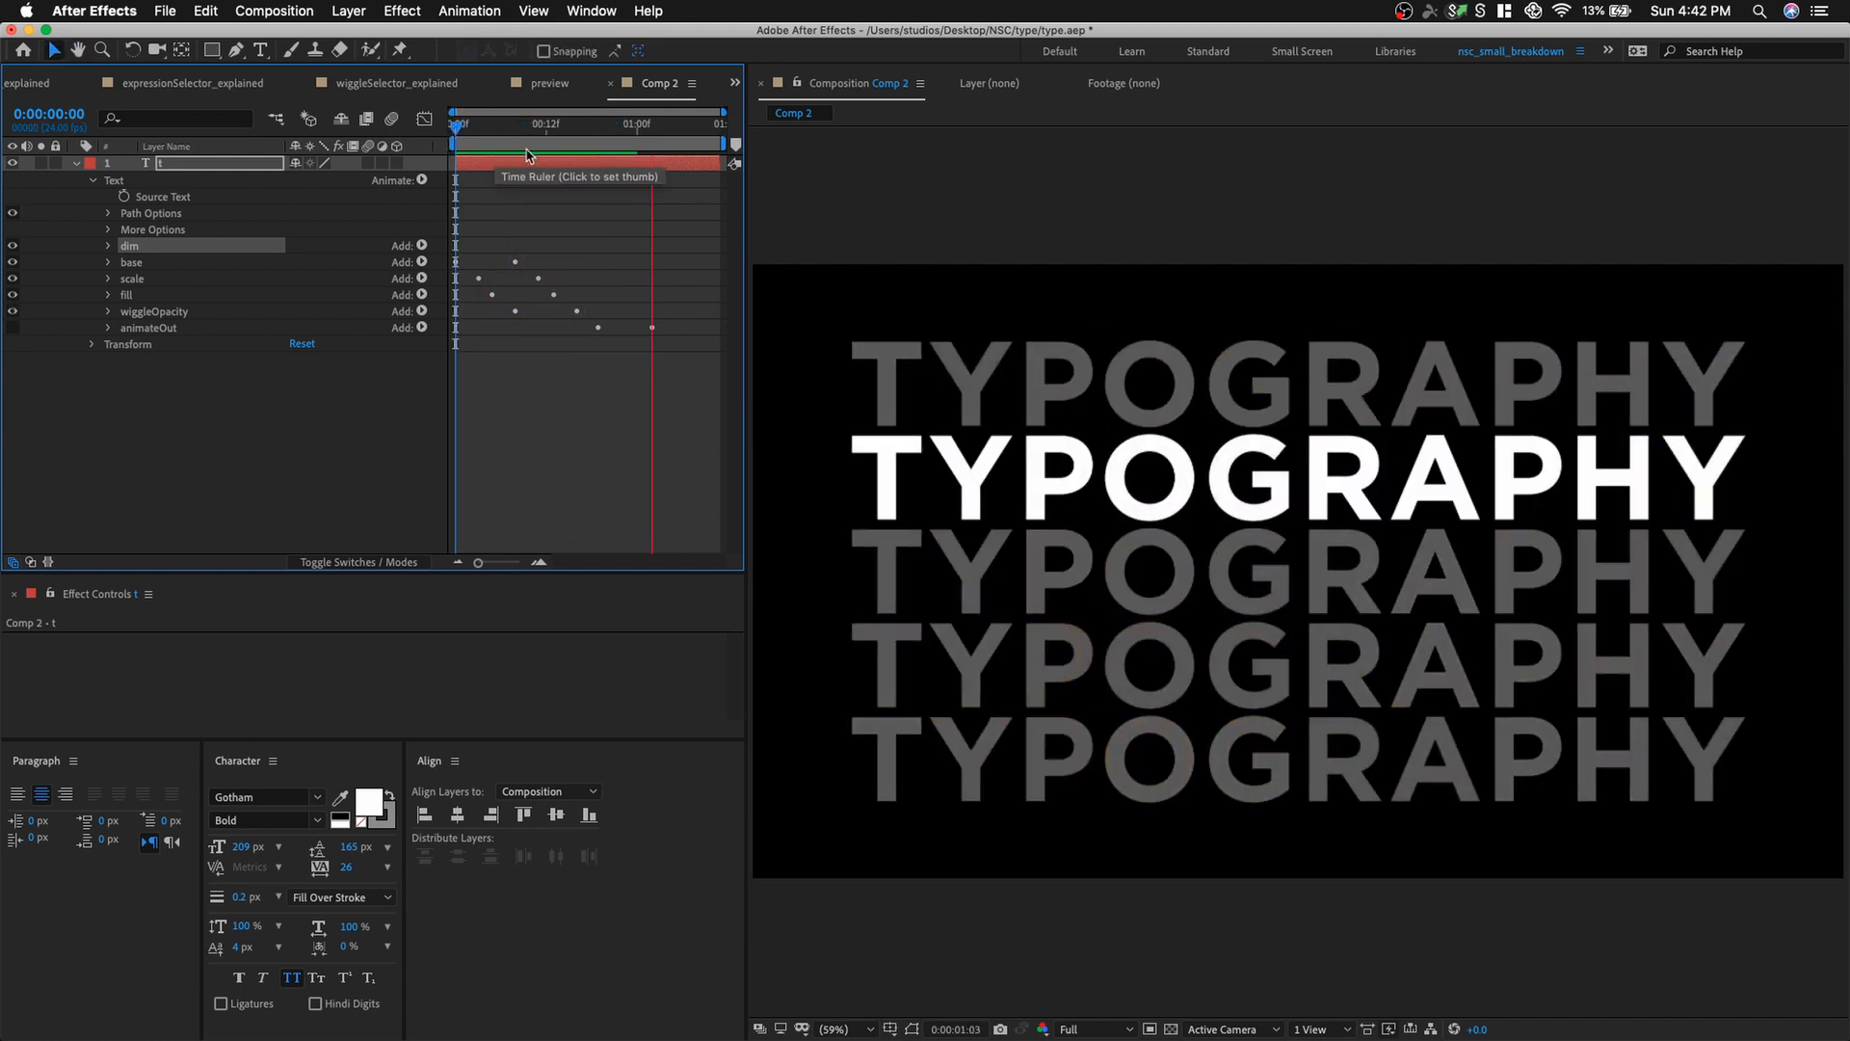
key(space)
click(13, 329)
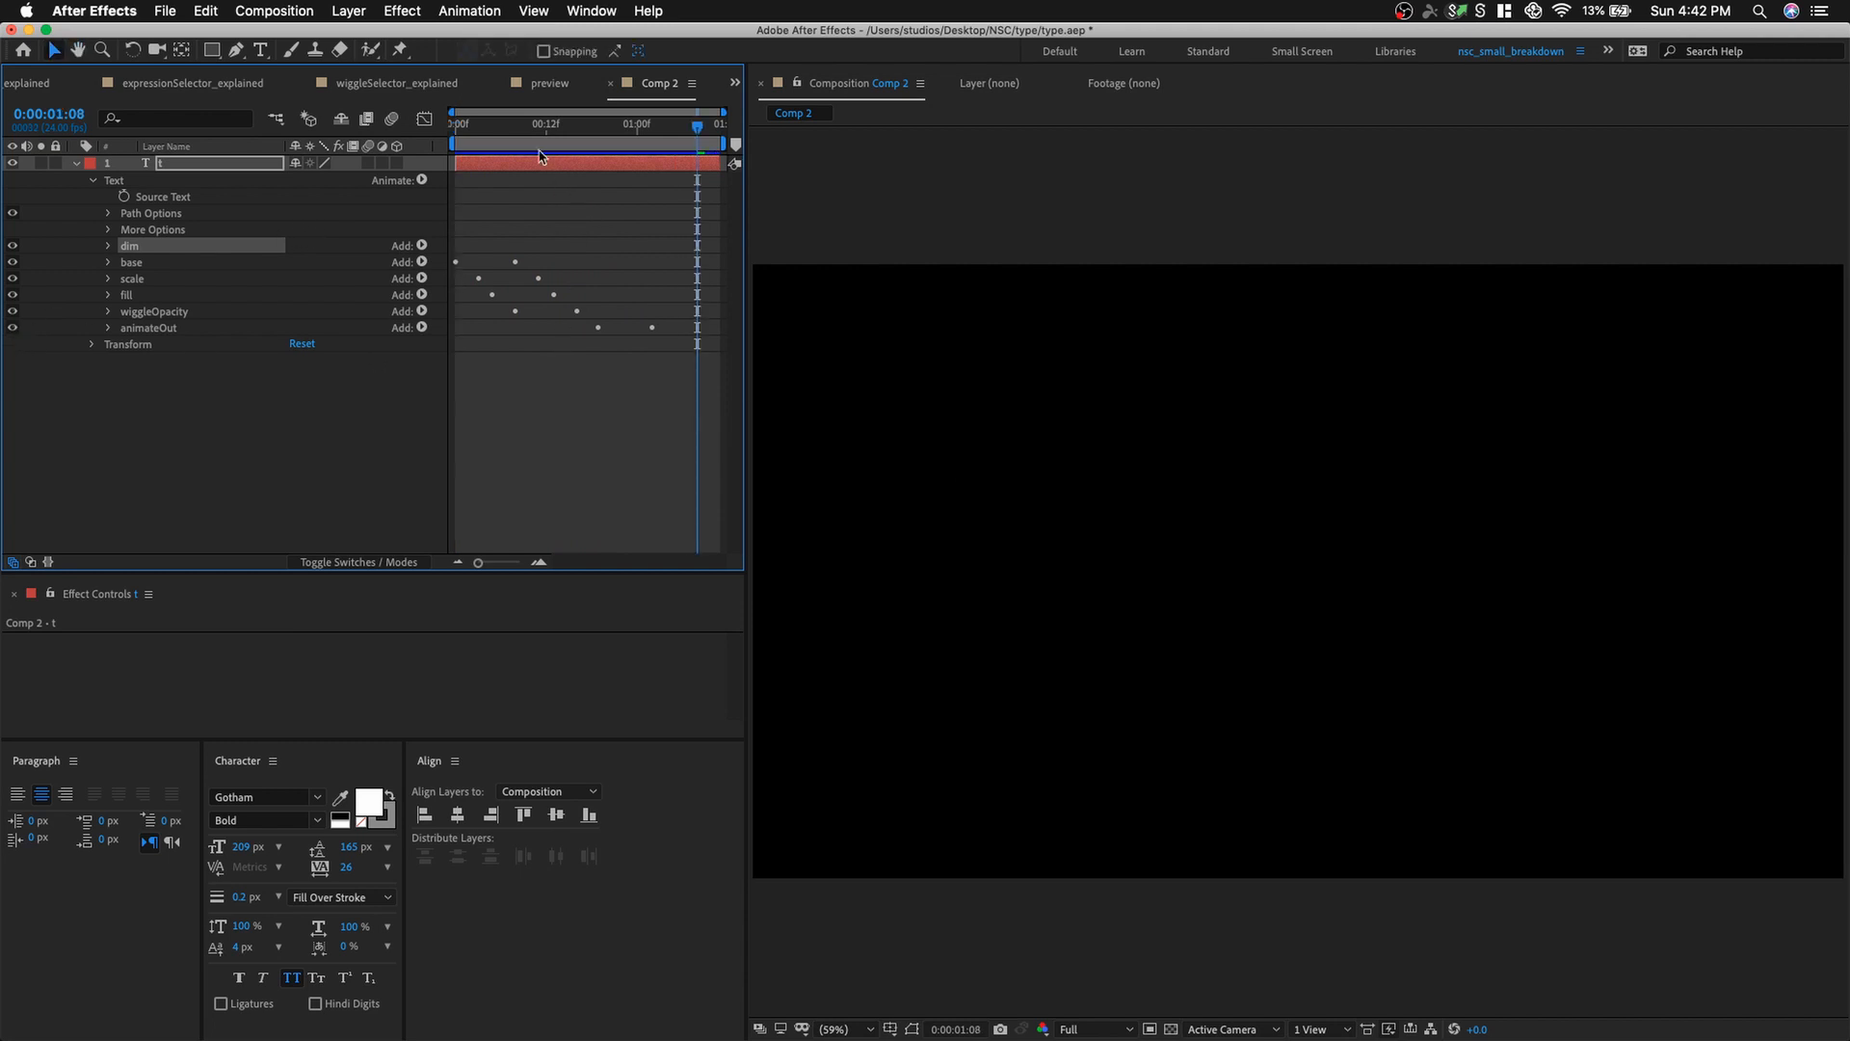
drag(533, 141, 377, 160)
key(space)
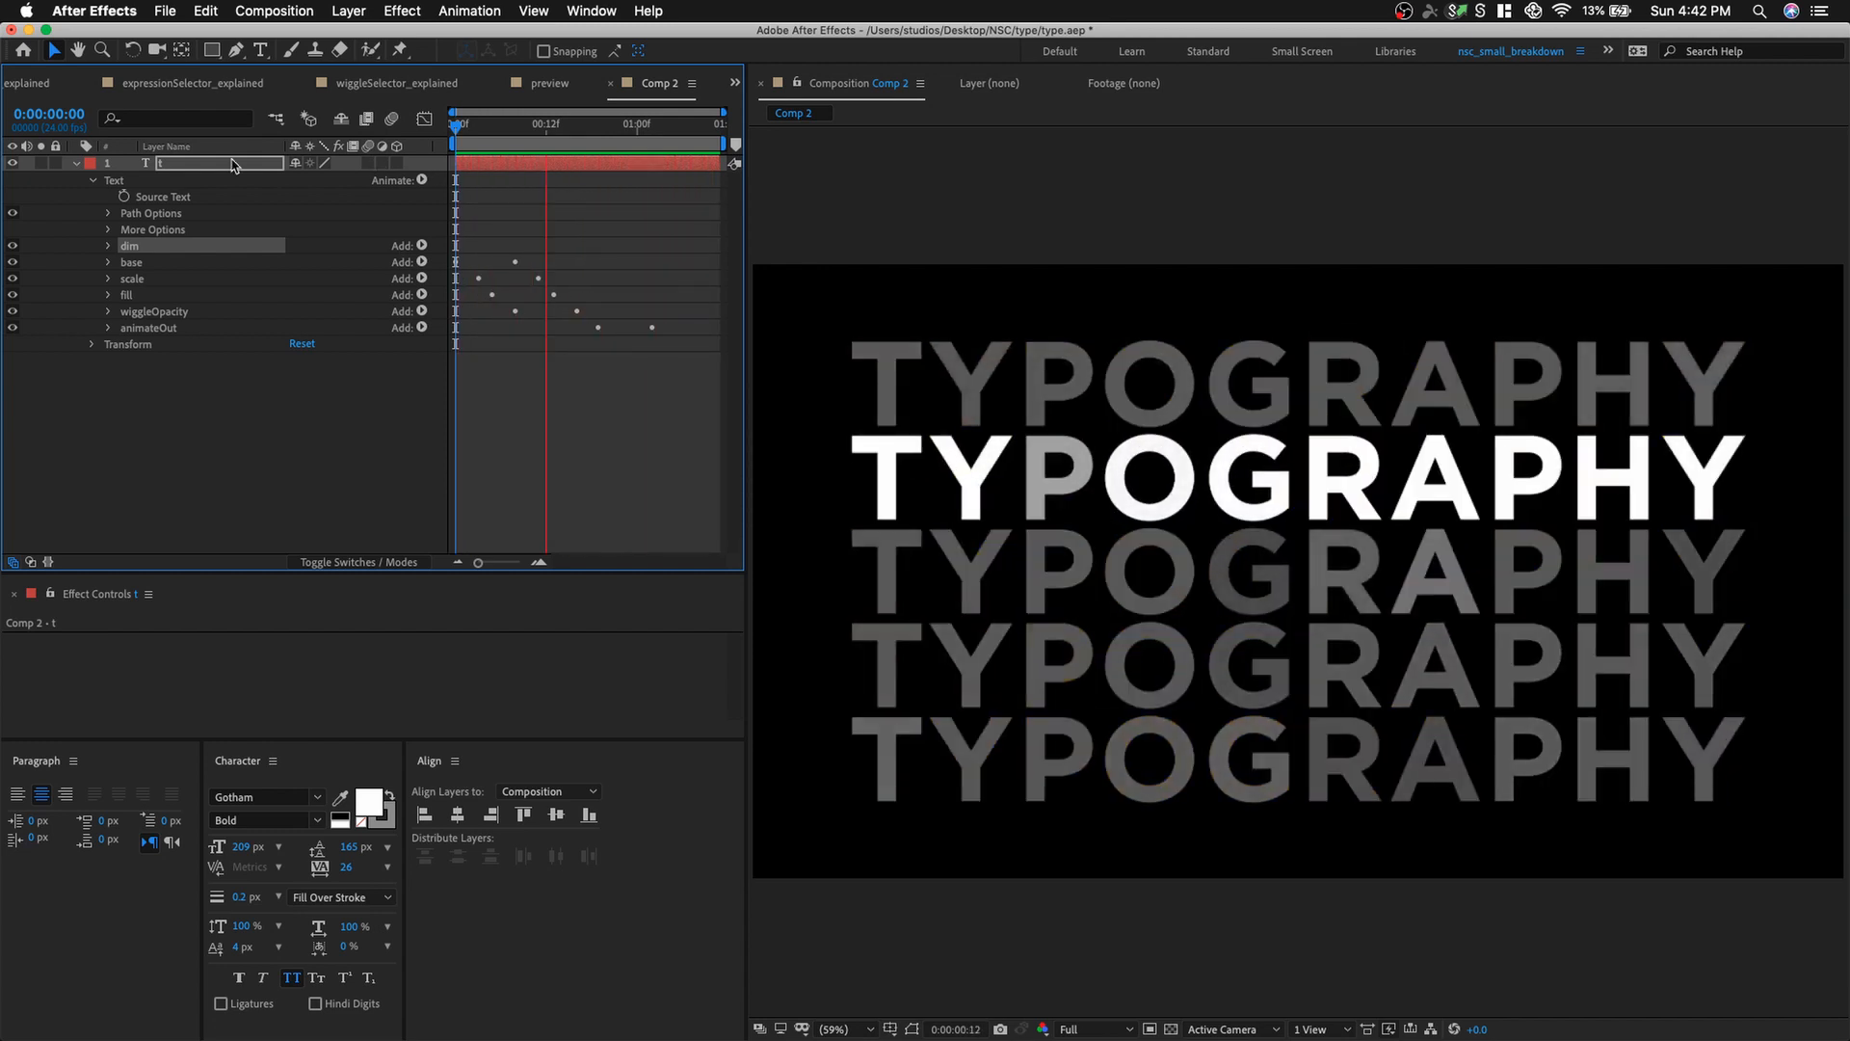
Apply an Inner Shadow layer style to the TYPOGRAPHY text layer.
click(235, 168)
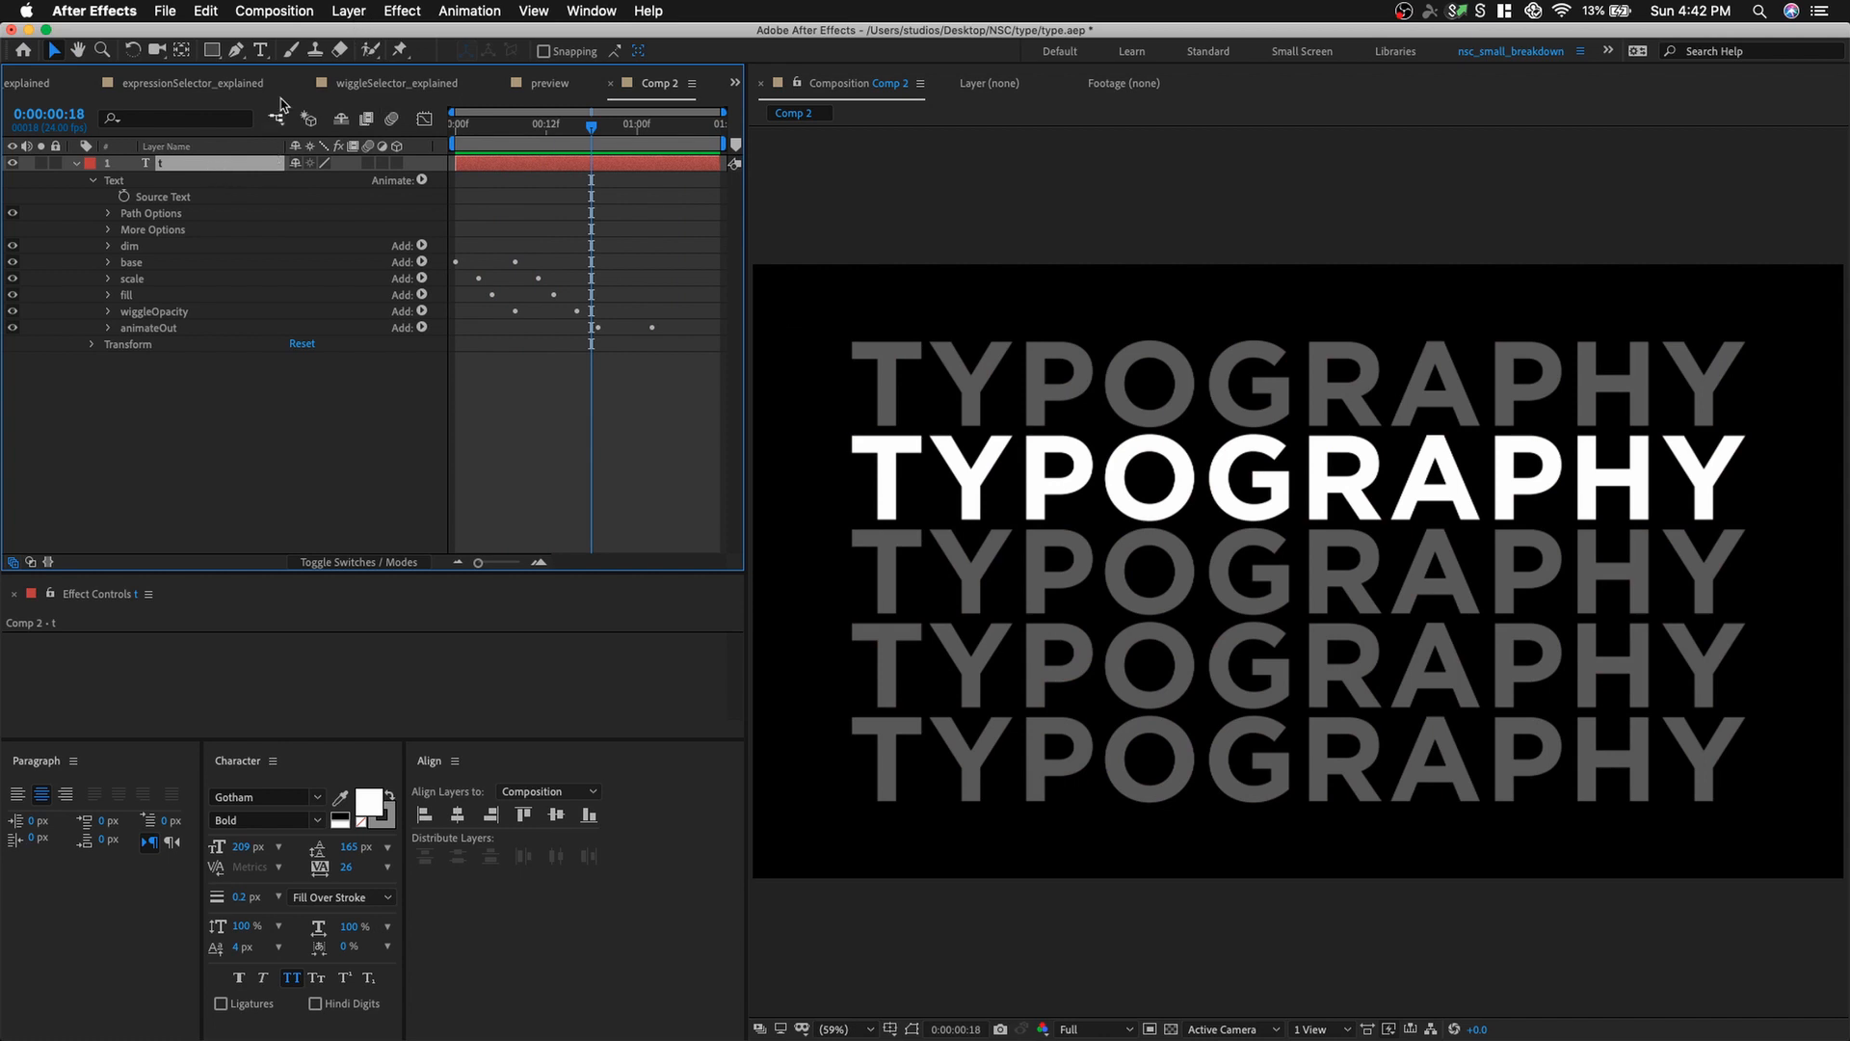
click(357, 10)
mouse_move(500, 455)
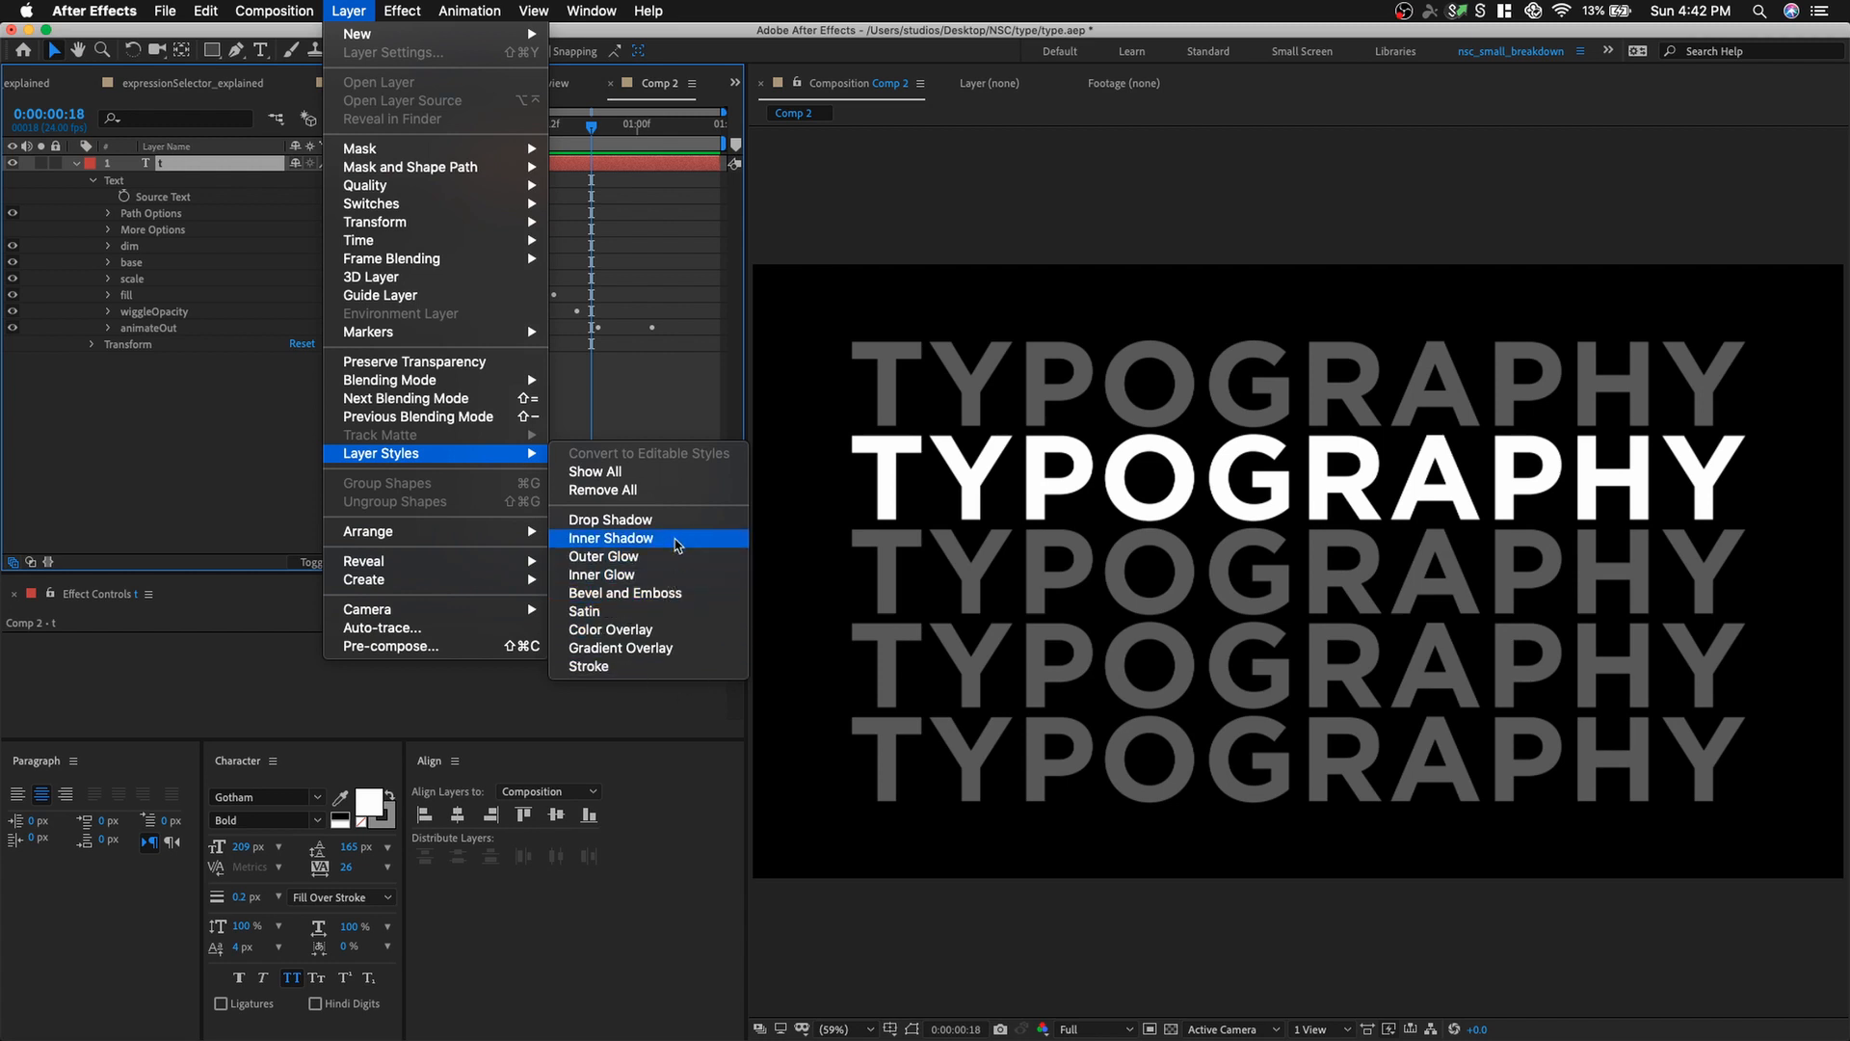
click(677, 545)
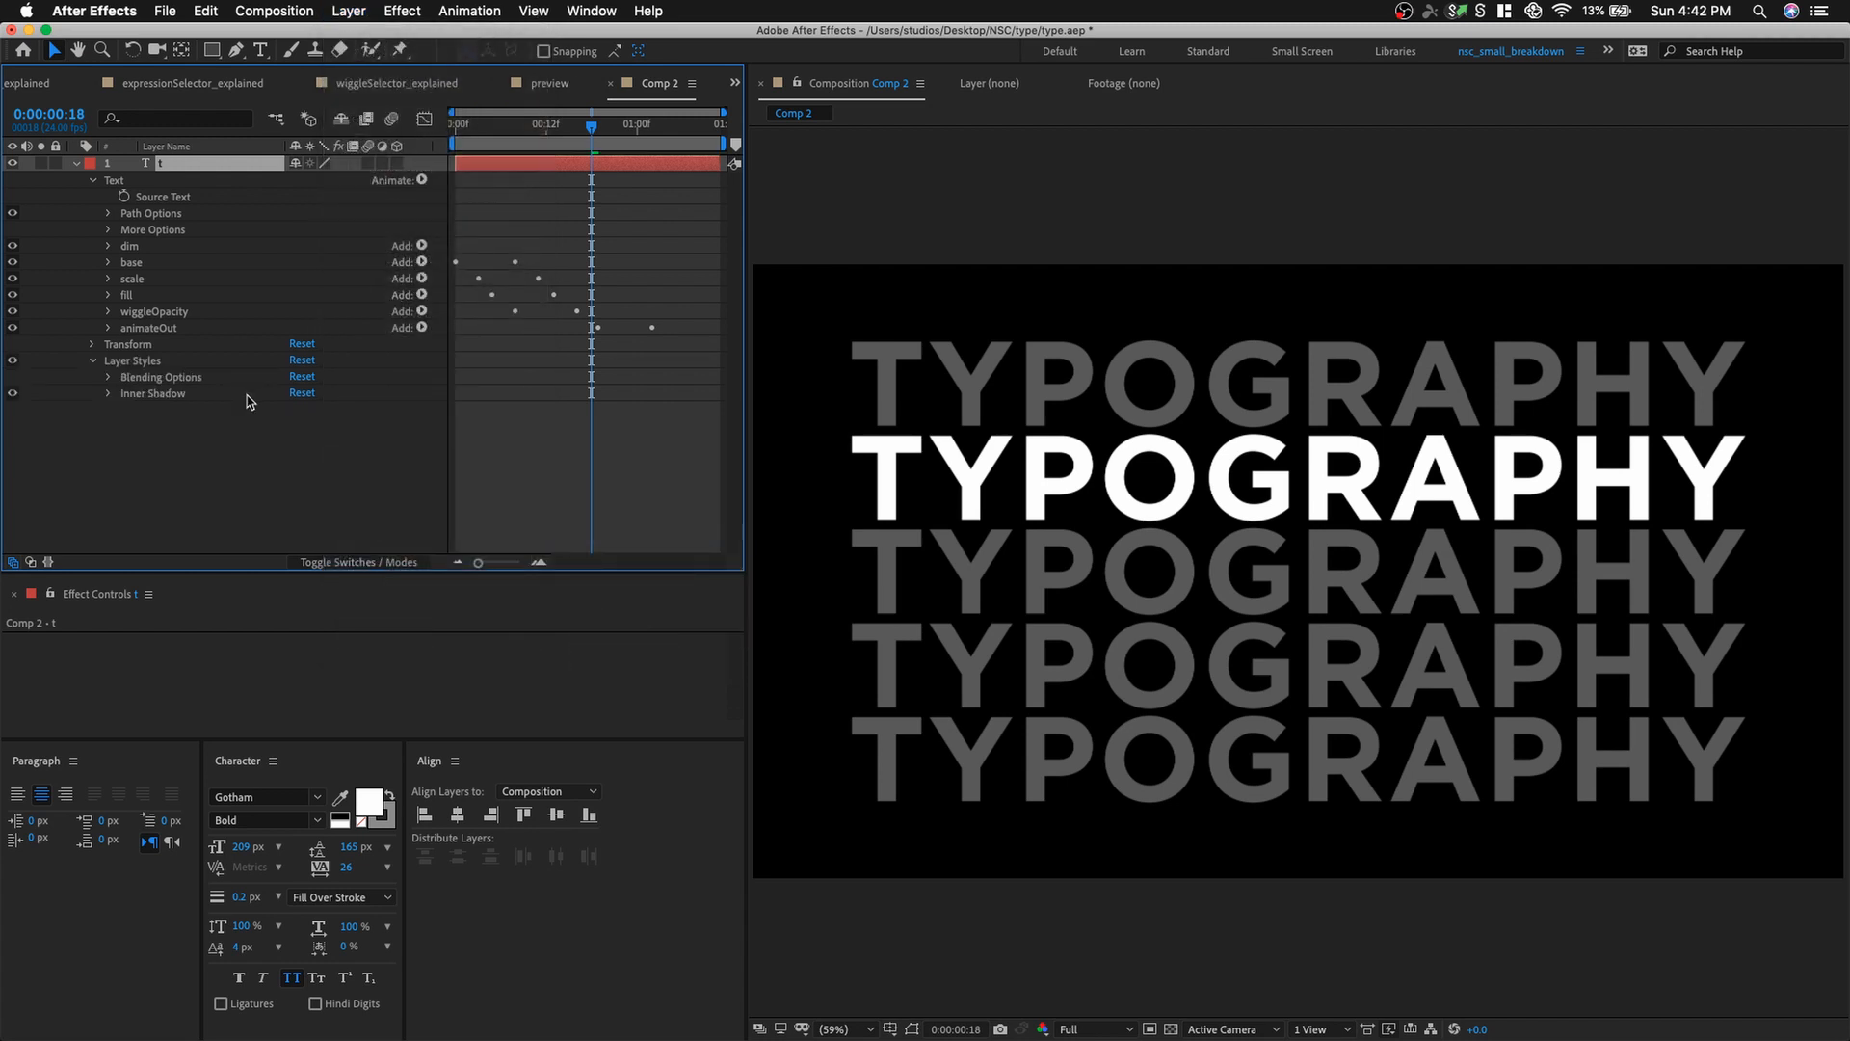
Set the inner shadow's noise to 35% and its size to 20.
click(108, 394)
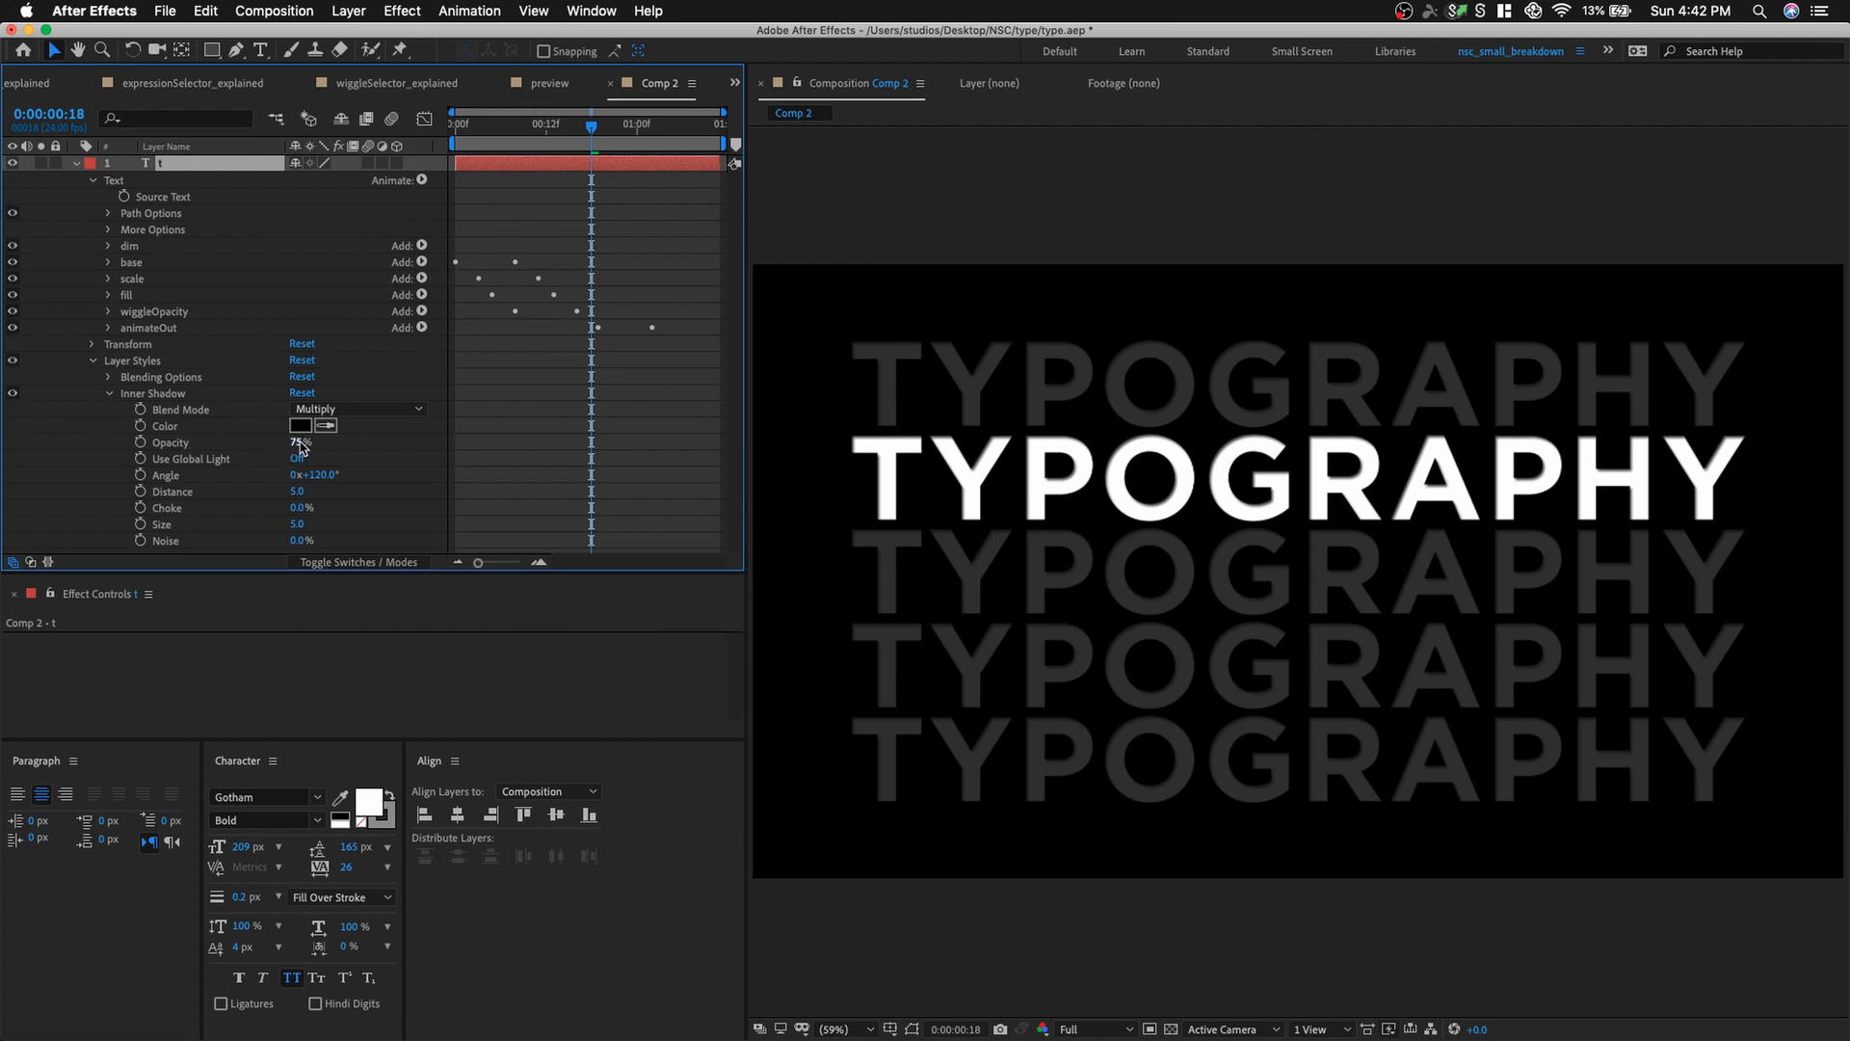
click(295, 540)
click(393, 499)
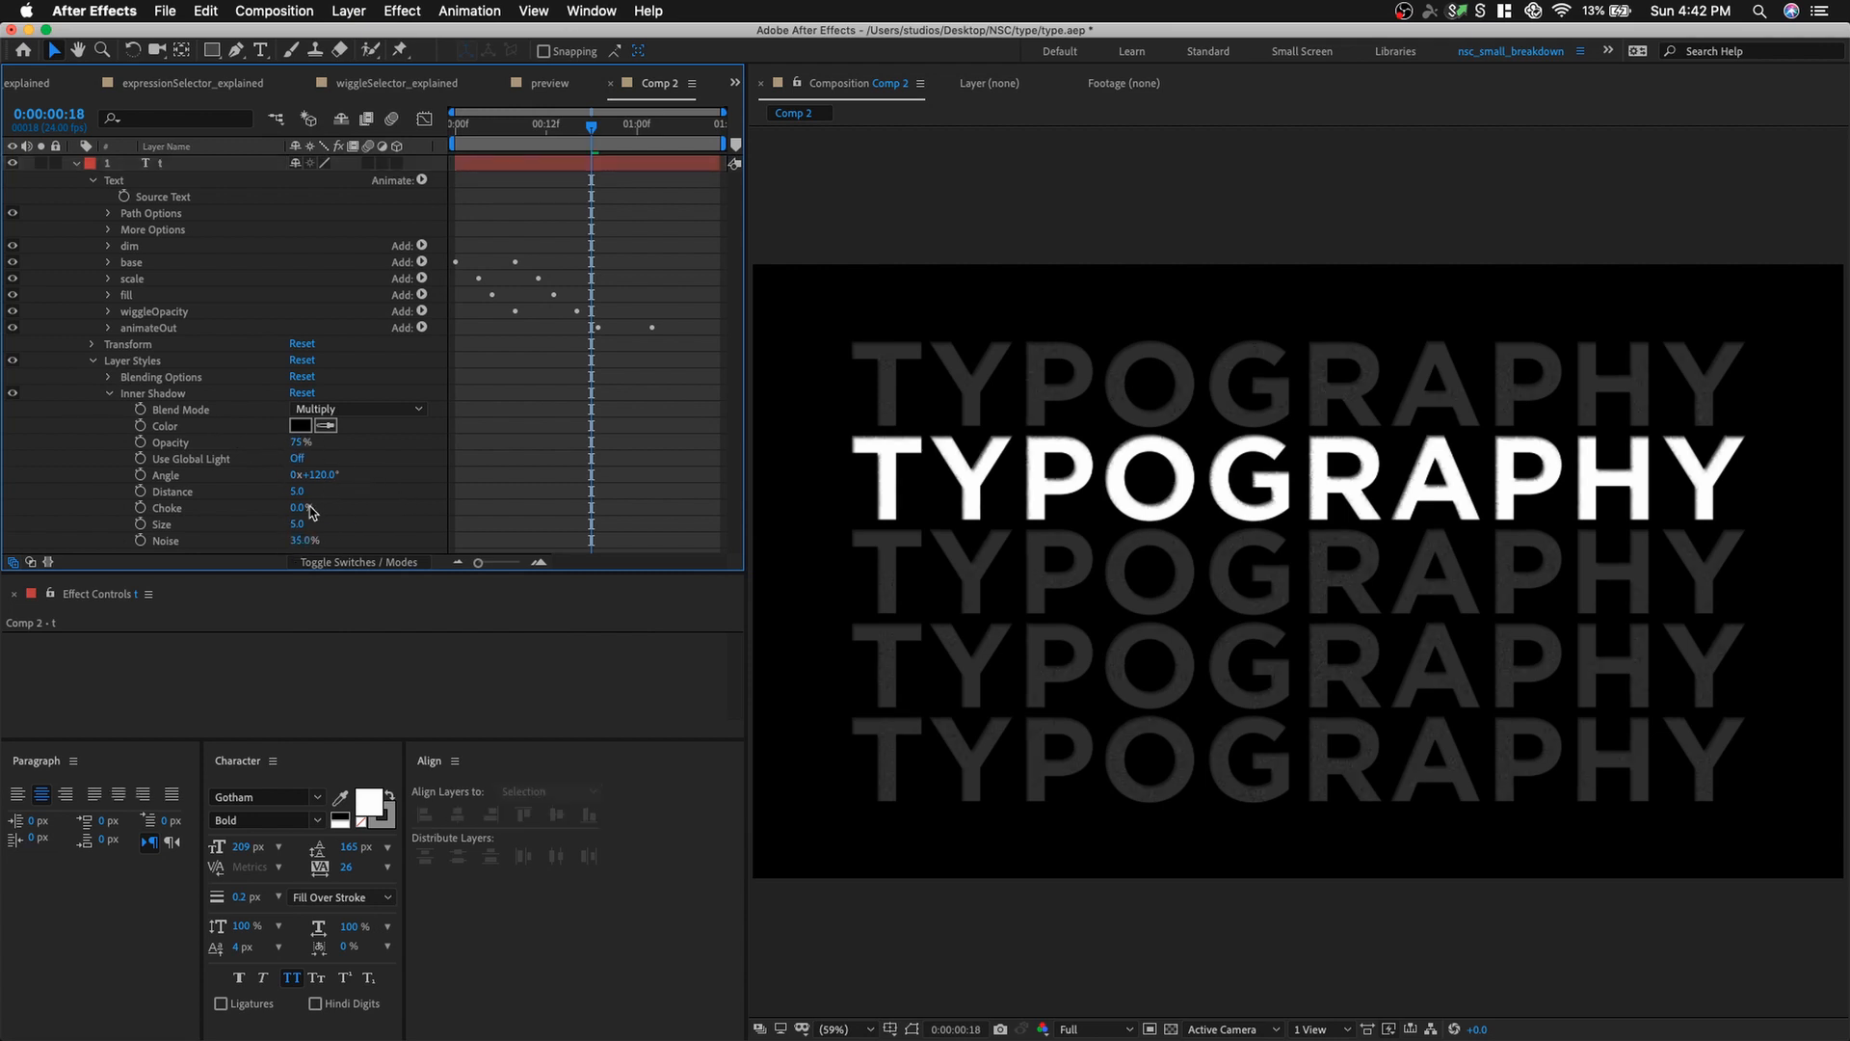
drag(297, 525, 310, 526)
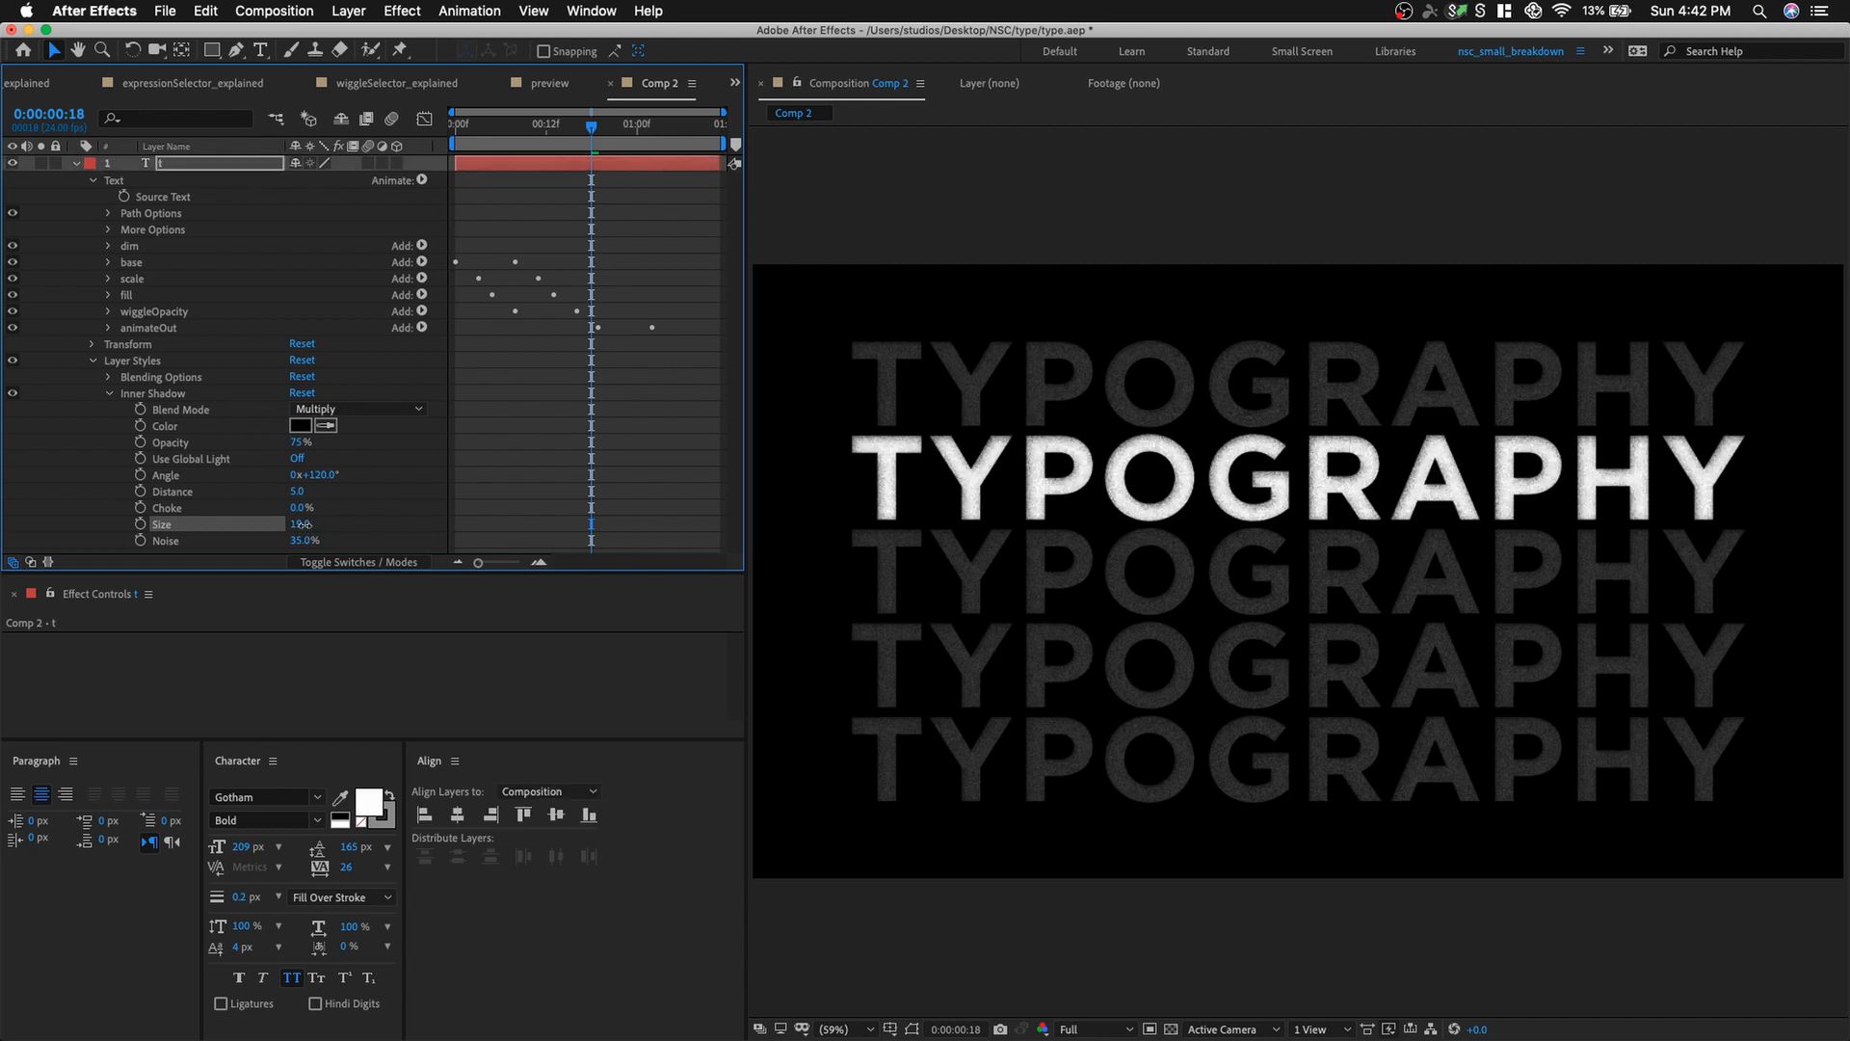
click(302, 524)
text(20)
key(Return)
click(358, 510)
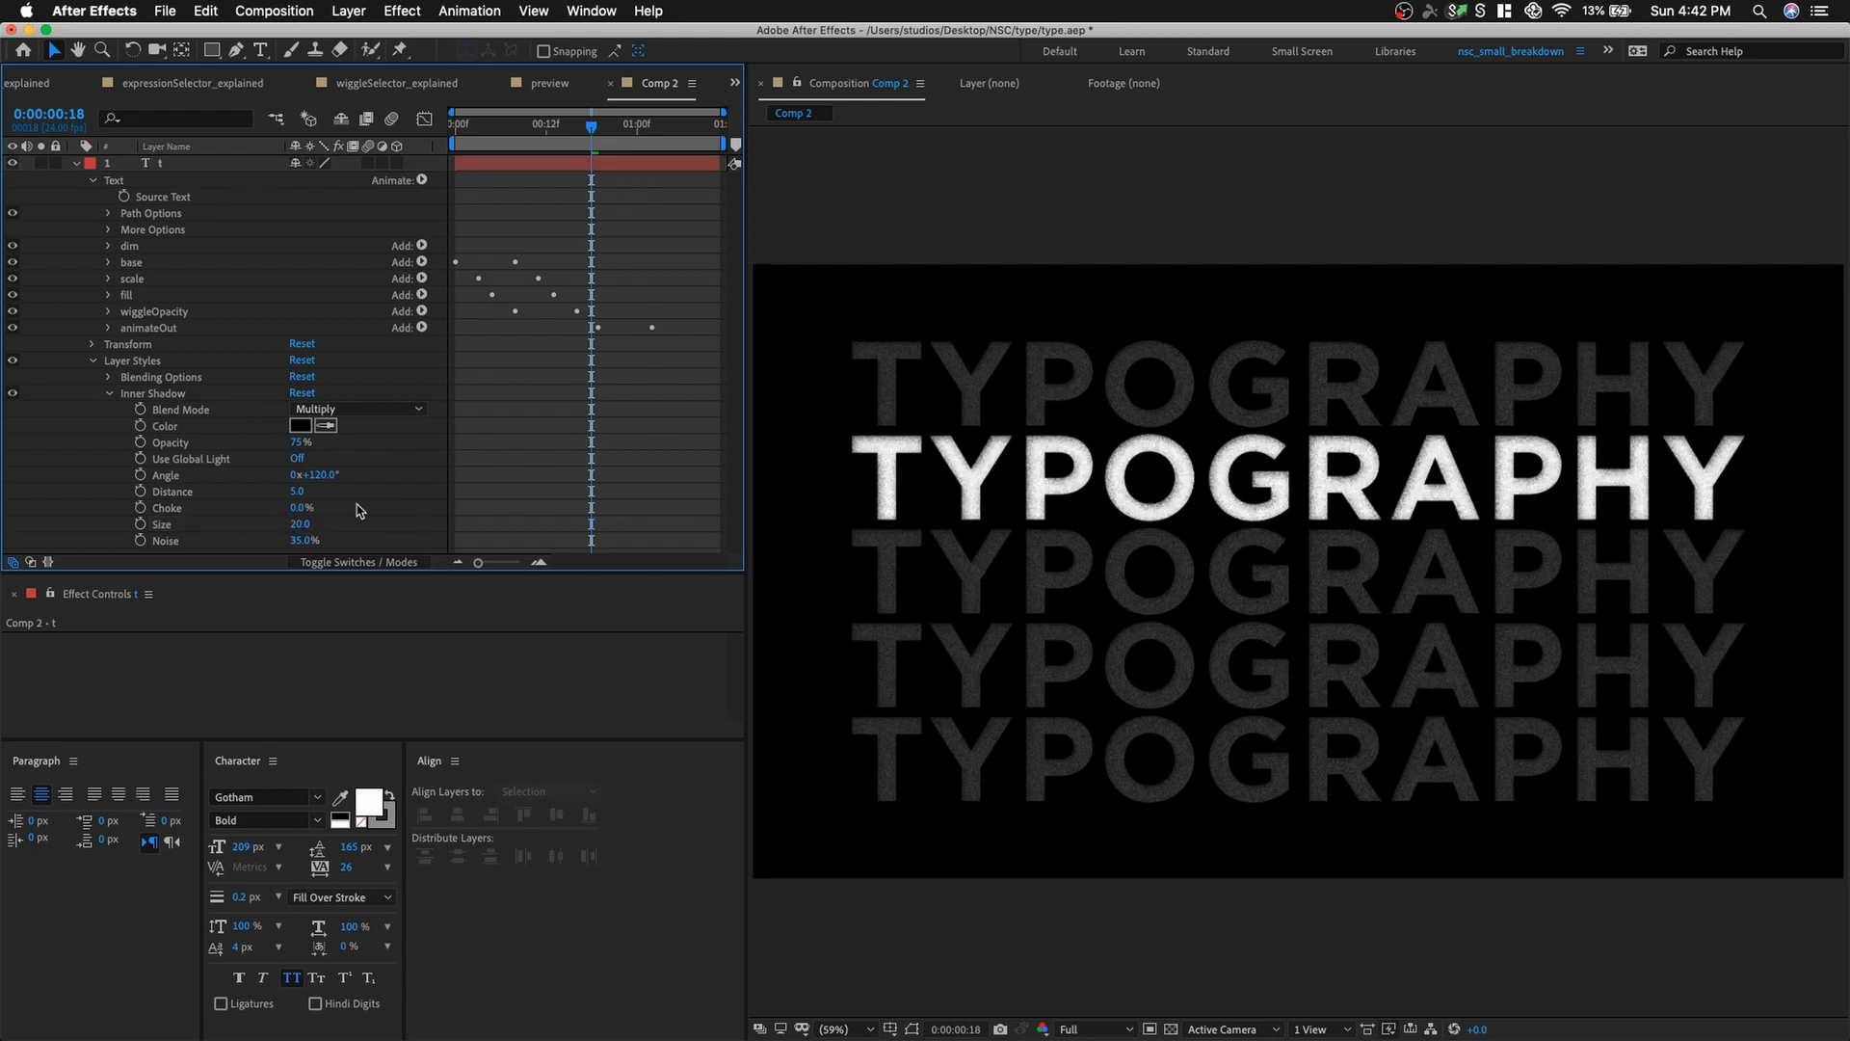
Try a lower opacity and the Soft Light blend mode on the inner shadow, and undo both changes.
drag(292, 445, 275, 445)
key(Return)
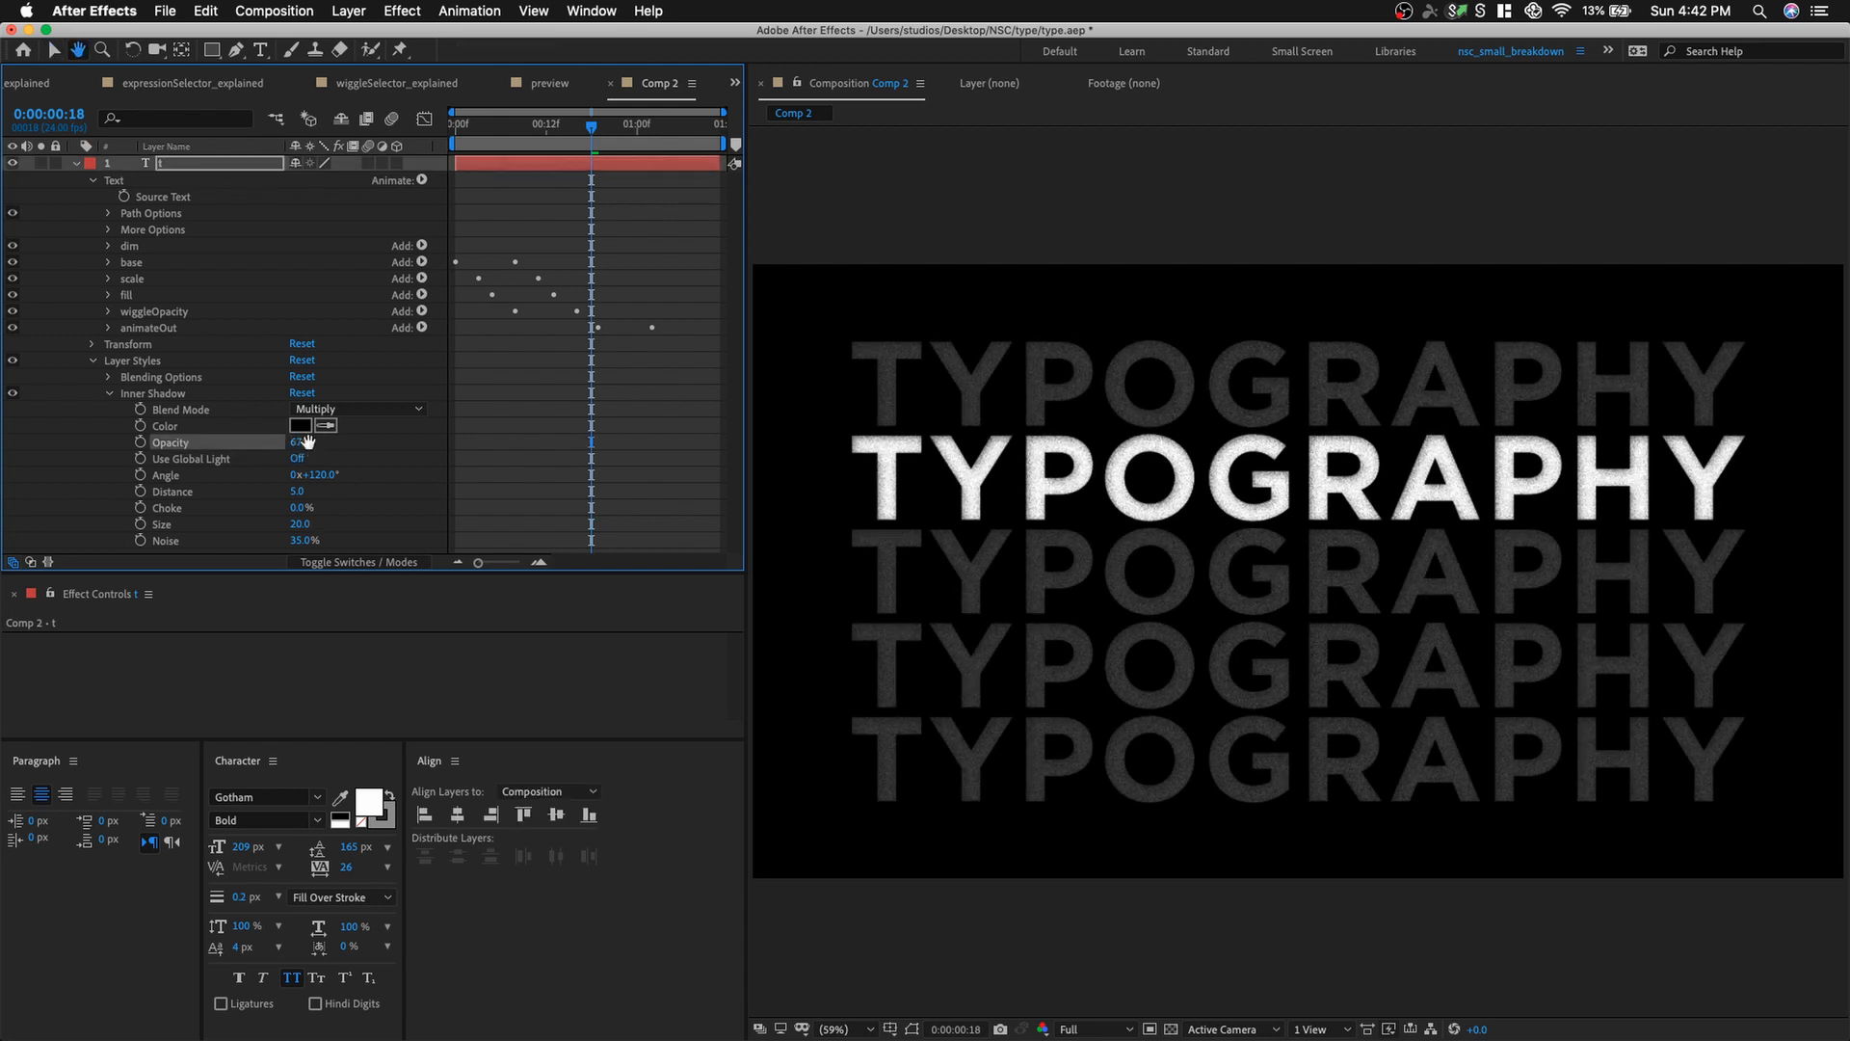
click(368, 409)
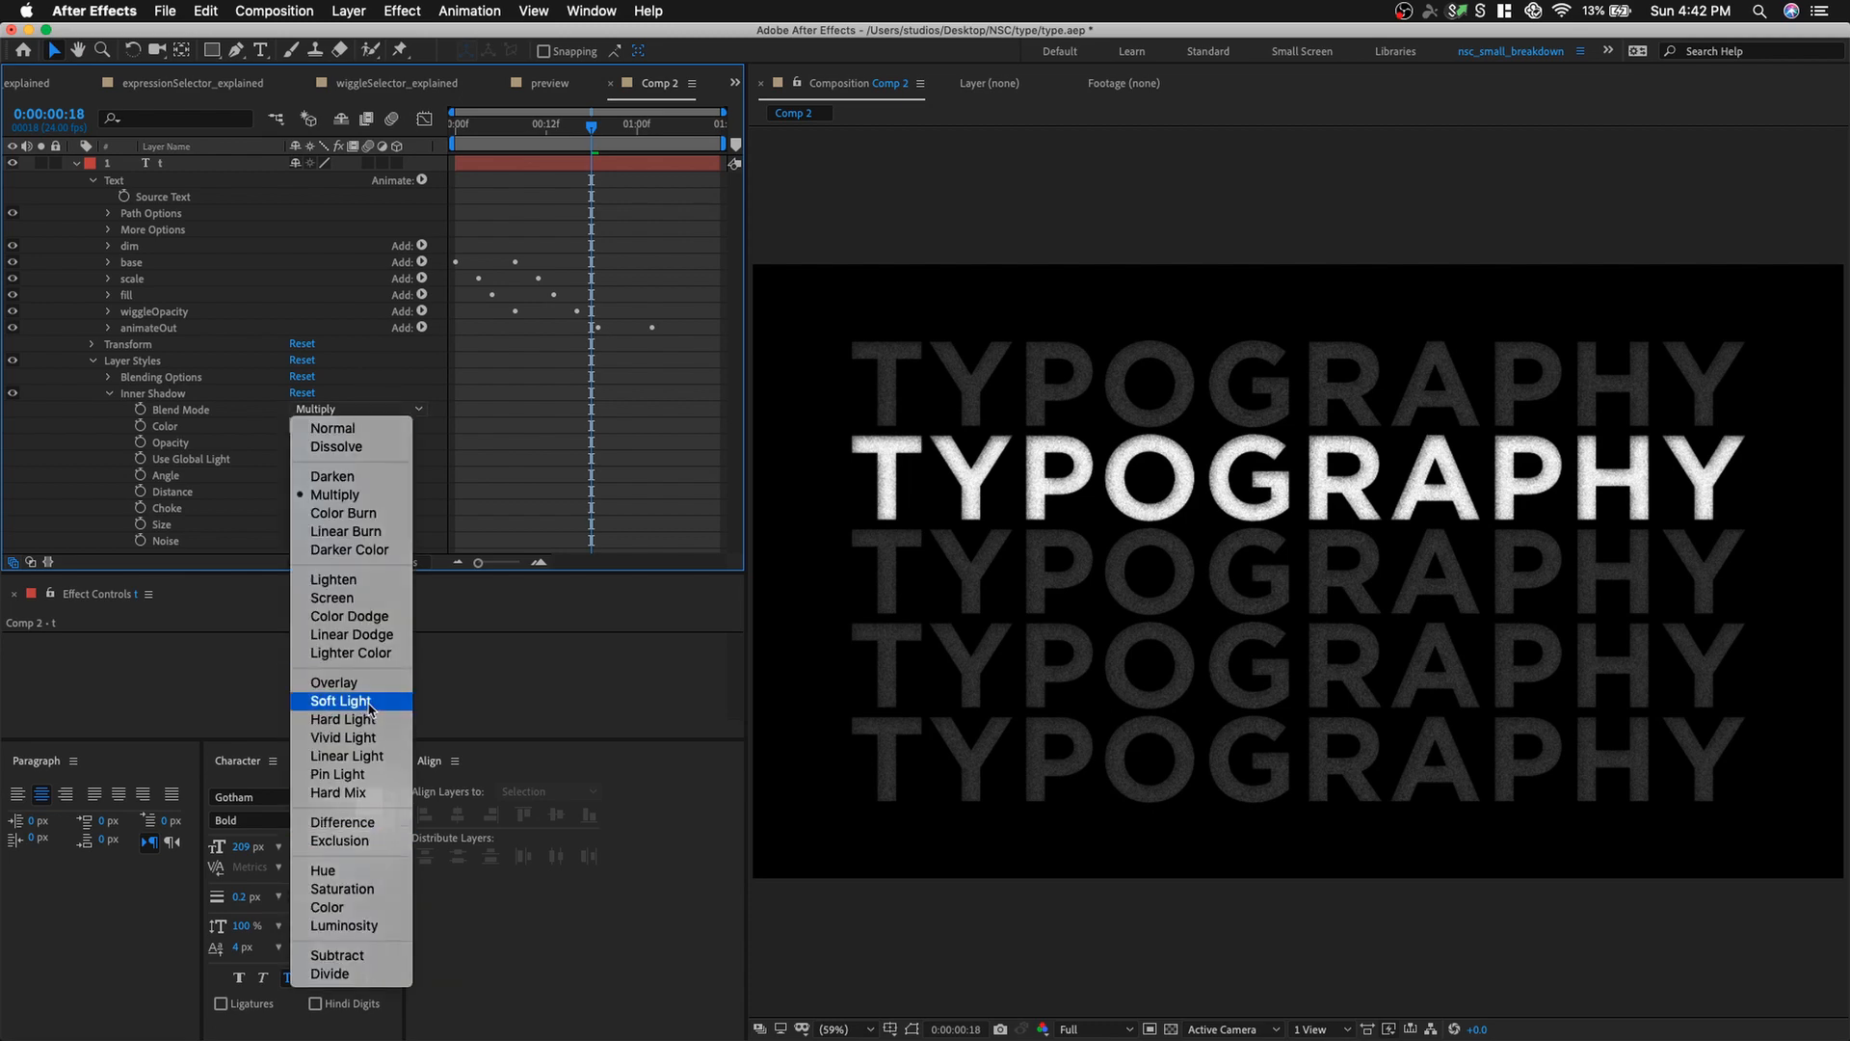
click(338, 701)
key(super+z)
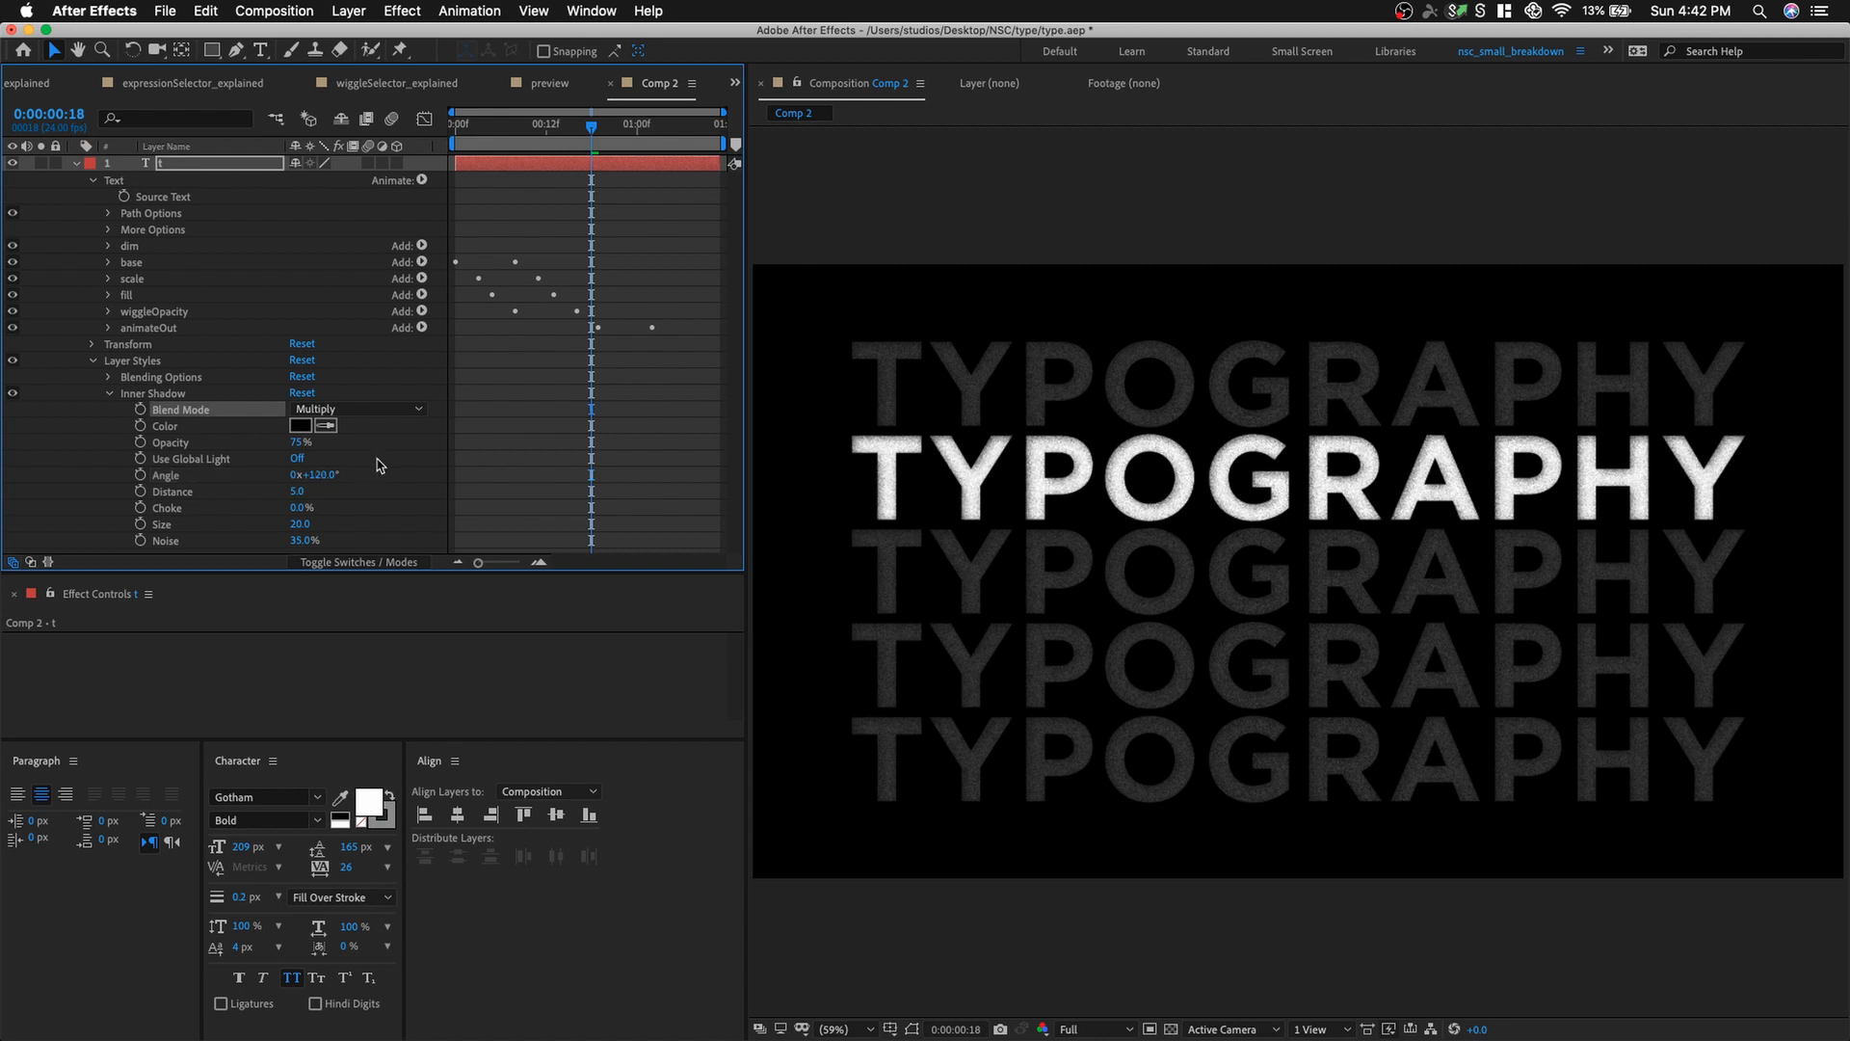
Preview the animation with the inner shadow and apply a Glow effect to the text layer.
key(space)
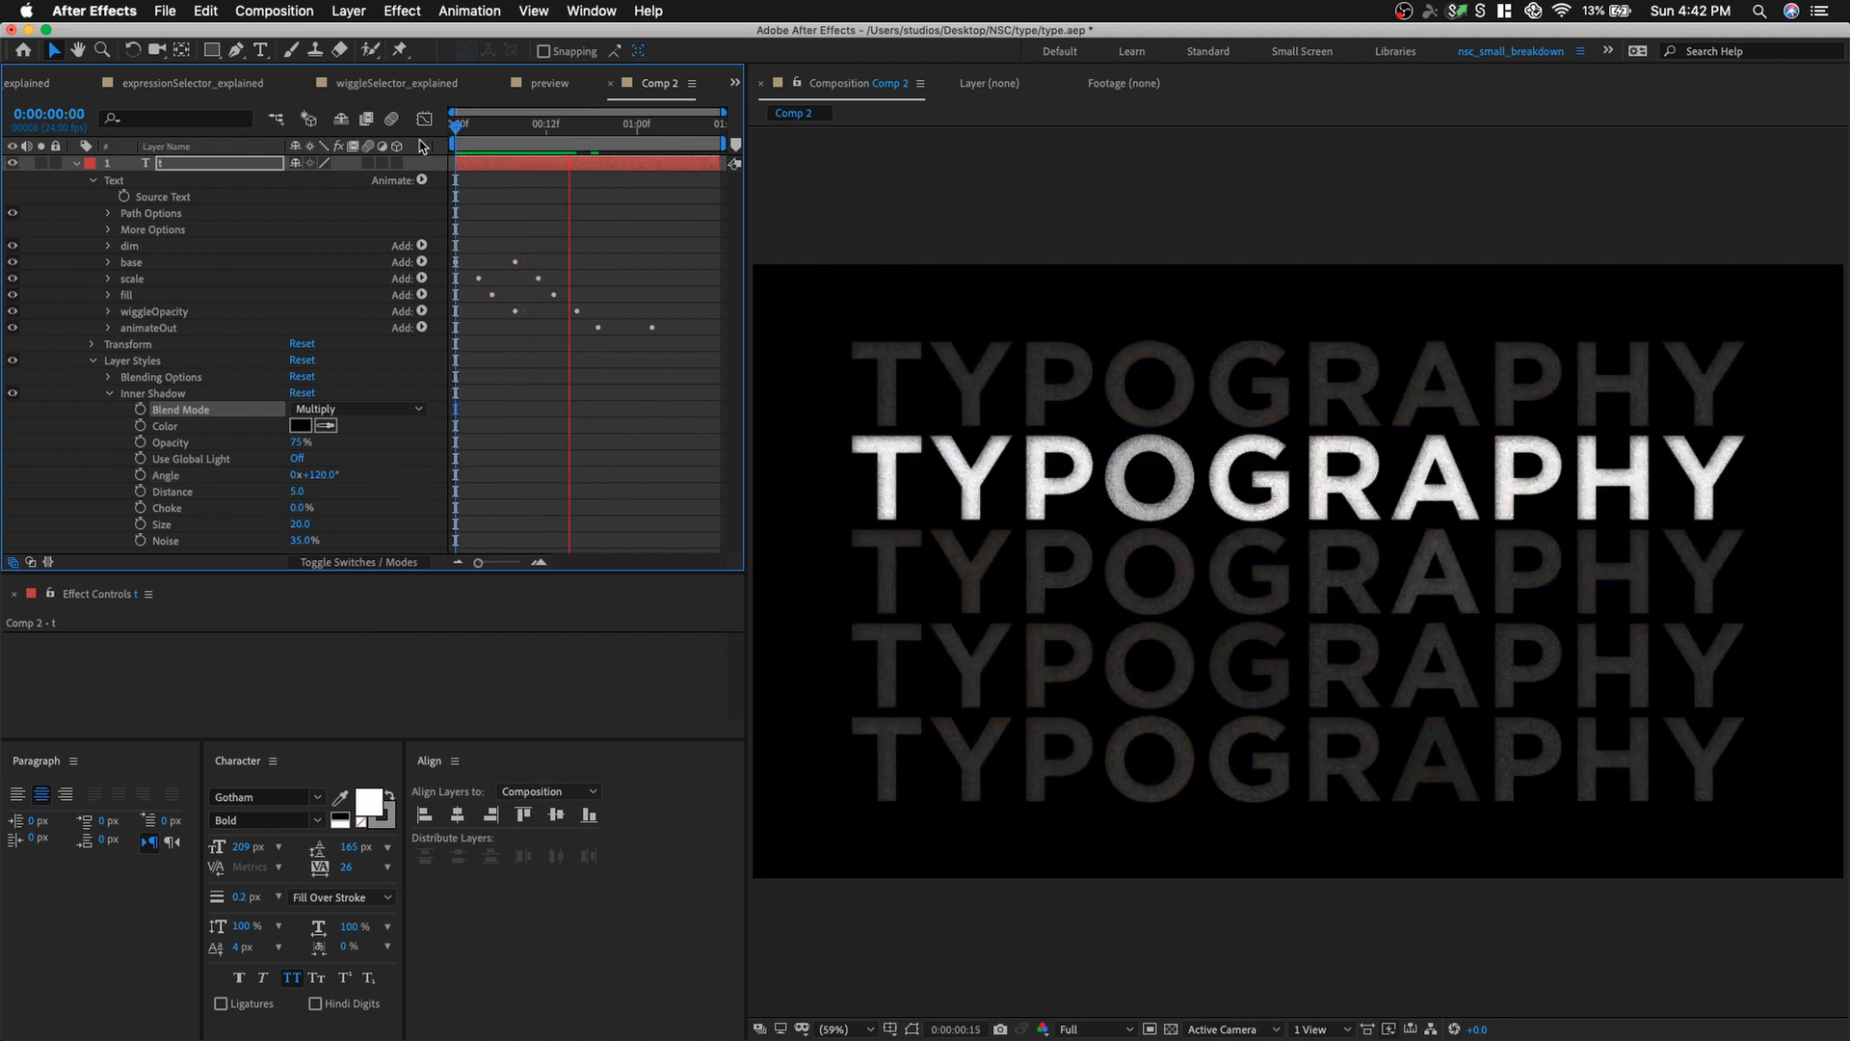
key(space)
click(229, 165)
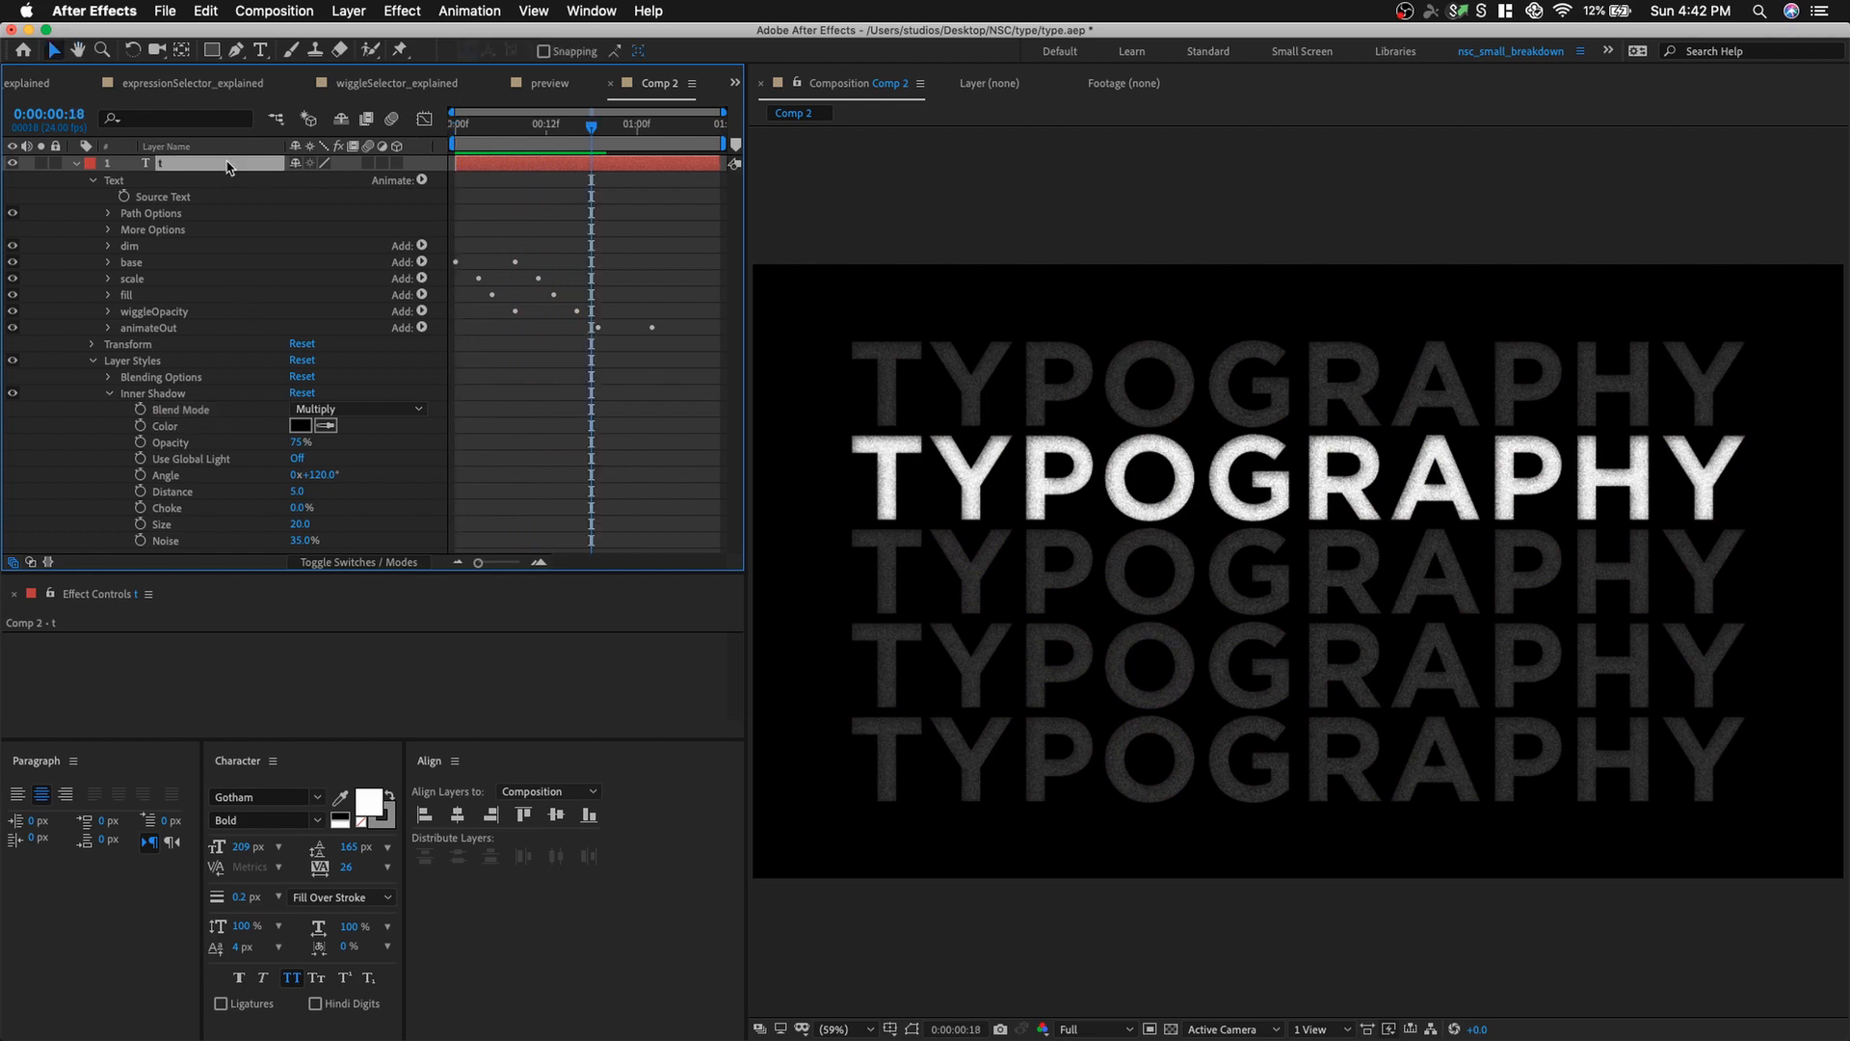
click(396, 12)
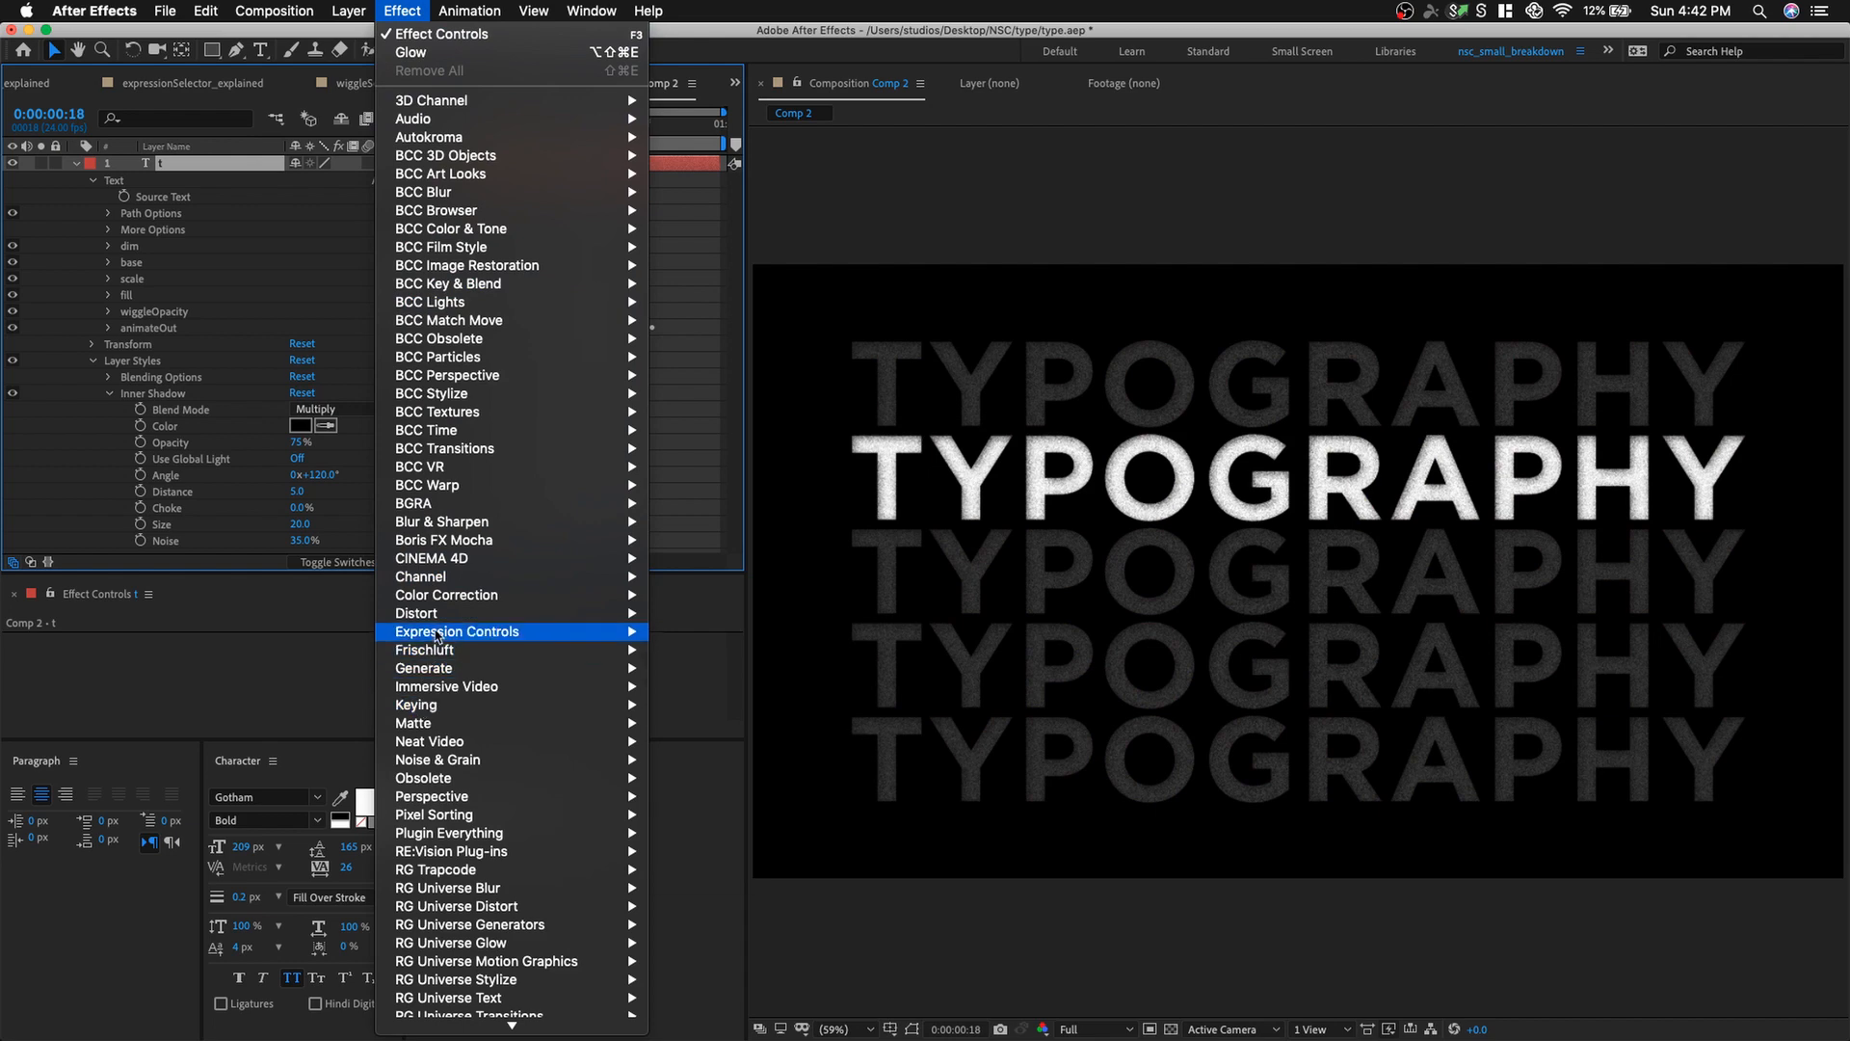
mouse_move(422, 1026)
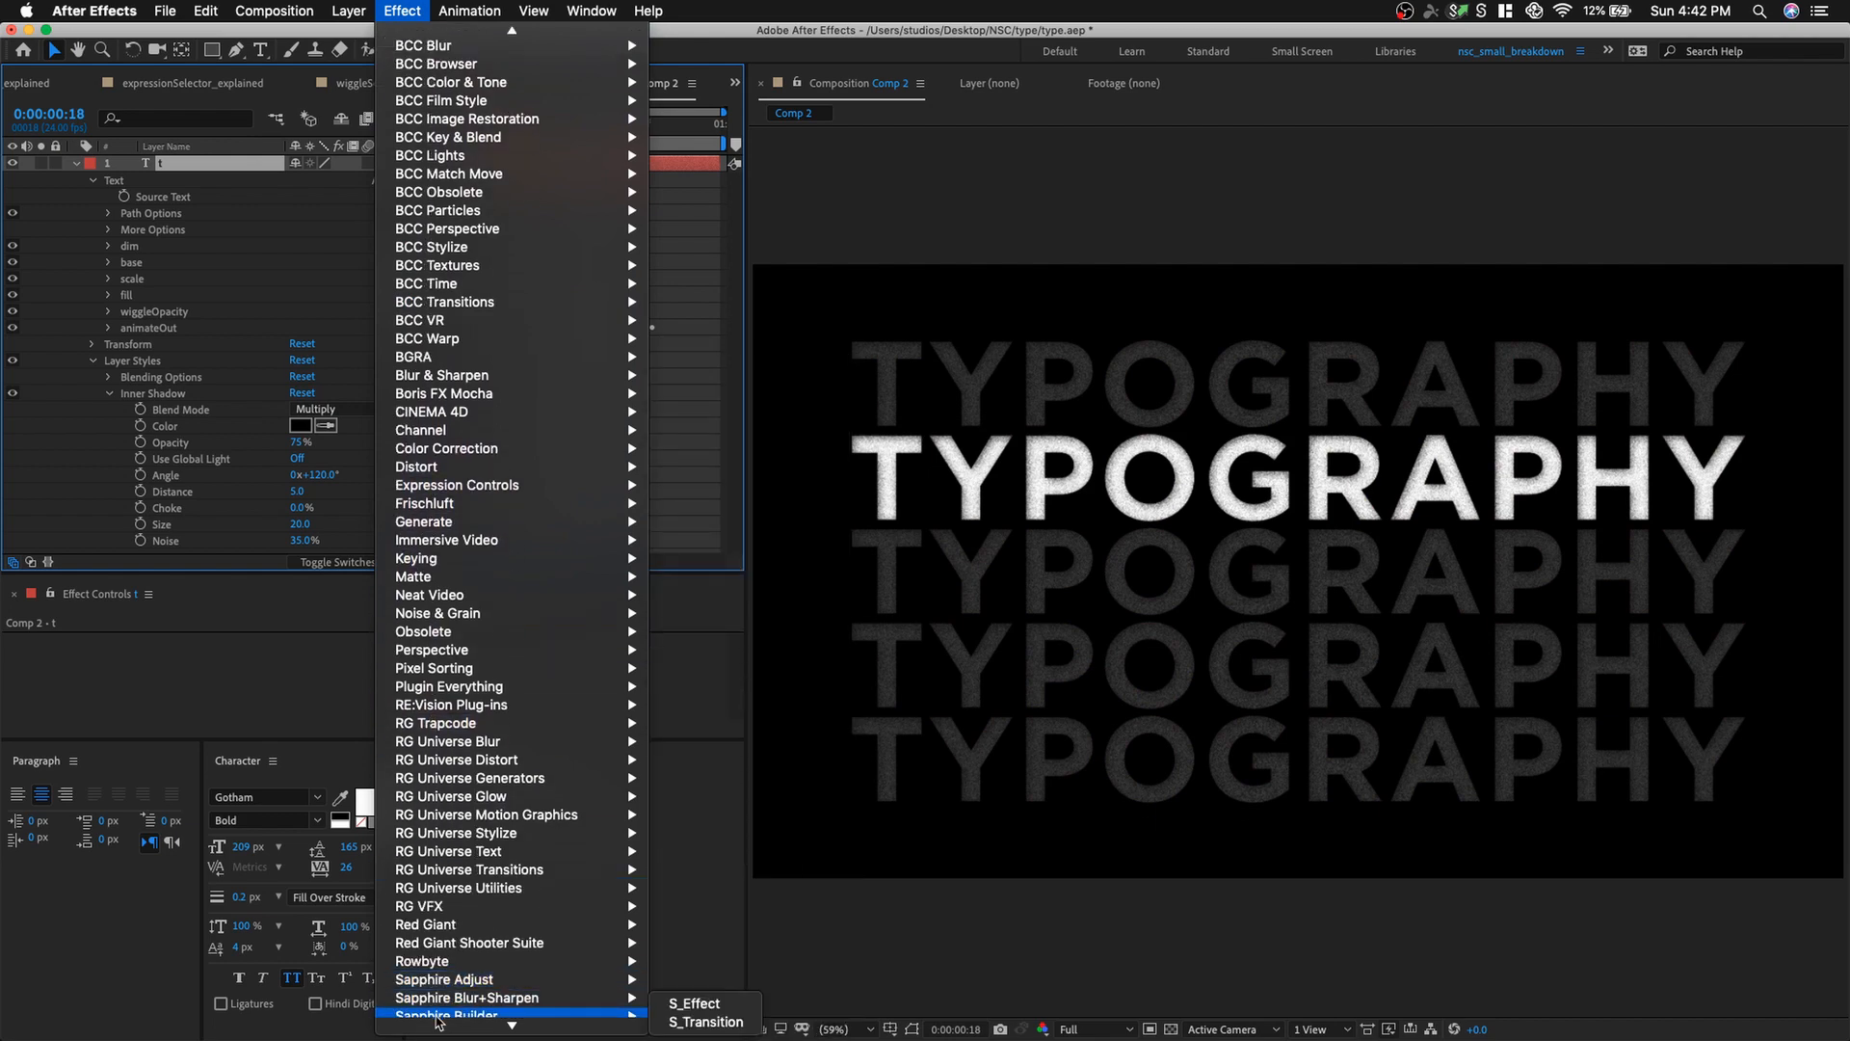
mouse_move(452, 912)
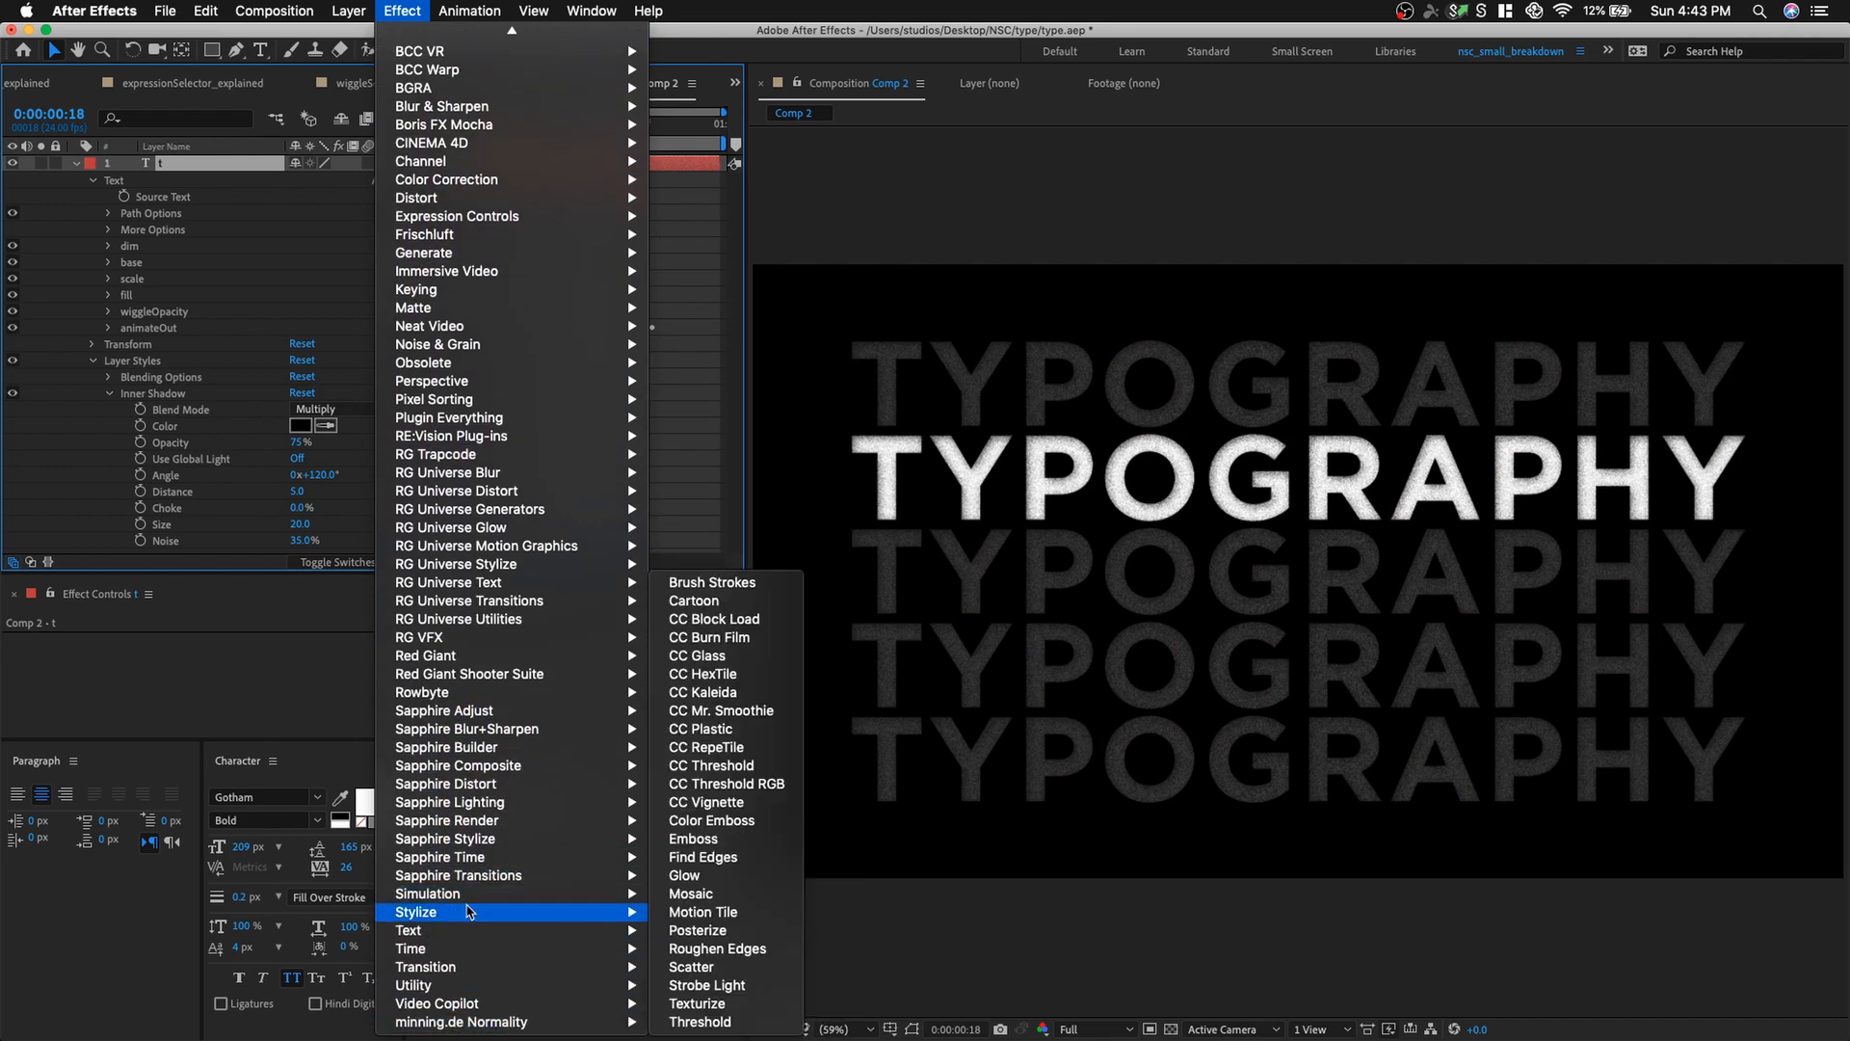
click(732, 875)
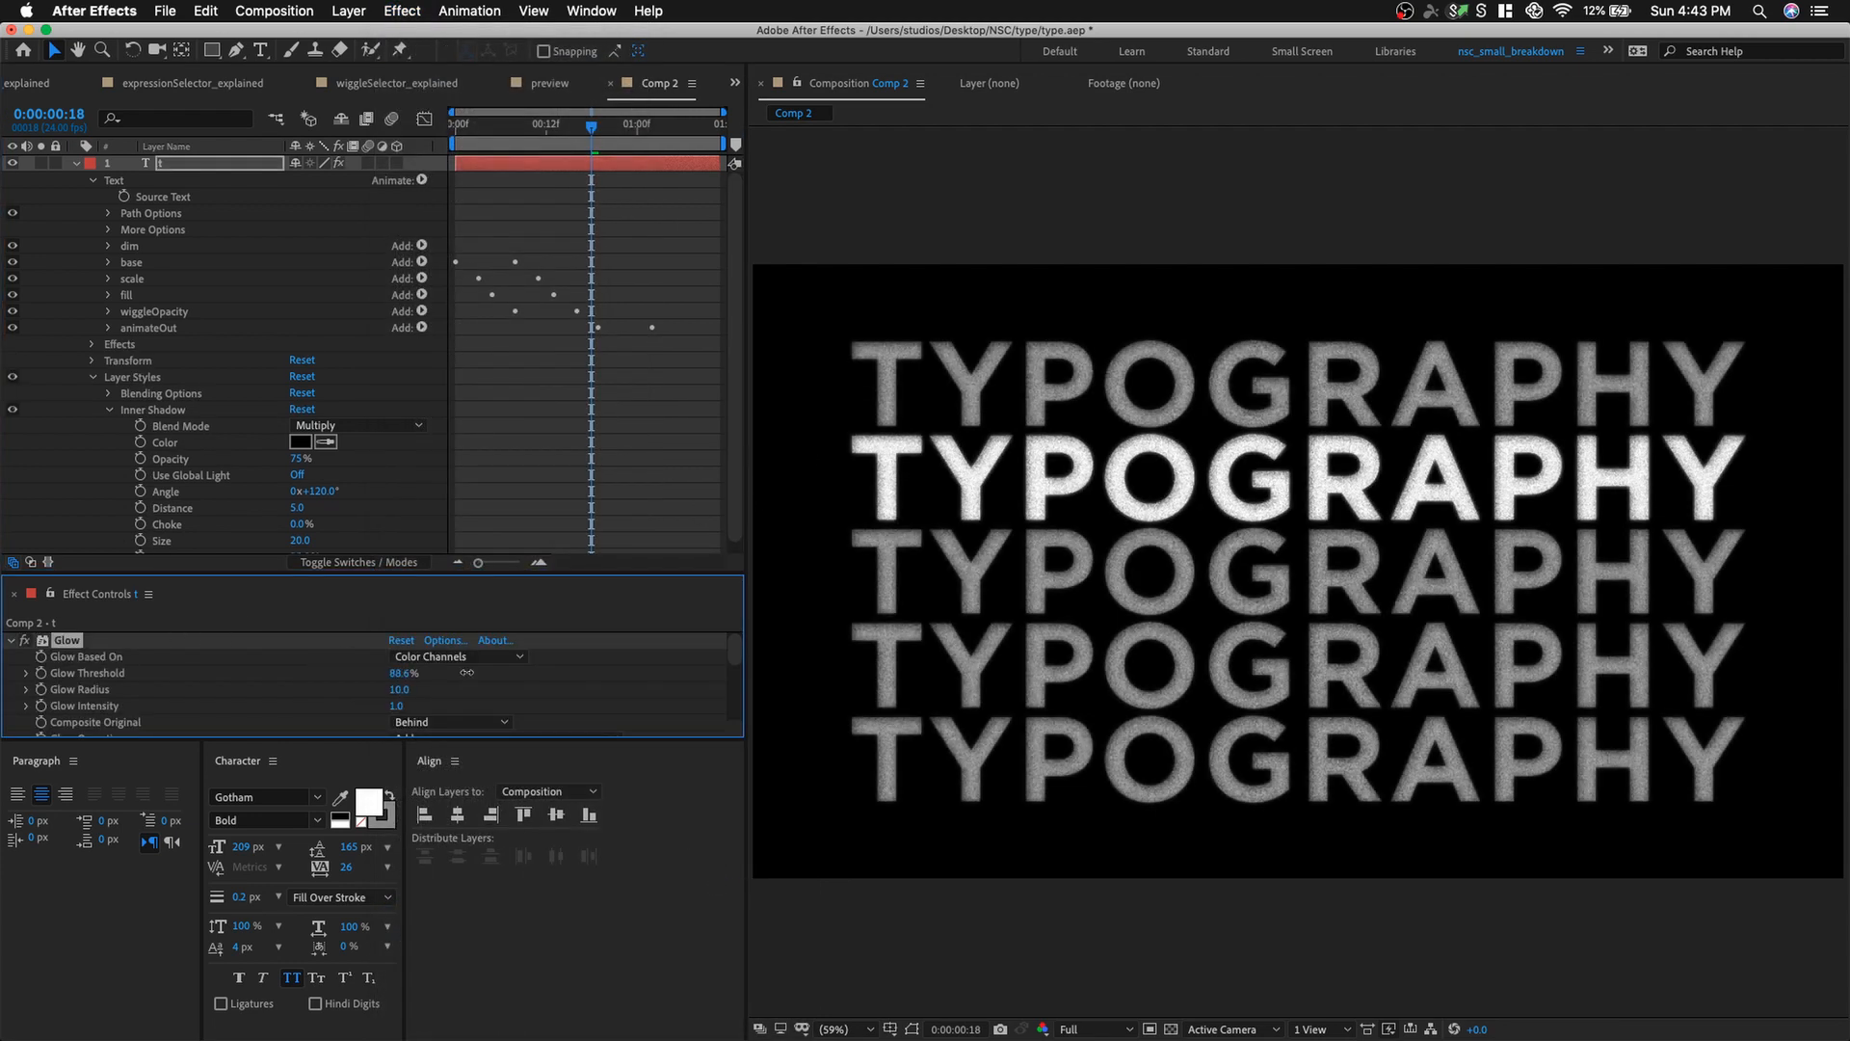
Set the Glow threshold to 88.2% and, at frame 0:00:00:10, set the glow radius to 25.
drag(466, 672, 461, 673)
drag(545, 143, 531, 144)
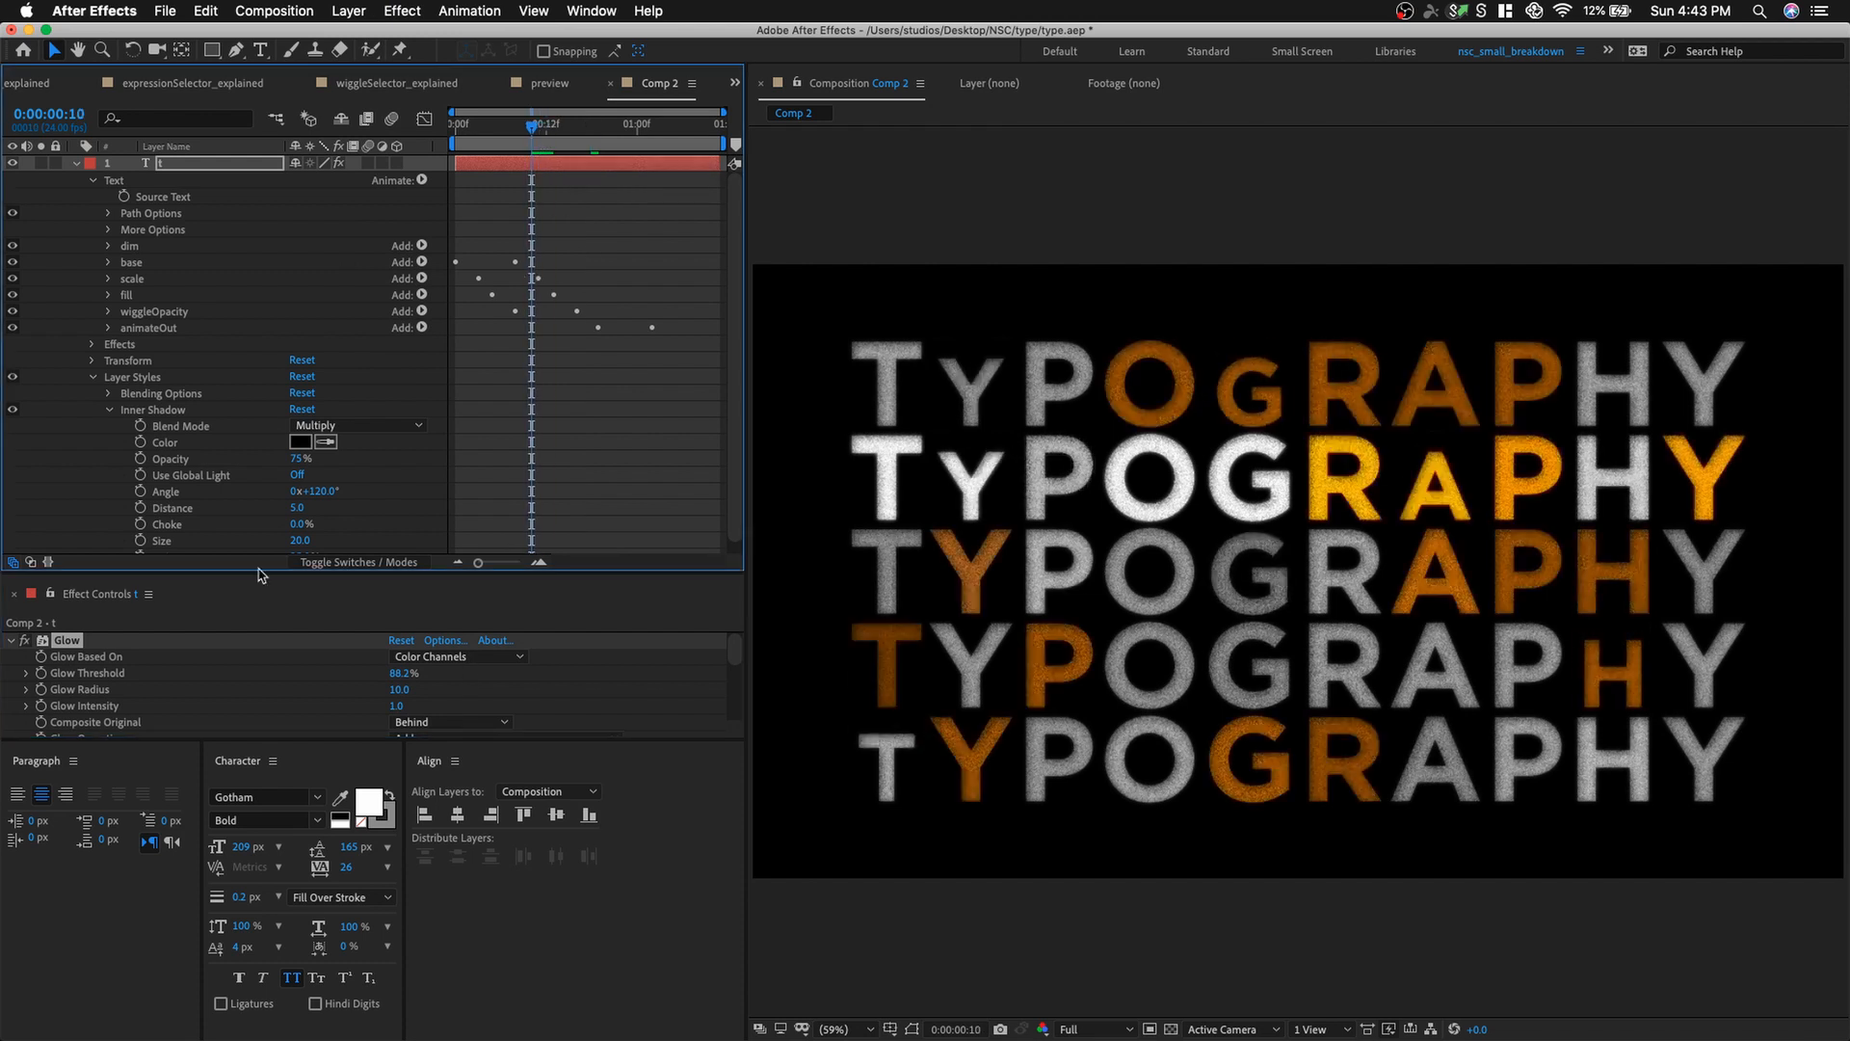
drag(399, 690, 443, 696)
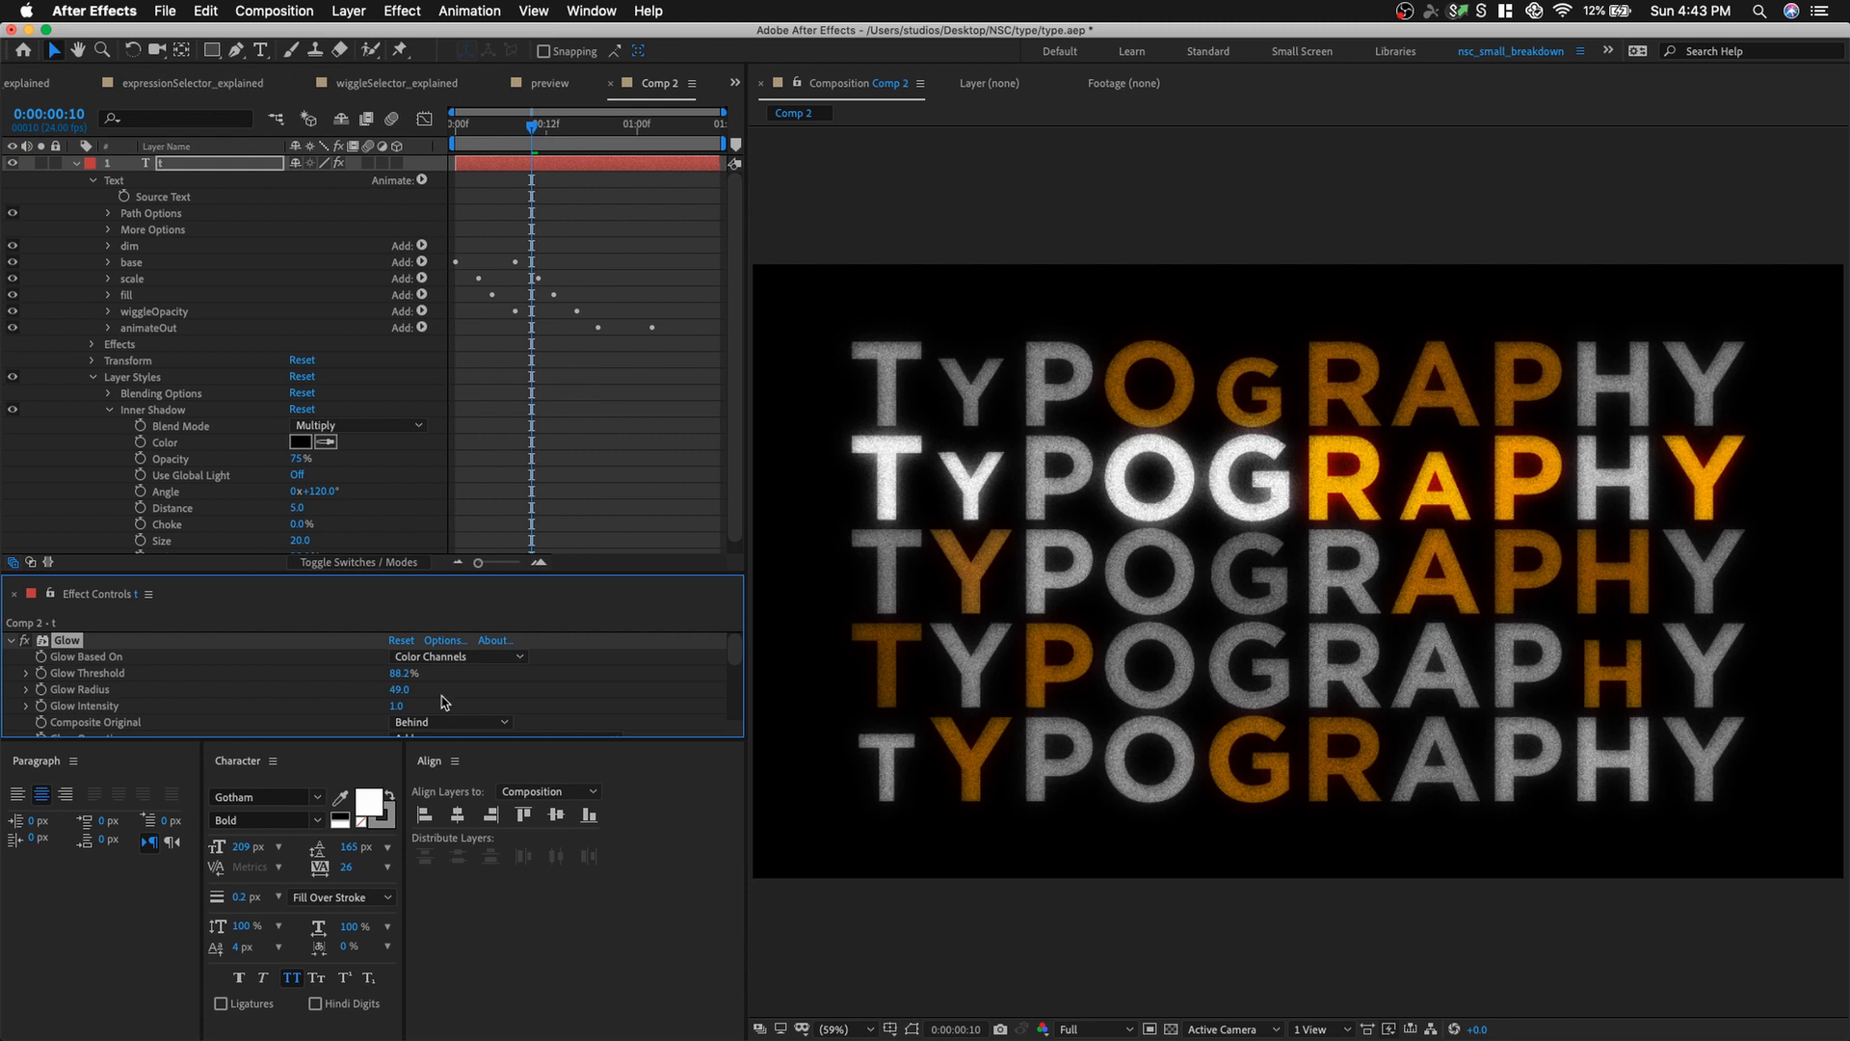
click(405, 692)
key(Return)
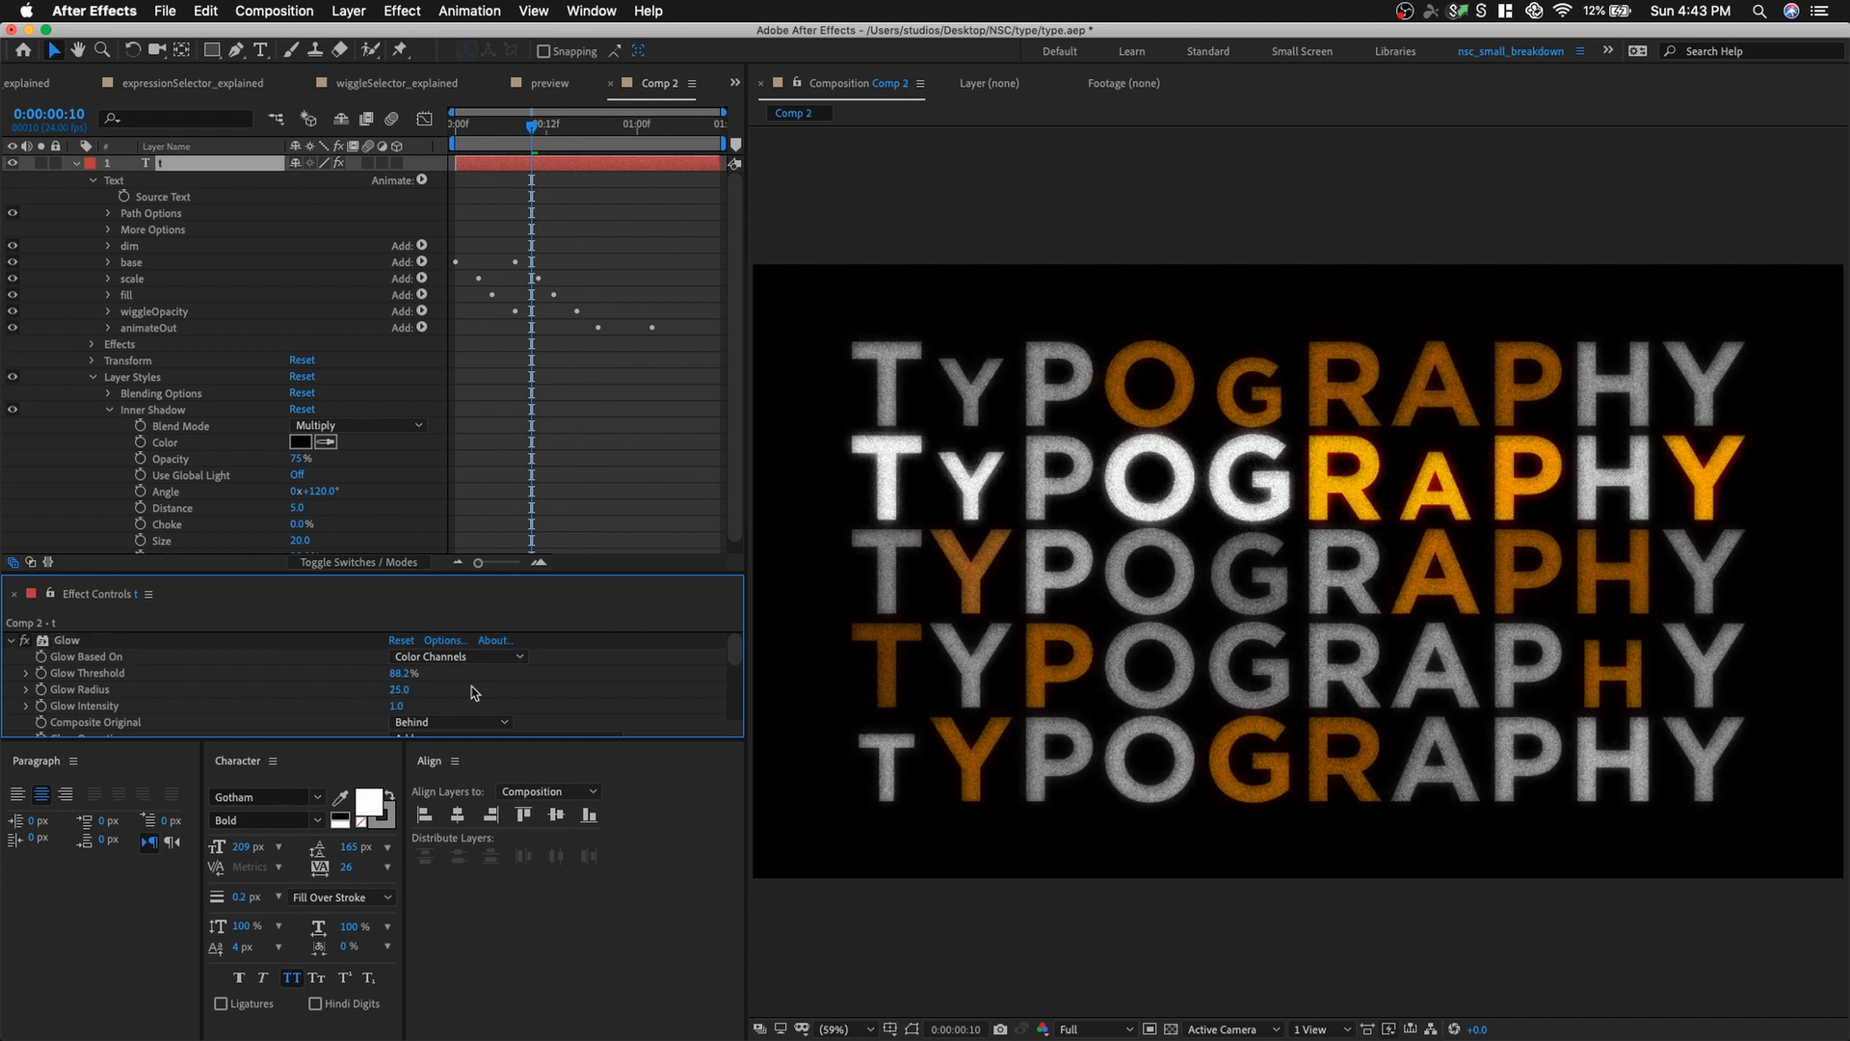
Try lower Glow thresholds, settle on 80%, and set the glow intensity to 0.5.
drag(399, 672, 384, 669)
click(408, 679)
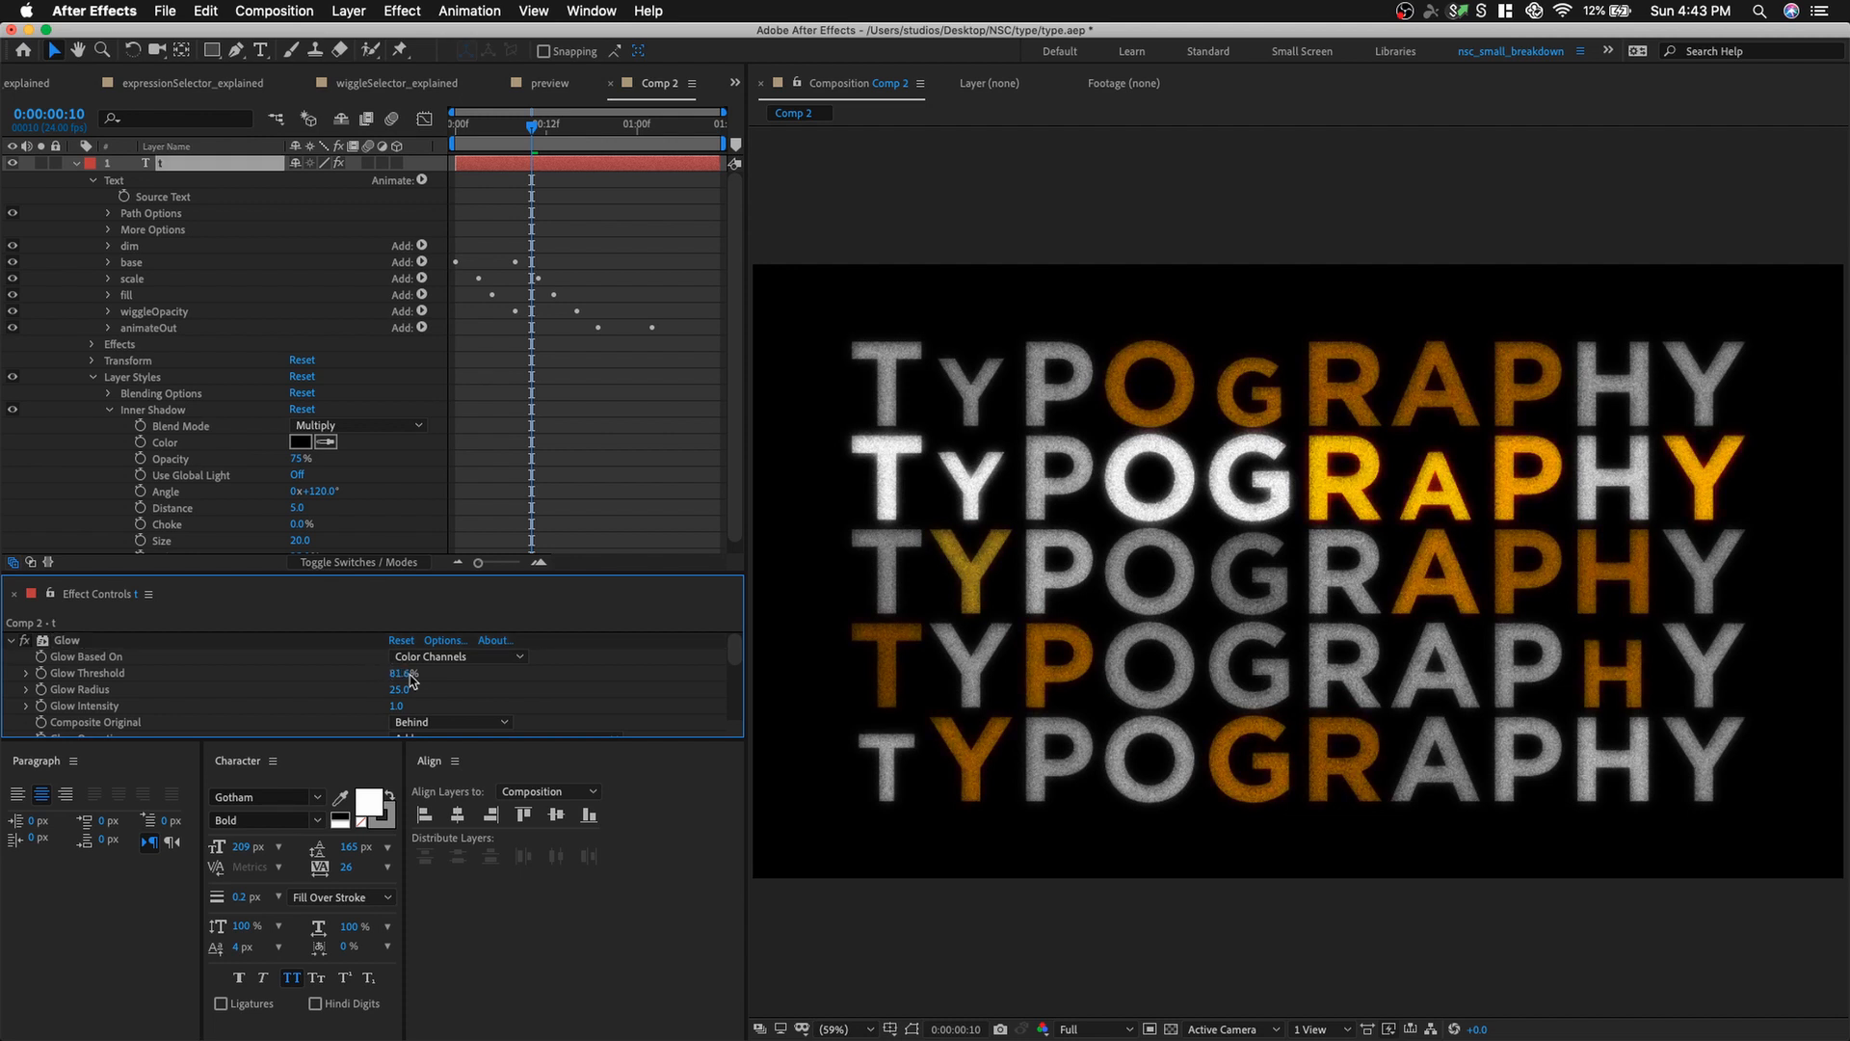
text(65)
key(Return)
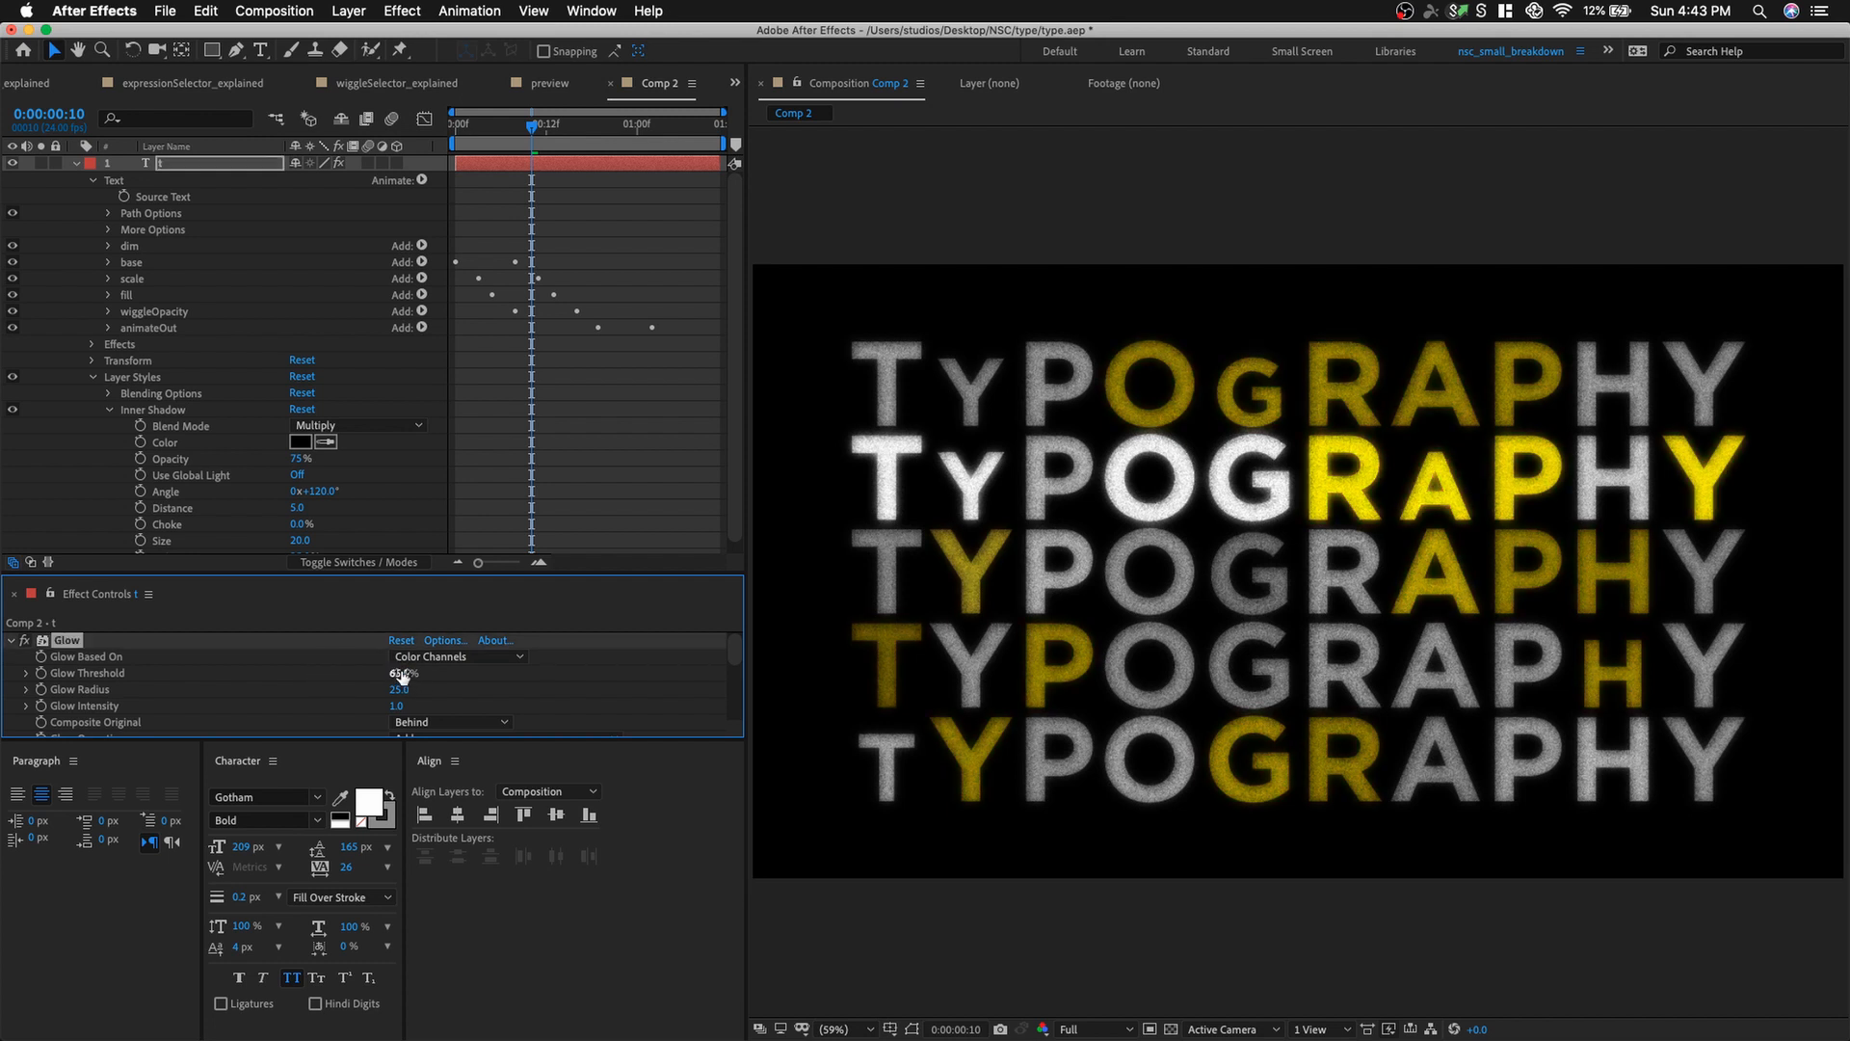
drag(422, 672, 436, 672)
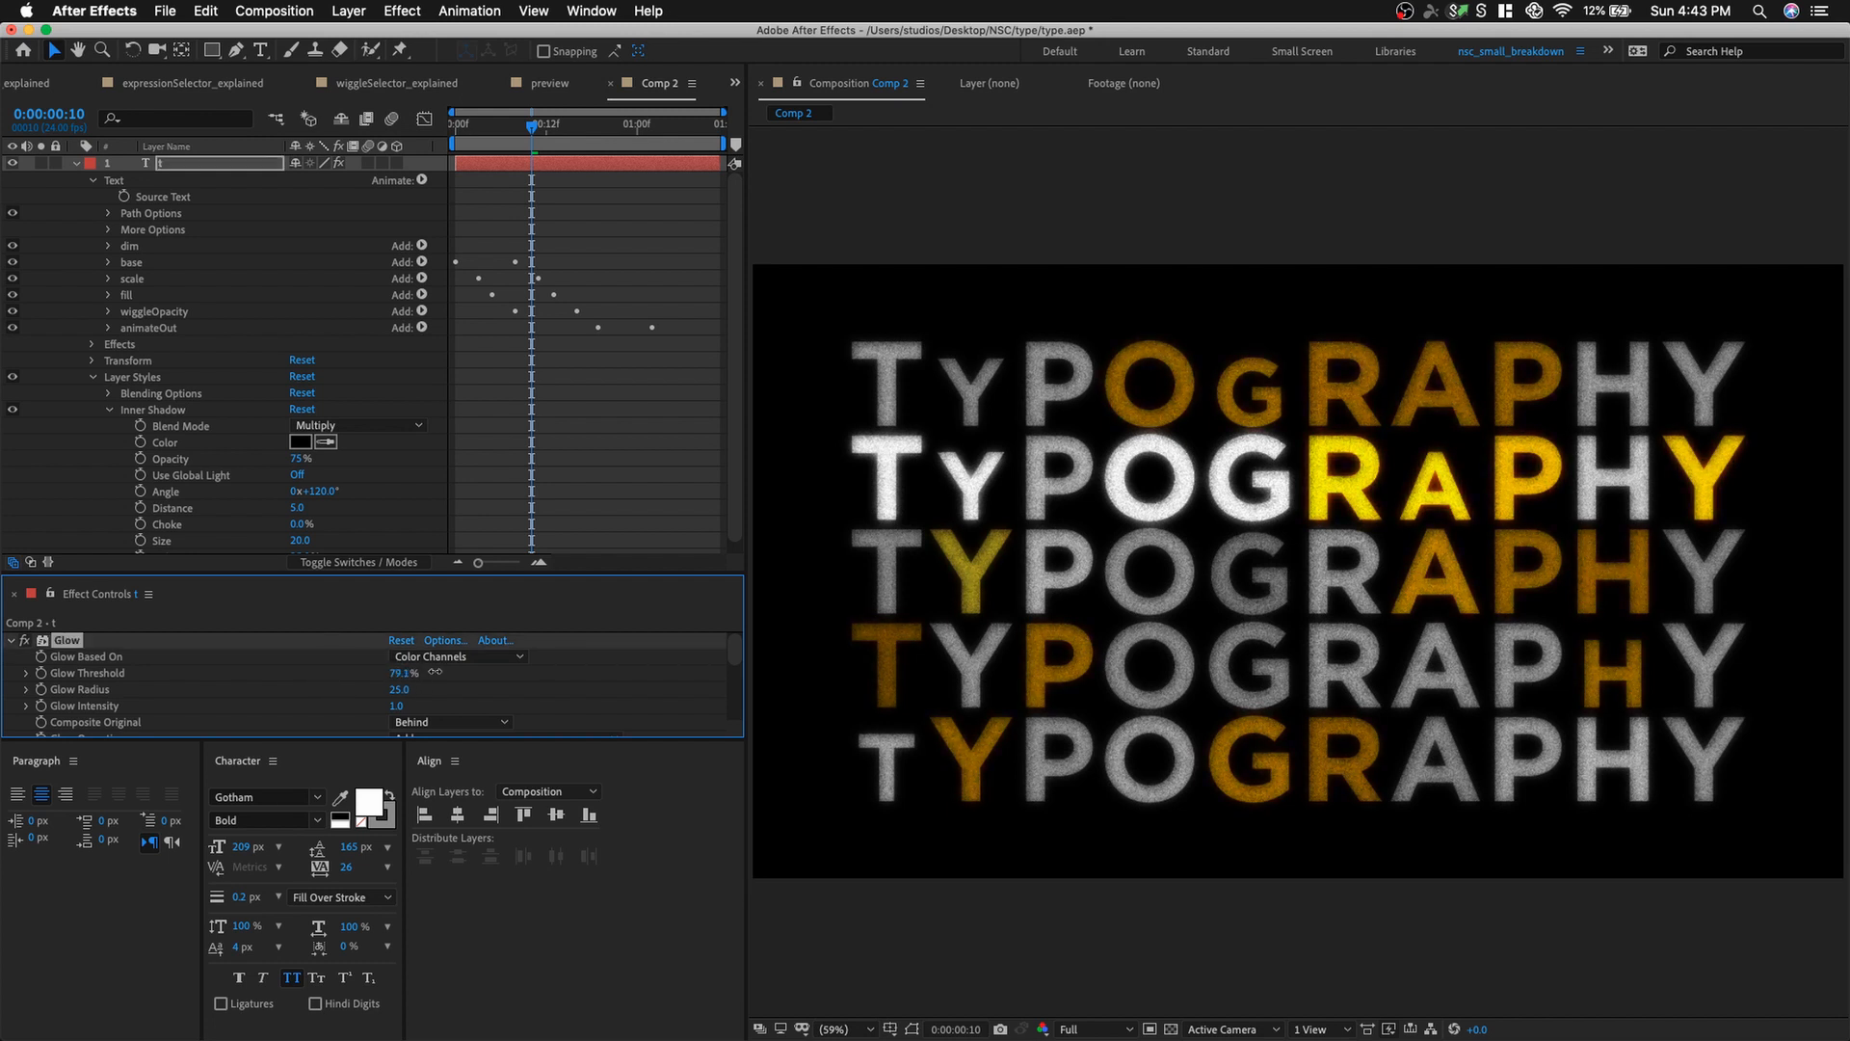
click(408, 673)
text(80)
drag(396, 705, 460, 704)
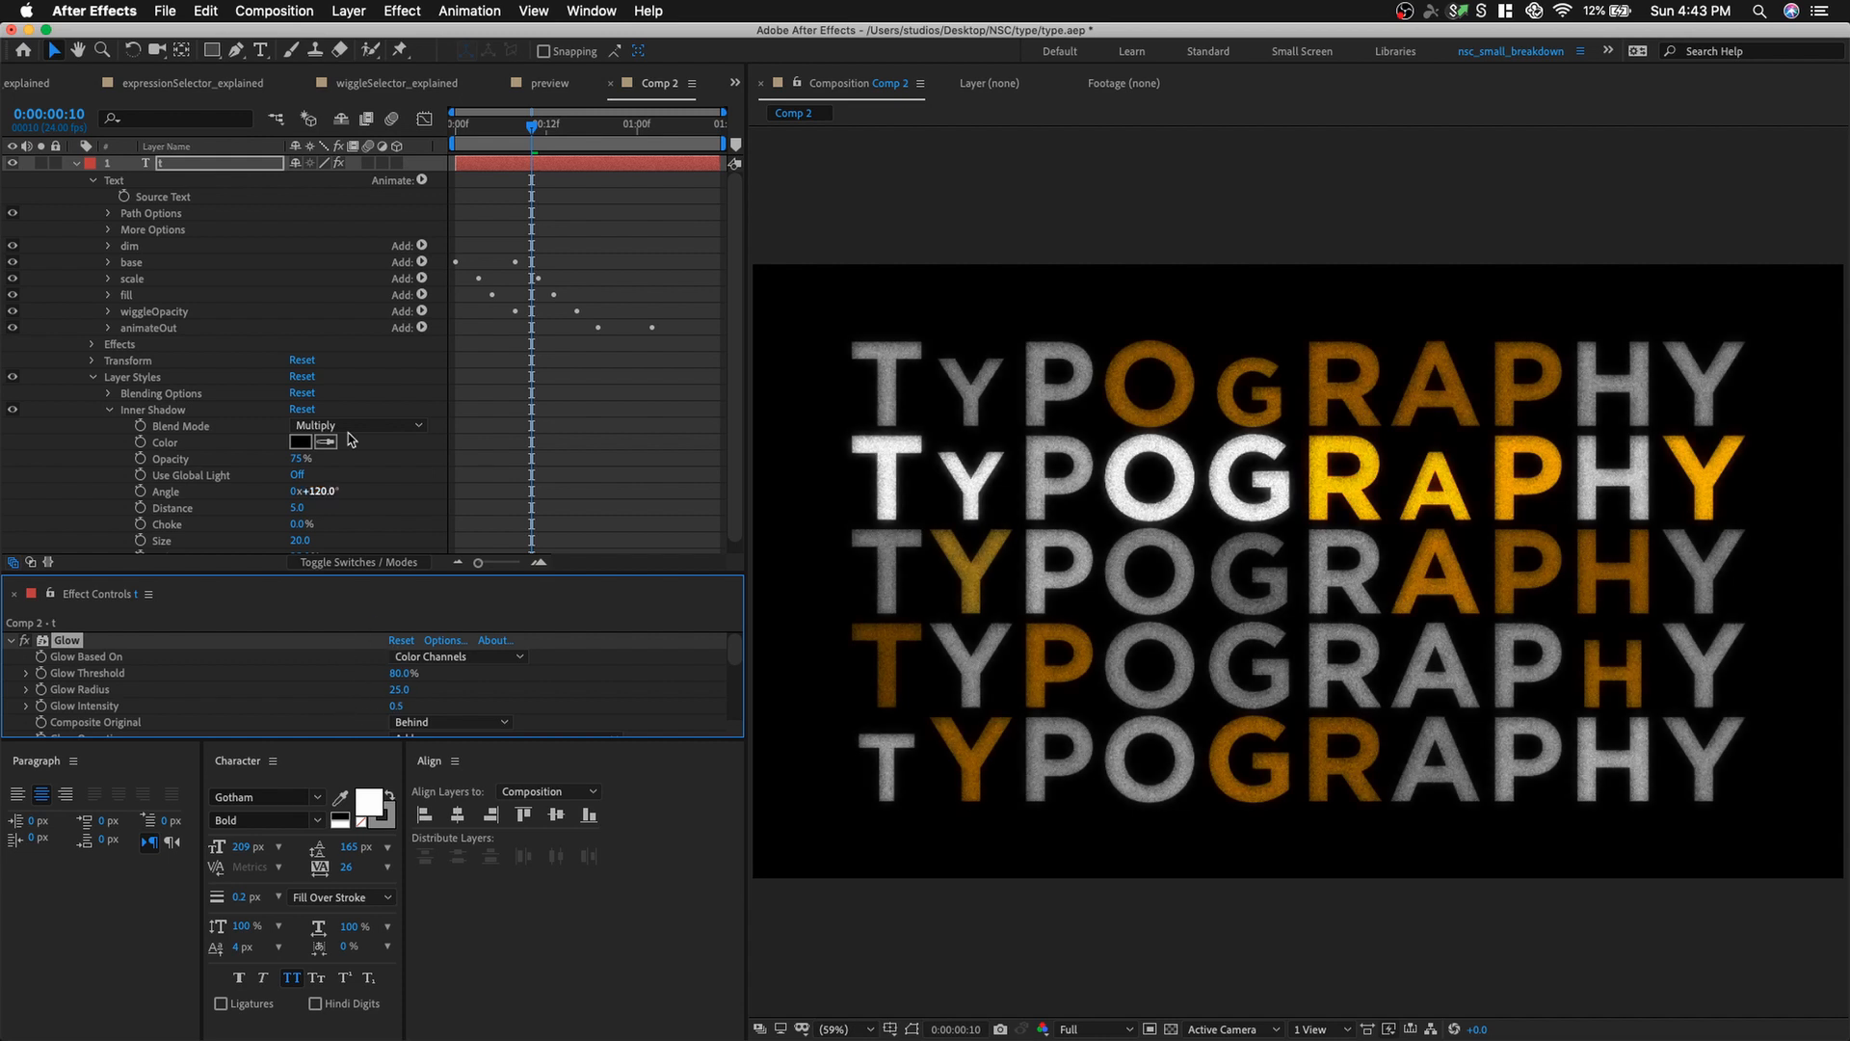
Move to frame 0:00:00:03 and preview the glowing text animation.
drag(533, 145, 478, 143)
key(space)
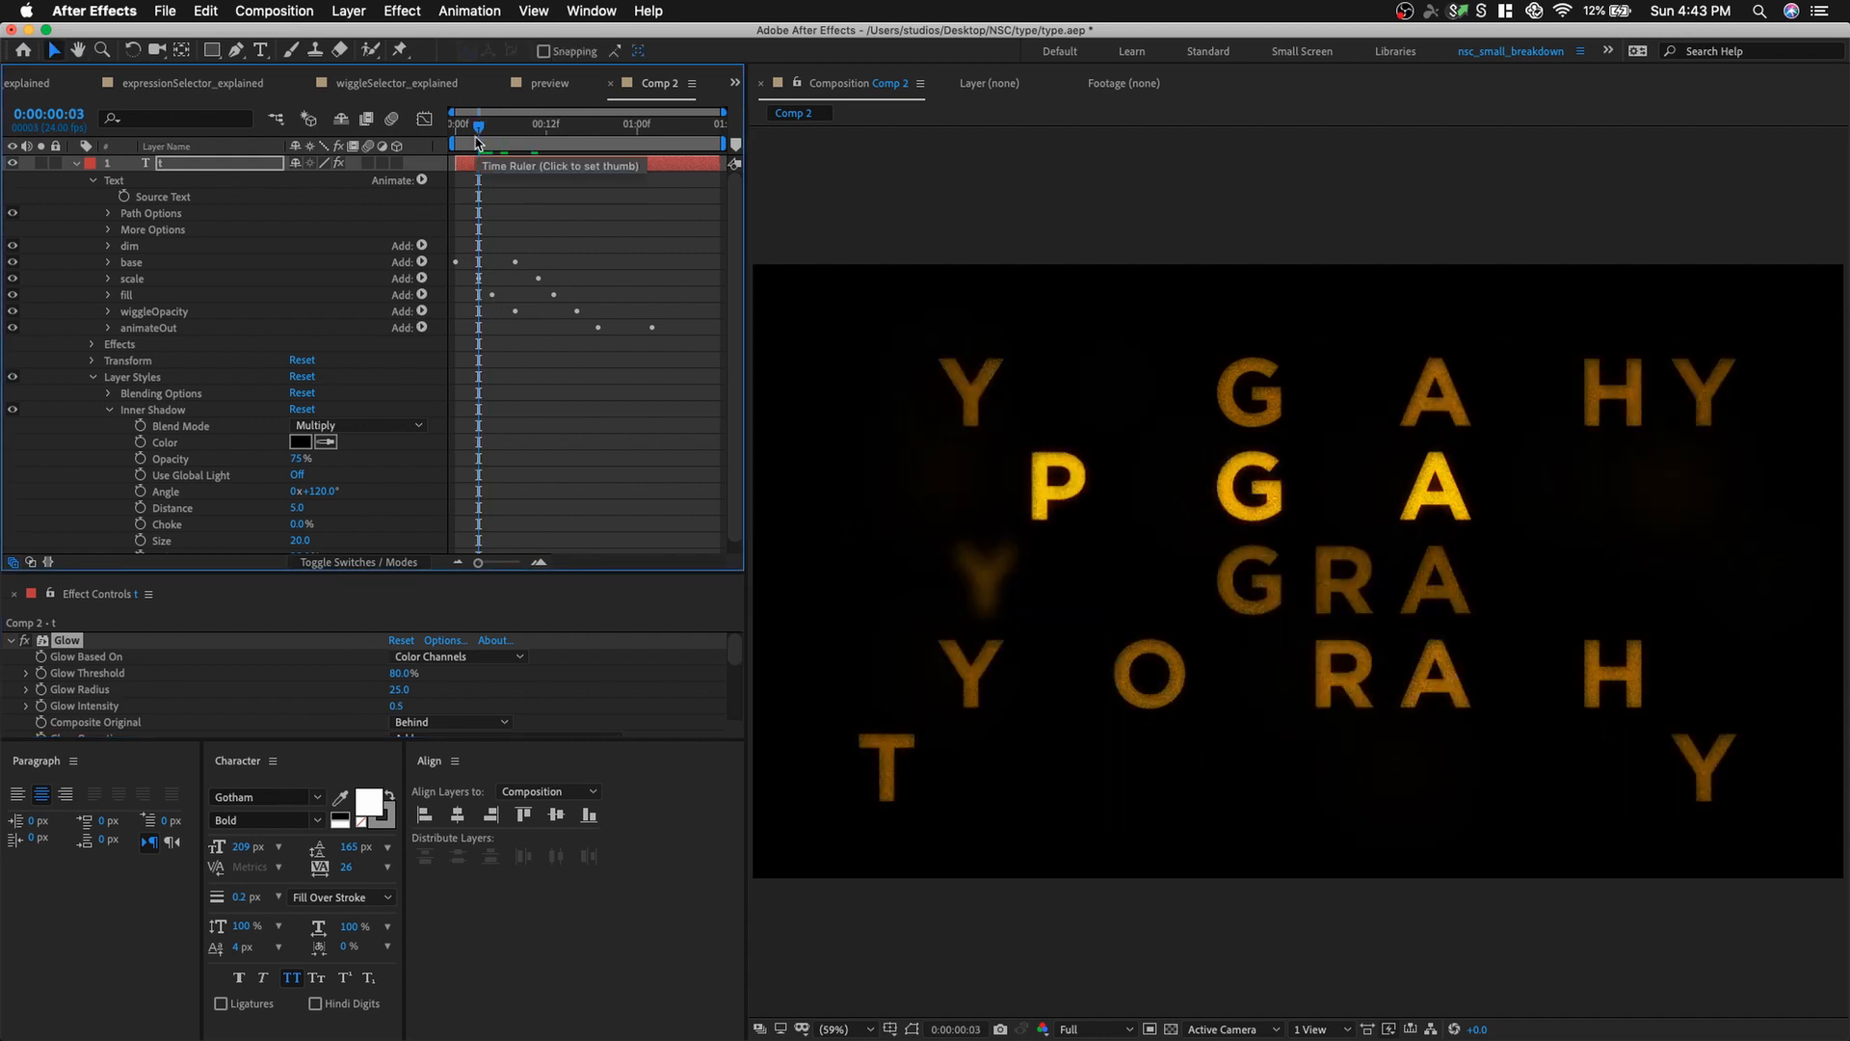